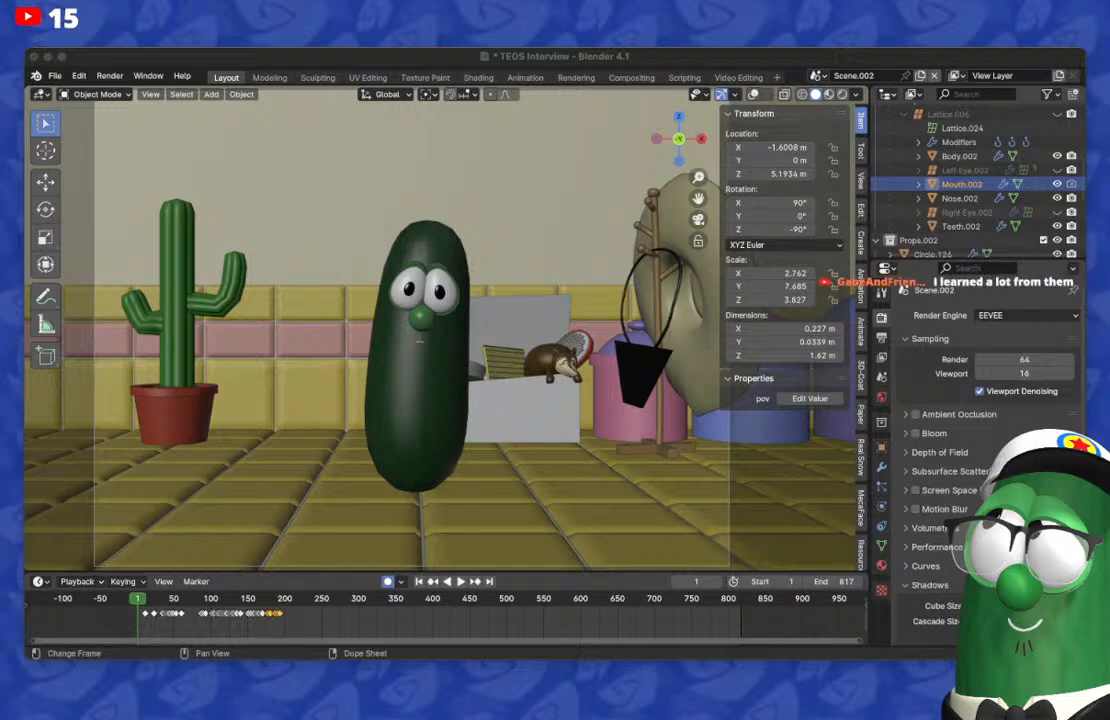
Step: Show the viewport overlays and examine the cucumber character and the props around it
key(super+Tab)
middle_drag(440, 360, 545, 500)
scroll(427, 370, up, 3)
middle_drag(545, 500, 335, 400)
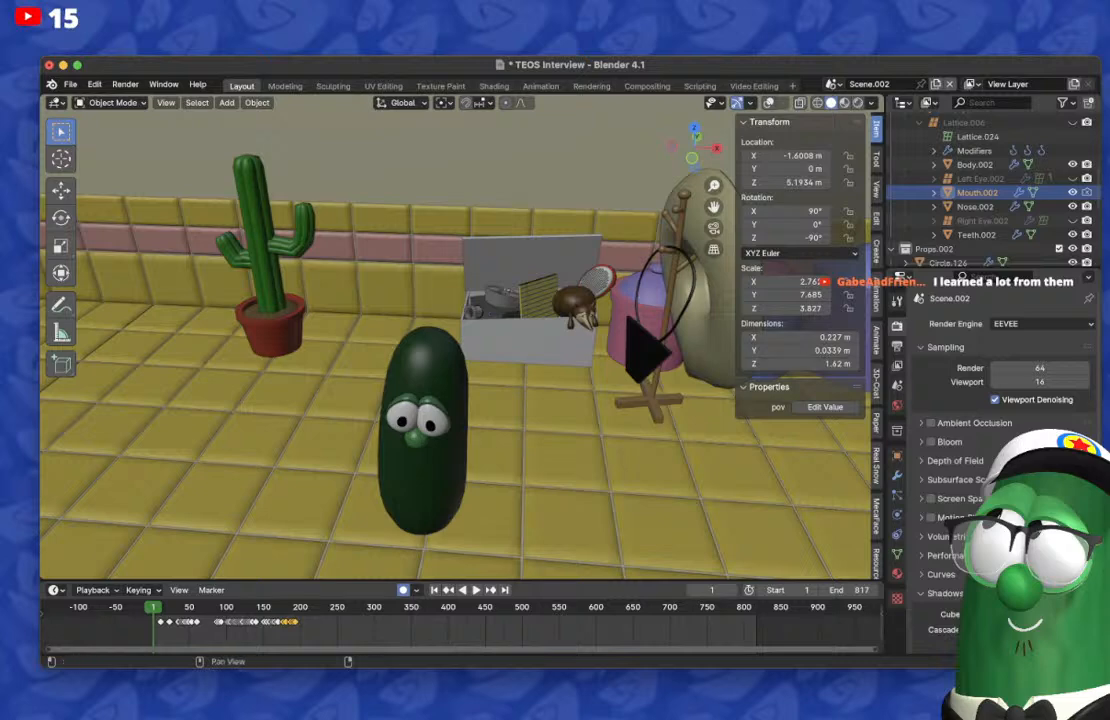
middle_drag(400, 412, 434, 398)
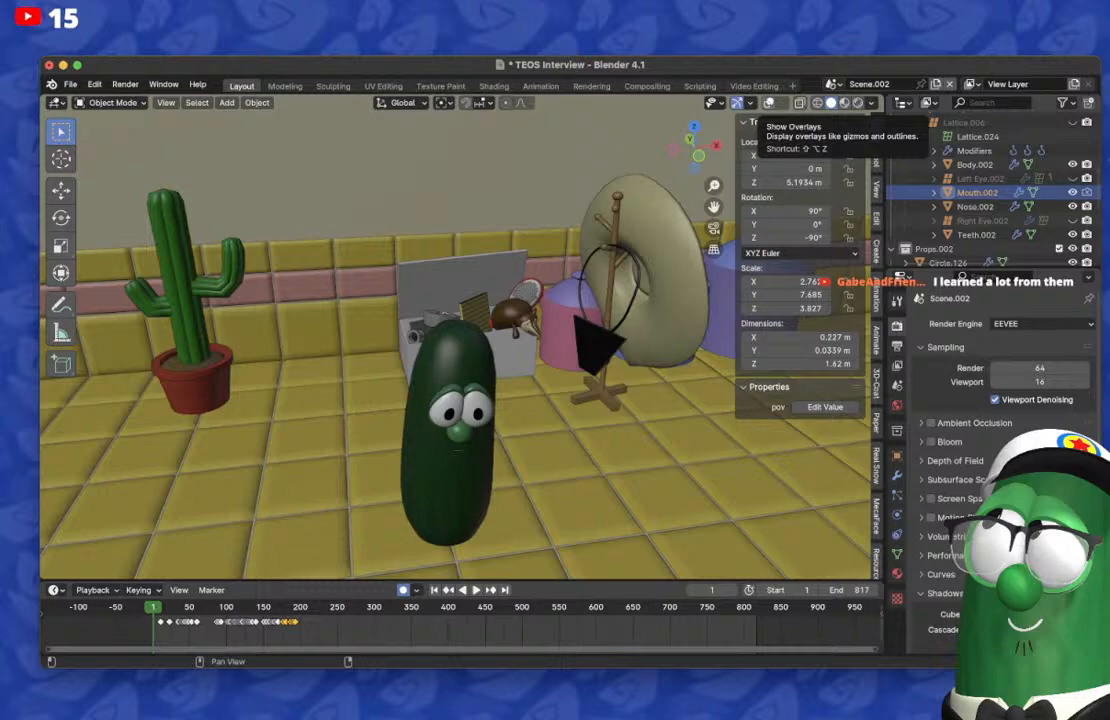
middle_drag(440, 340, 390, 305)
scroll(455, 337, down, 3)
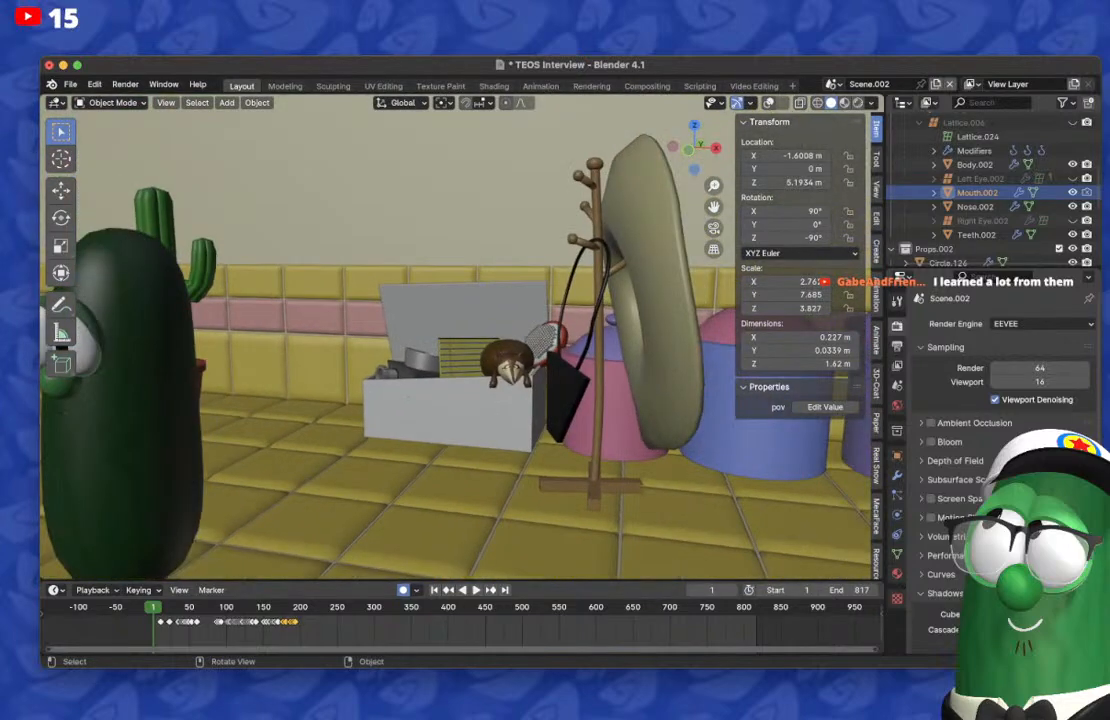
key(shift+alt+z)
middle_drag(455, 337, 630, 320)
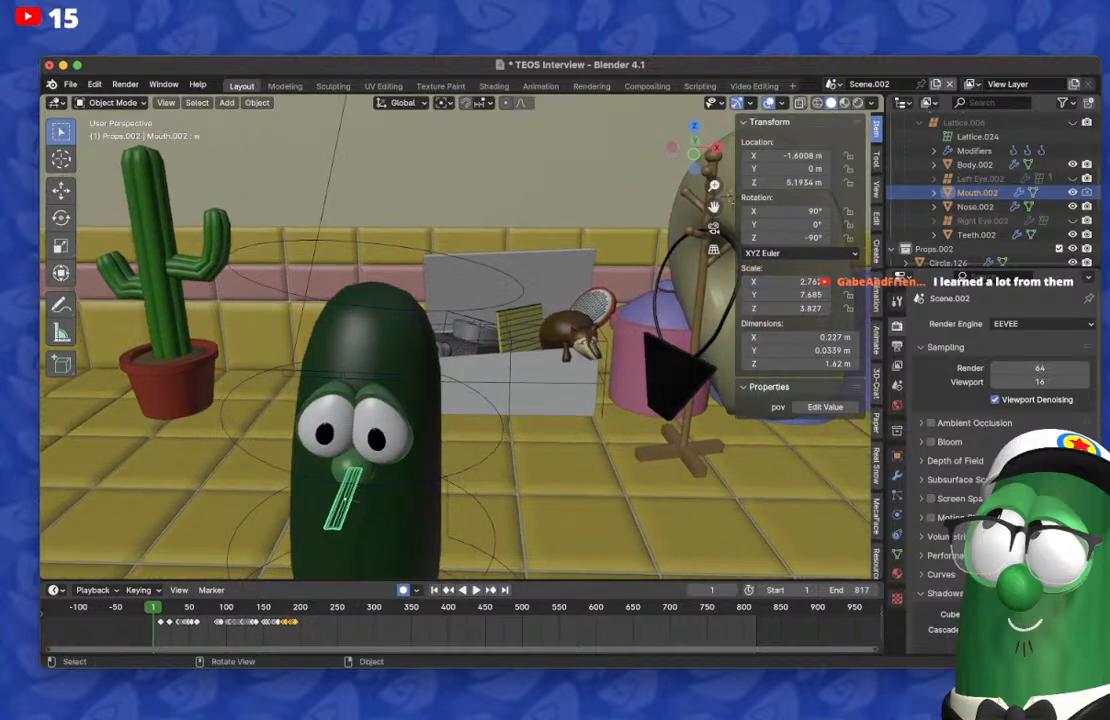
shift+middle_drag(580, 340, 440, 322)
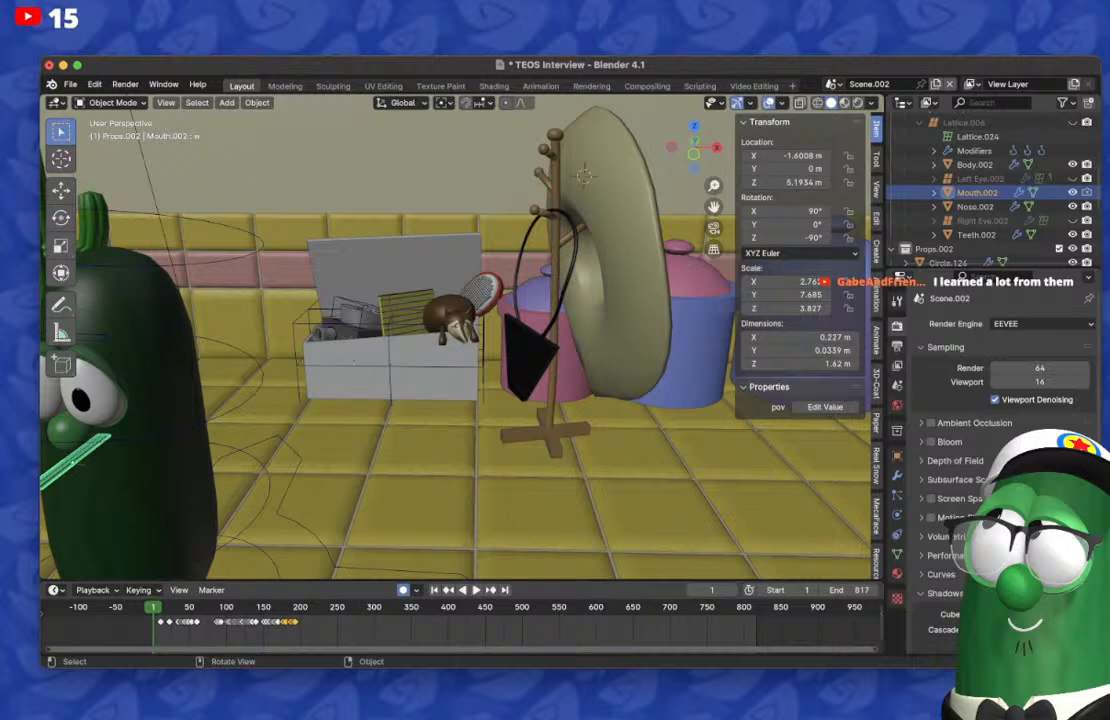
Step: Try to move the wooden coat rack
click(555, 300)
key(g)
right_click(520, 263)
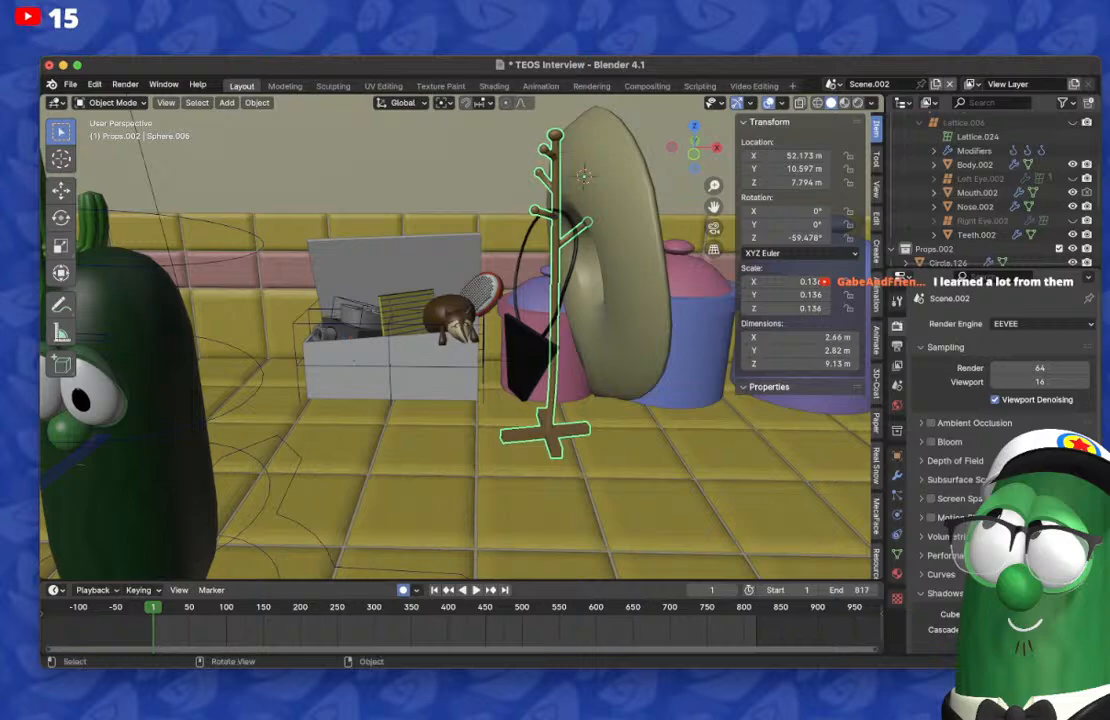
Step: Try to rotate the yellow notepad inside the white box
scroll(456, 340, down, 3)
shift+middle_drag(456, 340, 790, 325)
scroll(506, 368, up, 1)
scroll(618, 352, up, 2)
shift+middle_drag(520, 330, 530, 405)
middle_drag(530, 405, 400, 370)
scroll(600, 455, up, 2)
middle_drag(400, 370, 540, 315)
scroll(360, 365, up, 2)
scroll(430, 365, up, 2)
middle_drag(640, 322, 550, 332)
click(553, 334)
key(r)
click(601, 282)
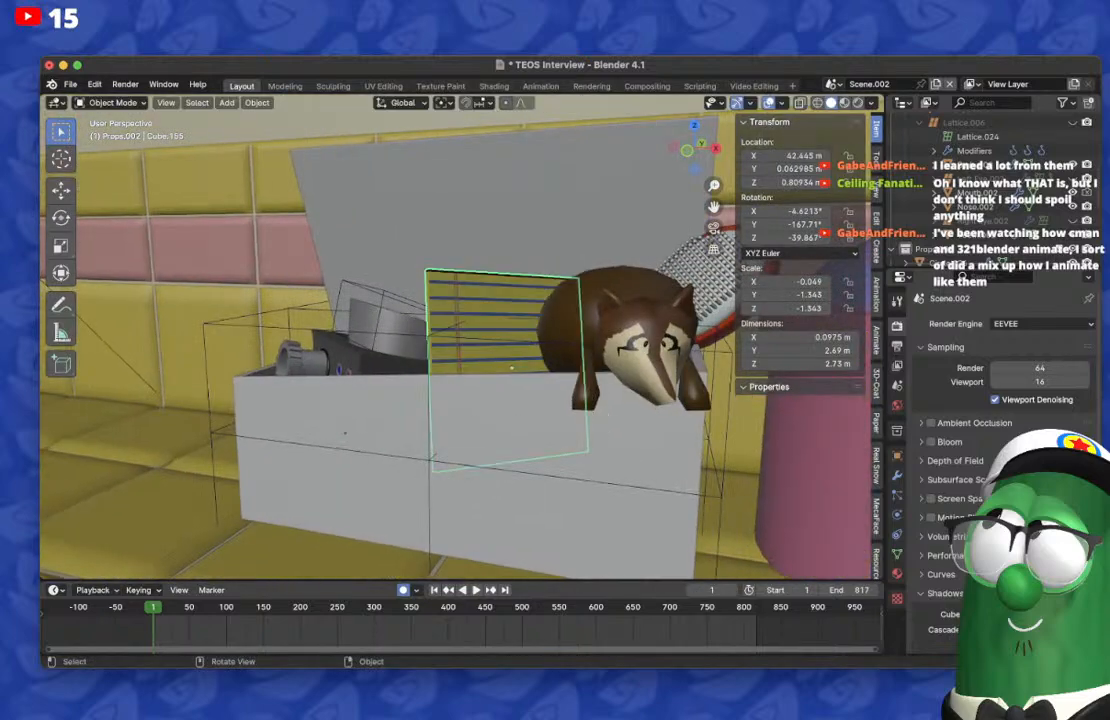
Step: Switch the viewport shading to Material Preview
mouse_move(601, 282)
middle_down()
mouse_move(655, 290)
mouse_move(605, 286)
mouse_move(625, 308)
middle_up()
click(844, 103)
middle_drag(625, 308, 592, 316)
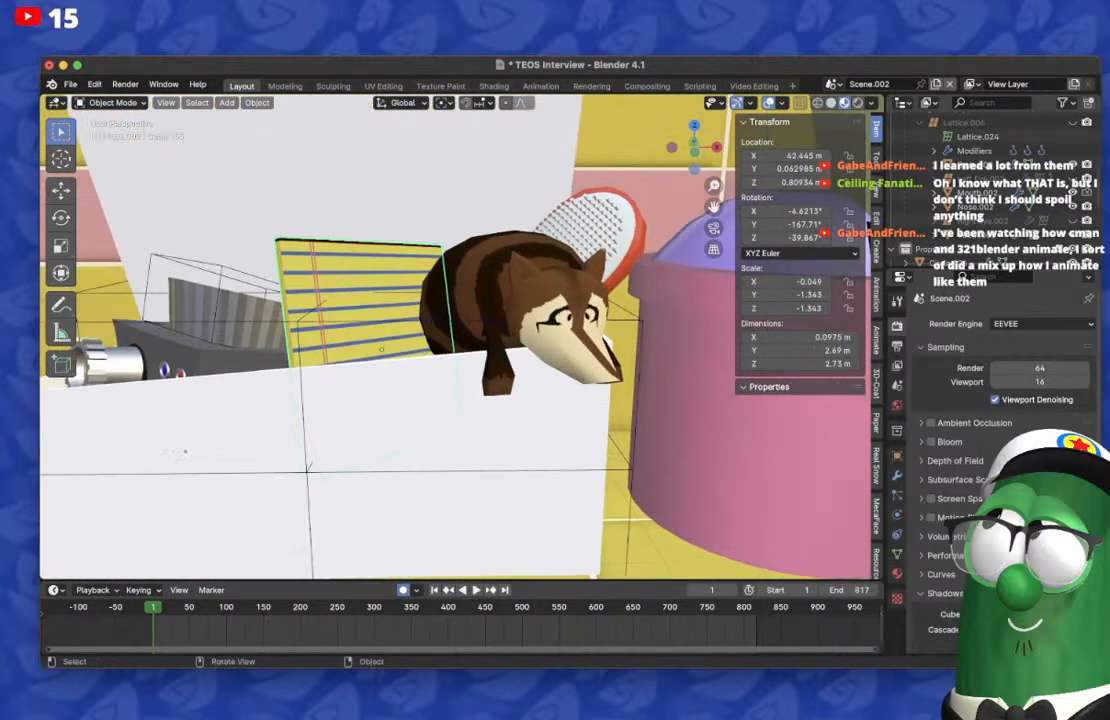
Step: Try a trackball rotation on the head of the striped animal in the box
click(592, 316)
key(r)
key(r)
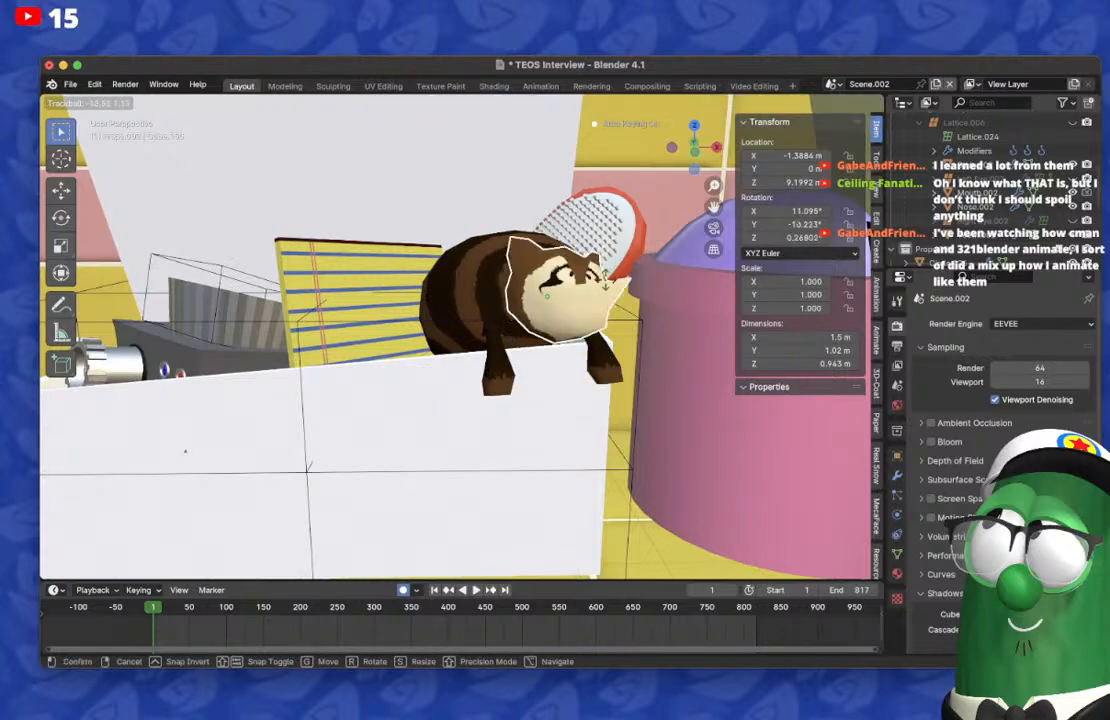
right_click(580, 289)
Step: Try to rotate the red brush behind the striped animal
middle_drag(560, 290, 560, 375)
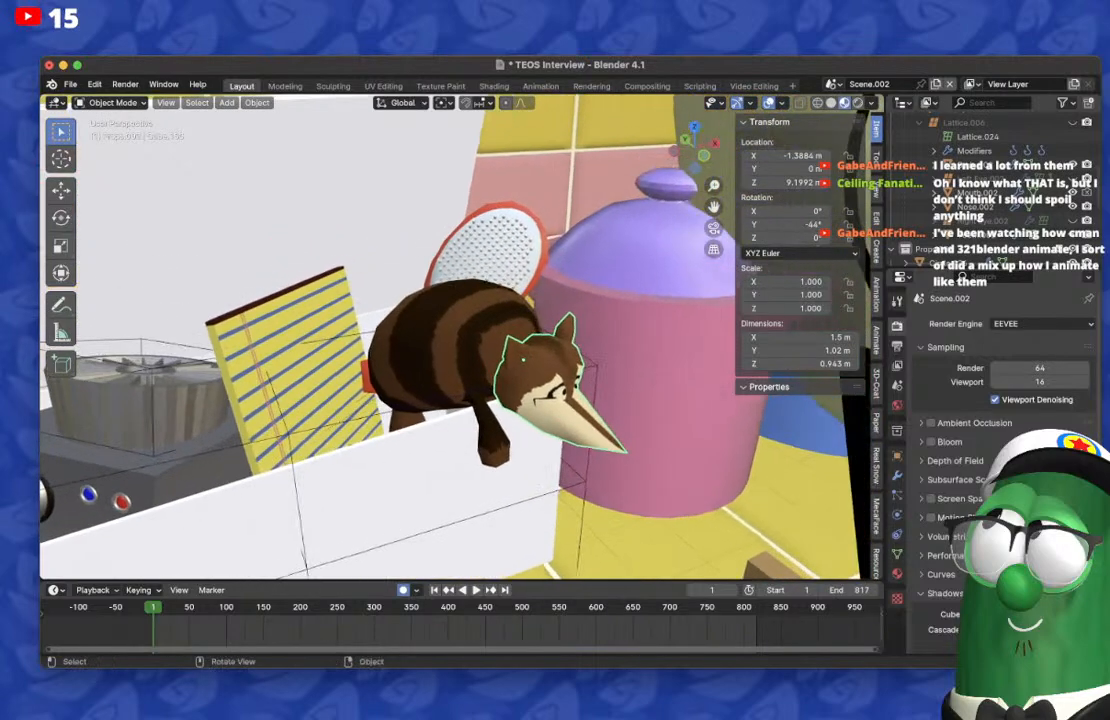
click(495, 240)
middle_drag(495, 240, 582, 244)
click(390, 318)
click(390, 318)
key(r)
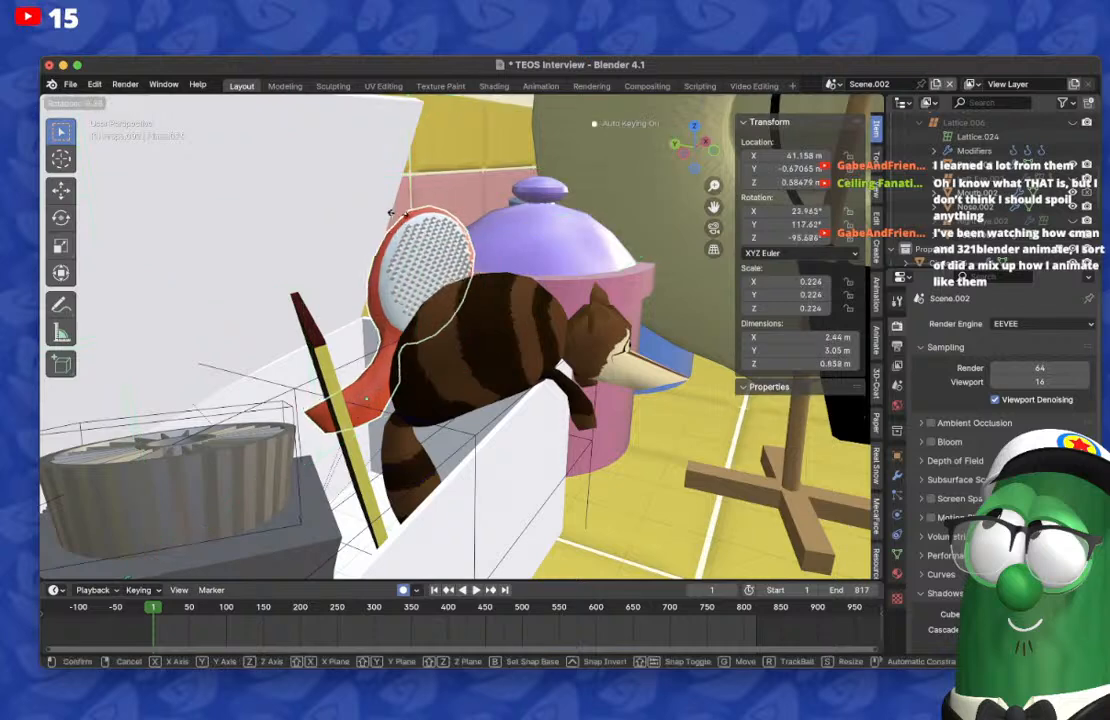
right_click(375, 335)
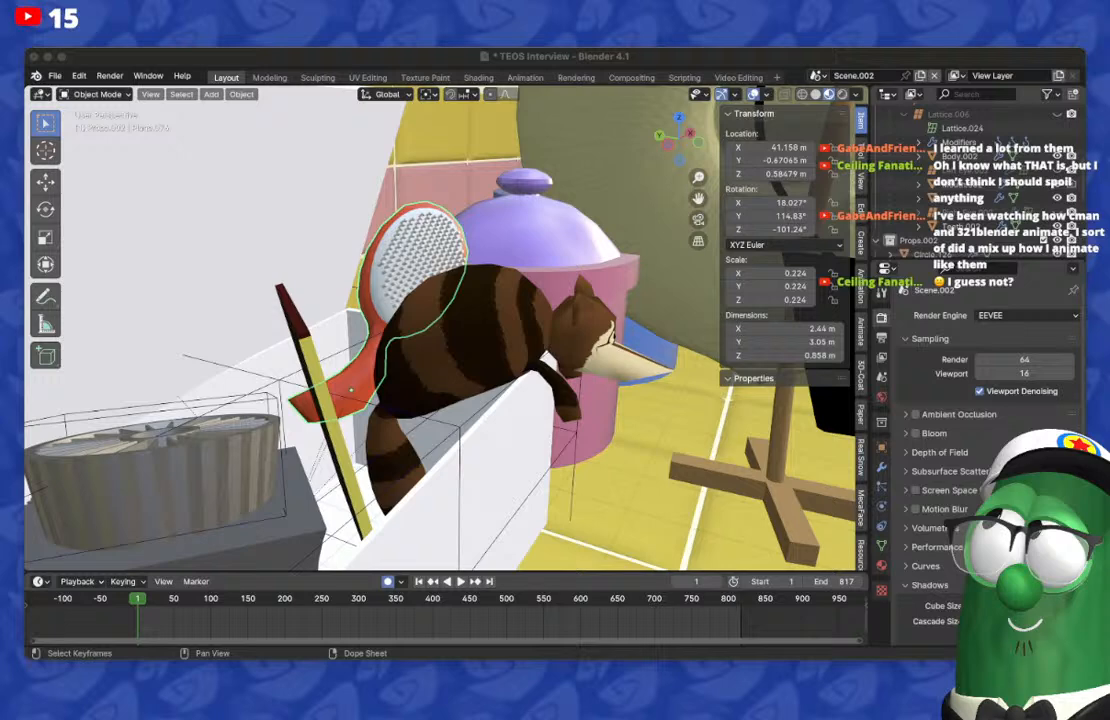
Step: Try to rotate the black purse hanging on the coat rack
click(440, 615)
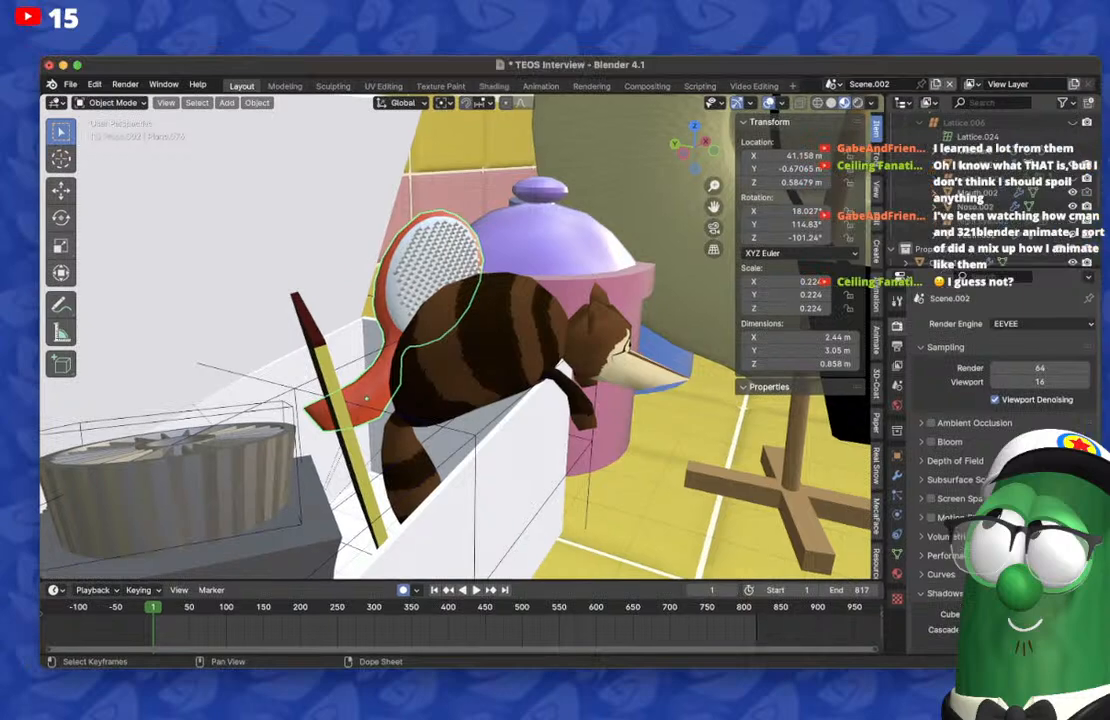
middle_drag(520, 340, 357, 340)
scroll(400, 350, down, 3)
scroll(600, 345, down, 2)
middle_drag(600, 345, 548, 326)
click(570, 328)
key(r)
click(618, 310)
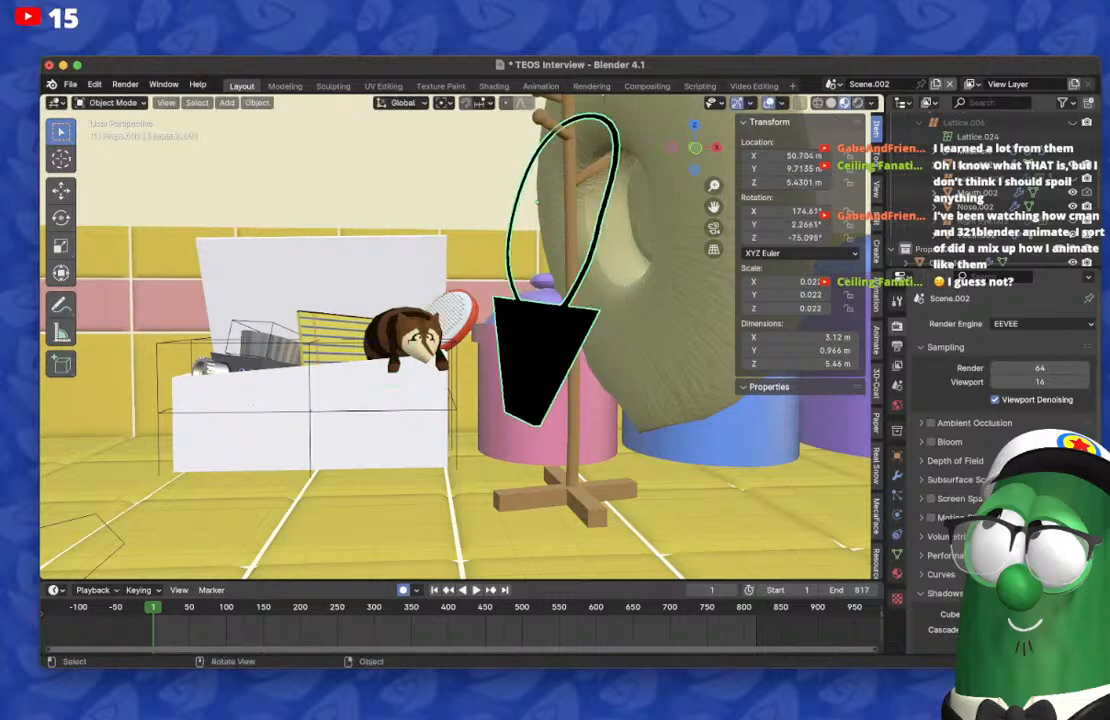
Step: Turn off Simplify in the render settings
scroll(1000, 430, down, 4)
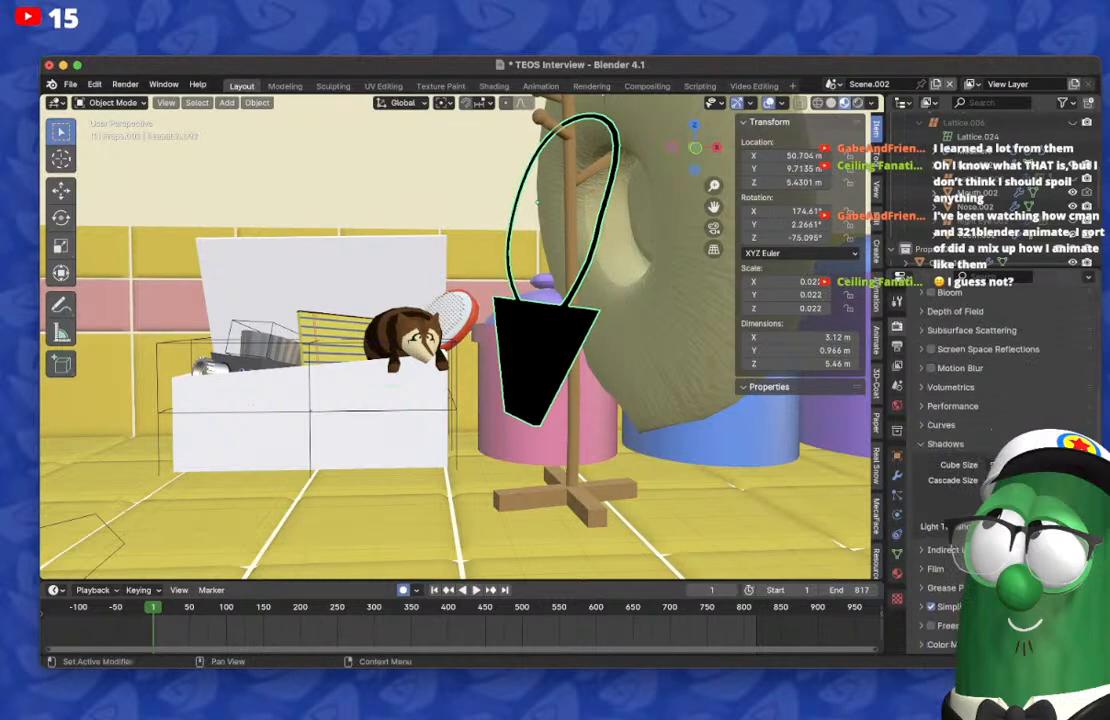
click(931, 607)
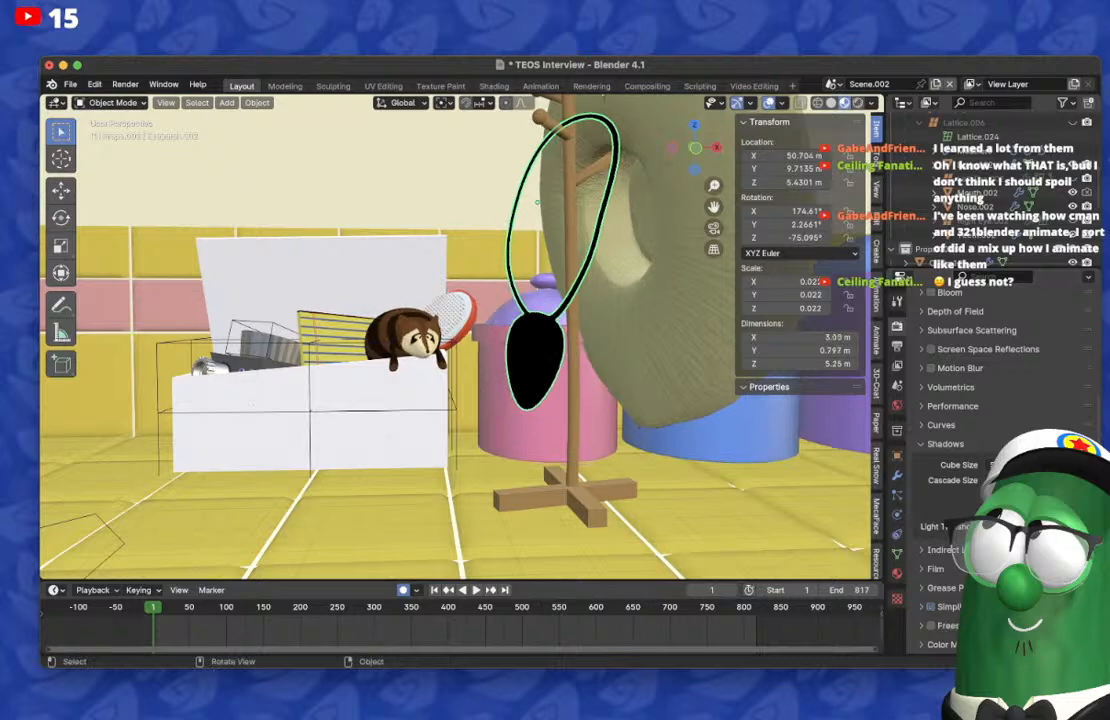
Step: Try trackball rotations on the large beige ring behind the coat rack
middle_drag(560, 350, 400, 385)
scroll(400, 340, down, 1)
click(400, 320)
scroll(400, 320, down, 1)
middle_drag(400, 320, 420, 290)
key(r)
key(r)
key(Escape)
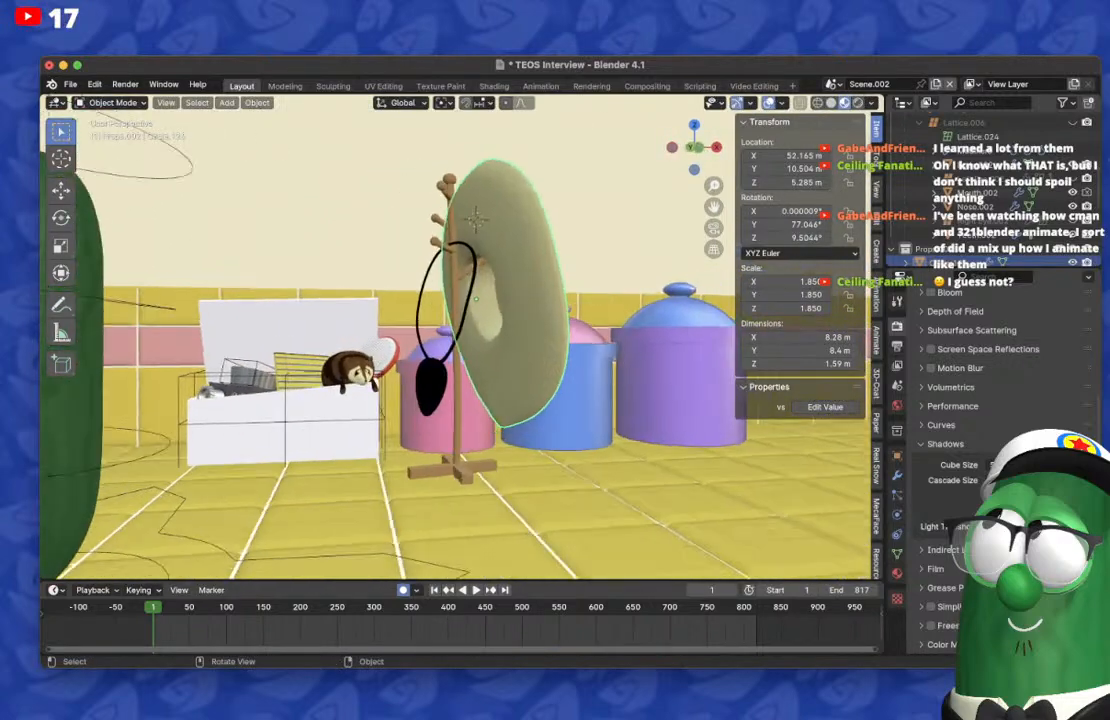
key(r)
key(r)
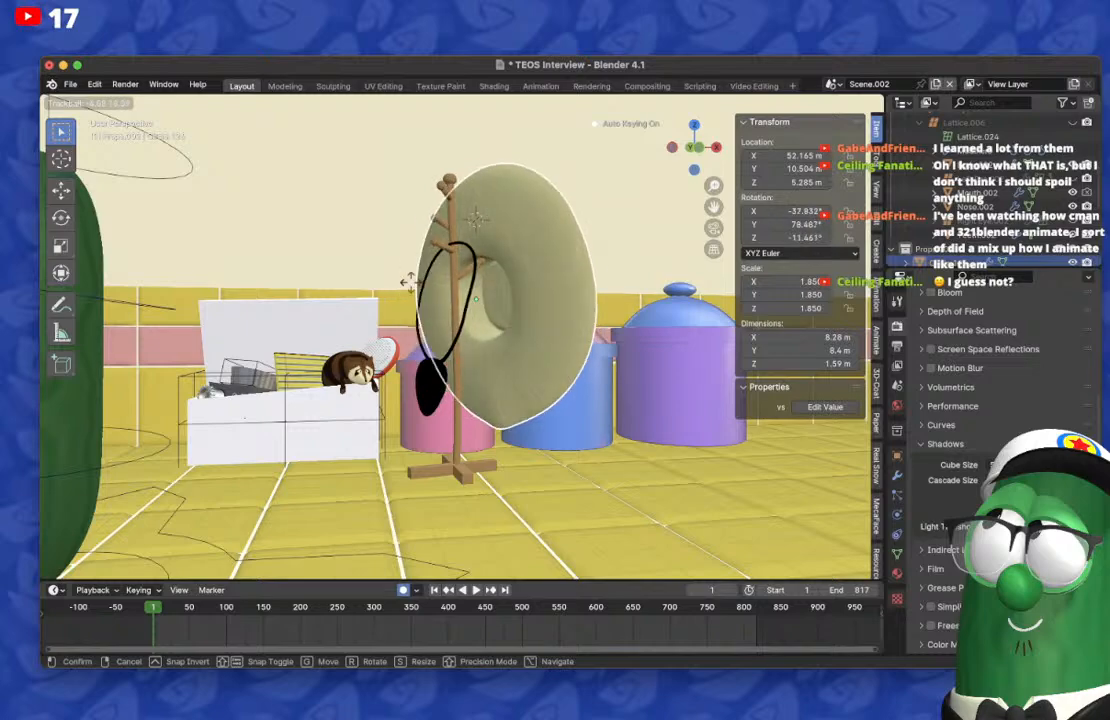
key(Escape)
Step: Select the white box's lattice and try adjusting the value of its Key 1 shape key
middle_drag(430, 290, 552, 258)
scroll(440, 288, up, 3)
scroll(470, 262, down, 3)
middle_drag(552, 258, 586, 225)
shift+middle_drag(586, 225, 656, 236)
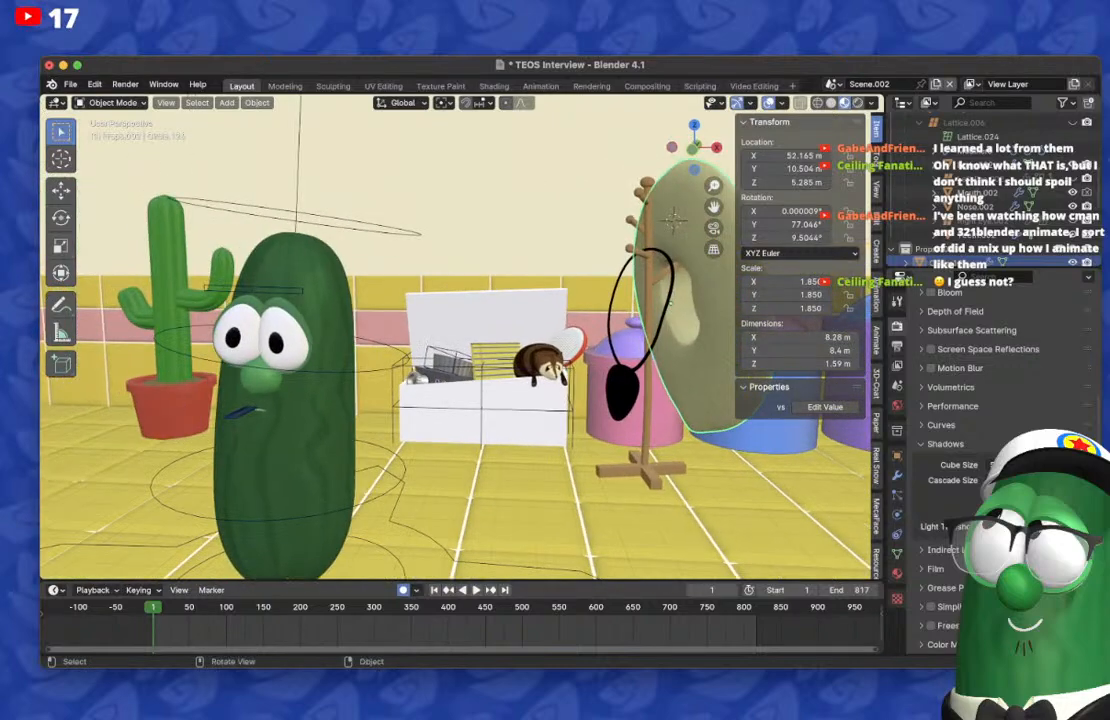
click(484, 401)
click(897, 535)
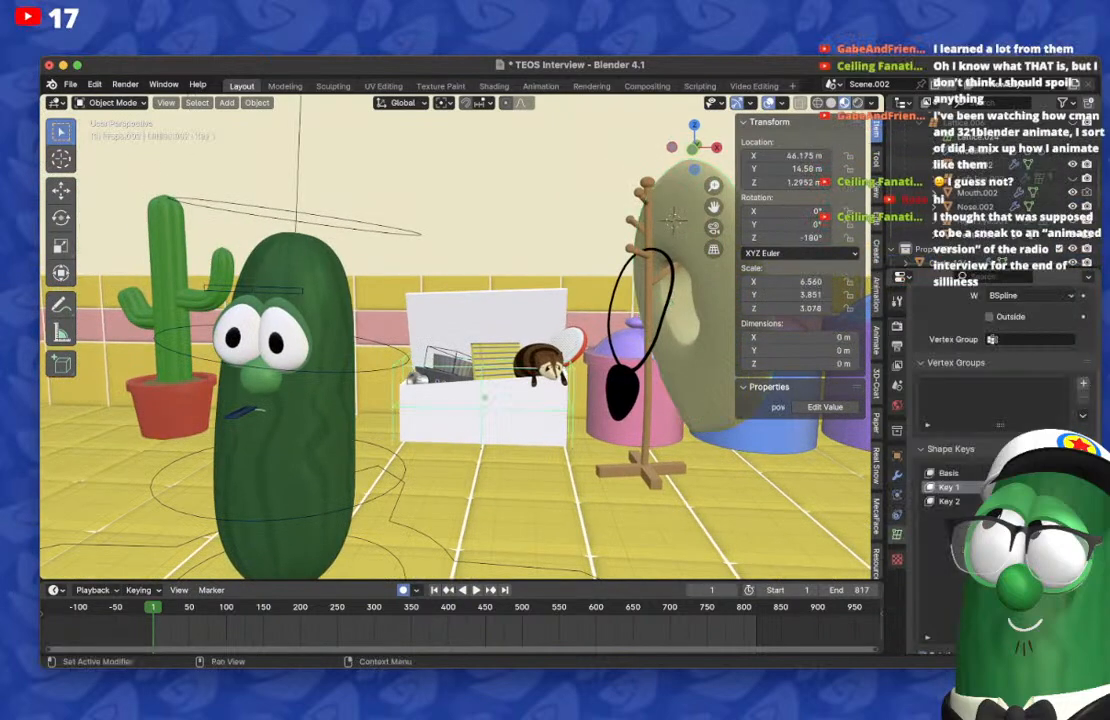
mouse_move(1040, 487)
mouse_down()
mouse_move(1062, 487)
mouse_move(1036, 487)
mouse_up()
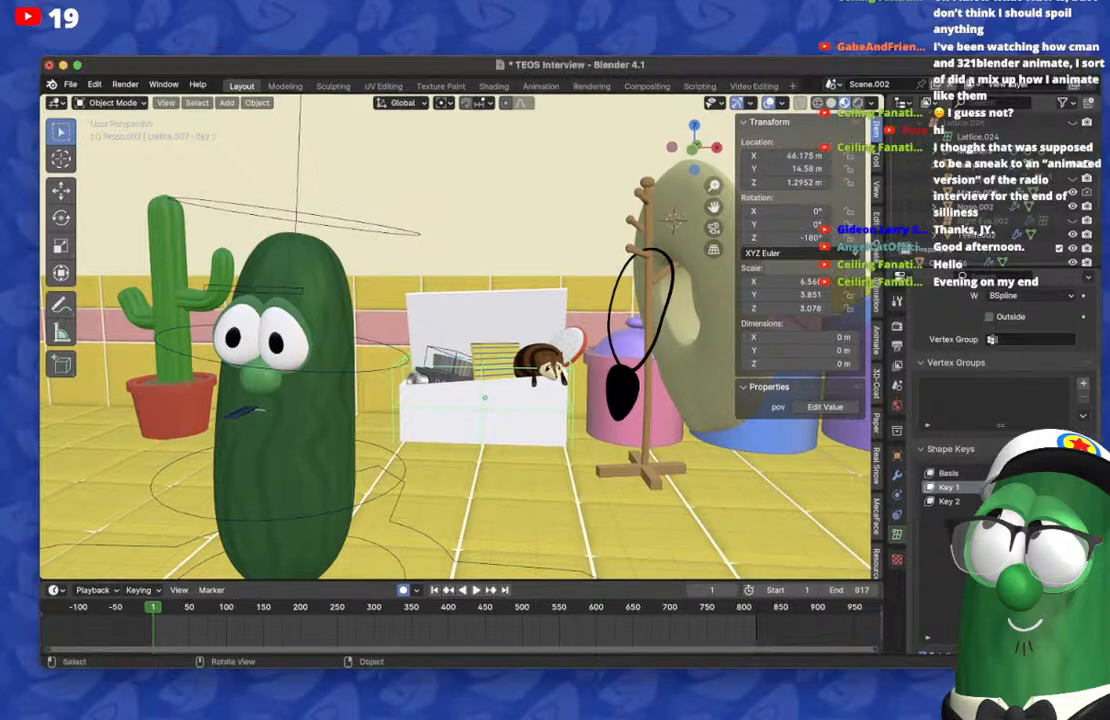
Step: Try to rotate the cucumber character's body
middle_drag(440, 330, 500, 335)
scroll(470, 347, down, 2)
middle_drag(500, 335, 455, 315)
shift+middle_drag(455, 315, 430, 295)
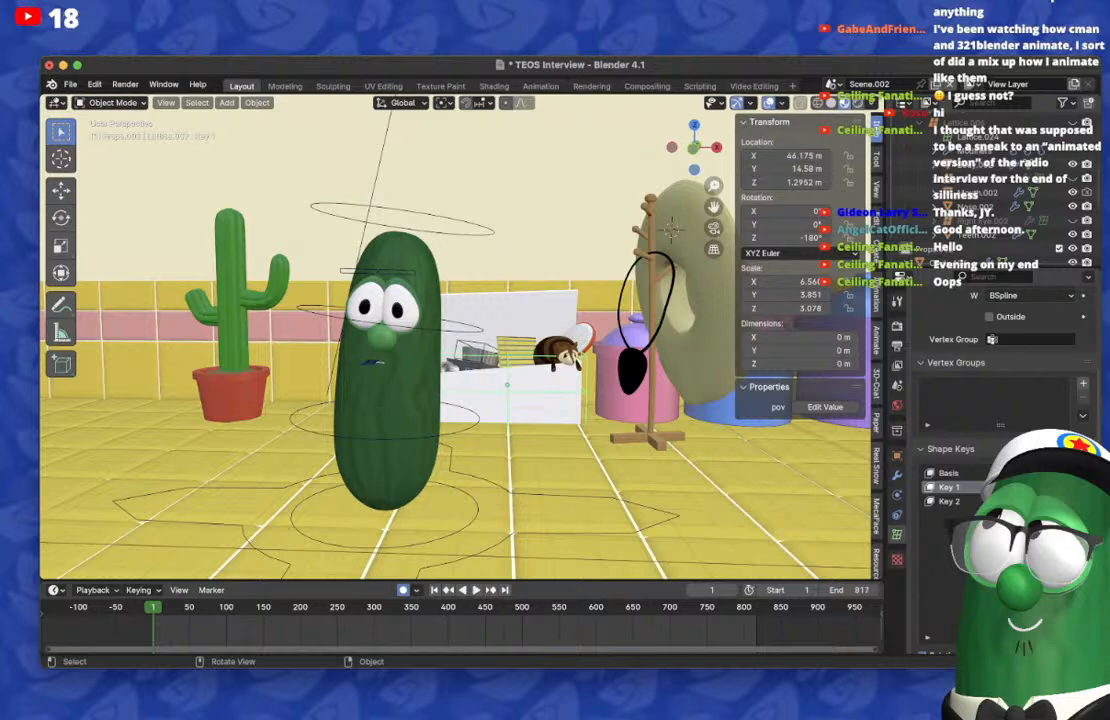
middle_drag(450, 350, 476, 343)
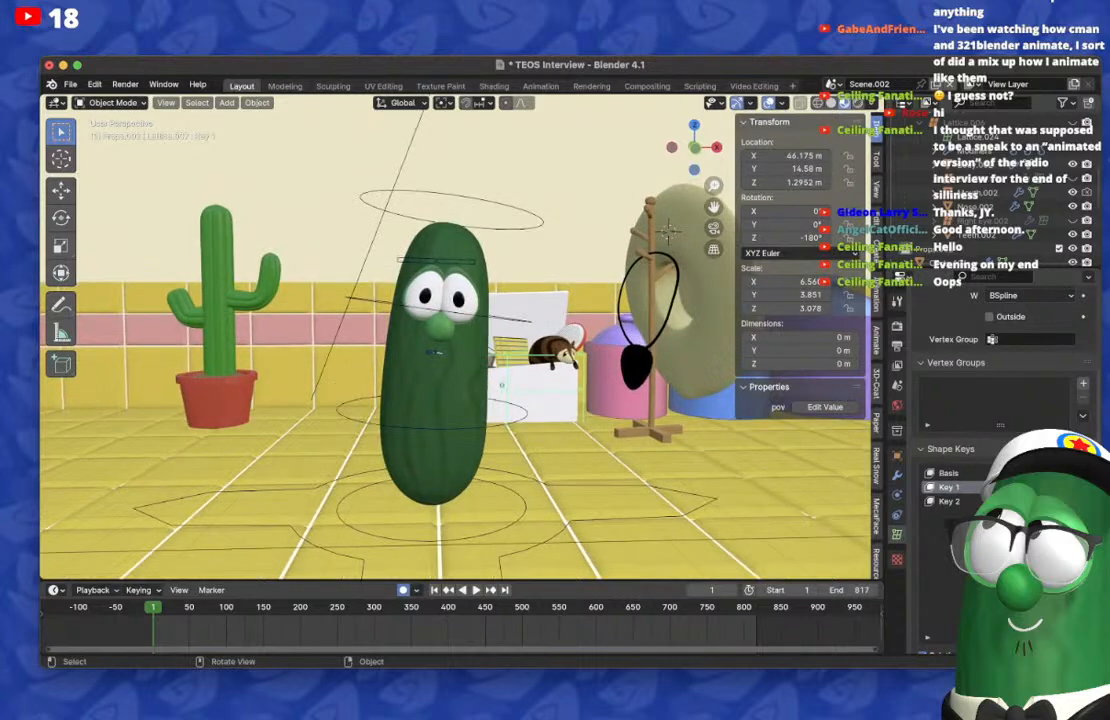
click(433, 352)
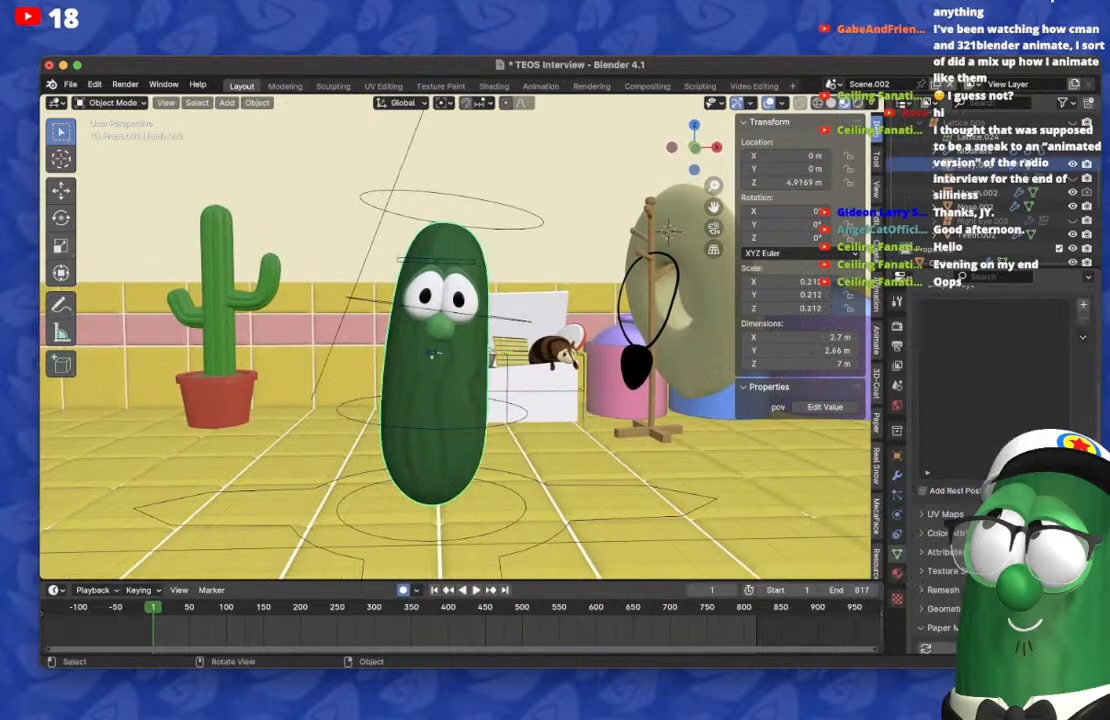
key(r)
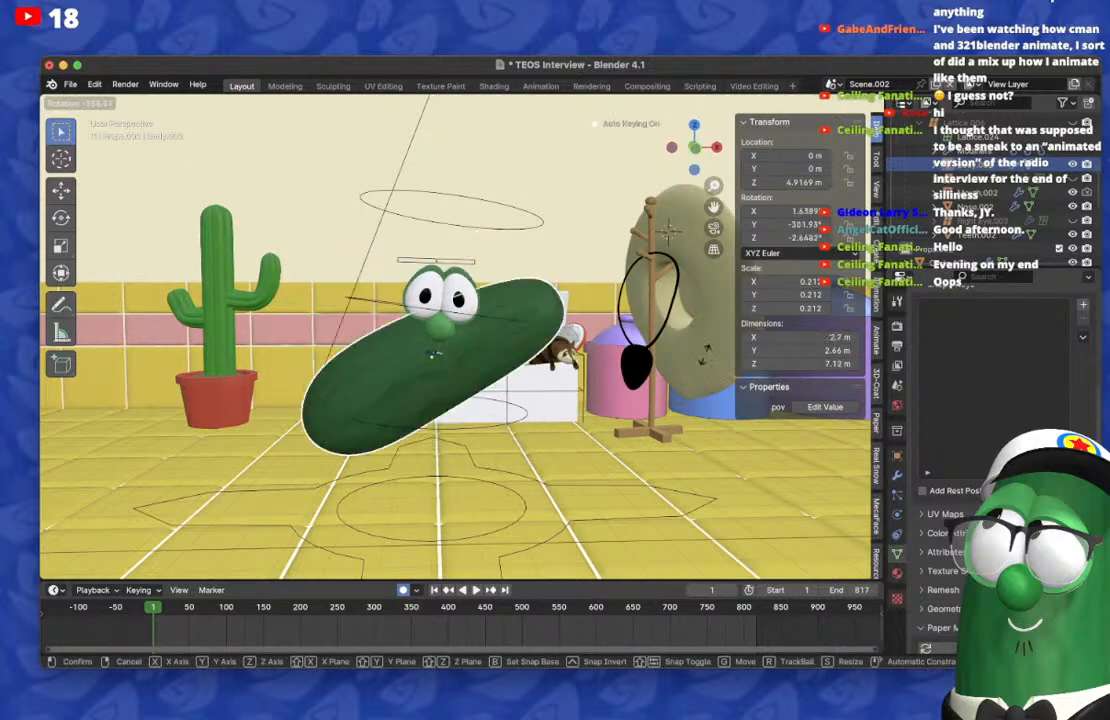
key(Escape)
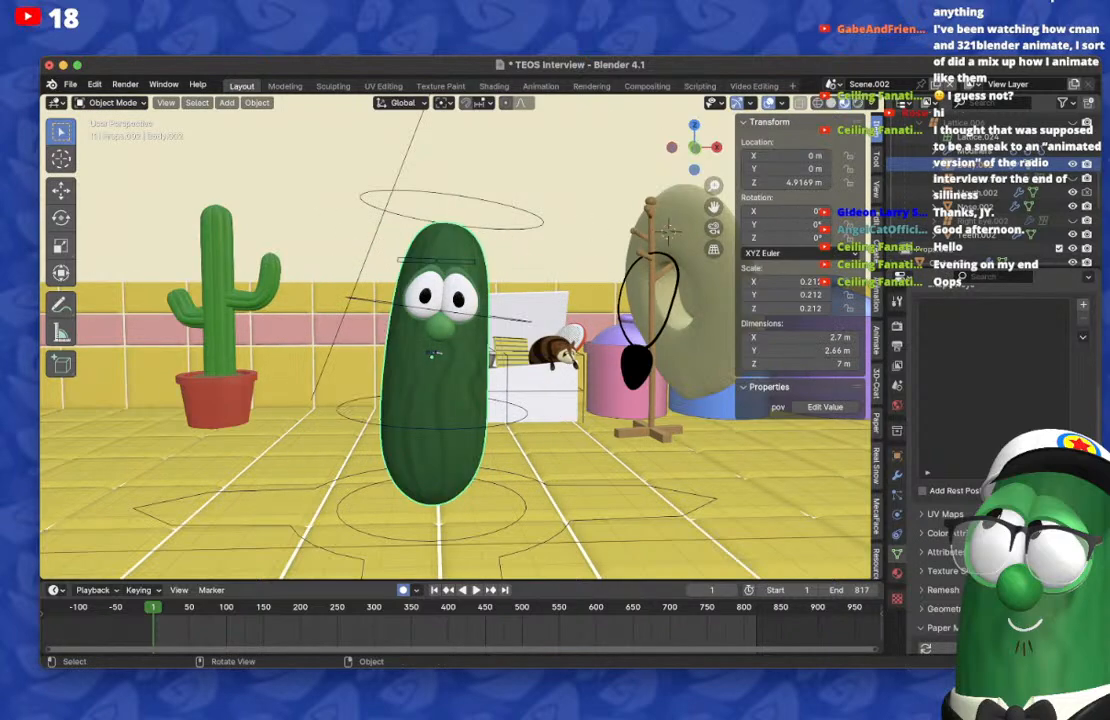
middle_drag(433, 352, 410, 358)
scroll(458, 348, up, 2)
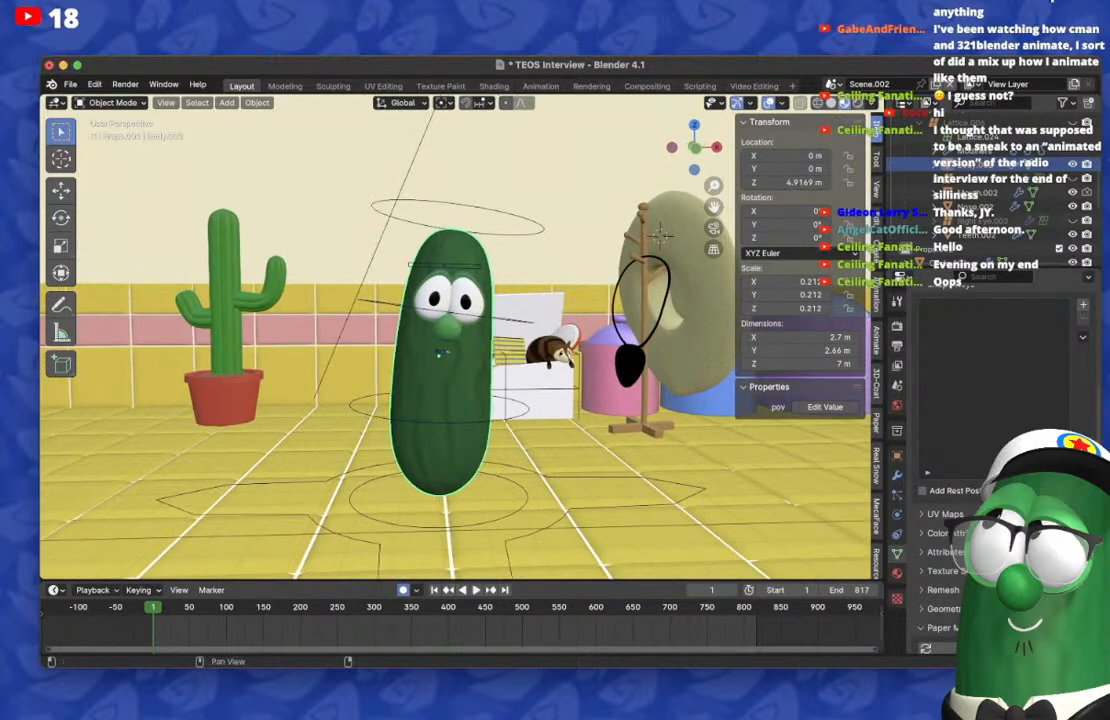
Step: Return to the camera view and hide the viewport overlays
click(831, 84)
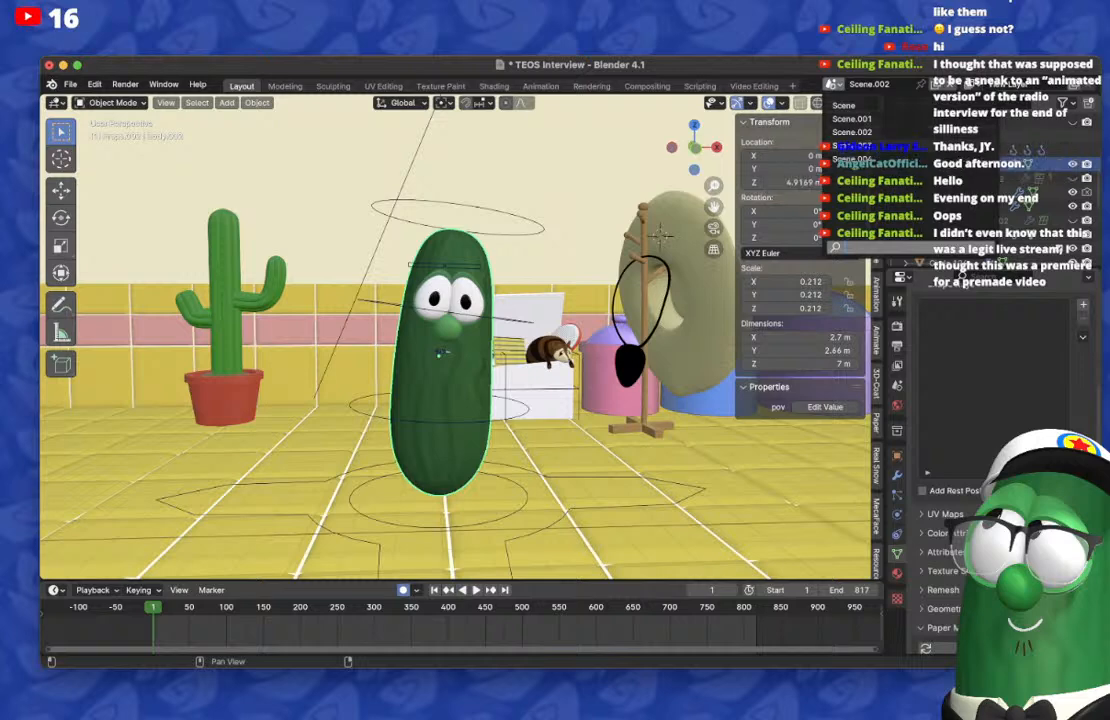
mouse_move(470, 350)
middle_down()
mouse_move(435, 345)
mouse_move(475, 320)
mouse_move(467, 335)
middle_up()
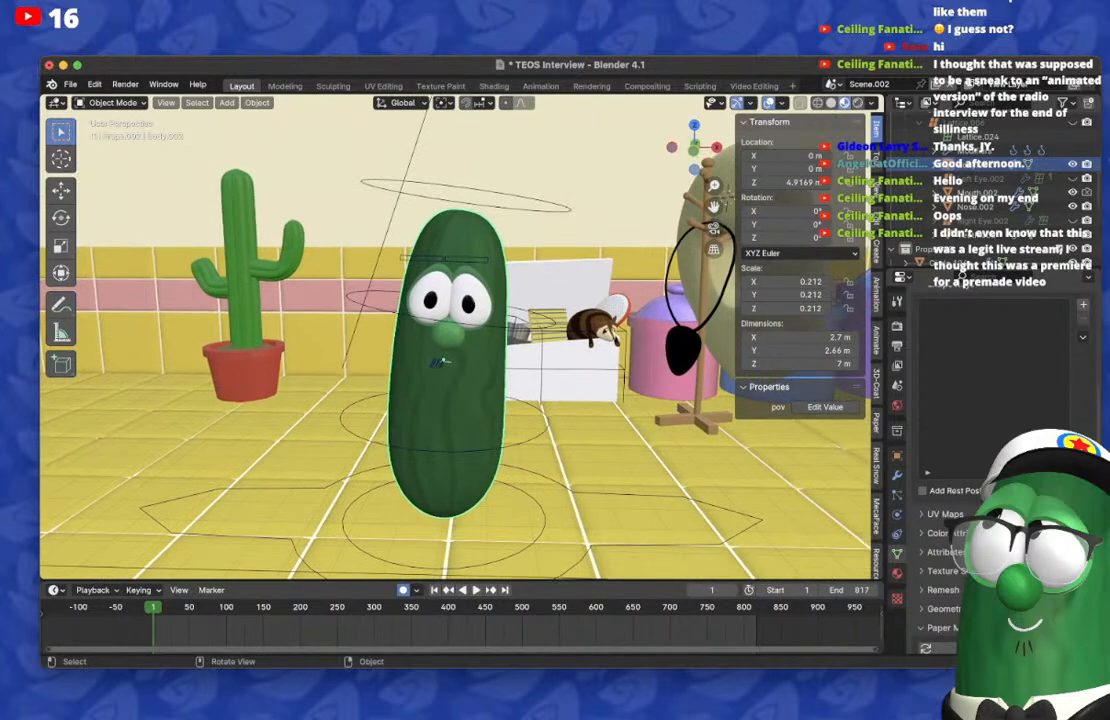
key(KP_0)
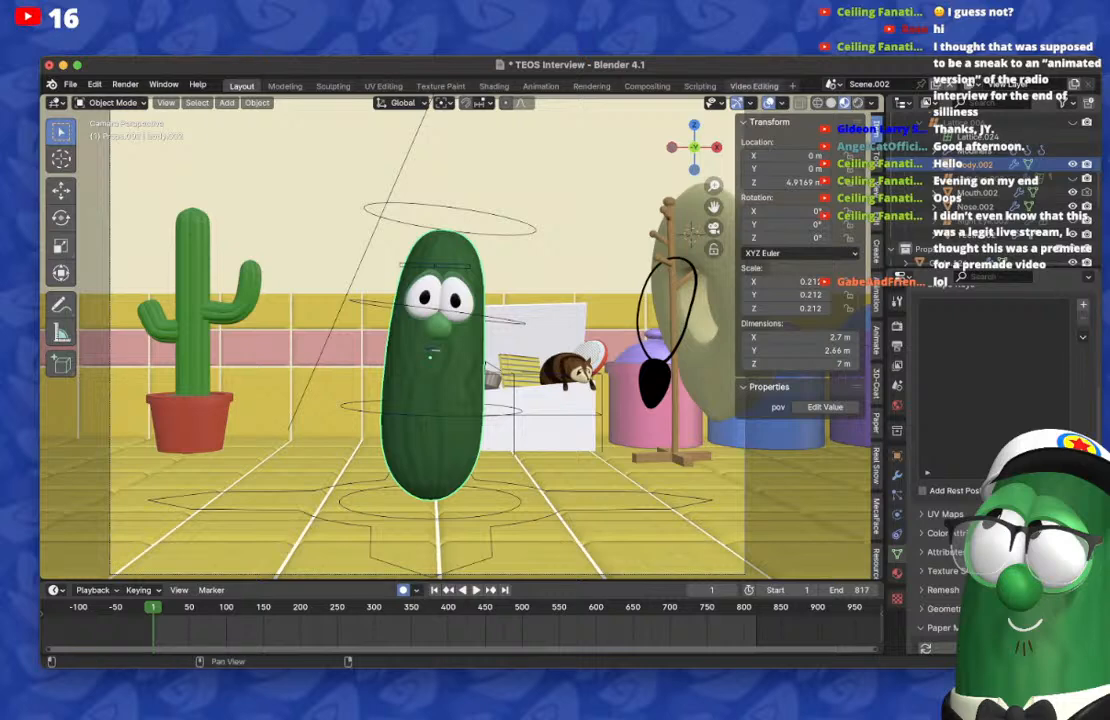
key(shift+alt+z)
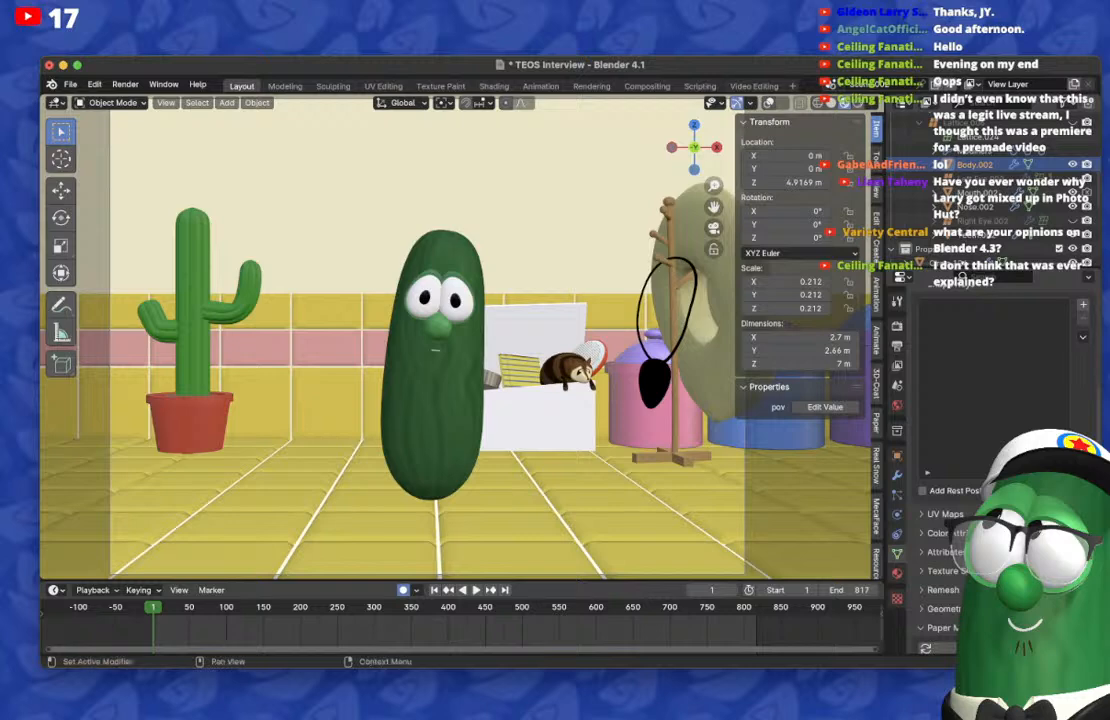
key(super+Tab)
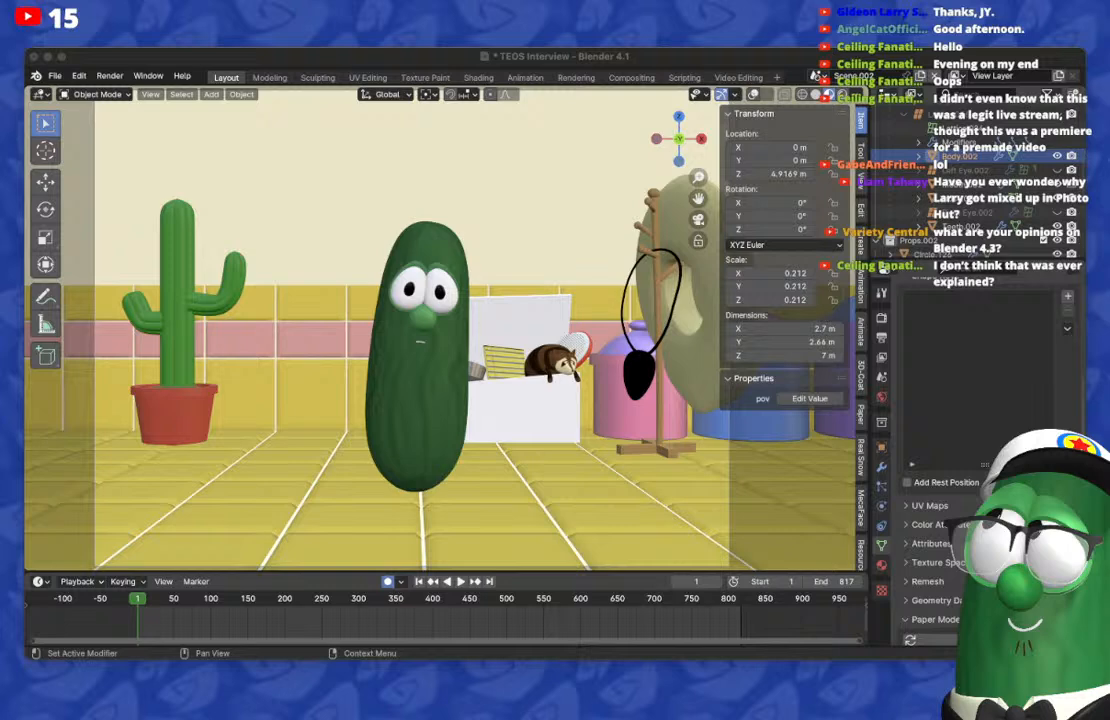
key(super+Tab)
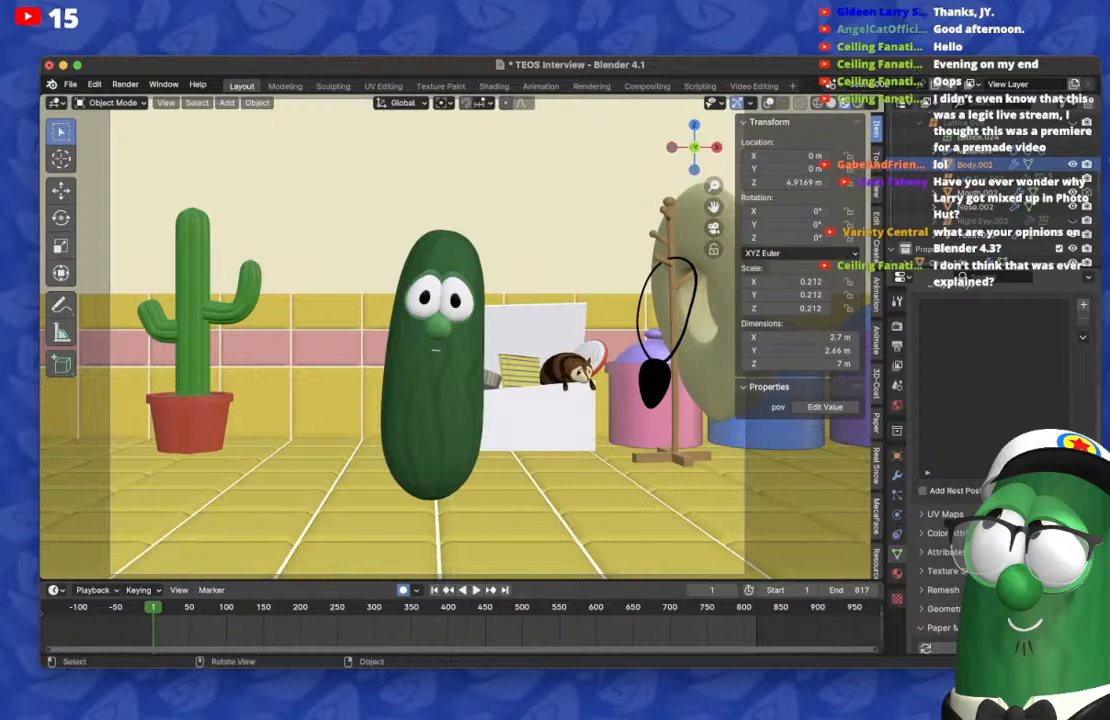
scroll(436, 340, down, 1)
scroll(436, 340, up, 2)
scroll(436, 340, down, 3)
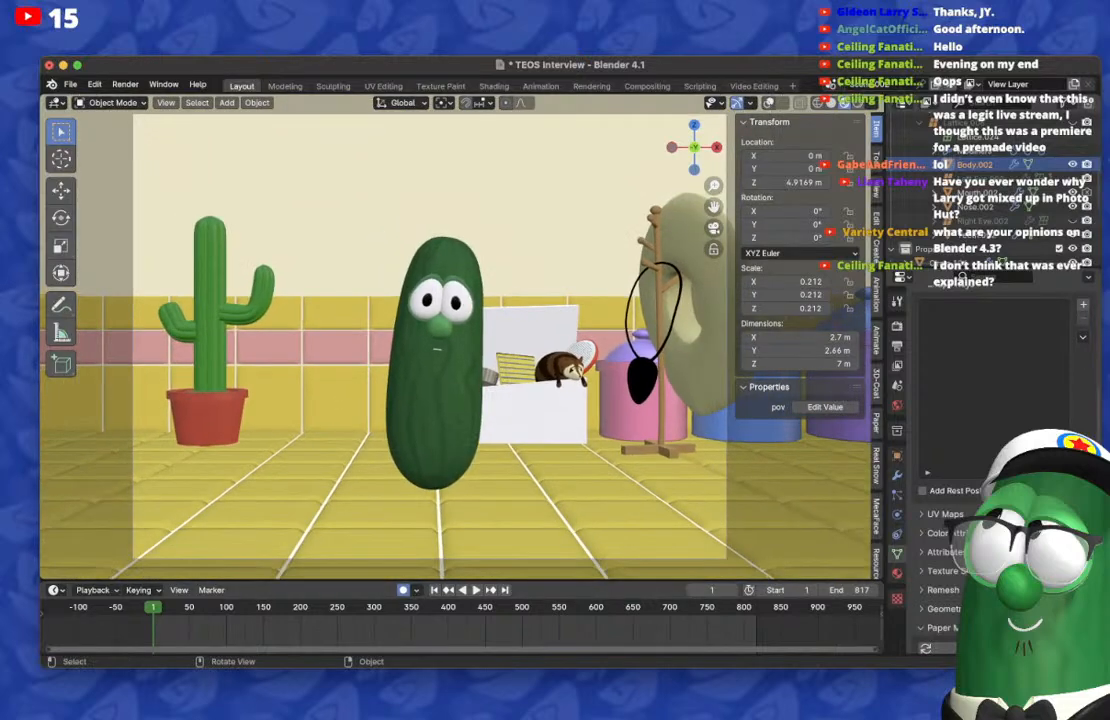
Step: Fit the scene's full frame range into the timeline view
key(shift)
key(Home)
scroll(456, 628, left, 1)
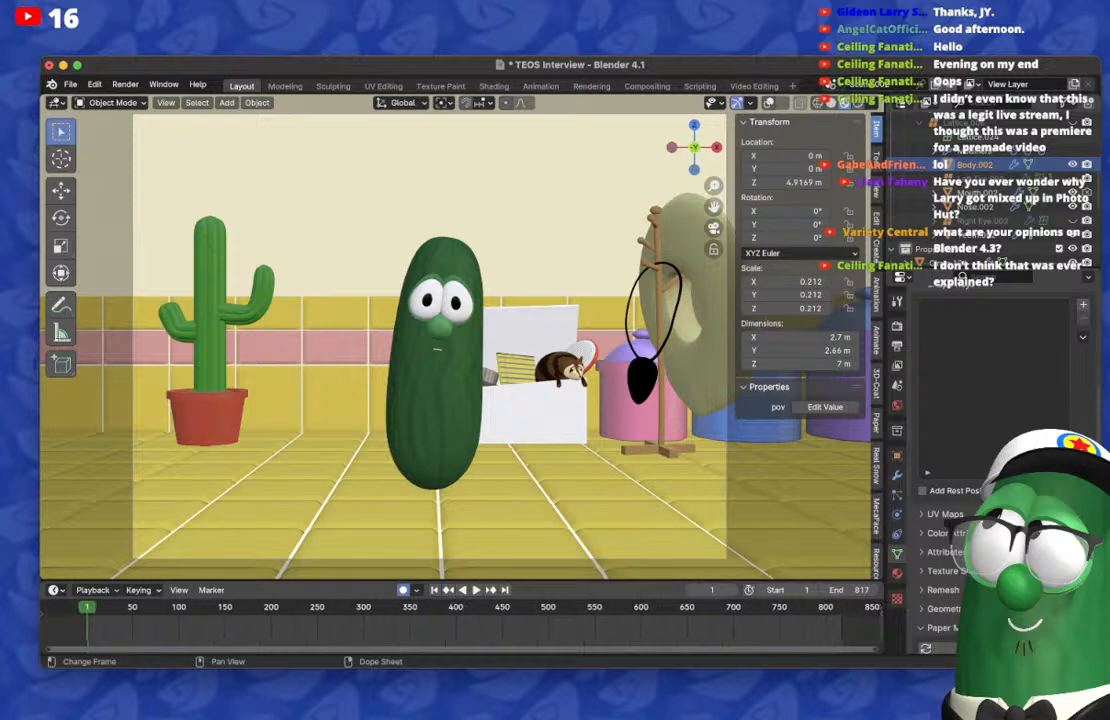
scroll(456, 628, left, 1)
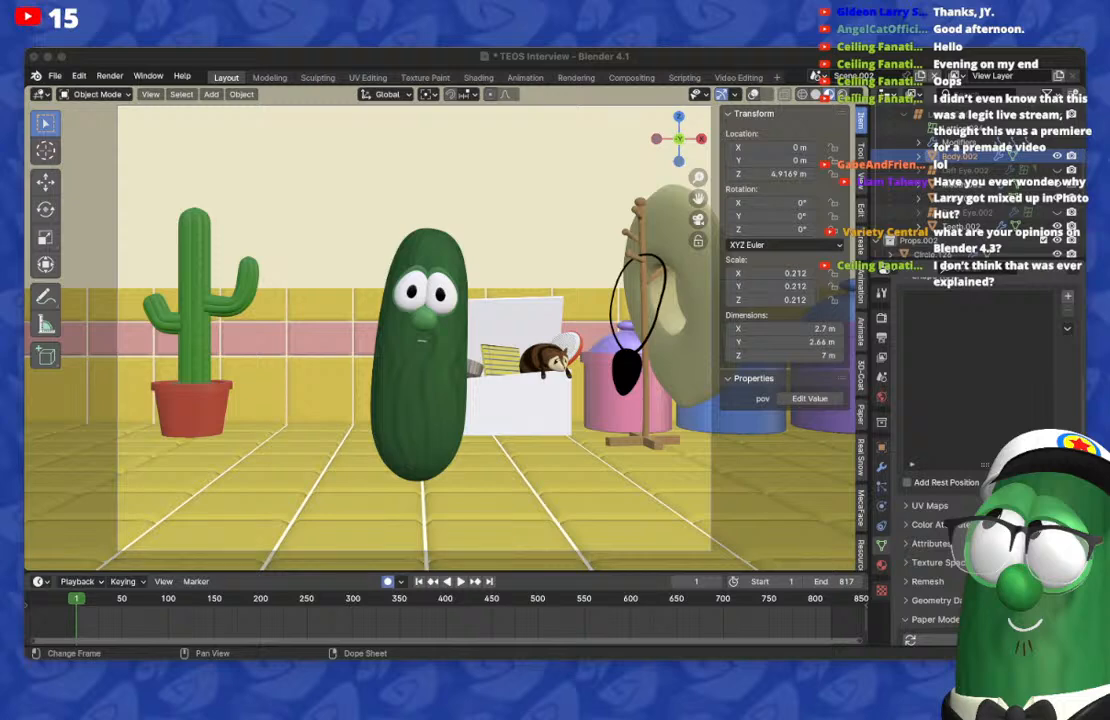
key(super+Tab)
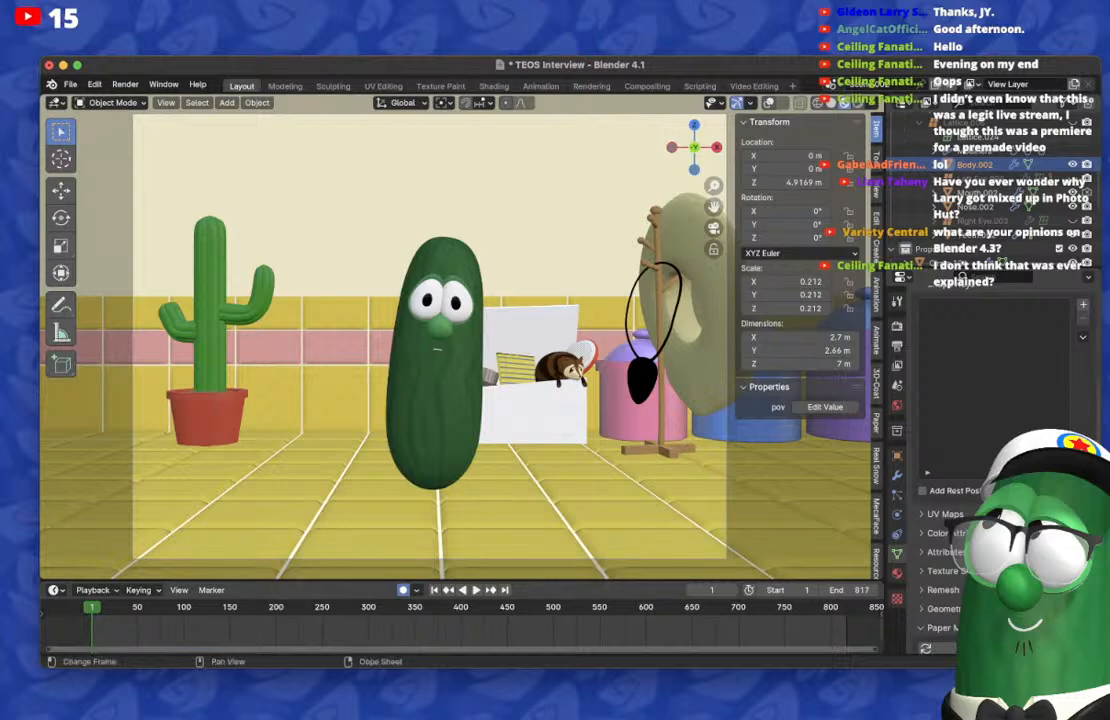
key(super+Tab)
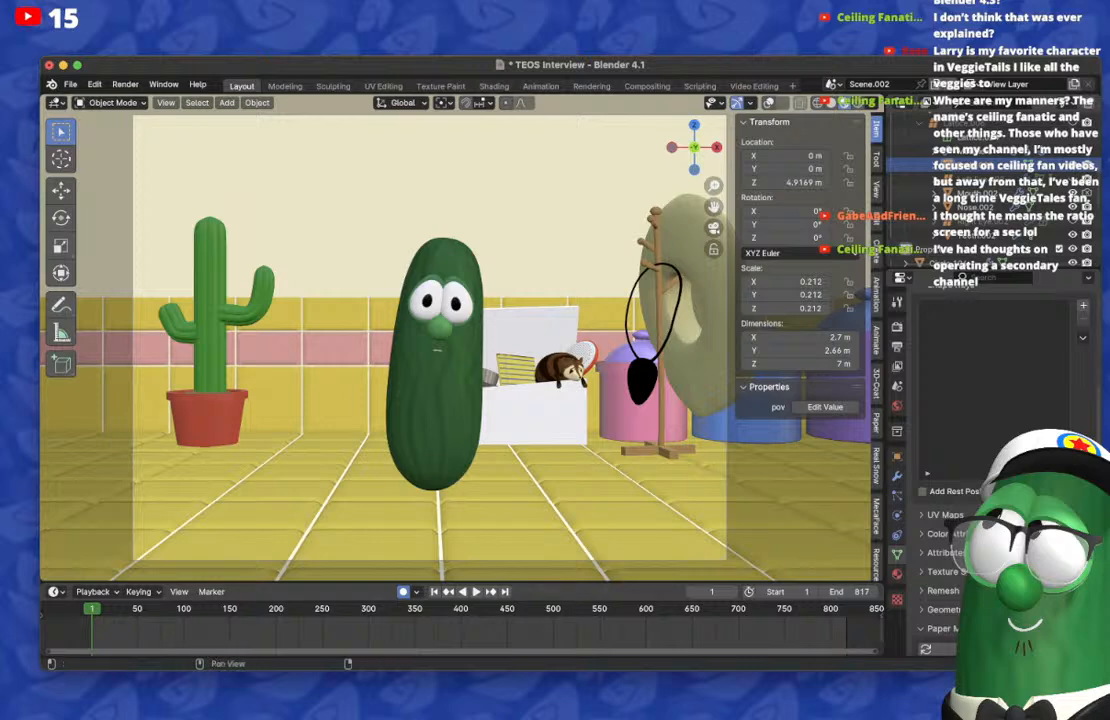
Step: Show the viewport overlays, select the cucumber character's rig and examine its keyframes in Pose Mode
click(781, 103)
click(769, 103)
click(769, 103)
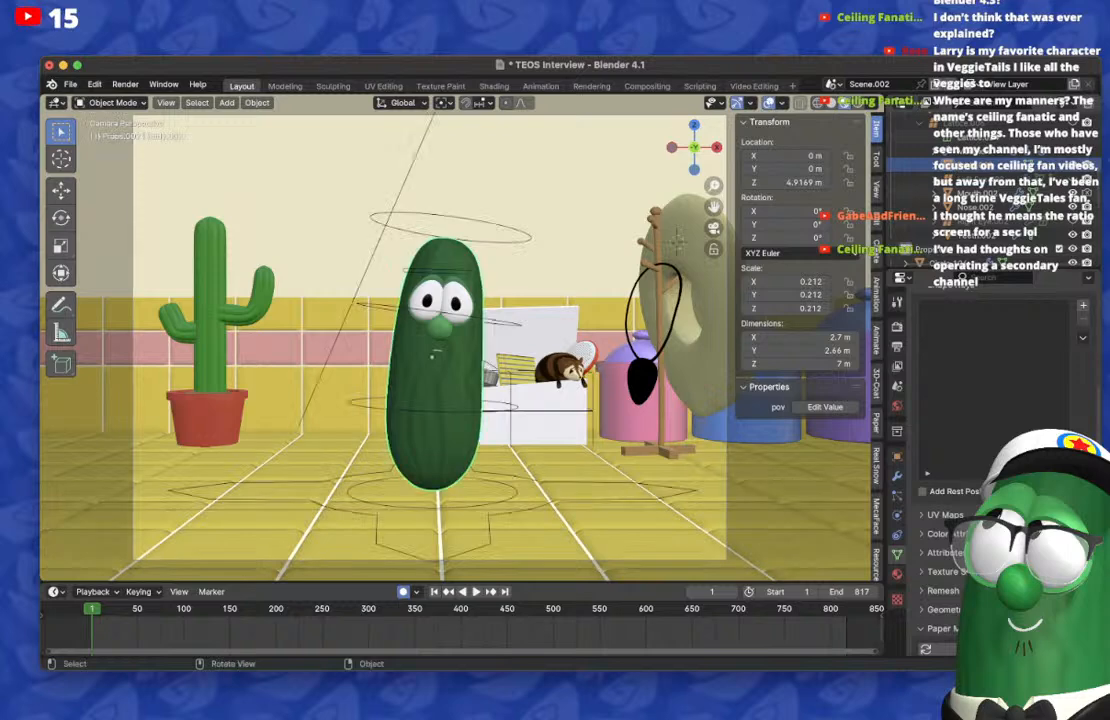
click(514, 492)
click(110, 102)
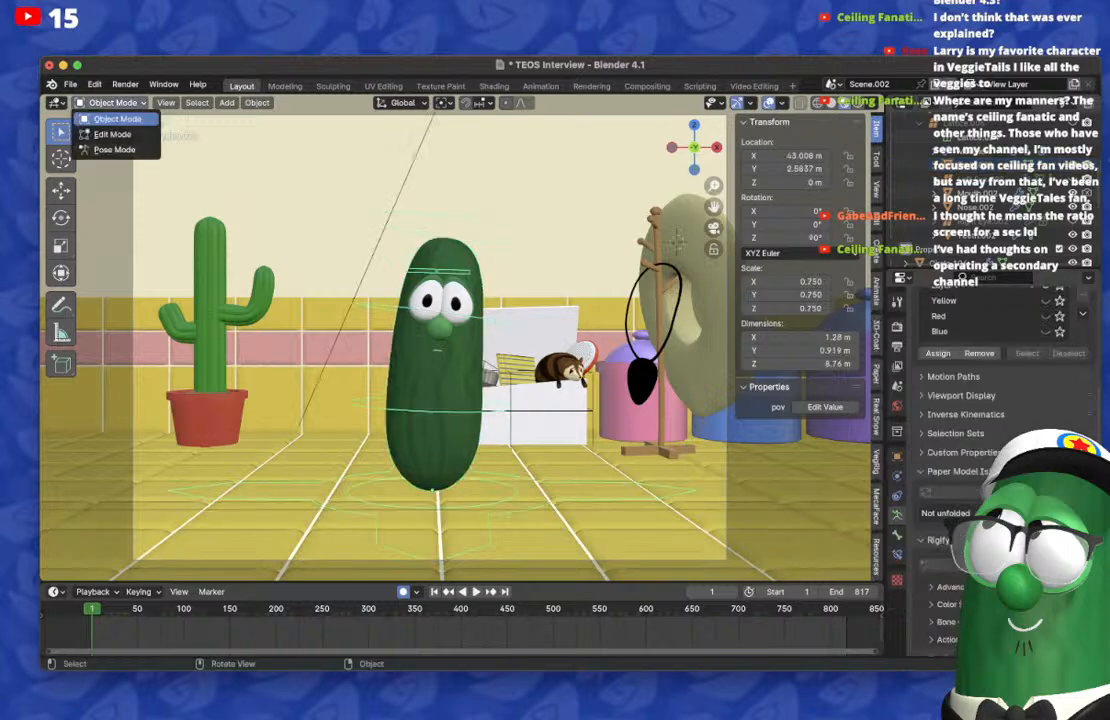
click(100, 140)
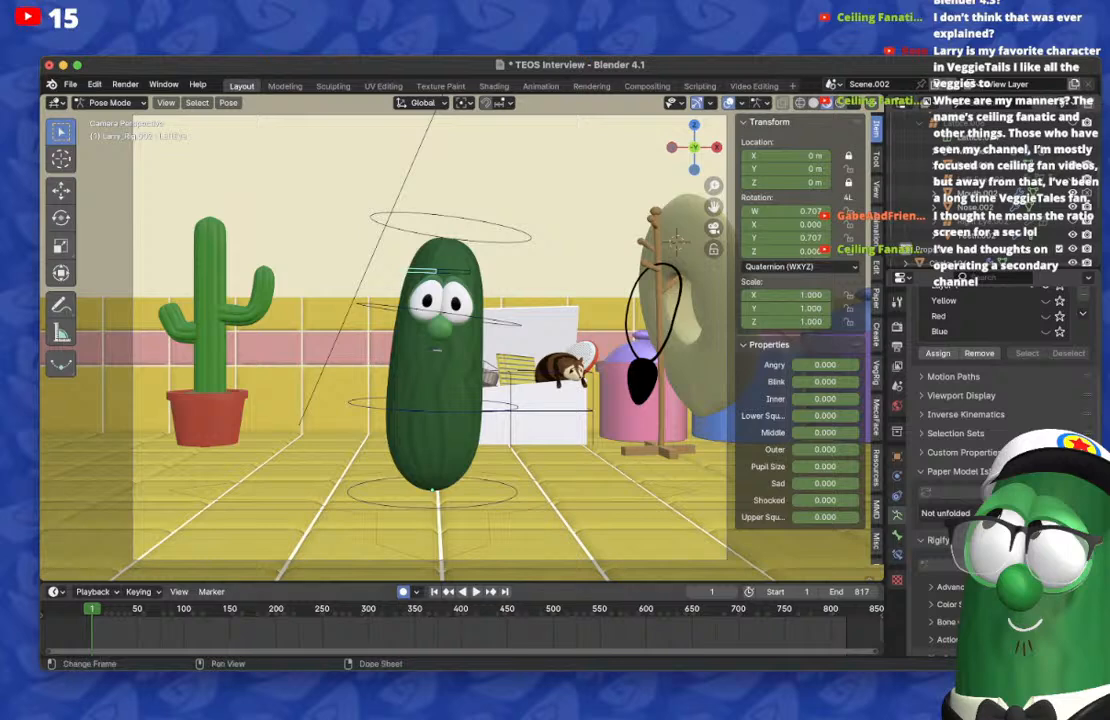
scroll(441, 626, down, 5)
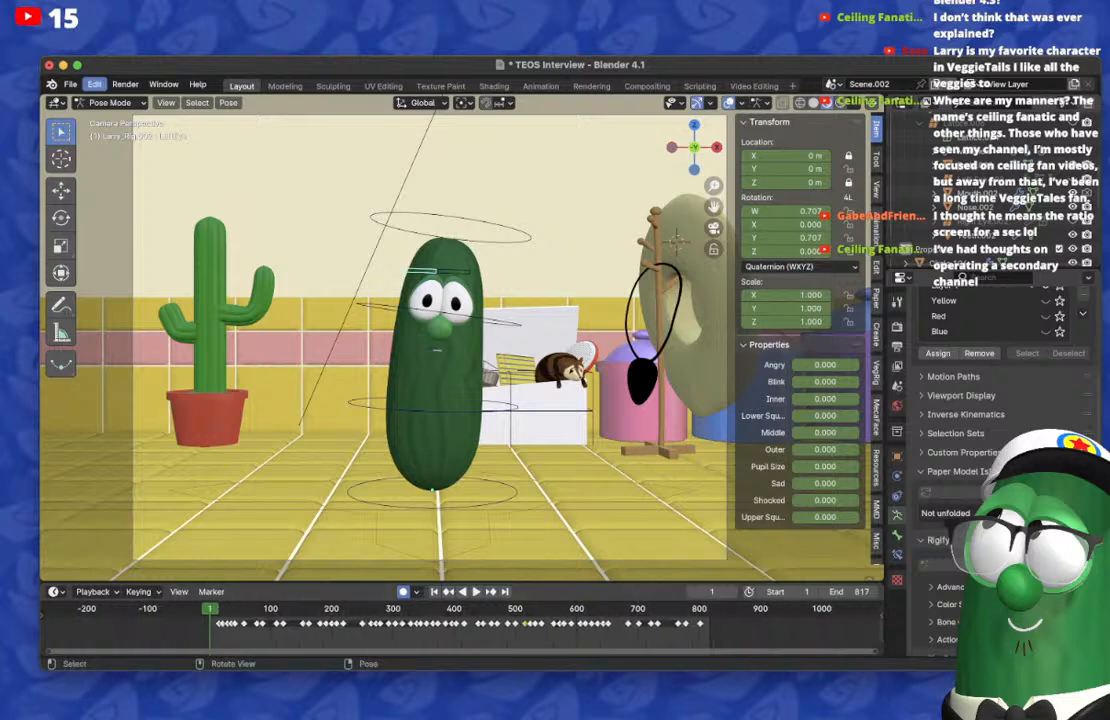
Step: Return the rig to Object Mode and select the cucumber character's mouth
click(110, 102)
click(112, 134)
click(108, 102)
click(117, 118)
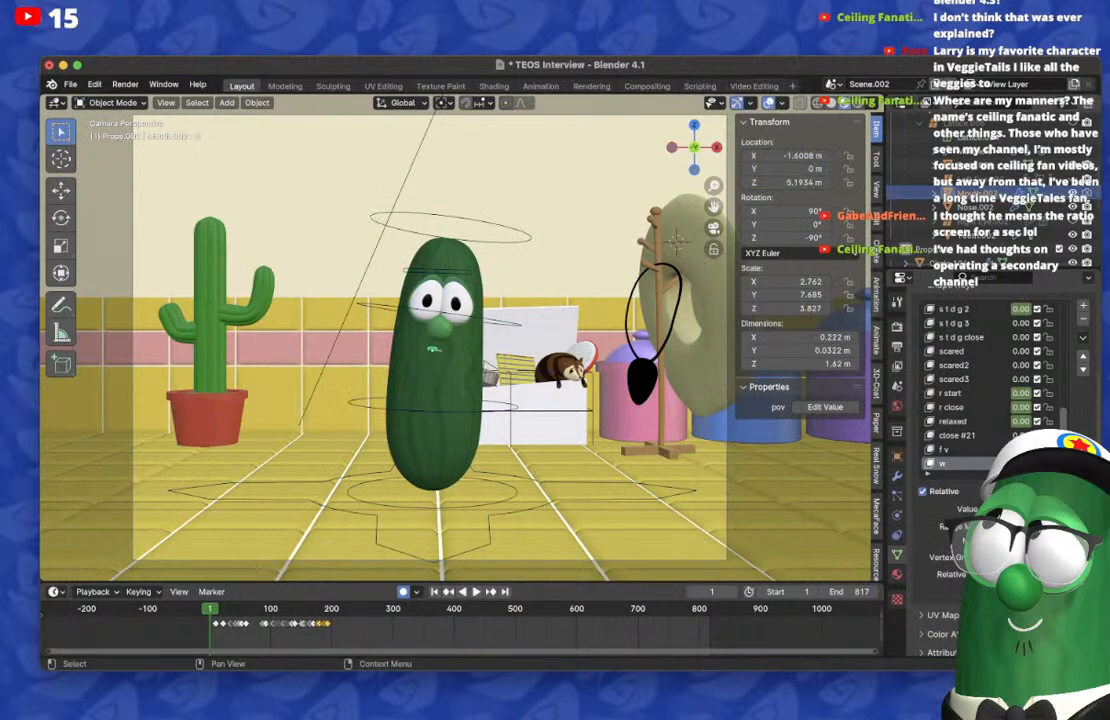
Step: View Scene.003 and Scene.004 for comparison and return to Scene.002
click(831, 84)
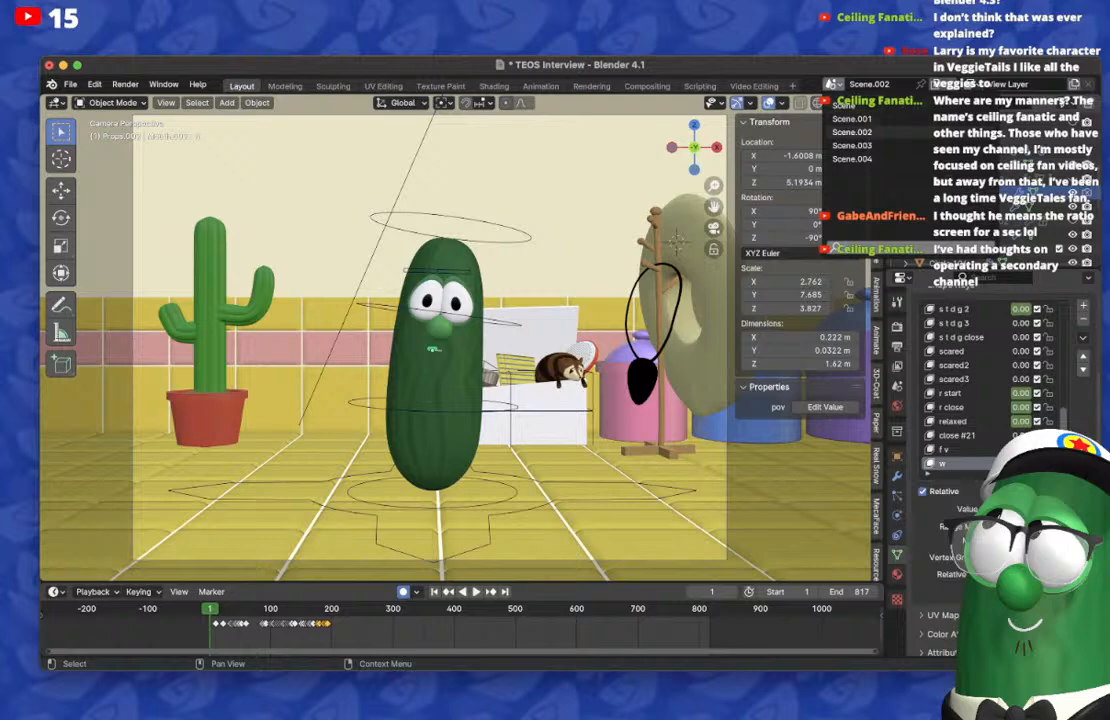
click(852, 146)
click(832, 84)
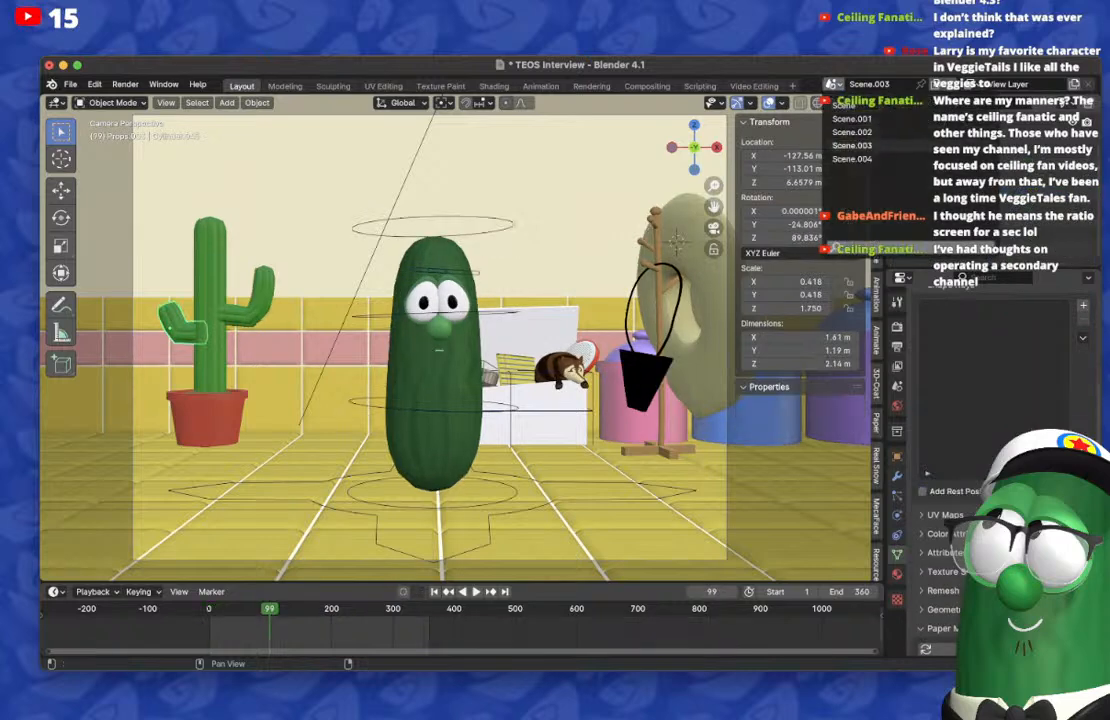
click(852, 158)
click(832, 84)
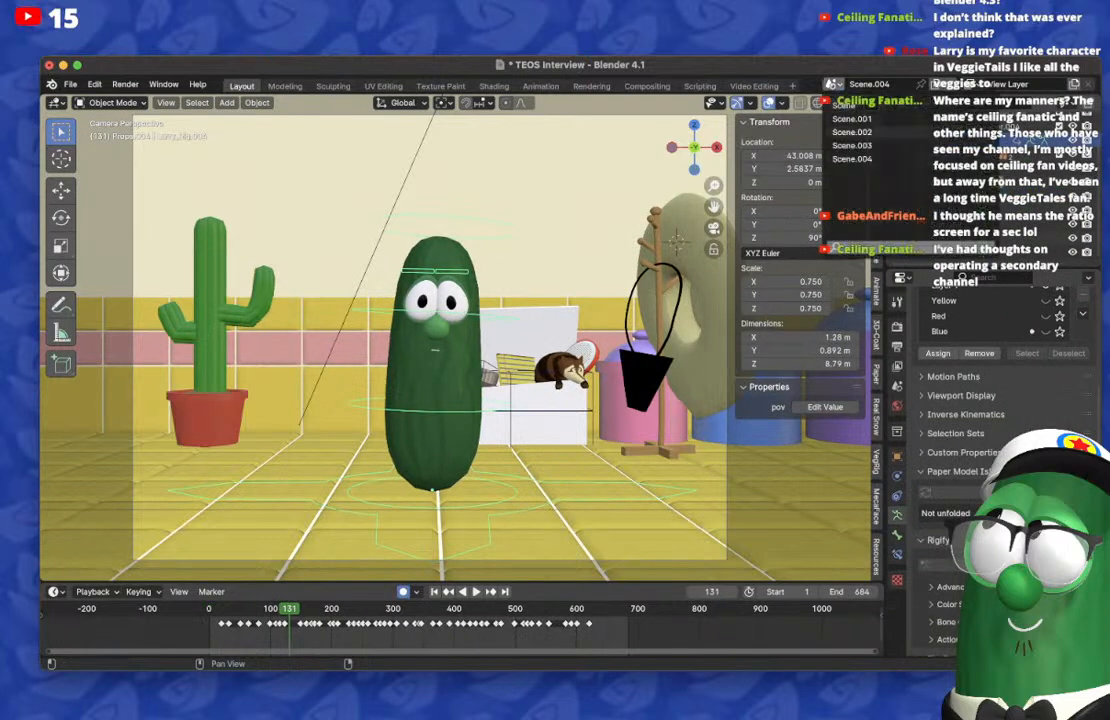
click(852, 131)
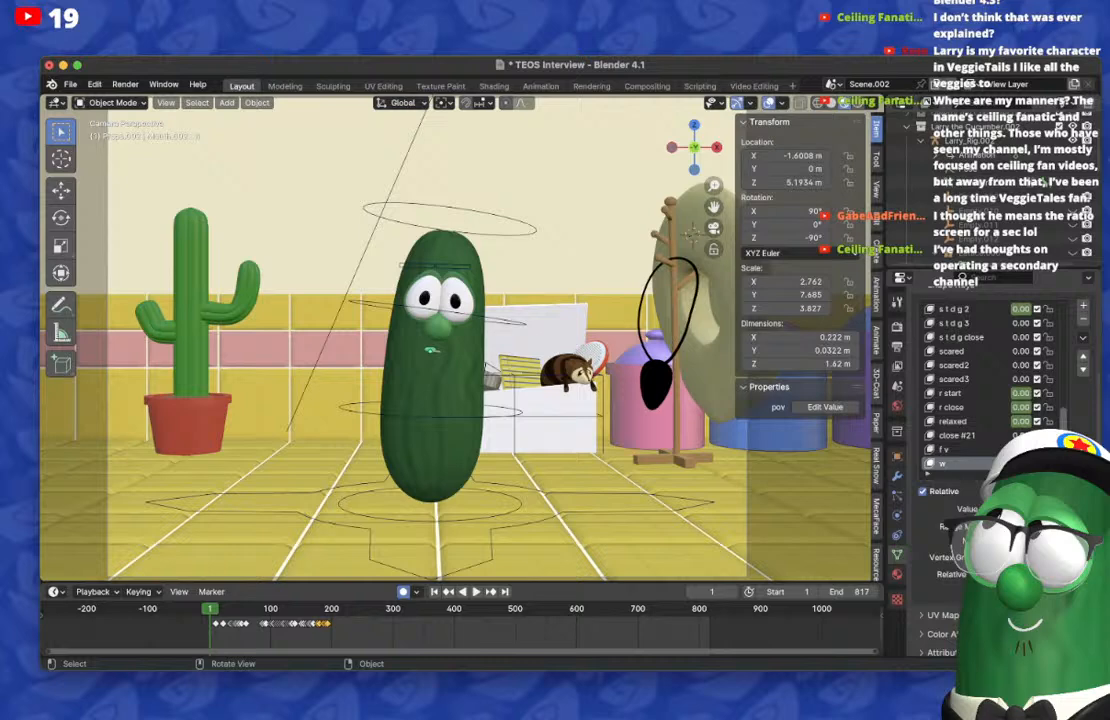
Step: Hide the viewport overlays in the camera view of Scene.002
scroll(436, 331, up, 3)
shift+middle_drag(436, 331, 471, 336)
scroll(140, 627, up, 12)
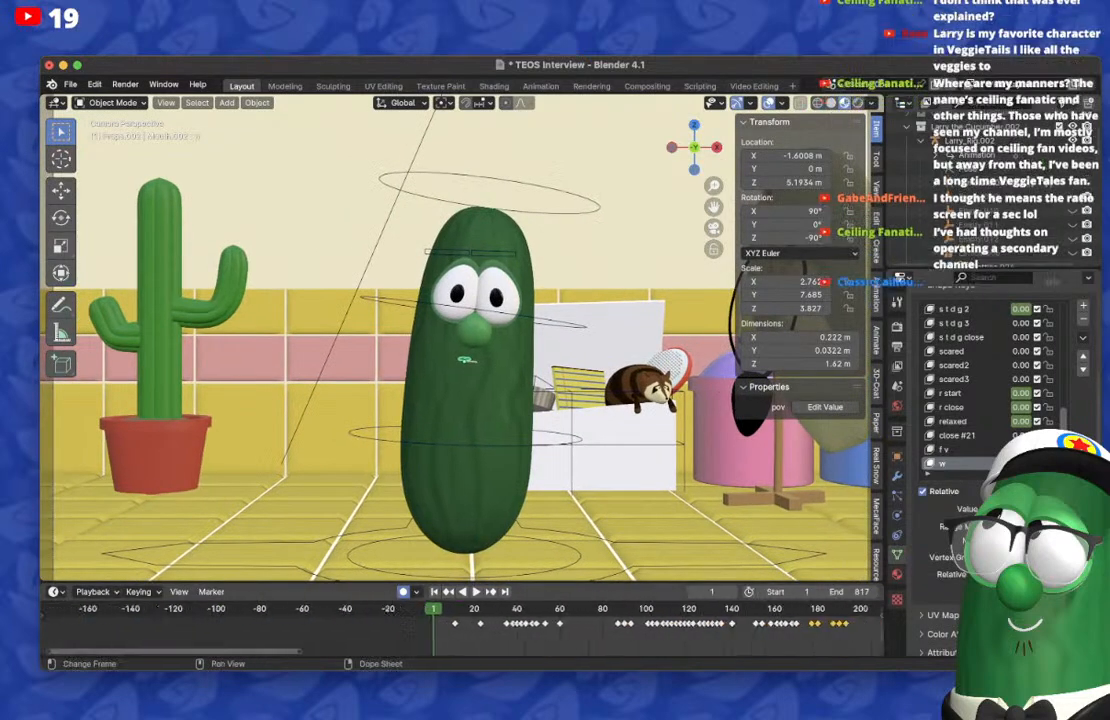
middle_drag(408, 618, 244, 618)
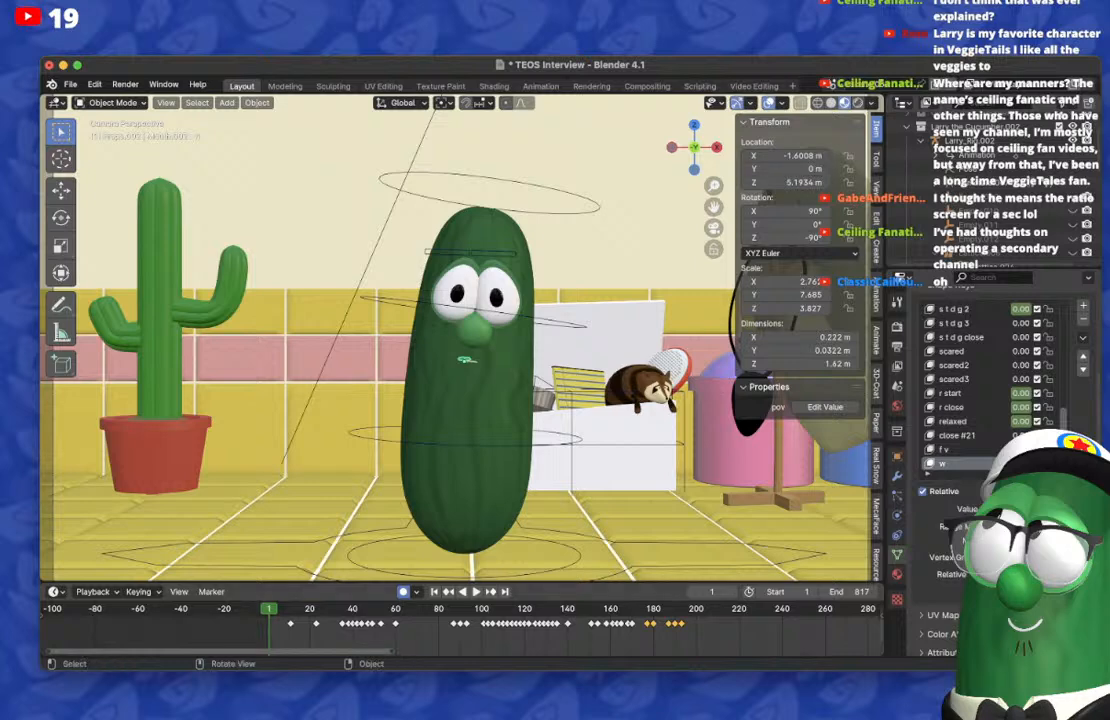
key(super+Tab)
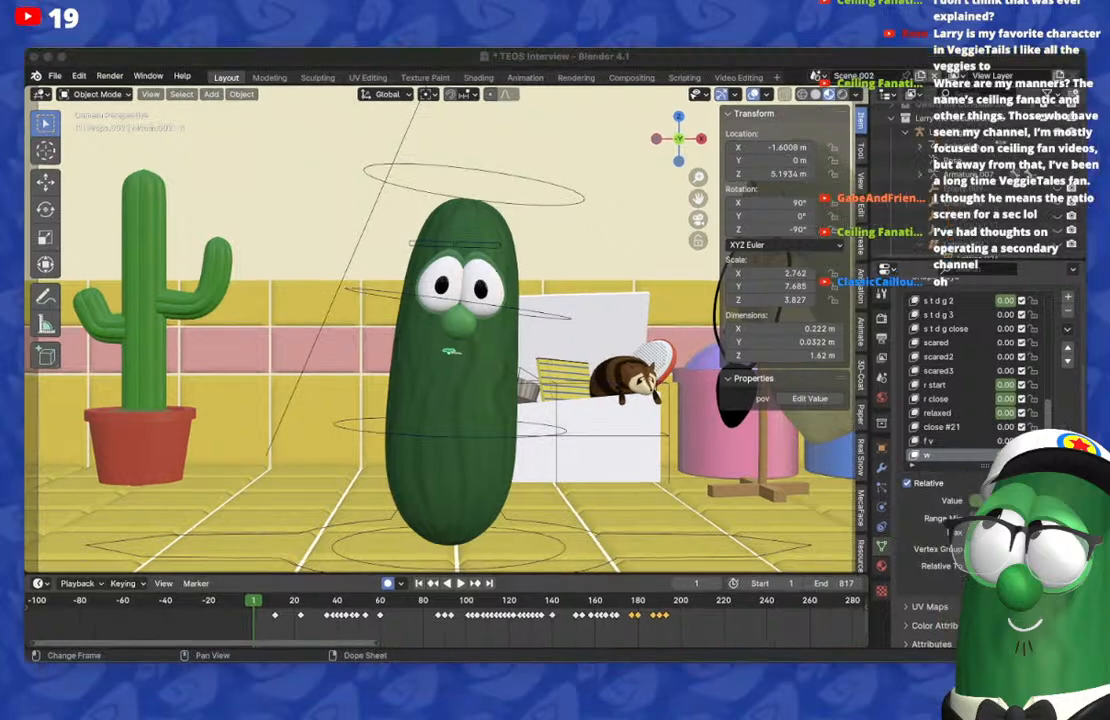
key(super+Tab)
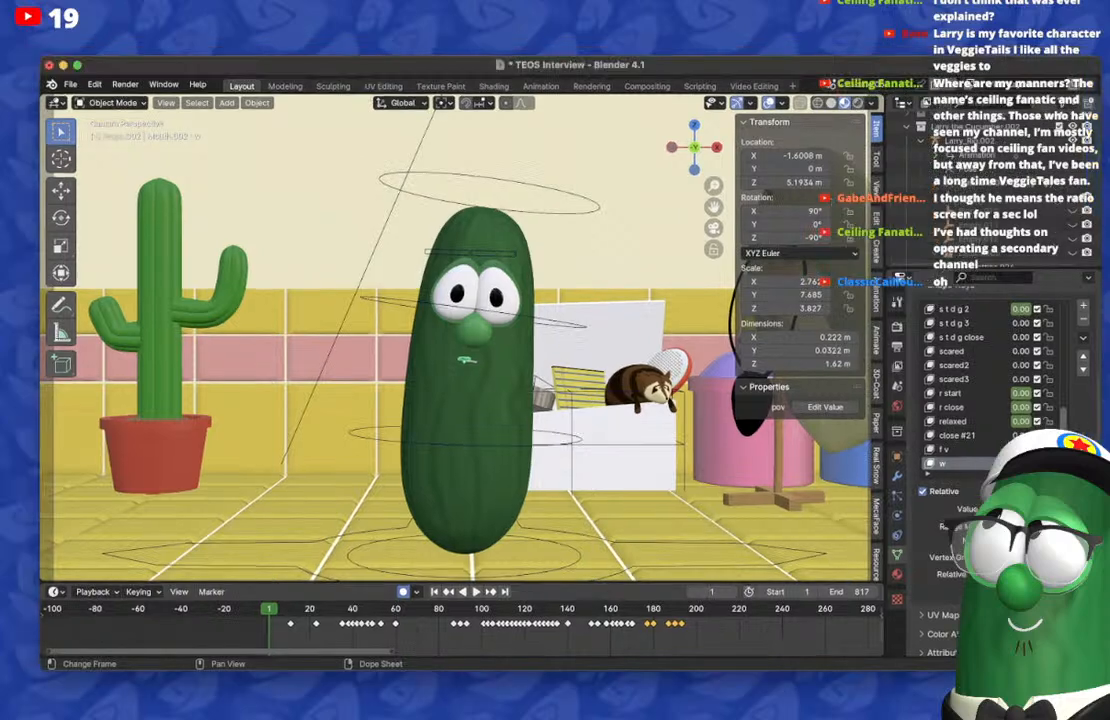
scroll(455, 340, down, 5)
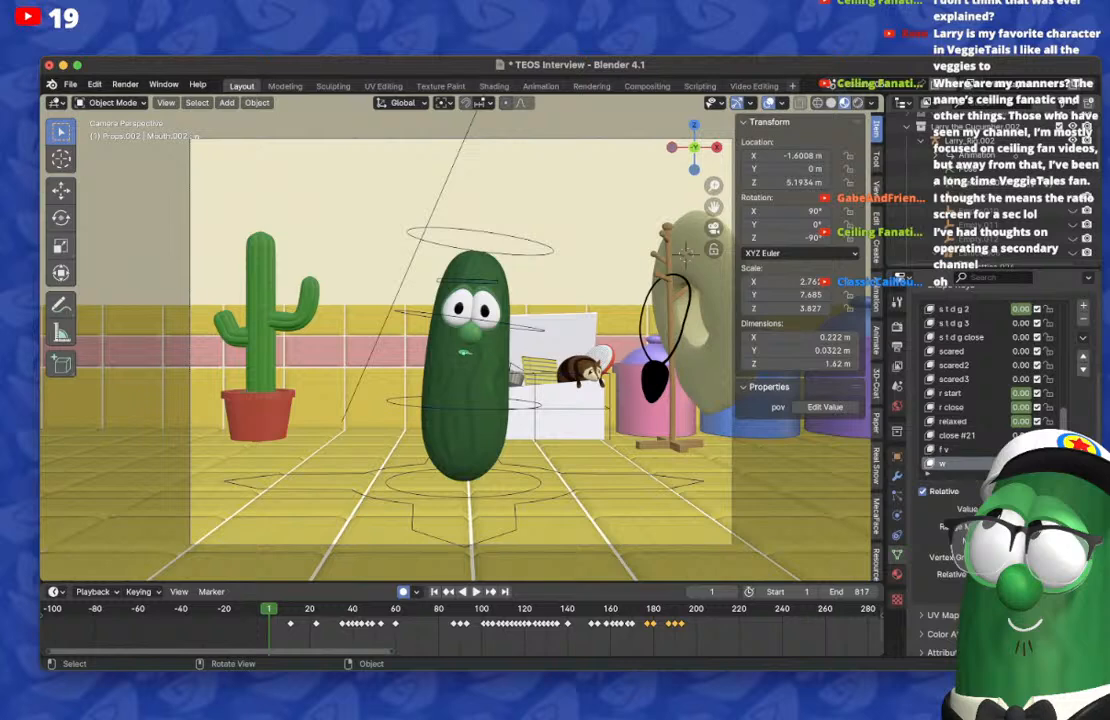
click(782, 103)
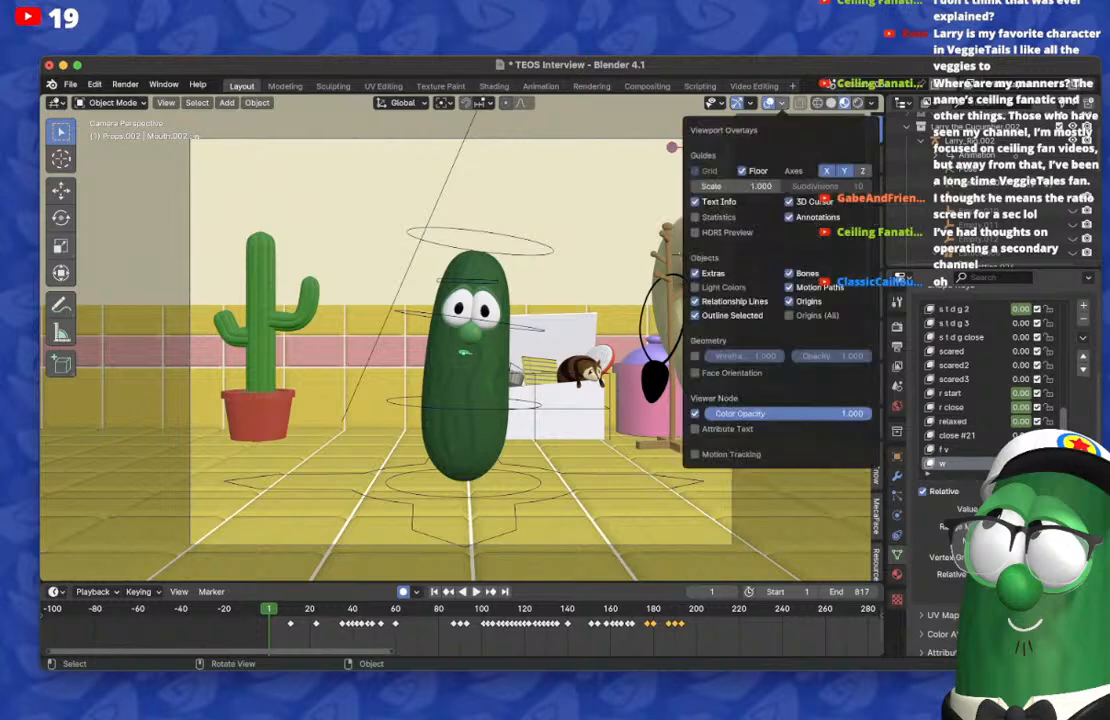
click(751, 103)
click(768, 103)
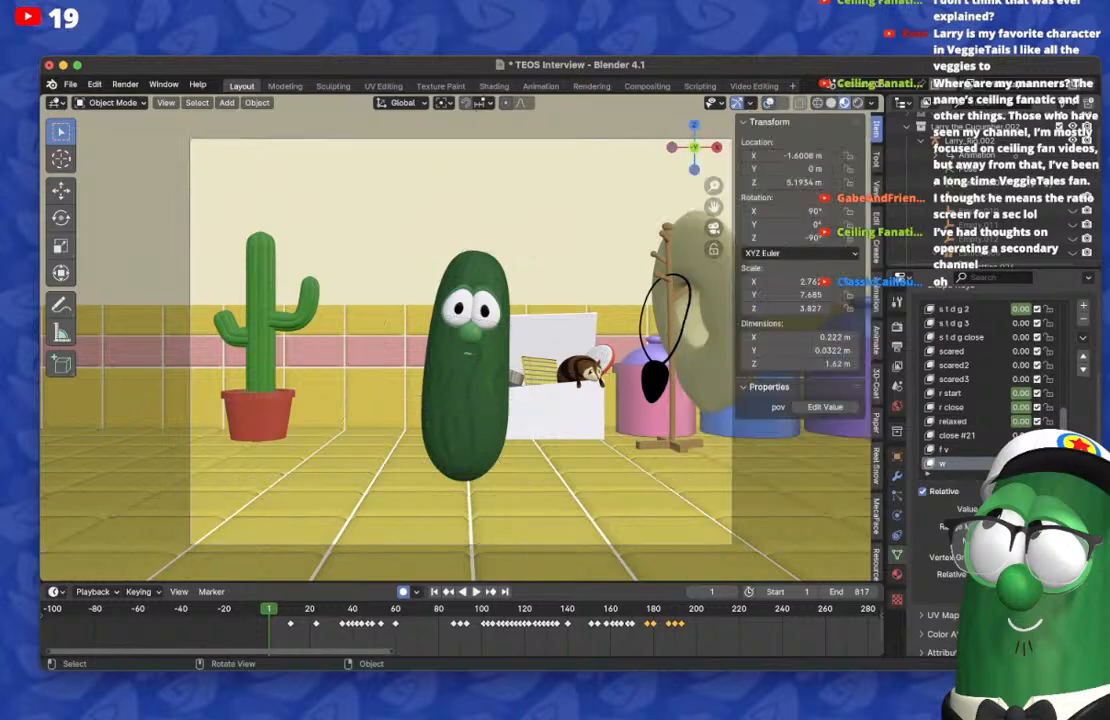
Step: Switch the viewport to Solid shading and enable Simplify in the render settings
click(831, 103)
click(897, 303)
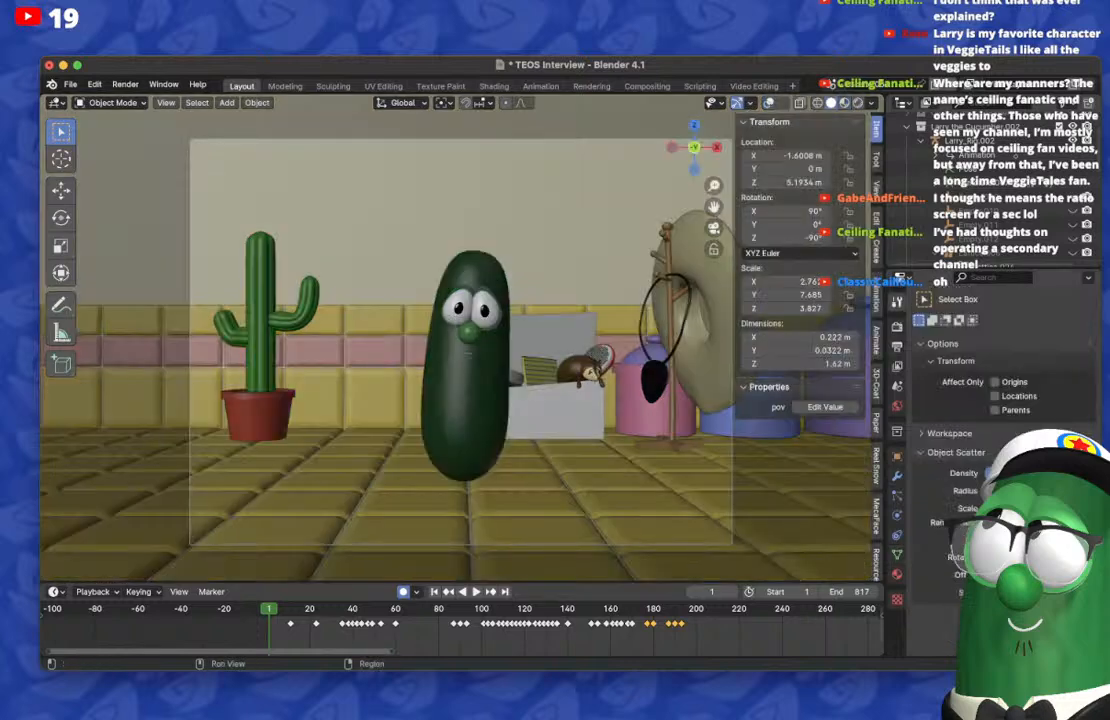
click(897, 327)
scroll(960, 400, down, 4)
scroll(940, 560, down, 1)
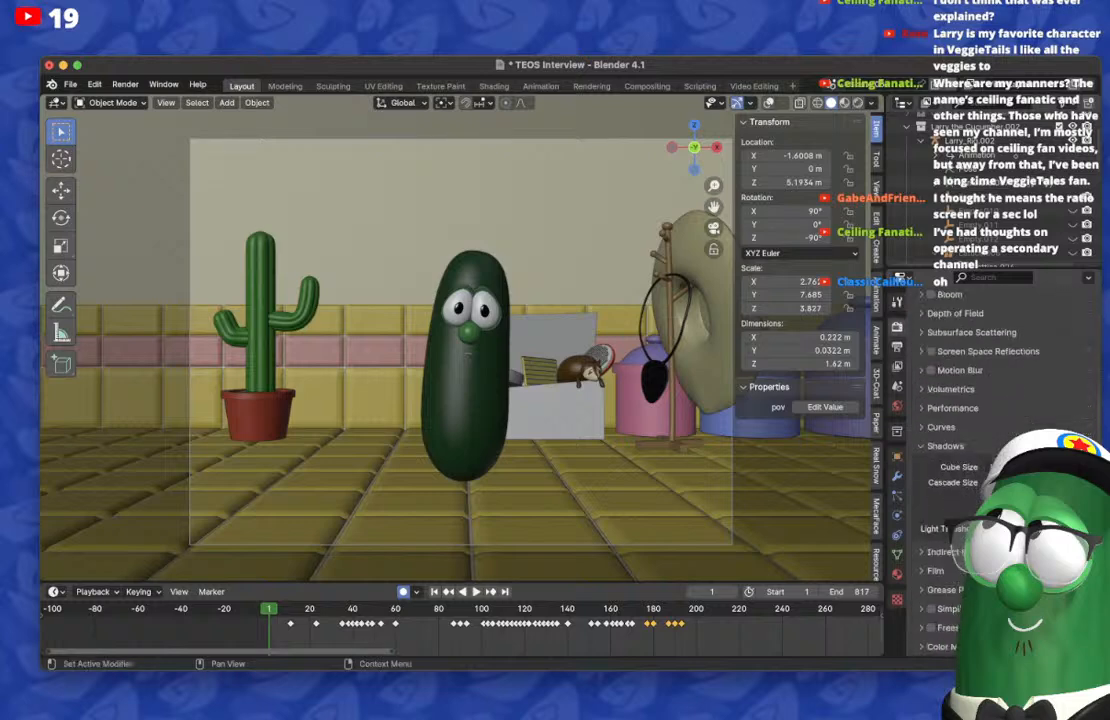
click(931, 609)
Step: Play the animation through the camera view, stopping at frame 816
scroll(461, 342, up, 1)
click(713, 228)
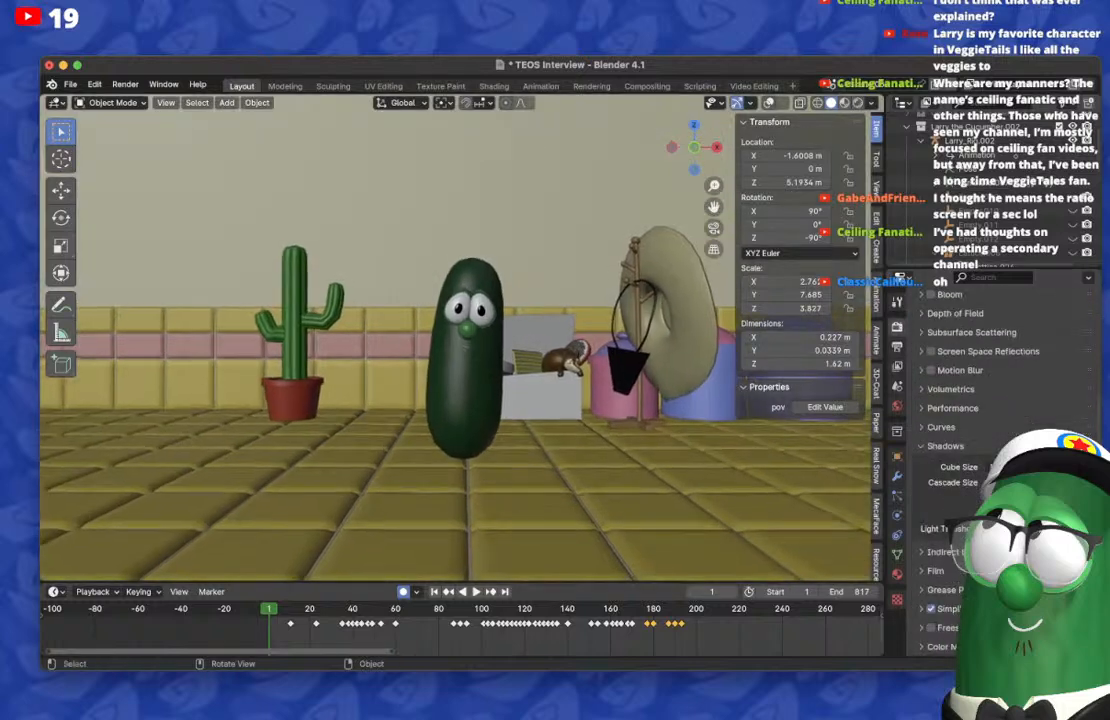
click(713, 228)
key(space)
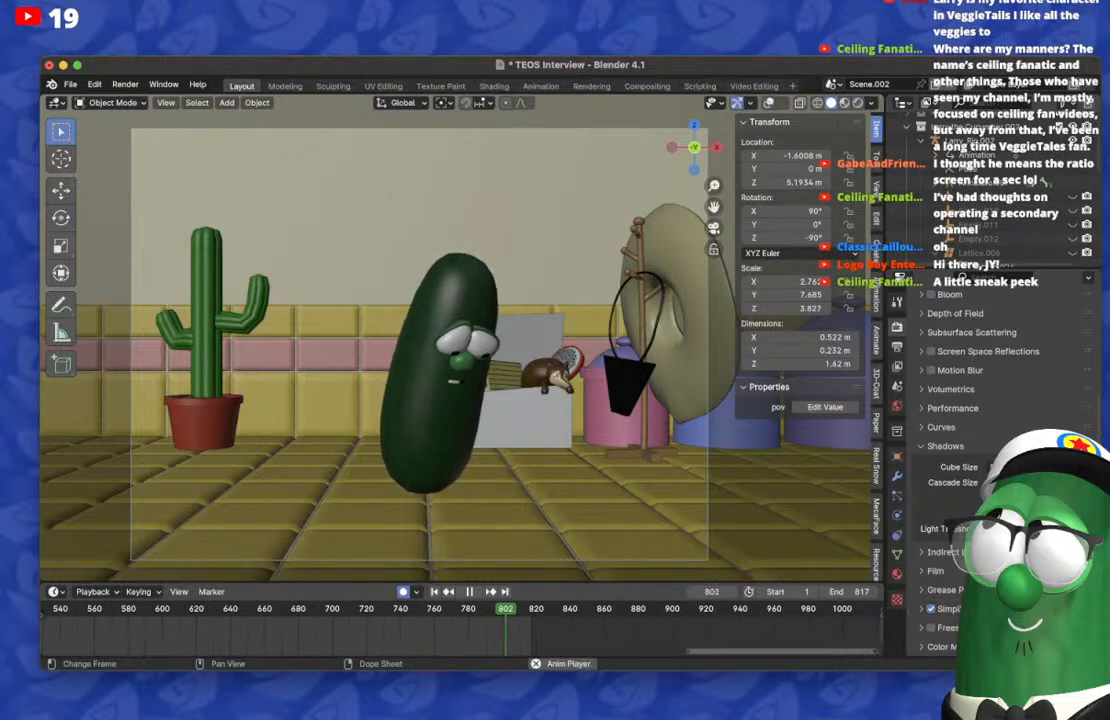
key(space)
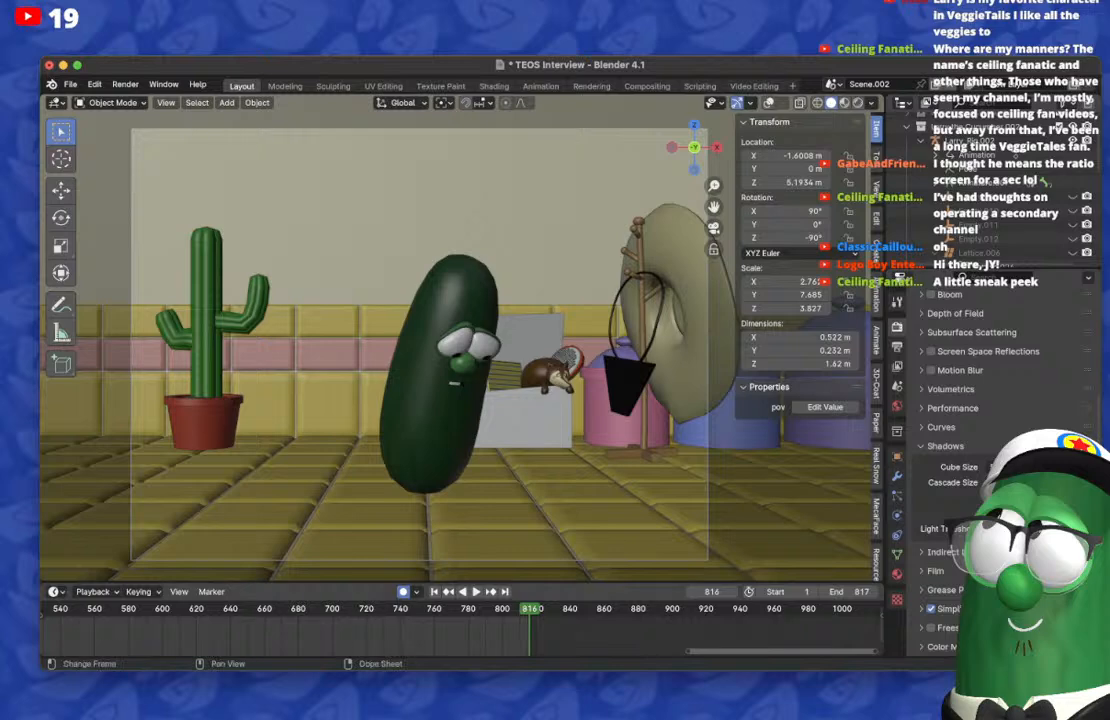
Step: Replay the animation from frame 1 through the mouth's keyframes, stopping at frame 192, and return to the first frame
scroll(462, 630, down, 9)
scroll(462, 630, left, 10)
key(shift+Left)
key(space)
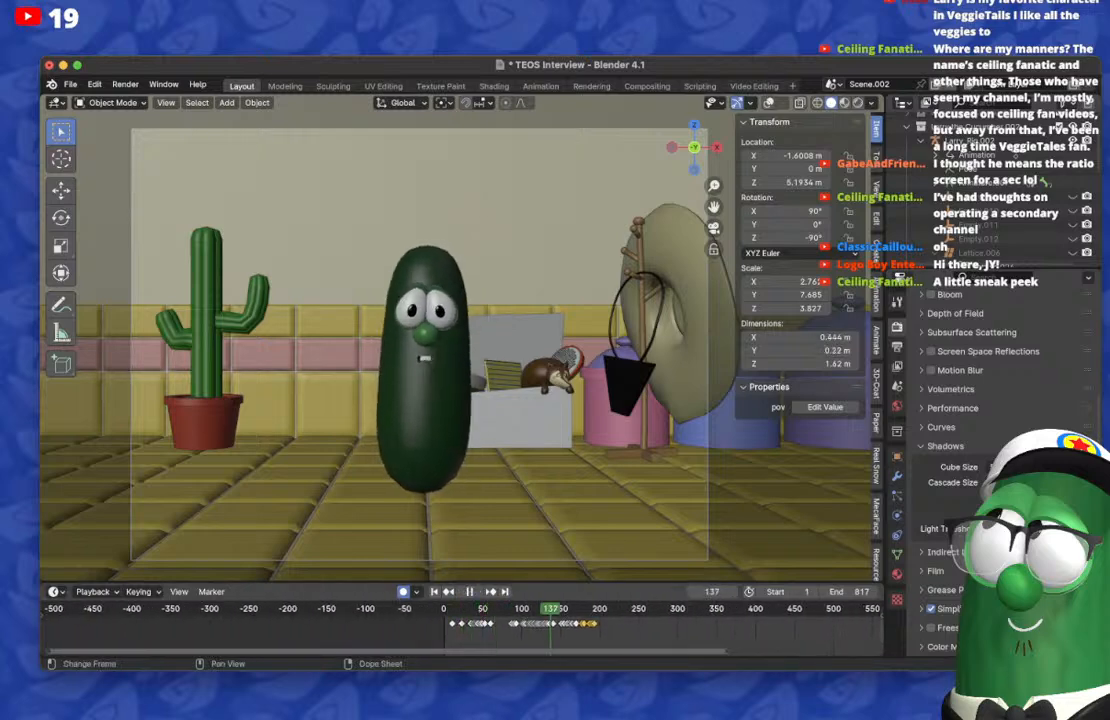
key(space)
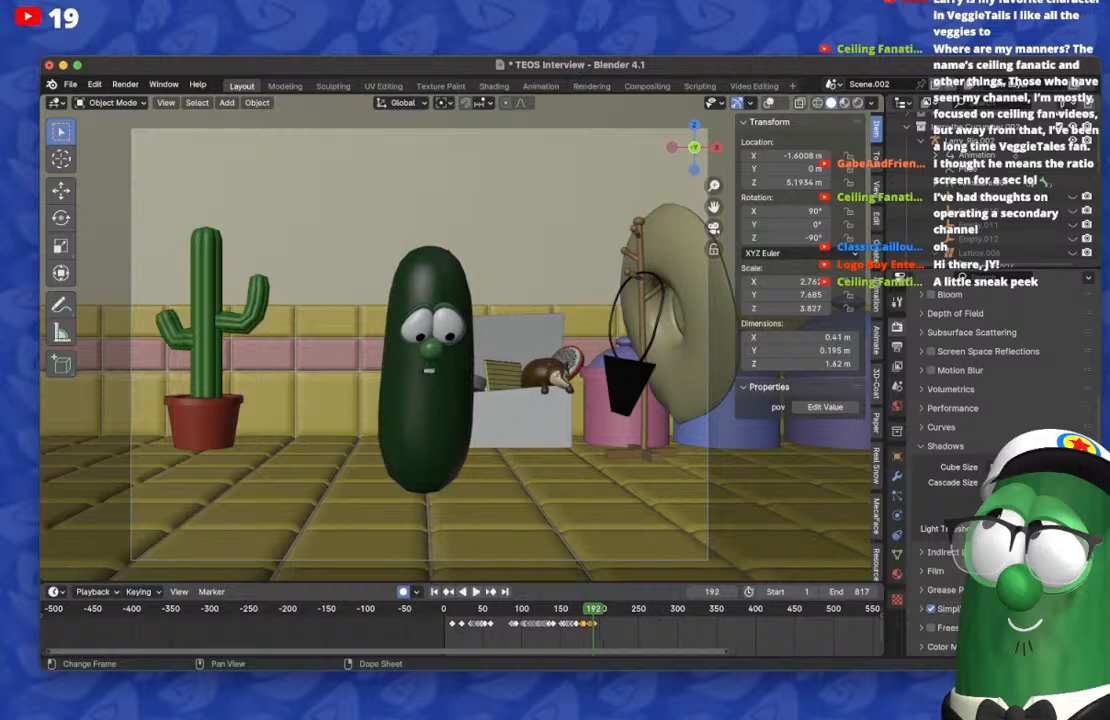
key(shift+Left)
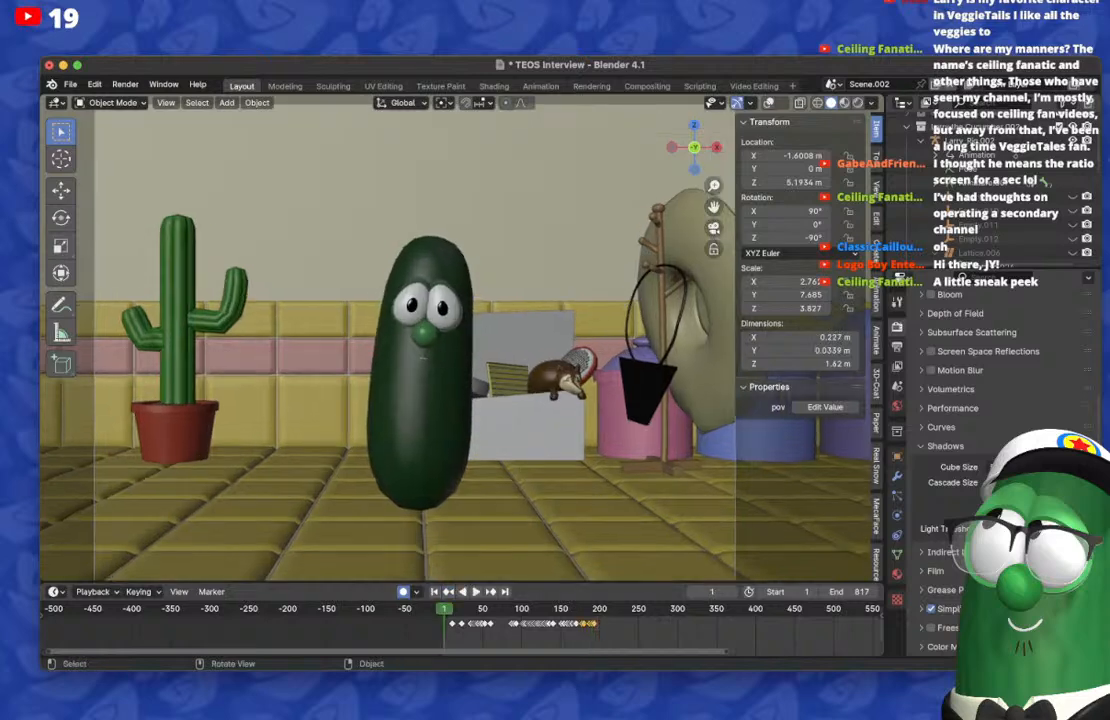
Step: Show the viewport overlays and replay the body animation leading up to frame 658
key(shift+alt+z)
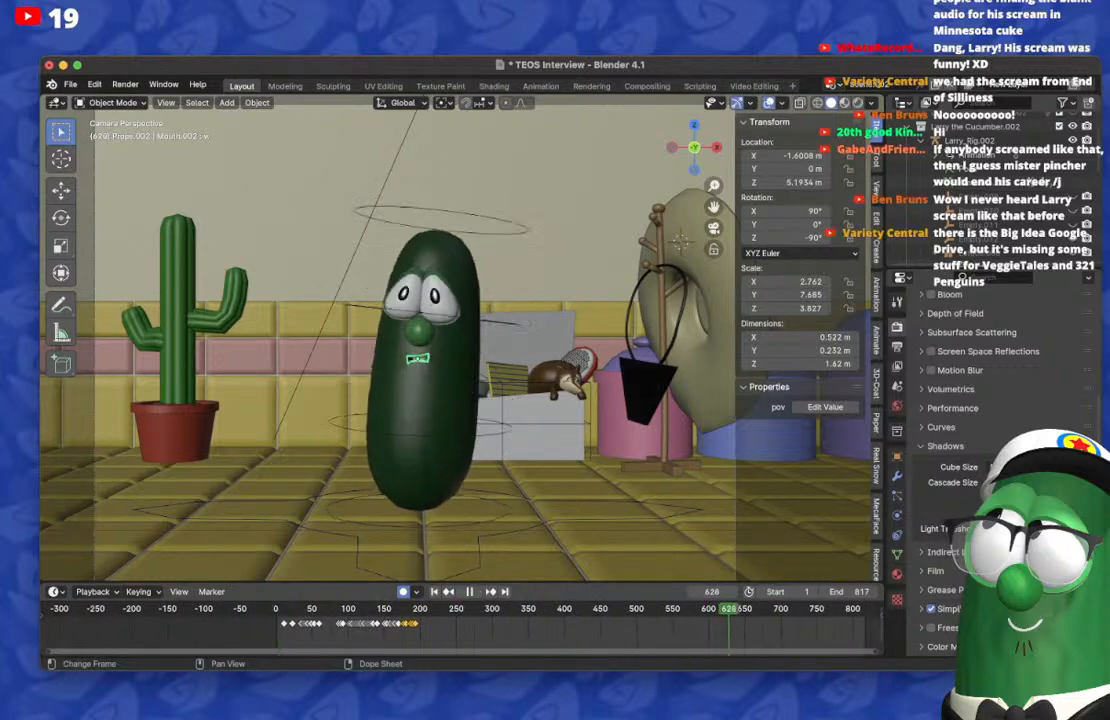
key(space)
key(space)
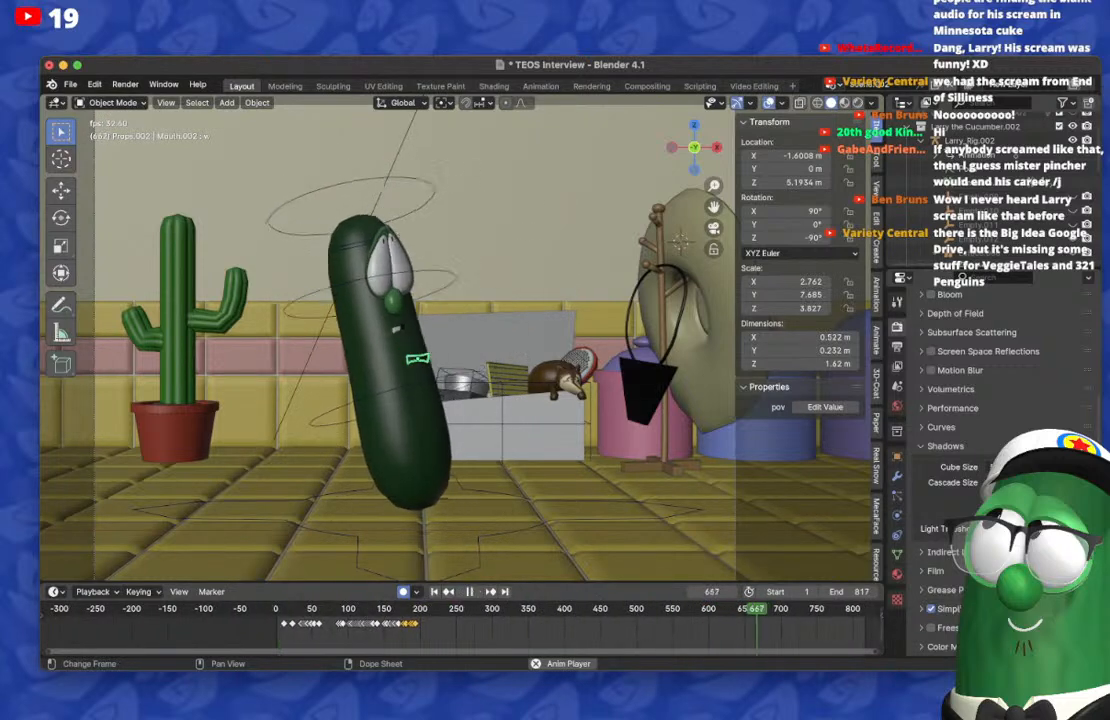
drag(766, 609, 710, 609)
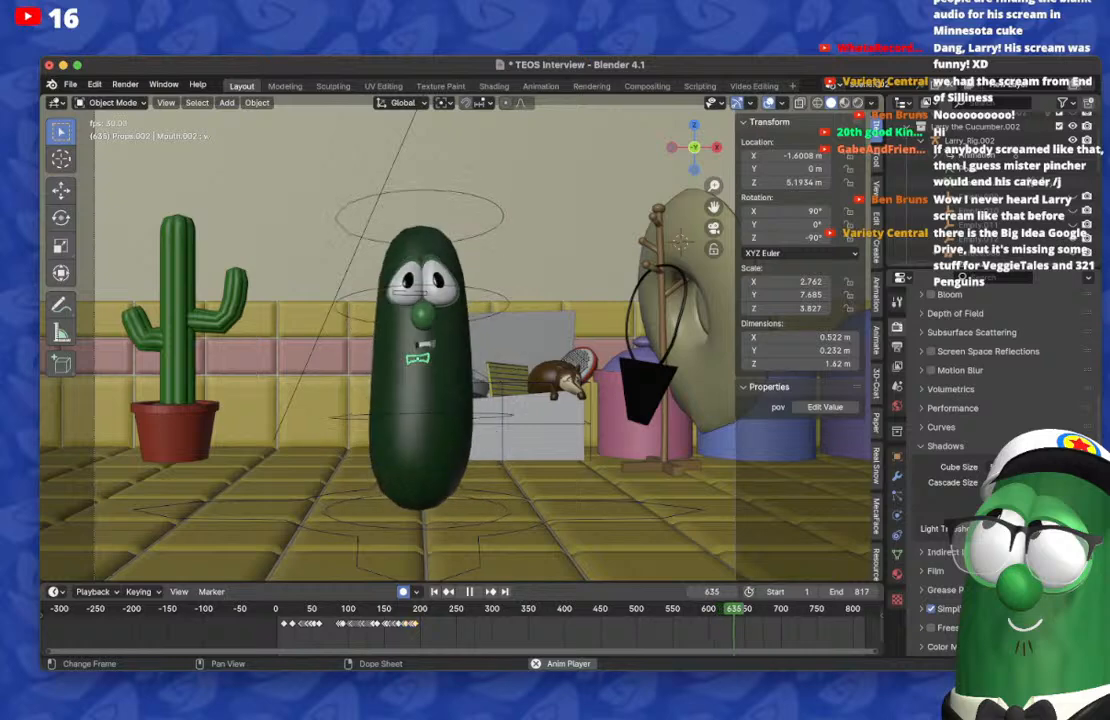
key(space)
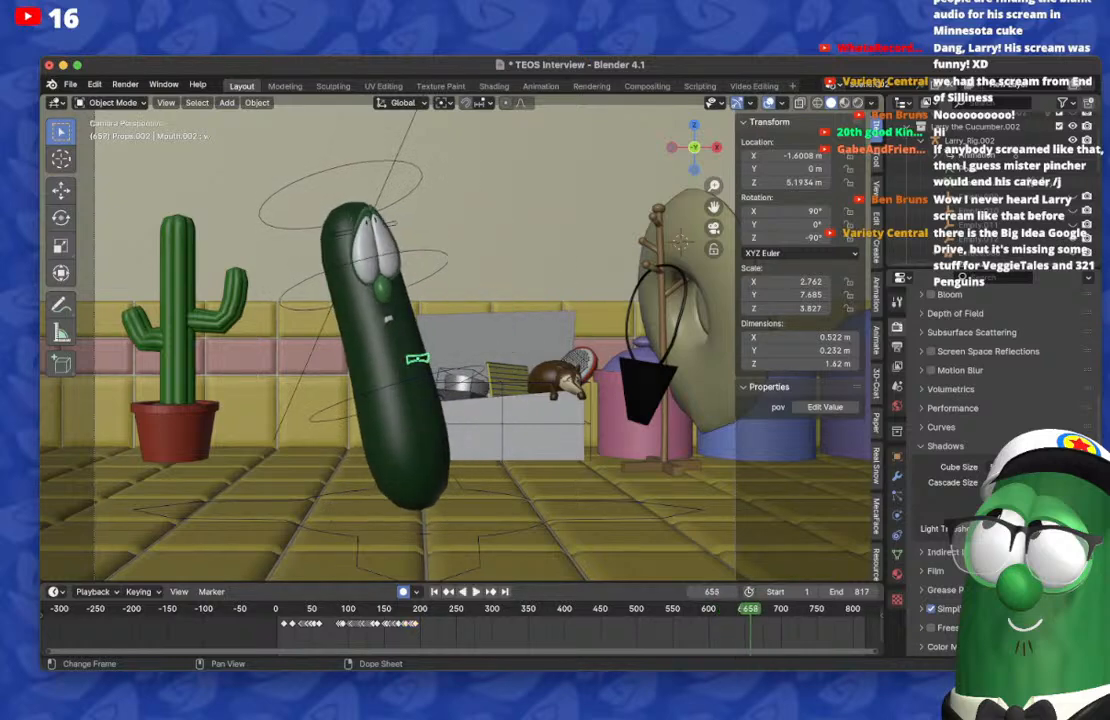
Step: Play the mouth animation from frame 162 to 191 and move the playhead to the last mouth keyframe at frame 193
key(super+Tab)
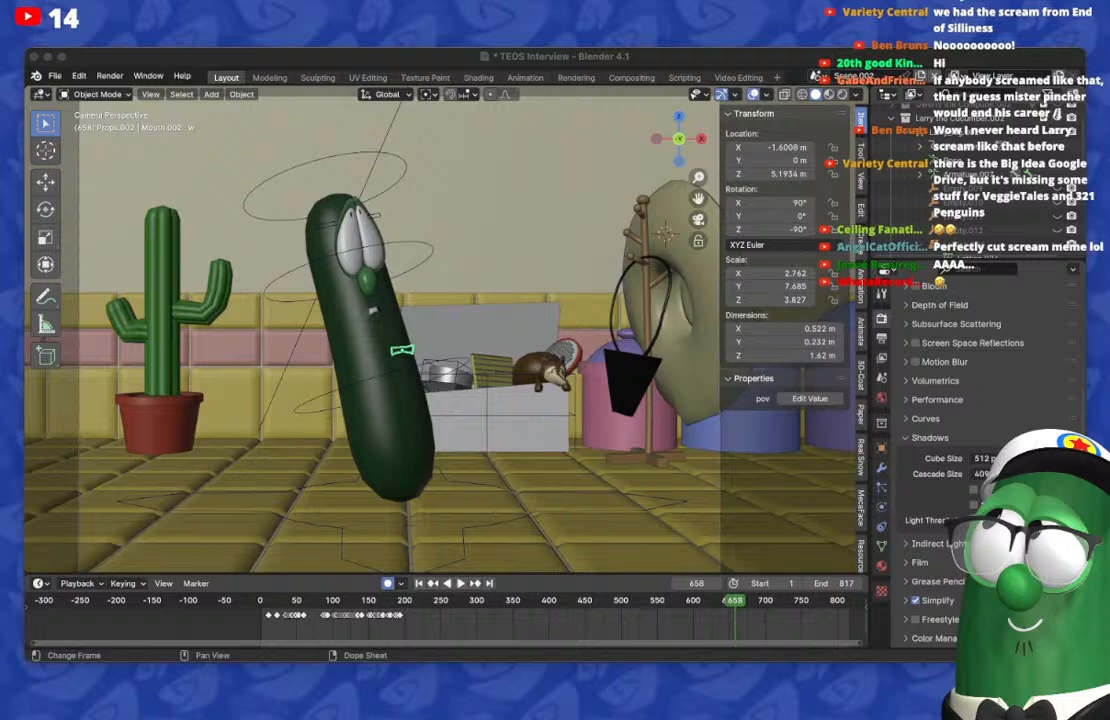
drag(555, 56, 571, 64)
click(393, 608)
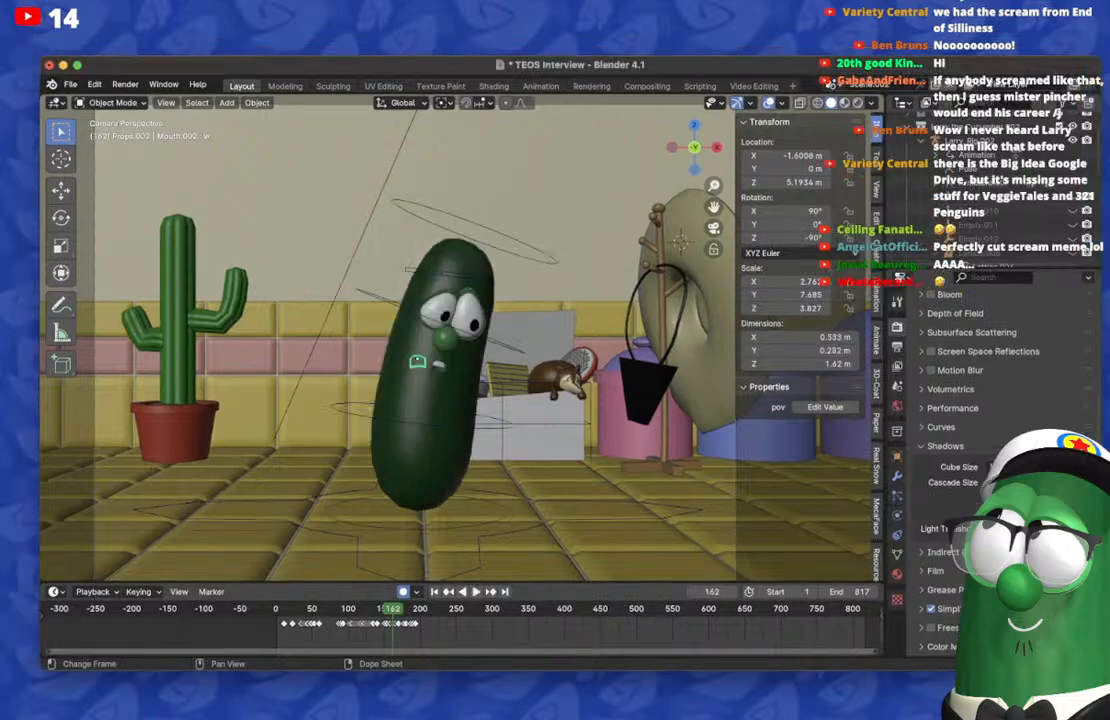
key(space)
key(space)
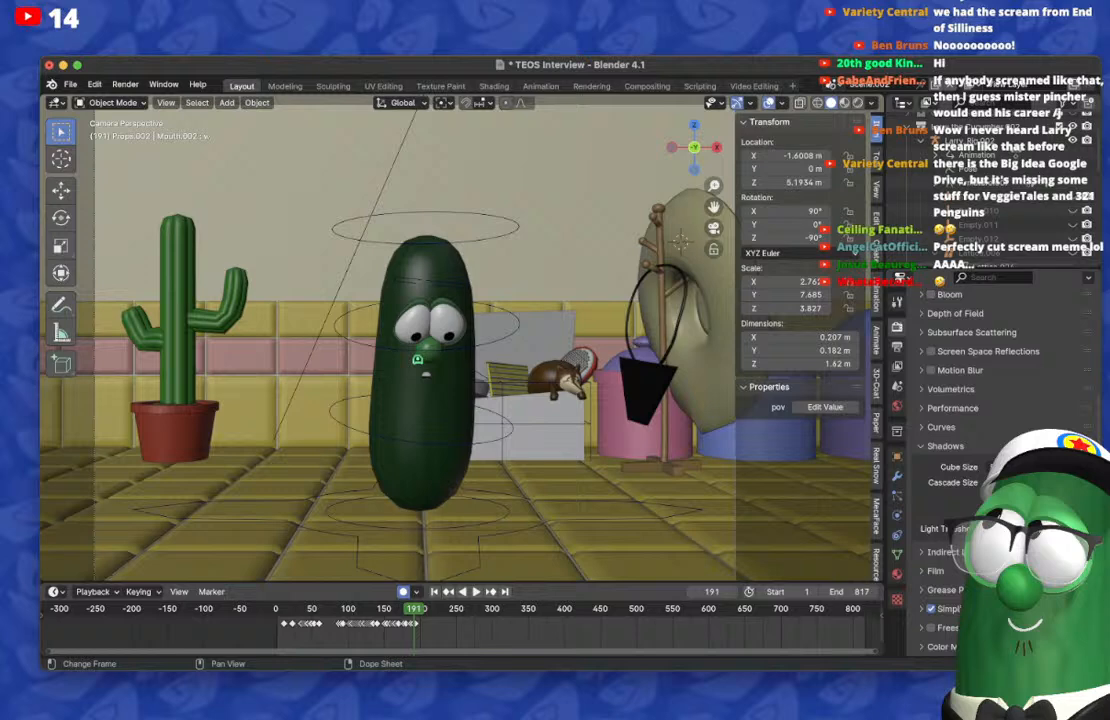
key(Up)
key(Up)
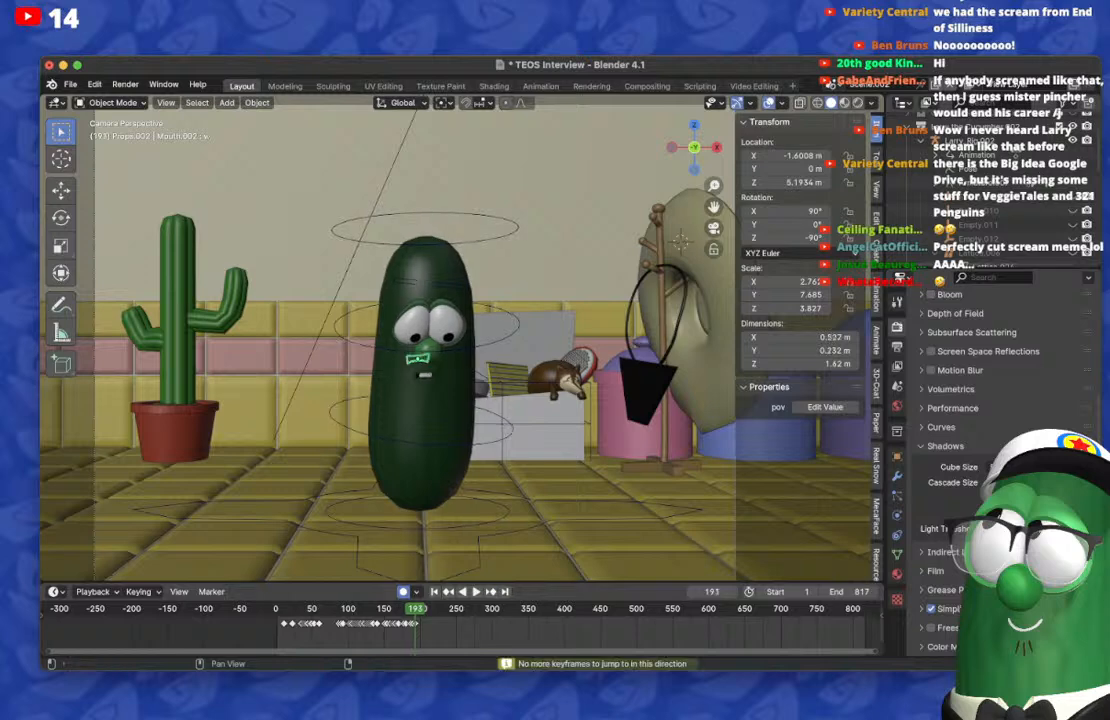
Step: Enlarge the timeline's keyframe range for the mouth animation and move the playhead to frame 86
scroll(990, 190, down, 3)
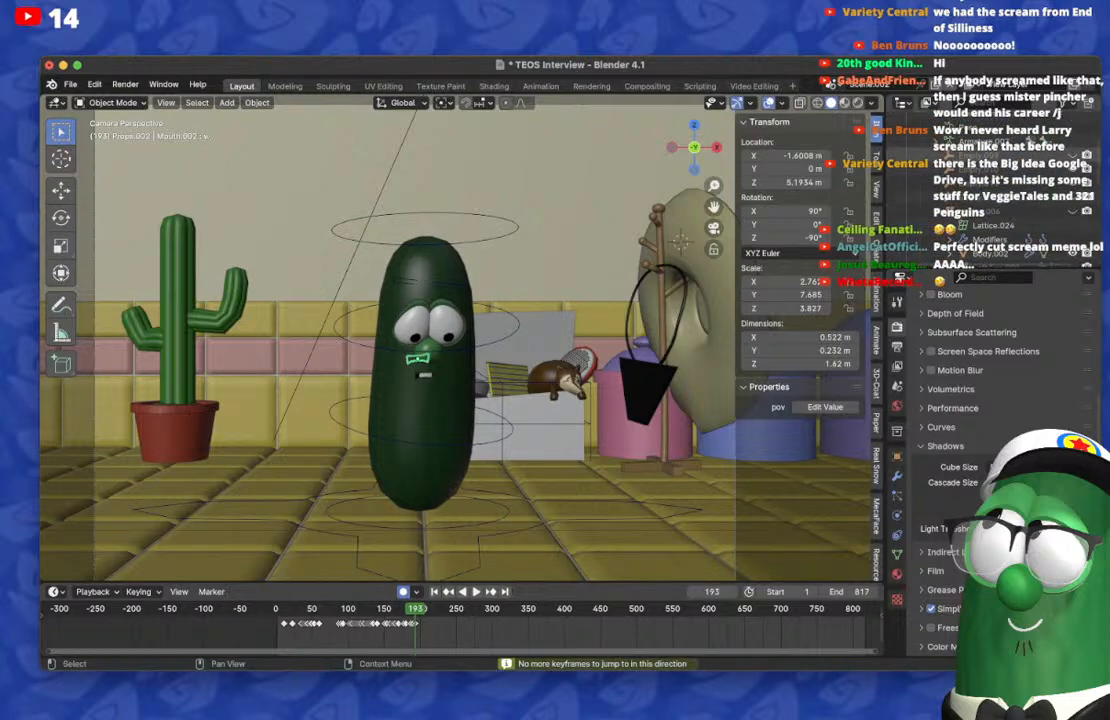
scroll(990, 190, down, 4)
scroll(298, 628, up, 6)
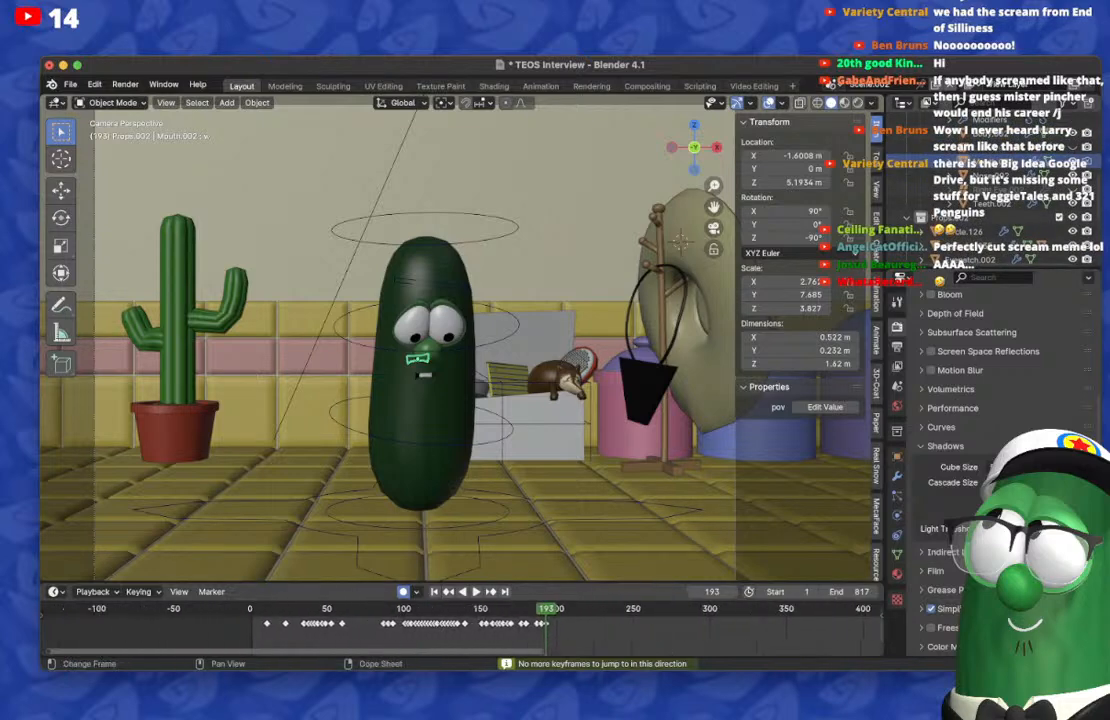
scroll(471, 628, up, 4)
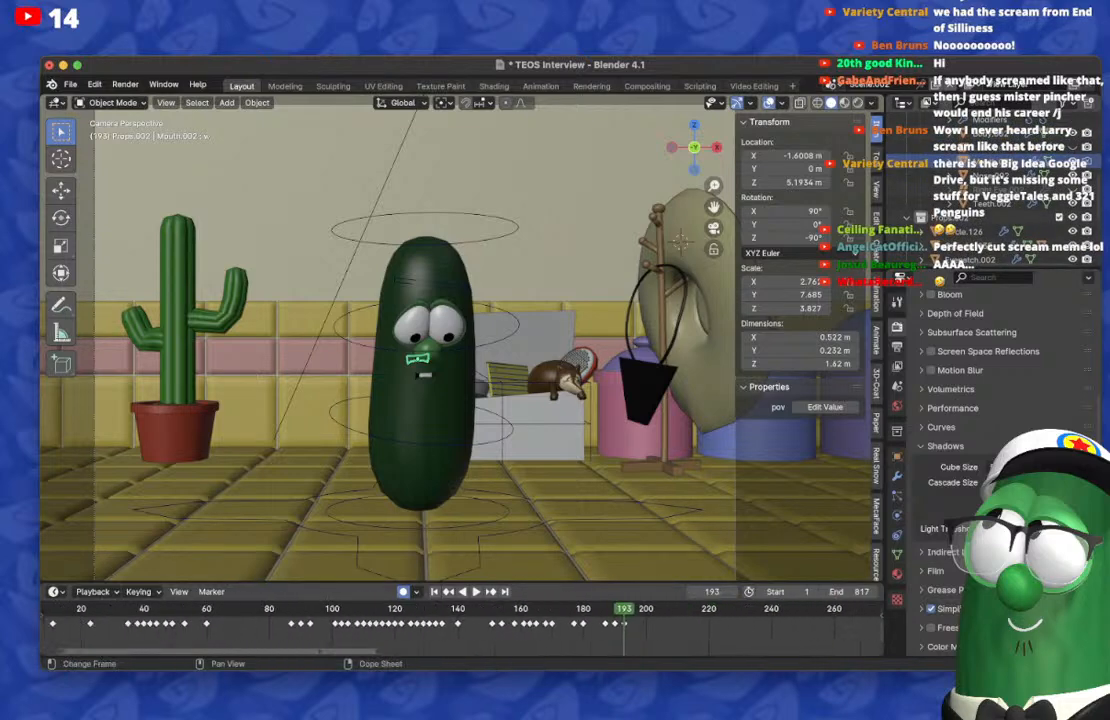
click(288, 609)
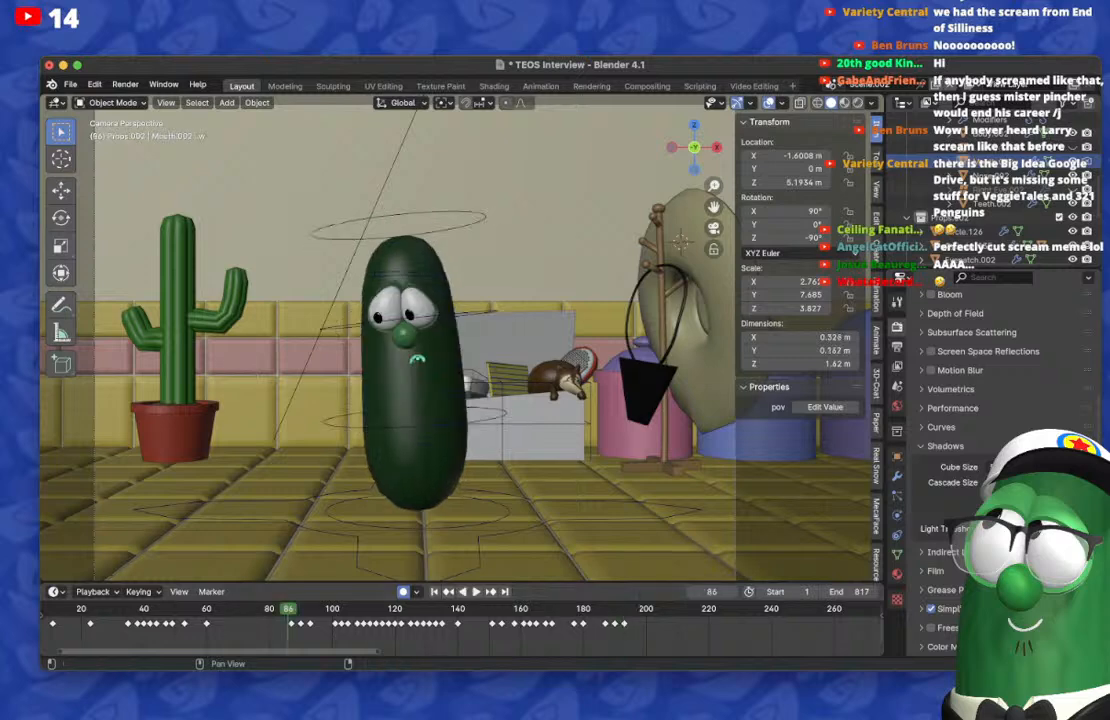
Step: Select the cucumber character's rig, Larry_Rig.002, and set its armature to Rest Position
middle_drag(455, 345, 465, 352)
scroll(460, 345, up, 4)
scroll(460, 340, up, 4)
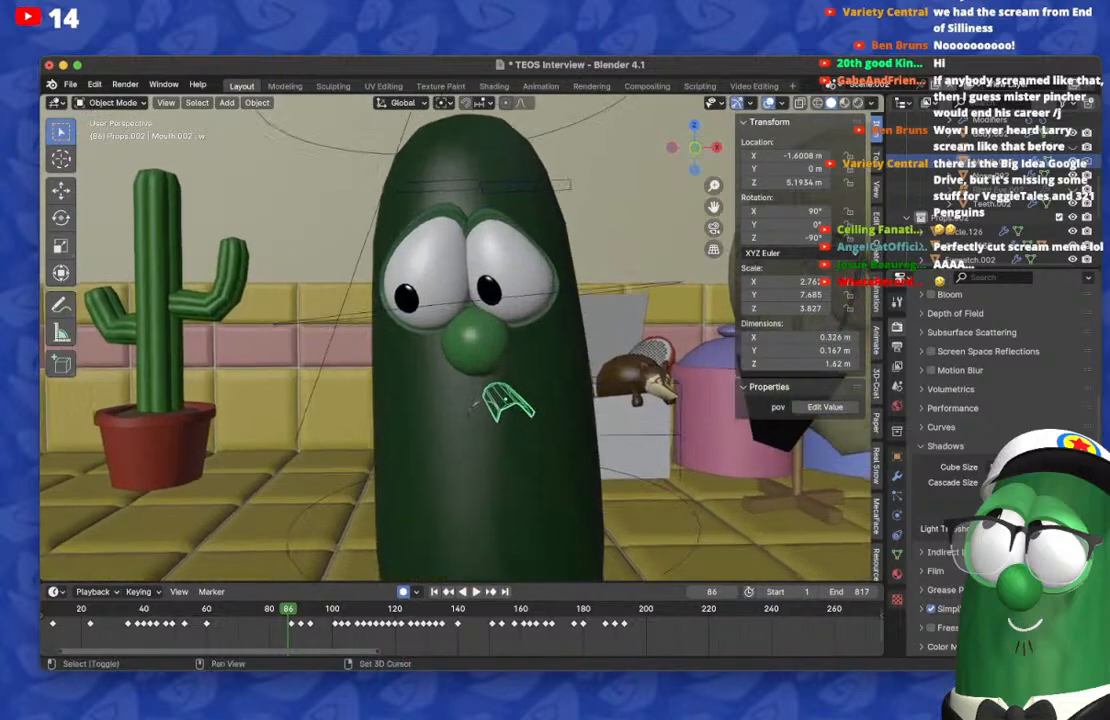
click(442, 353)
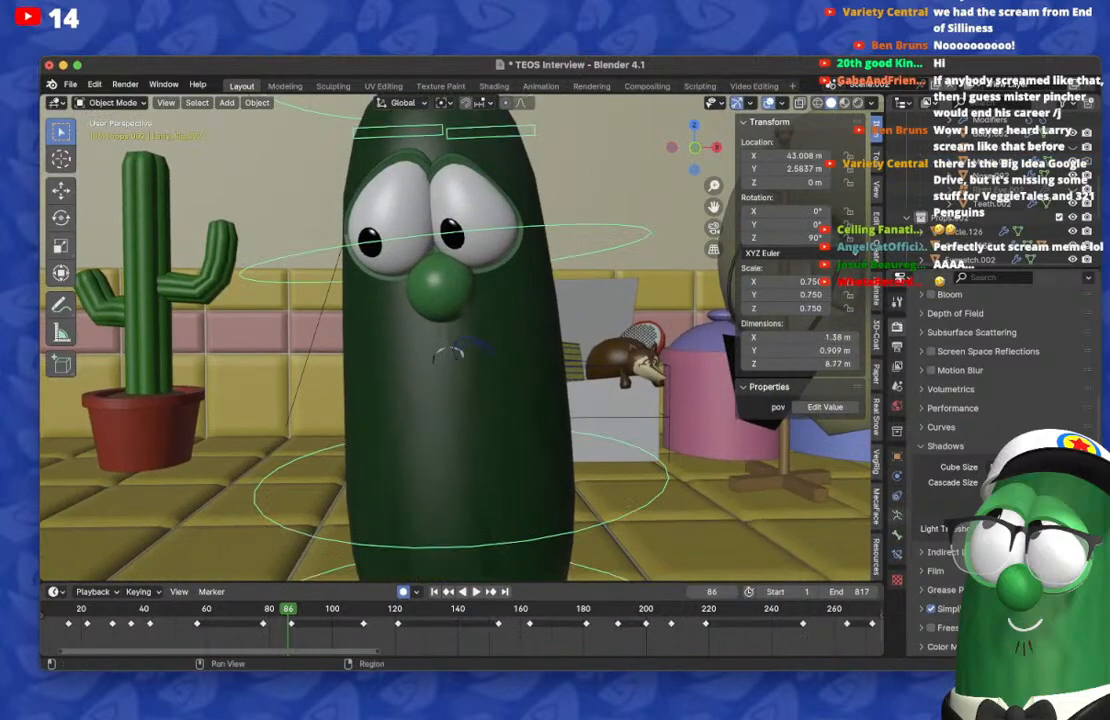
click(897, 516)
scroll(960, 430, up, 3)
middle_drag(620, 345, 588, 336)
click(1046, 369)
middle_drag(480, 335, 540, 348)
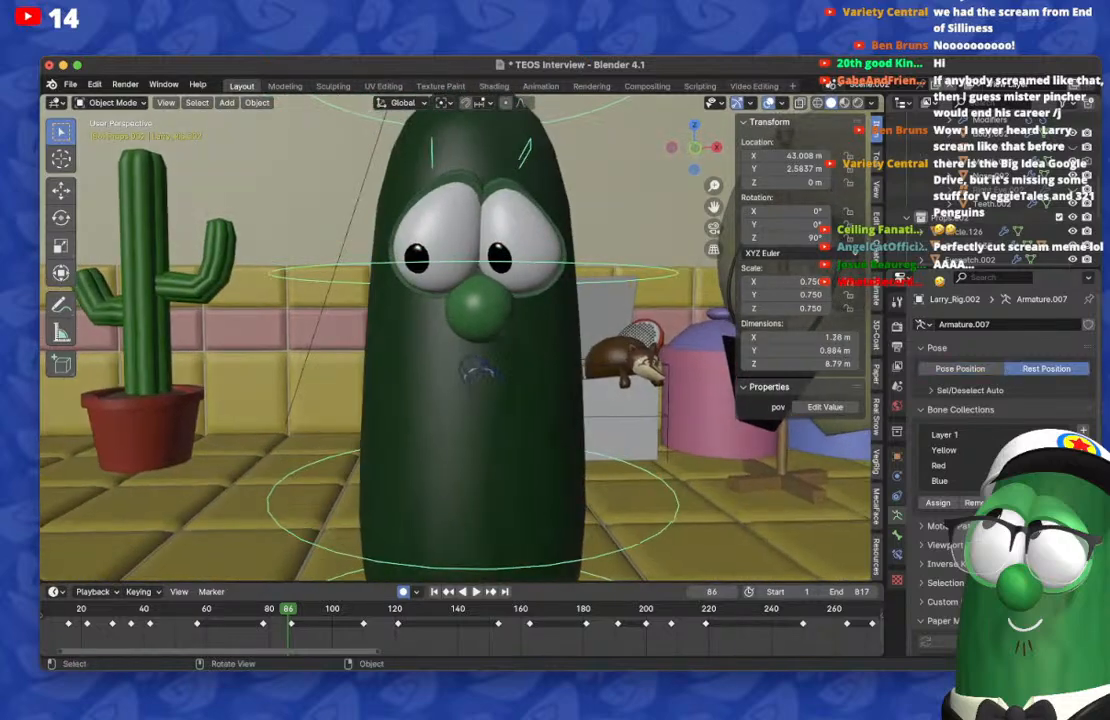
Step: Show the mouth close up in rendered shading without overlays, select Mouth.002 and play the animation from frame 86 to 212
scroll(456, 340, up, 3)
shift+middle_drag(460, 390, 456, 252)
click(858, 103)
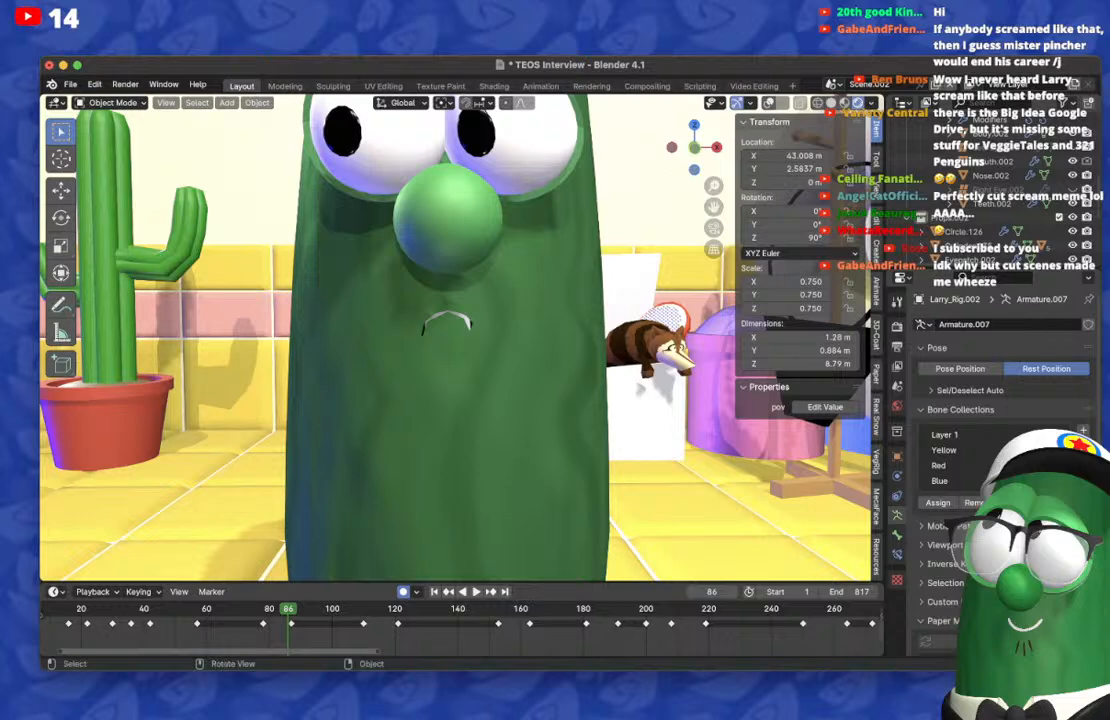
key(space)
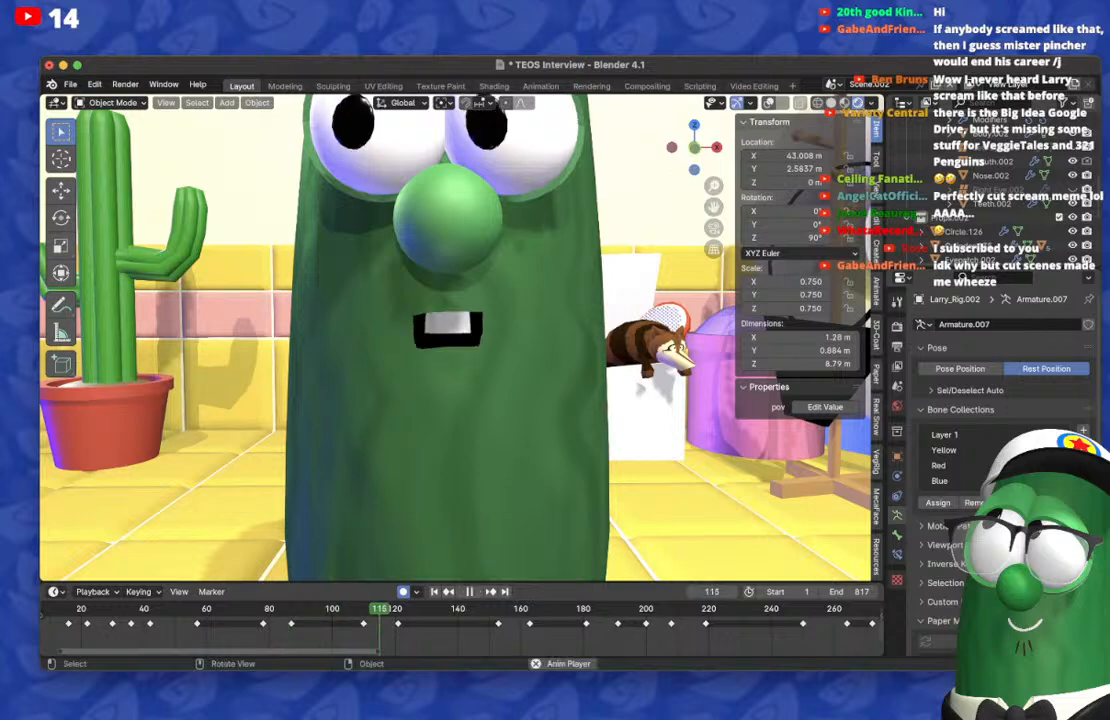
click(996, 161)
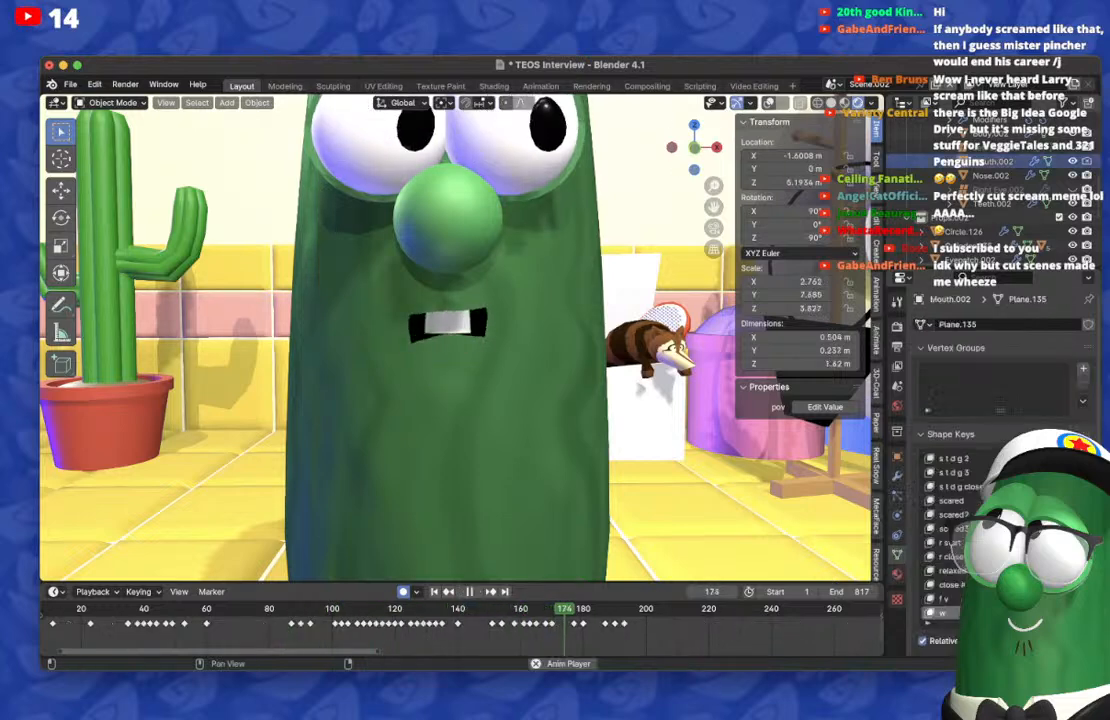
key(space)
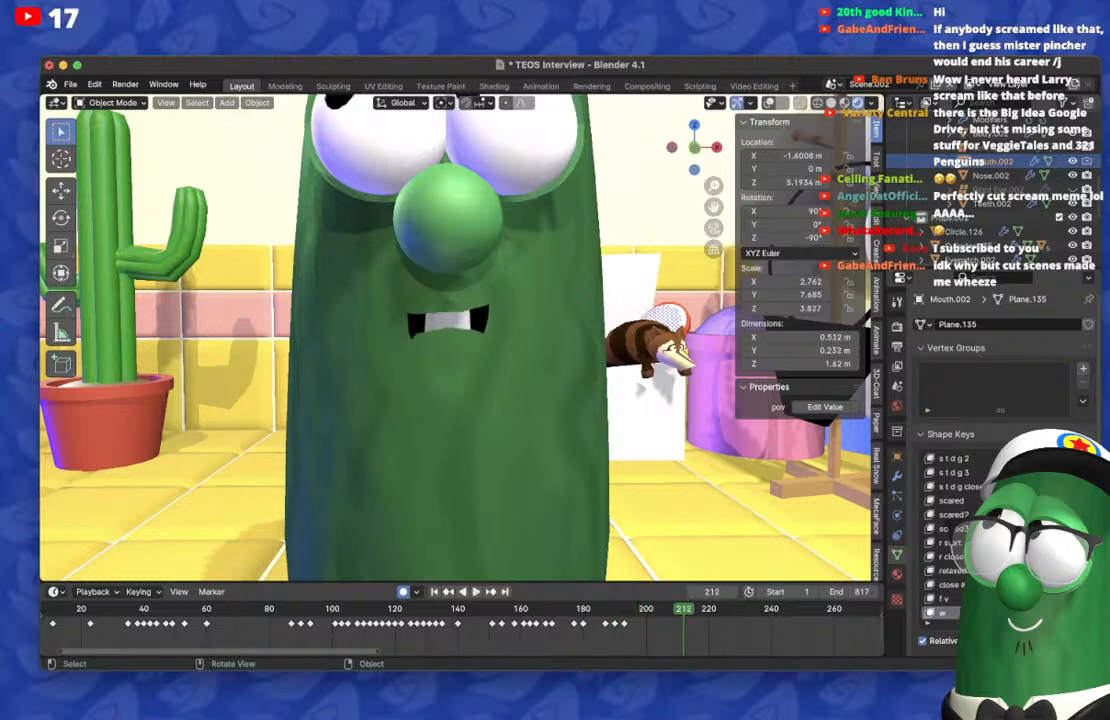
Step: Move the playhead to frame 198 and duplicate the last mouth keyframe to about frame 197
scroll(455, 338, down, 5)
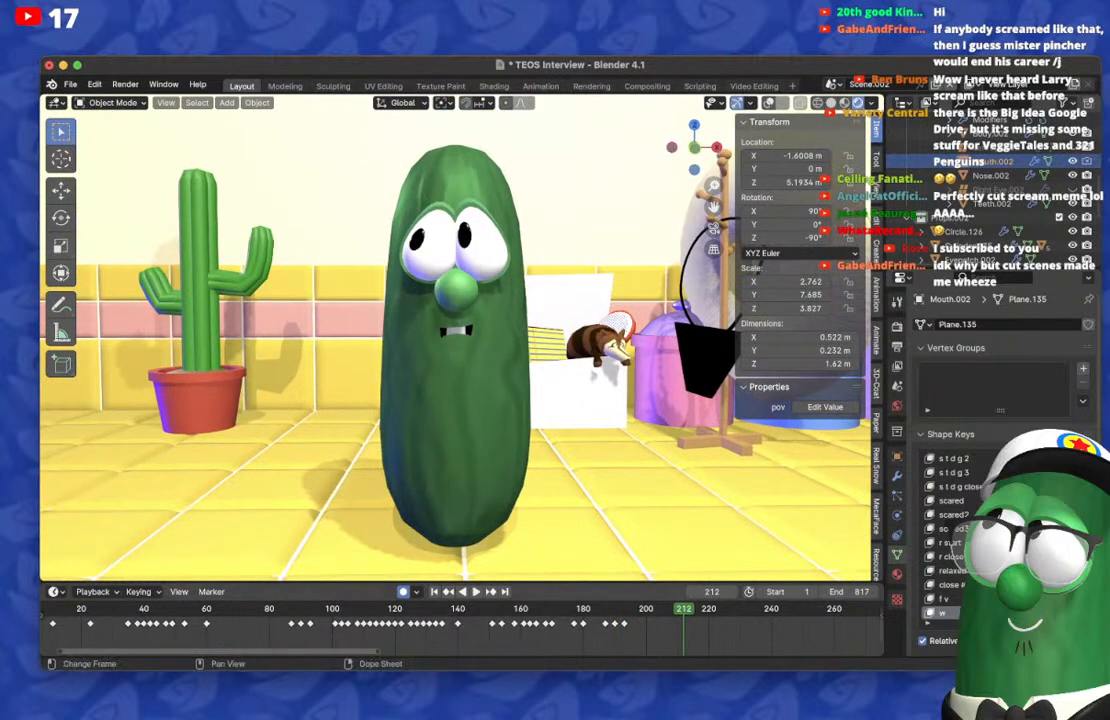
click(602, 609)
key(space)
key(space)
key(Right)
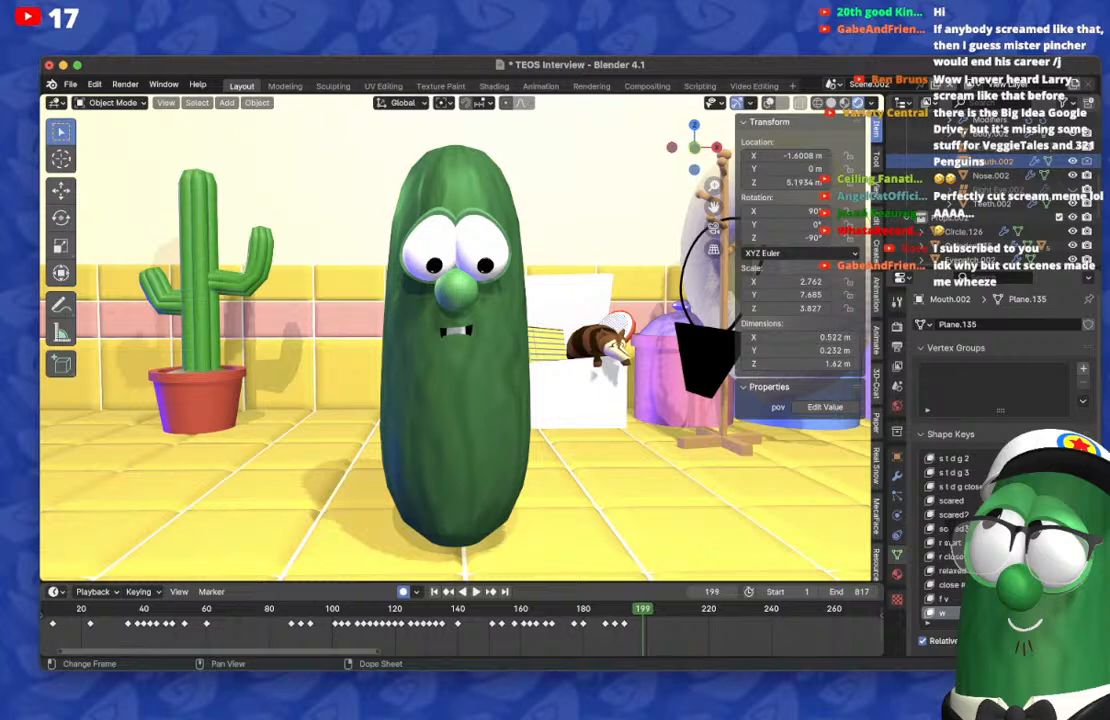
key(Left)
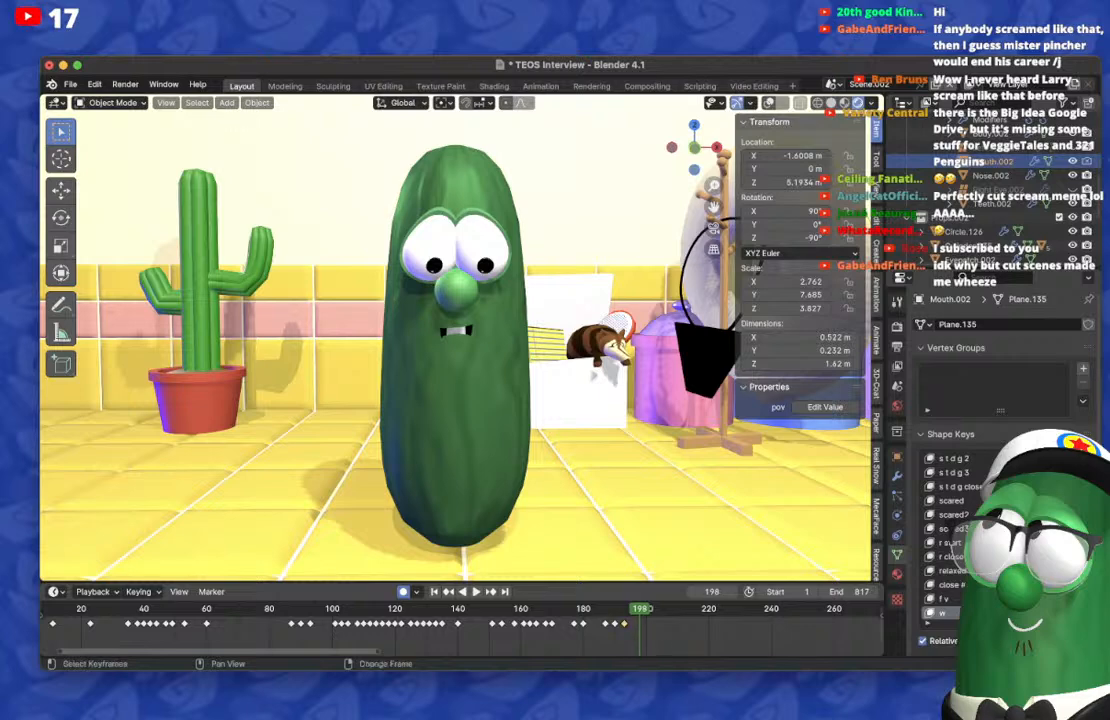
key(shift+d)
key(Return)
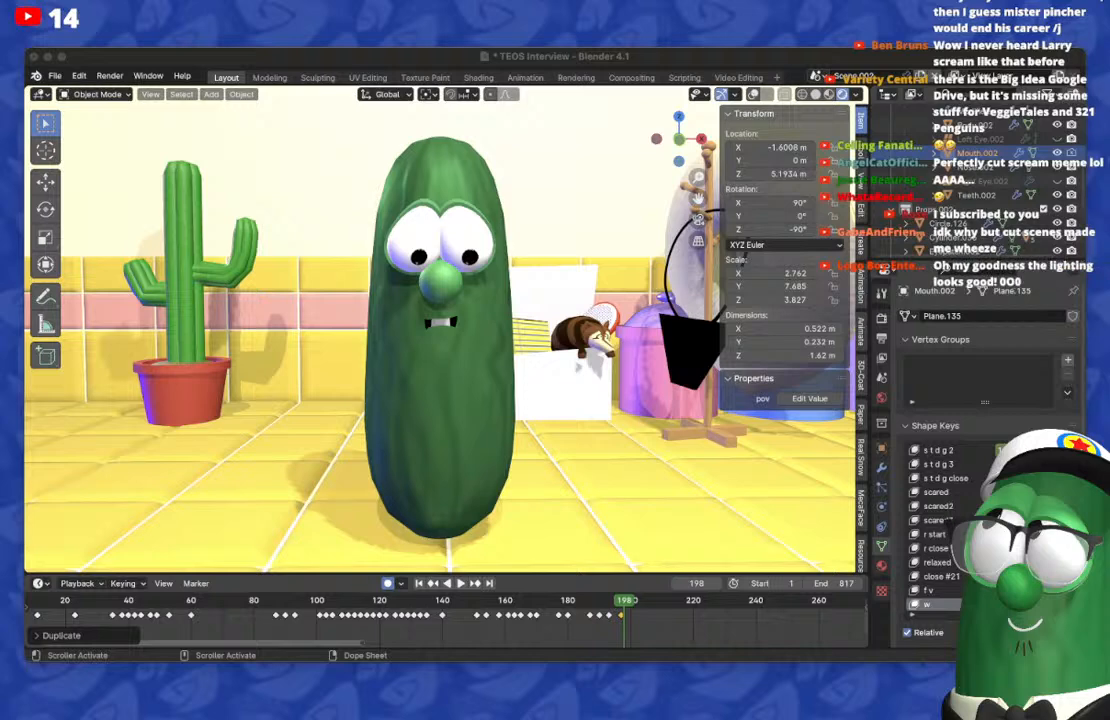
Step: Hide the scene's sun lights and area light in the viewport
scroll(440, 333, down, 4)
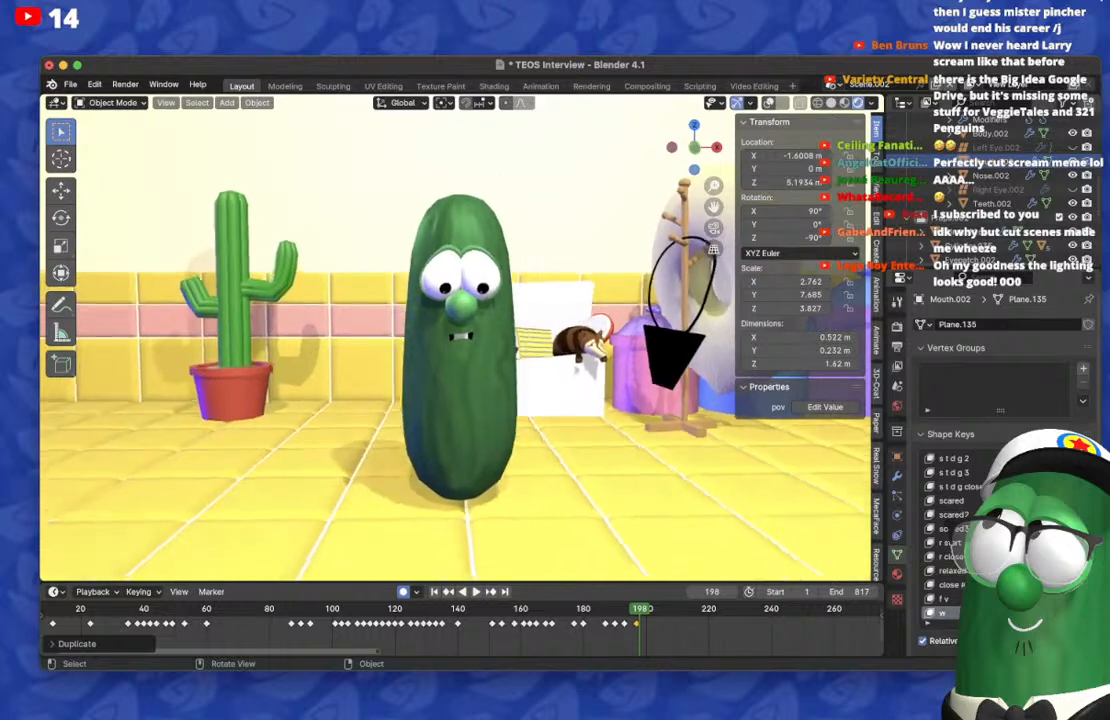
middle_drag(440, 333, 440, 323)
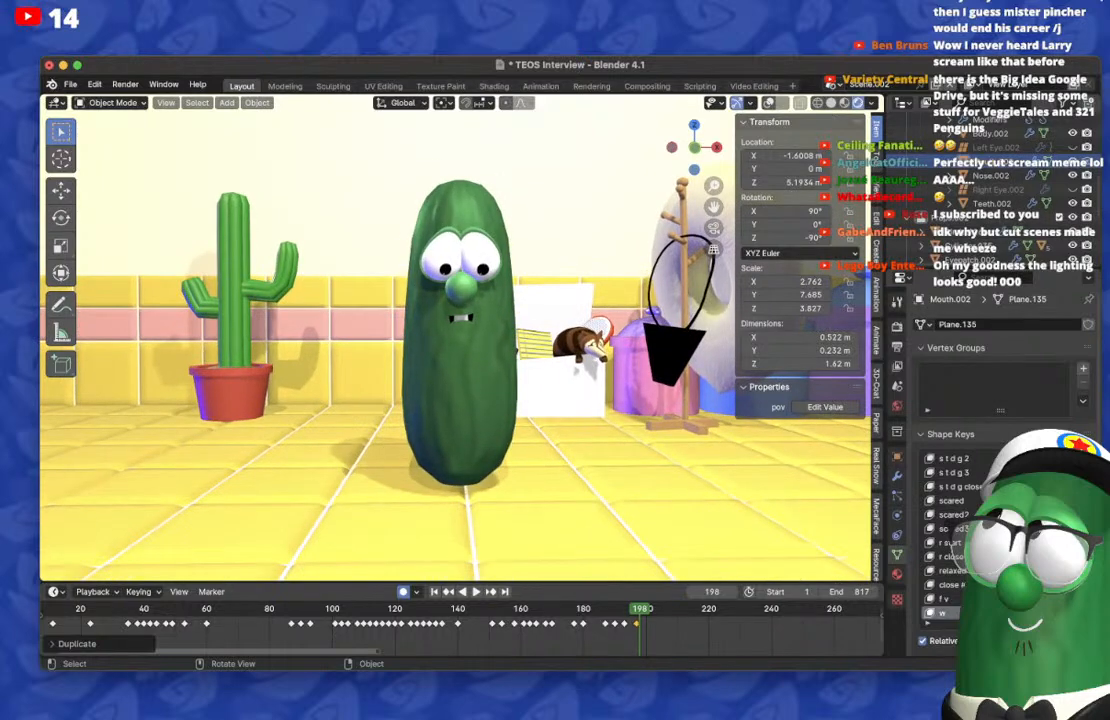
scroll(1000, 165, up, 5)
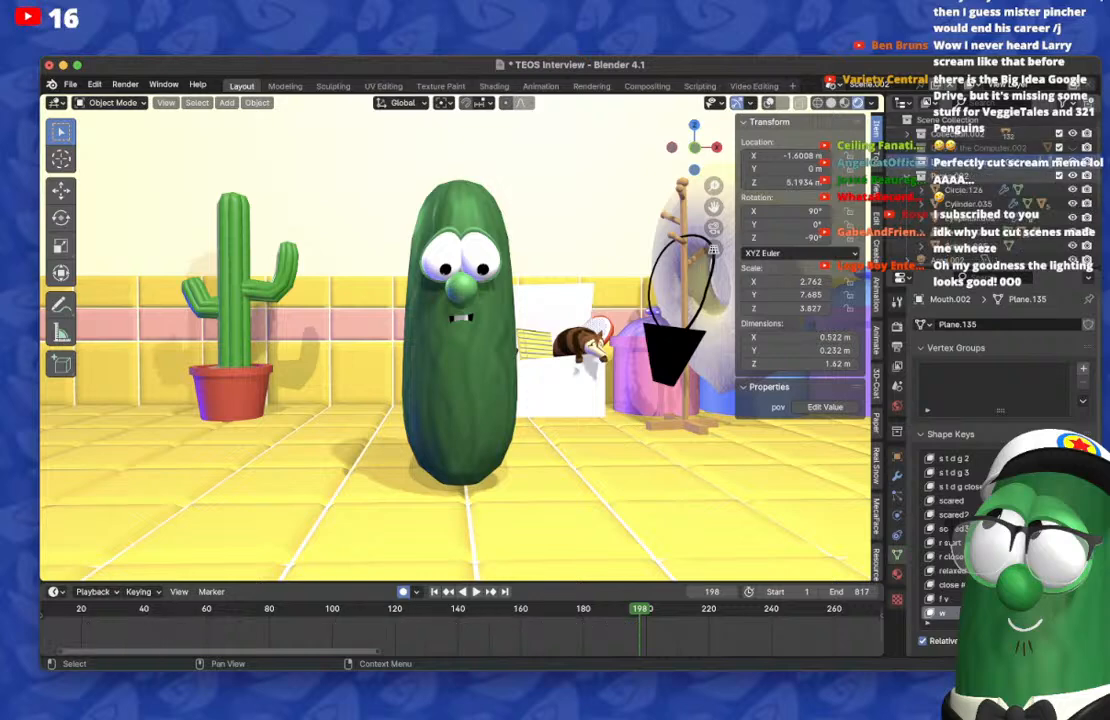
scroll(1000, 180, down, 5)
drag(1072, 196, 1072, 252)
click(1072, 168)
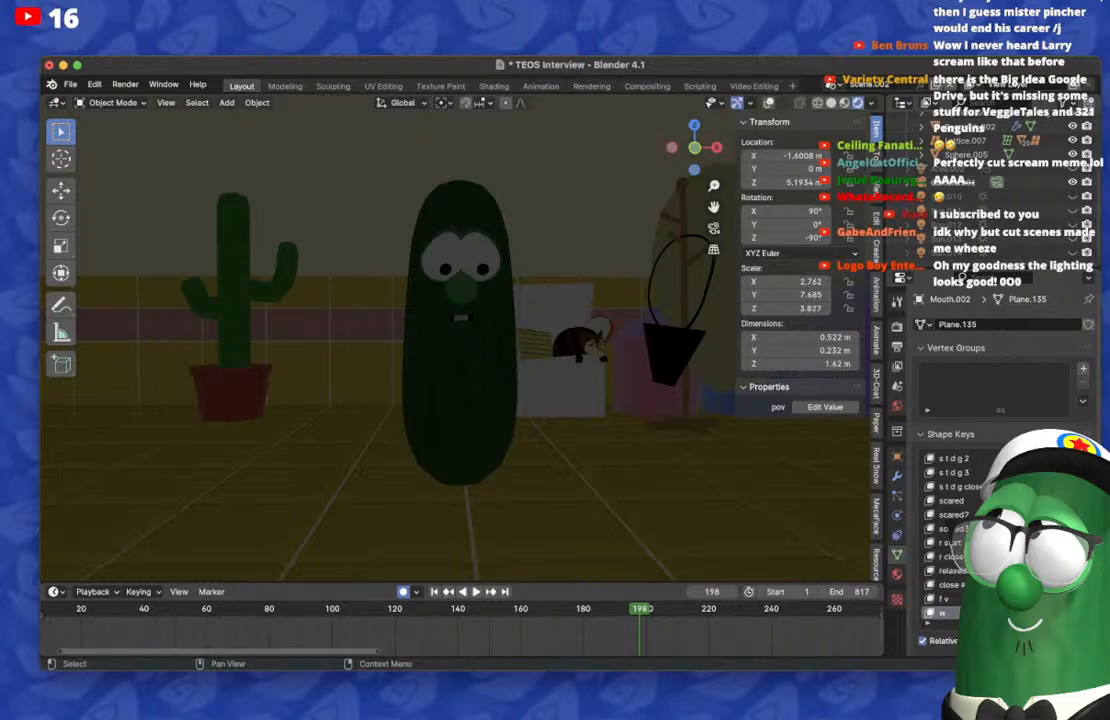
Step: Undo hiding the scene's sun lights
click(71, 84)
click(100, 249)
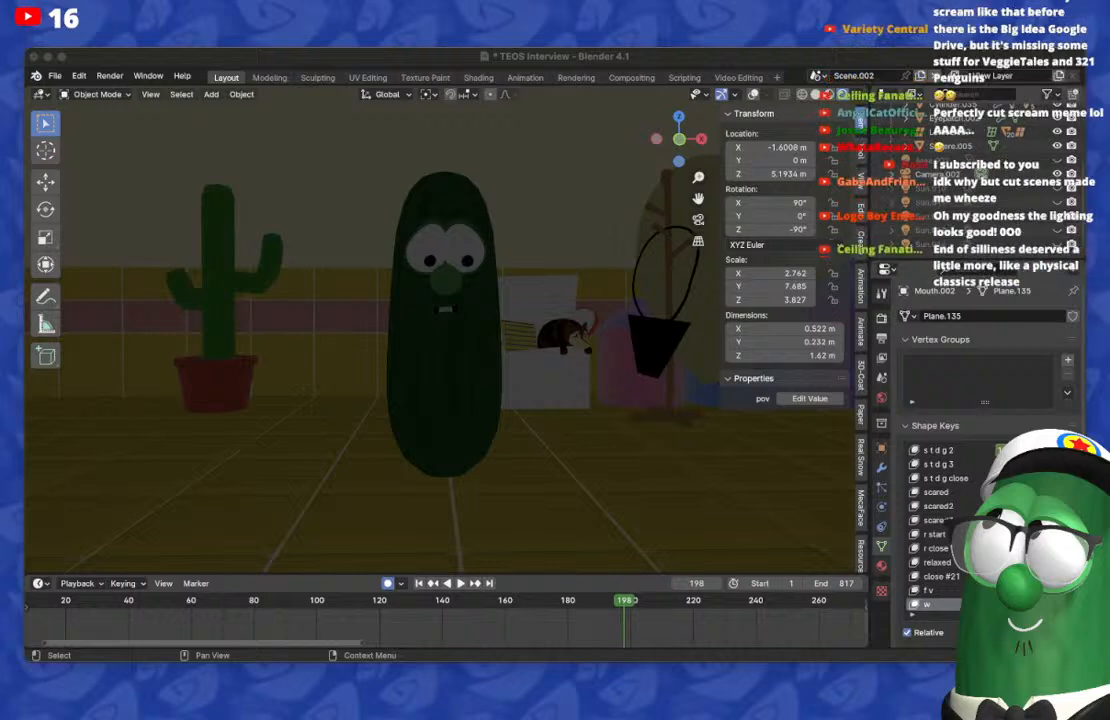
key(Escape)
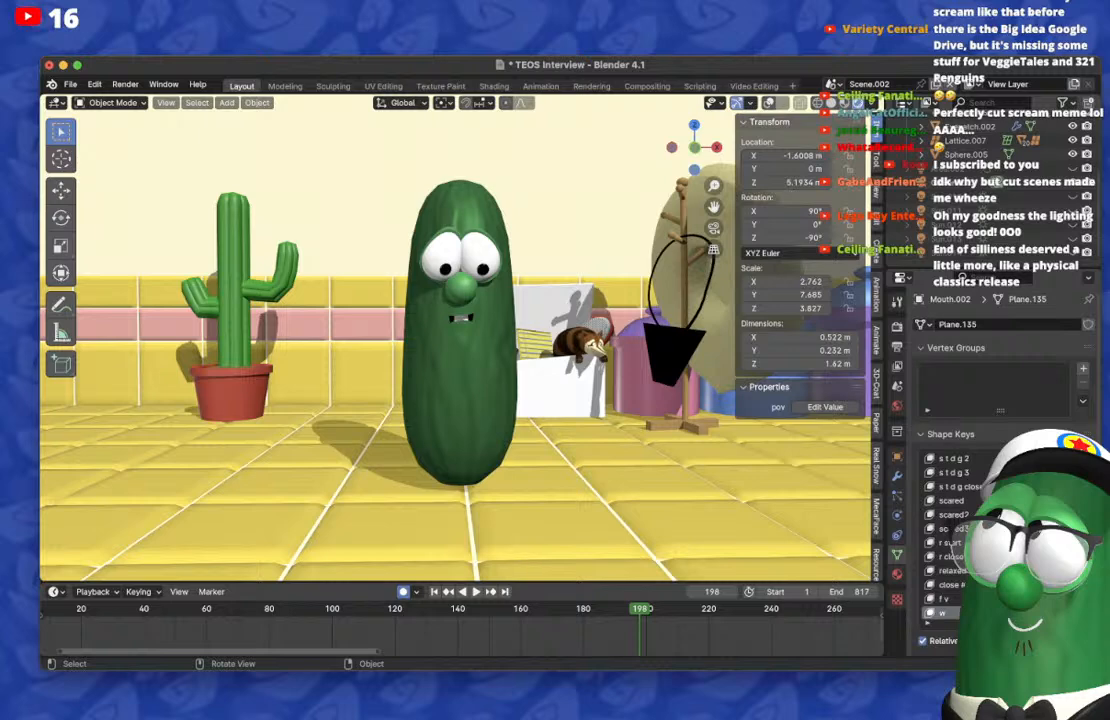
key(super+z)
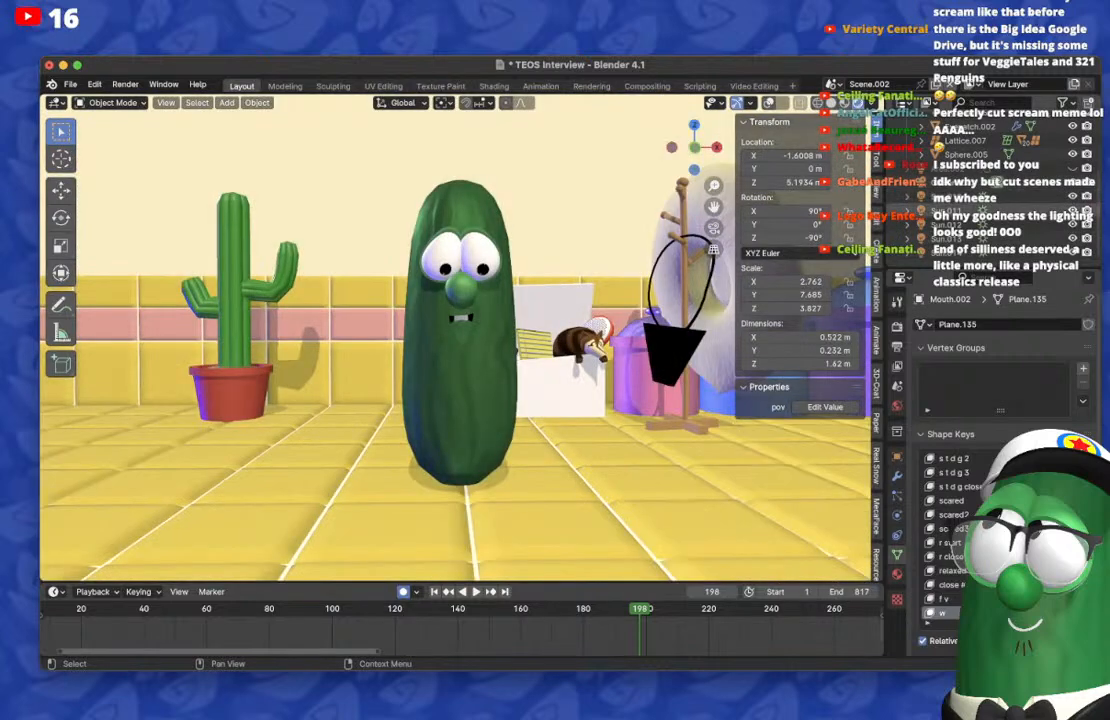
Step: Compare the lighting on the character and countertop with the area light shown and hidden, leaving the light shown
click(1073, 168)
scroll(456, 340, down, 2)
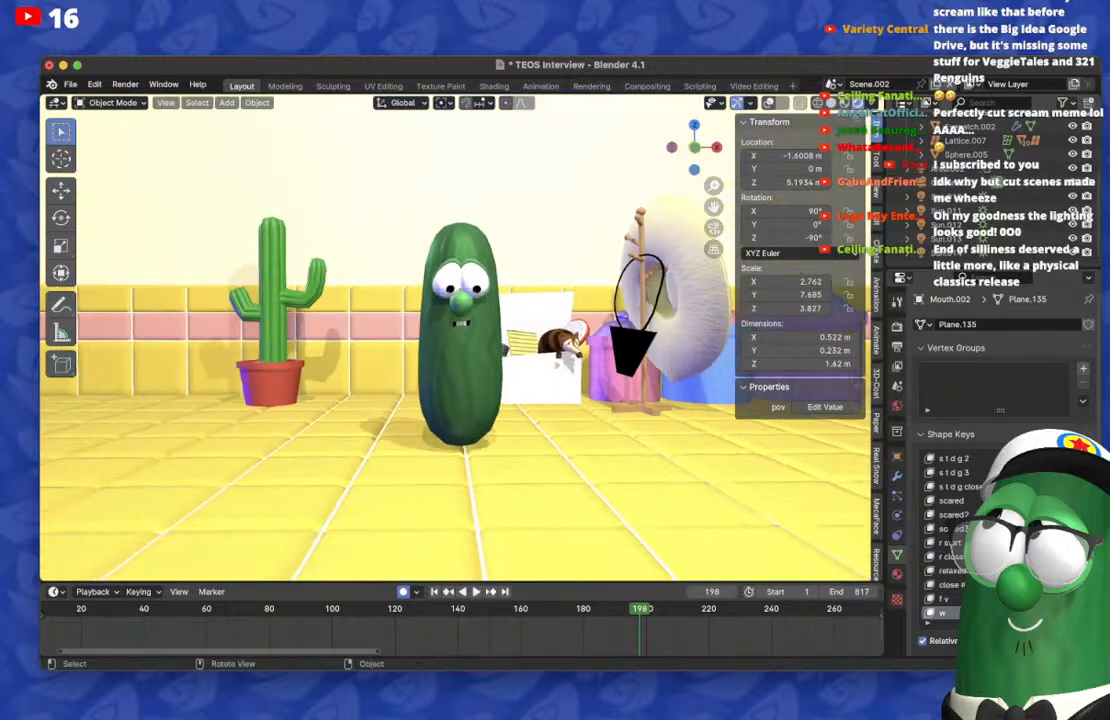
middle_drag(456, 340, 436, 355)
click(1073, 168)
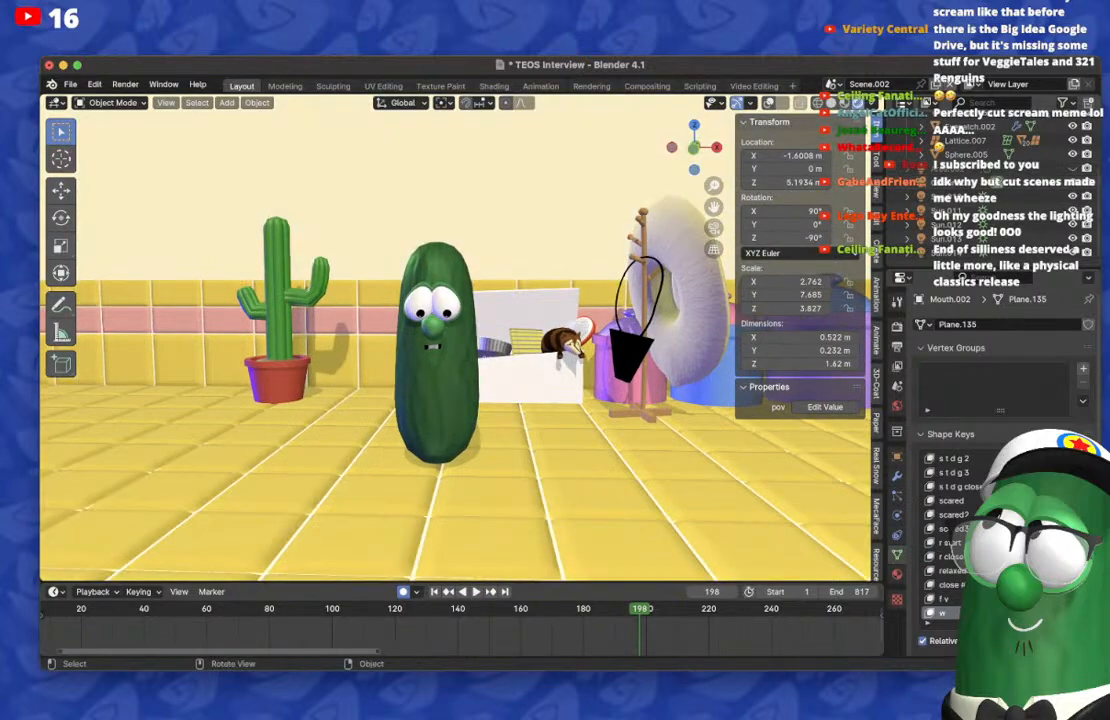
scroll(456, 340, up, 2)
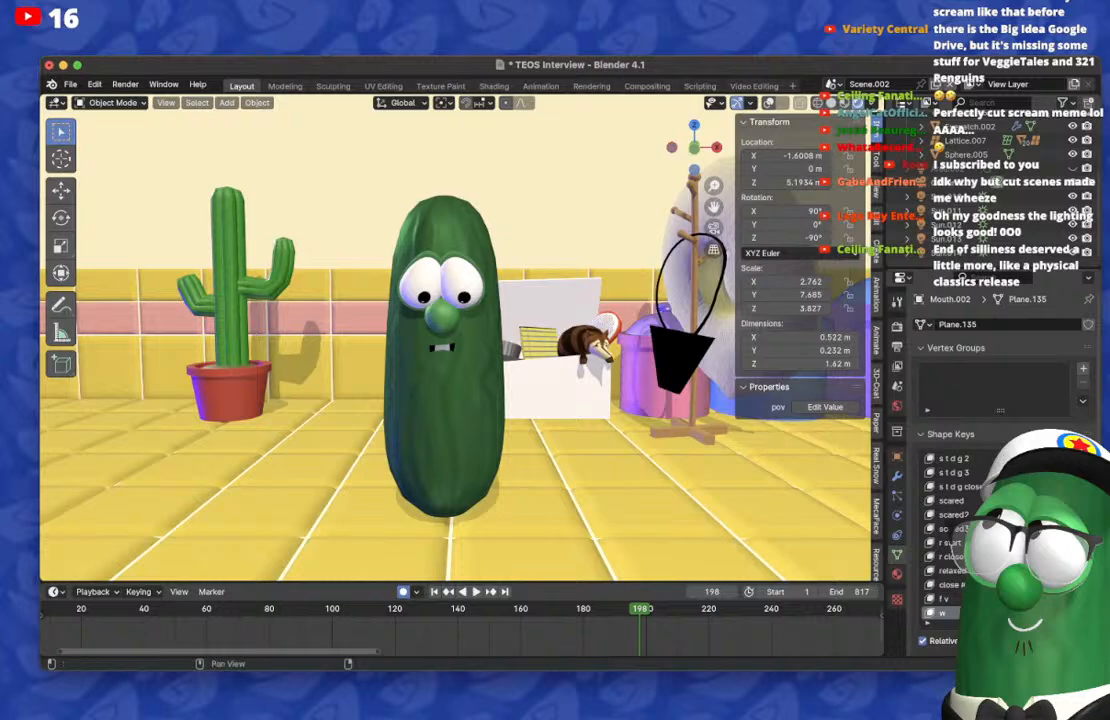
scroll(456, 340, down, 2)
middle_drag(456, 340, 476, 358)
scroll(456, 340, up, 3)
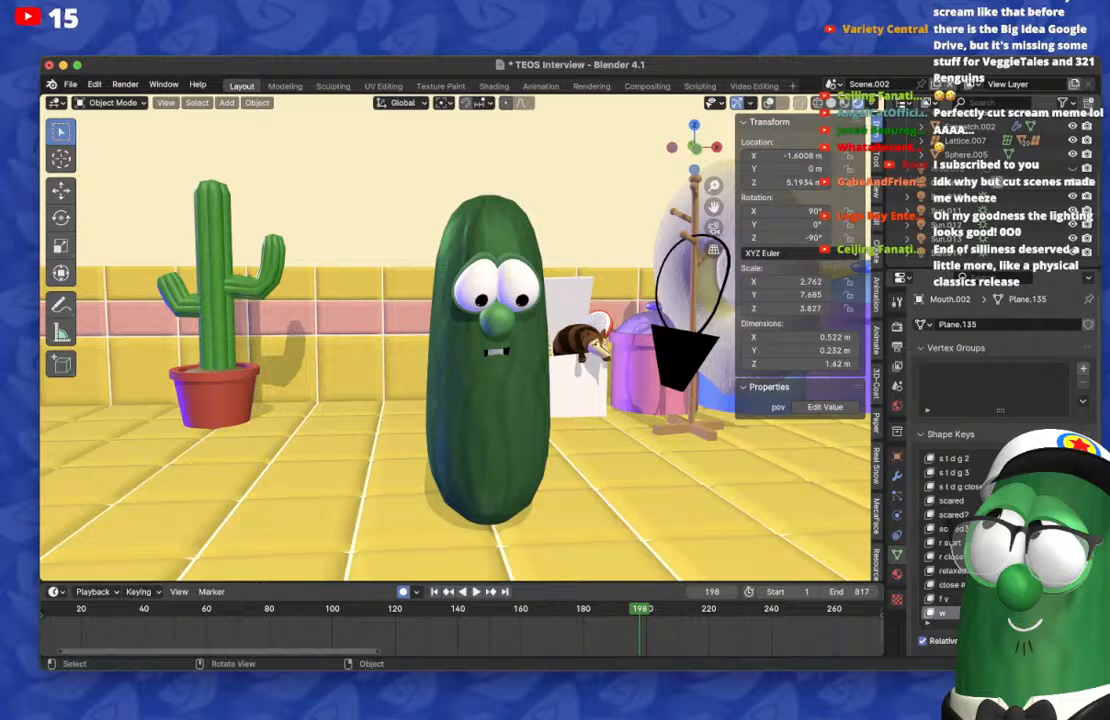
scroll(456, 340, down, 4)
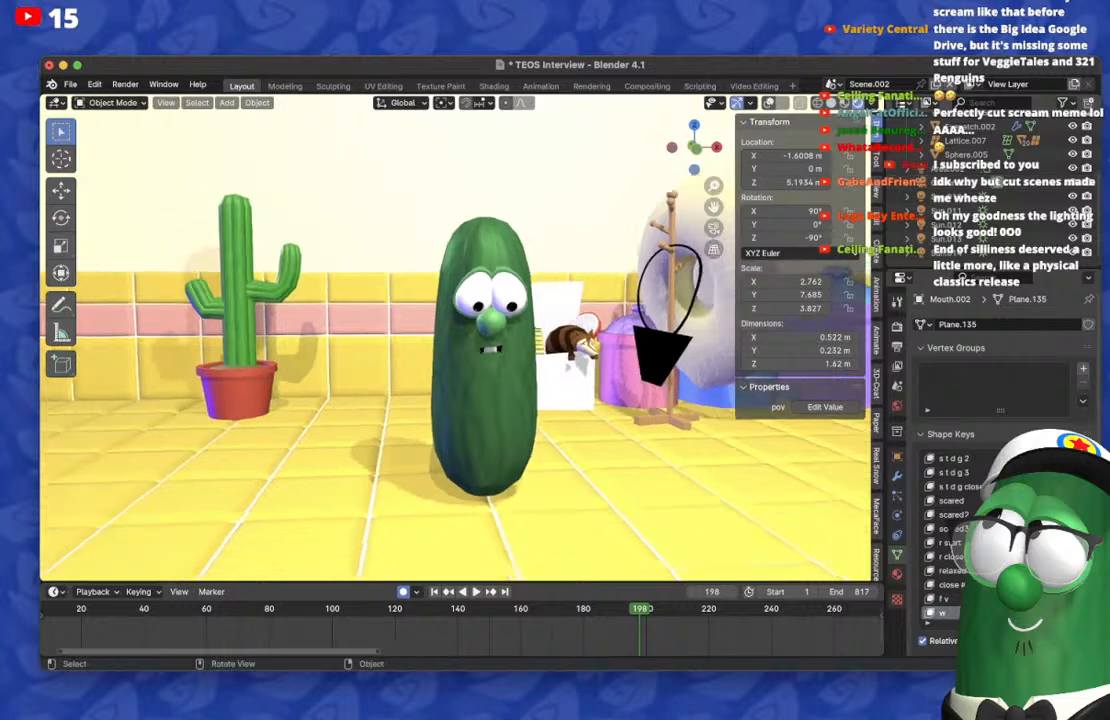
middle_drag(456, 340, 436, 340)
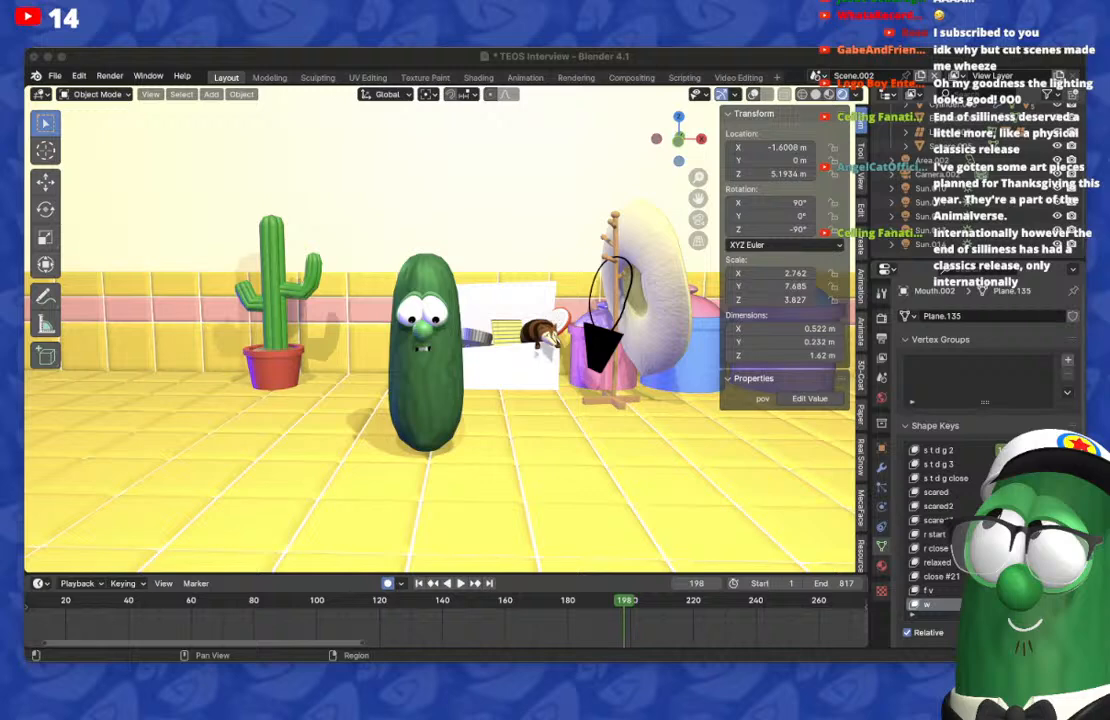
Step: Switch to the Google Drive preview in the browser and compare the Countertop_02.jpg and Countertop_03.png reference renders
key(super+Tab)
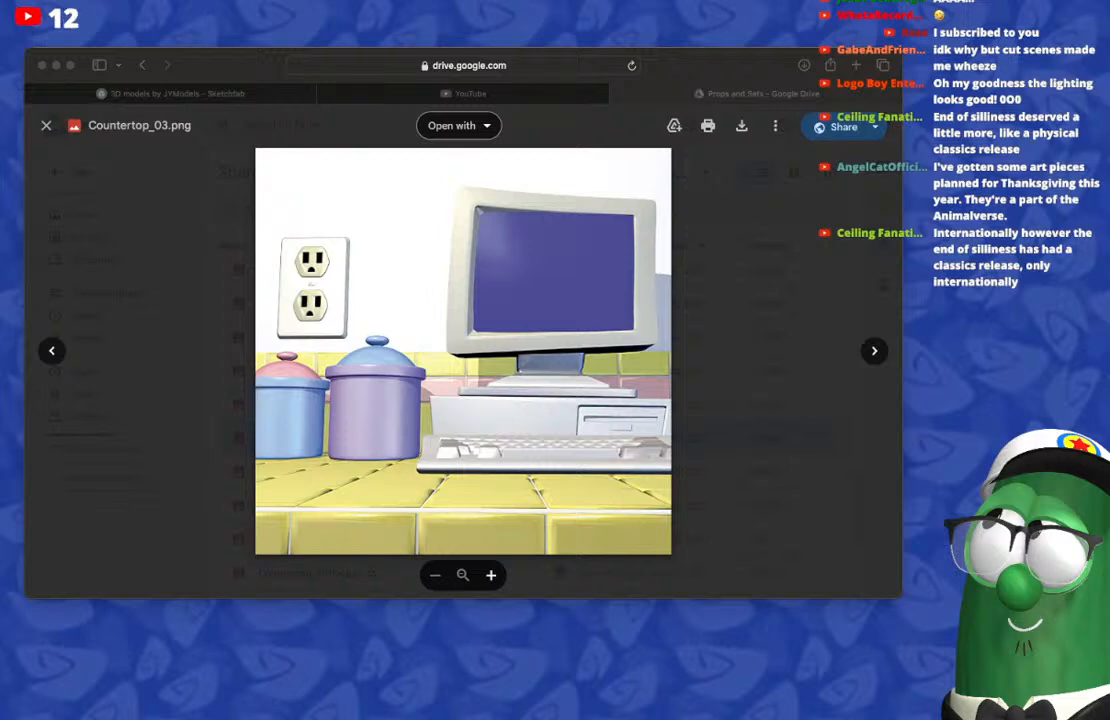
key(super+Tab)
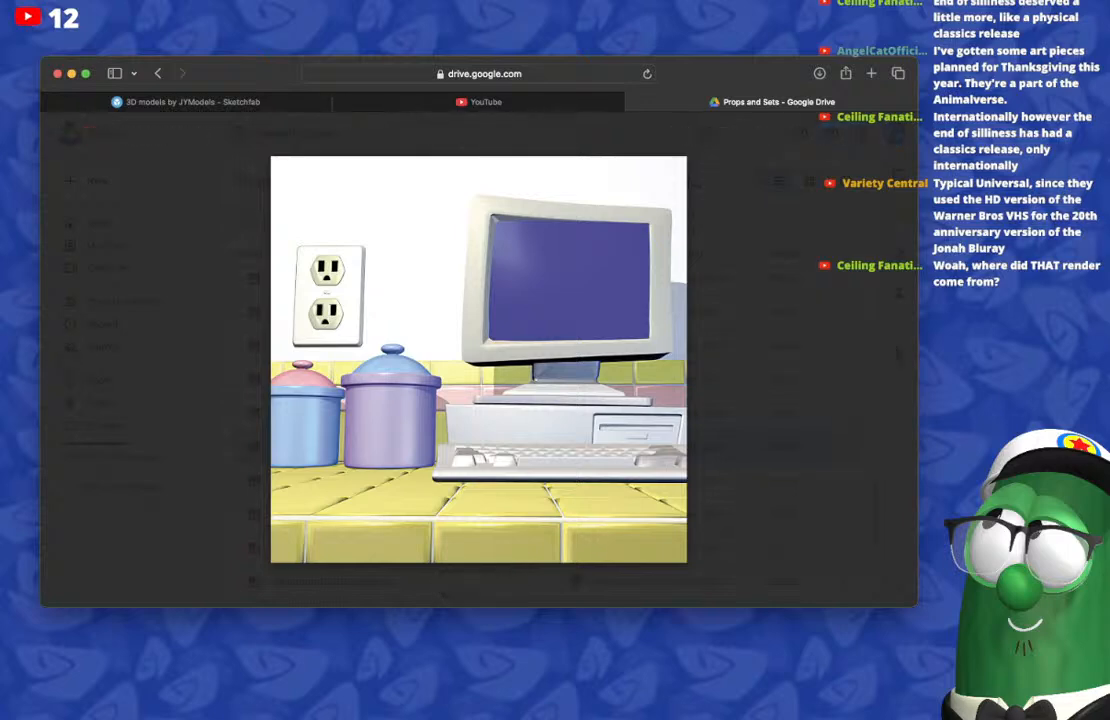
key(Left)
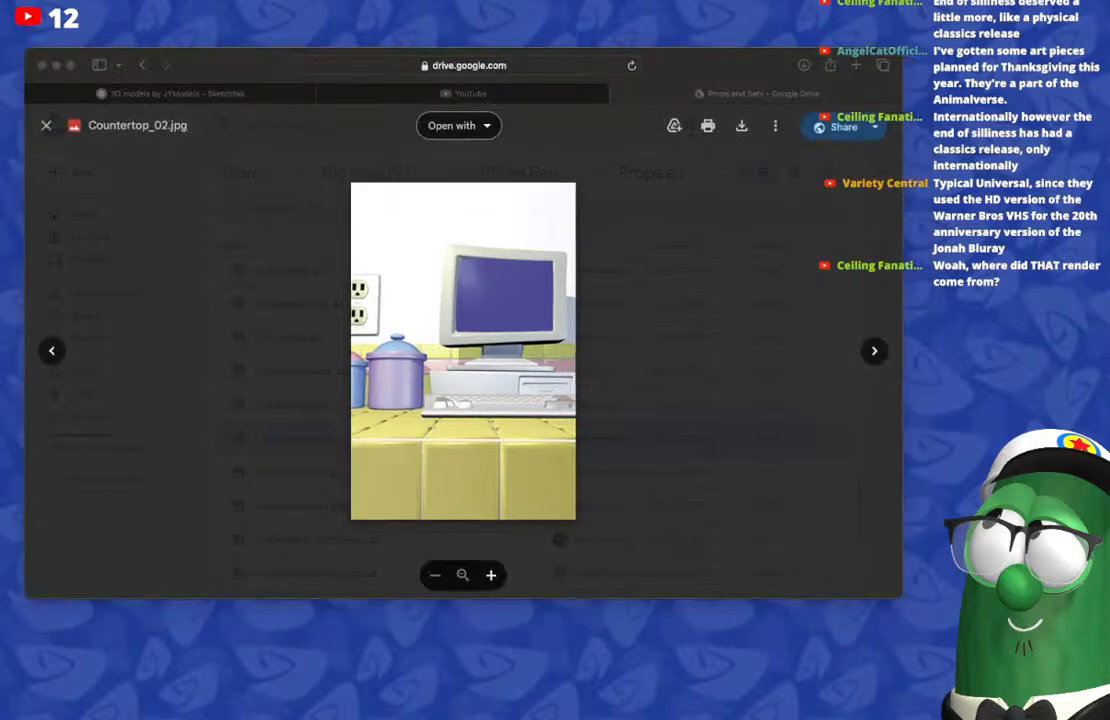
key(Right)
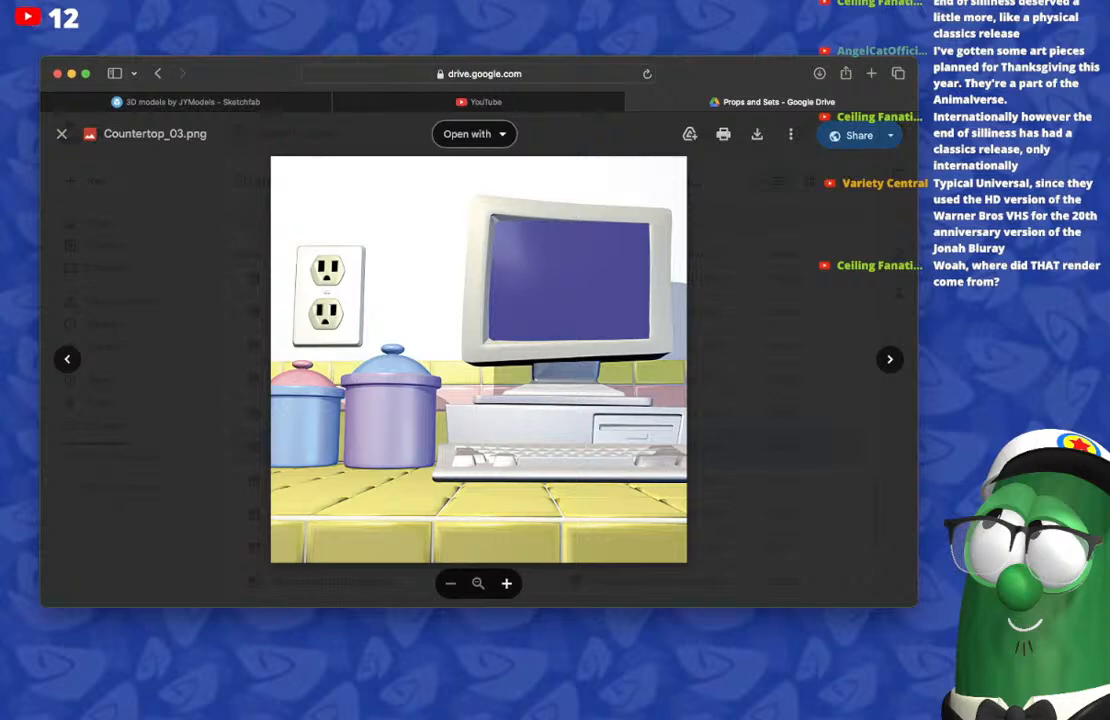
key(Right)
key(Right)
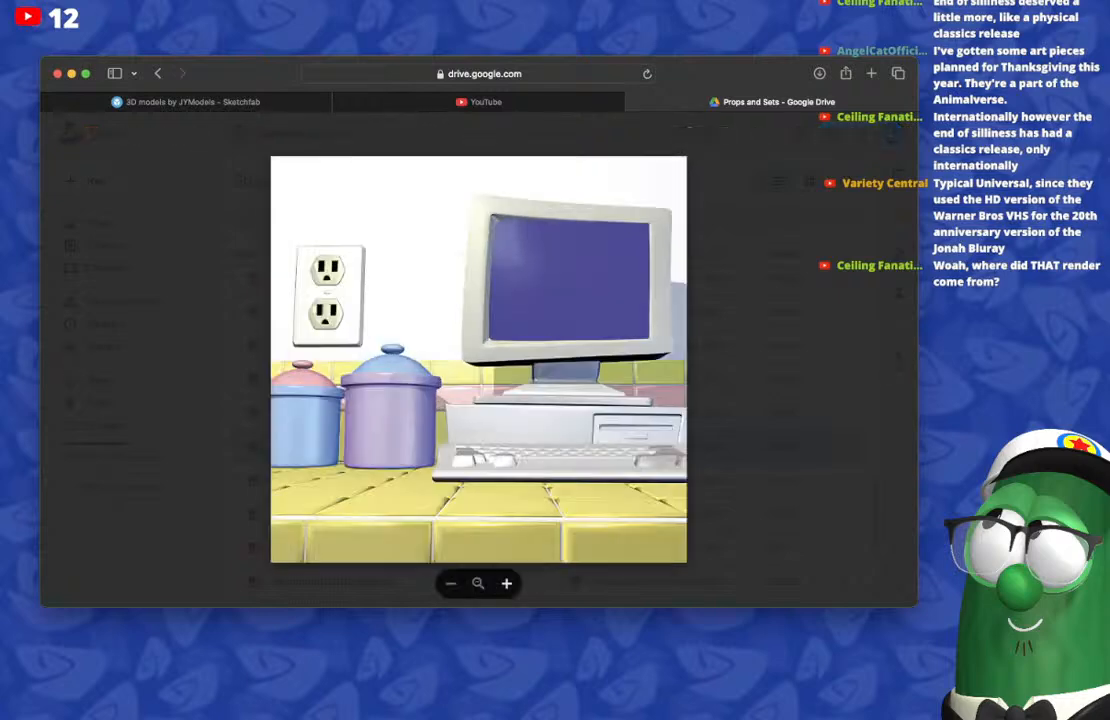
key(Right)
key(Left)
key(Left)
key(Left)
key(Right)
key(Right)
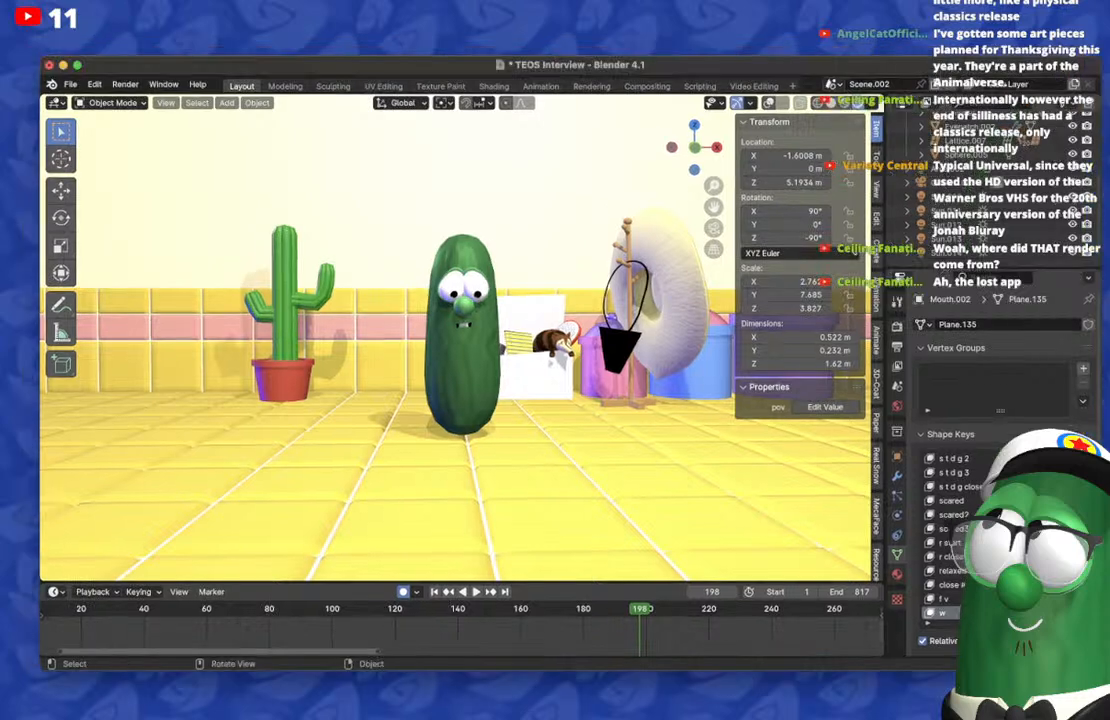
Step: Return to Blender and view the cucumber character close up from the front
middle_drag(455, 340, 490, 370)
scroll(455, 340, up, 5)
key(KP_1)
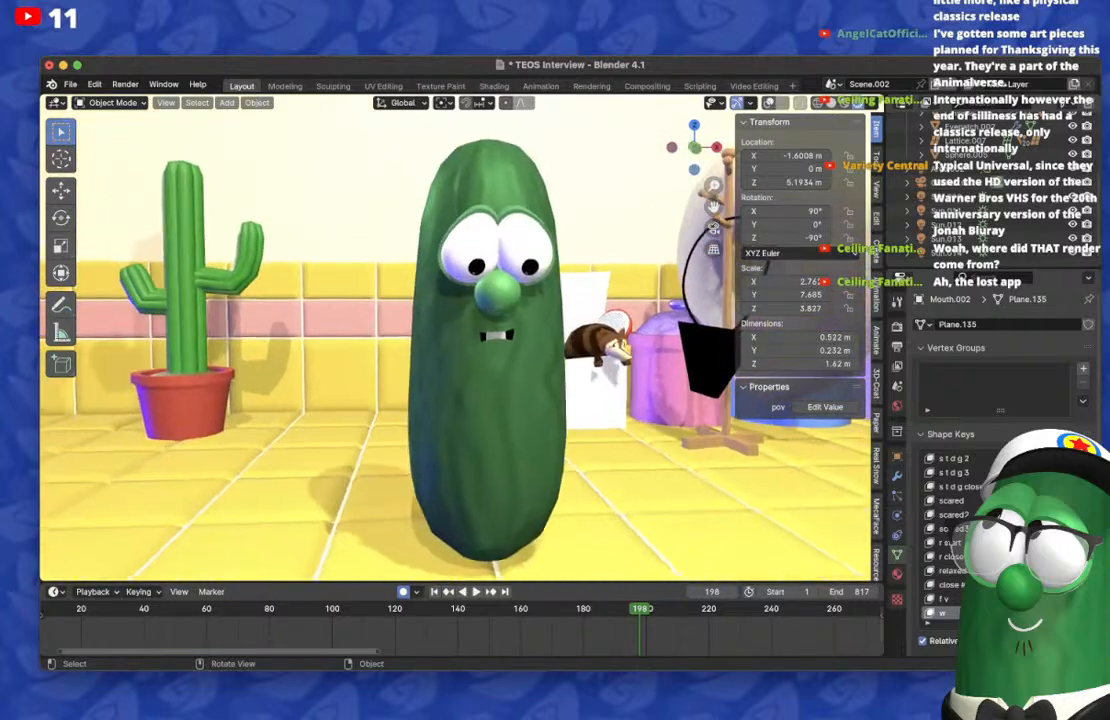
Step: Compare the rendered scene through the camera with the free front view of the cucumber character
scroll(455, 340, down, 3)
click(714, 228)
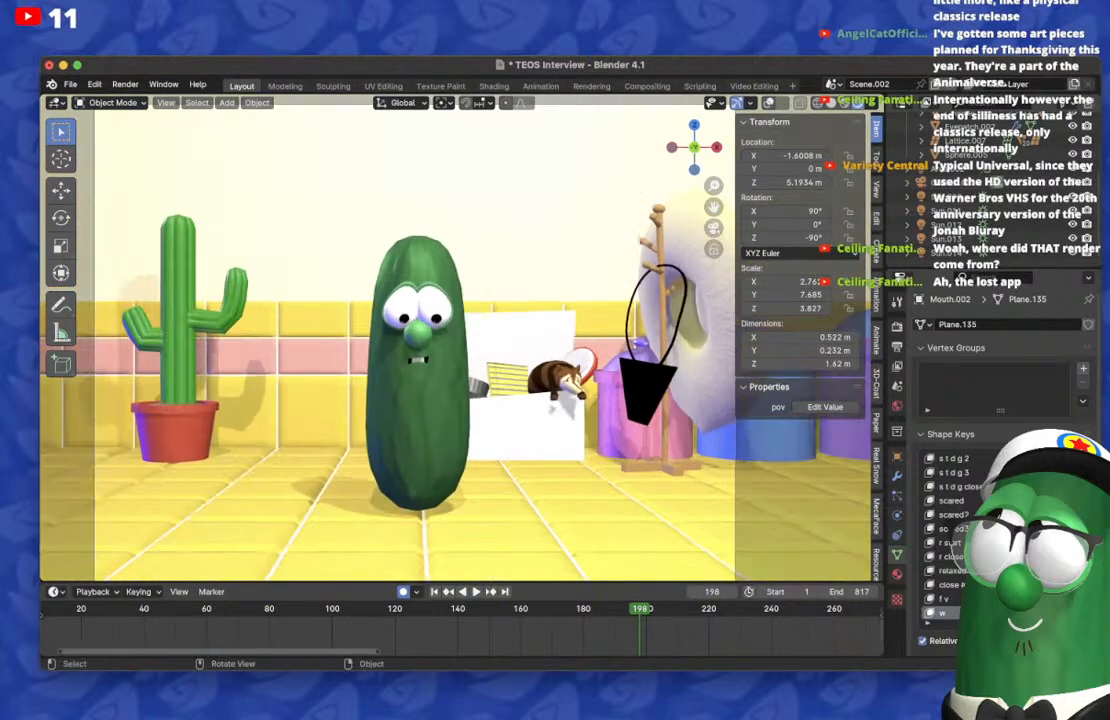
click(714, 228)
scroll(455, 340, up, 2)
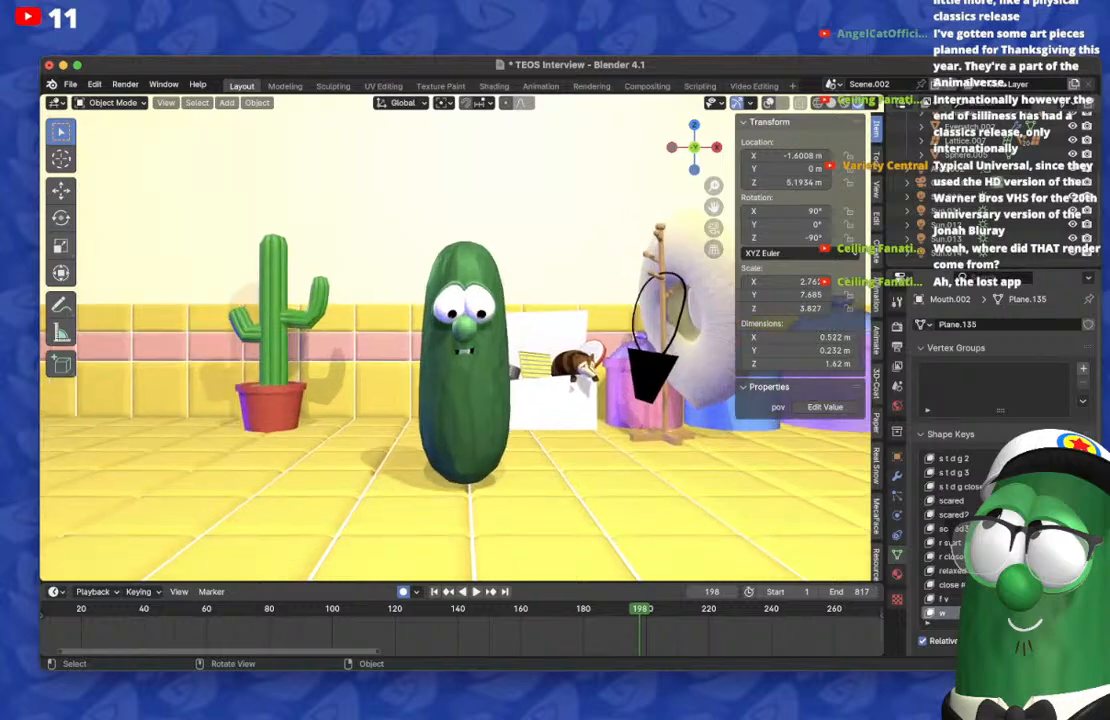
scroll(455, 340, up, 3)
Step: Switch the viewport to solid shading with overlays shown and select the cucumber's mouth
click(831, 103)
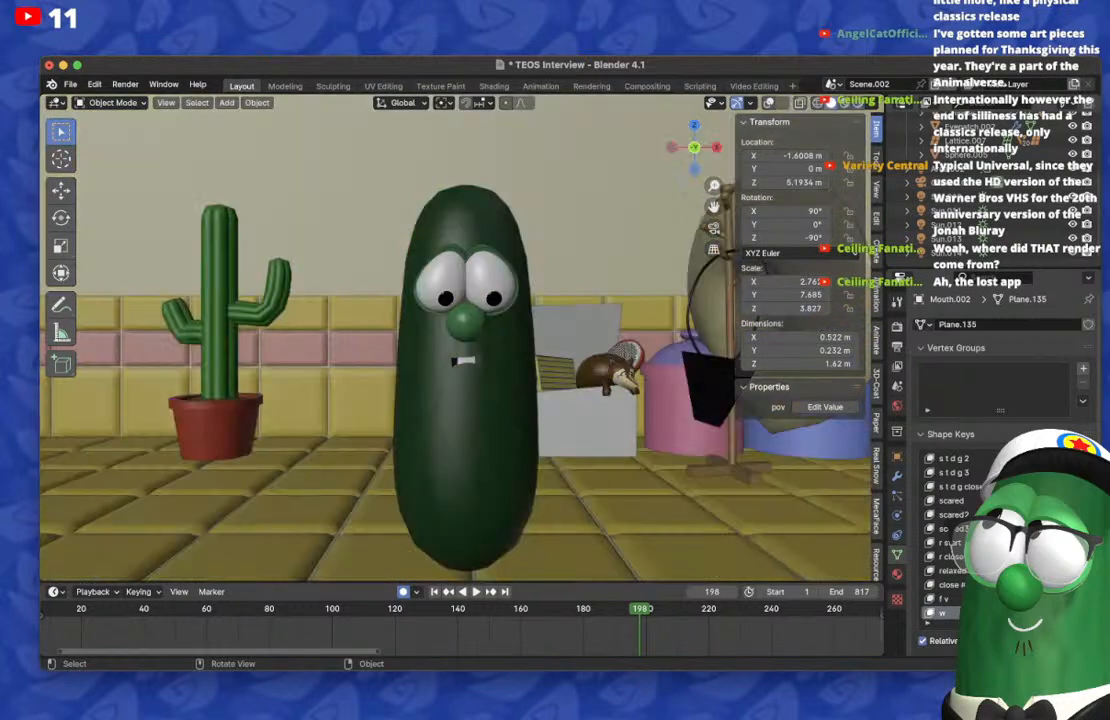
click(769, 103)
scroll(455, 340, up, 3)
click(472, 385)
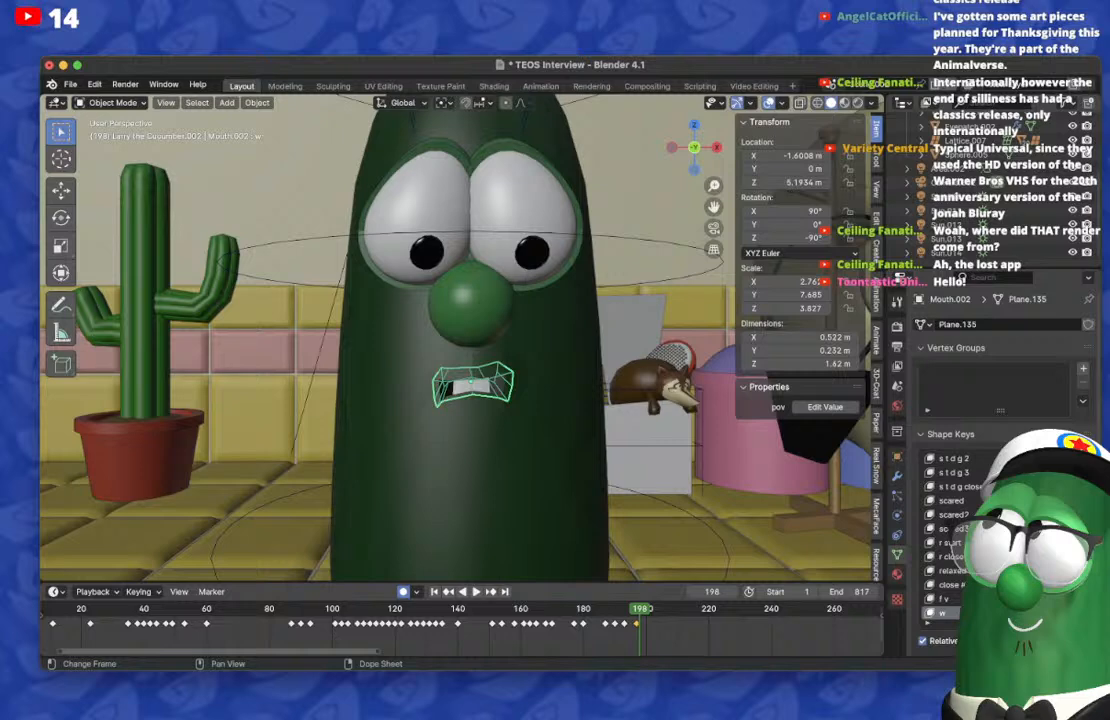
Step: Check the mouth motion on the frames around 198 and move the mouth keyframe from frame 198 to 199
key(Left)
key(Left)
key(Left)
key(Left)
key(Left)
key(Left)
key(Left)
key(Right)
key(Right)
key(Right)
key(Right)
key(Right)
key(Right)
key(Right)
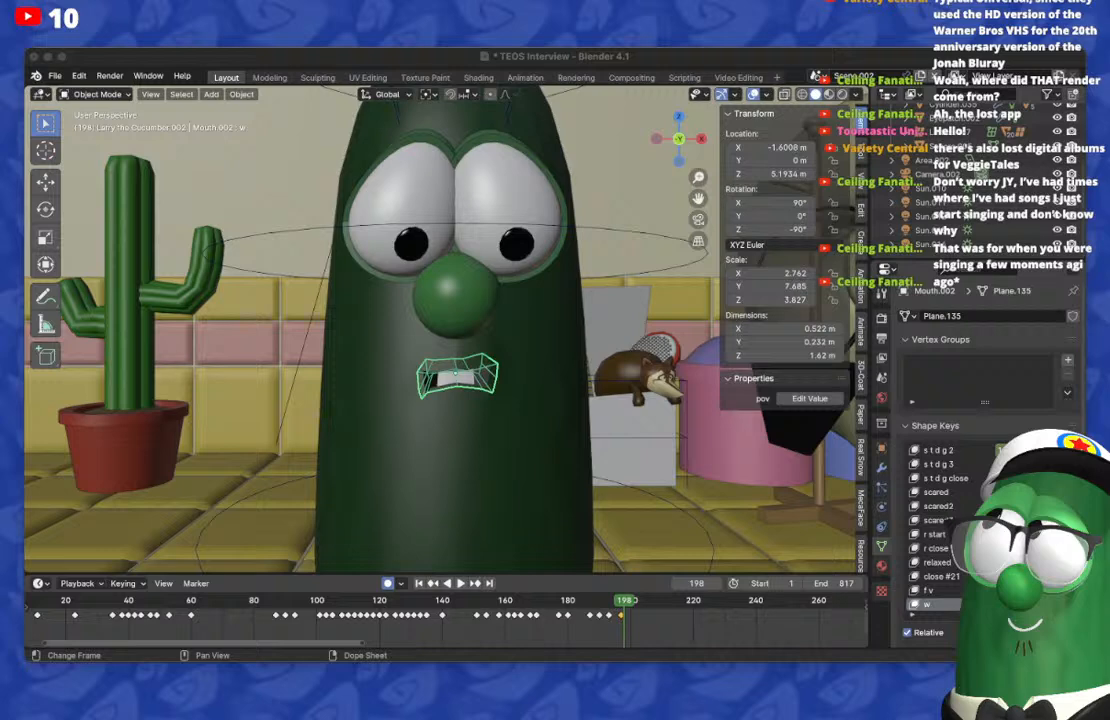
key(super+Tab)
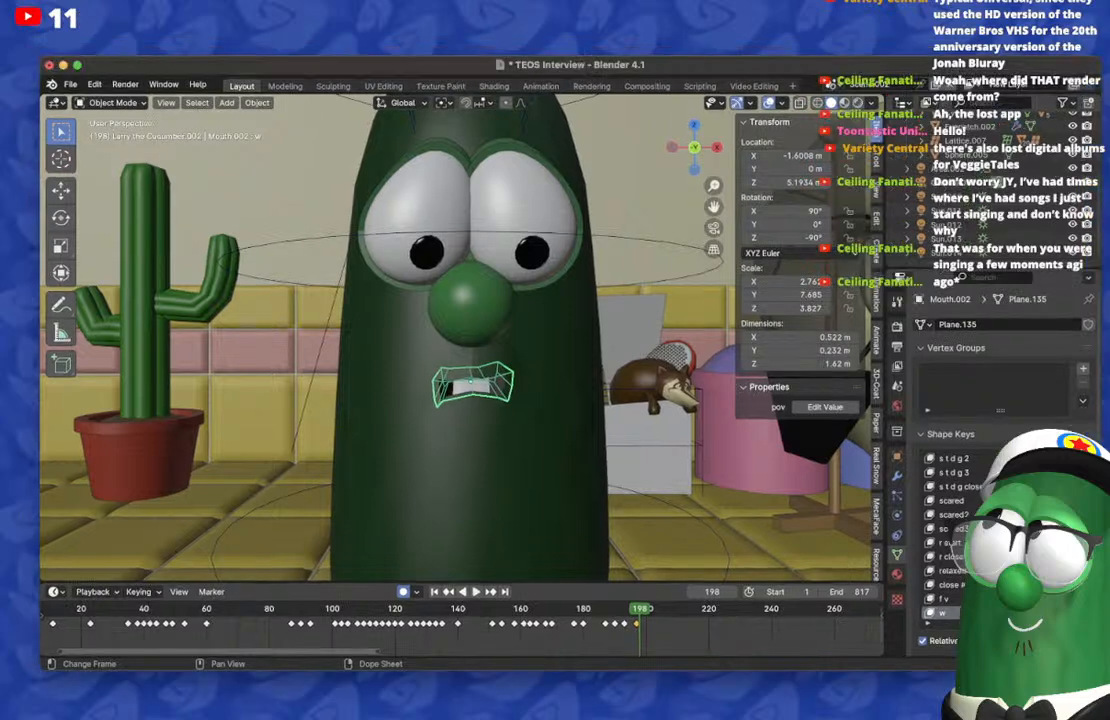
key(Left)
key(Right)
key(Right)
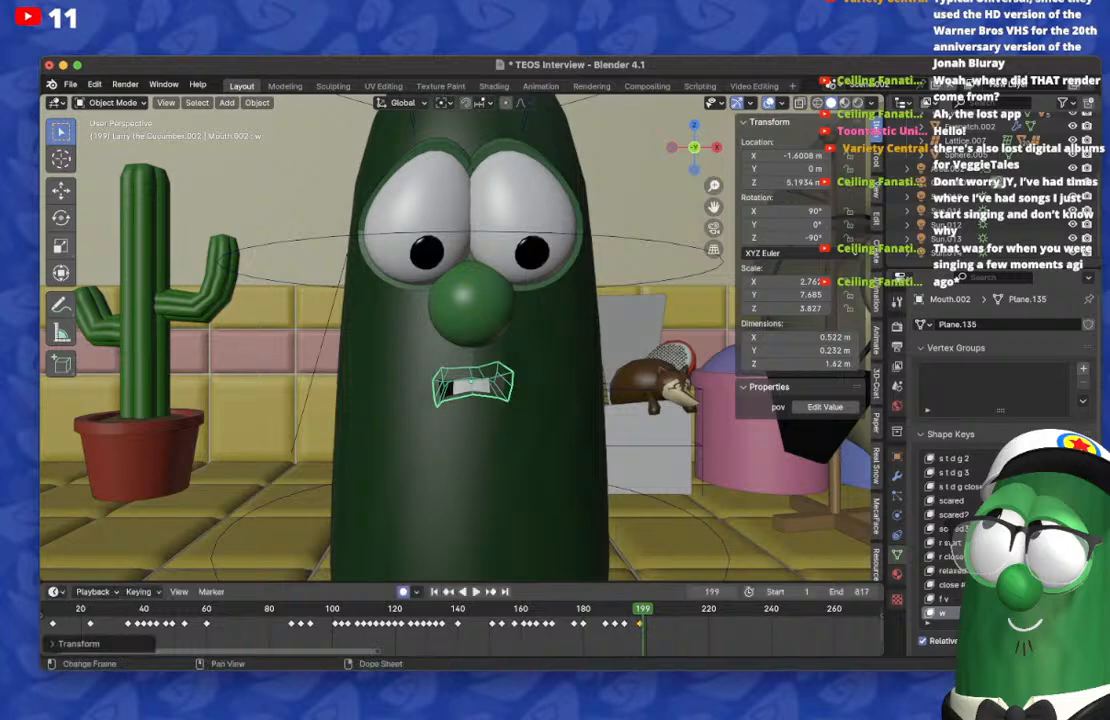
Step: Step through the frames around 199 and play the animation from about frame 182 to check the mouth timing
key(Right)
key(Left)
key(Left)
key(Left)
key(Left)
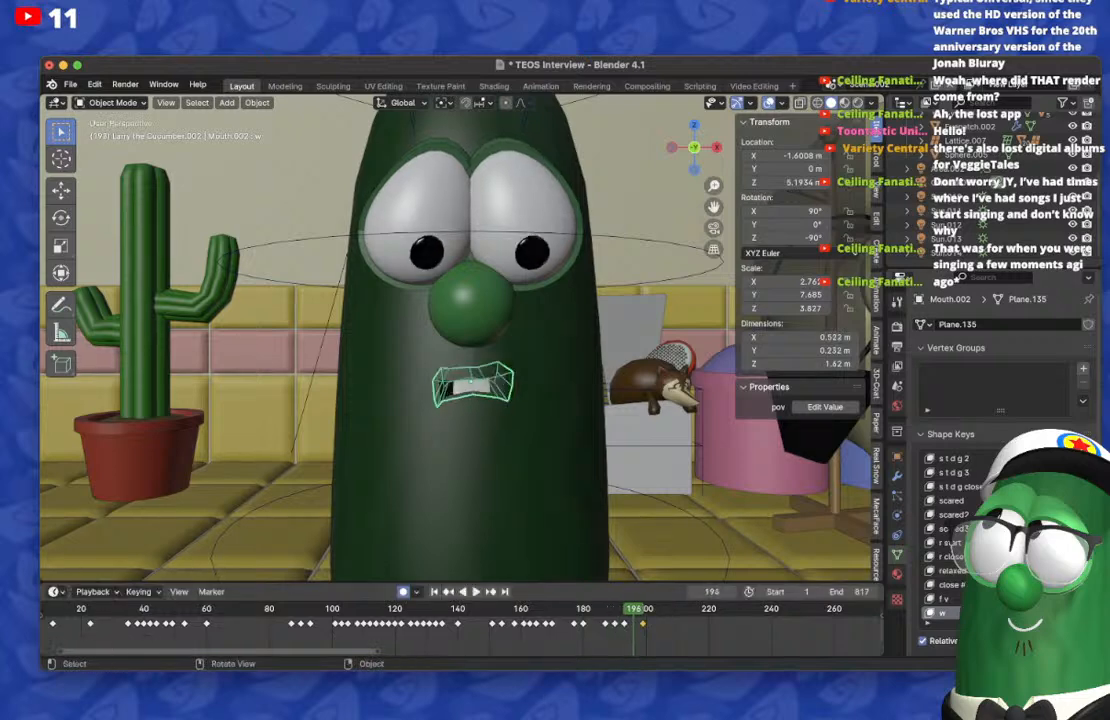
click(591, 608)
key(space)
key(space)
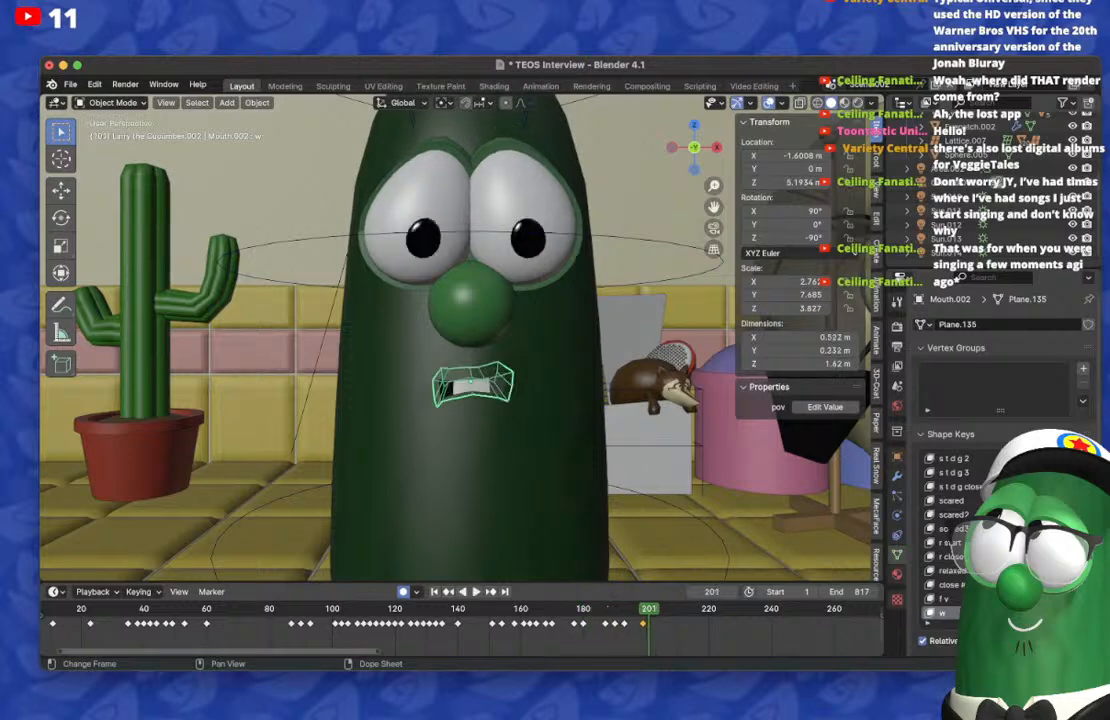
Step: On frame 202, keyframe a tall, rounded open mouth using the mouth's shape keys
key(Right)
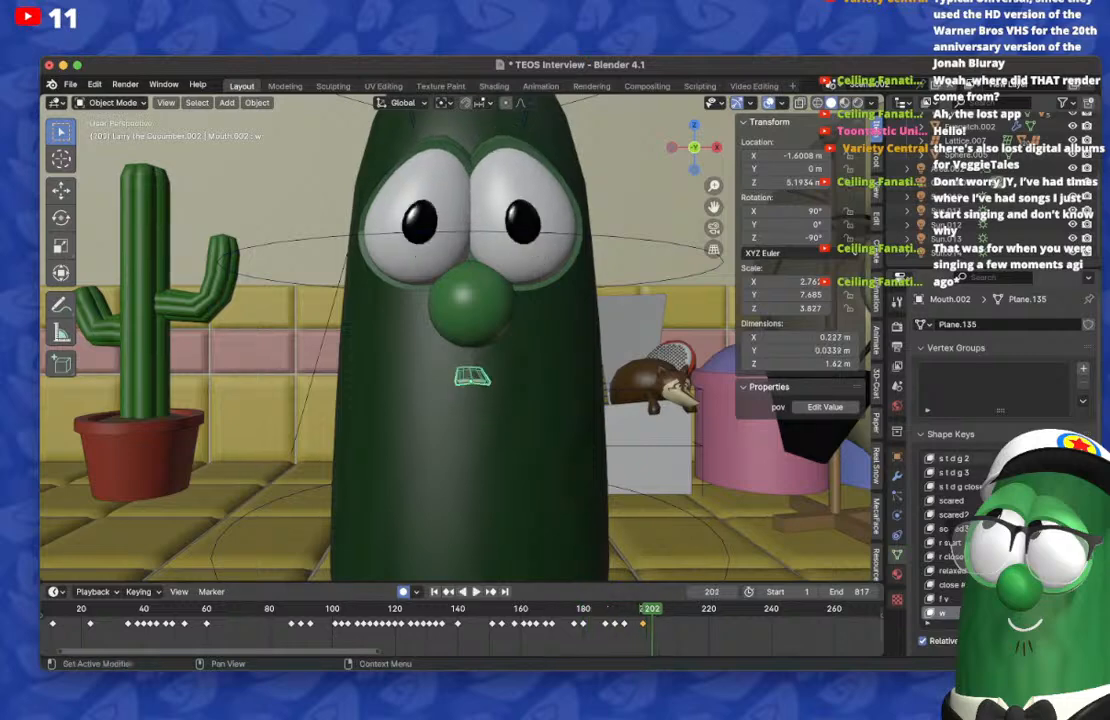
scroll(950, 535, up, 5)
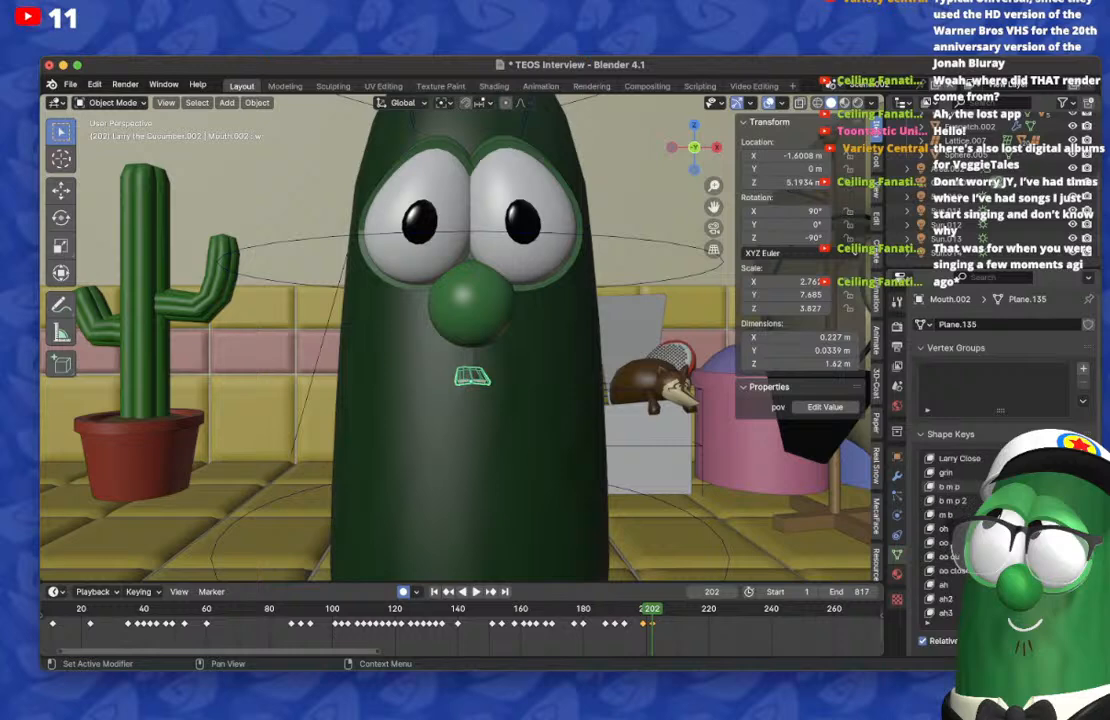
drag(1038, 500, 1085, 500)
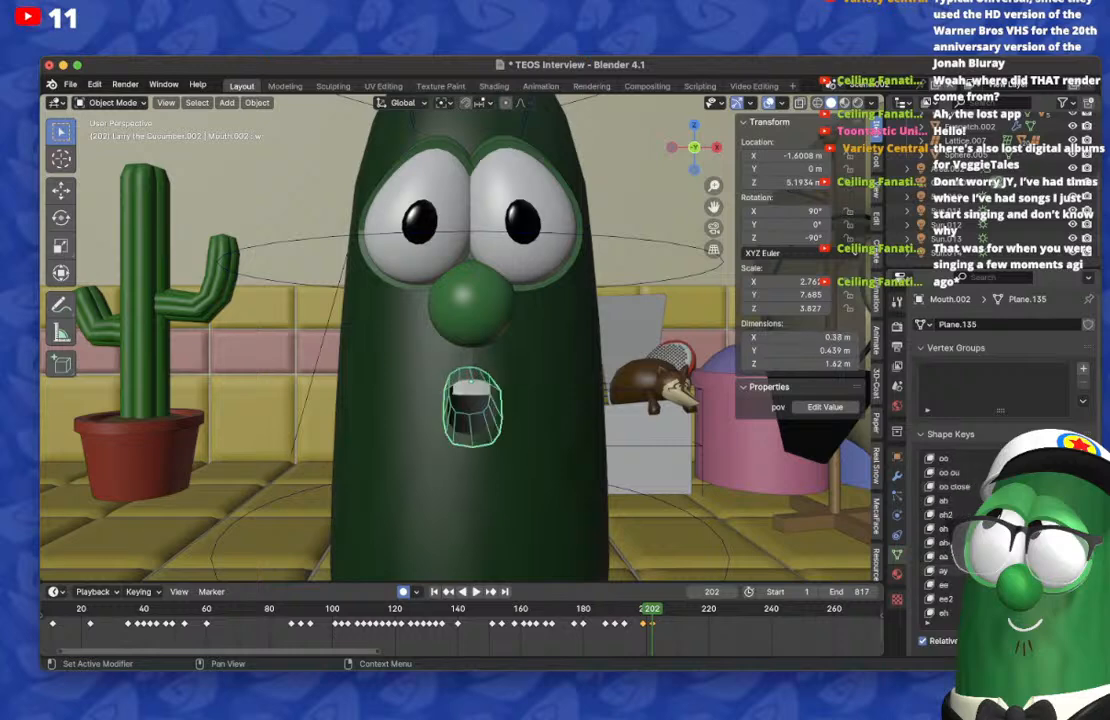
Step: Open the mouth wide on frame 199 and check the shape with the viewport overlays hidden
key(shift+Left)
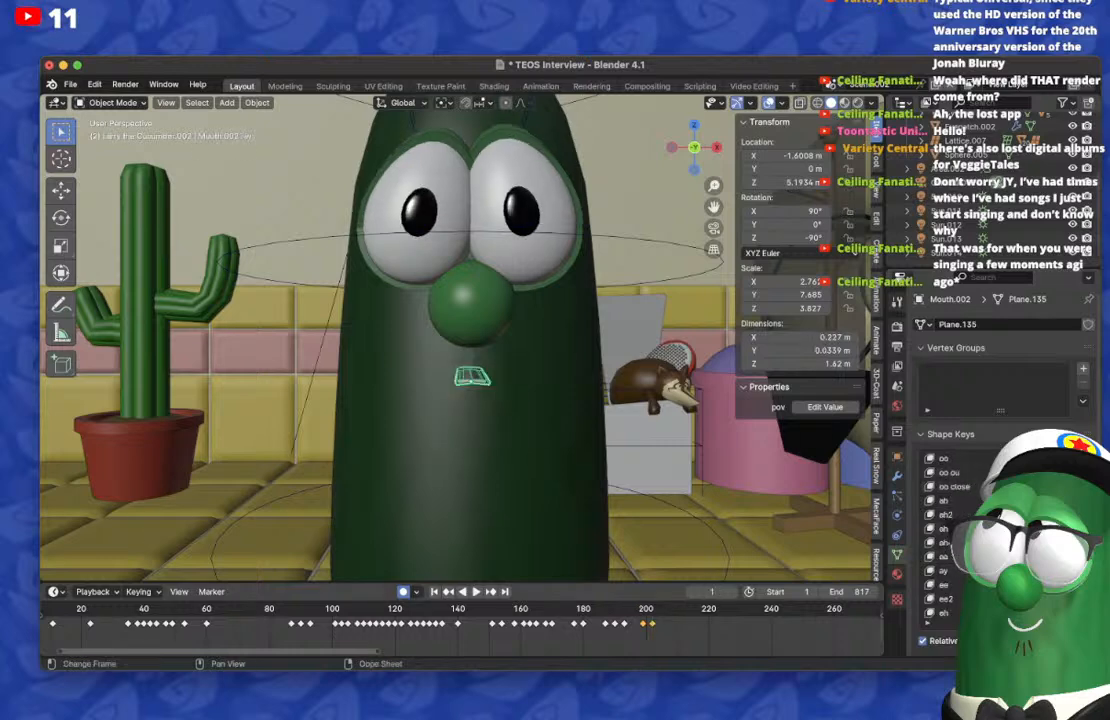
click(640, 609)
click(643, 609)
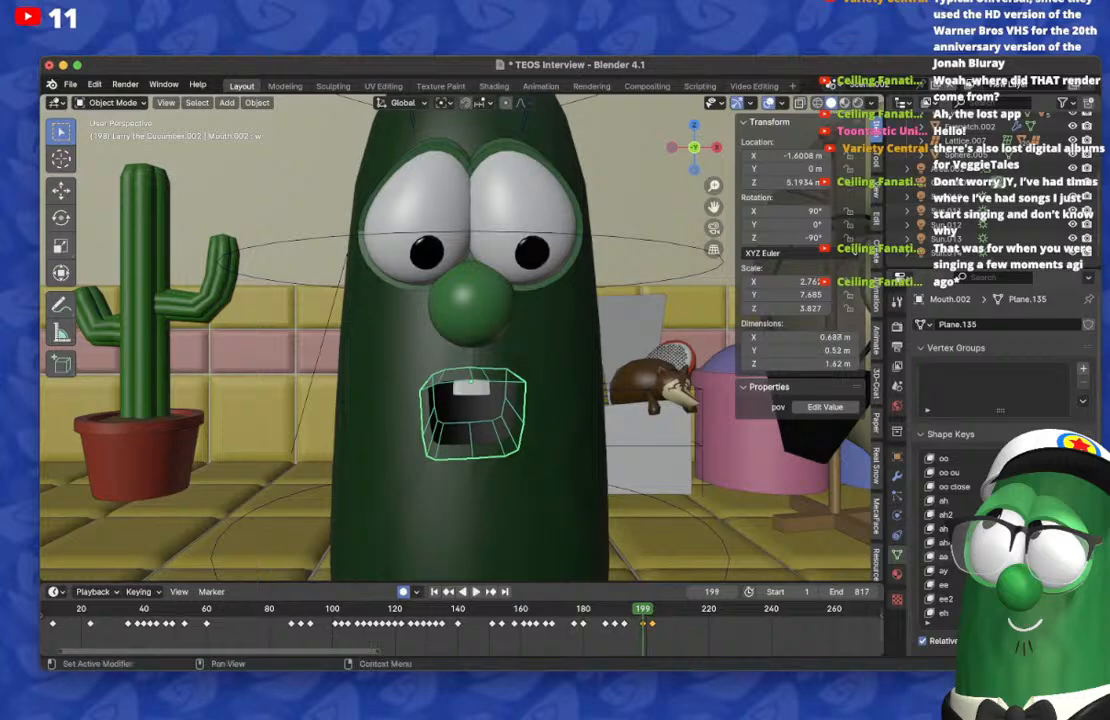
click(768, 103)
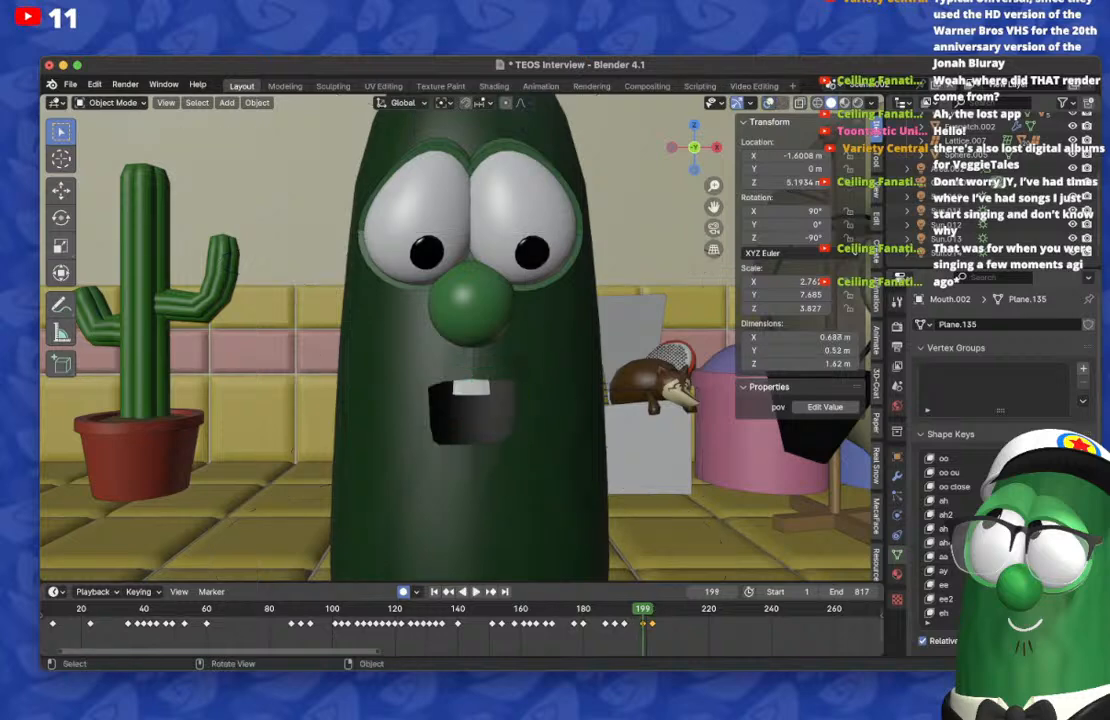
click(897, 327)
scroll(940, 440, down, 5)
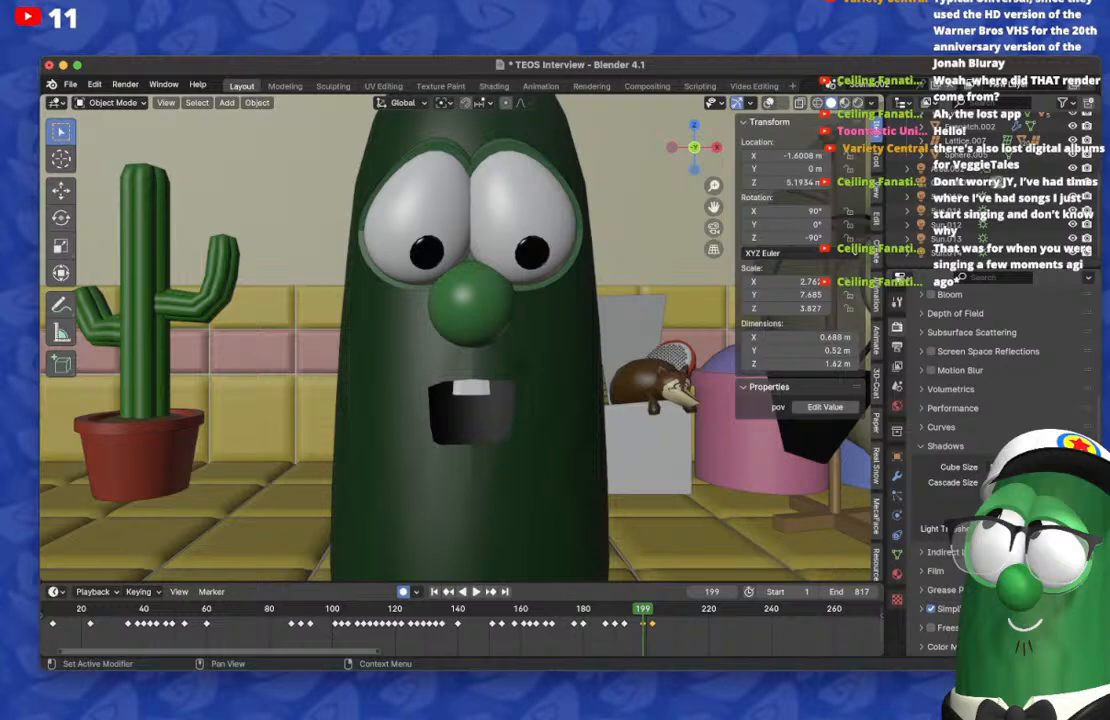
scroll(455, 340, down, 3)
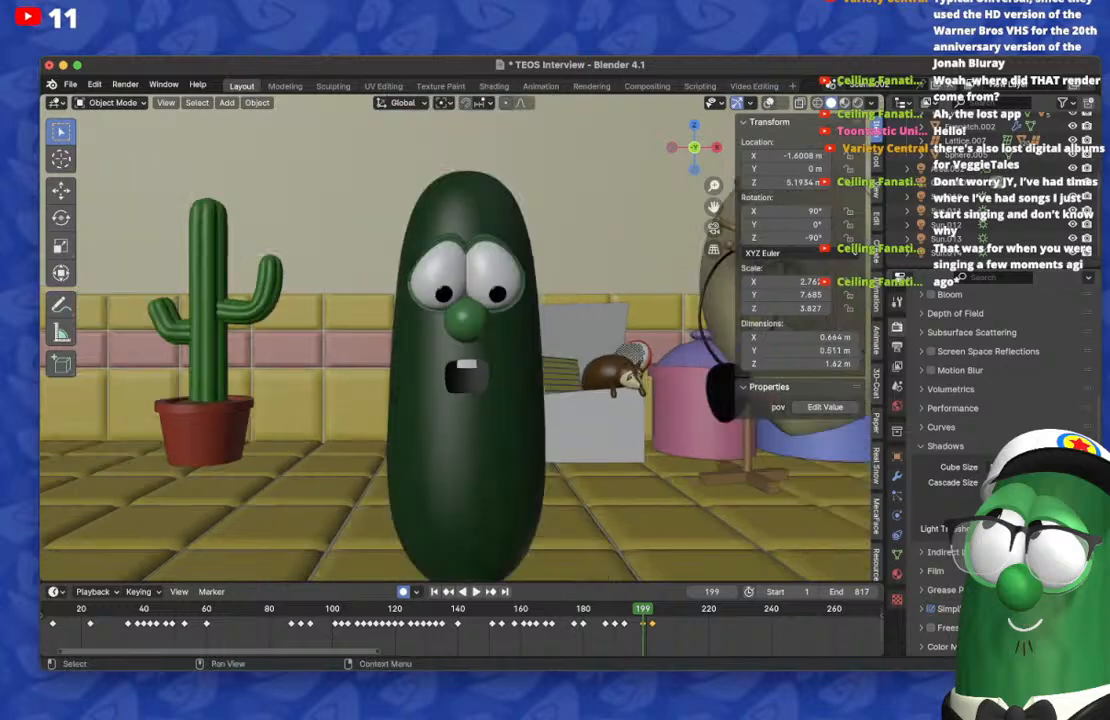
Step: Switch the viewport to Material Preview with overlays shown and lower the mouth's ay shape key on frame 199
click(844, 103)
scroll(466, 340, up, 2)
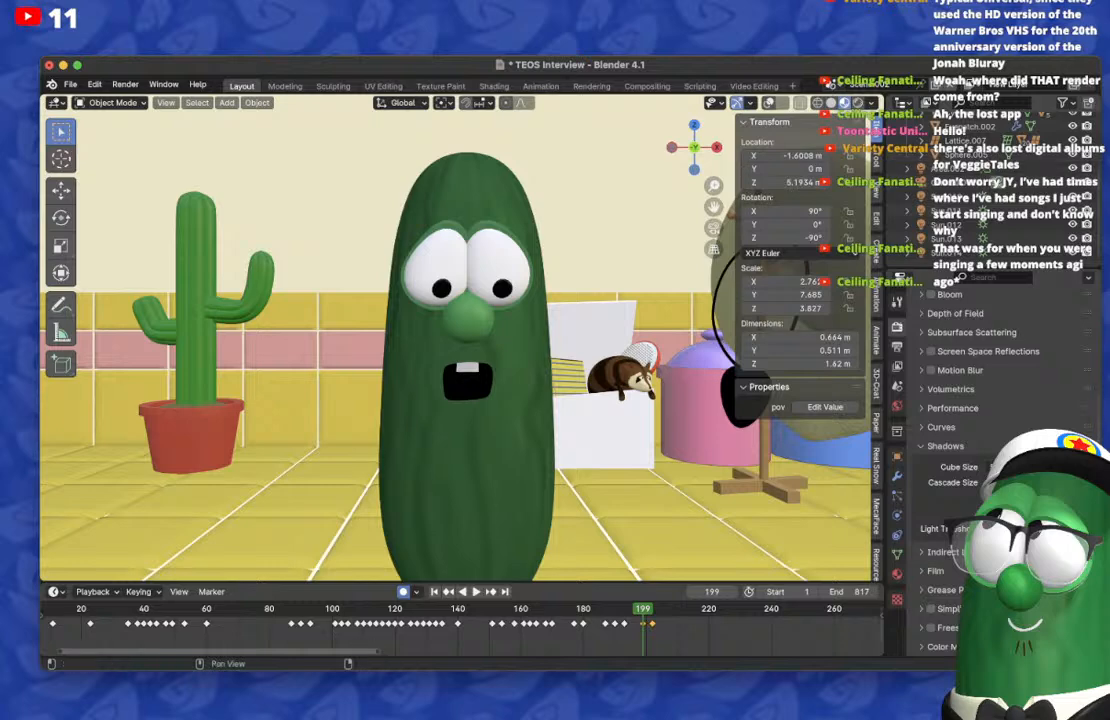
click(769, 103)
click(897, 553)
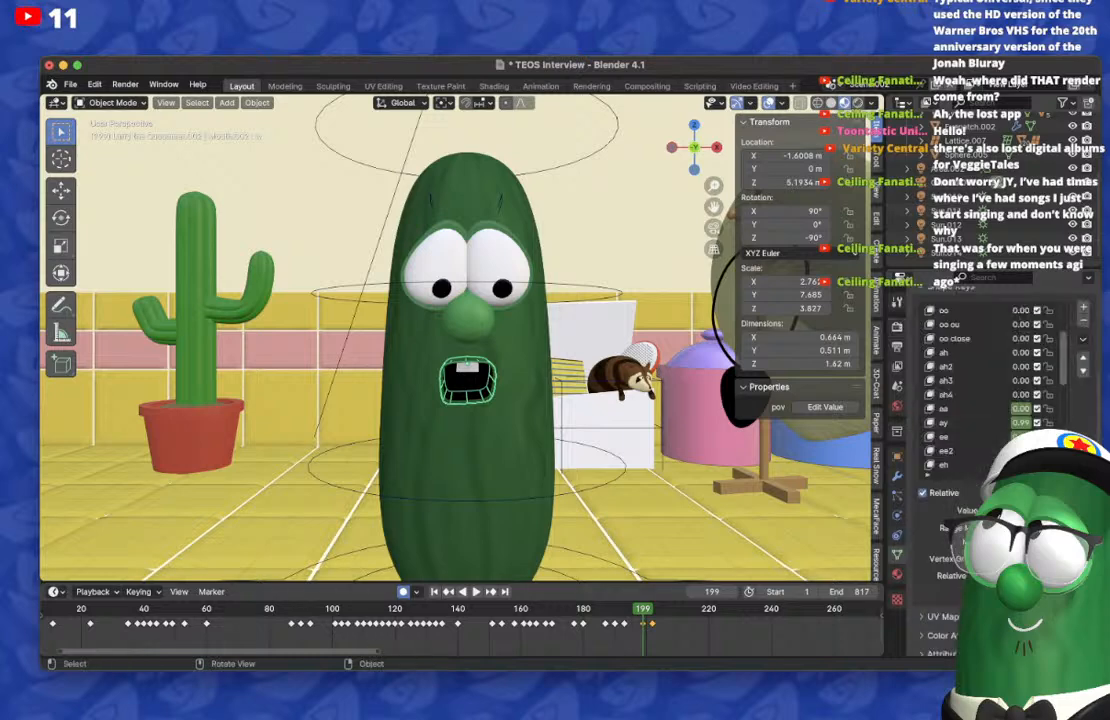
drag(1020, 422, 970, 422)
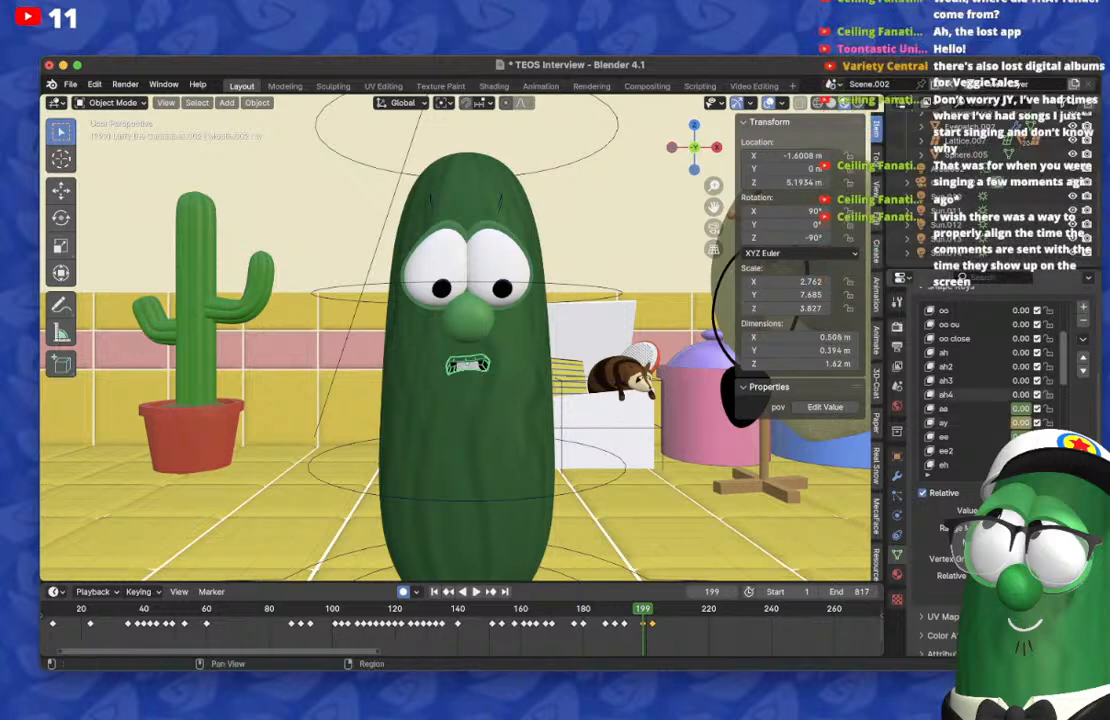
Step: Select the cucumber's rig, Larry_Rig.002, and set its armature to Pose Position
click(897, 327)
scroll(1000, 440, up, 5)
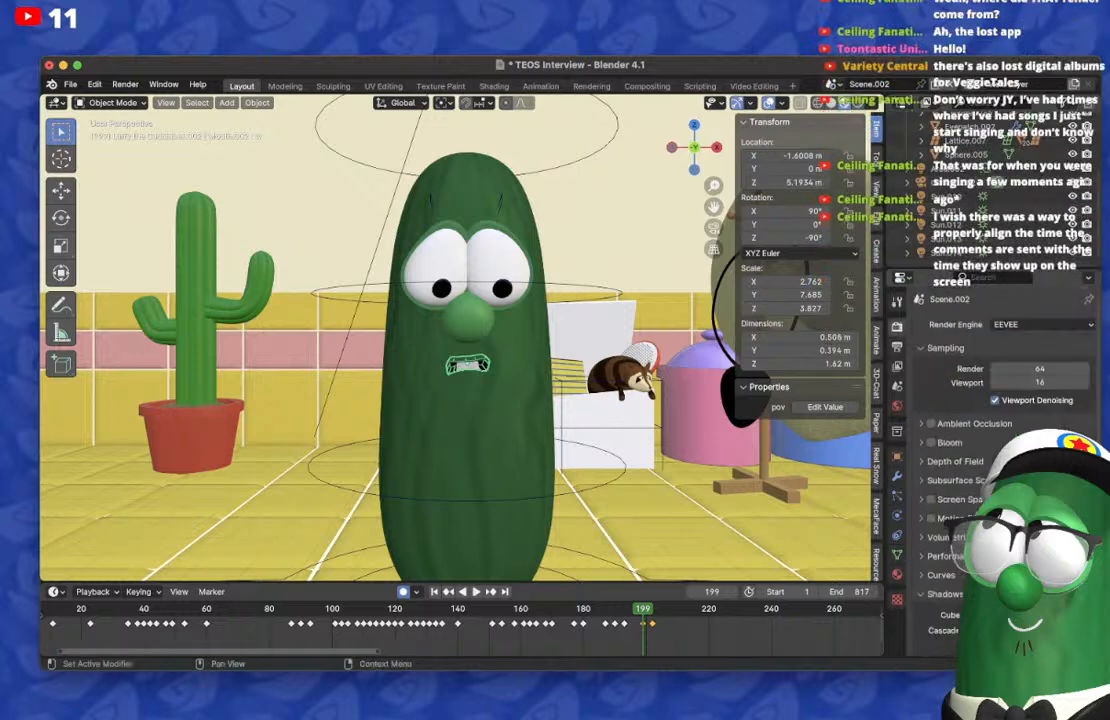
scroll(1000, 440, down, 5)
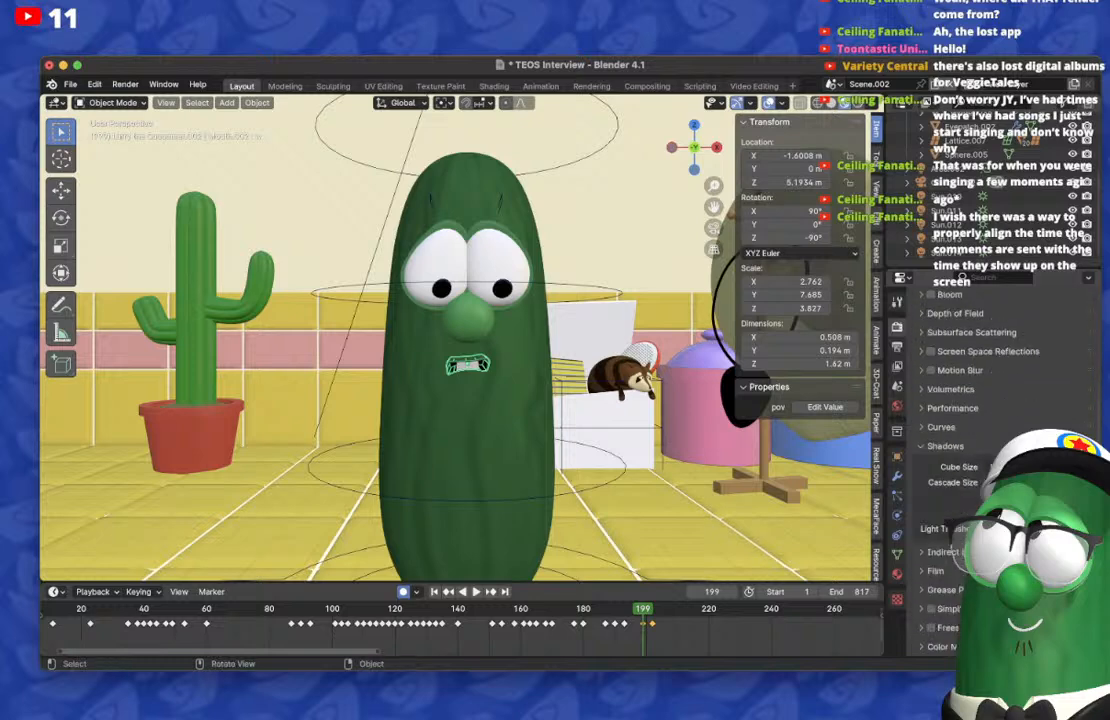
click(548, 496)
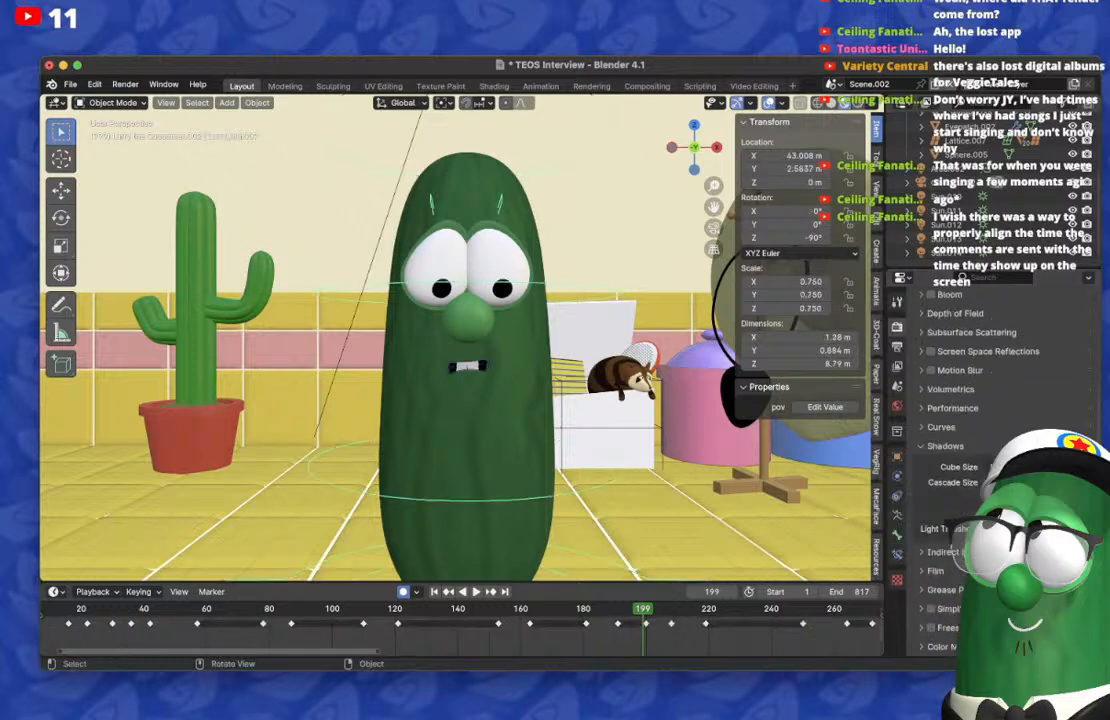
click(897, 516)
scroll(1000, 440, up, 5)
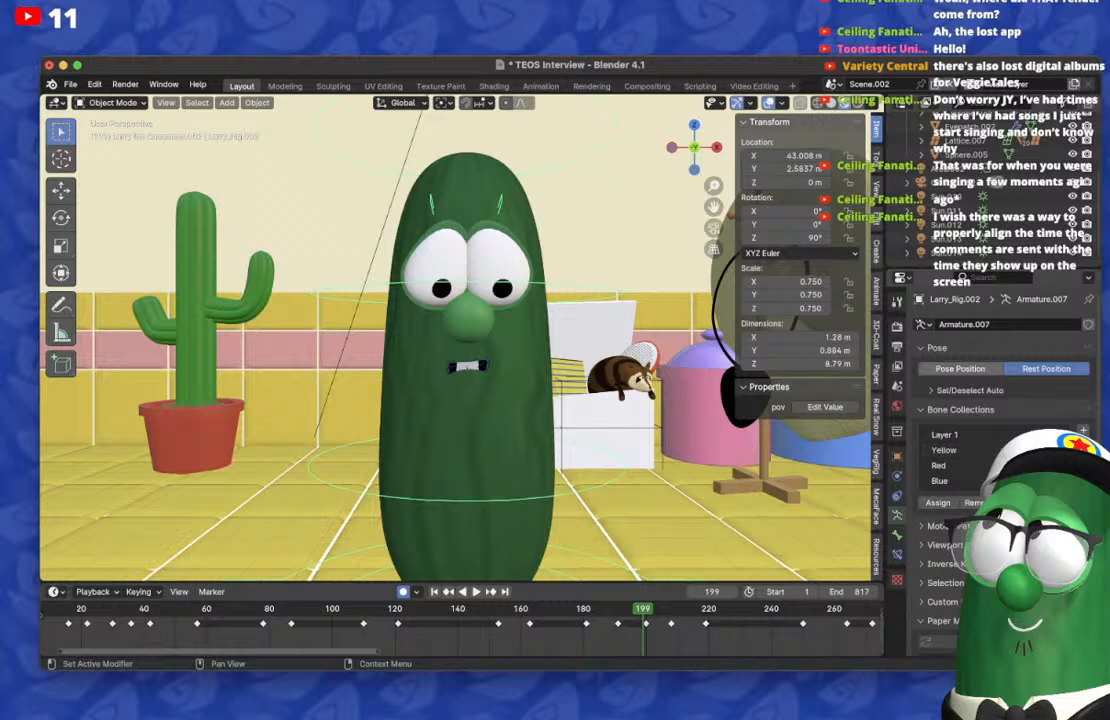
click(960, 368)
scroll(456, 345, down, 3)
scroll(980, 185, up, 5)
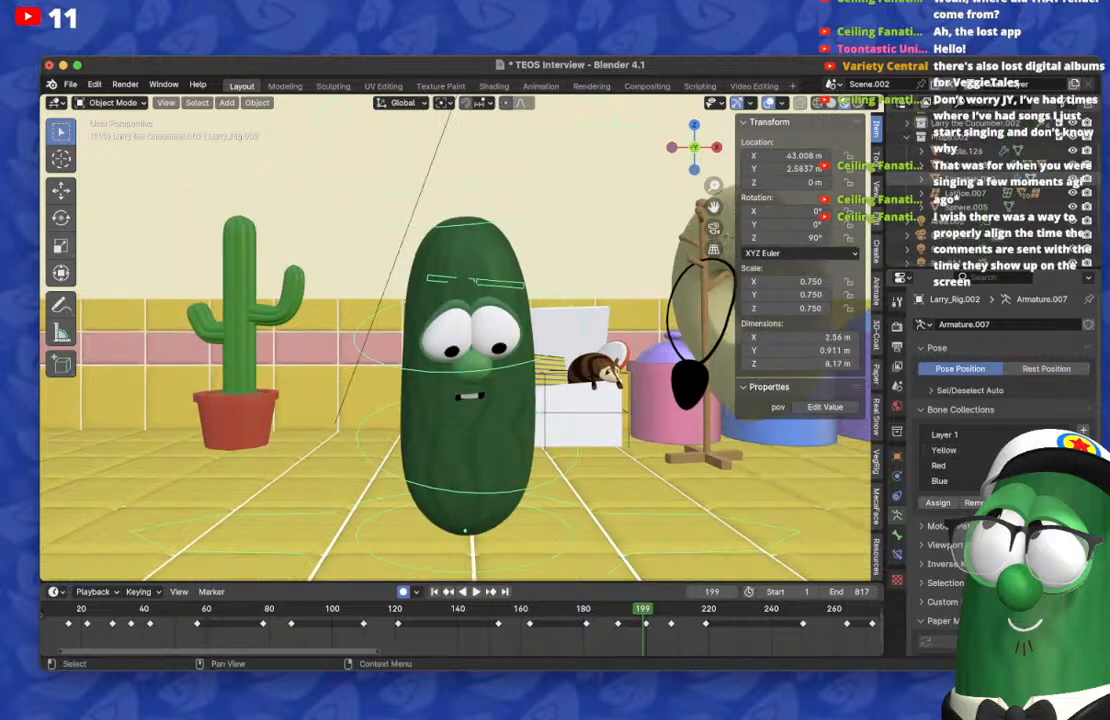
Step: Expand the Larry the Cucumber.002 collection and select the Mouth.002 object
click(907, 161)
scroll(985, 170, down, 5)
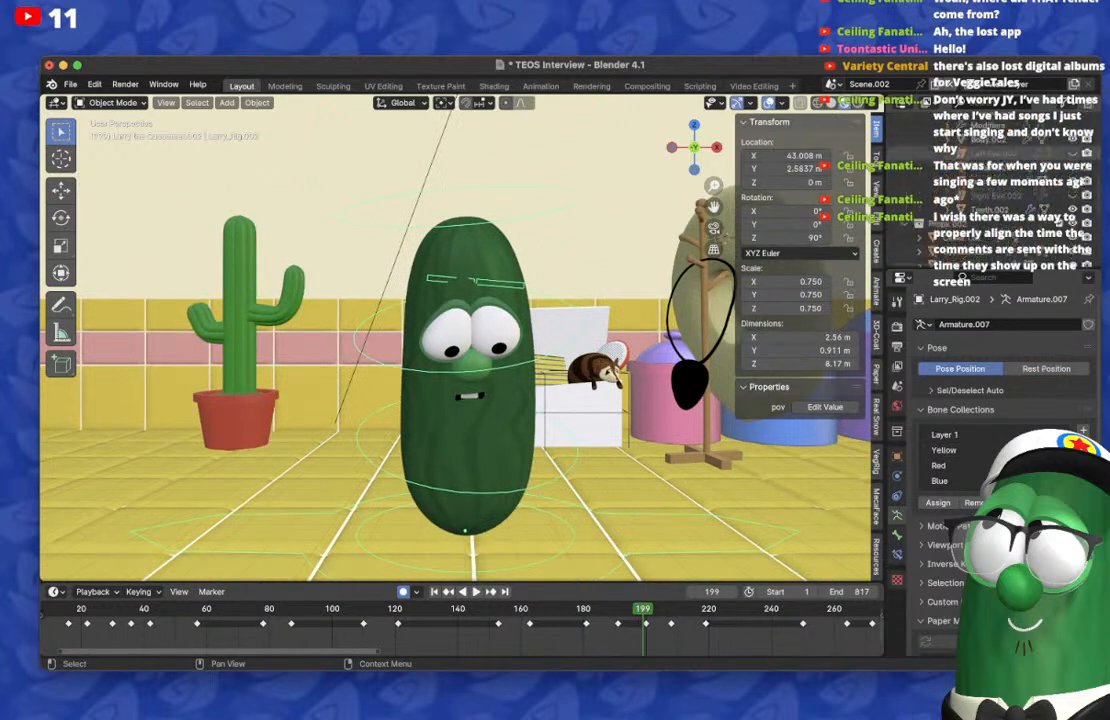
click(981, 169)
scroll(456, 345, up, 1)
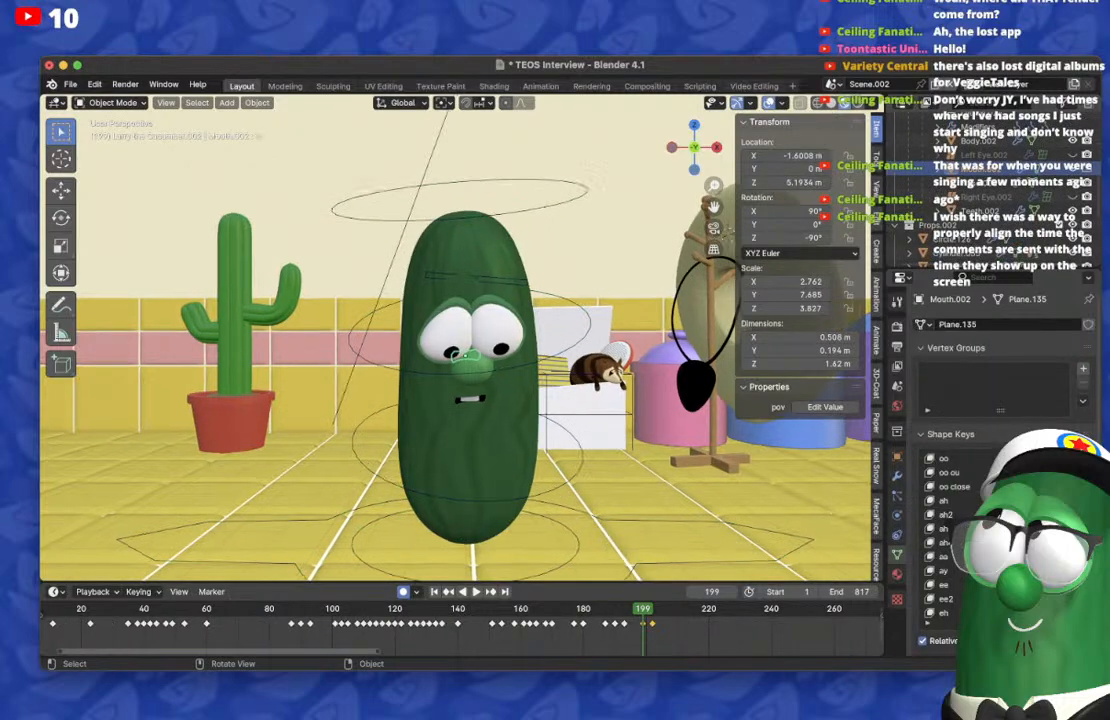
Step: View the cucumber's face through the scene camera with Mouth.002 selected and the overlays hidden
click(710, 236)
click(713, 229)
click(981, 169)
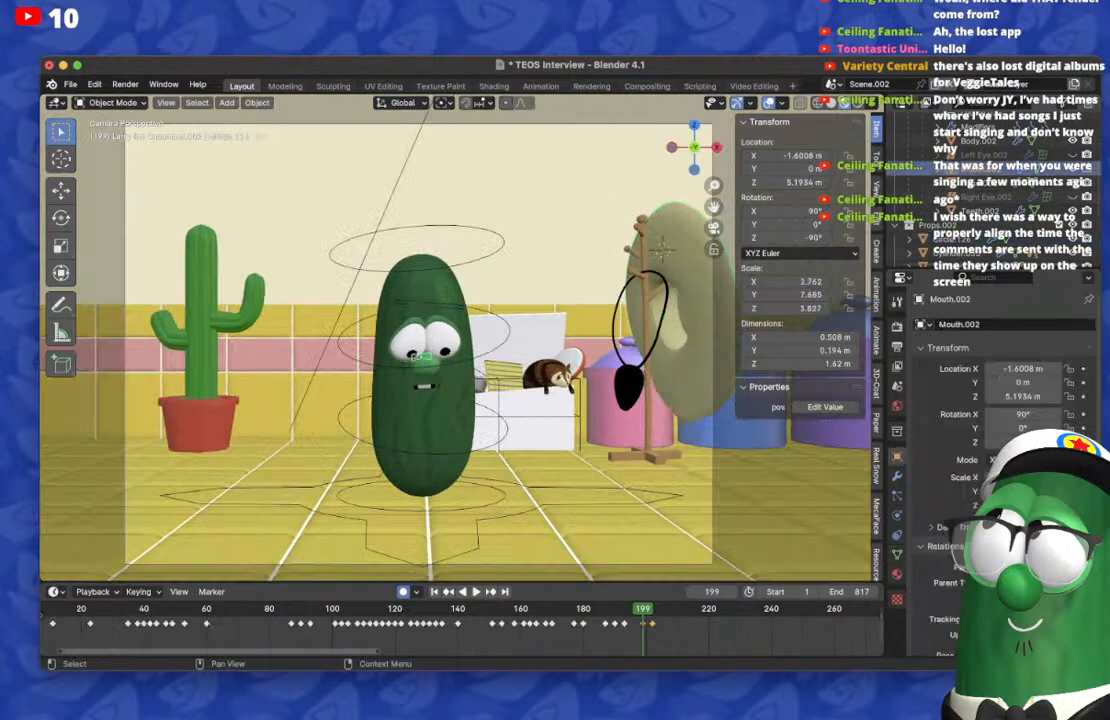
scroll(456, 345, up, 1)
scroll(430, 340, up, 6)
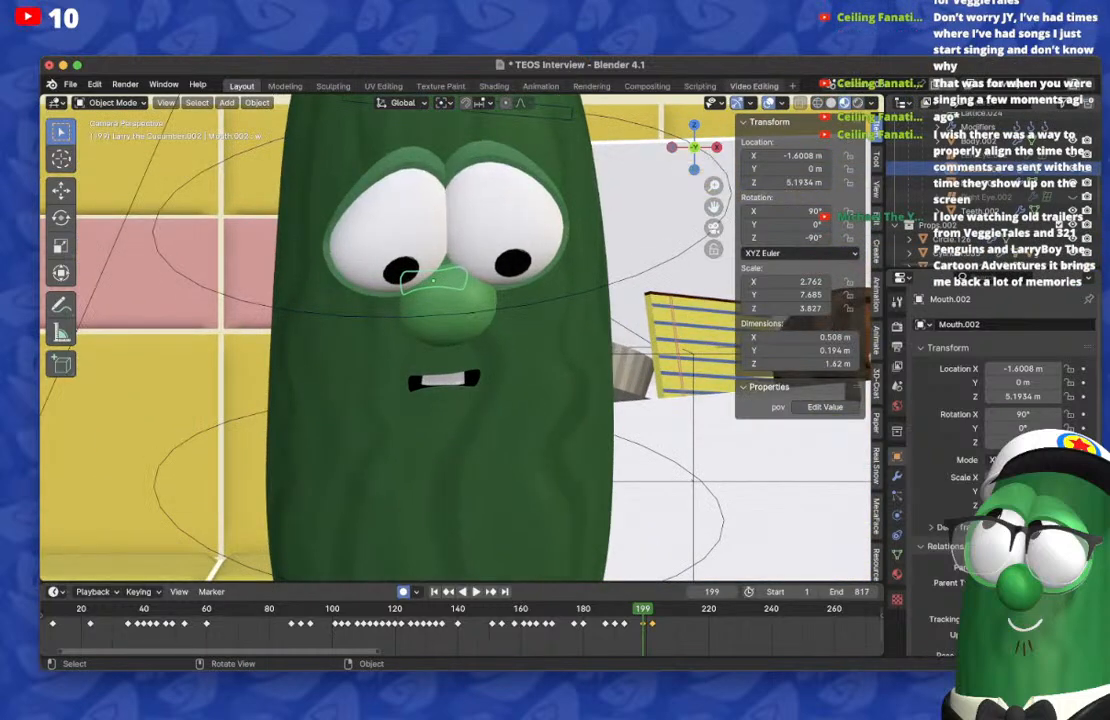
key(shift+alt+z)
key(super+Tab)
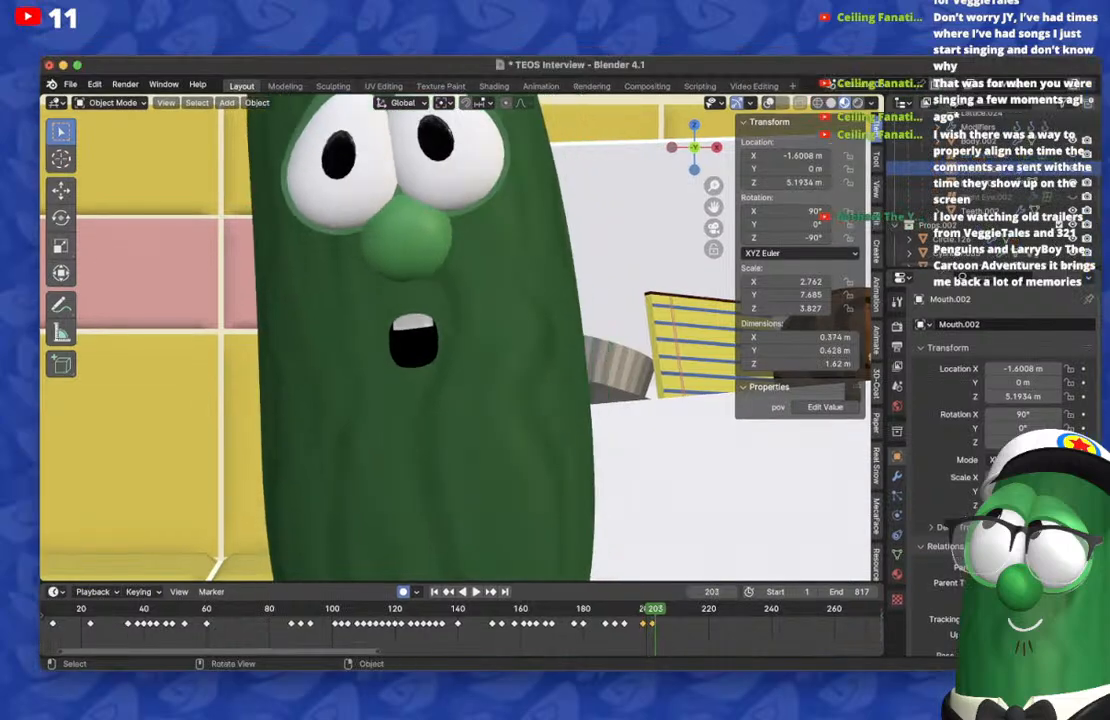
Step: On frame 204, keyframe the mouth's shape keys to a wider, flatter open mouth that shows the teeth
click(897, 553)
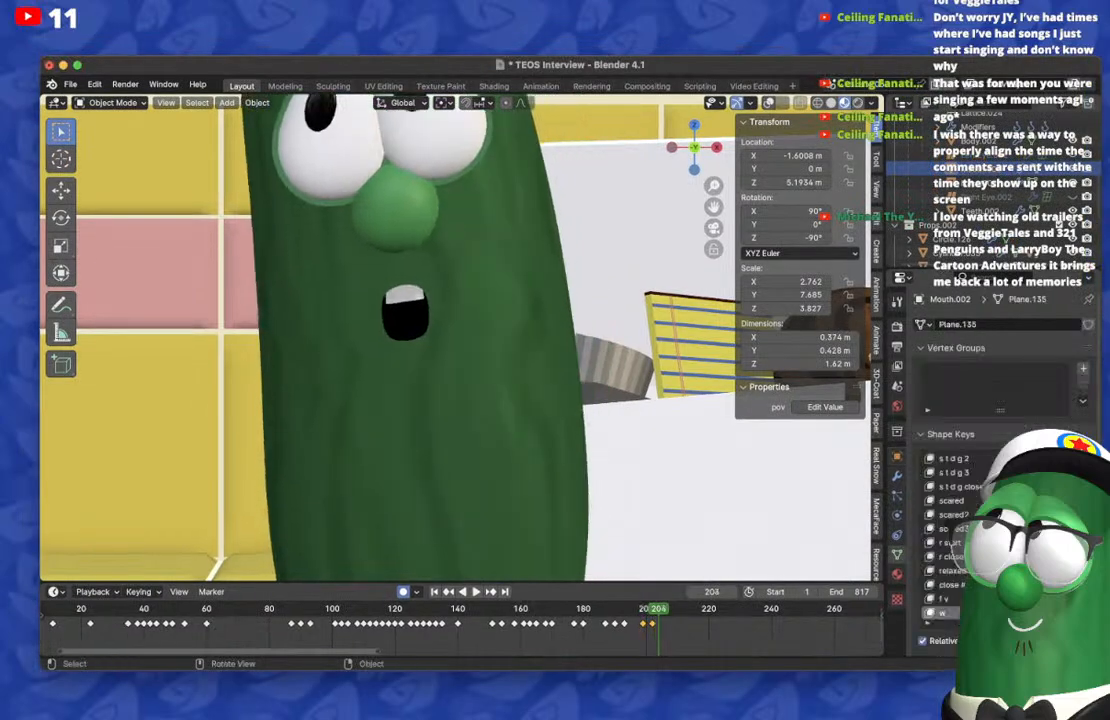
scroll(950, 530, up, 20)
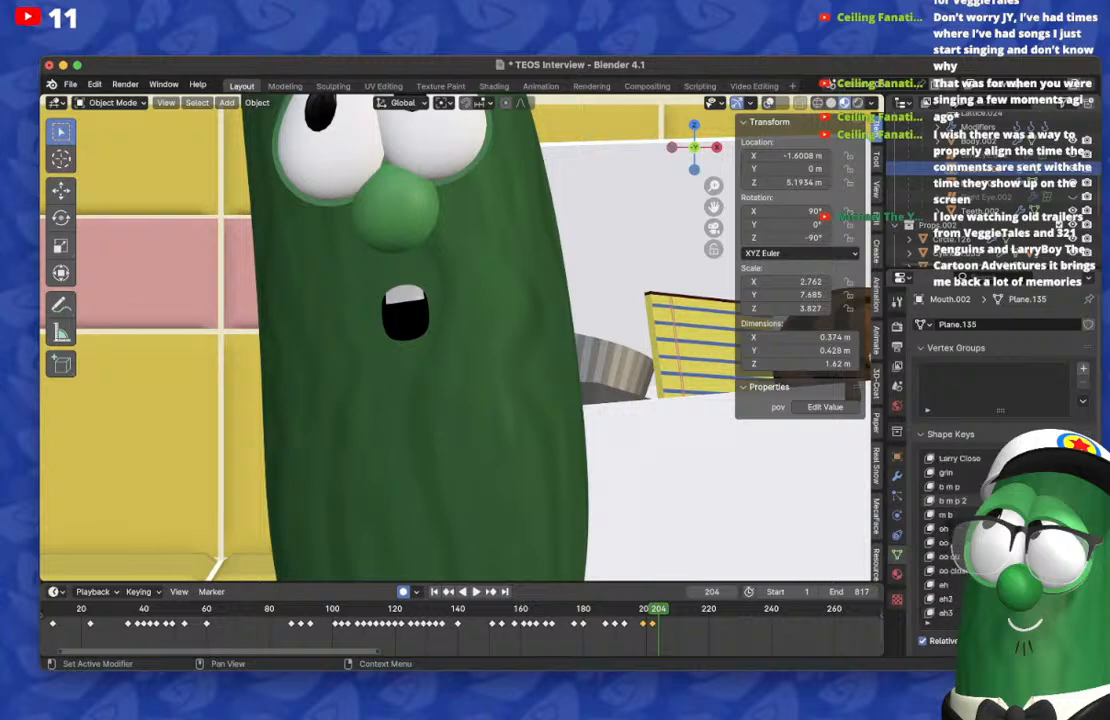
scroll(950, 530, down, 8)
drag(1045, 529, 1000, 529)
scroll(1000, 529, down, 5)
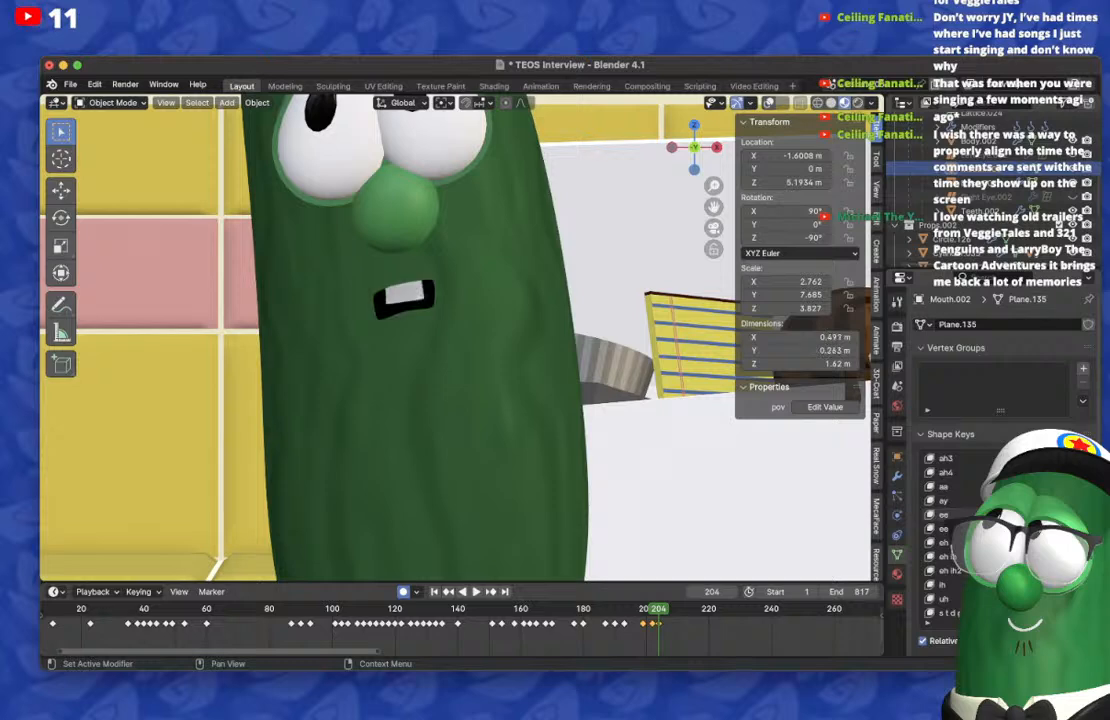
Step: Return to frame 202 and open the output properties of Scene.002
key(Left)
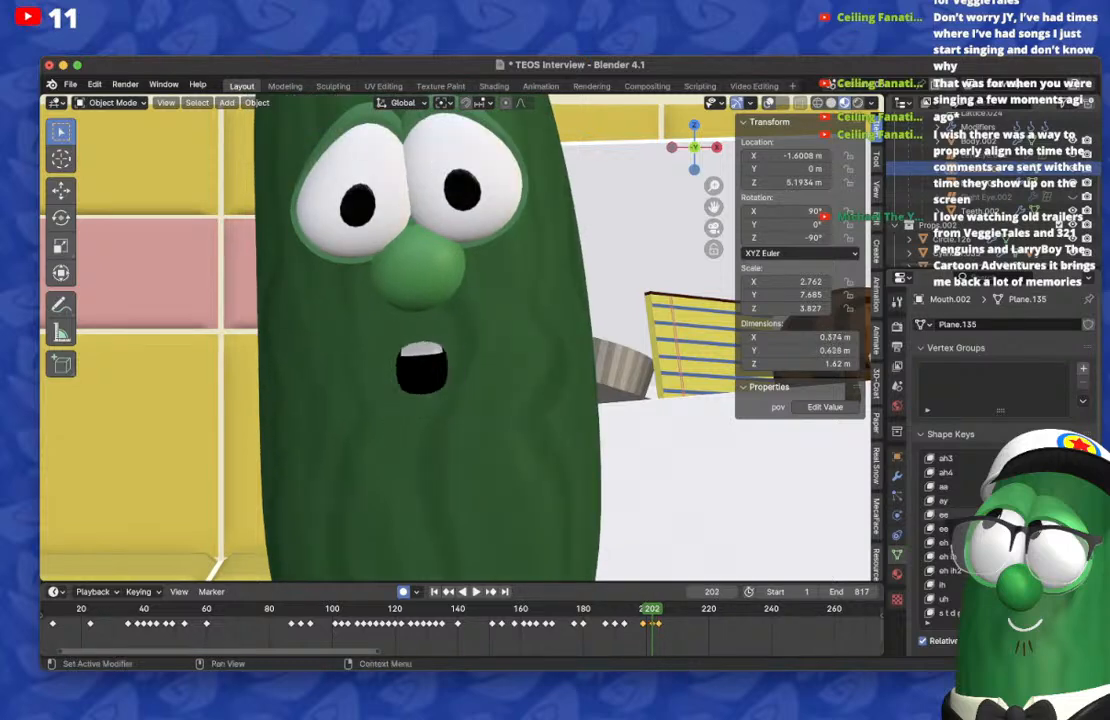
click(897, 327)
click(897, 346)
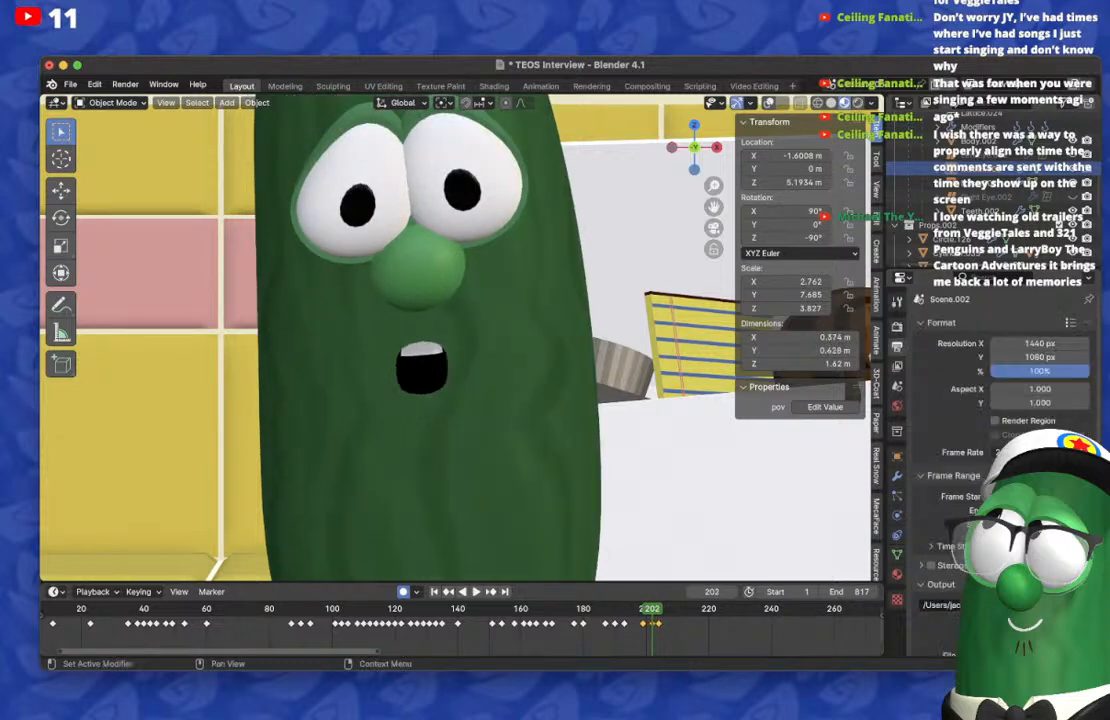
Step: On frame 206, reset the shape keys of Mouth.002 and keyframe a narrow s t d g shape that shows the teeth
click(897, 554)
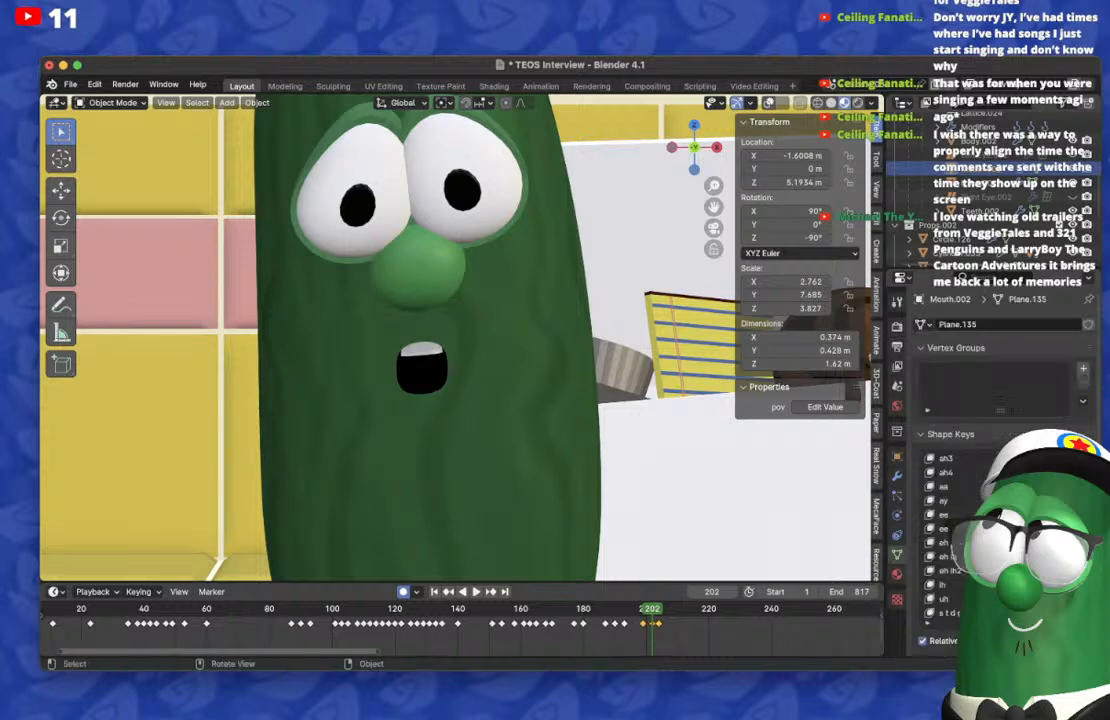
key(Right)
key(Right)
key(Right)
key(Right)
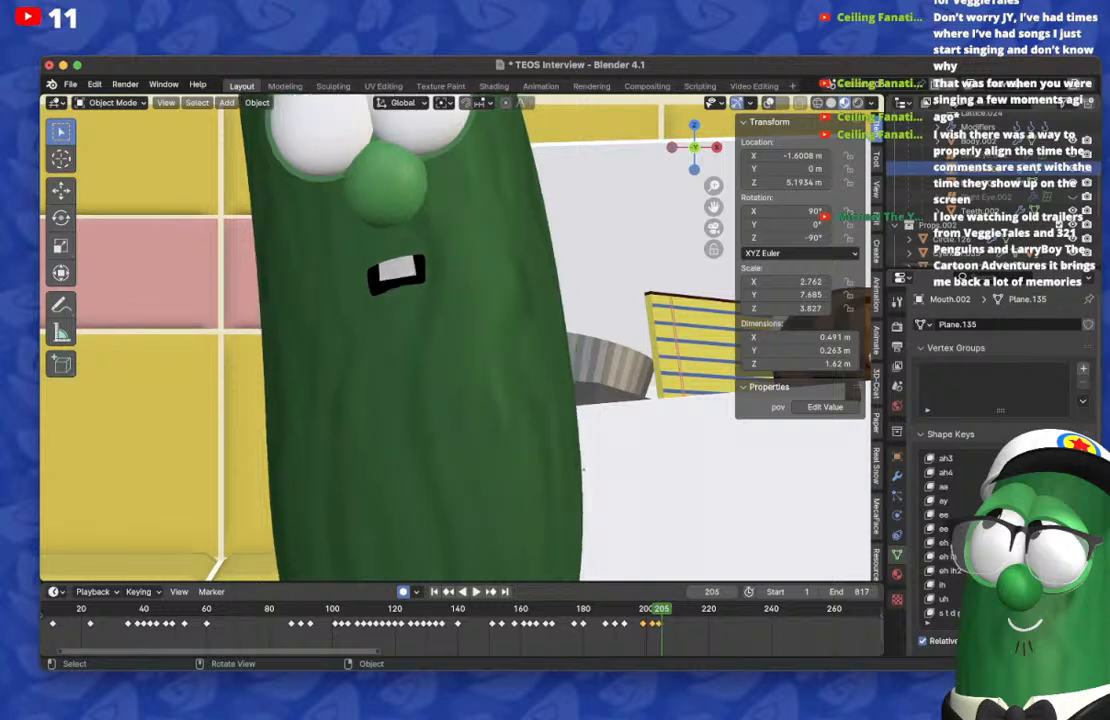
key(BackSpace)
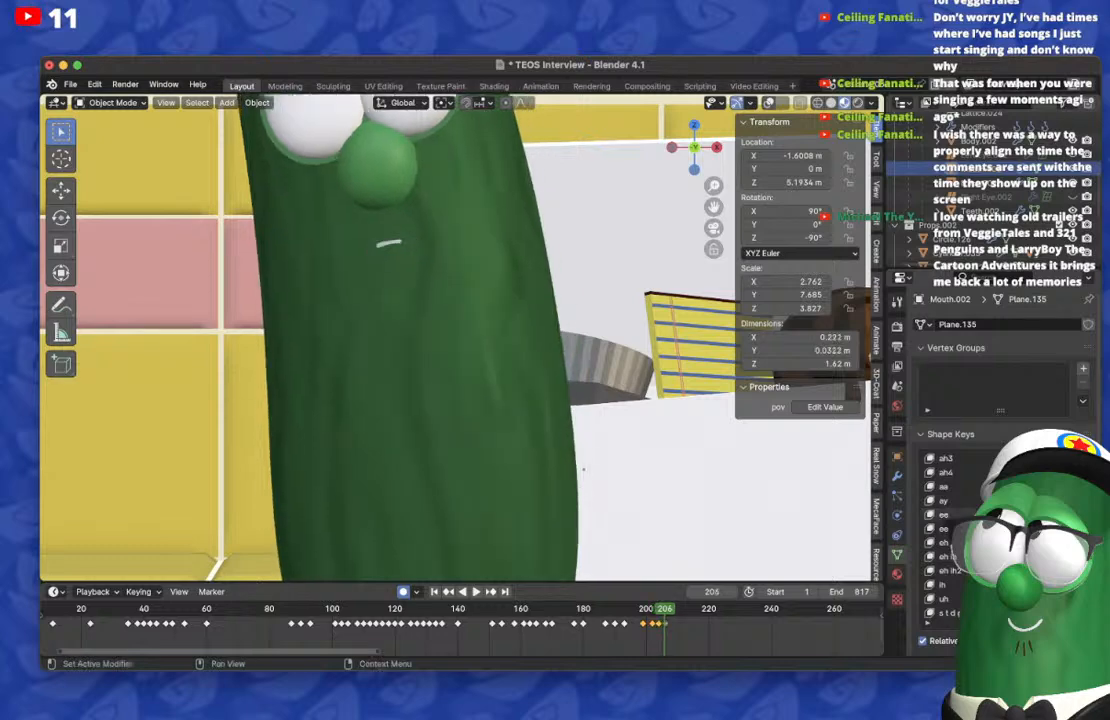
scroll(996, 529, down, 8)
scroll(996, 529, down, 3)
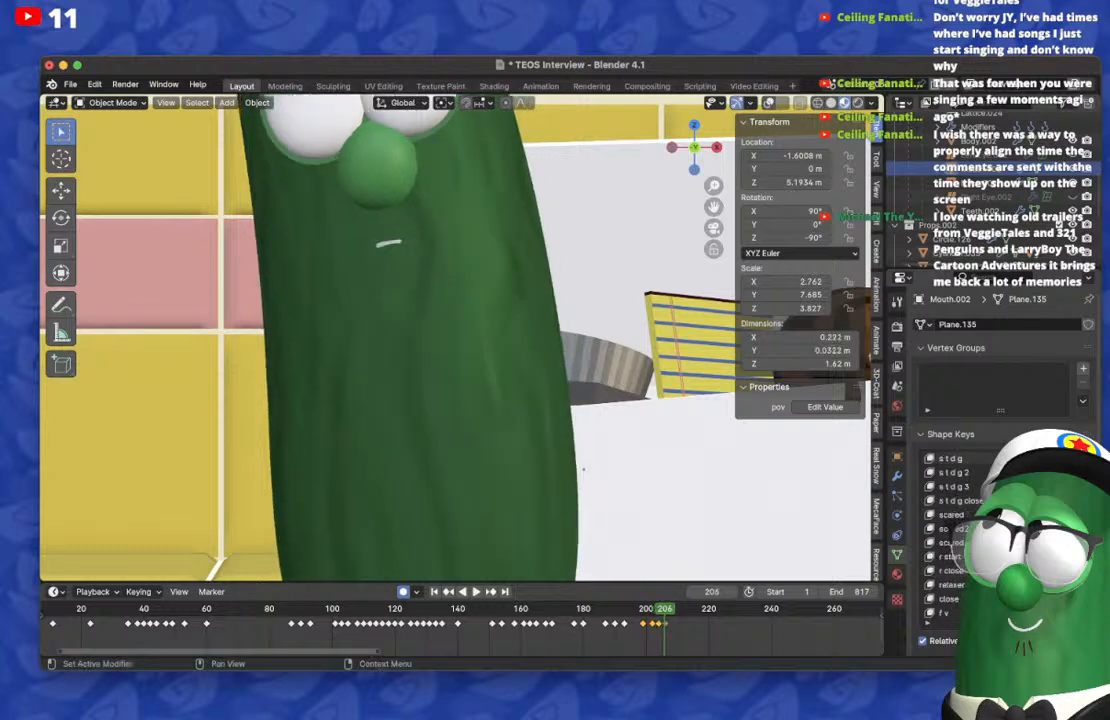
drag(1044, 472, 1078, 472)
Step: Go back to frame 202 and play the mouth animation from there to check the new keyframes
click(659, 609)
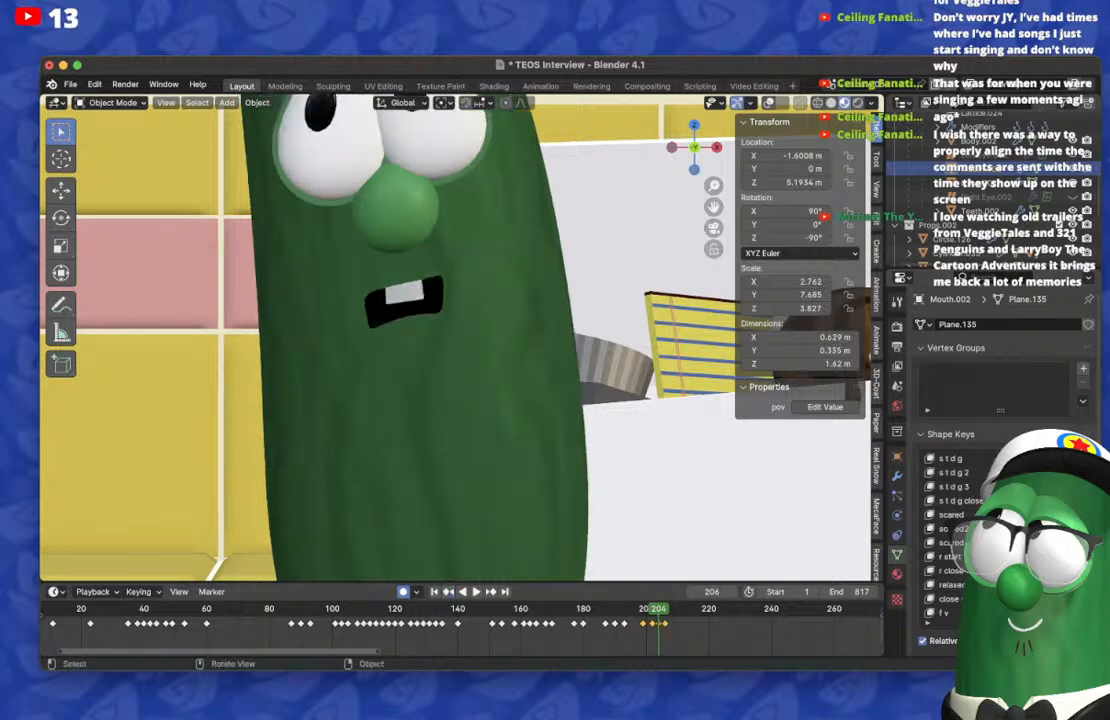
key(Left)
key(Left)
key(Left)
key(Left)
key(Left)
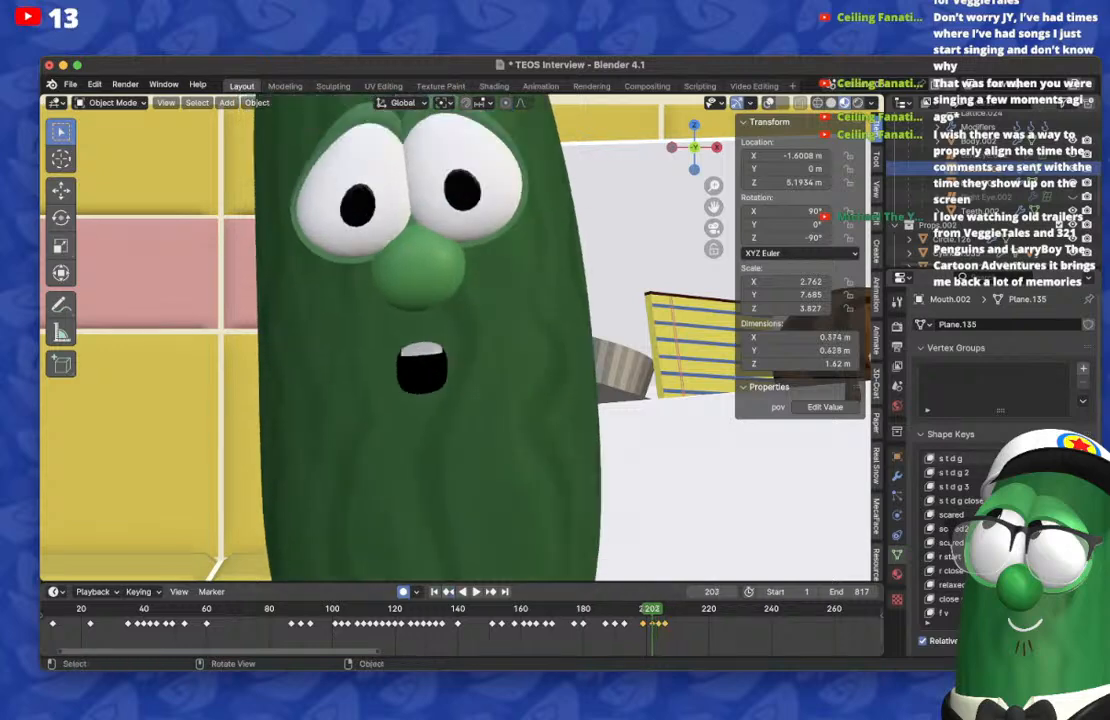
key(space)
key(space)
Step: On frame 208, lower the grin shape key to bend the mouth into a frown, and check it on frame 206
key(Right)
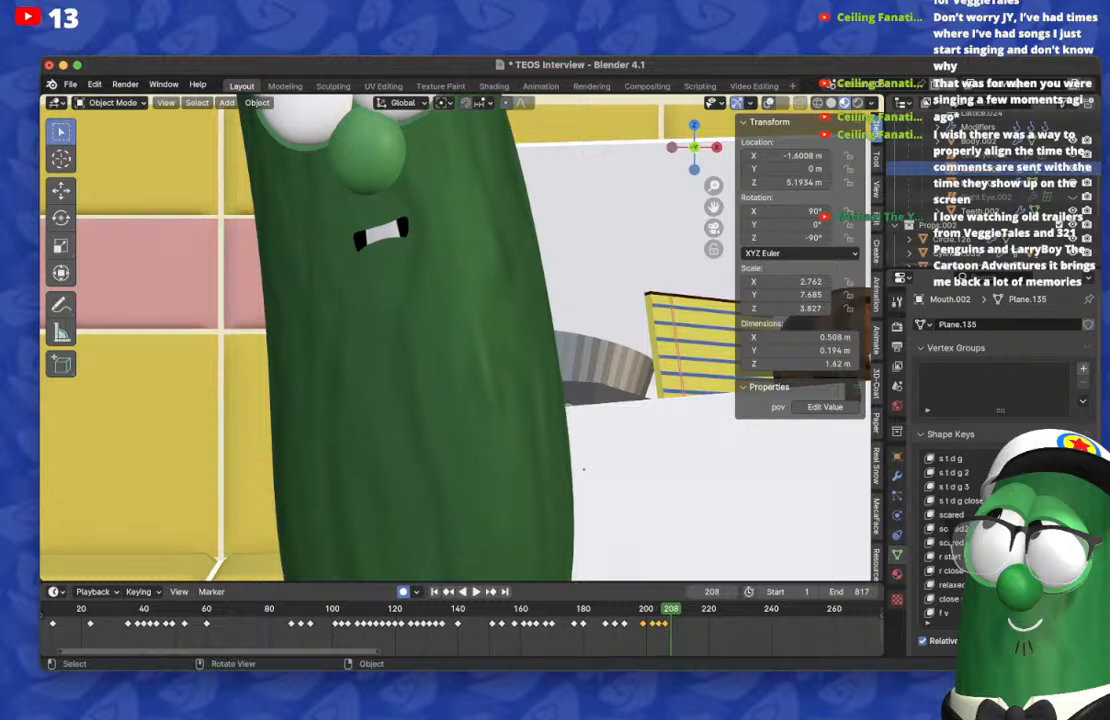
scroll(996, 535, up, 18)
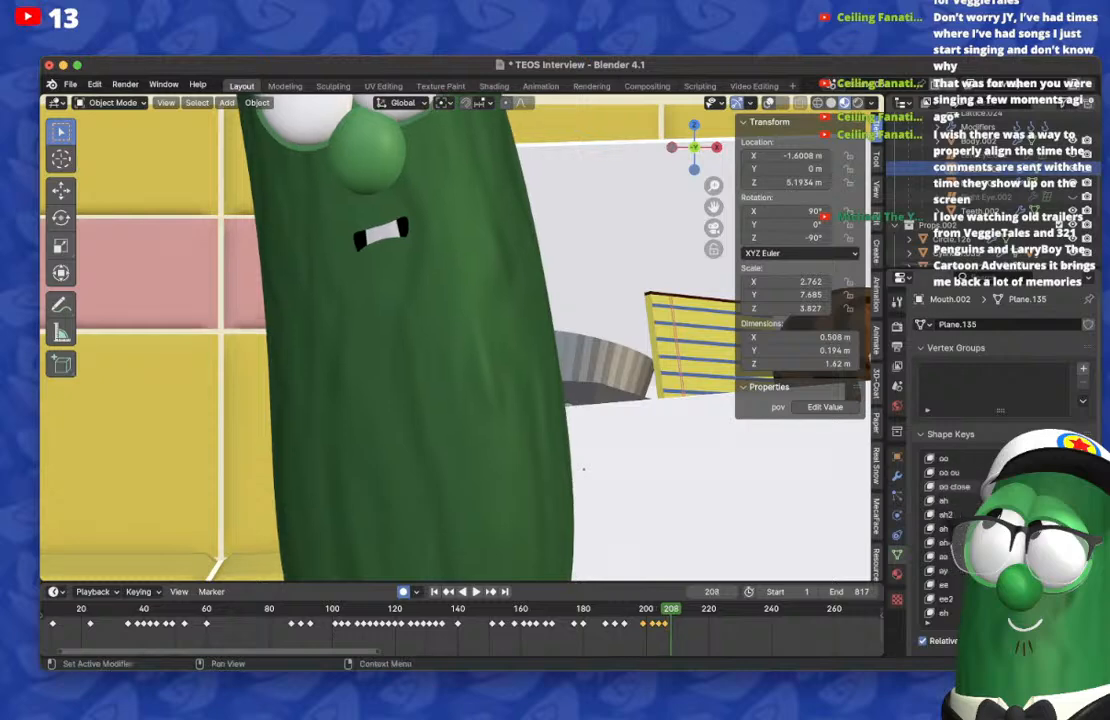
drag(1058, 487, 1018, 487)
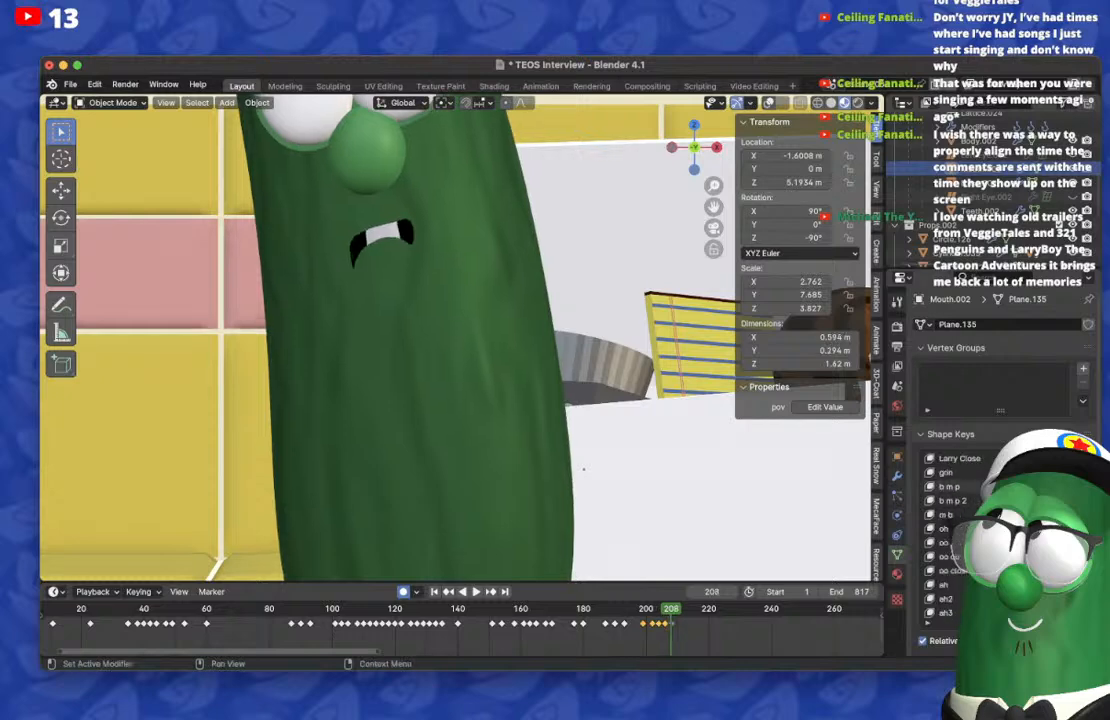
key(Left)
key(Left)
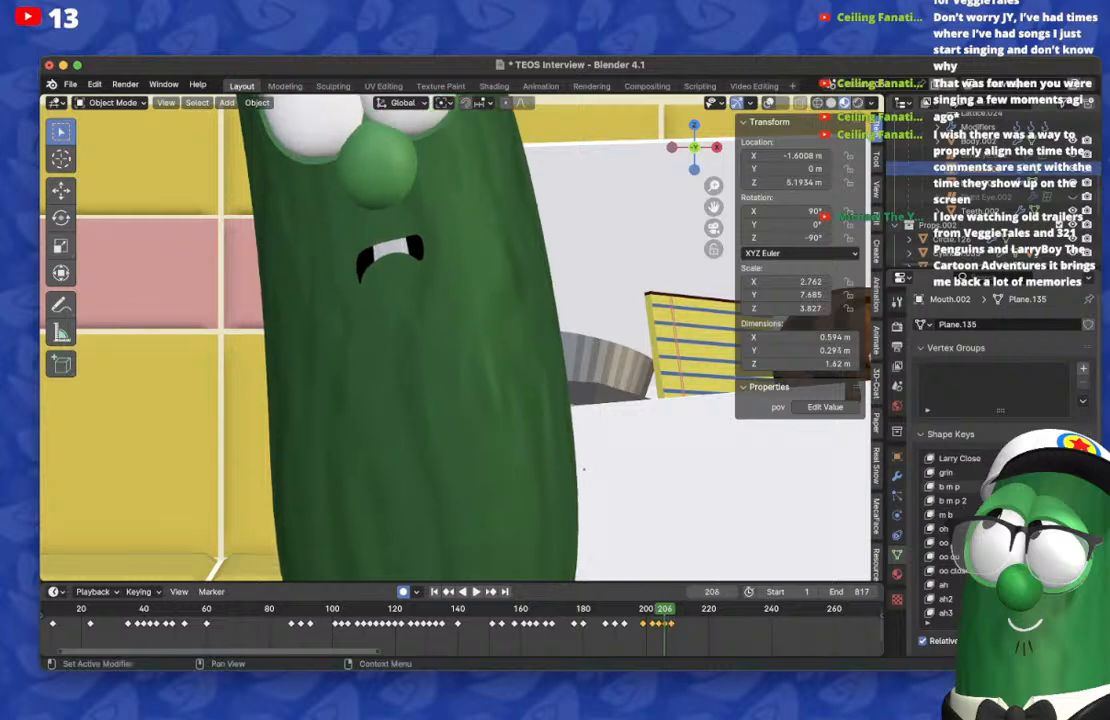
Step: On frame 208, reduce the s t d g shape key to close the mouth into a small frown without teeth
key(Right)
key(Right)
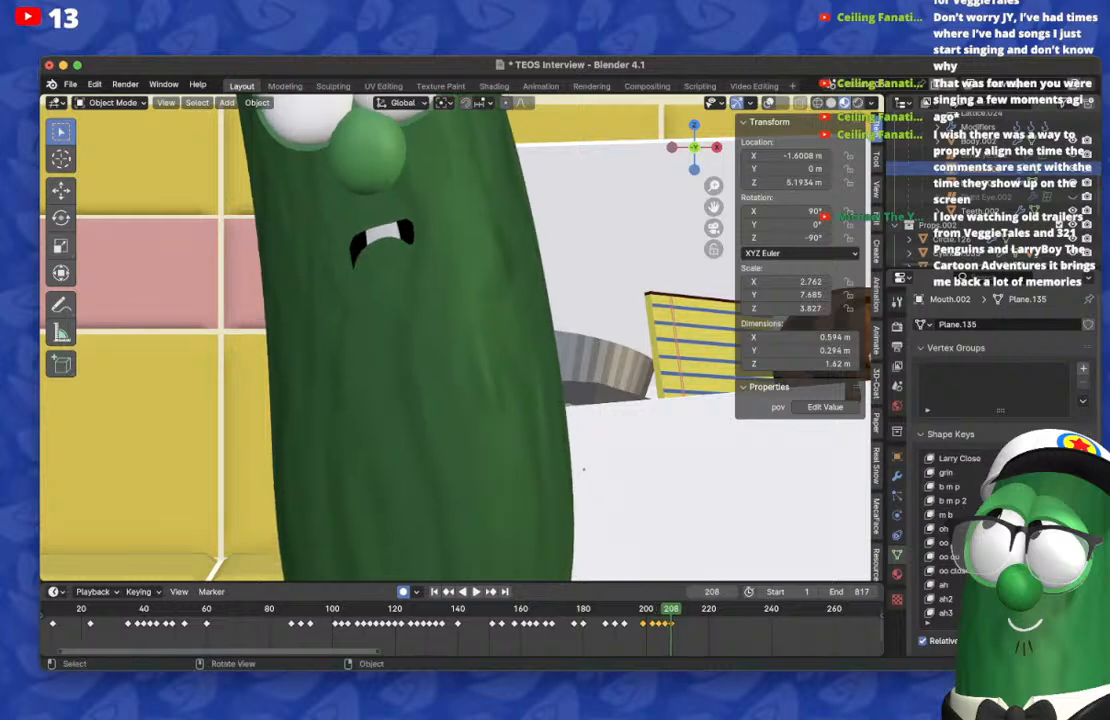
scroll(996, 535, down, 5)
scroll(960, 535, down, 10)
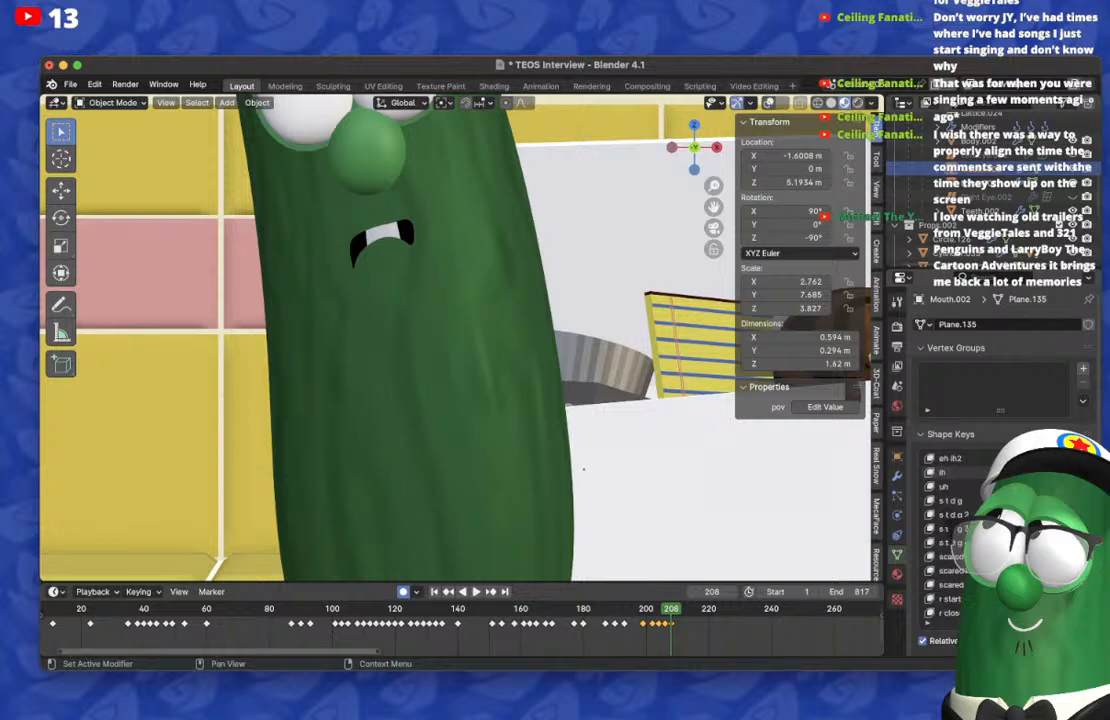
drag(1050, 529, 1010, 529)
shift+middle_drag(600, 350, 615, 445)
scroll(615, 445, down, 1)
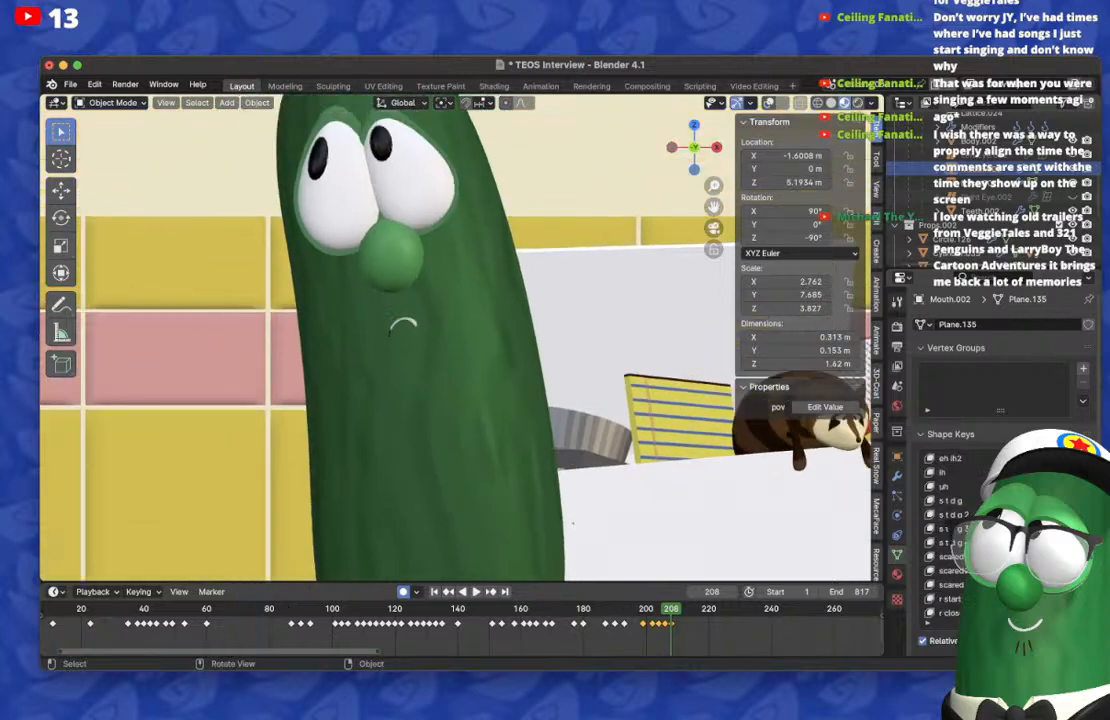
Step: Step between frames 207 and 210 to compare the closed frown with the head movement
key(Left)
key(Right)
key(Right)
key(Right)
key(Right)
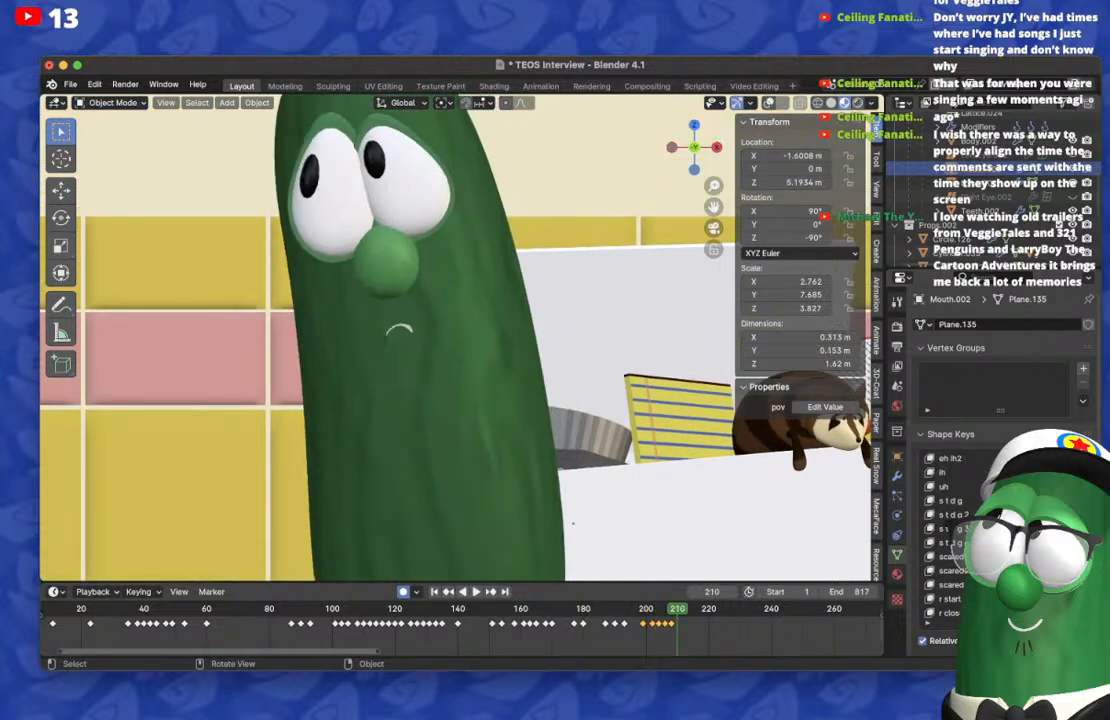
key(Left)
key(Left)
key(Left)
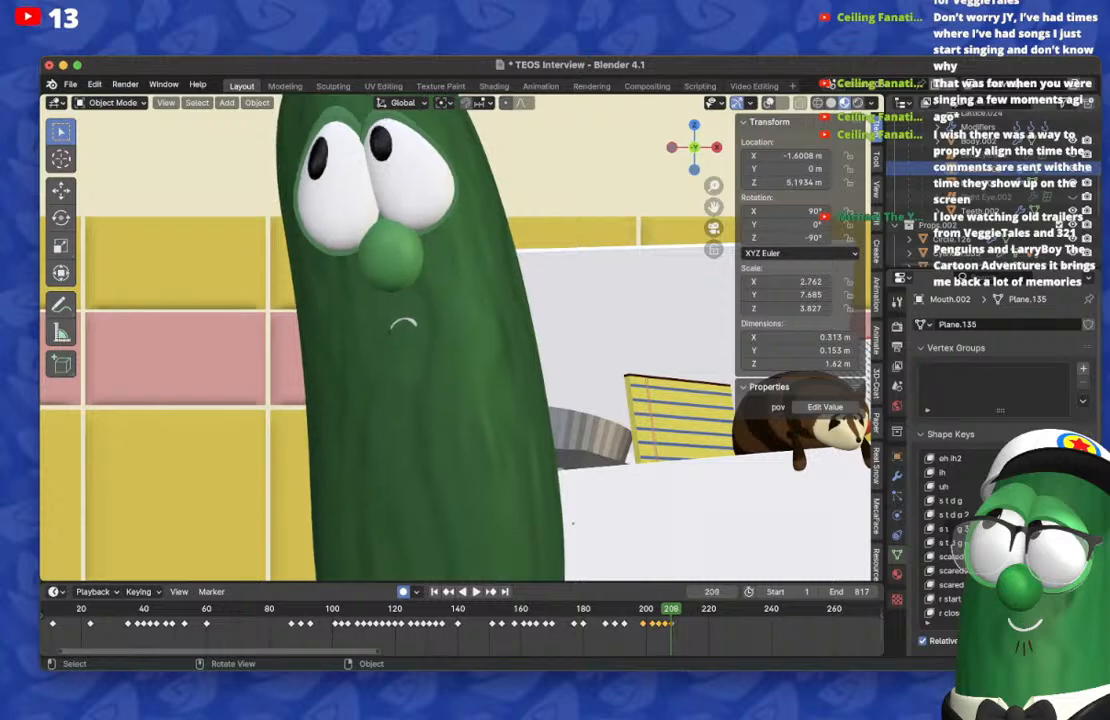
Step: On frame 210, bring the grin shape key back to neutral and raise the w shape key for a narrow open mouth
key(Right)
key(Right)
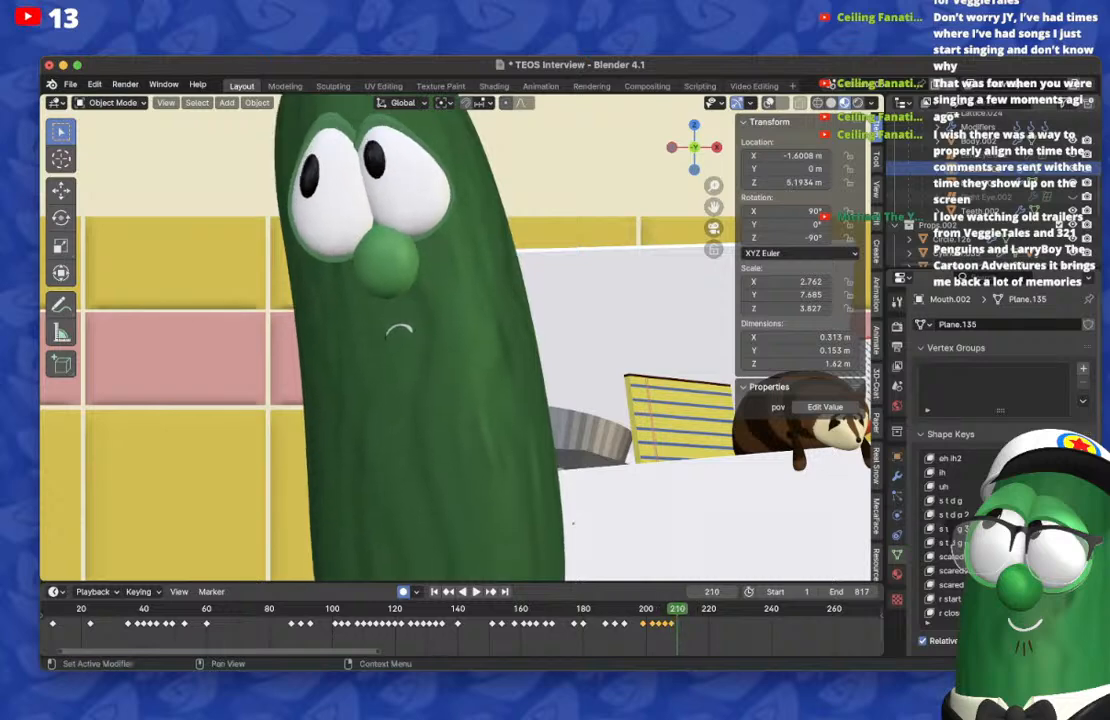
scroll(1000, 530, down, 2)
scroll(1000, 530, up, 16)
scroll(1000, 530, up, 5)
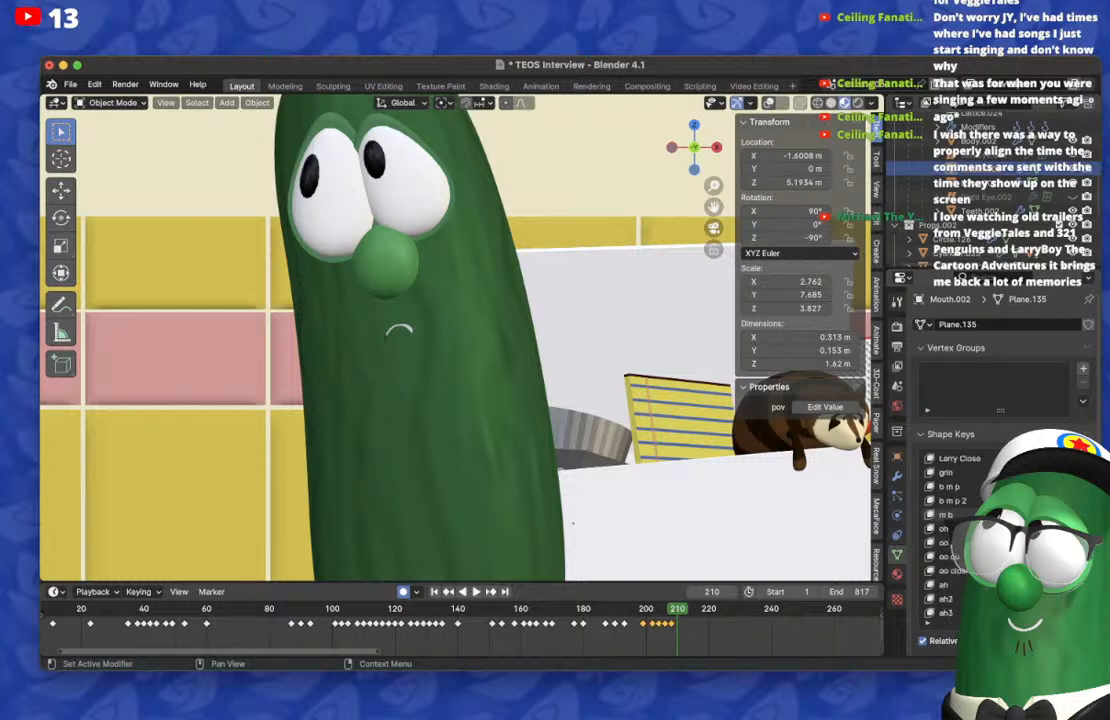
drag(1045, 472, 1060, 472)
scroll(1000, 530, down, 8)
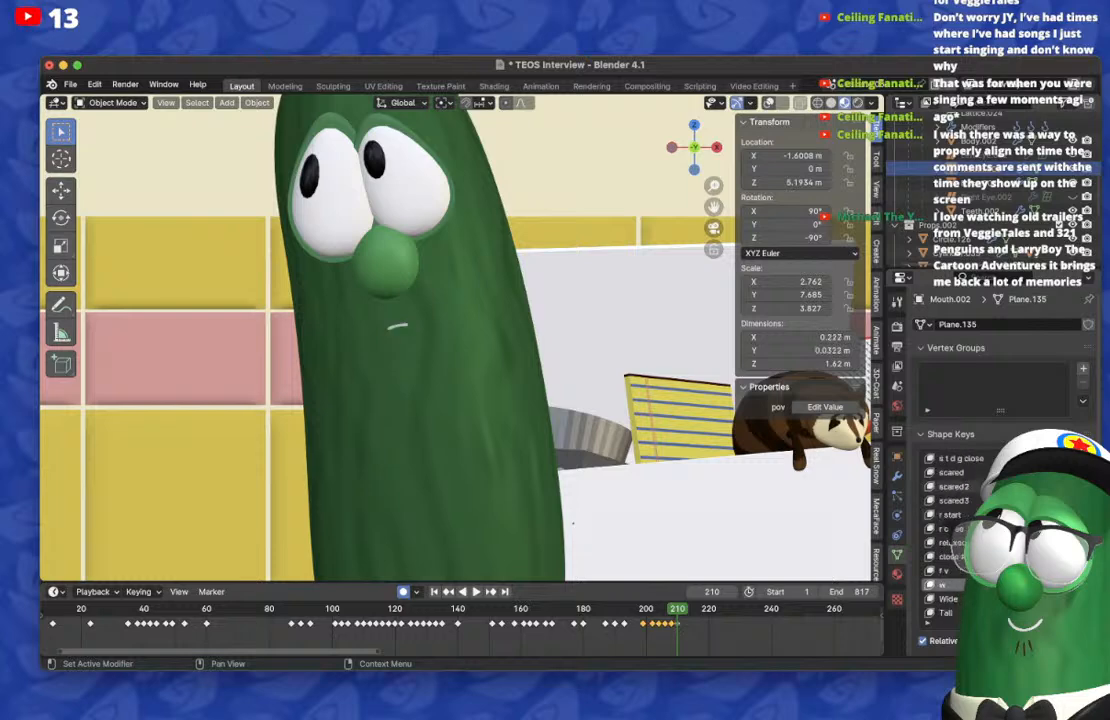
drag(1045, 585, 1065, 585)
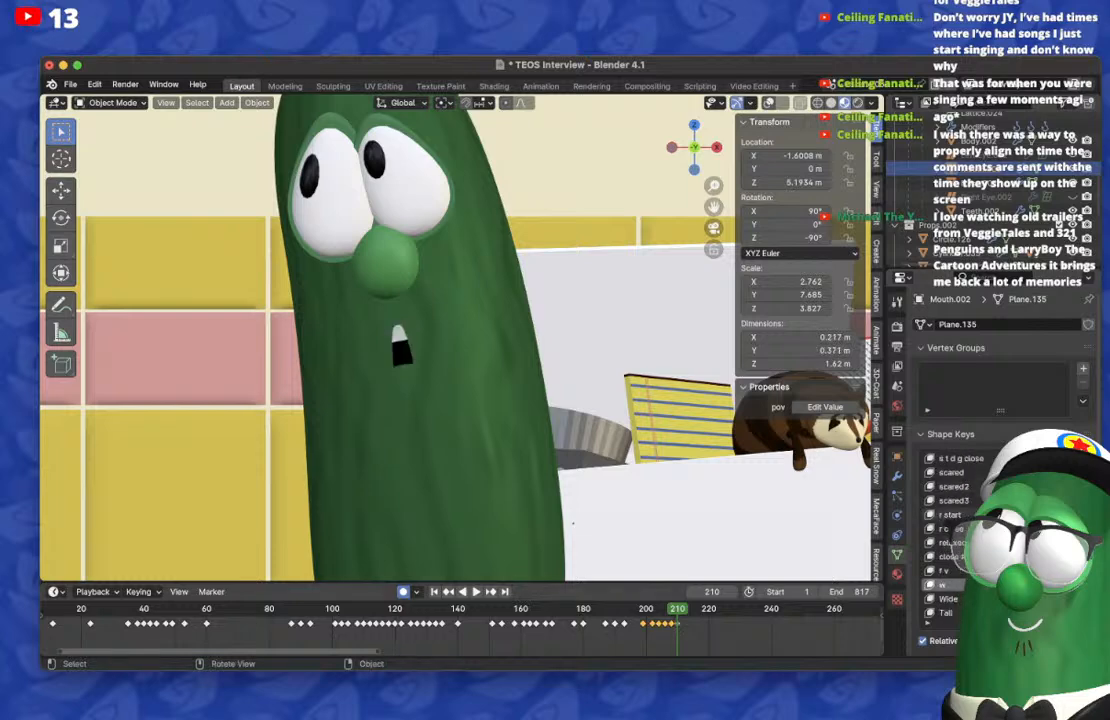
Step: On frame 208, clear the w shape key, and check the transition between frames 207 and 210
click(671, 609)
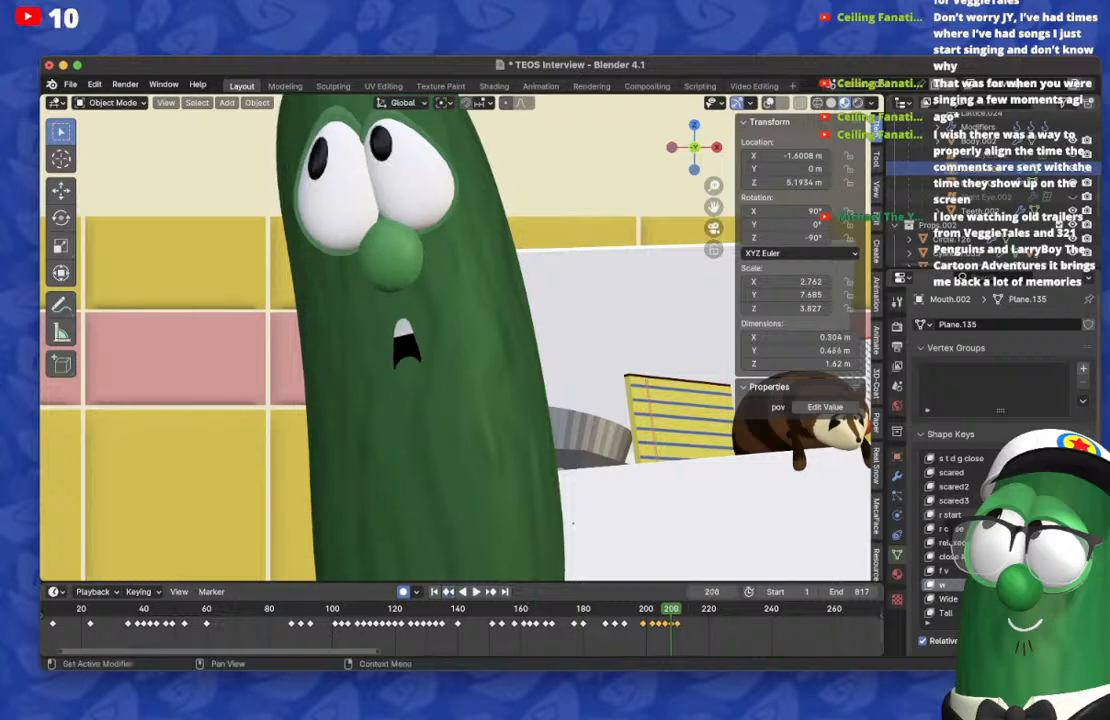
drag(1062, 585, 1035, 585)
key(Right)
key(Right)
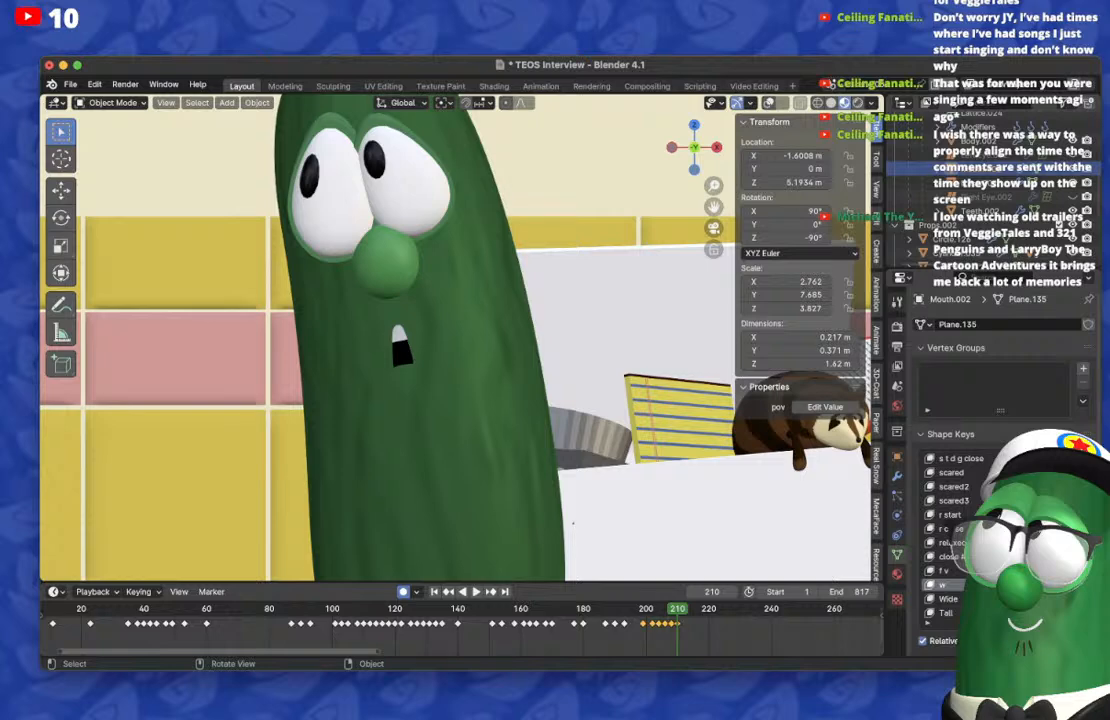
key(Left)
key(Left)
key(Left)
key(Left)
Step: On frame 213, reset the w shape and keyframe a narrow s t d g mouth that shows the teeth
key(Right)
key(Right)
key(Right)
key(Right)
key(Right)
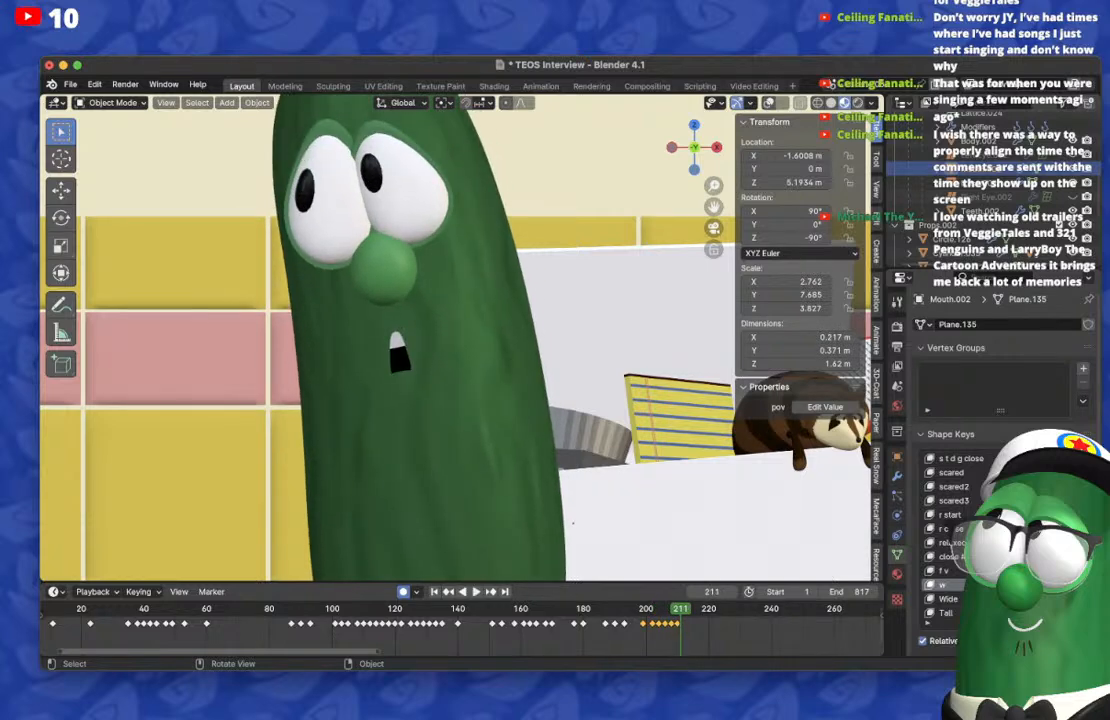
key(Right)
key(Right)
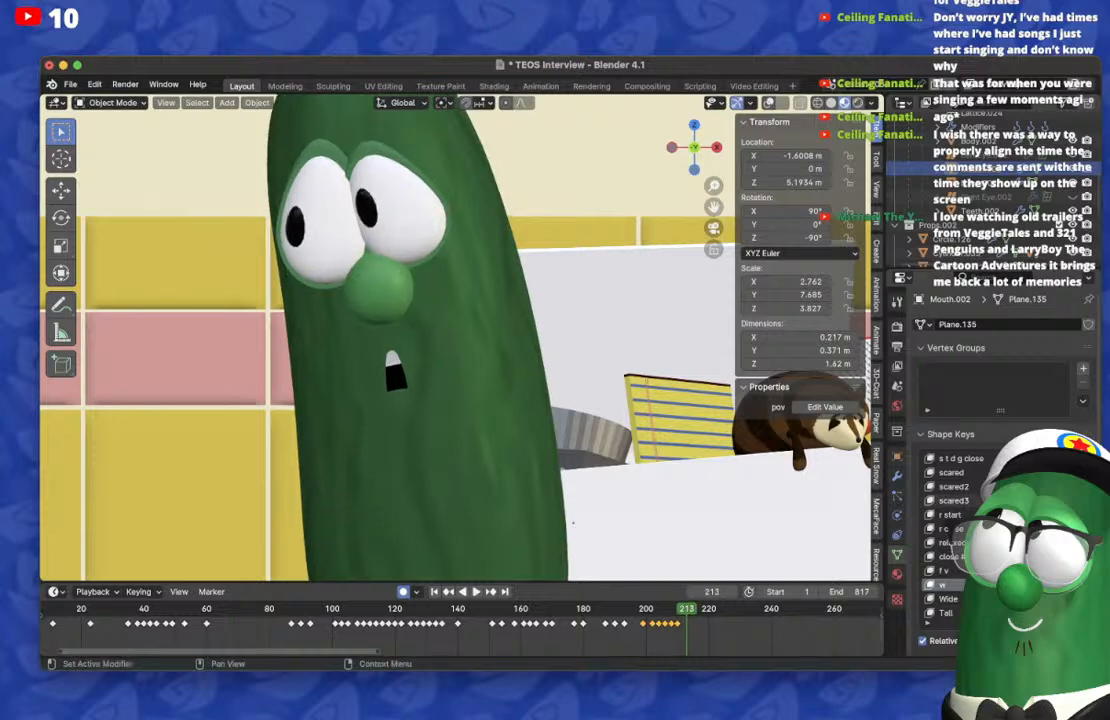
key(BackSpace)
scroll(945, 536, up, 10)
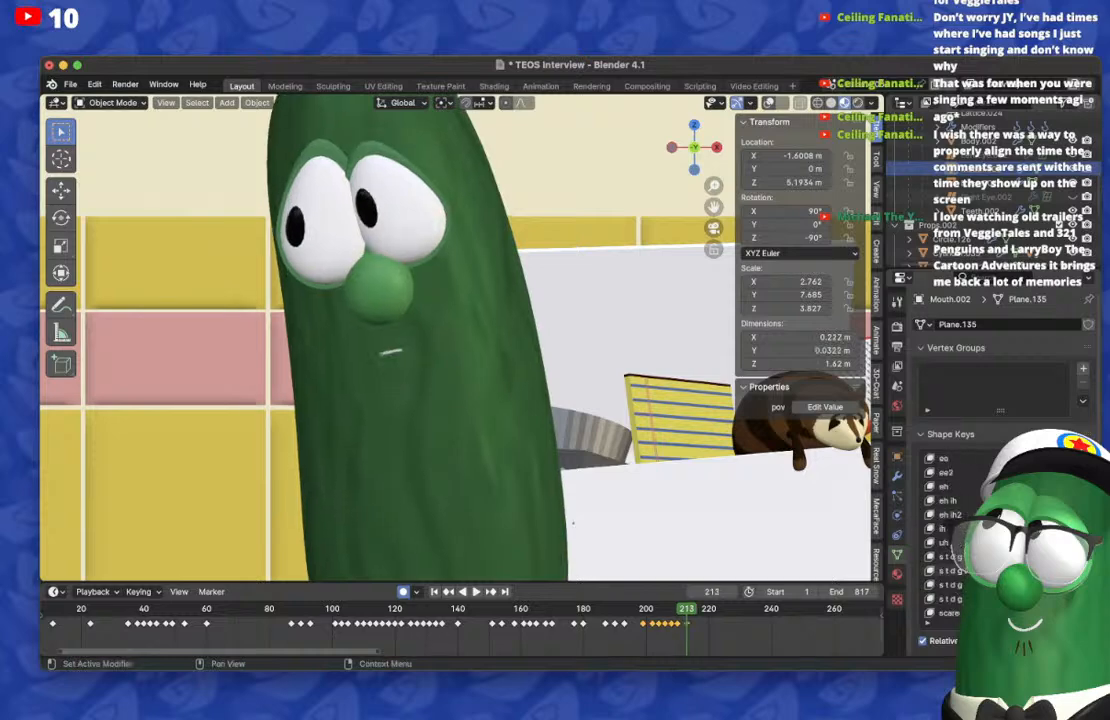
Step: On frame 210, reset the s t d g shape key so that only the narrow w mouth remains
key(Left)
key(Left)
key(Left)
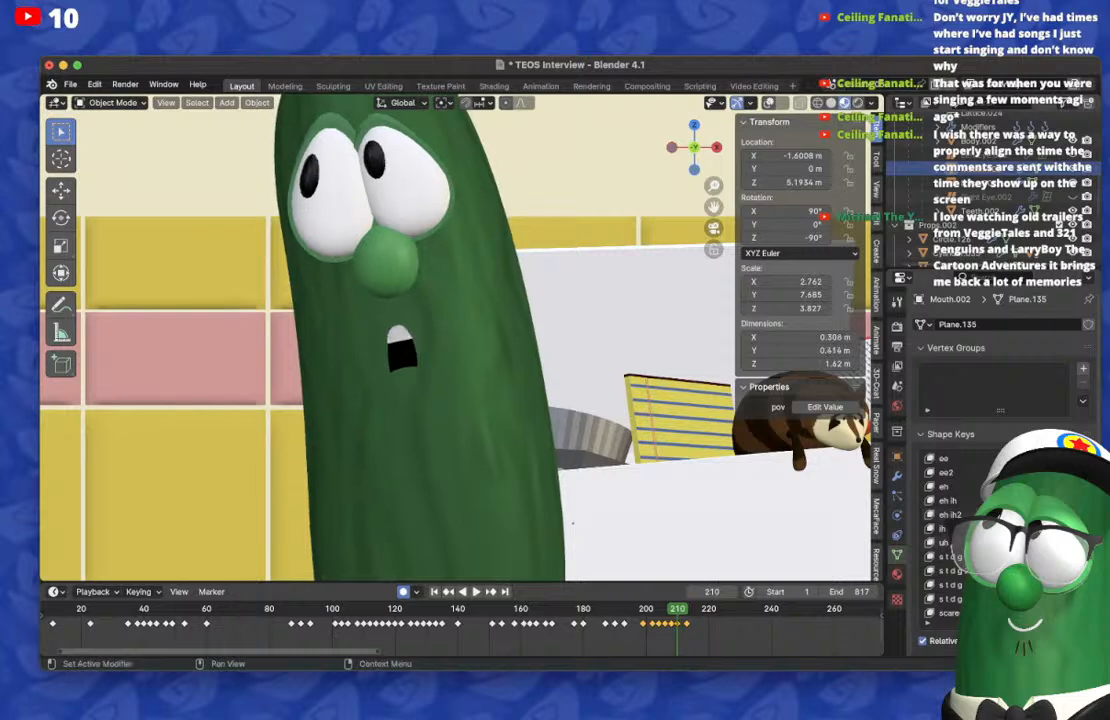
key(BackSpace)
Step: On frame 215, reset the s t d g shape and keyframe a slightly taller open mouth, then compare it with frame 213
key(Right)
key(Right)
key(Right)
key(Right)
key(Right)
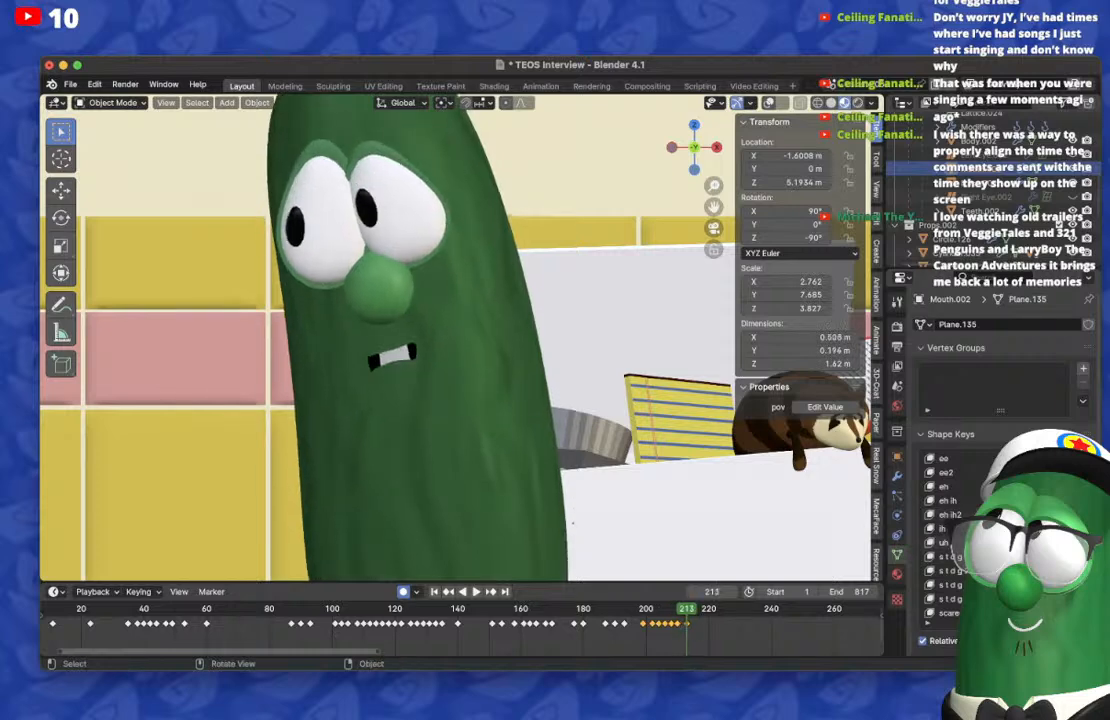
key(BackSpace)
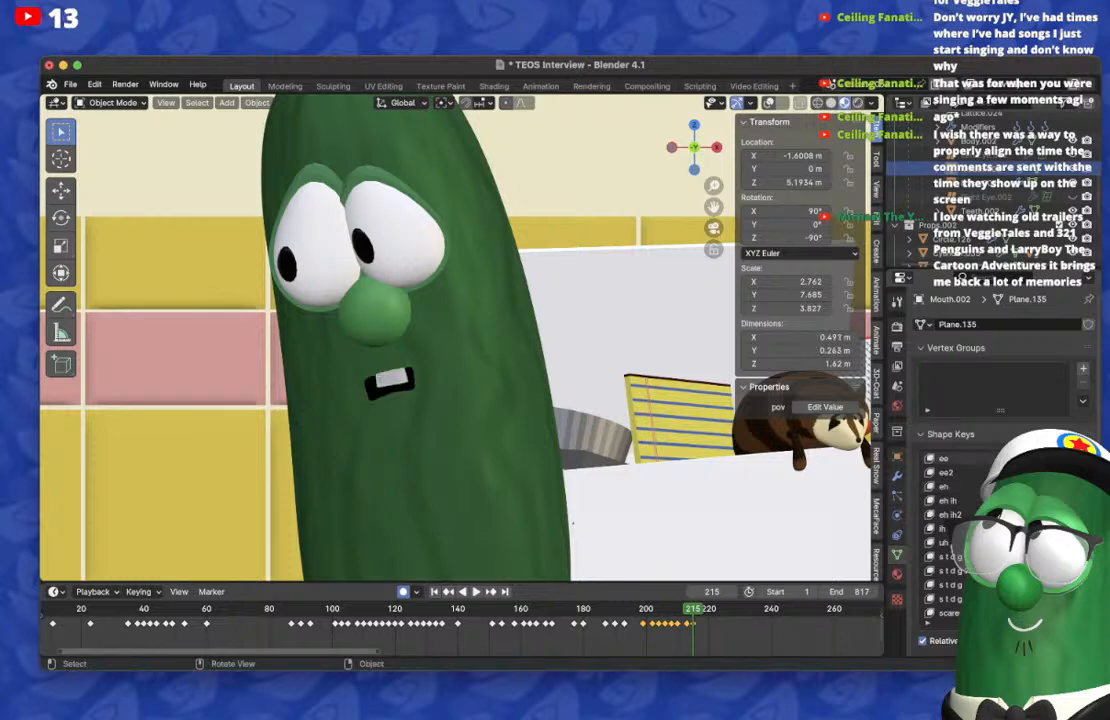
key(Left)
key(Left)
Step: Duplicate the mouth keyframe of frame 213 onto frame 217
key(Right)
key(Right)
key(Right)
key(Right)
key(Right)
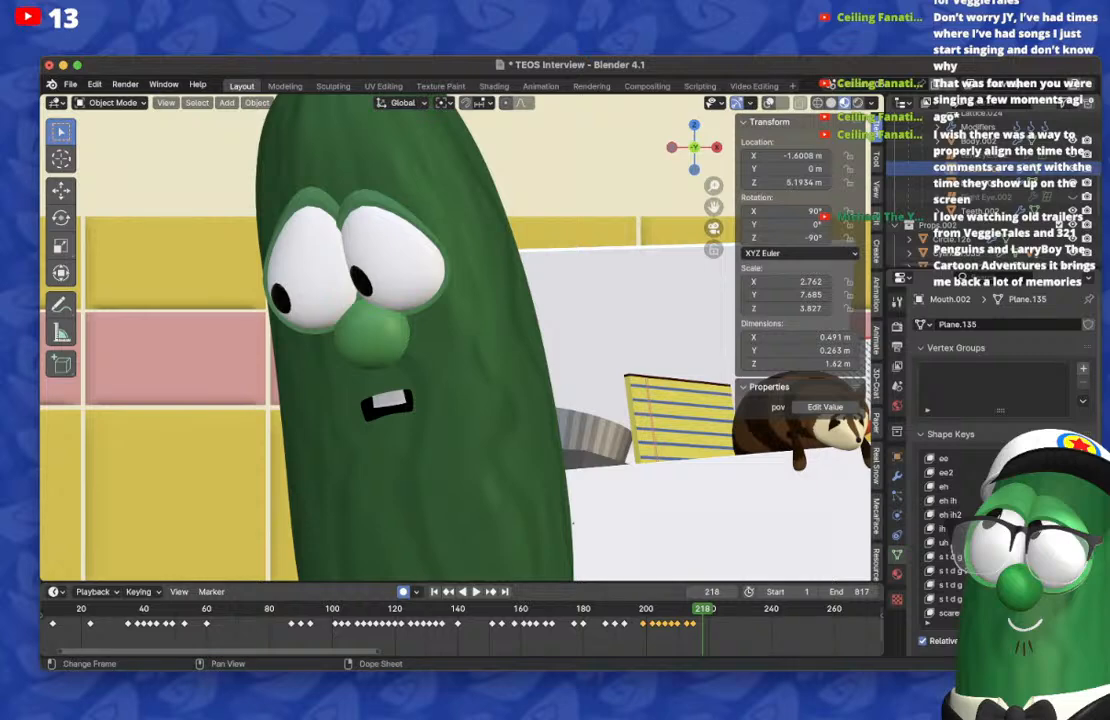
key(Left)
key(g)
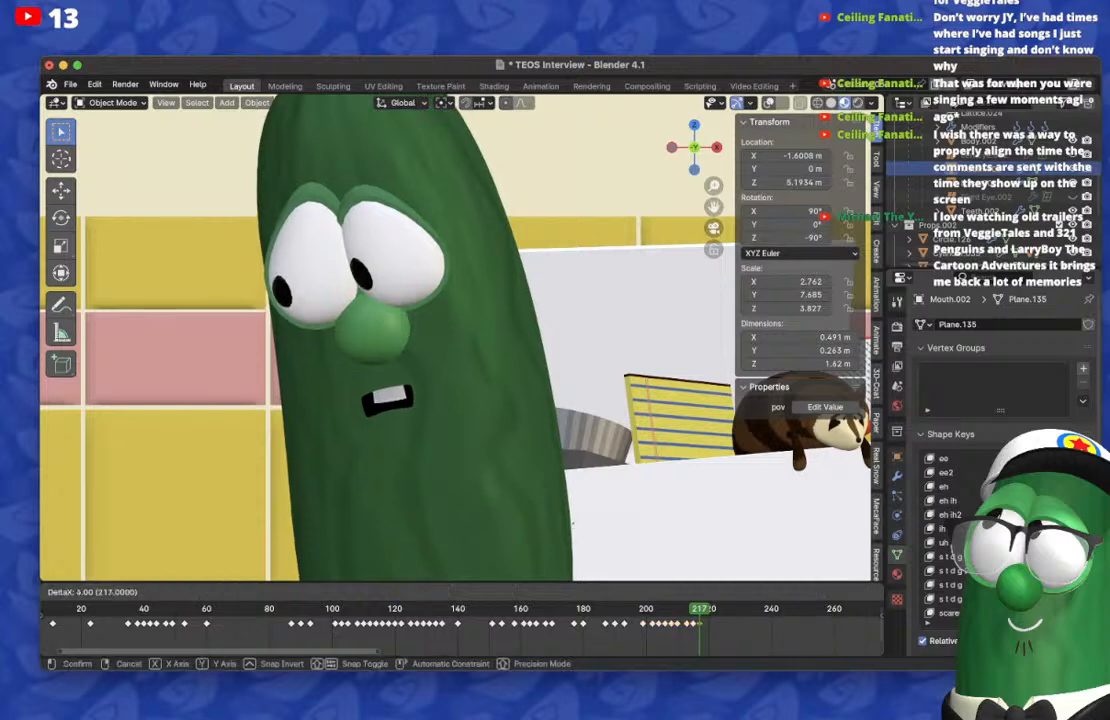
key(Return)
Step: On frame 219, reset the mouth shape and keyframe the w shape key for a narrow open mouth, then check frame 217
key(Right)
key(Right)
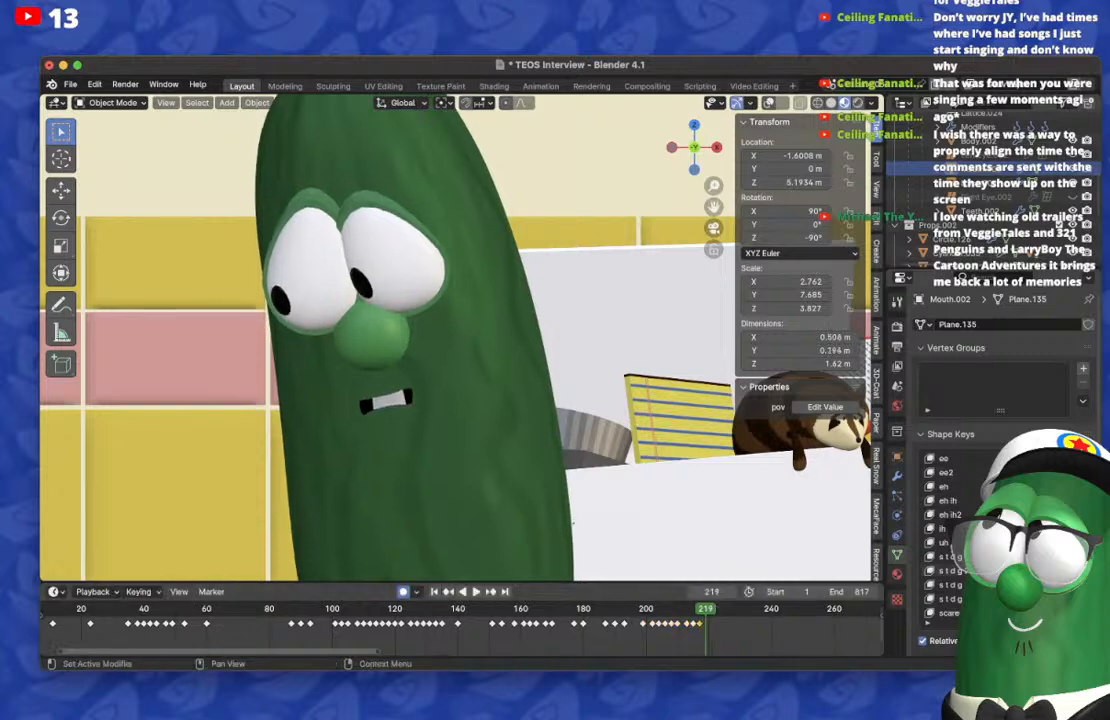
key(BackSpace)
scroll(1000, 540, down, 10)
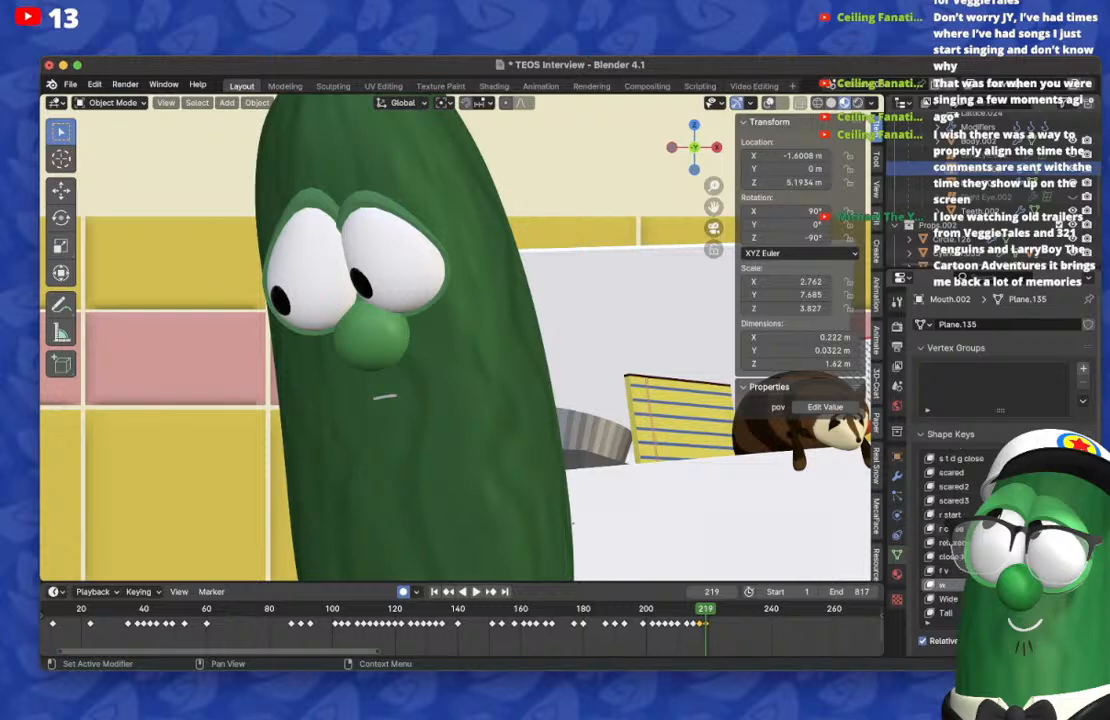
drag(1035, 585, 1062, 585)
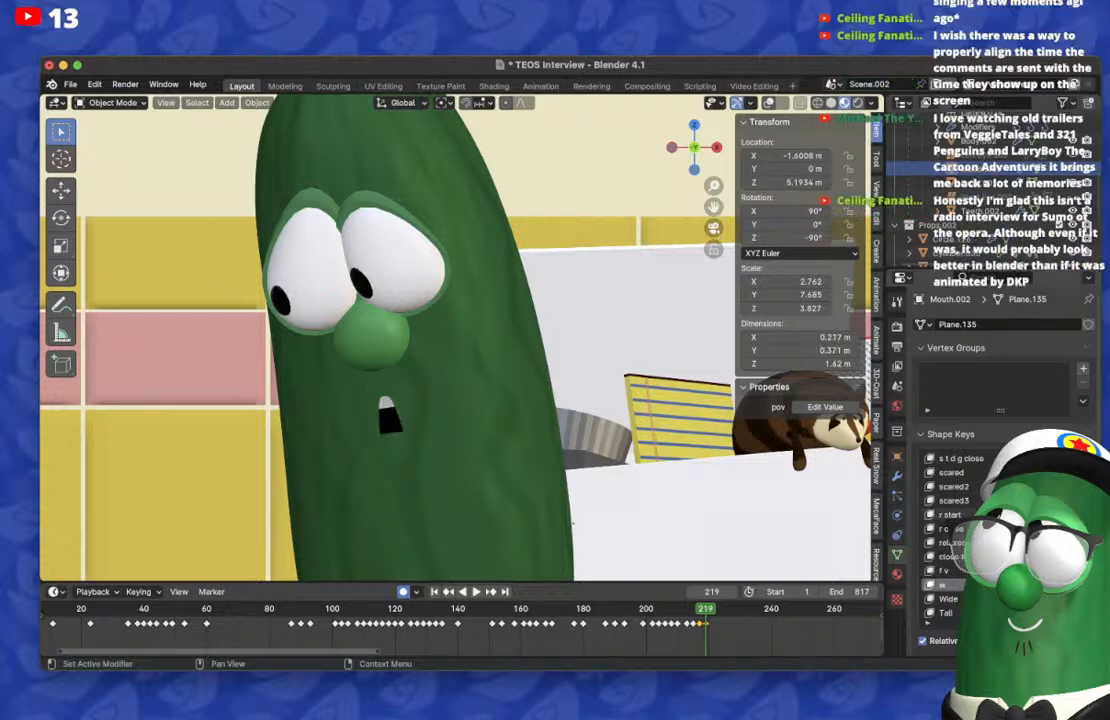
key(Left)
key(Left)
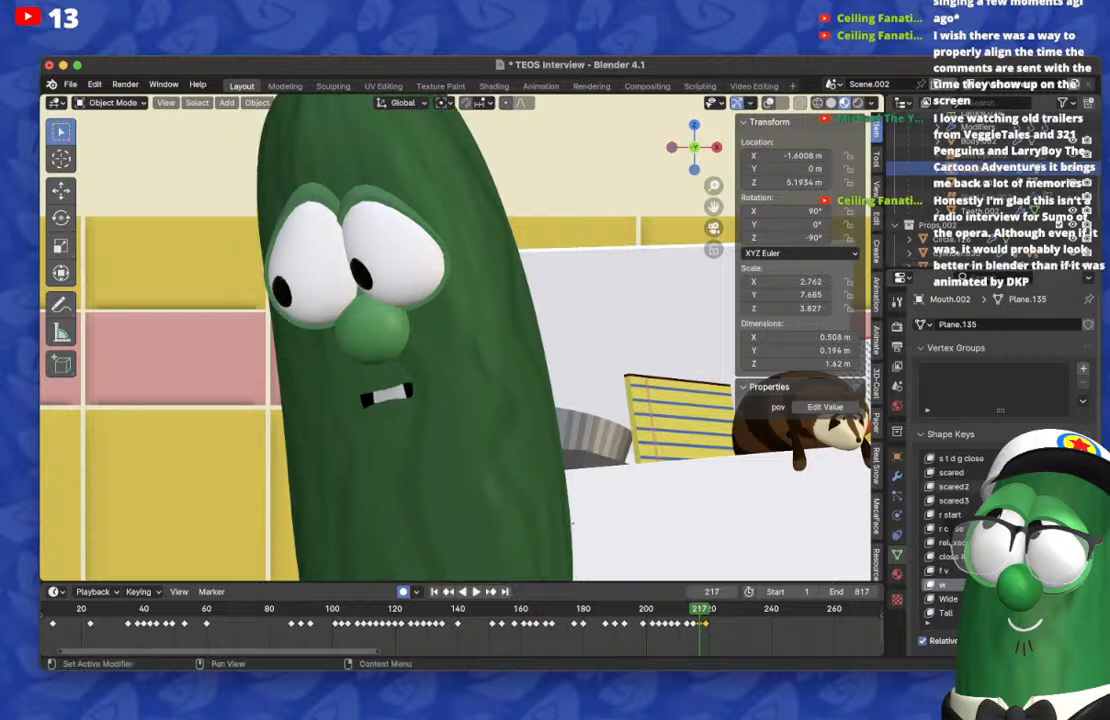
Step: Review the mouth animation by stepping ahead past frame 222, playing back the preceding frames and scrubbing to frame 216
key(Right)
key(Right)
key(Right)
key(Right)
key(Right)
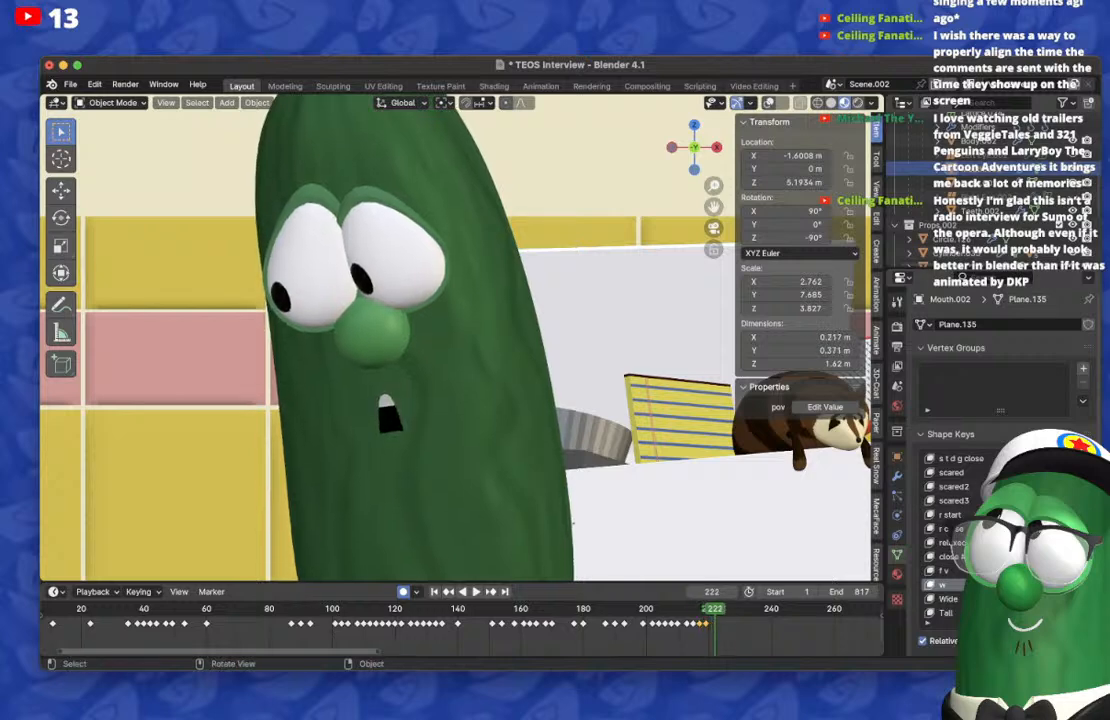
key(Right)
key(Right)
key(Right)
key(Right)
key(Right)
key(Right)
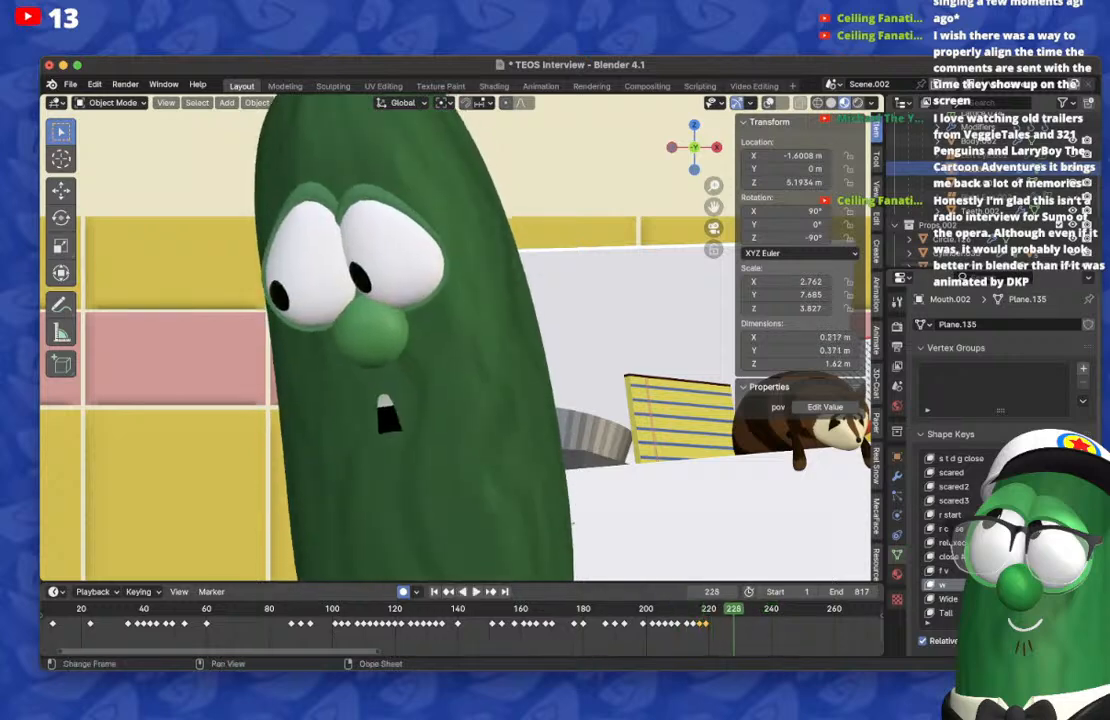
key(Left)
key(Left)
key(Left)
key(Left)
click(625, 609)
key(space)
key(space)
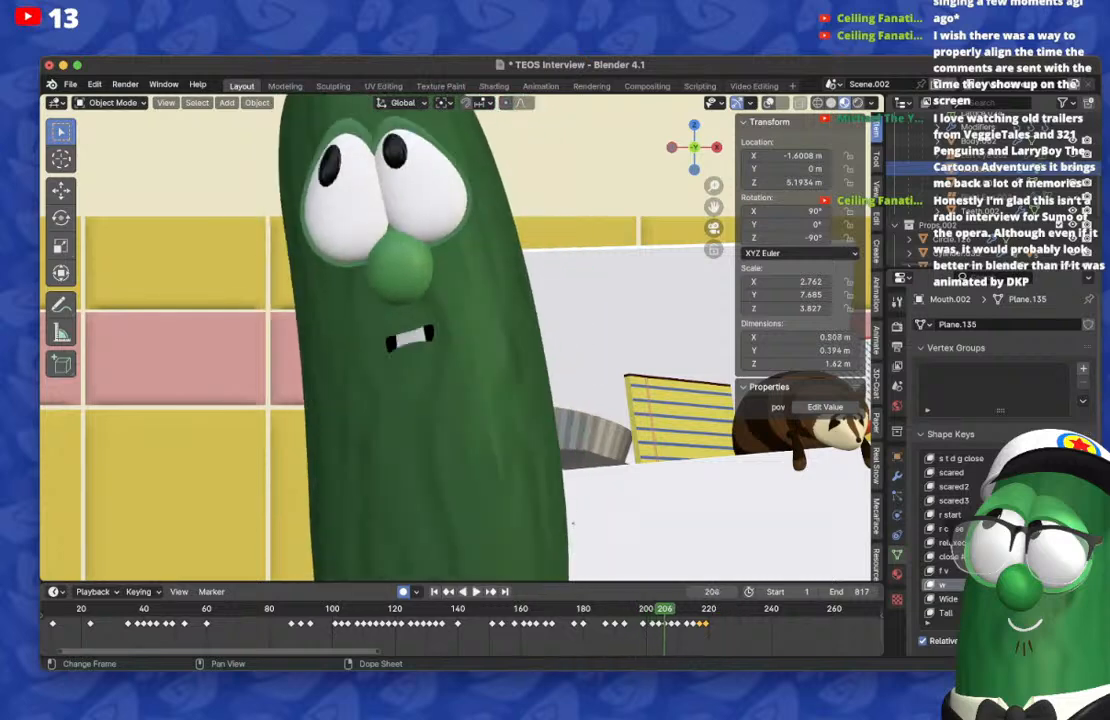
drag(665, 609, 696, 609)
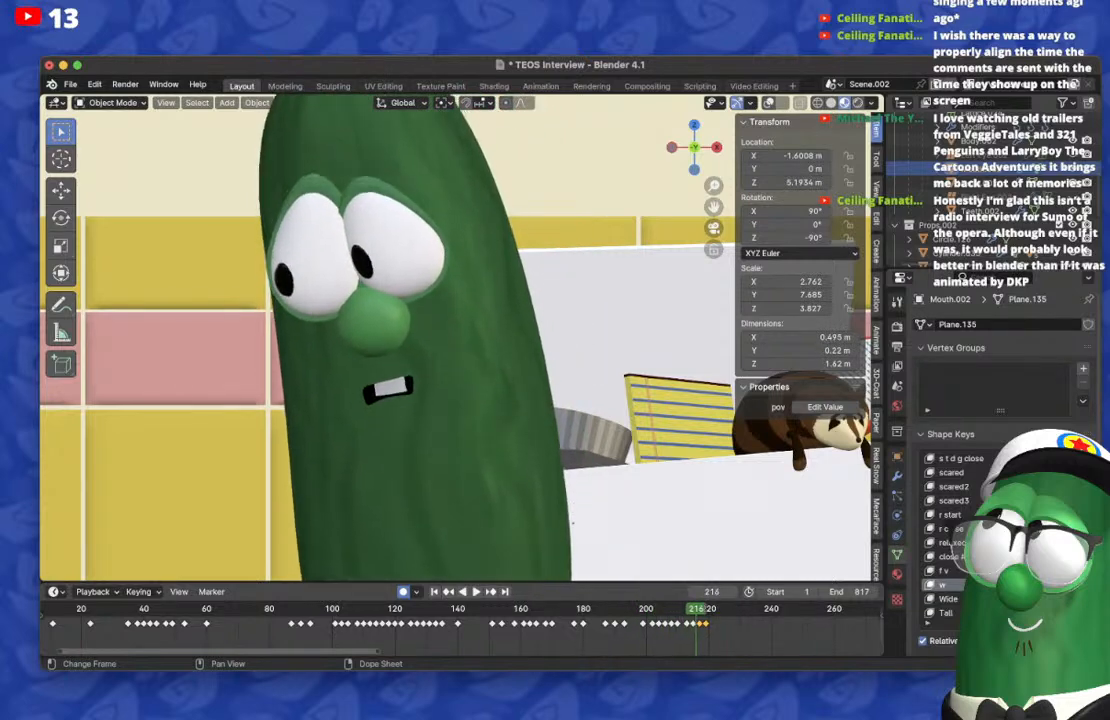
Step: Duplicate the mouth keyframe of frame 217 onto frame 221, shift the copy to frame 222, and return to frame 224
key(Right)
key(Right)
key(Right)
key(Right)
key(Right)
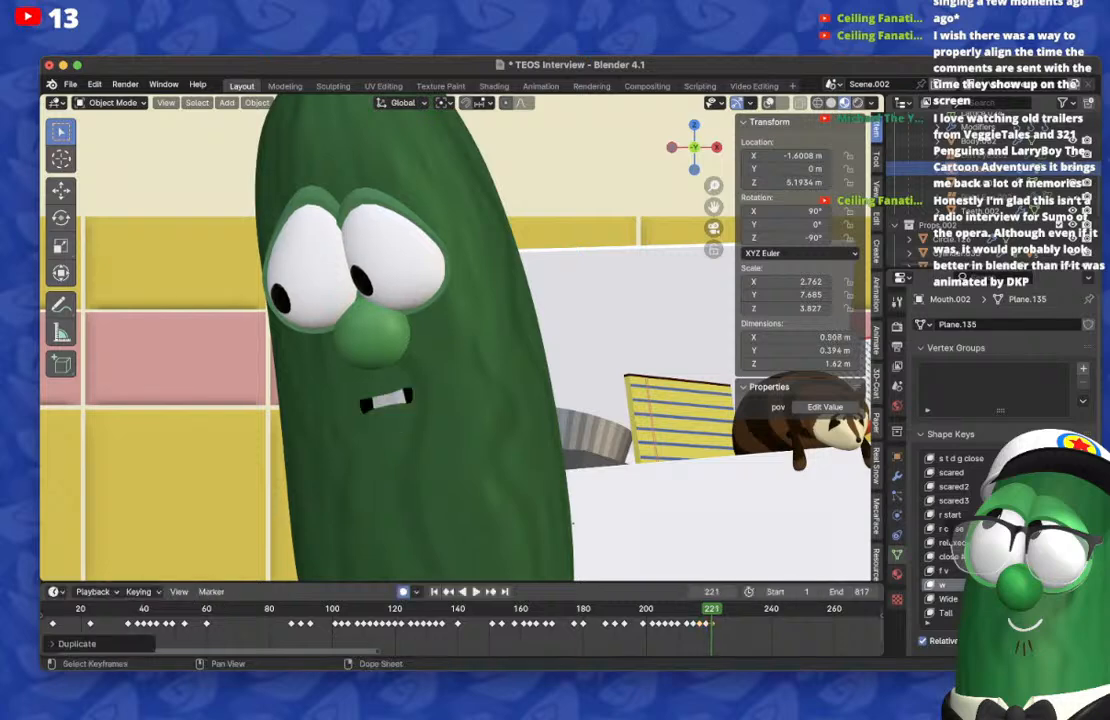
key(Right)
key(Right)
key(Right)
key(g)
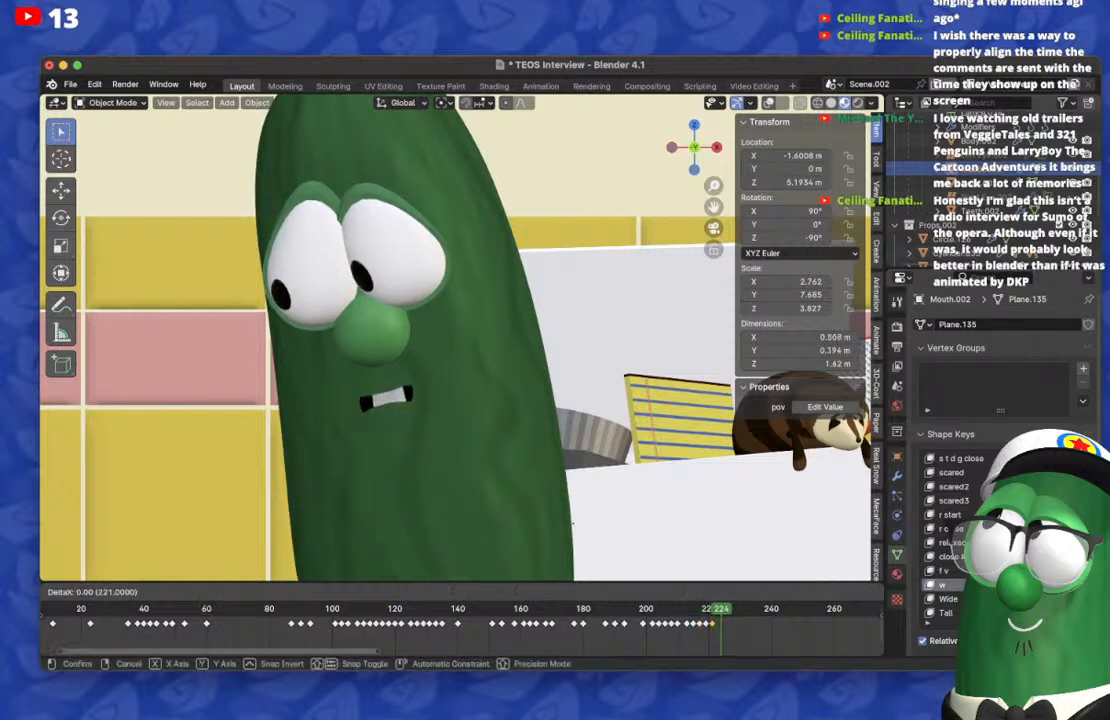
key(Return)
key(Left)
key(Left)
key(Right)
key(Right)
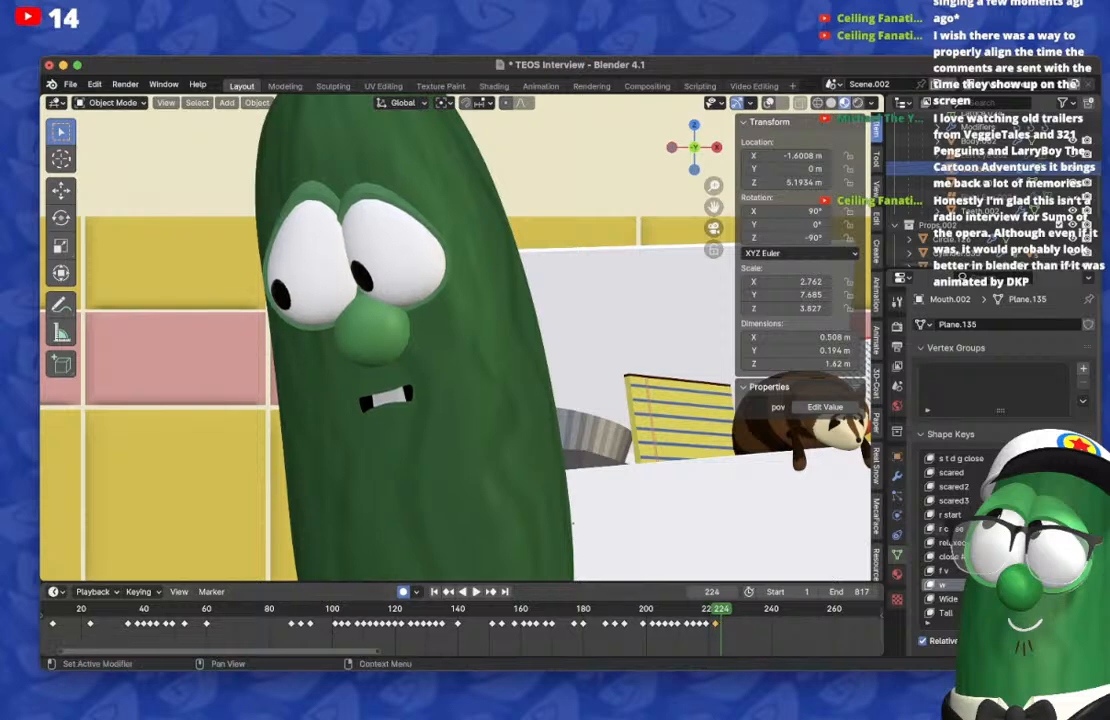
Step: On frame 224, reset the mouth shape and keyframe the eh shape key for a tall, narrow open mouth
scroll(945, 530, up, 4)
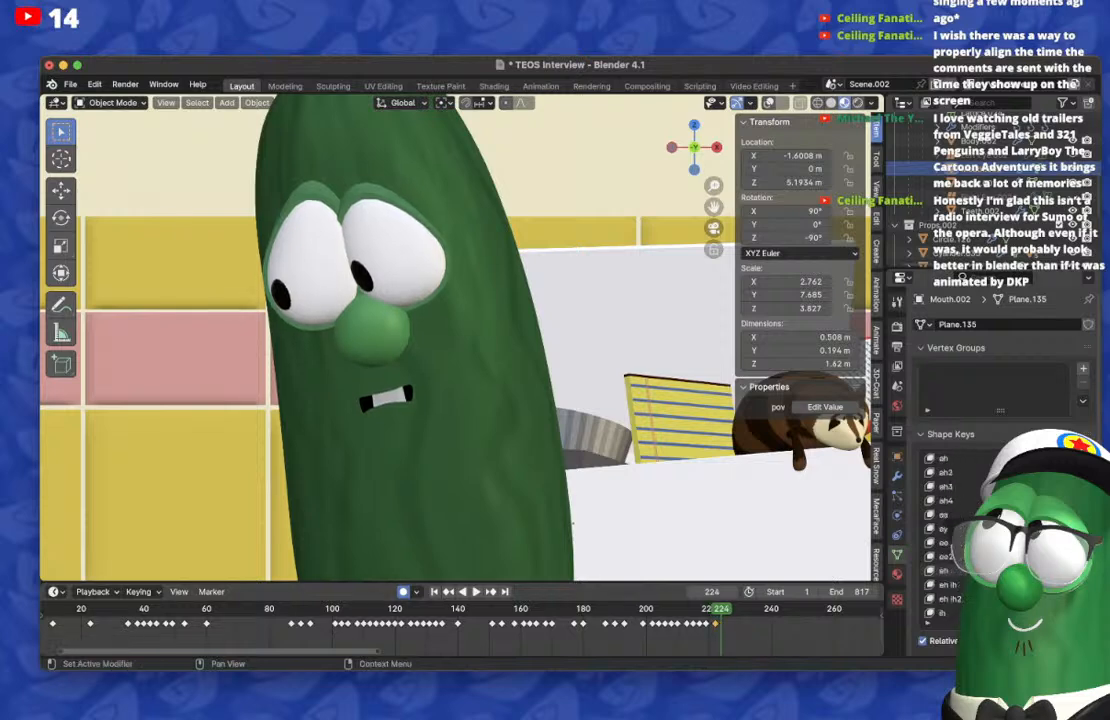
drag(1050, 528, 1015, 528)
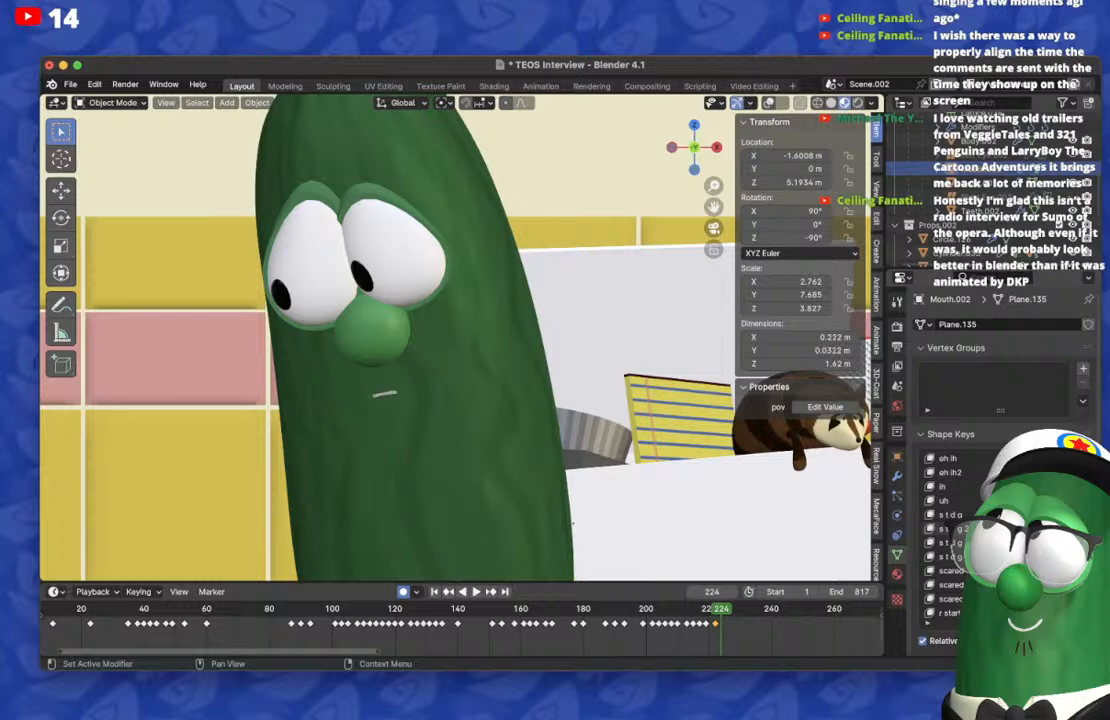
scroll(945, 540, down, 7)
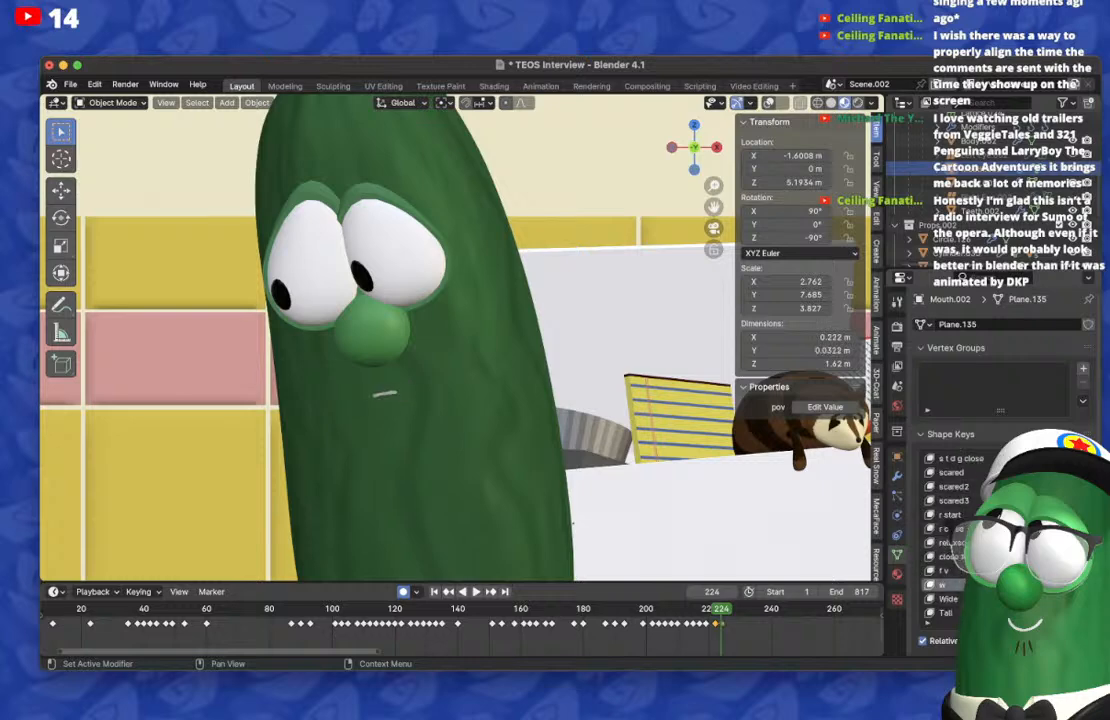
scroll(945, 540, up, 11)
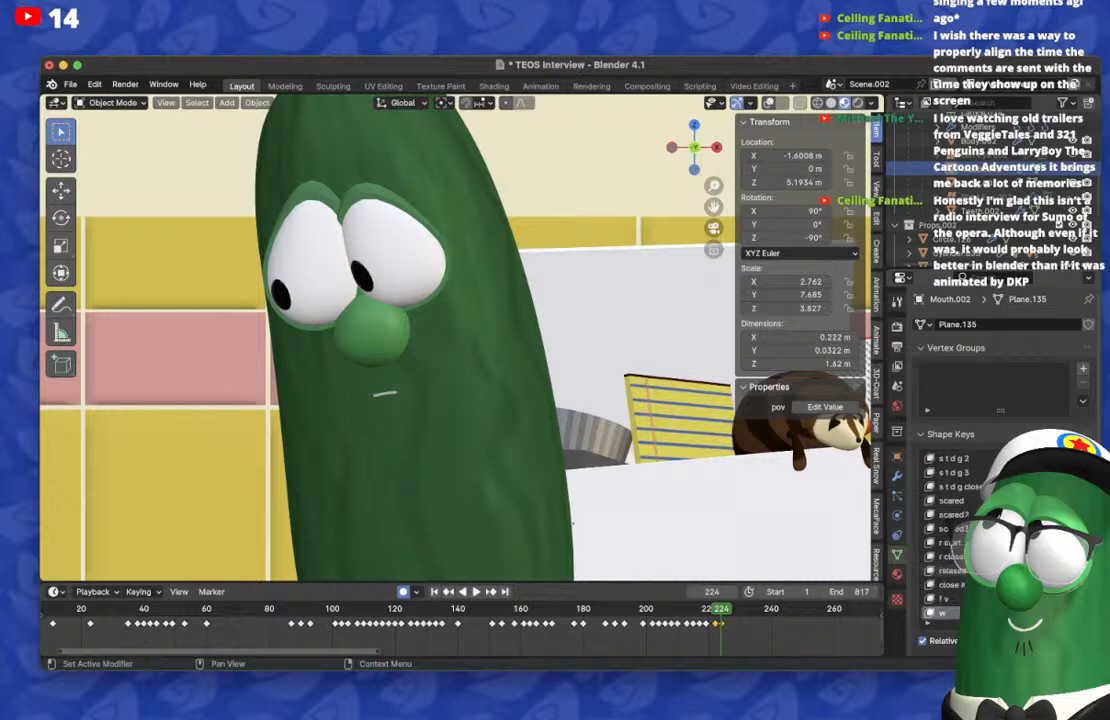
drag(1045, 500, 1090, 500)
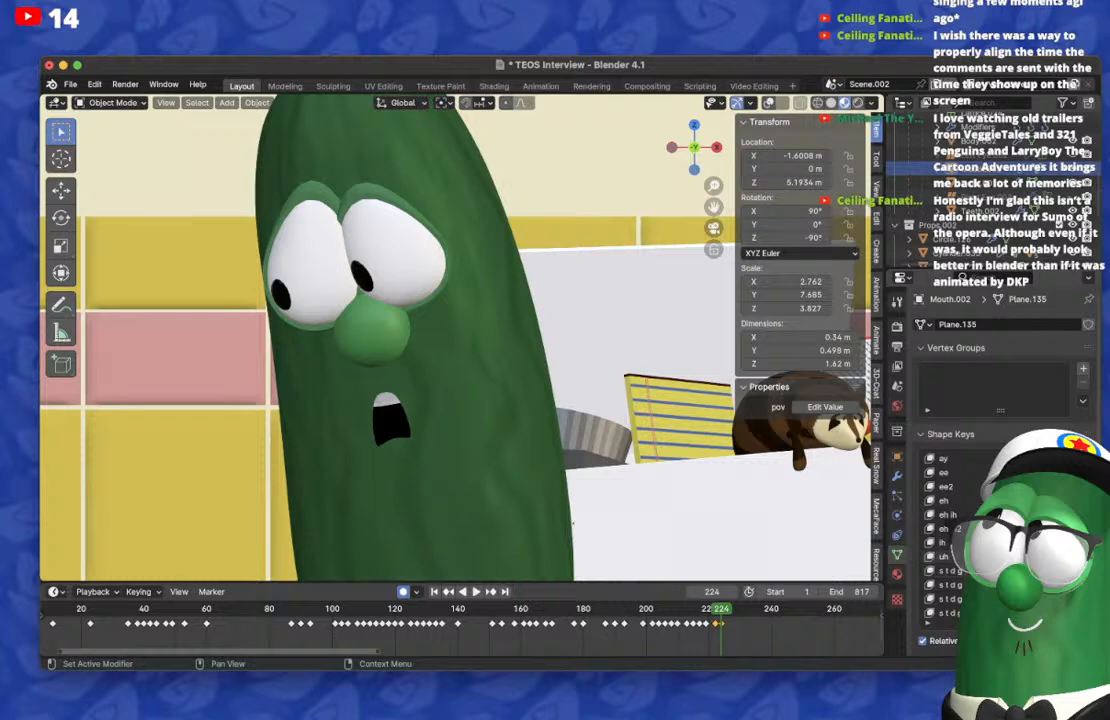
Step: On frame 222, reset the eh shape key so the wide, nearly closed mouth remains, and switch to another application
key(Left)
key(Left)
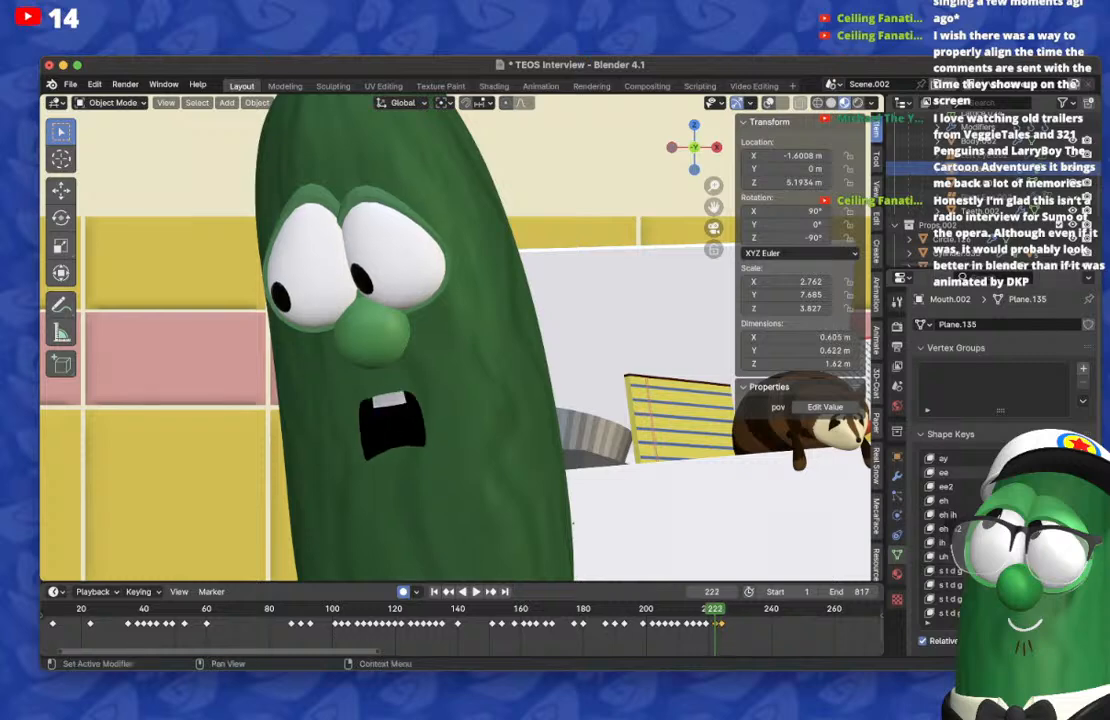
drag(1090, 500, 1040, 500)
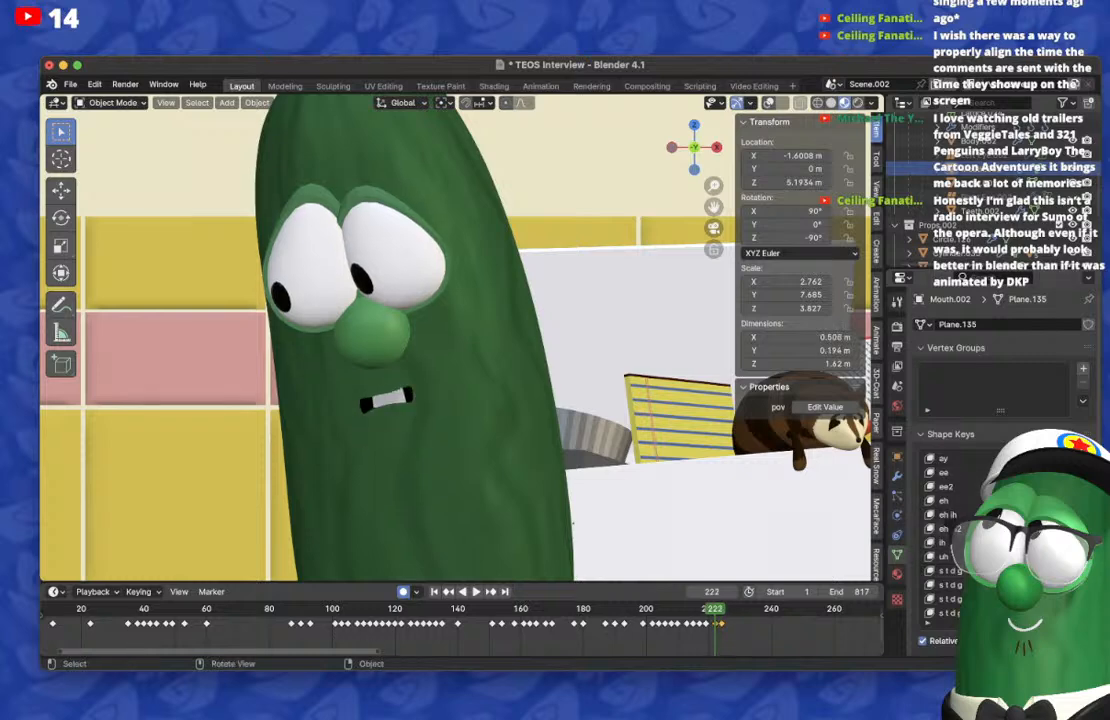
key(super+Tab)
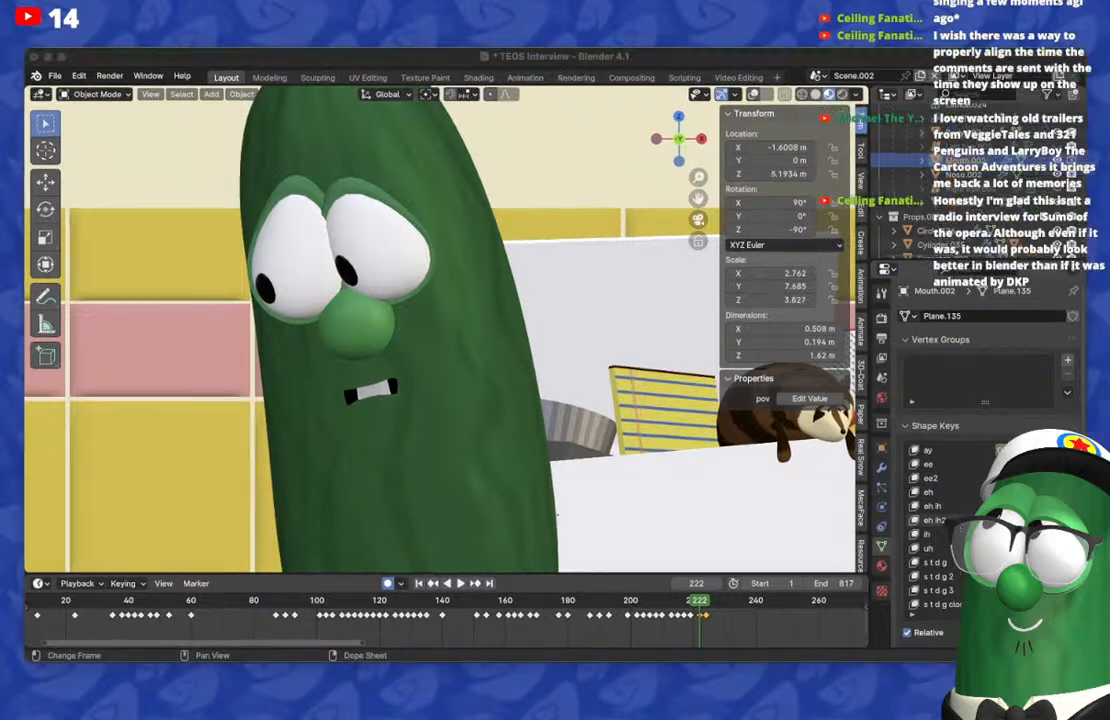
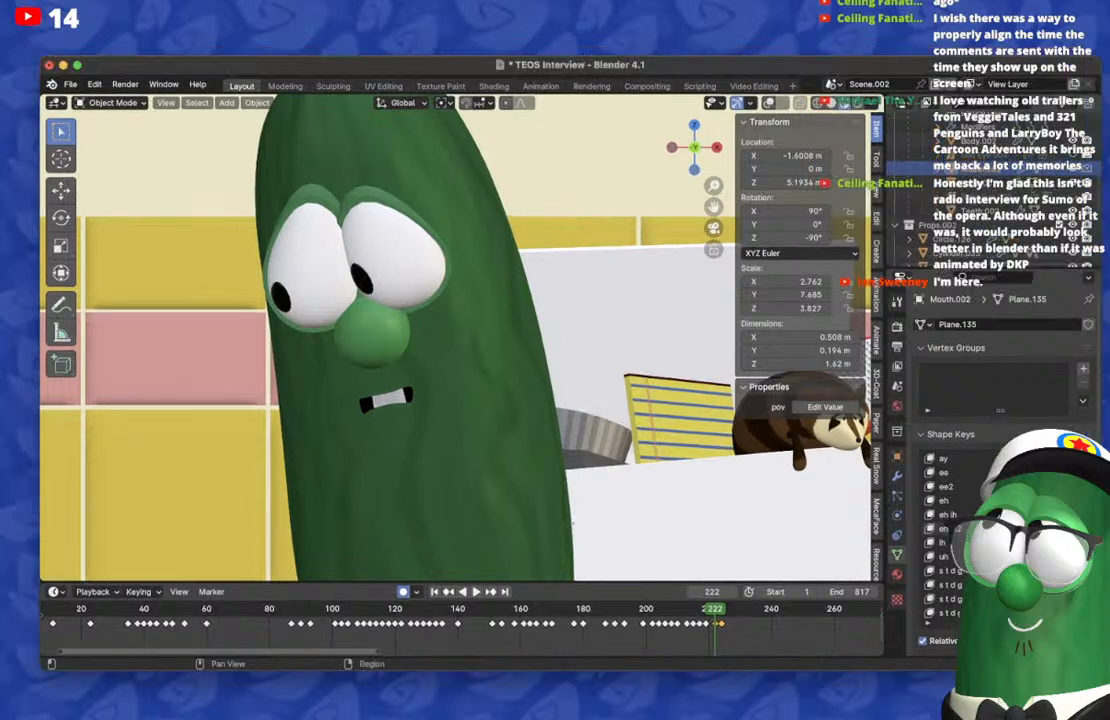
Step: On frame 226, reset the mouth shape and keyframe a closed, frowning mouth
key(Right)
key(Right)
key(Right)
key(Right)
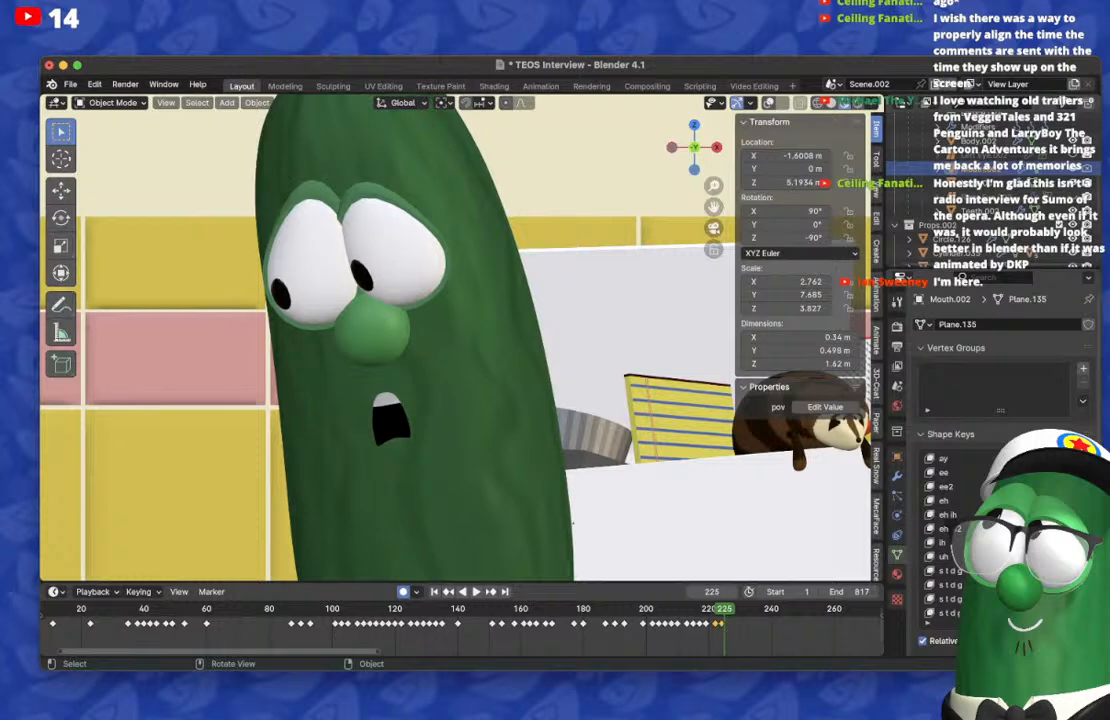
key(BackSpace)
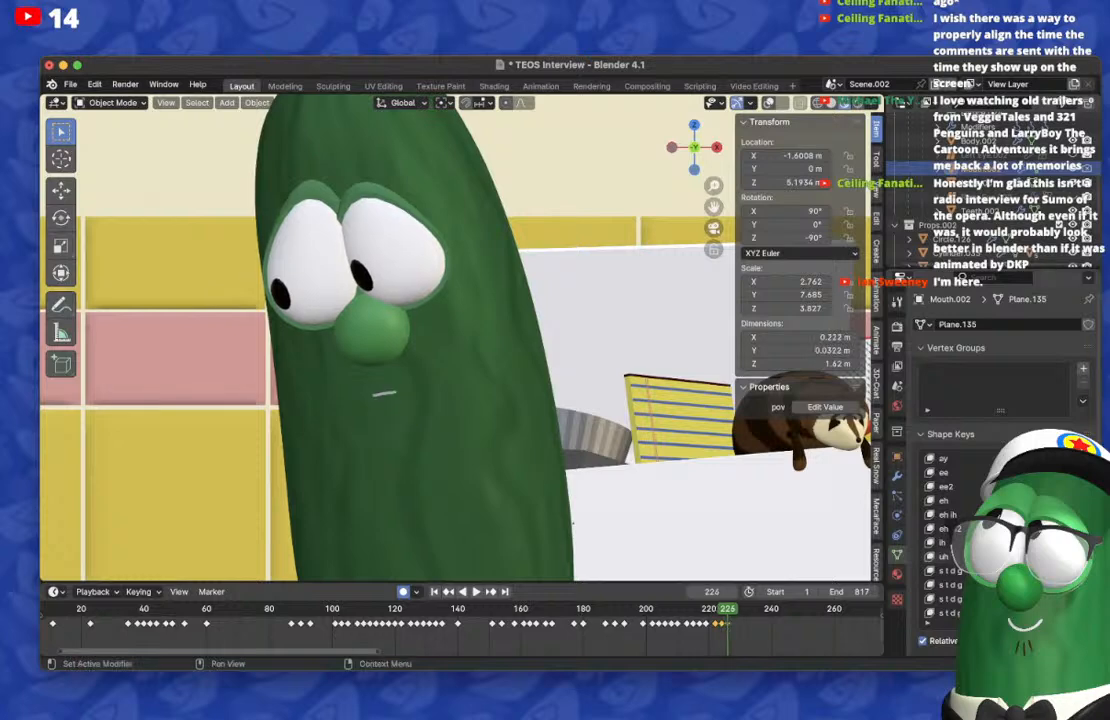
scroll(1010, 535, up, 12)
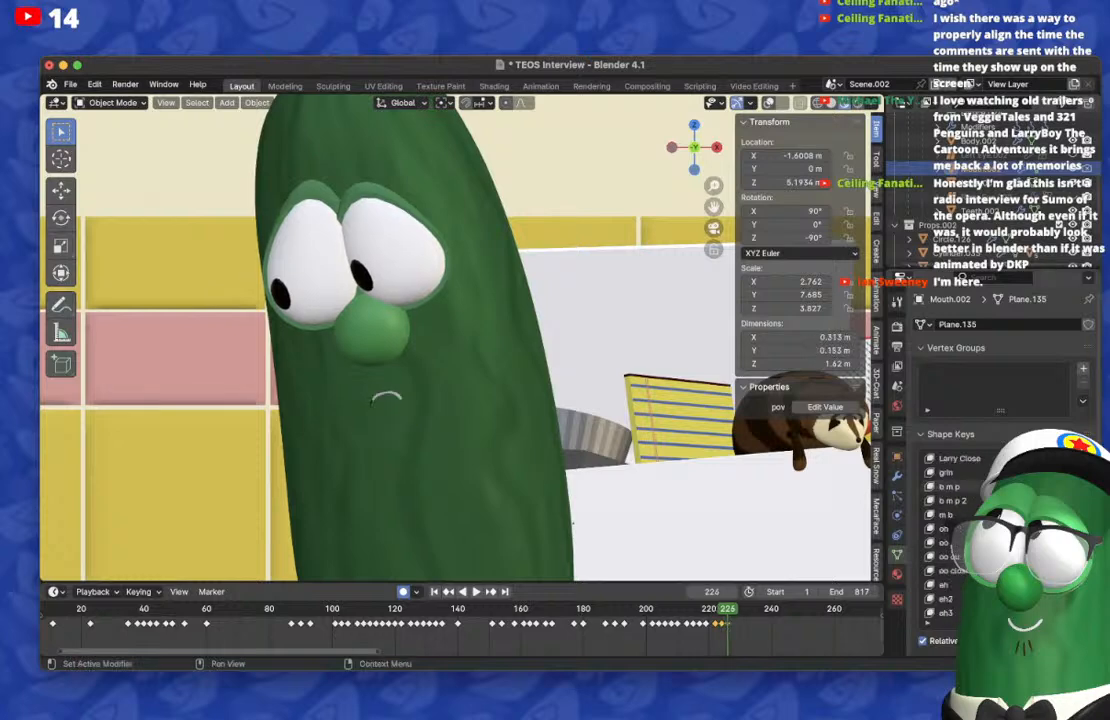
Step: On frame 224, reset the closed-mouth shape key to restore the tall, narrow open mouth
key(Left)
key(Left)
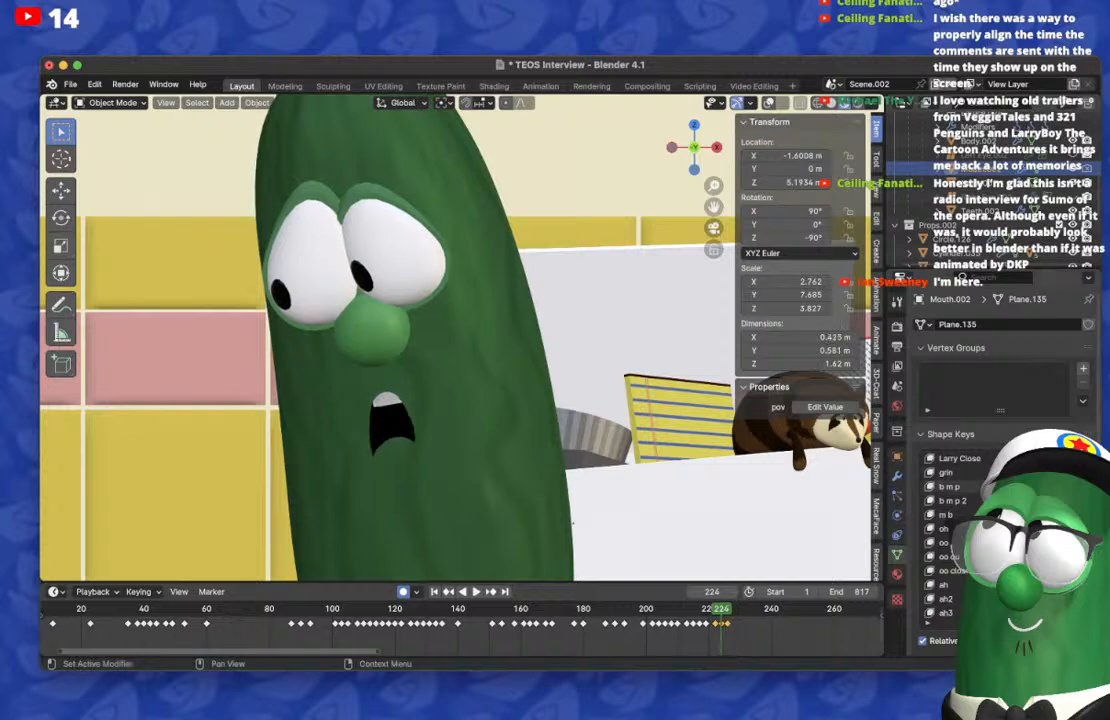
key(BackSpace)
scroll(1010, 535, down, 12)
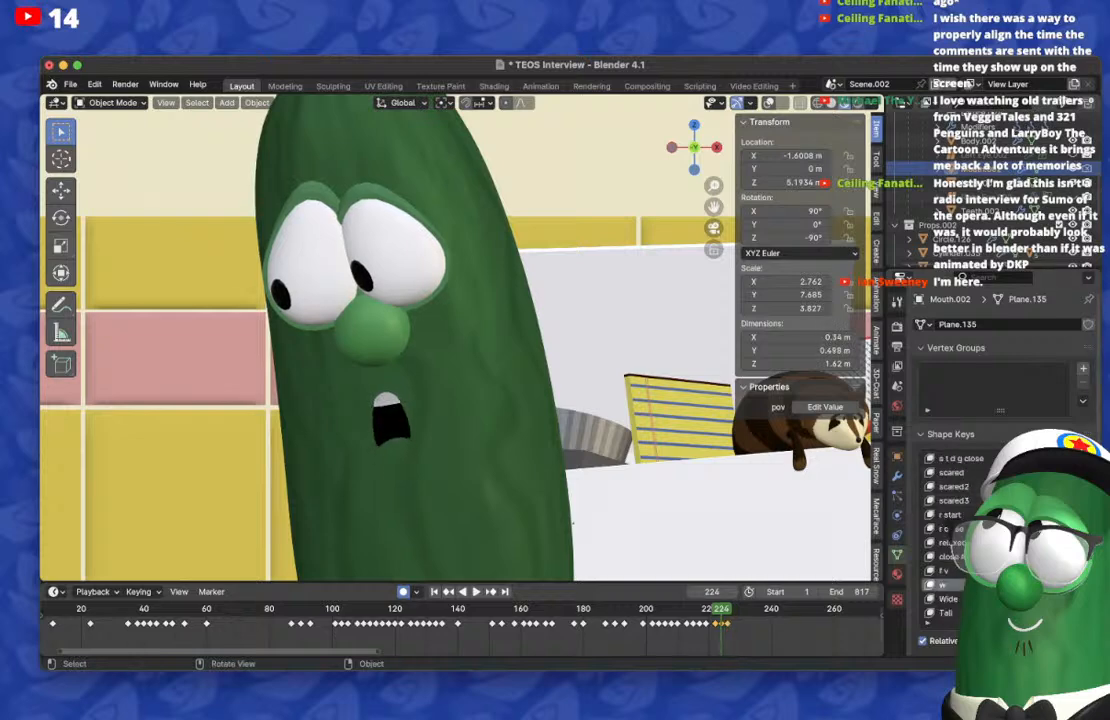
Step: Step through frames 221 to 227 to check how the mouth moves between the new keyframes
key(Right)
key(Right)
key(Right)
key(Right)
key(Right)
key(Right)
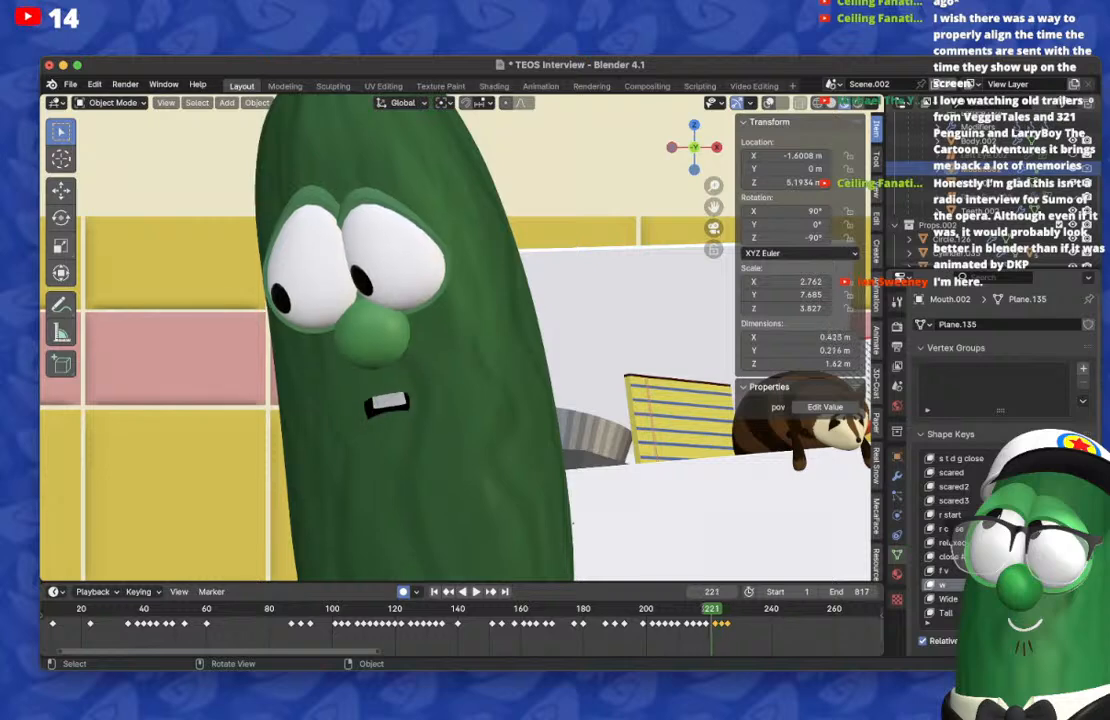
key(Left)
key(Left)
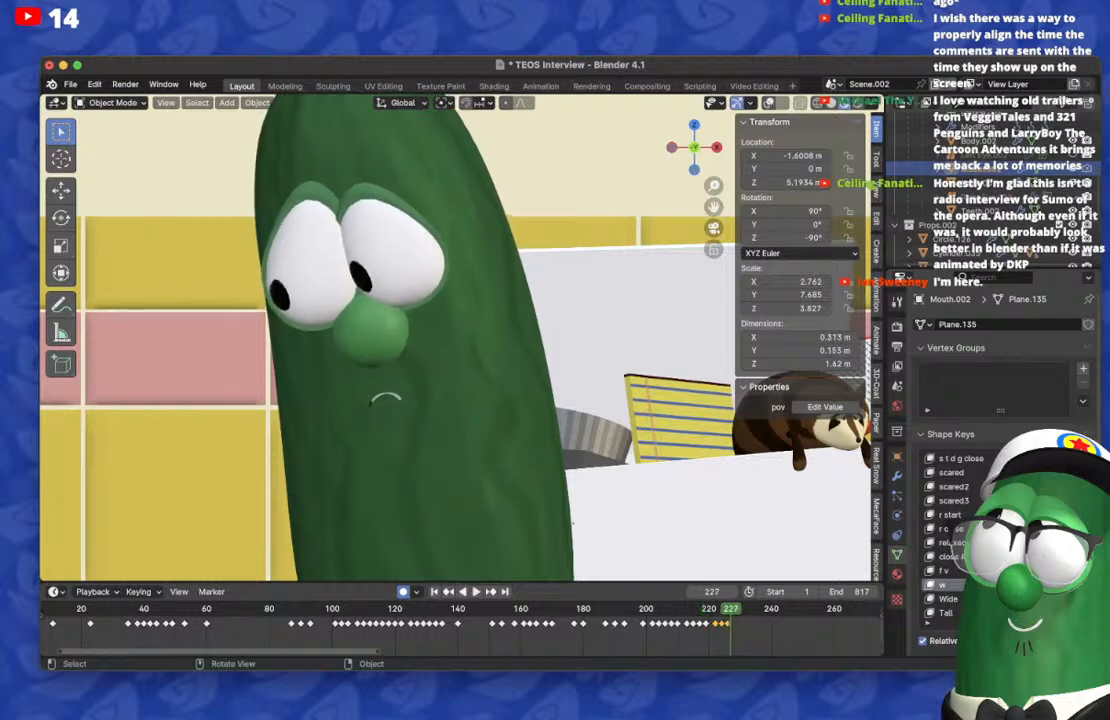
Step: On frame 228, reset the mouth shape and keyframe an s t d g shape key for a wide, nearly closed mouth
scroll(1010, 535, up, 10)
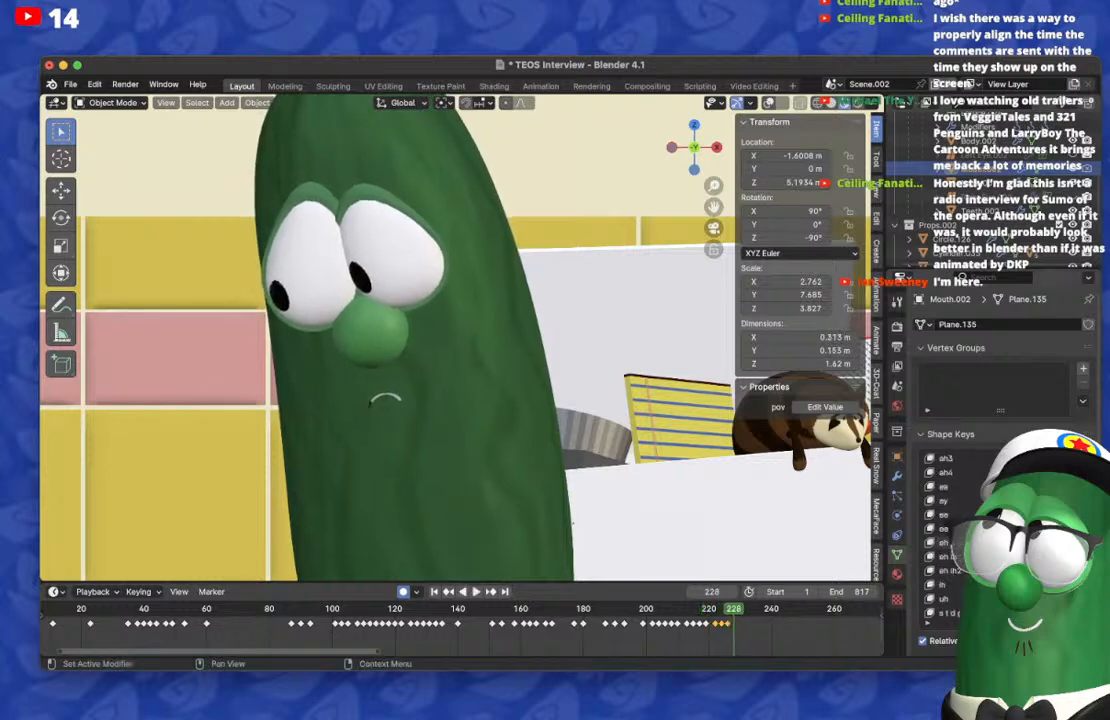
drag(1045, 472, 1015, 472)
scroll(1015, 500, down, 13)
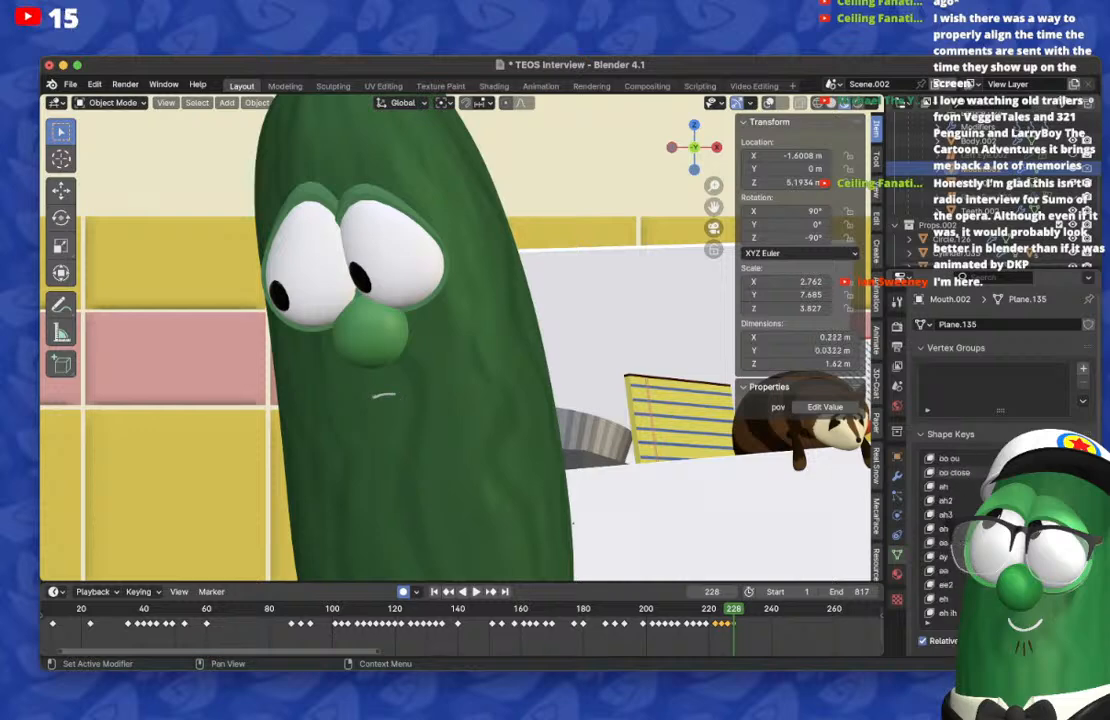
drag(1020, 542, 1055, 542)
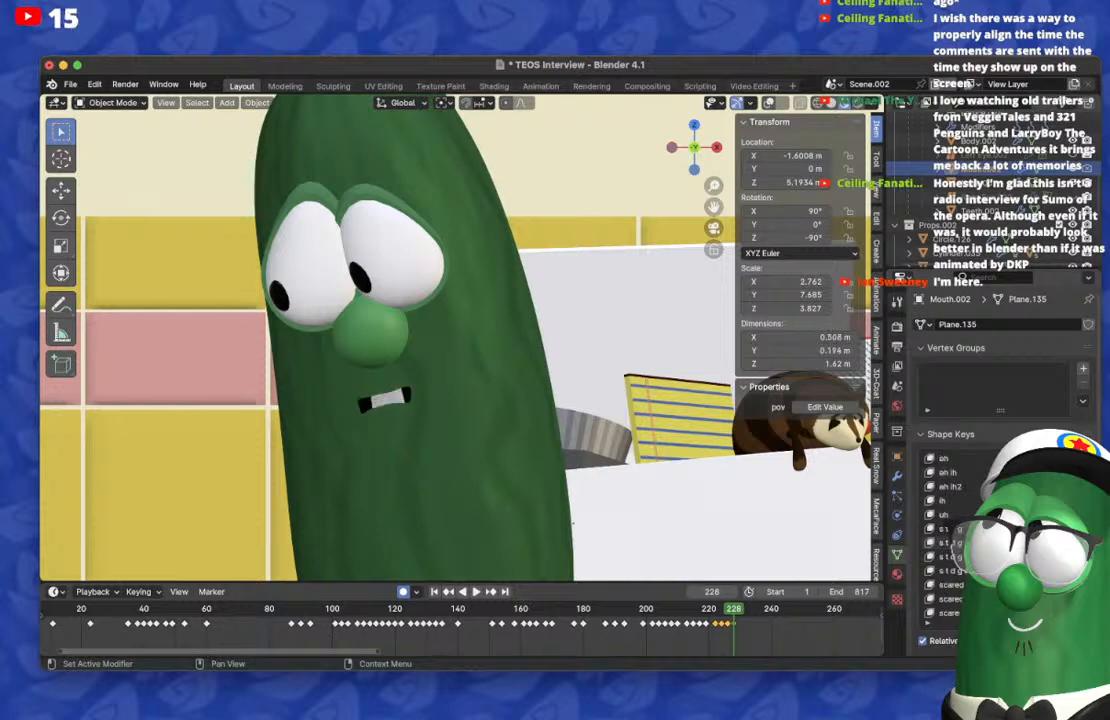
Step: On frame 226, reset the s t d g shape key to restore the closed, frowning mouth
key(Left)
key(Left)
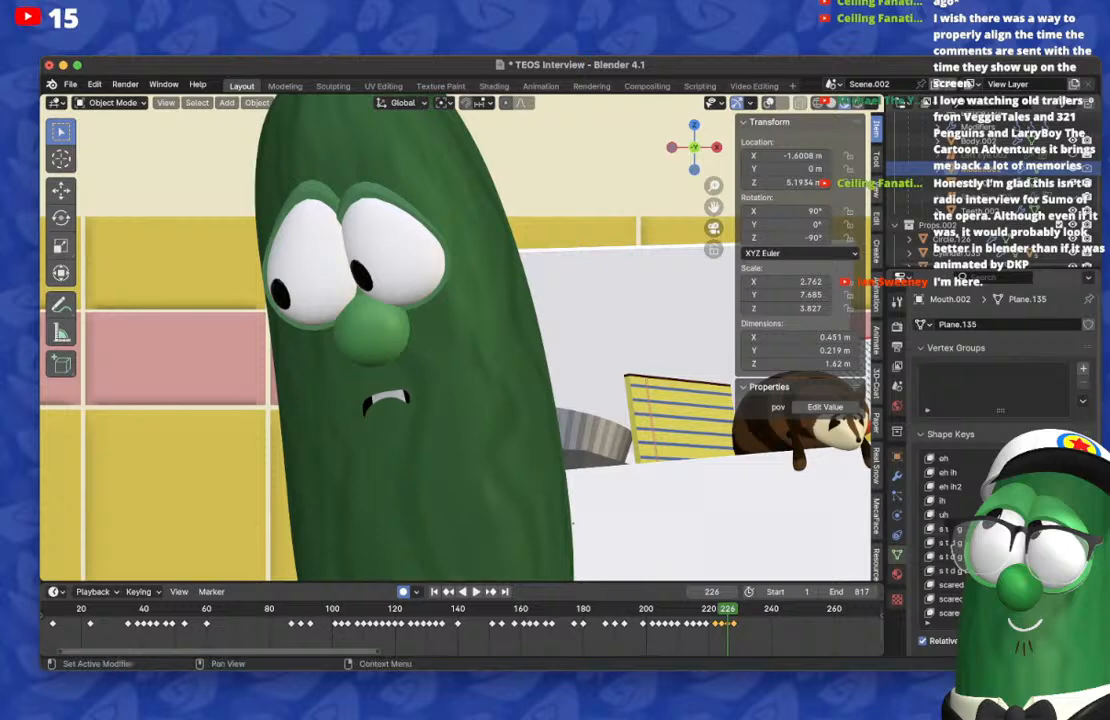
drag(1045, 542, 865, 542)
Step: On frame 229, replace the s t d g shape with a moderately open mouth showing the upper teeth
key(Right)
key(Right)
key(Right)
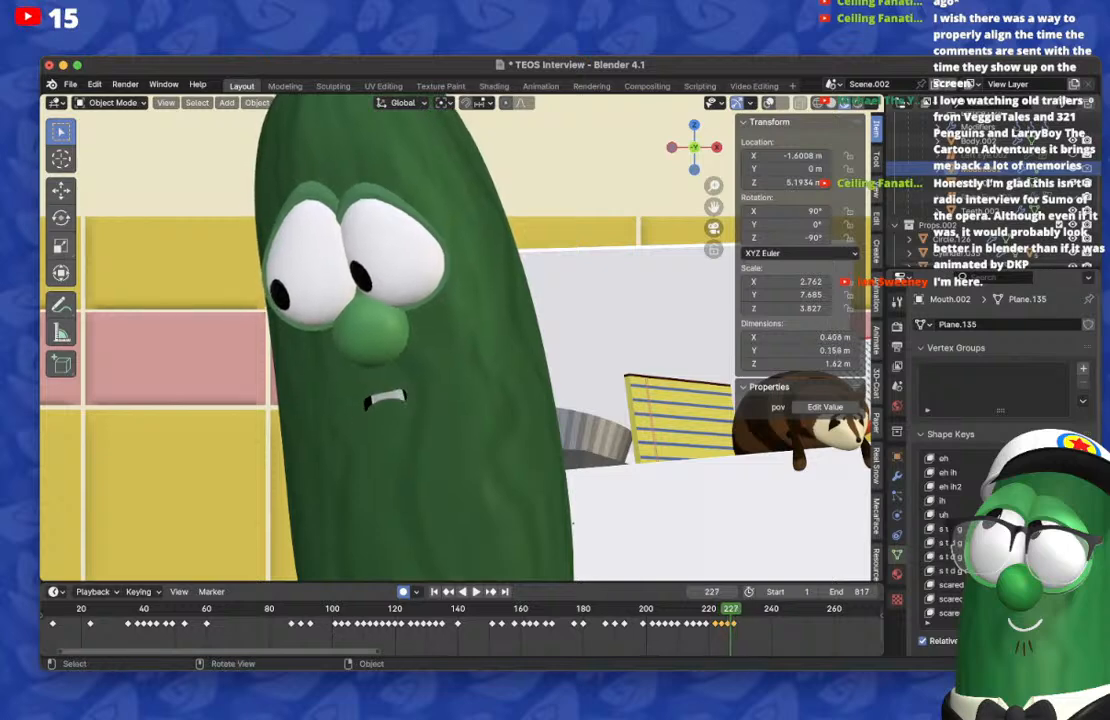
drag(1045, 542, 930, 542)
scroll(1000, 542, up, 3)
key(Left)
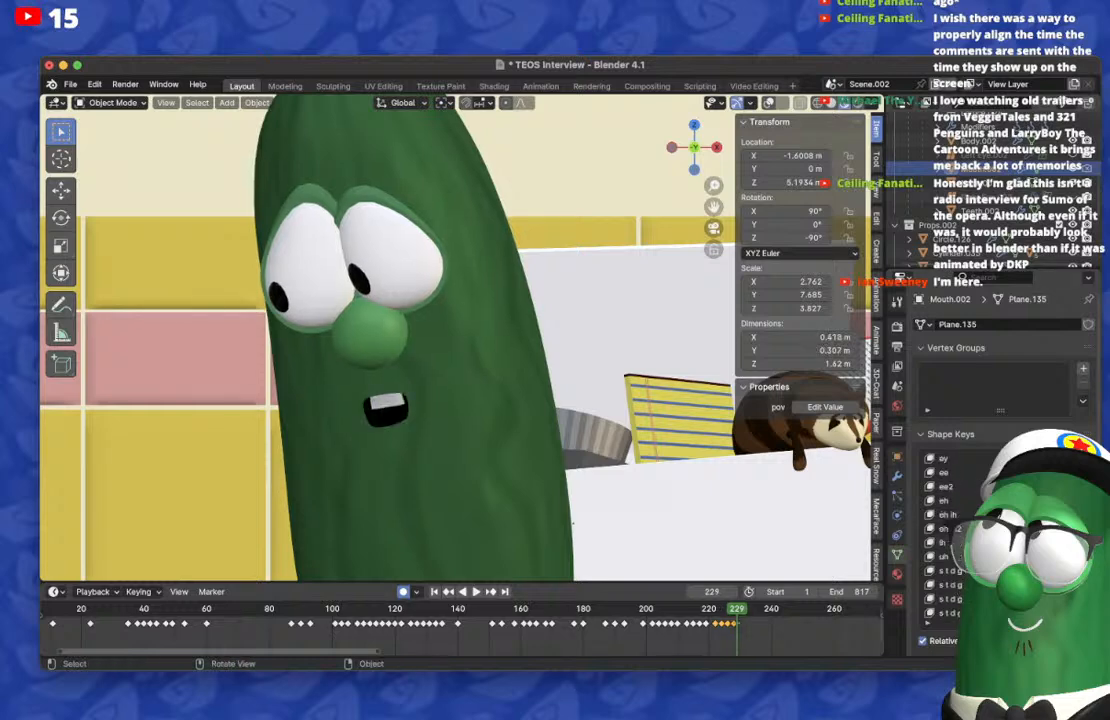
Step: Duplicate the mouth keyframe of frame 228 onto frame 231
key(Right)
key(Right)
key(Right)
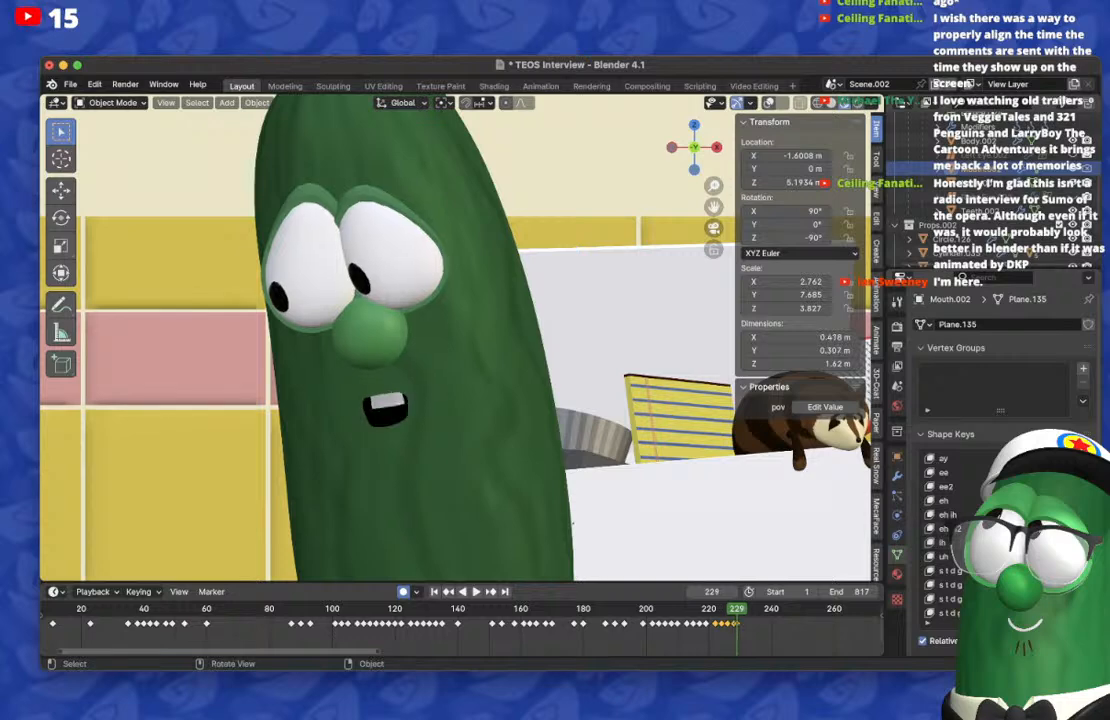
scroll(520, 627, up, 2)
scroll(520, 627, right, 5)
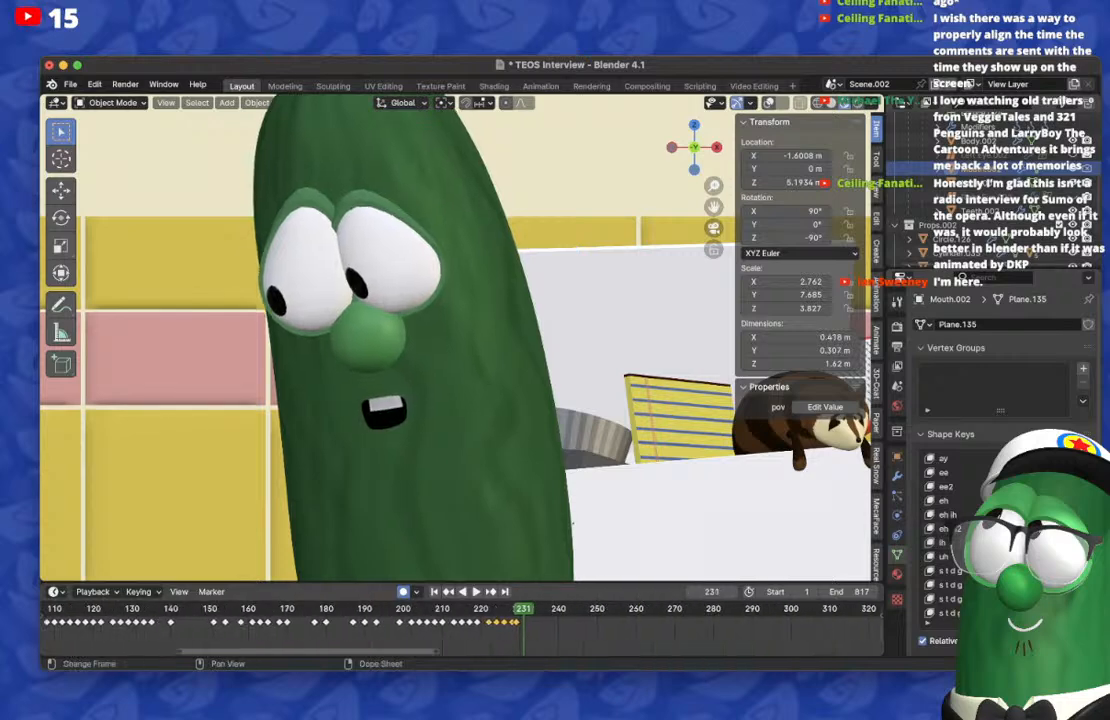
scroll(500, 627, up, 6)
click(518, 622)
key(shift+d)
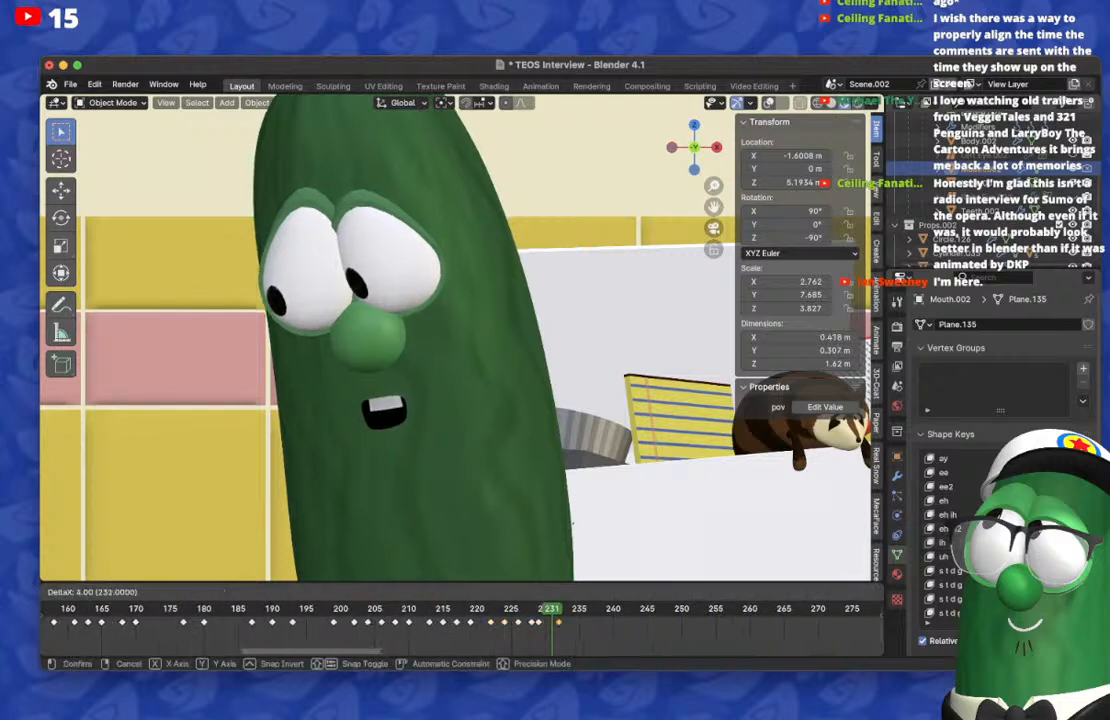
click(552, 622)
Step: Step back and forth between frames 228 and 231 to check the mouth transitions
key(Left)
key(Left)
key(Left)
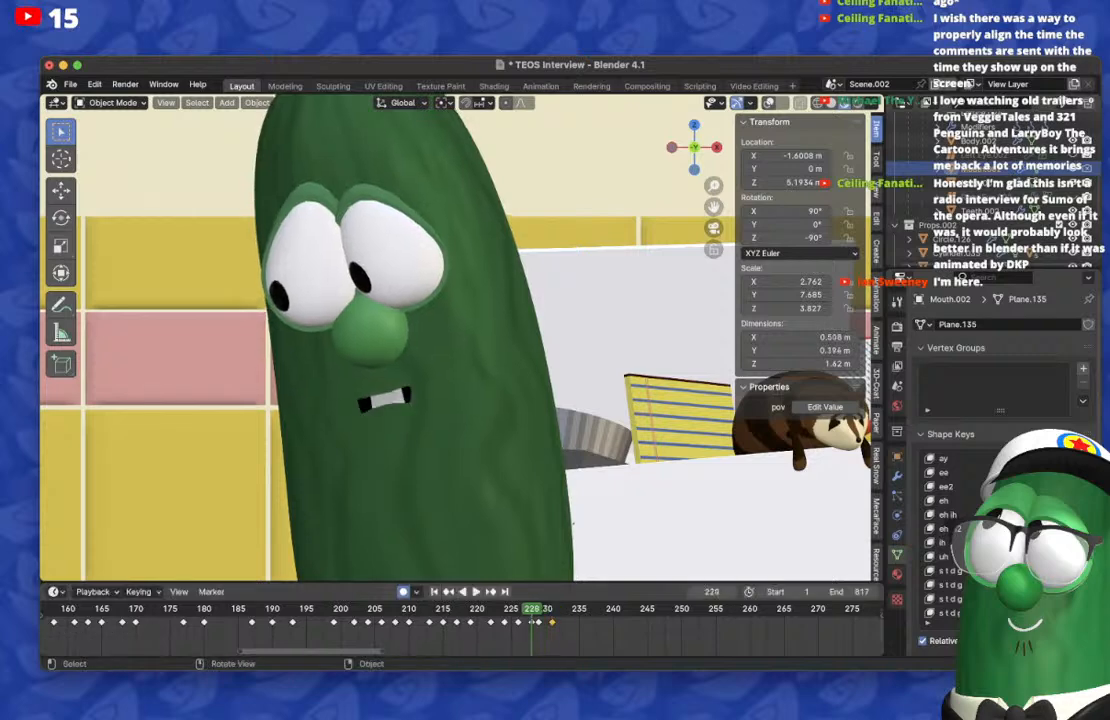
key(Right)
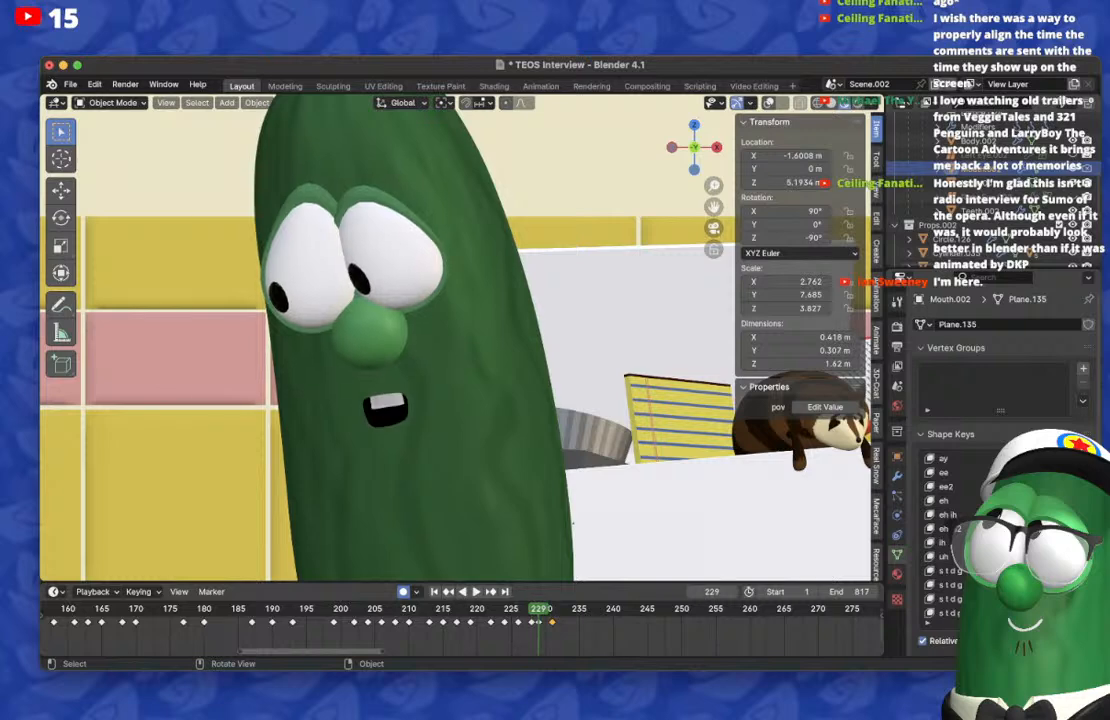
key(Left)
key(Right)
key(Left)
key(Right)
key(Right)
key(Right)
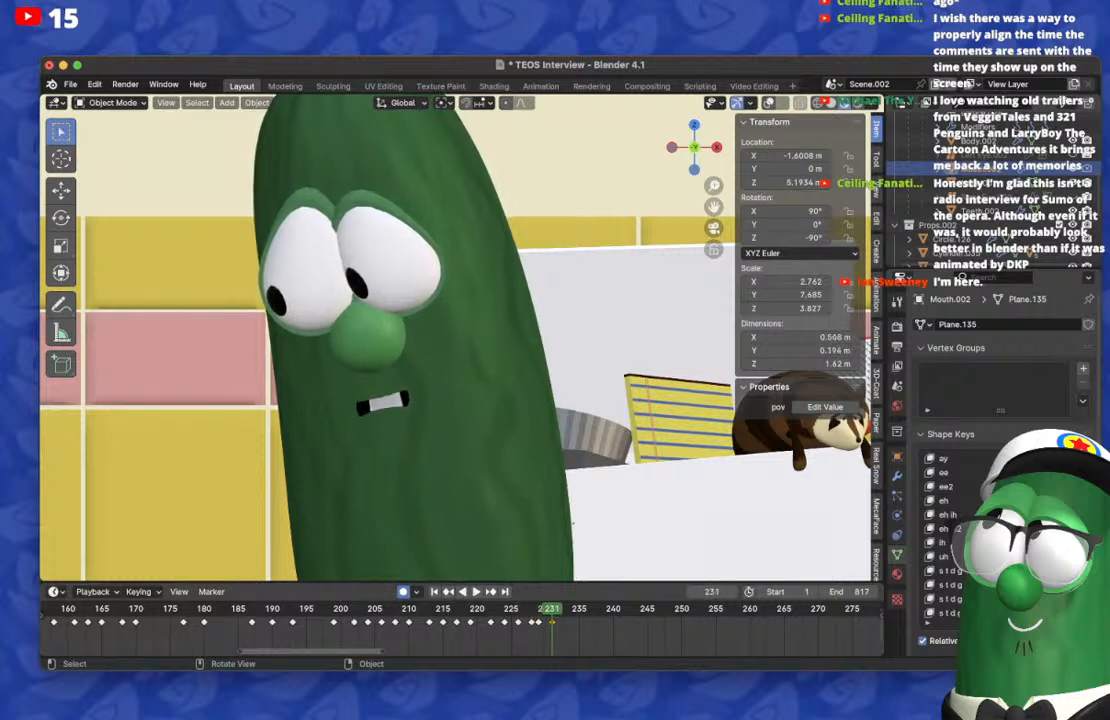
Step: On frame 233, reset the mouth shape and keyframe the w shape key for a small, narrow open mouth
key(Right)
key(Right)
key(Right)
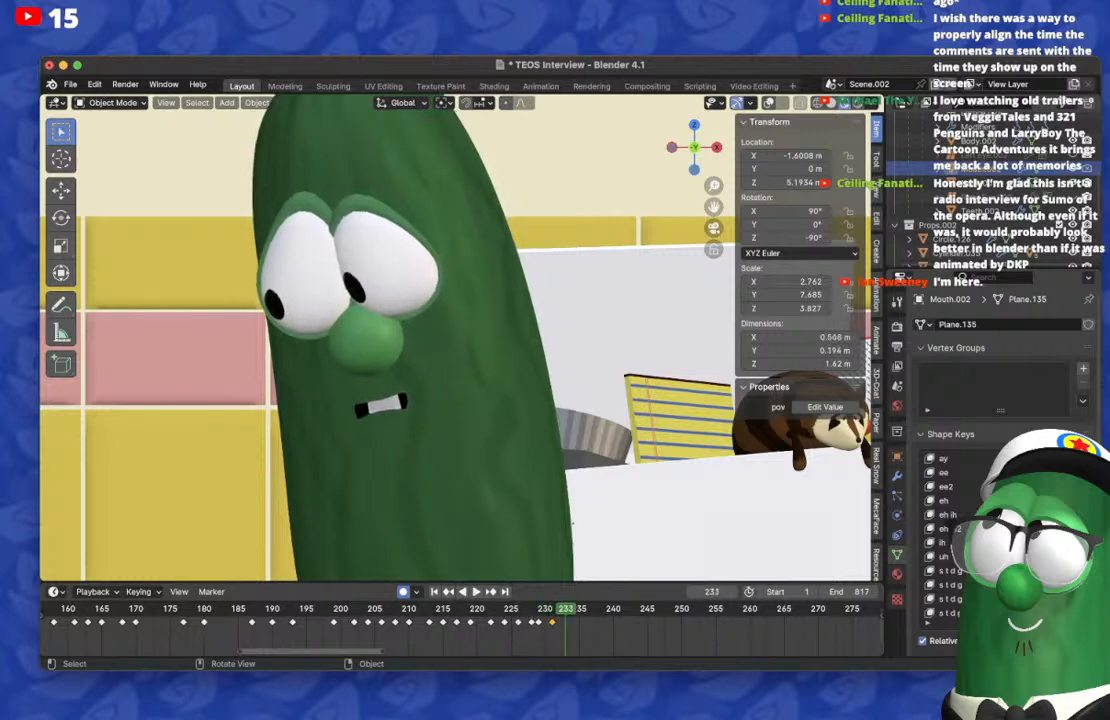
key(Left)
key(Right)
key(Left)
key(Right)
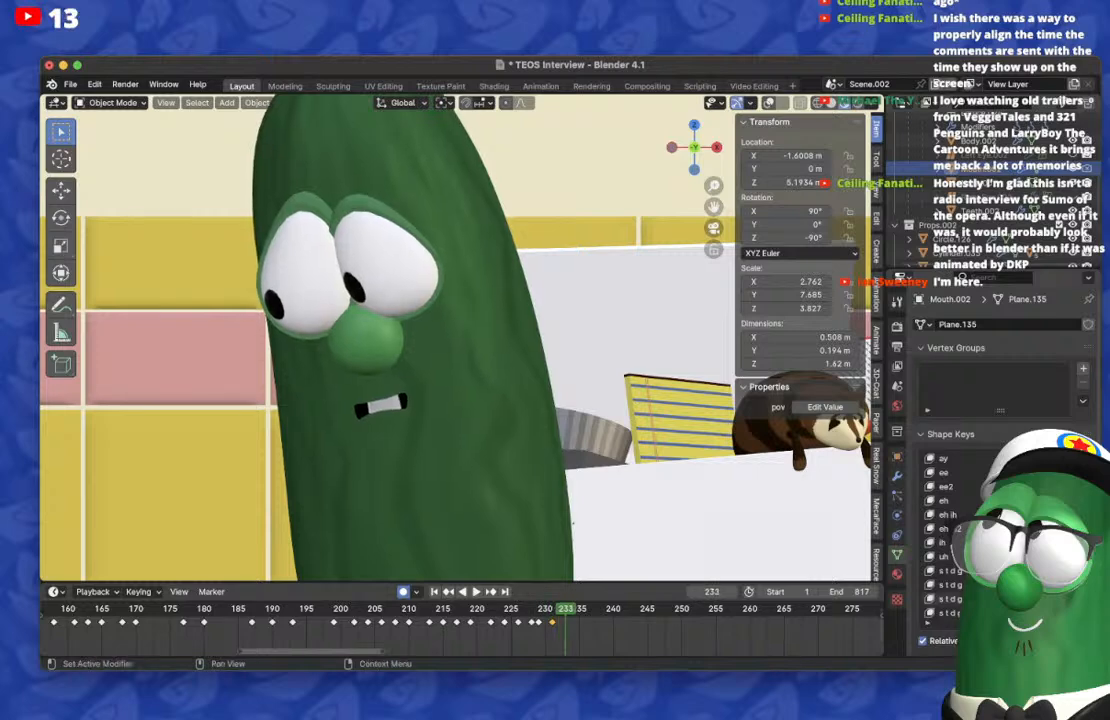
key(BackSpace)
scroll(1000, 585, down, 10)
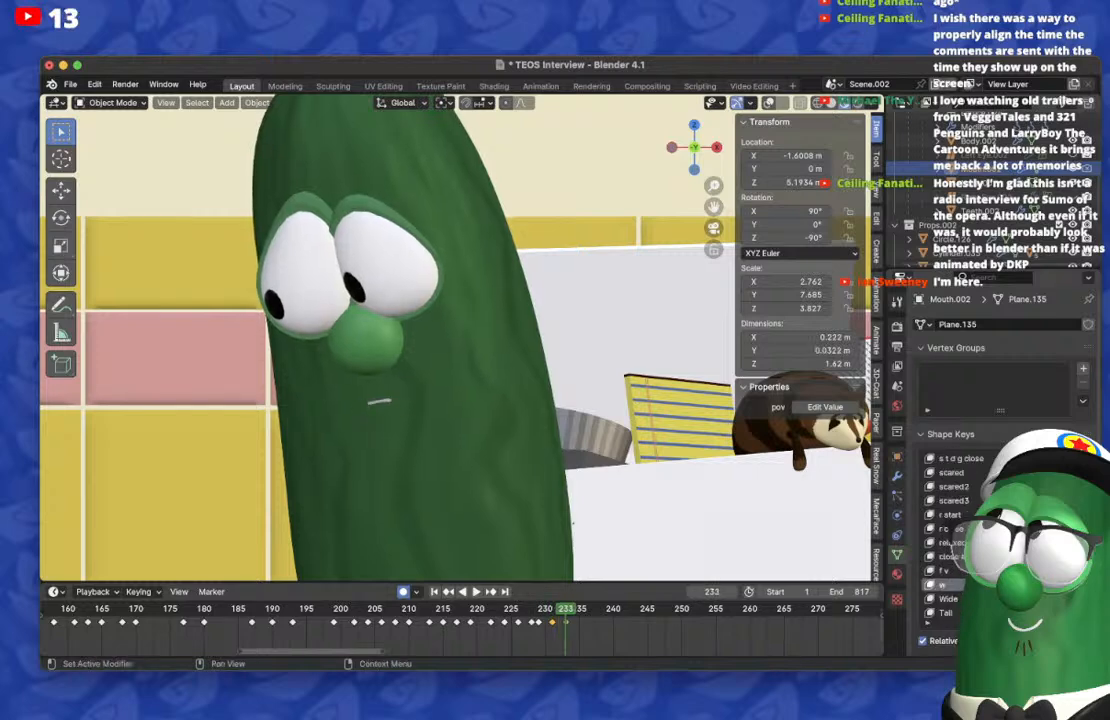
Step: On frame 231, reset the w shape key to restore the wide, nearly closed mouth, and advance to frame 235
key(Left)
key(Left)
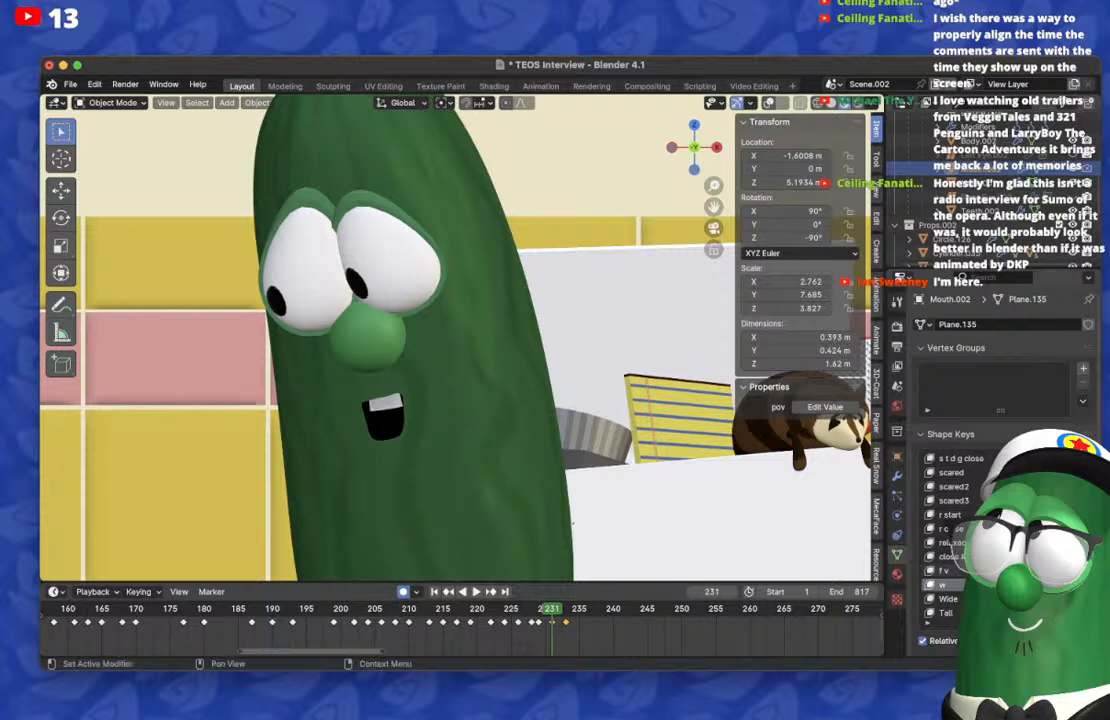
key(Right)
key(Right)
key(Right)
key(Right)
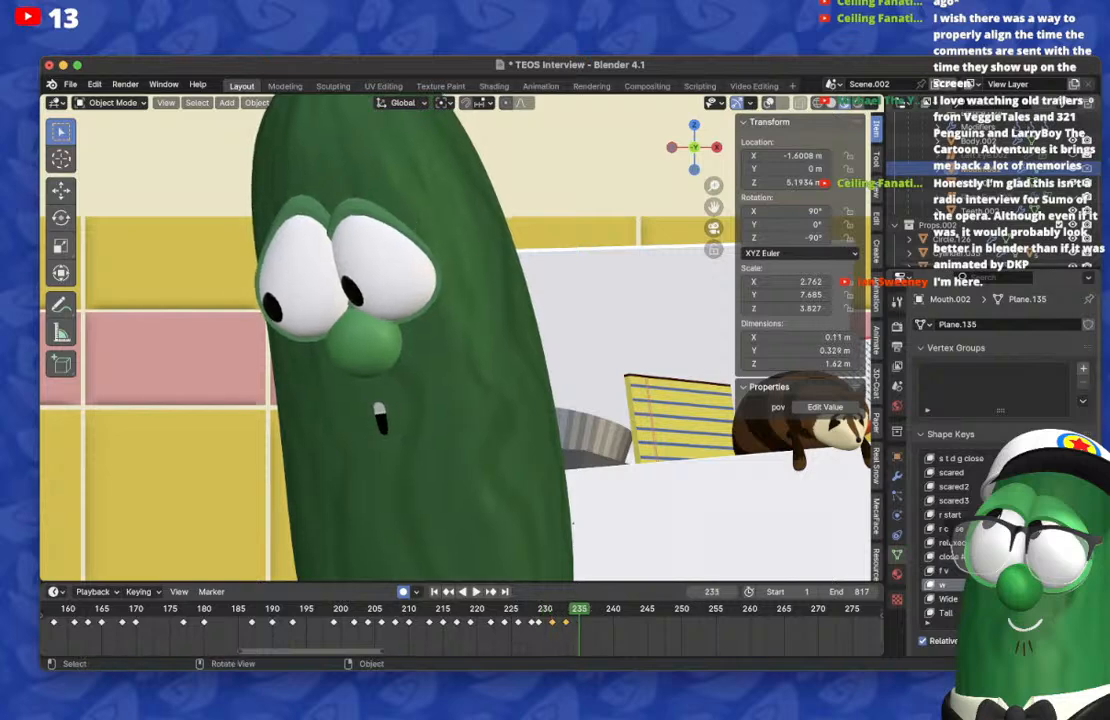
Step: Check the preceding frames, and duplicate the mouth keyframe of frame 231 onto frame 235
key(Left)
key(Left)
key(Left)
key(Right)
key(Right)
key(Right)
click(552, 622)
key(shift+d)
click(579, 622)
Step: Play back the mouth animation from about frame 227 to check the lip-sync
click(525, 609)
key(space)
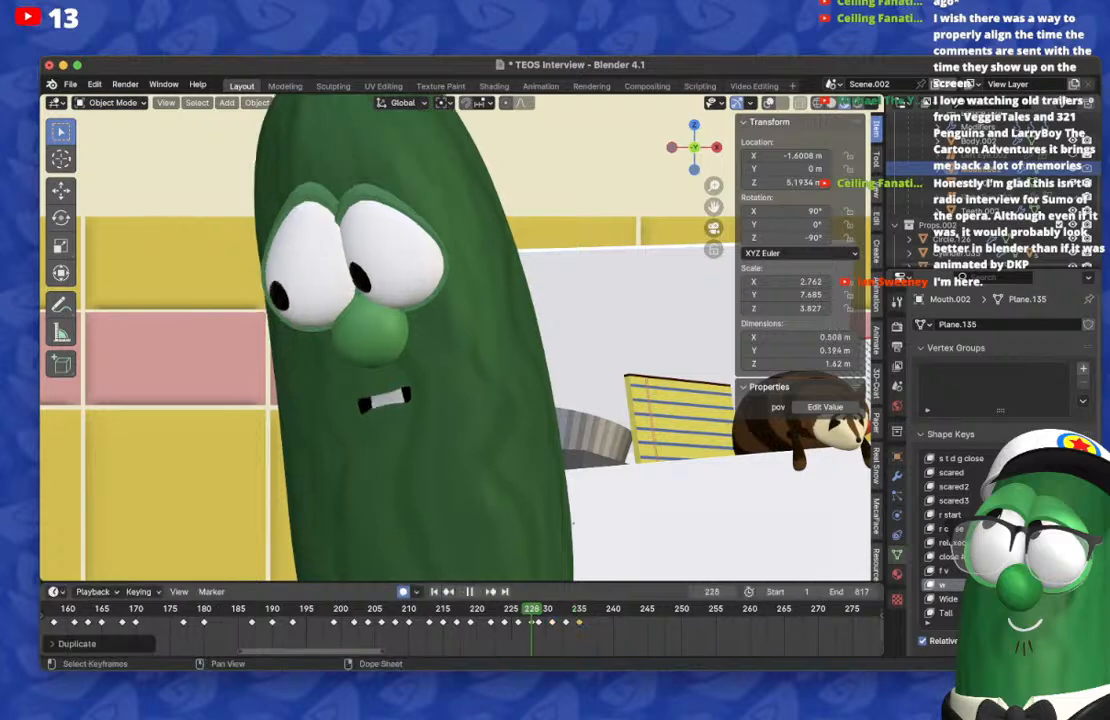
key(space)
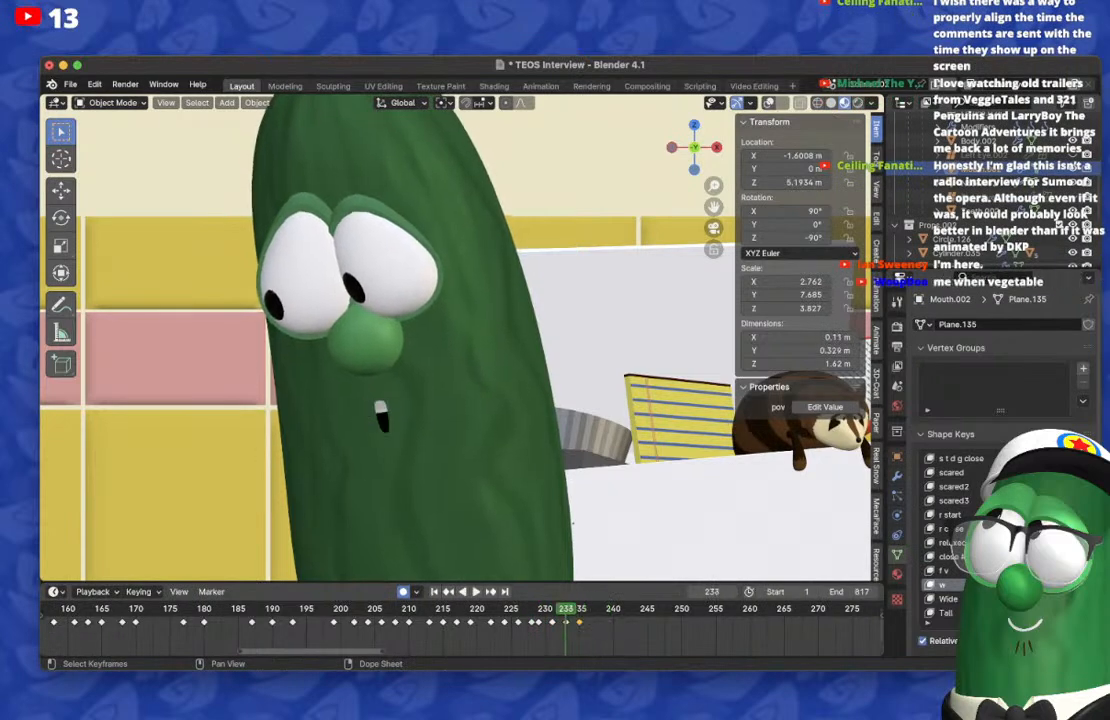
Step: On frame 237, reset the mouth shape and keyframe a rounded, moderately open mouth
key(Right)
key(Right)
key(Right)
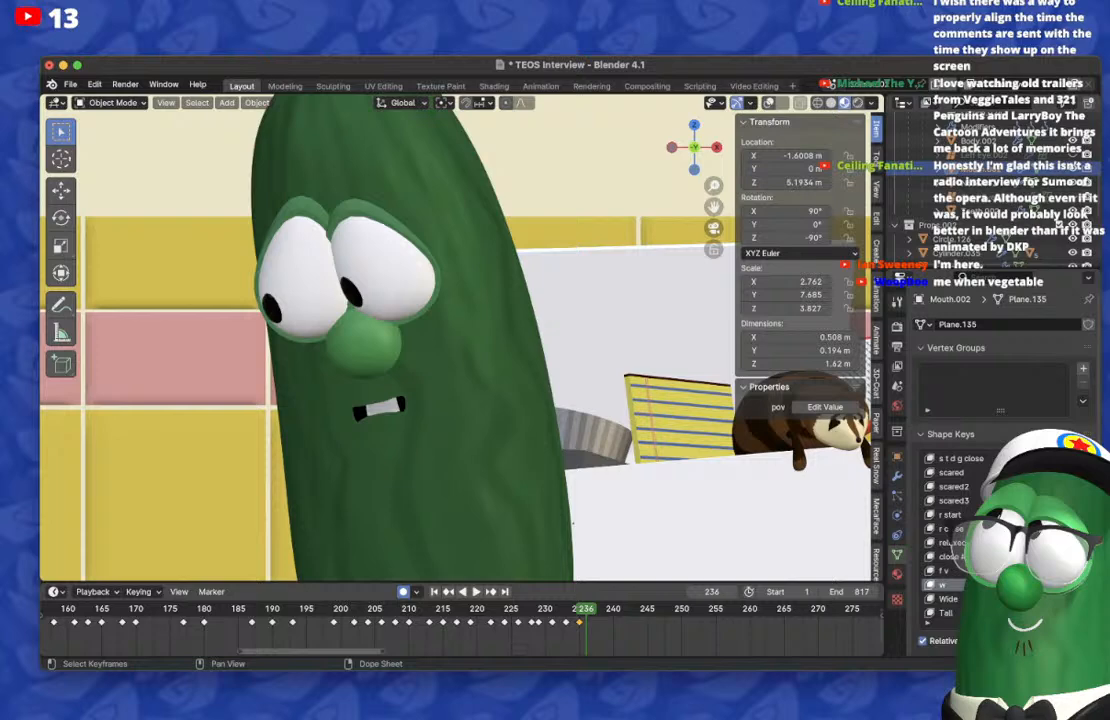
key(Right)
scroll(998, 535, up, 11)
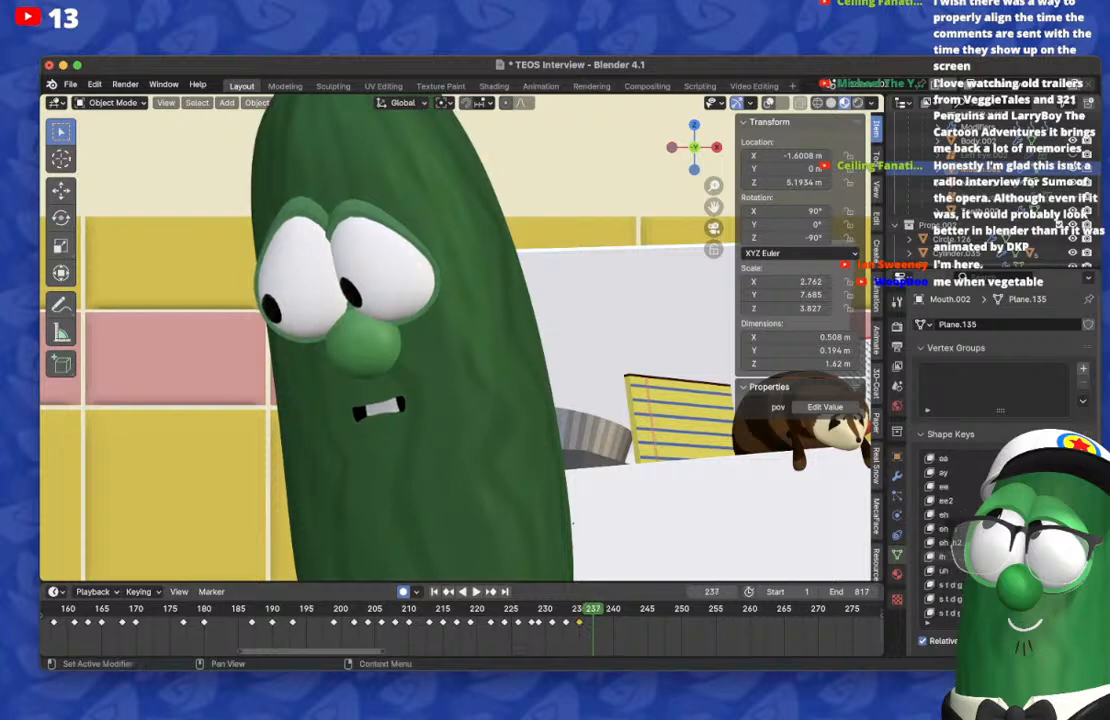
key(BackSpace)
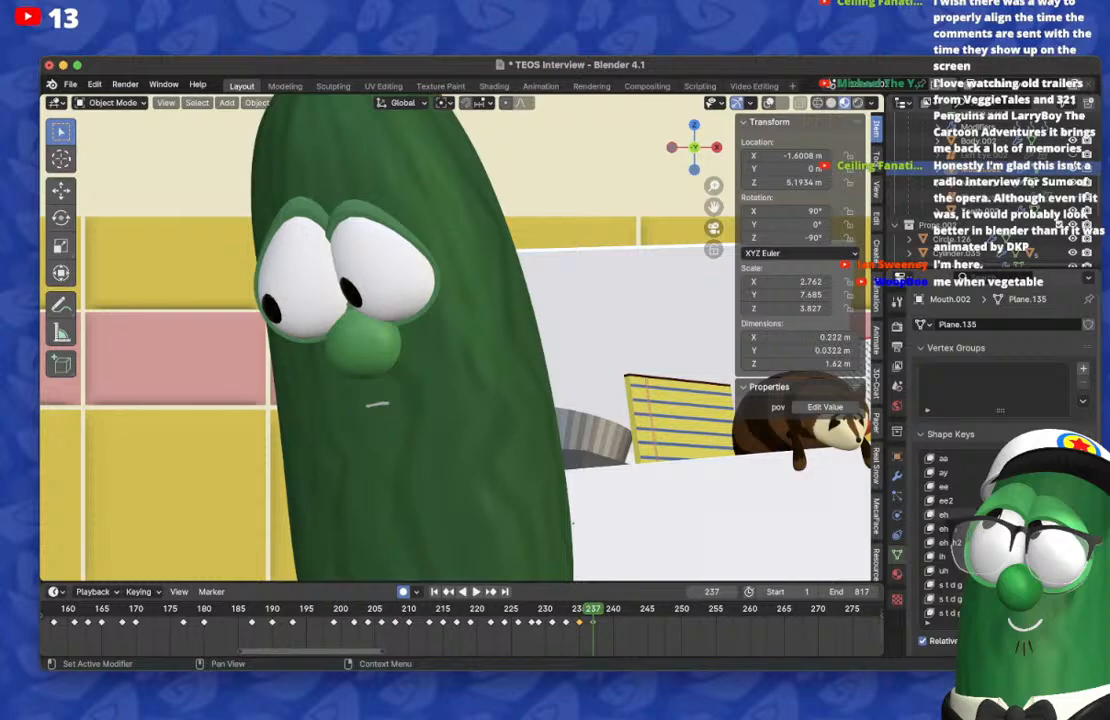
Step: On frame 235, reset the open-mouth shape key to restore the wide, nearly closed mouth
key(Left)
key(Left)
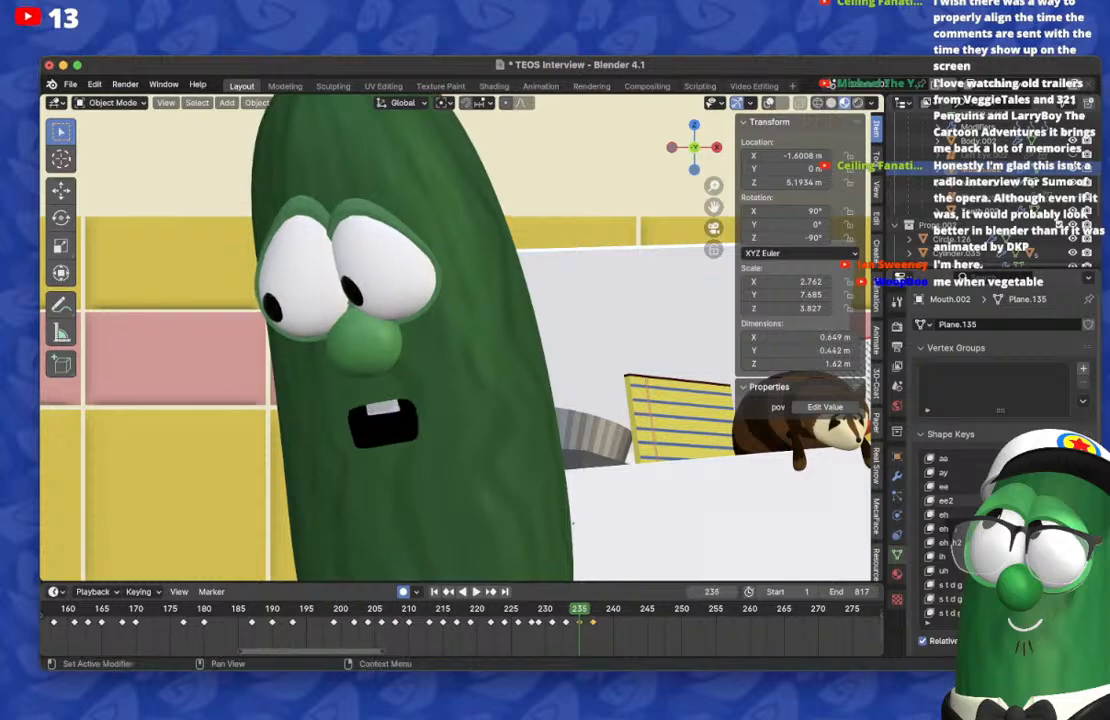
key(Right)
Step: Play back the mouth animation past frame 237, and replay it from frame 231 up to frame 243
key(space)
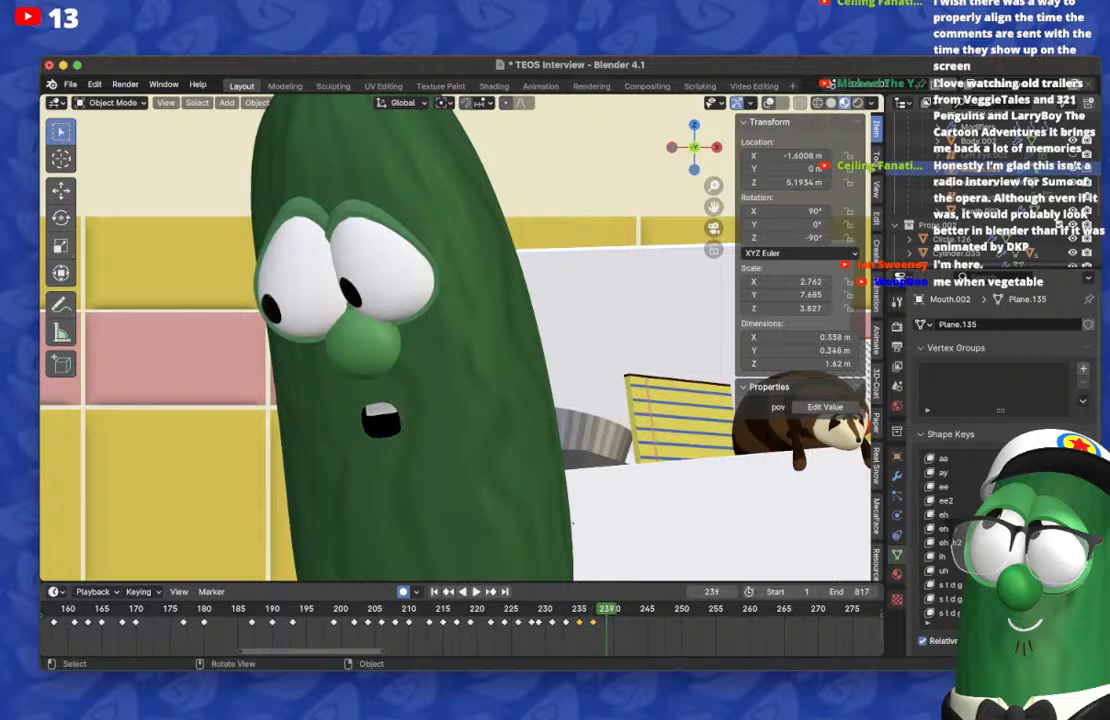
key(space)
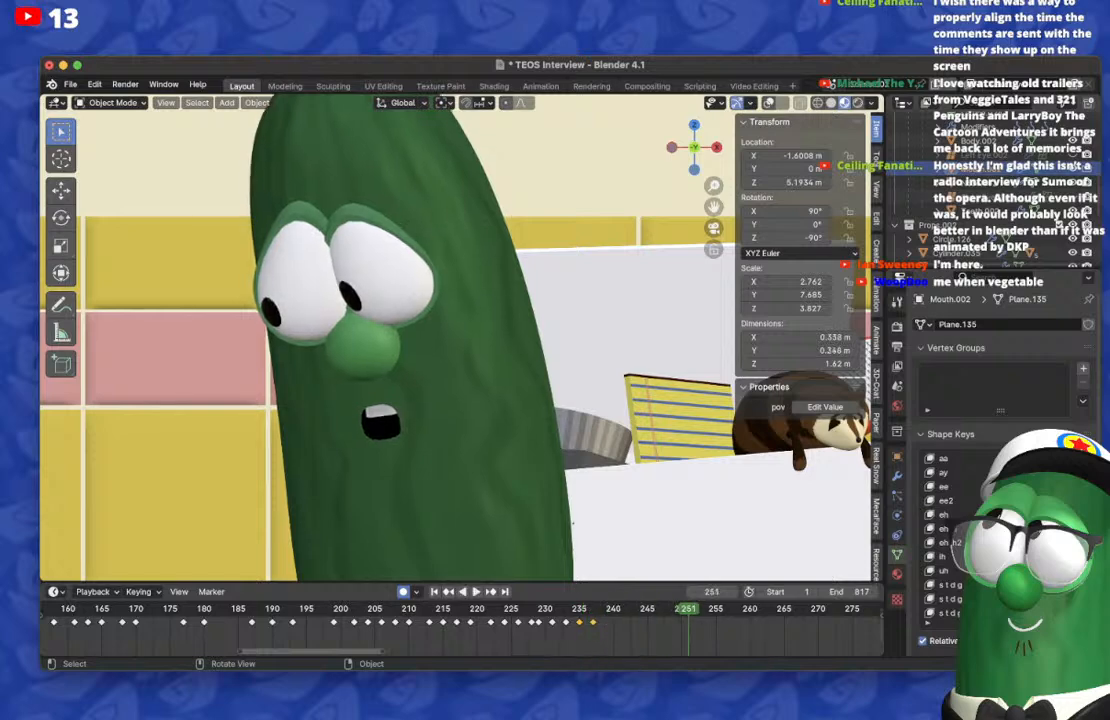
click(552, 609)
key(space)
key(space)
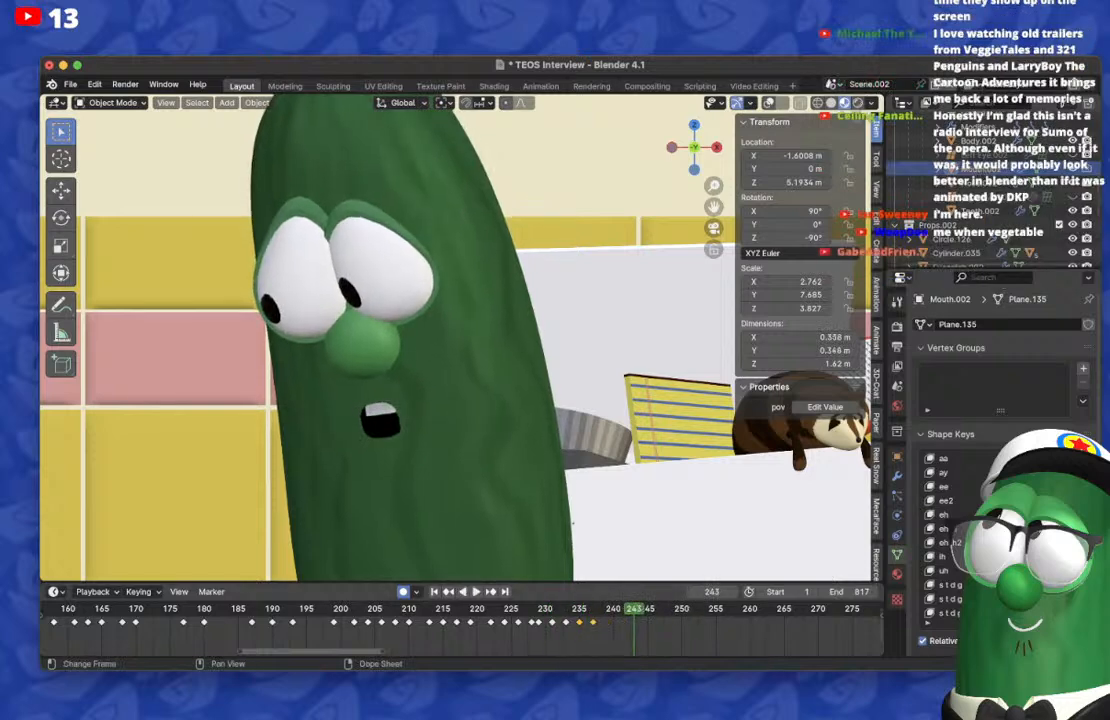
Step: On frame 243, reset the mouth shape and keyframe a small, slightly open mouth
click(1083, 641)
scroll(1030, 599, down, 11)
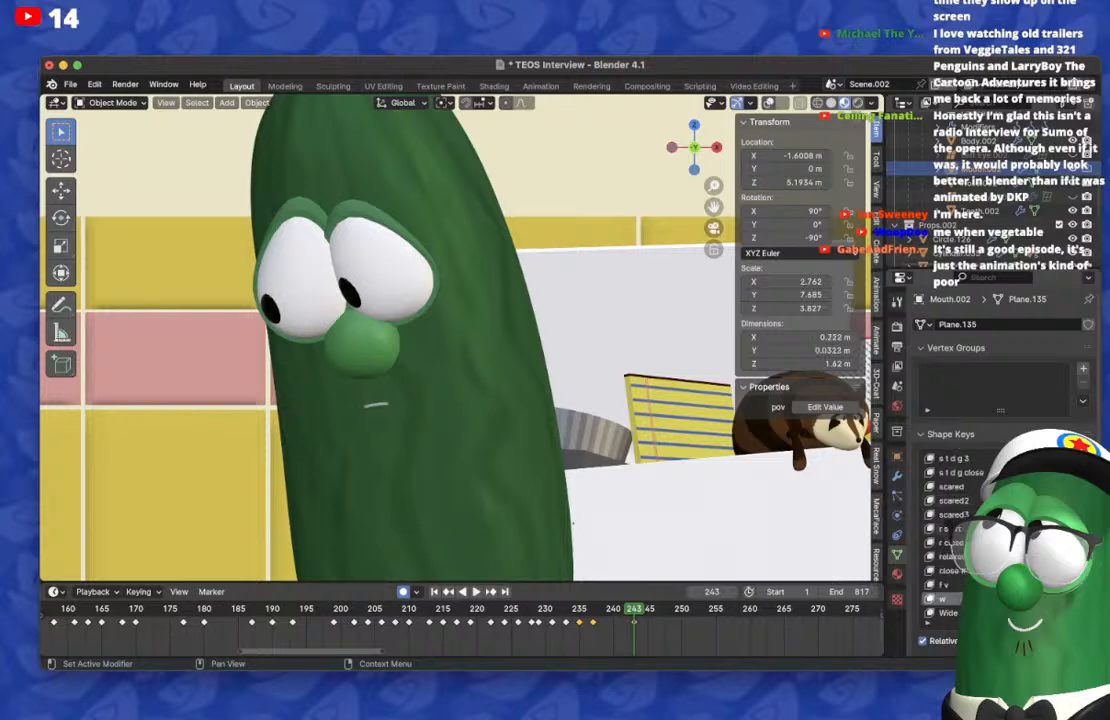
drag(1028, 599, 1055, 599)
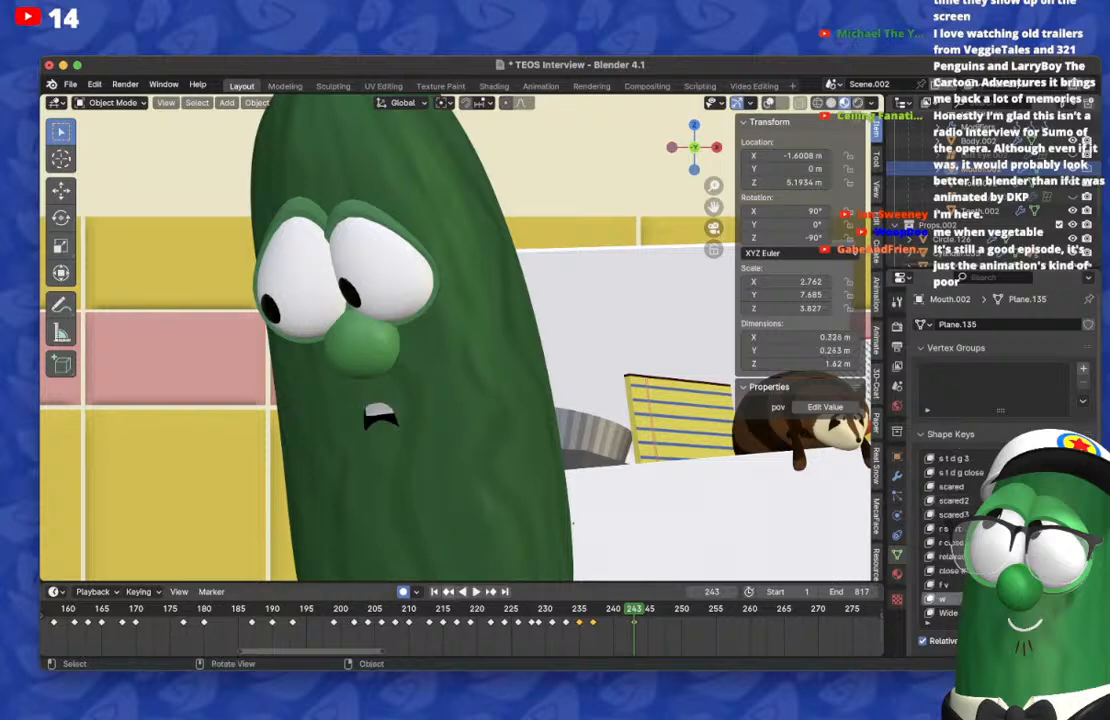
Step: Return to the mouth keyframe on frame 237 and adjust the w shape key
key(Down)
drag(1028, 599, 1055, 599)
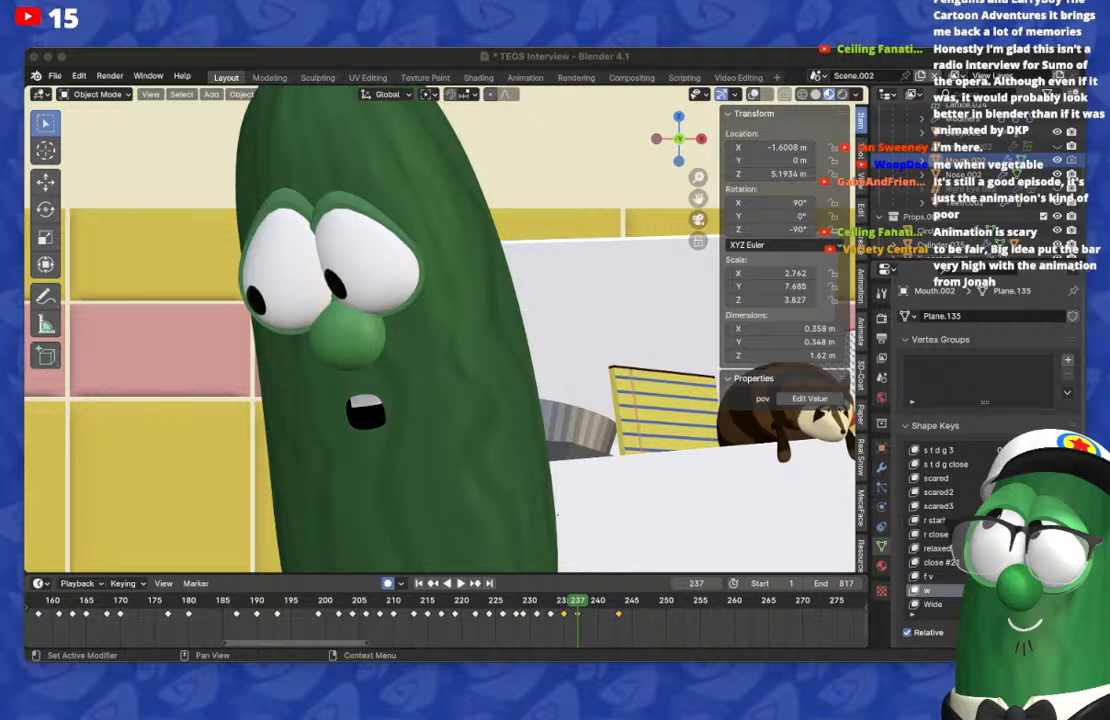
Step: Switch to the browser and watch the Sumo of the Opera video around 31:56 to 32:03, rewinding once to replay the scene
key(super+Tab)
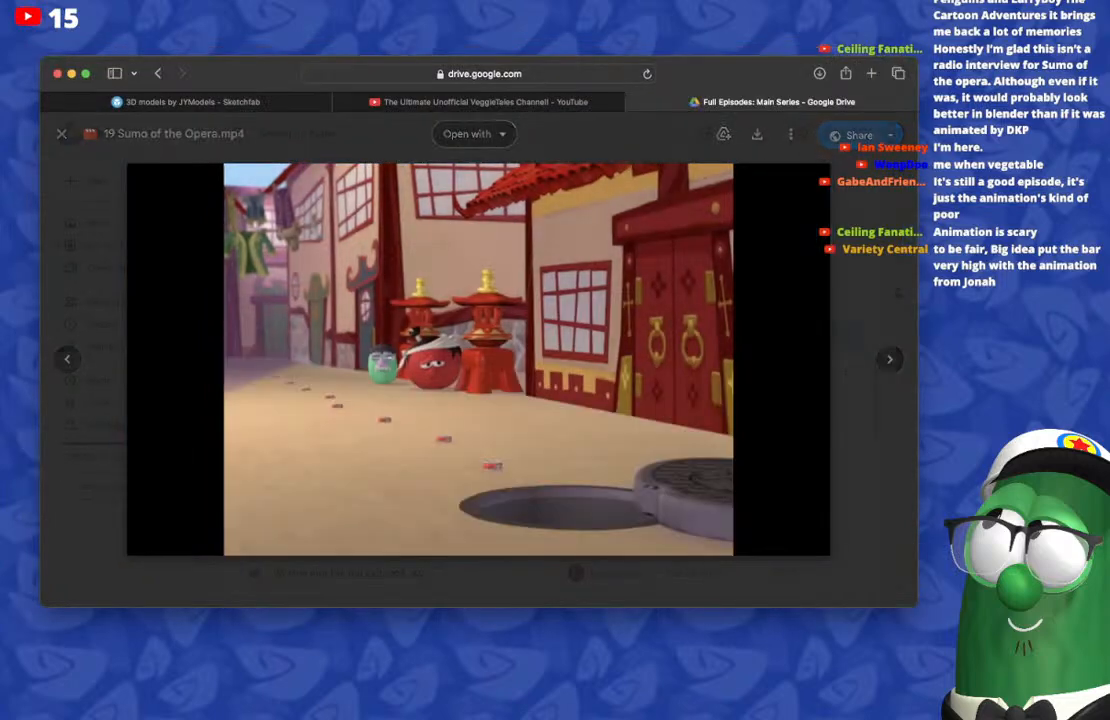
key(space)
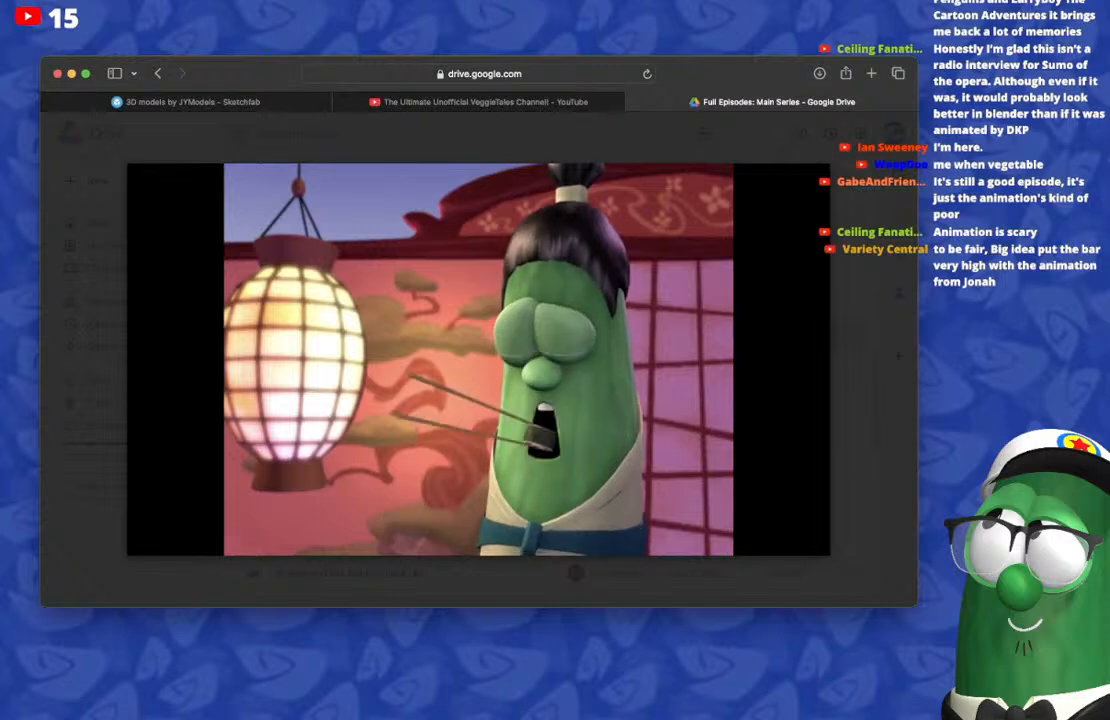
key(space)
key(space)
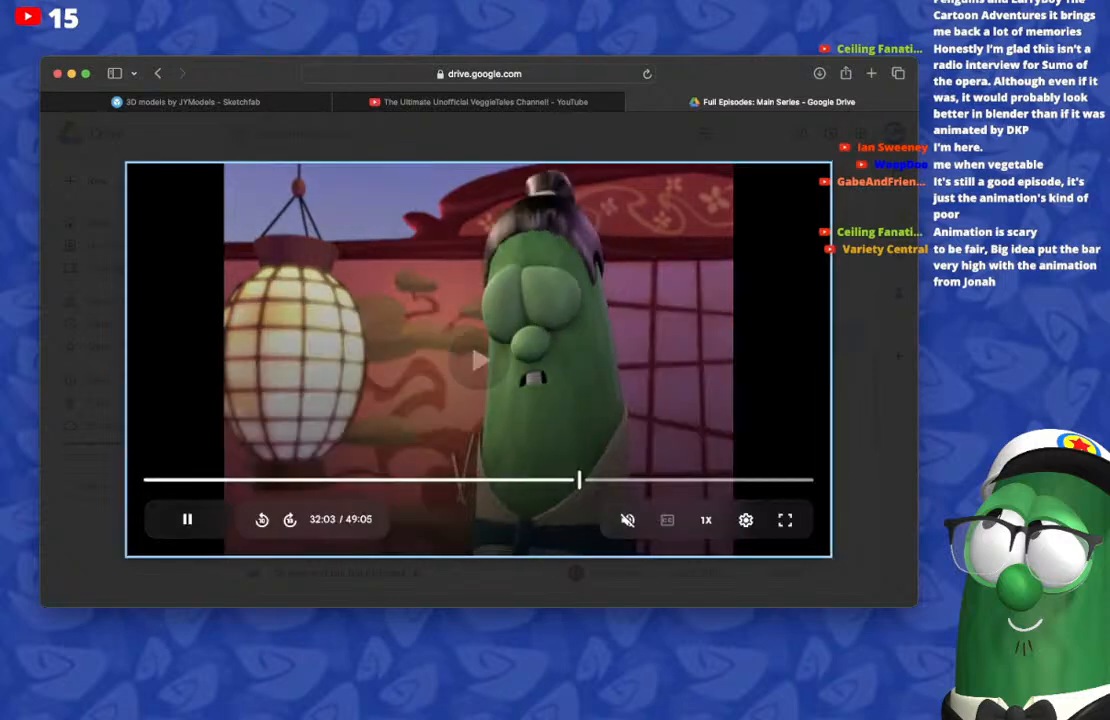
key(j)
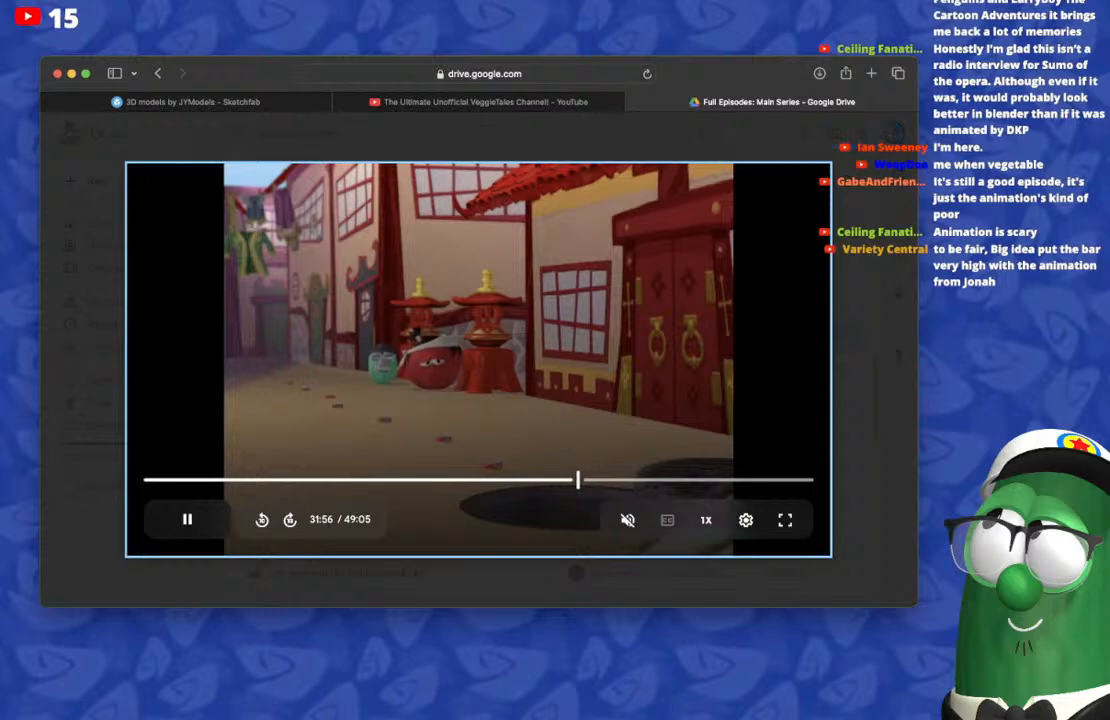
key(space)
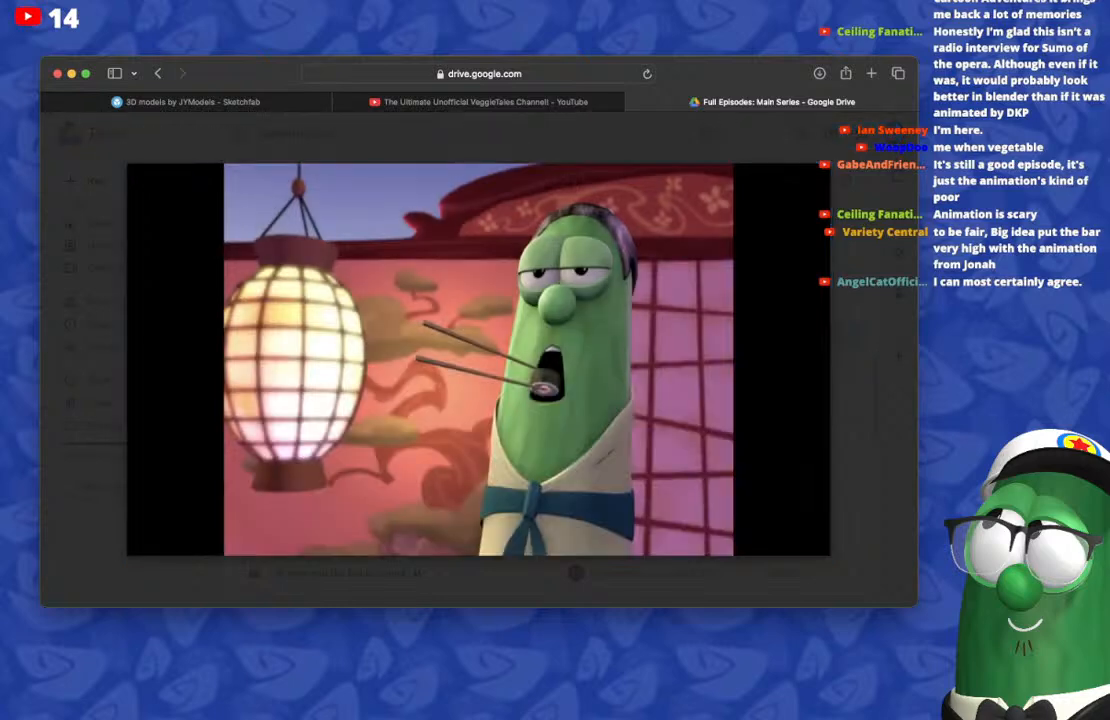
key(space)
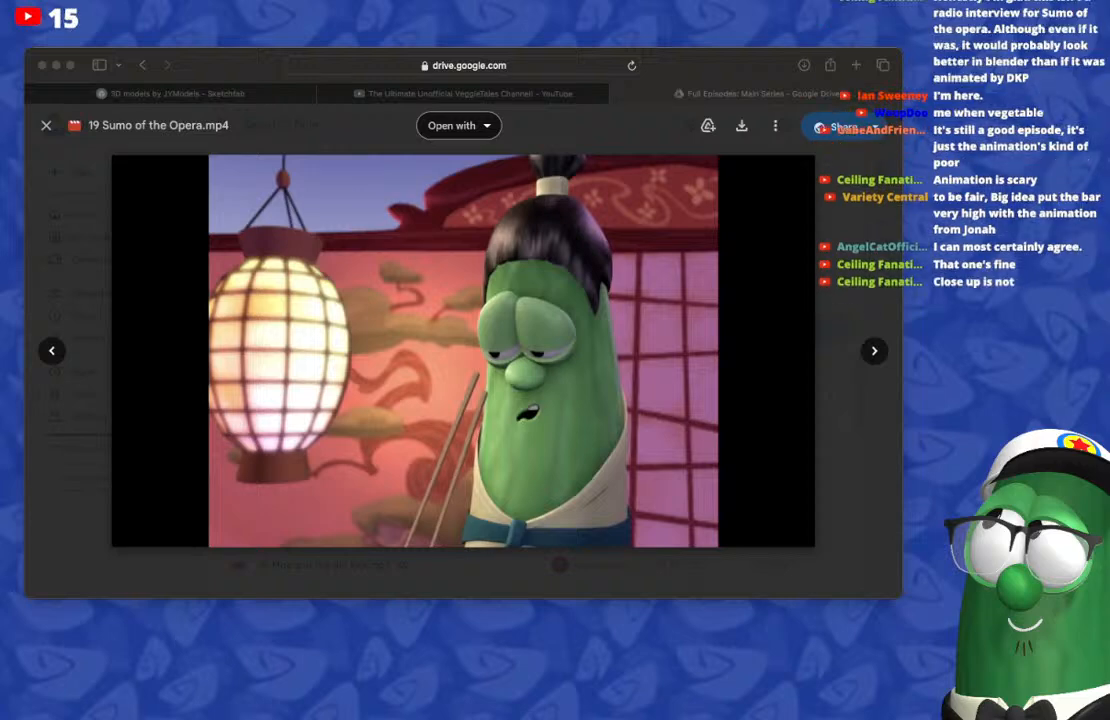
key(super+Tab)
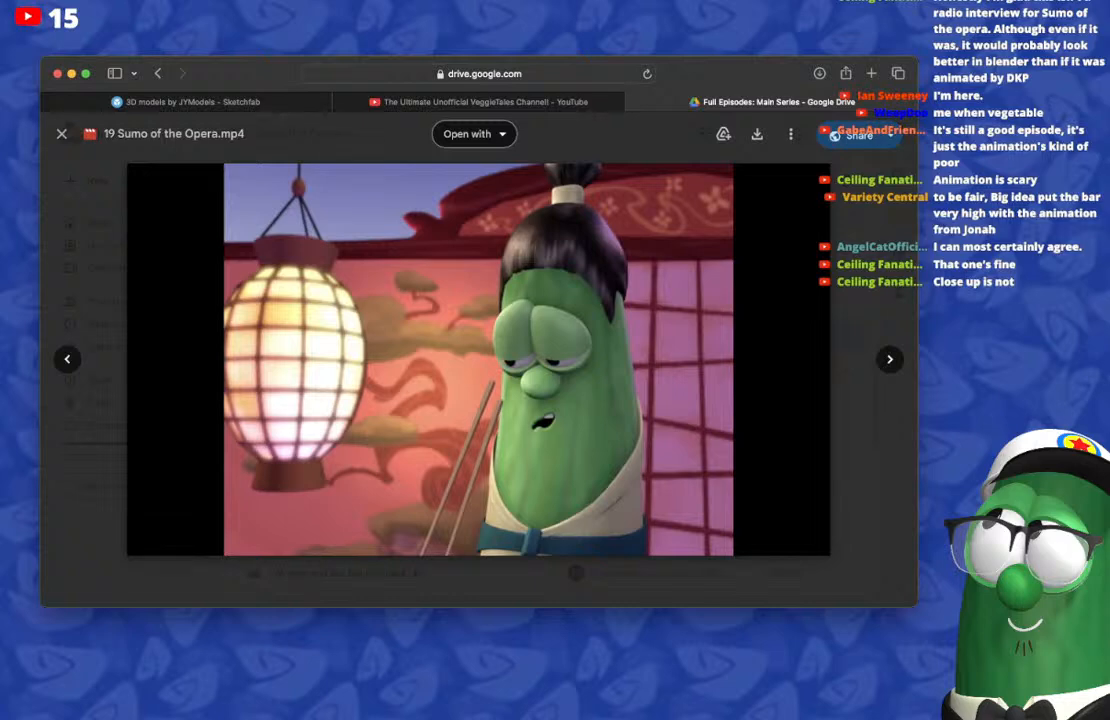
Step: Skip forward through the episode from that scene to about 33:06, checking the cucumber character's animation
key(space)
key(l)
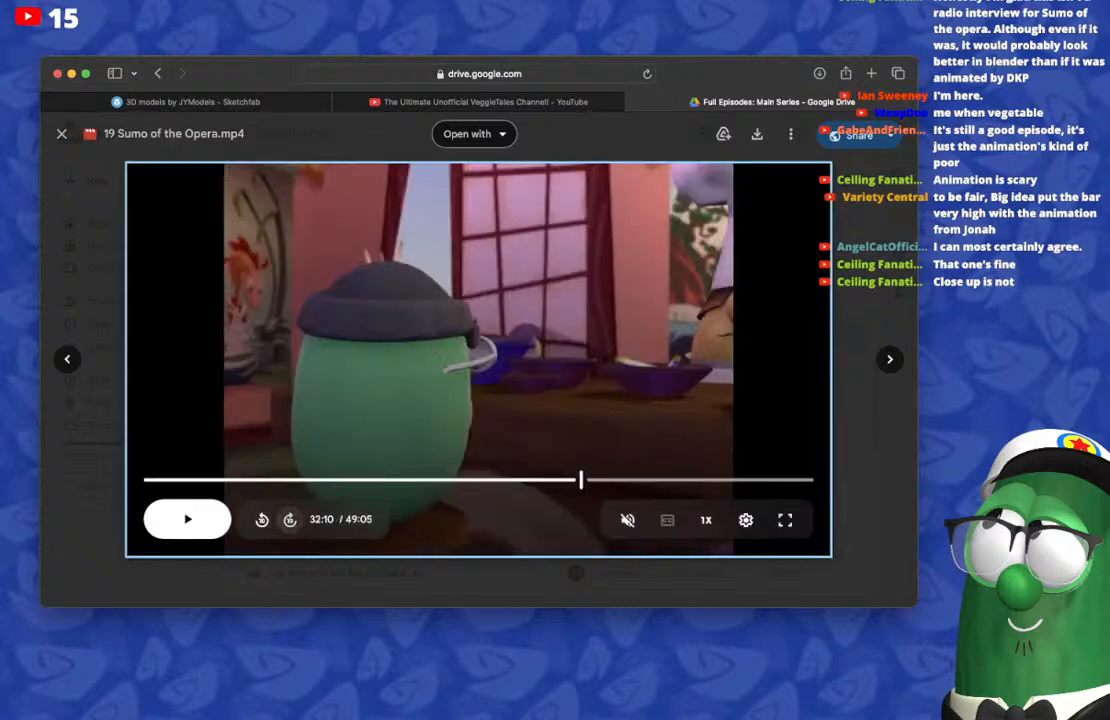
click(290, 519)
click(290, 519)
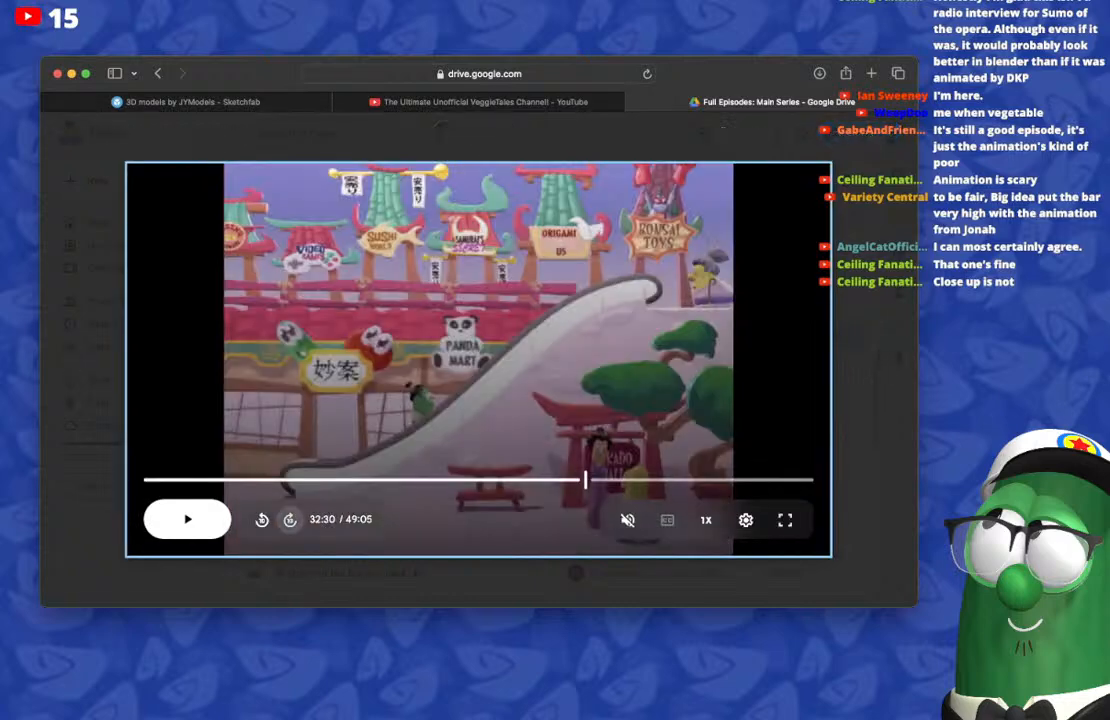
key(space)
key(l)
key(l)
key(l)
key(l)
key(l)
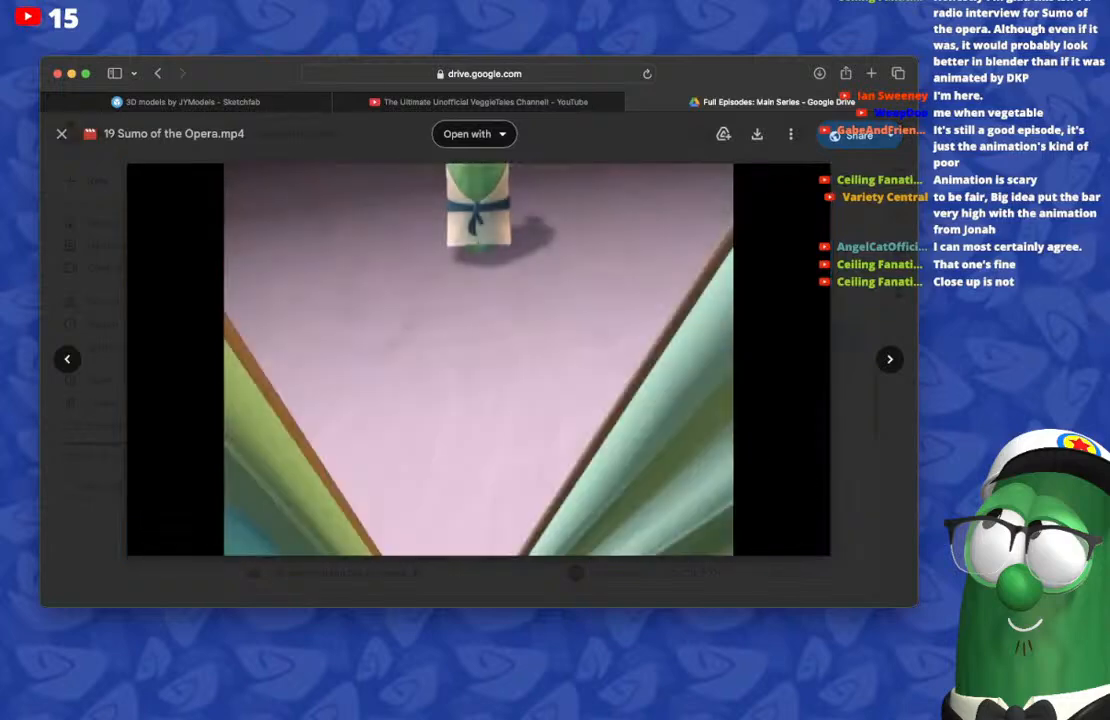
key(space)
key(space)
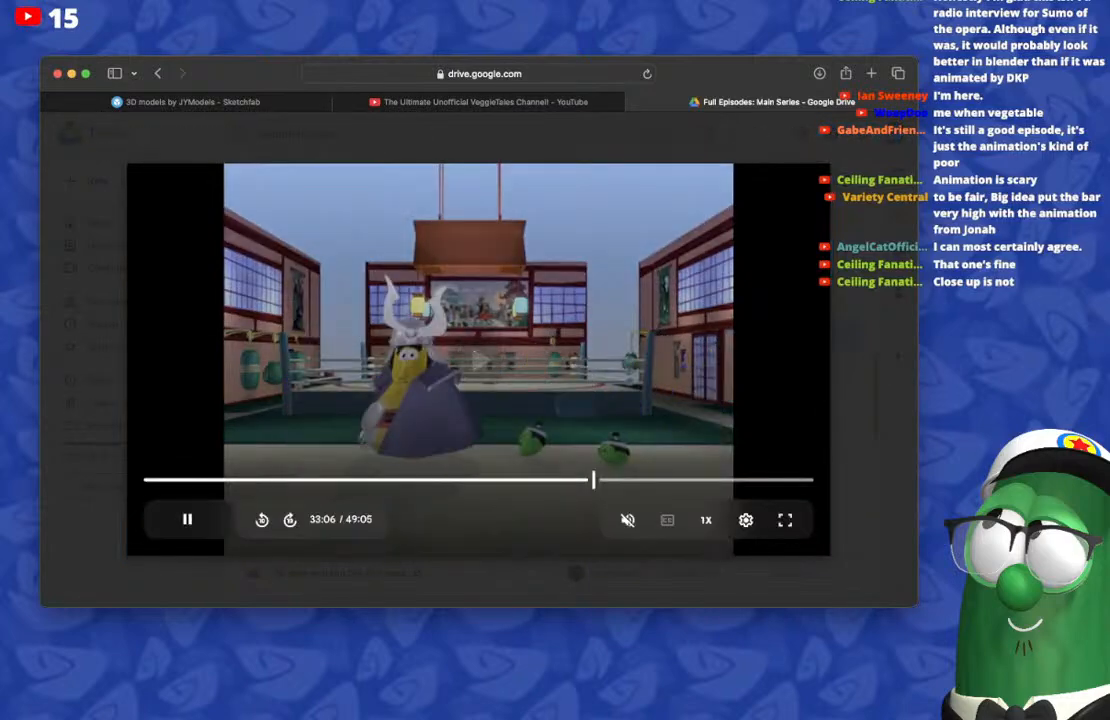
Step: Rewind the episode by about a minute, and skip forward again to the character's close-up around 33:19
key(j)
key(j)
key(j)
key(j)
key(j)
key(j)
key(j)
key(j)
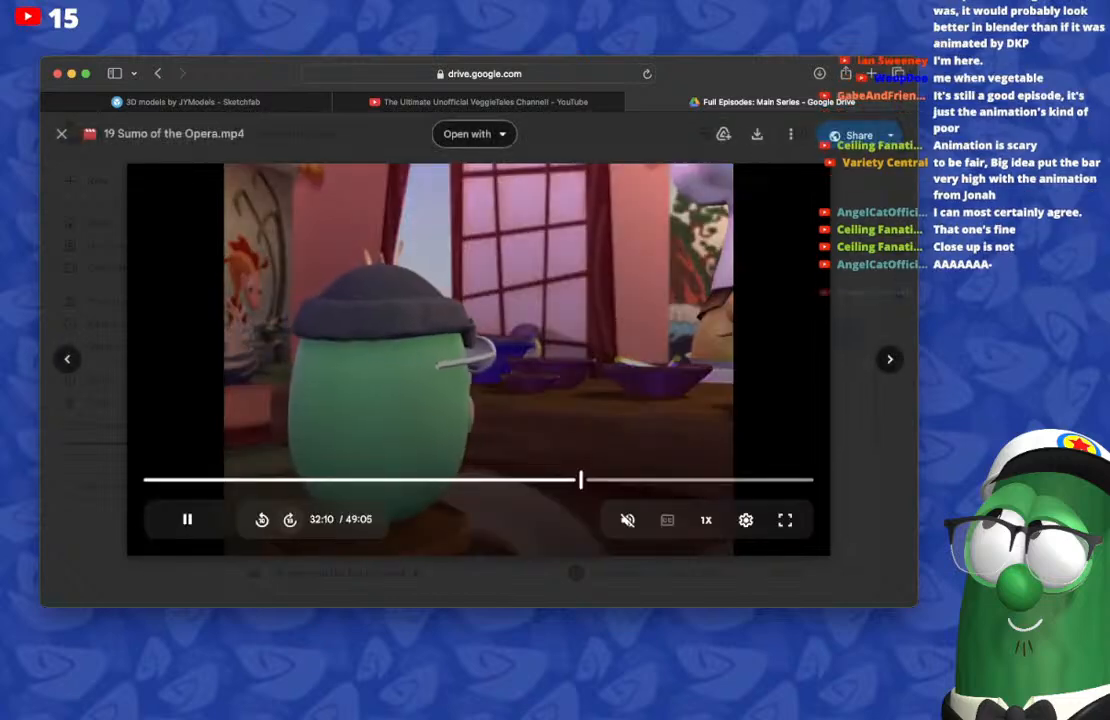
click(290, 519)
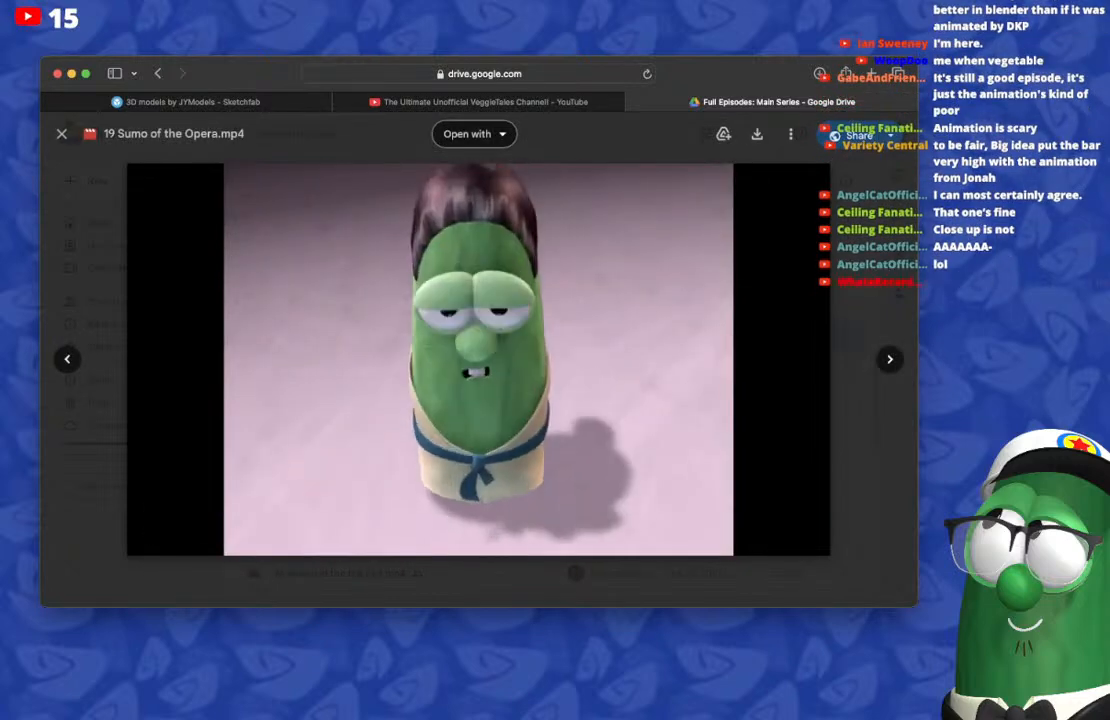
click(597, 480)
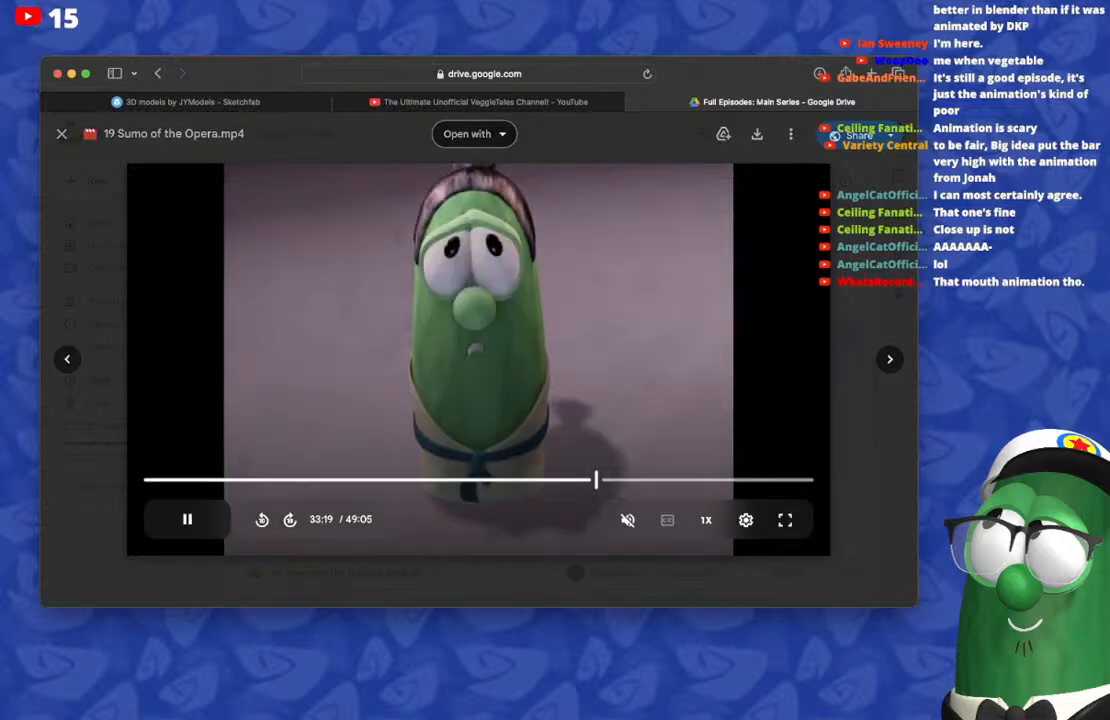
Step: Jump ahead to about 38:05 in the episode, pause it, and switch back to Blender
click(662, 480)
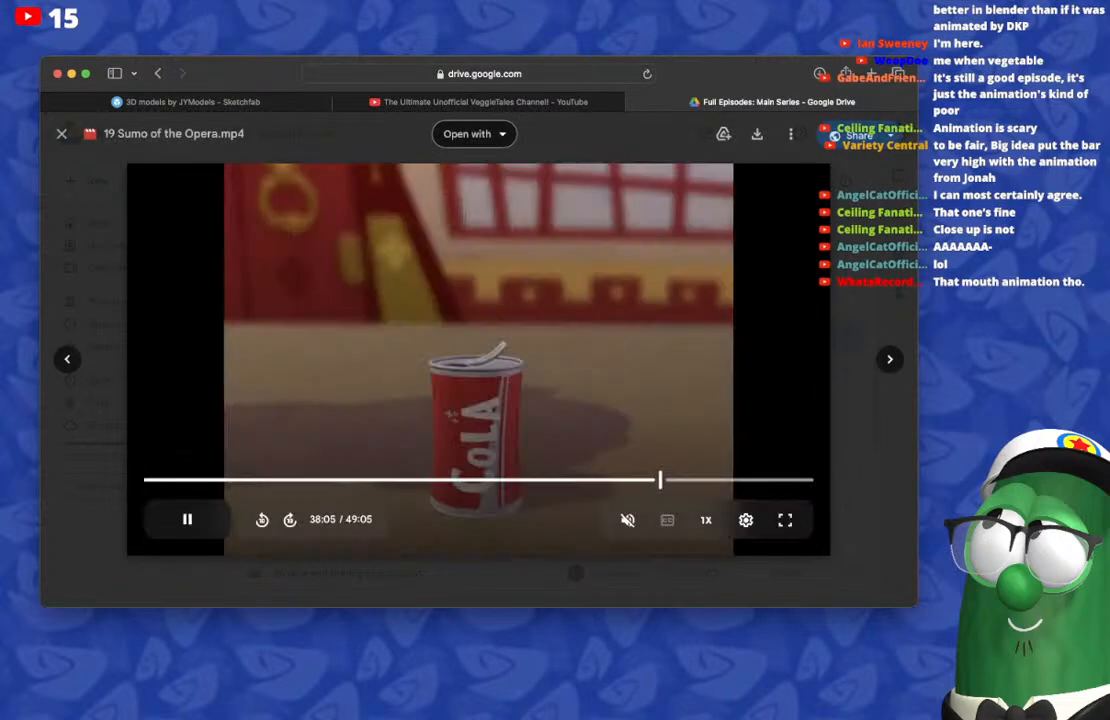
key(space)
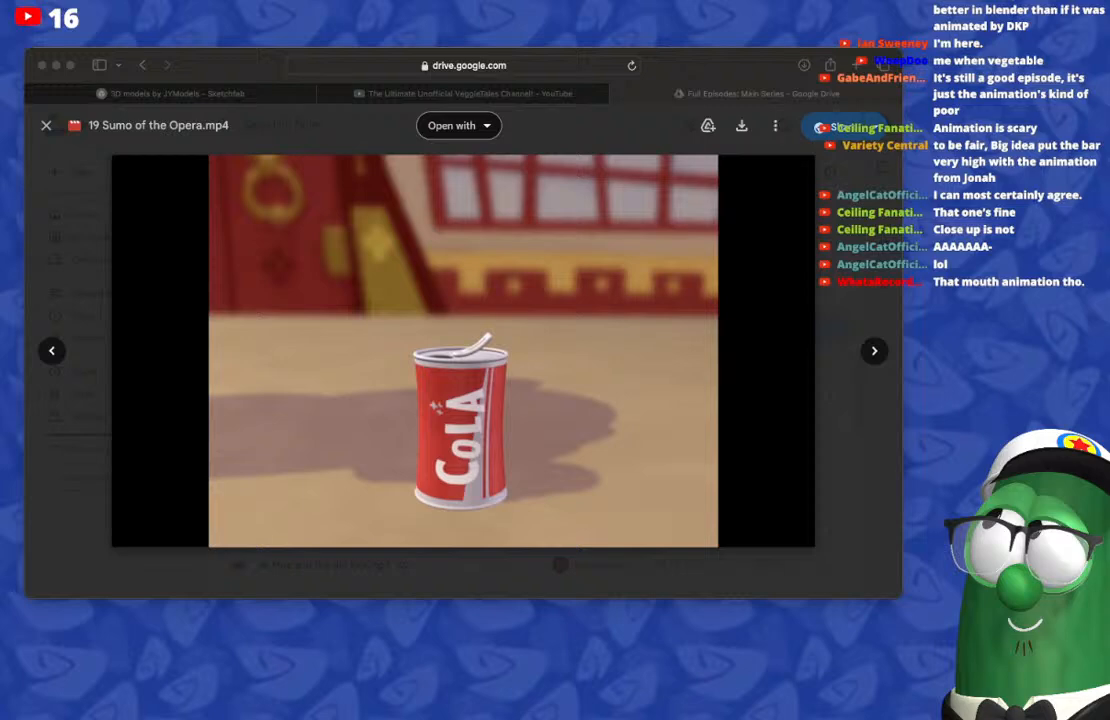
key(super+Tab)
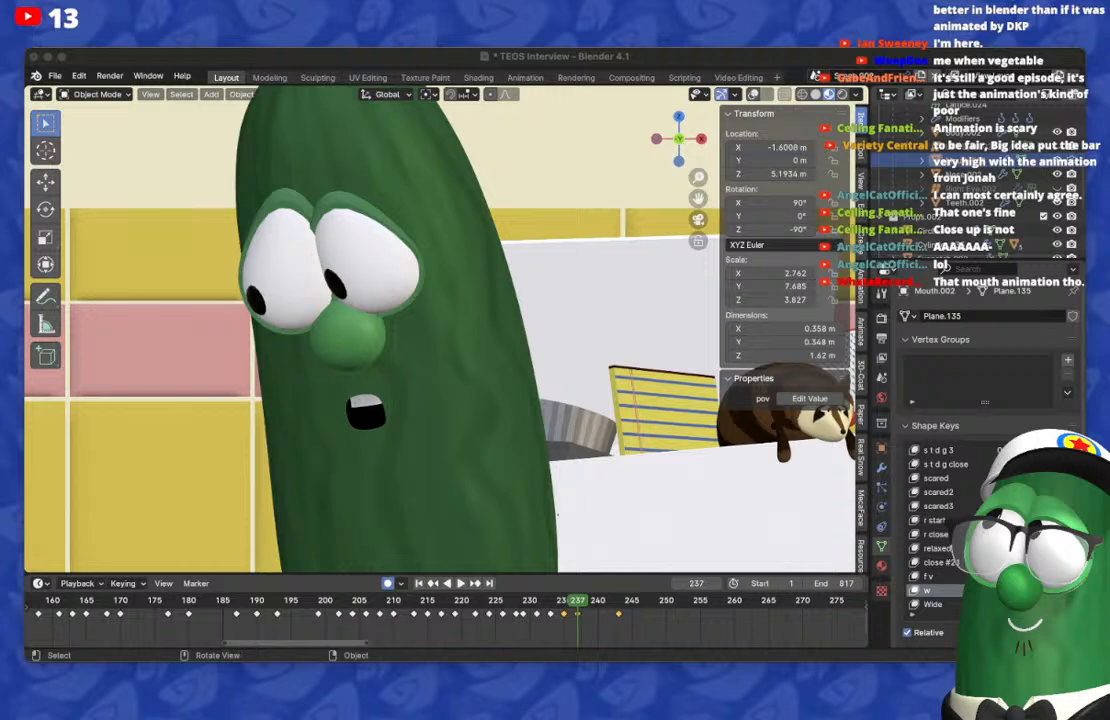
key(super+Tab)
Step: Move the small, slightly open mouth keyframe from frame 243 to frame 242
key(Right)
key(Right)
key(Right)
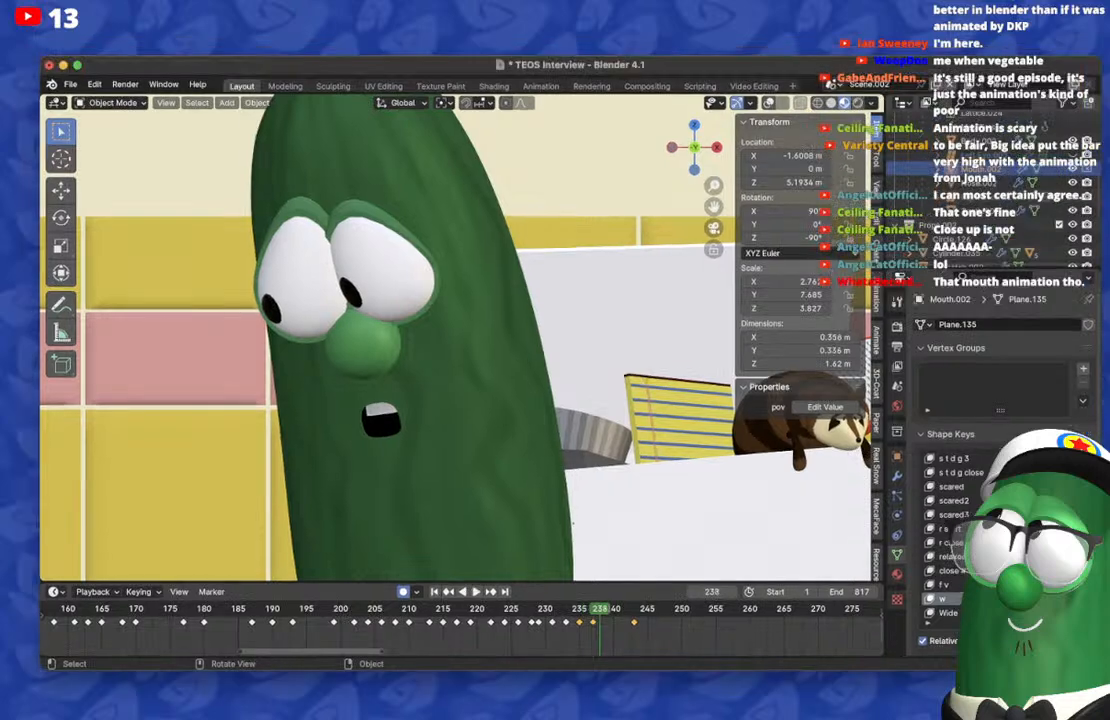
key(Right)
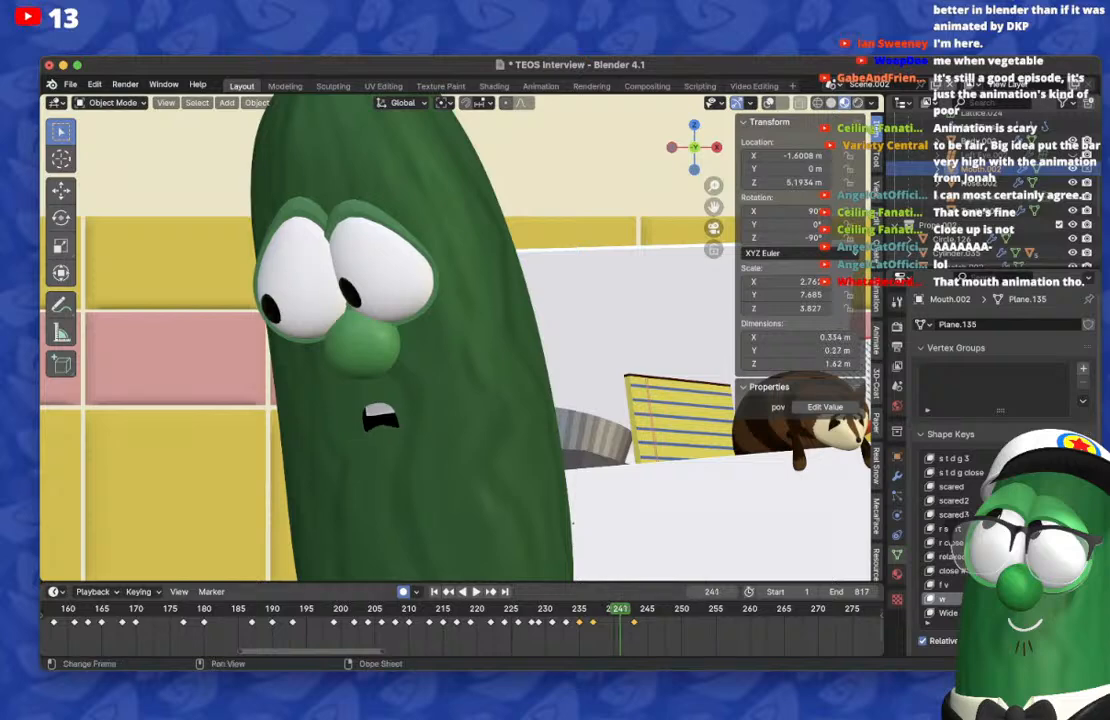
click(634, 622)
key(Right)
drag(634, 622, 627, 622)
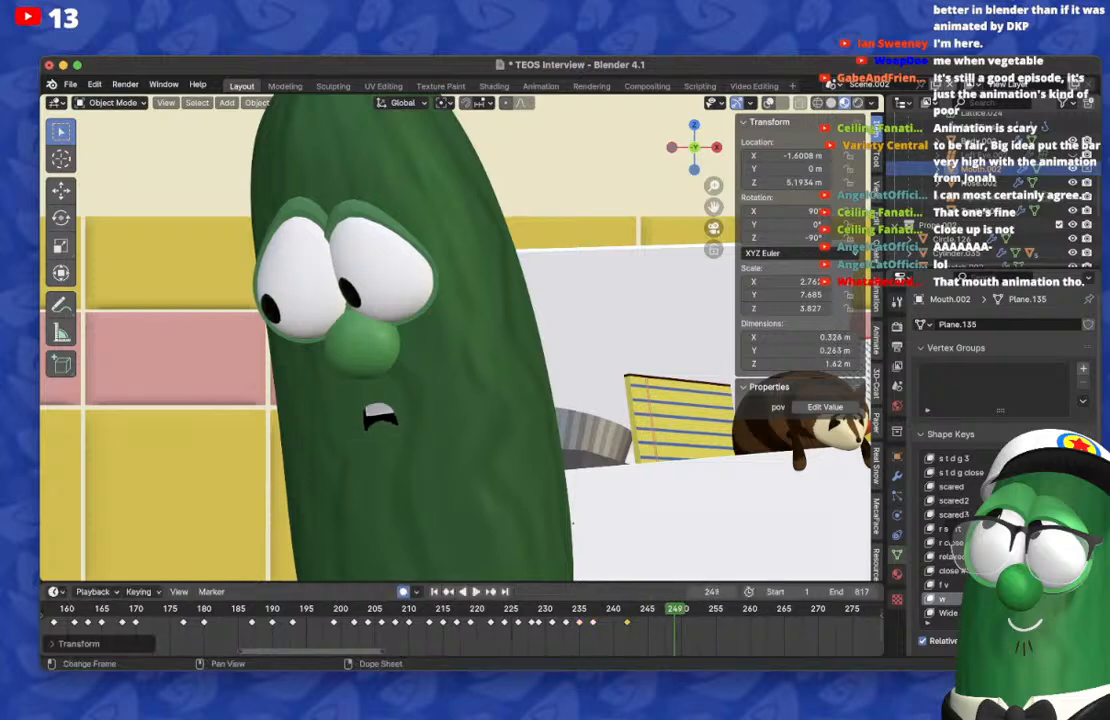
Step: Duplicate the mouth keyframe from frame 242 onto frame 248
key(Right)
key(Right)
key(Right)
key(Right)
key(Right)
key(Right)
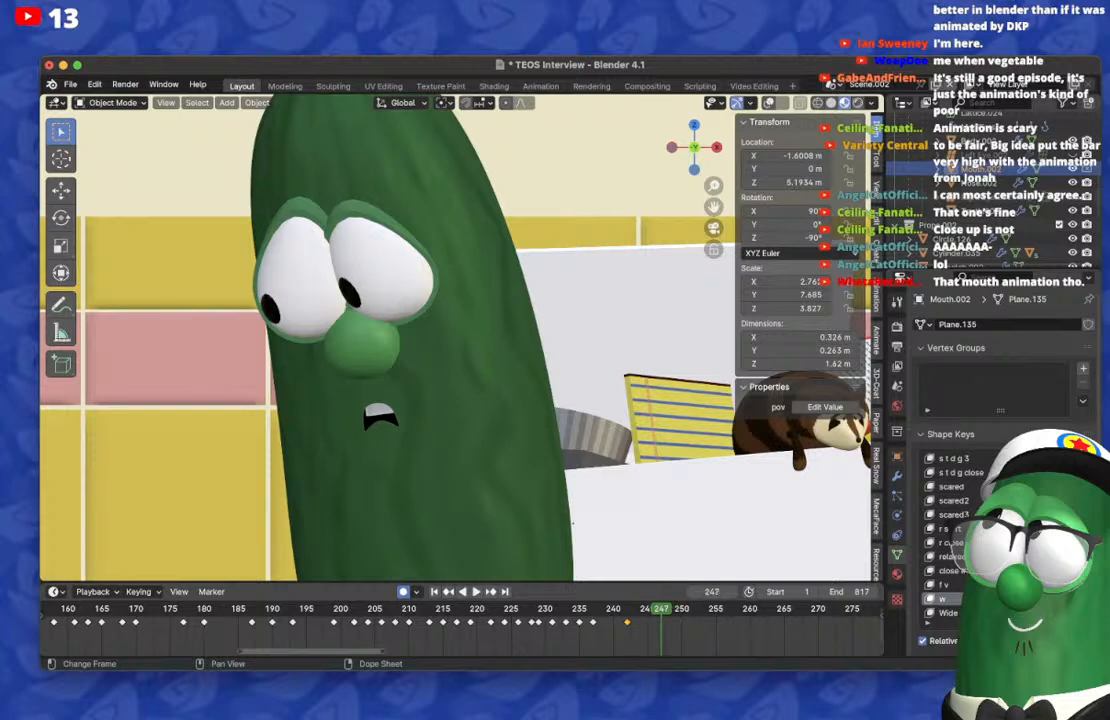
key(g)
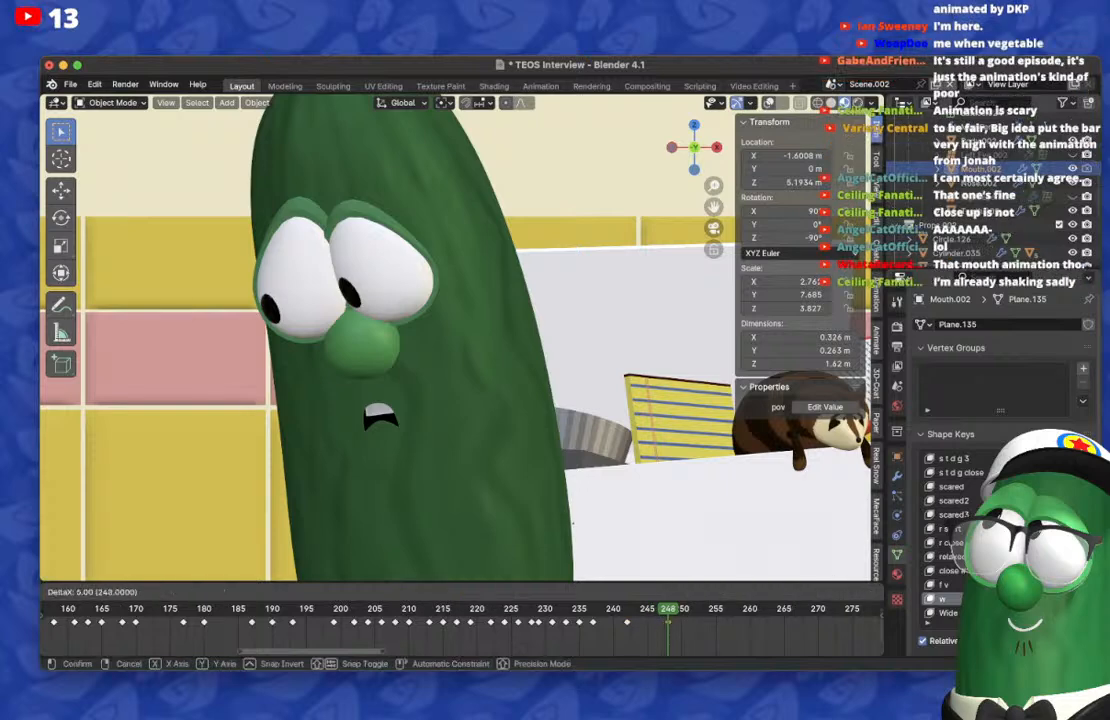
click(668, 622)
Step: Keyframe a narrow, pursed mouth on frame 250, and reshape frame 248 into a narrow, tall open mouth
key(Right)
key(Right)
drag(1046, 571, 1085, 599)
key(Left)
key(Left)
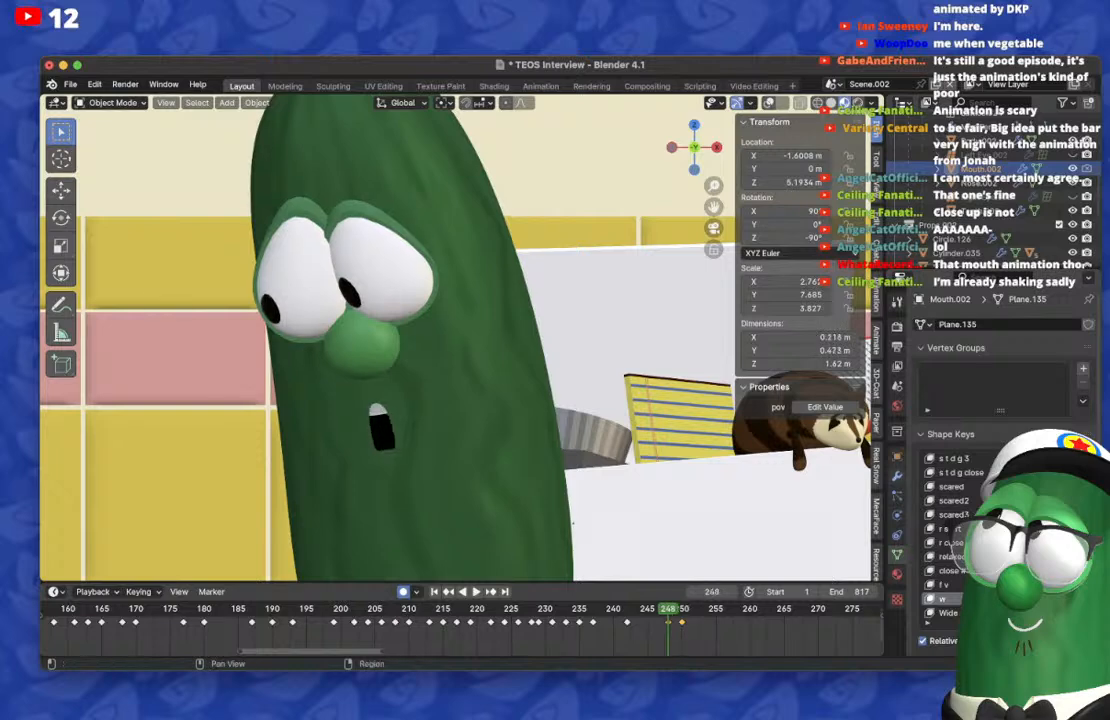
Step: On frame 252, reset the mouth shape and keyframe a wide, barely open mouth showing the teeth
key(Right)
key(Right)
key(Right)
key(Right)
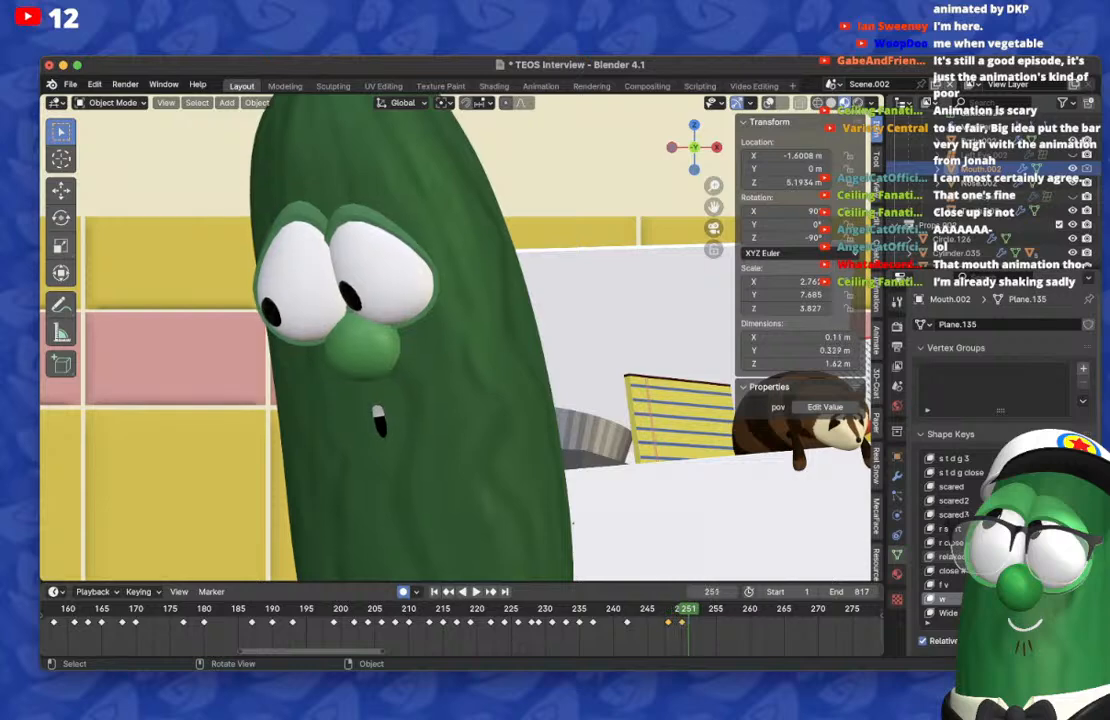
drag(1040, 599, 858, 575)
scroll(1000, 560, up, 5)
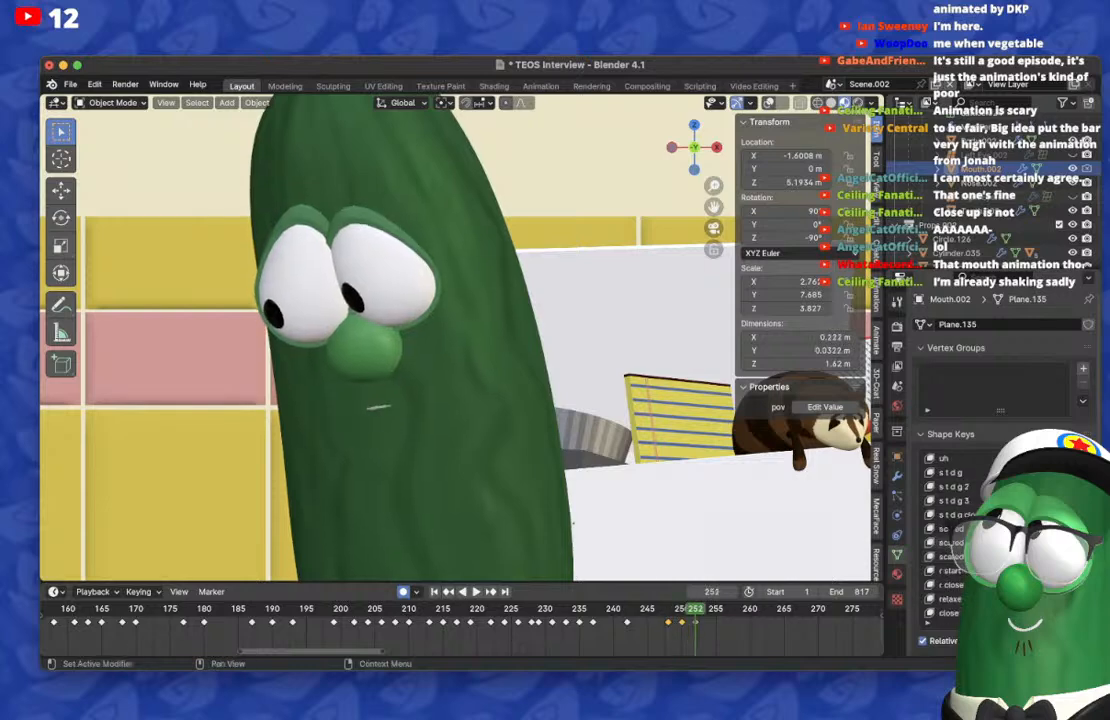
drag(1035, 500, 1070, 500)
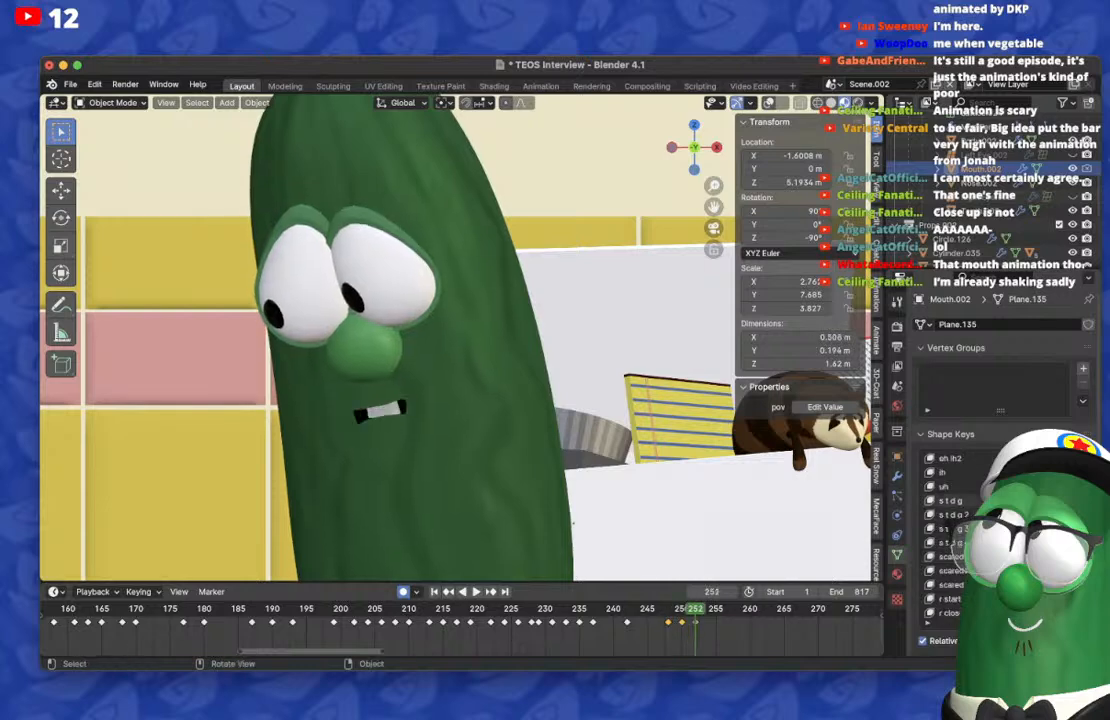
Step: On frame 250, try blending in a wider open mouth shape
key(Left)
key(Left)
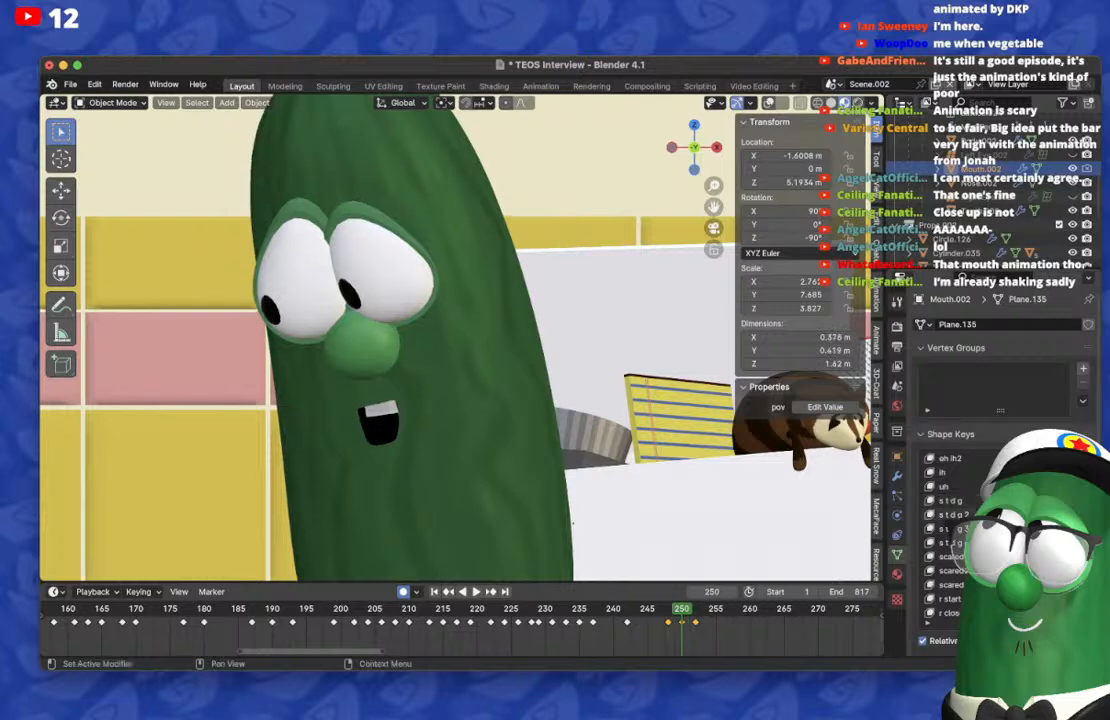
drag(1035, 500, 1070, 500)
key(super+Tab)
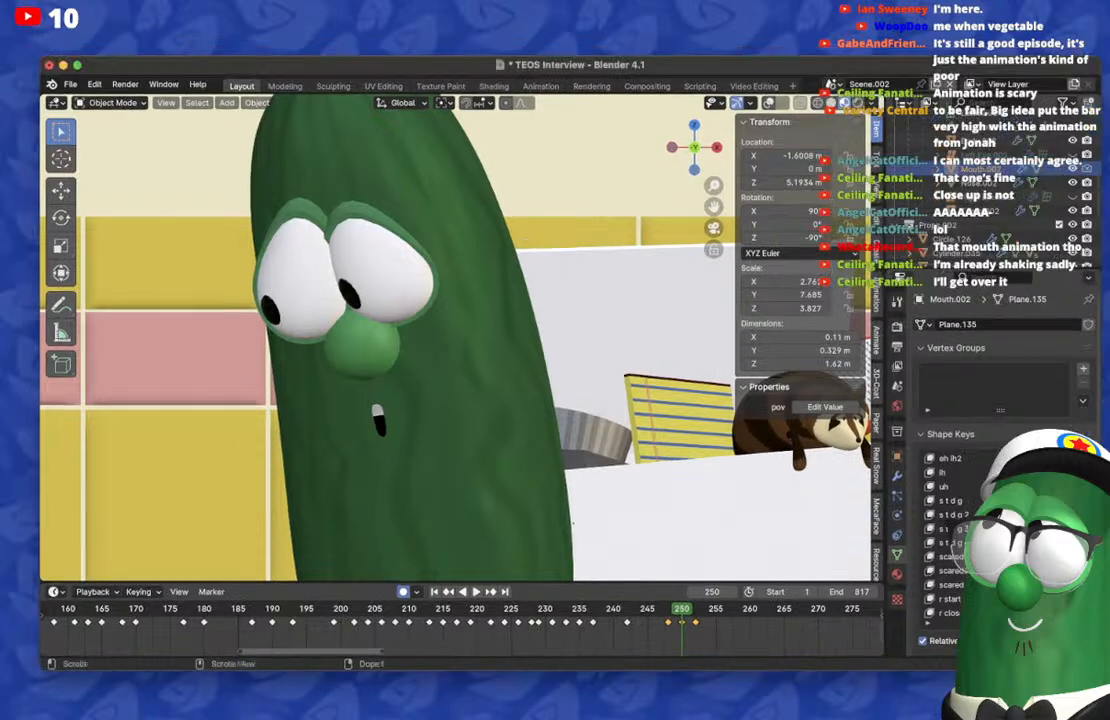
Step: On frame 254, reset the mouth shape and keyframe an open, downturned mouth
key(Right)
key(Right)
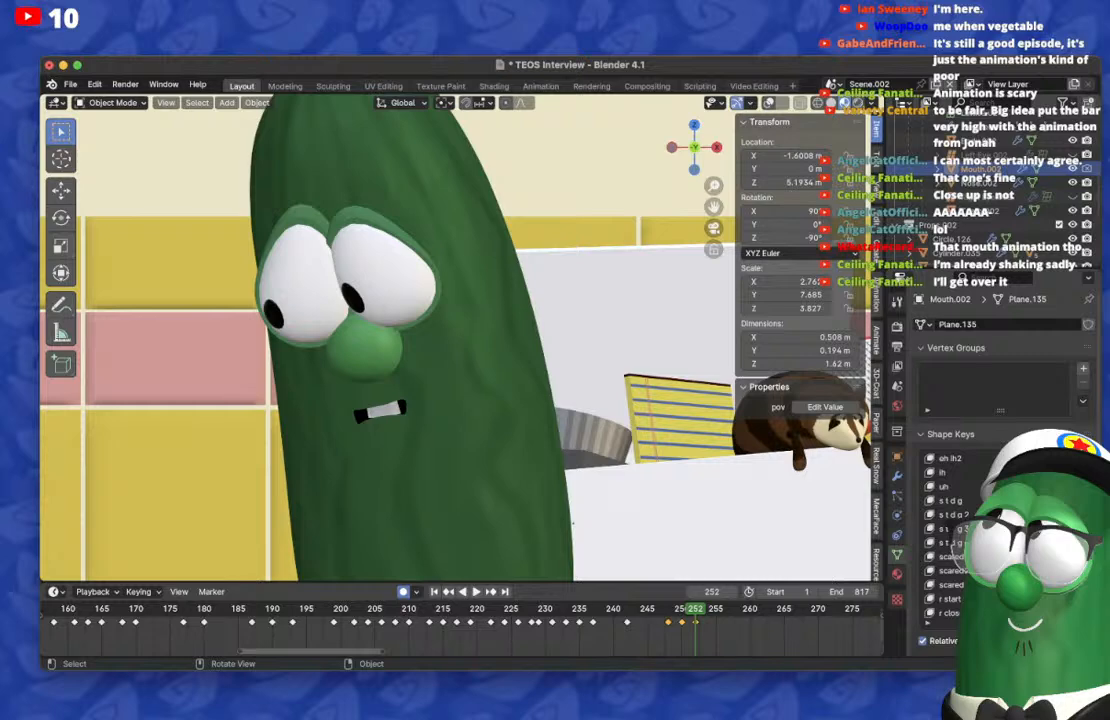
key(Right)
key(Right)
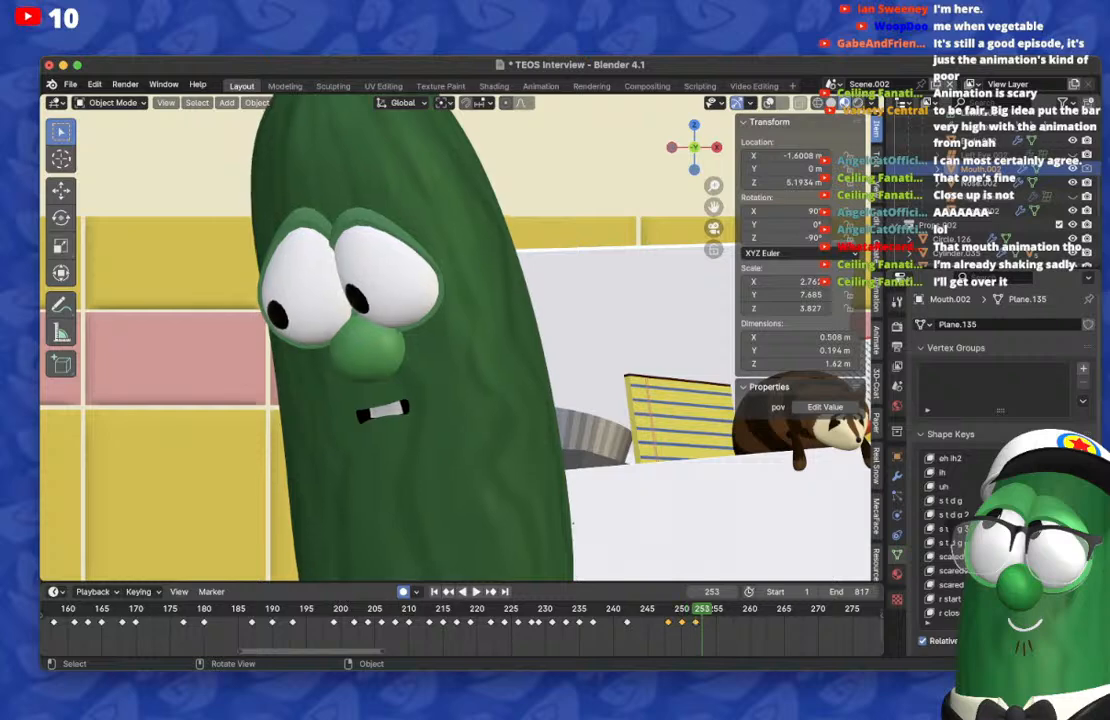
drag(1055, 514, 1075, 543)
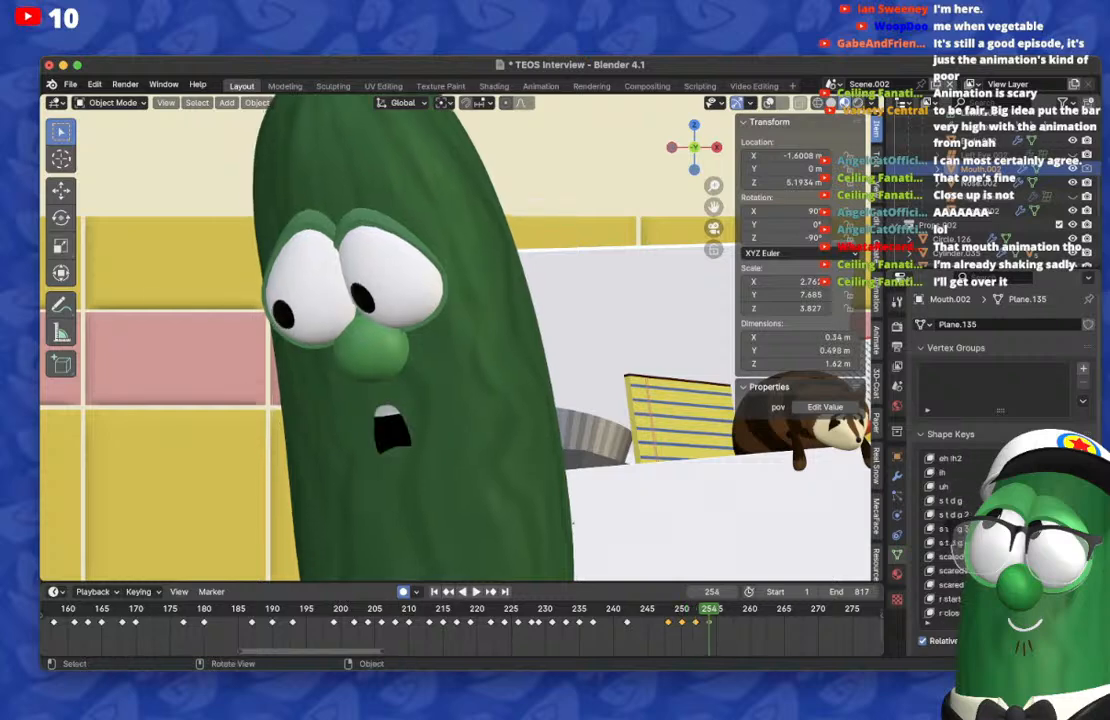
Step: Return to frame 252 and open the mouth wide with an additional shape key
key(Left)
key(Left)
key(Right)
key(Right)
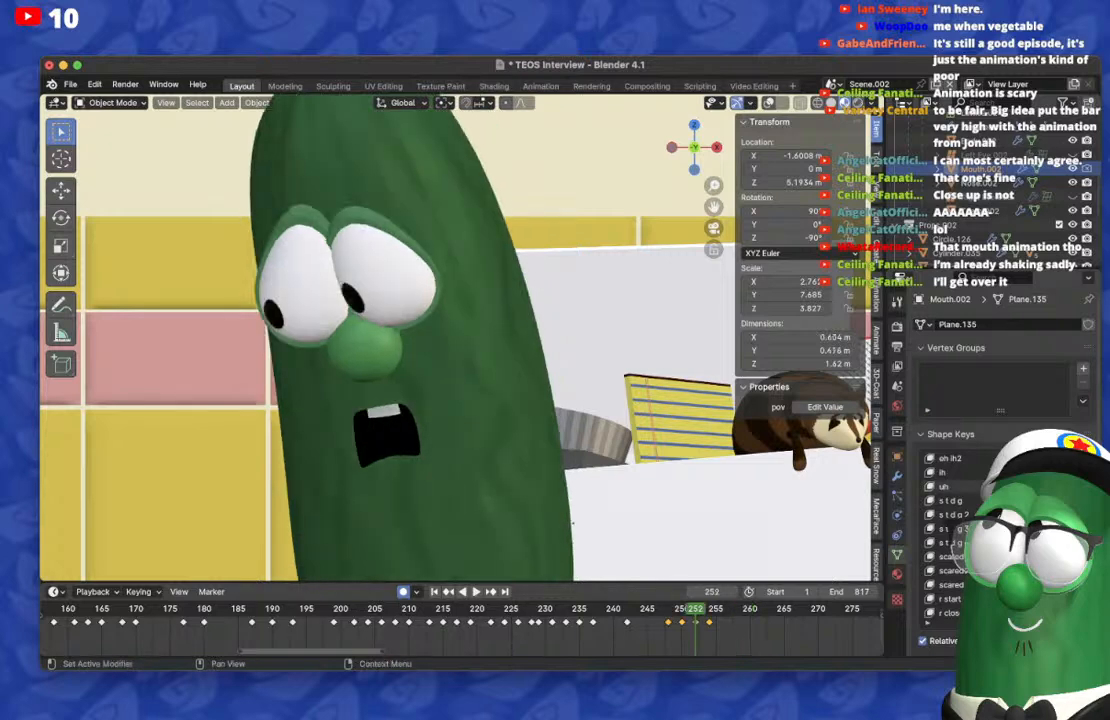
Step: On frame 256, reset the mouth shape and keyframe a barely open, downturned mouth
key(Right)
key(Right)
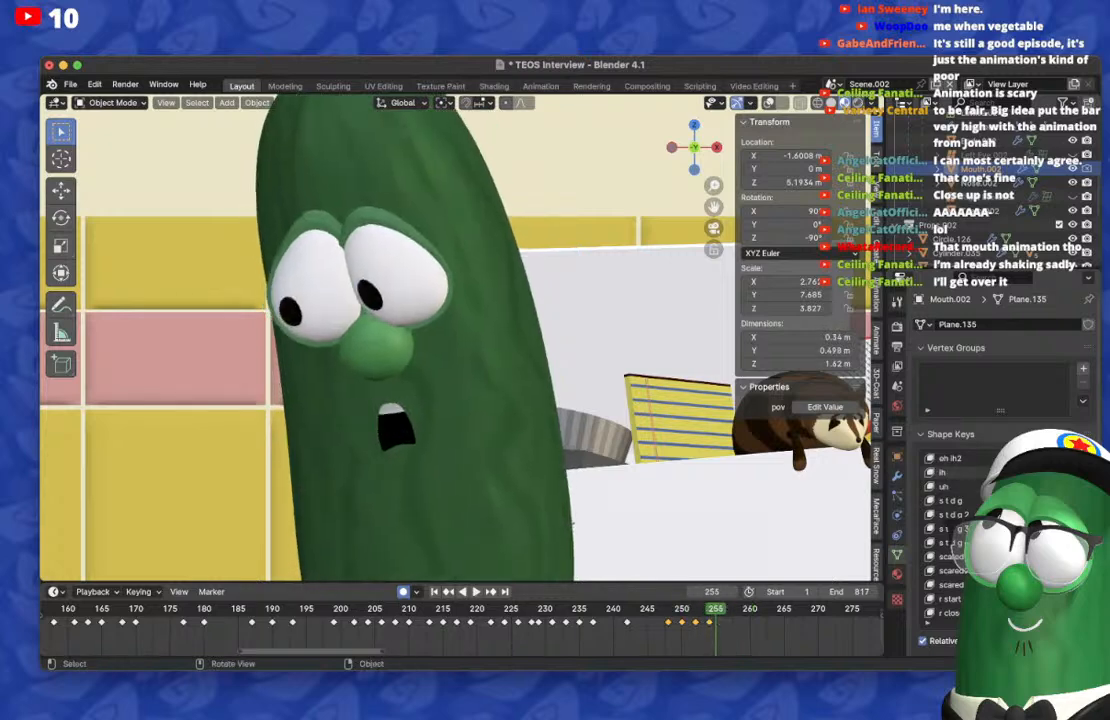
Step: On frame 254, try opening the downturned mouth wider with an additional shape key
key(Left)
key(Left)
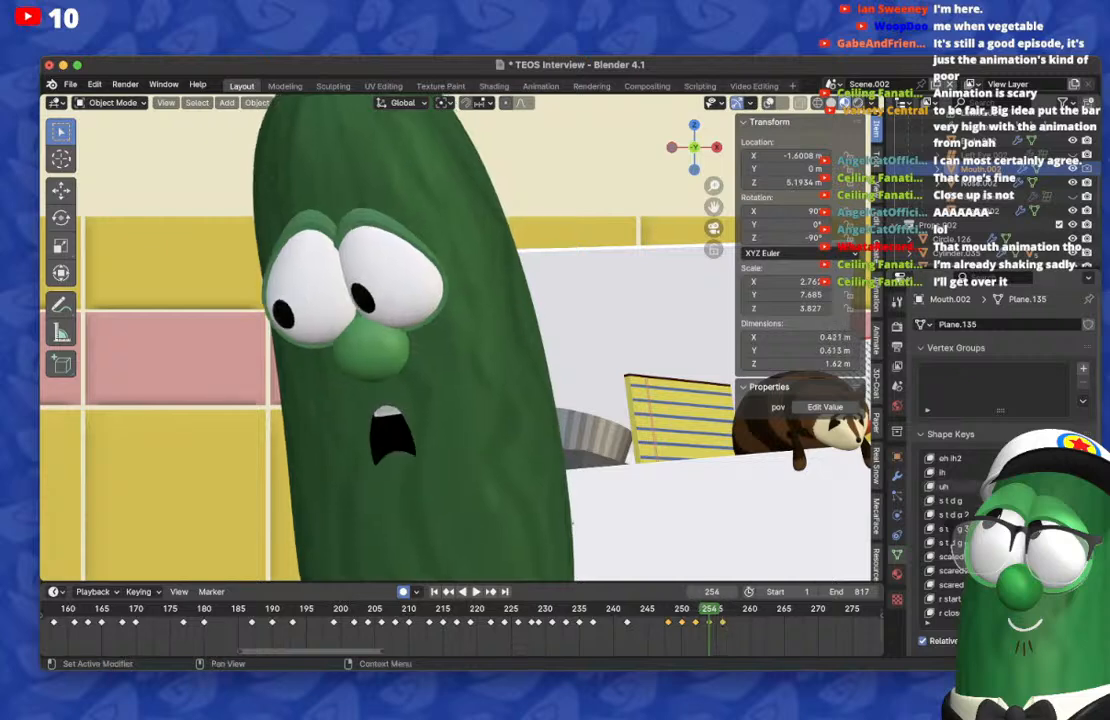
drag(1032, 500, 1046, 500)
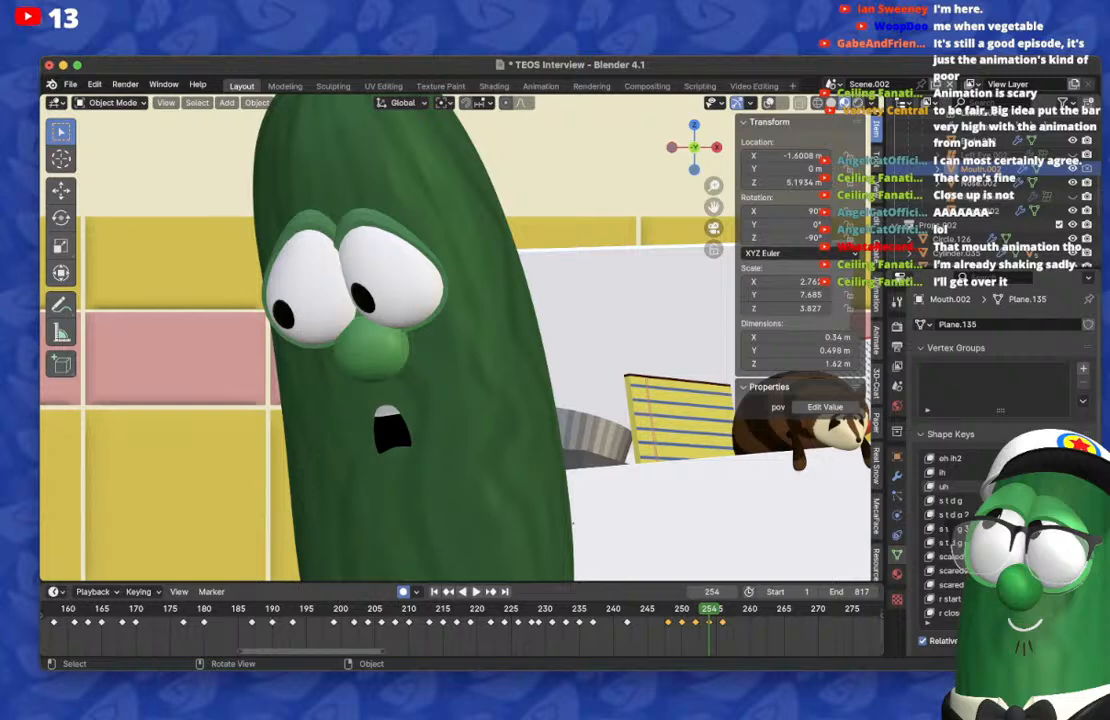
Step: Scrub back and forth through frames 254 to 262 to check the mouth motion against the head movement
key(Right)
key(Right)
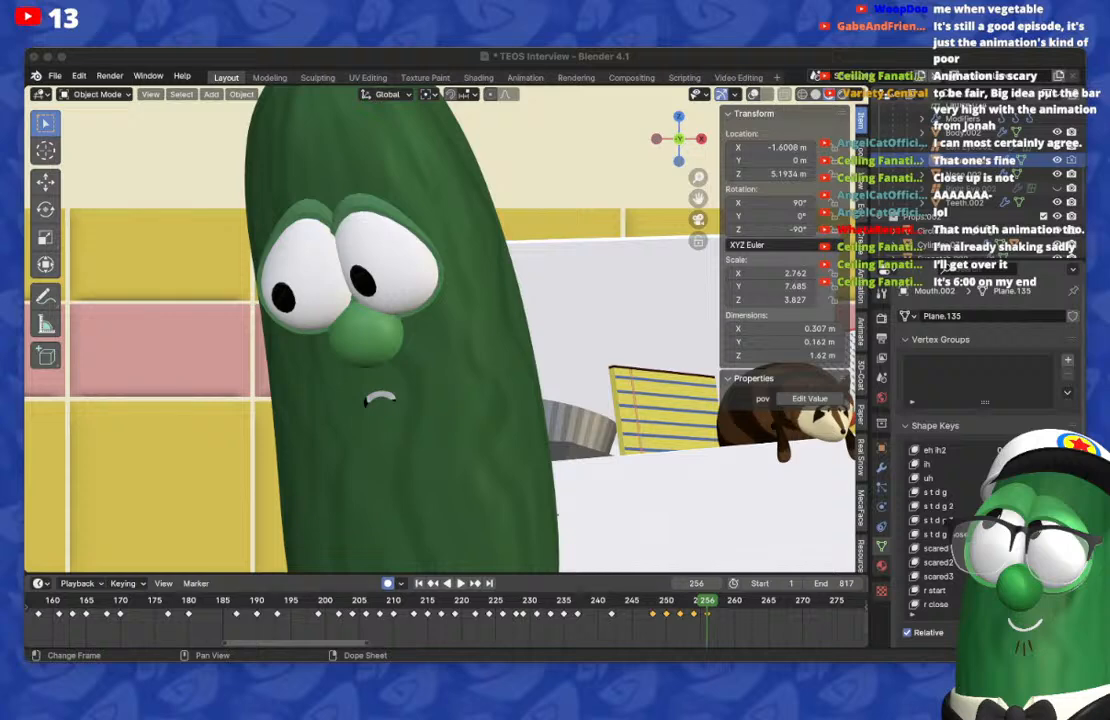
key(Right)
key(Left)
key(Left)
key(Left)
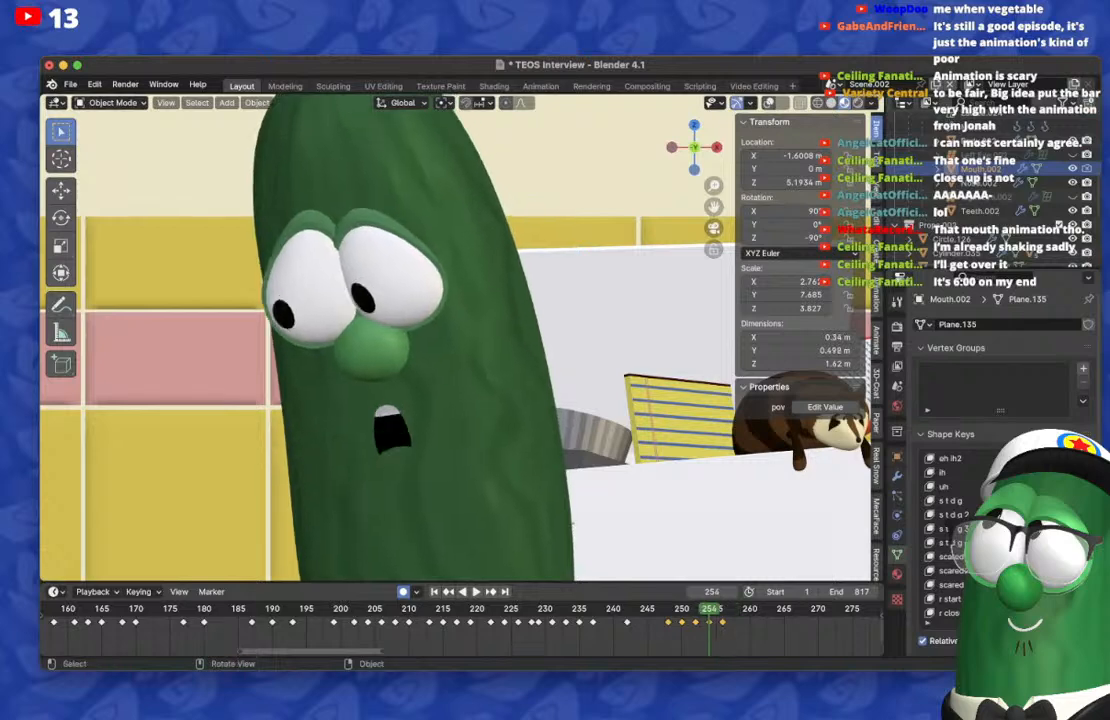
key(Right)
key(Right)
key(Right)
key(Right)
key(Right)
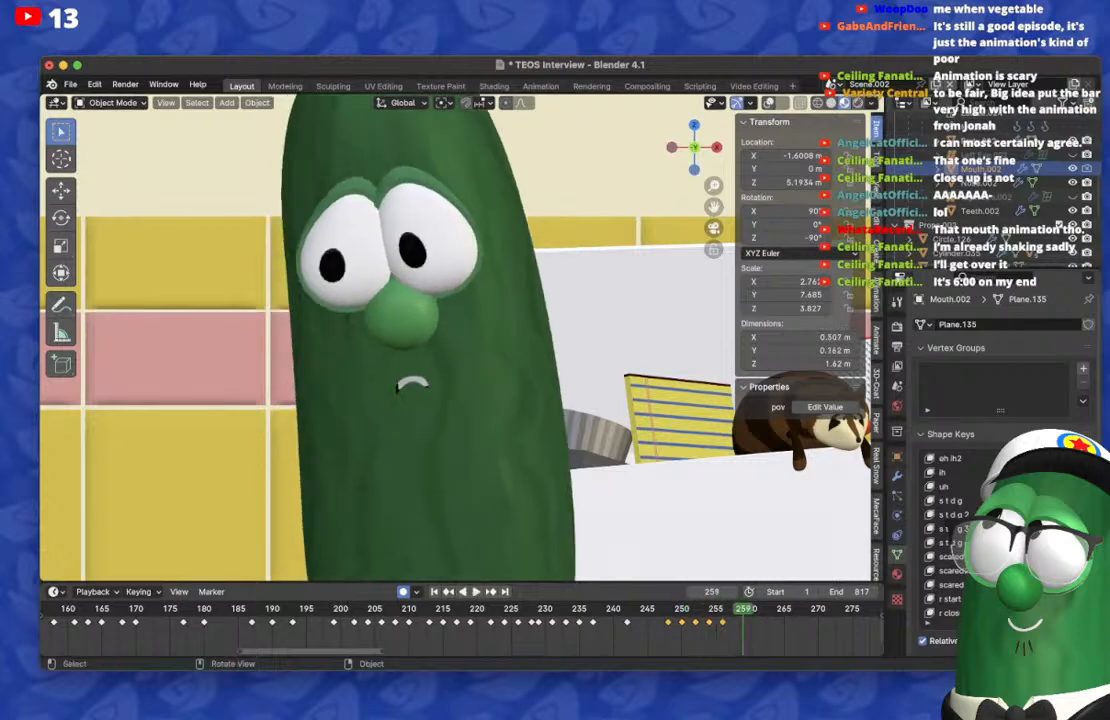
key(Left)
key(Left)
key(Left)
key(Right)
key(Right)
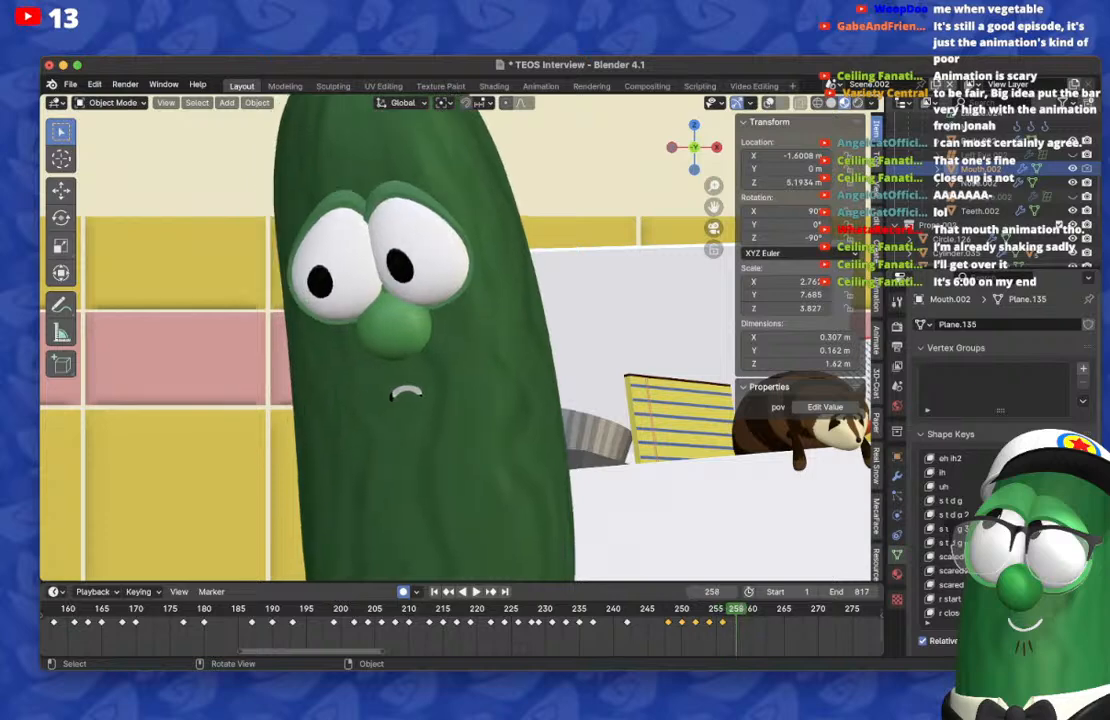
key(Right)
key(Right)
key(Right)
key(Right)
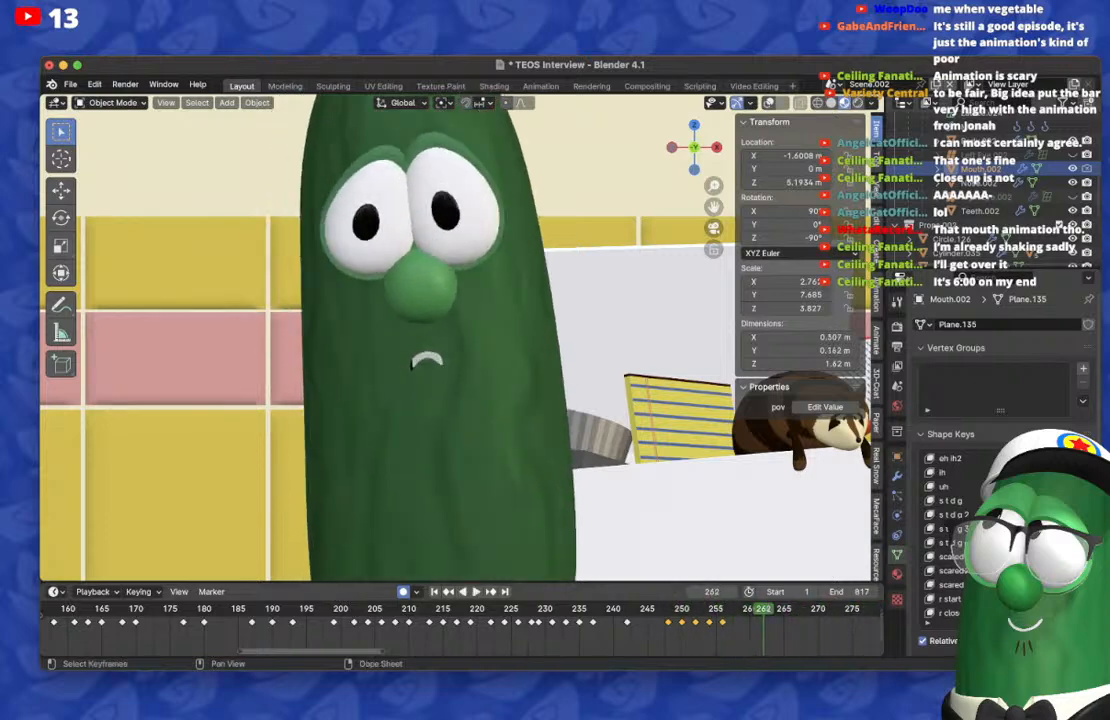
key(Left)
key(Left)
key(Left)
key(Left)
key(Left)
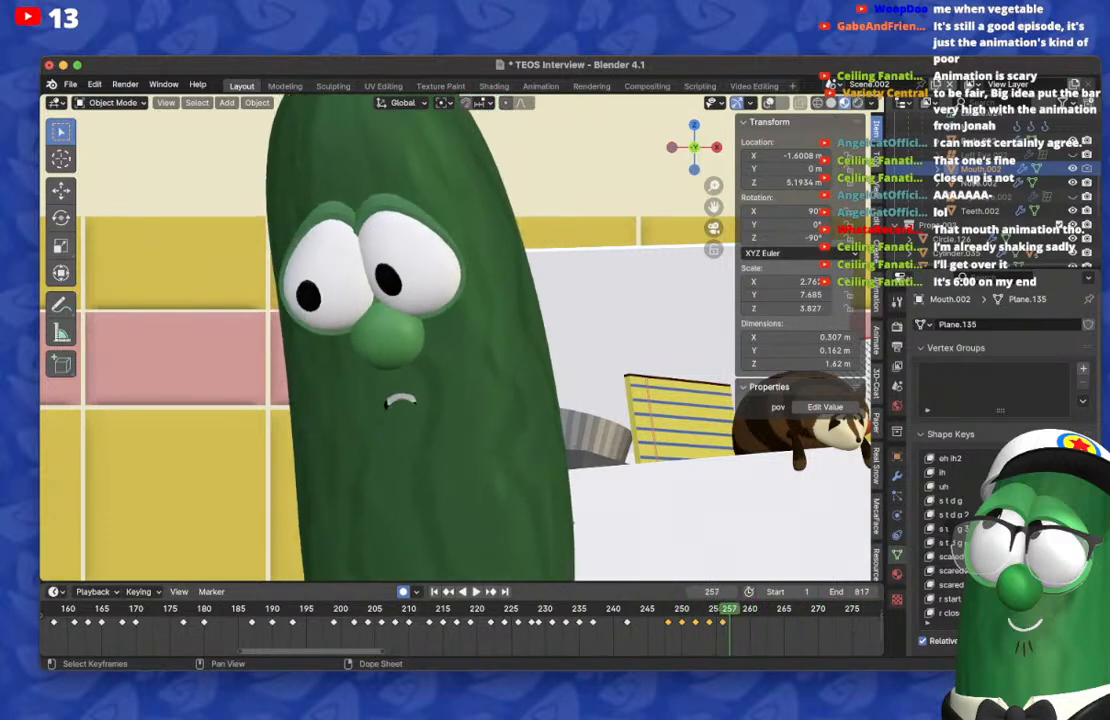
Step: On frame 258, reset the mouth shape and keyframe a narrow oval opening with the oh shape key
key(Right)
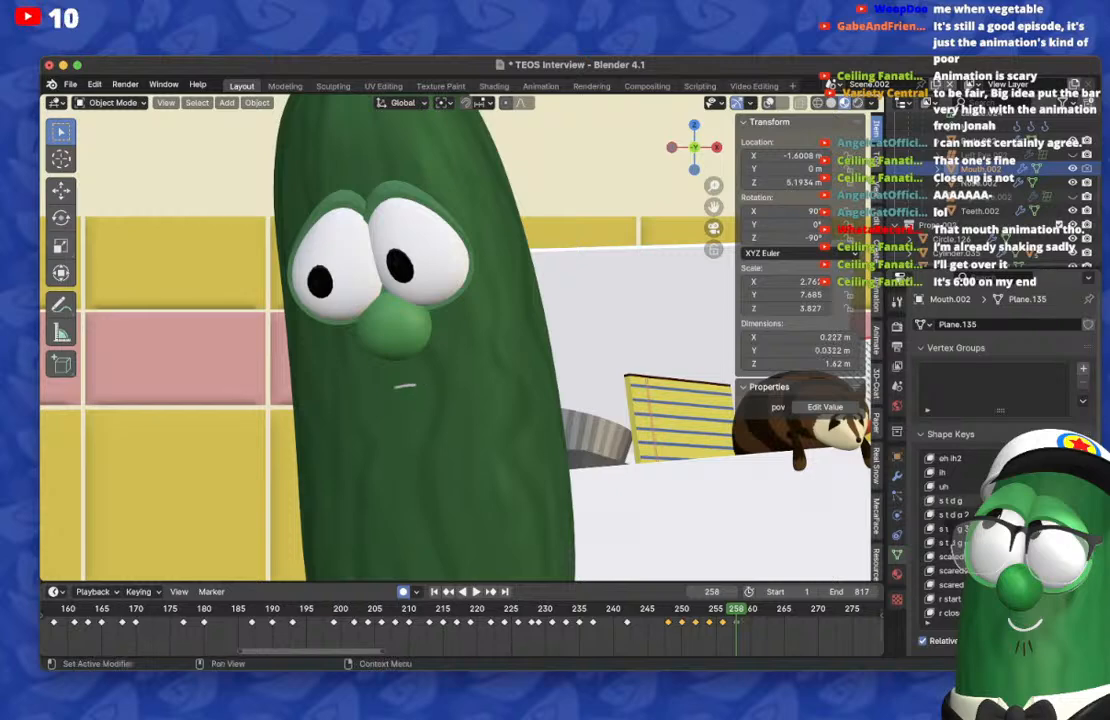
scroll(990, 535, up, 17)
scroll(990, 535, down, 4)
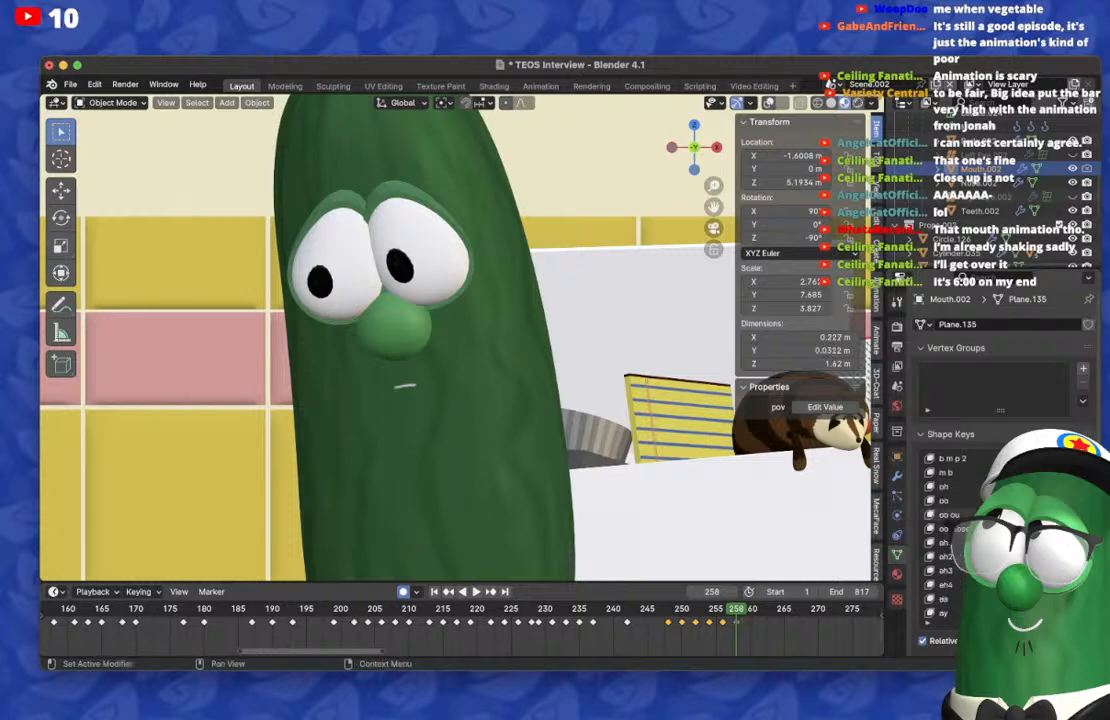
drag(1035, 487, 1075, 487)
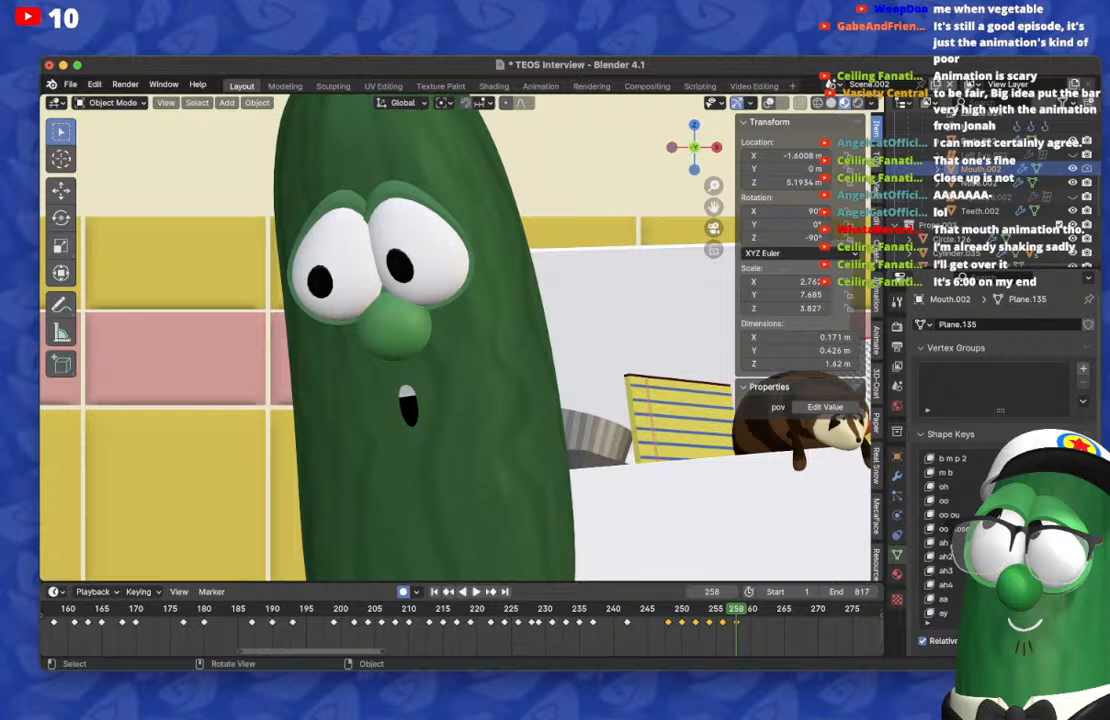
Step: Play back the new mouth shapes and try blending a rounder, more open shape into frame 256
key(Left)
key(Left)
key(space)
key(space)
drag(826, 609, 722, 609)
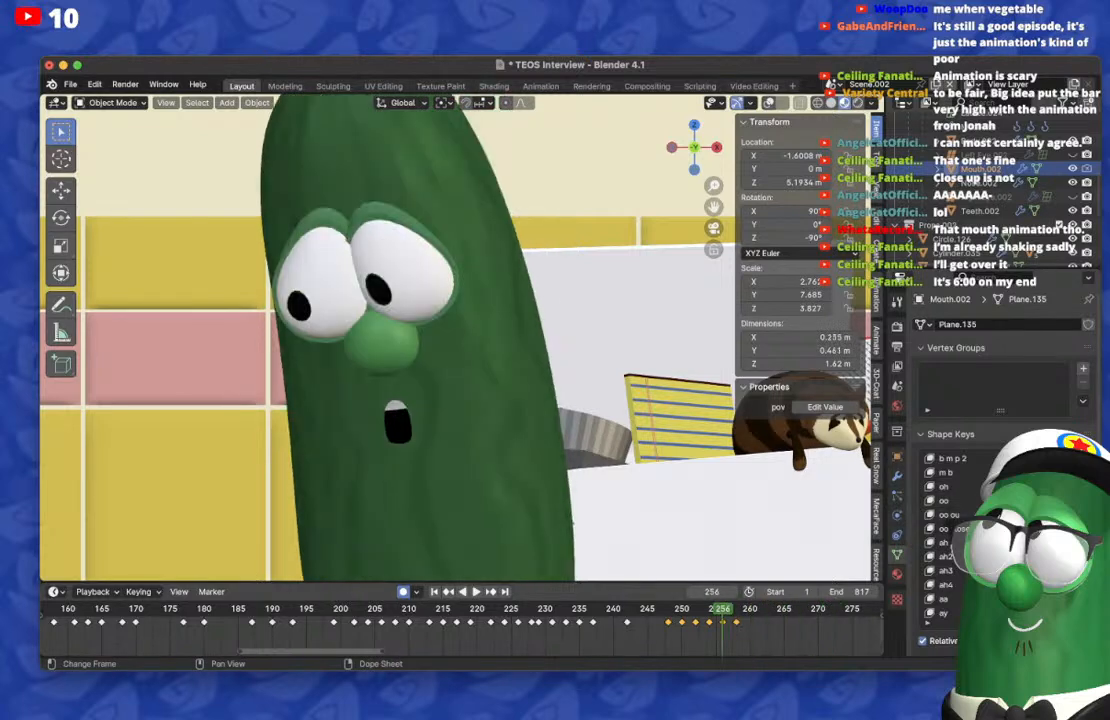
key(BackSpace)
key(super+Tab)
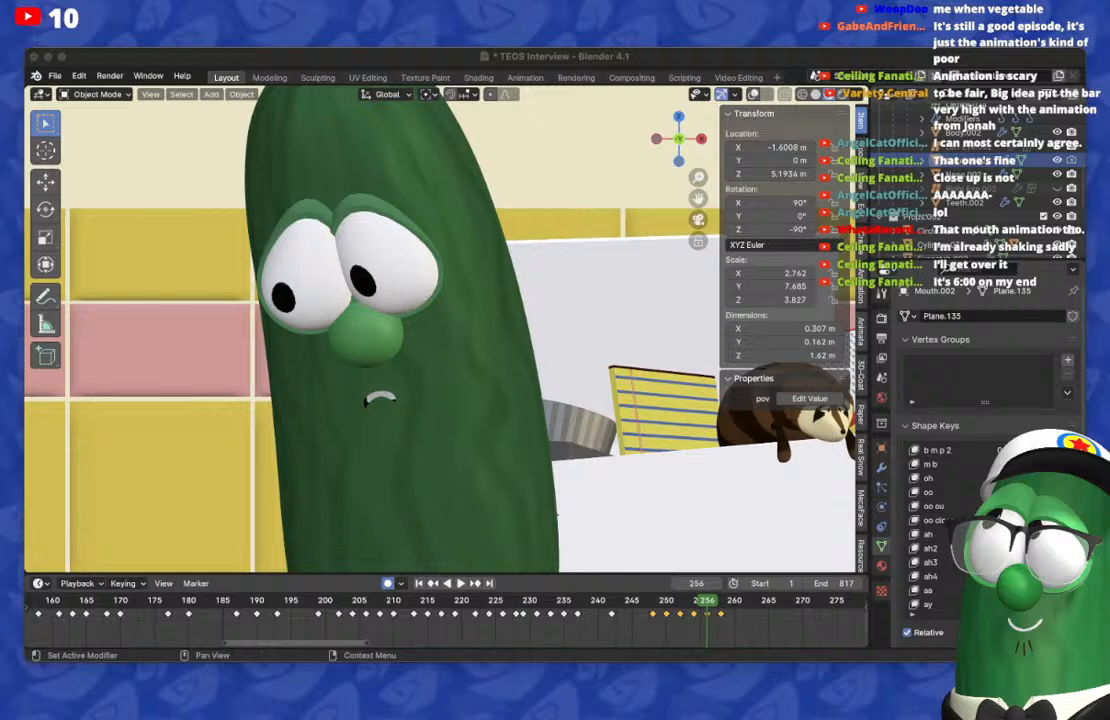
Step: On frame 261, reset the mouth shape and keyframe a wide, barely open mouth showing the teeth
key(Left)
key(Left)
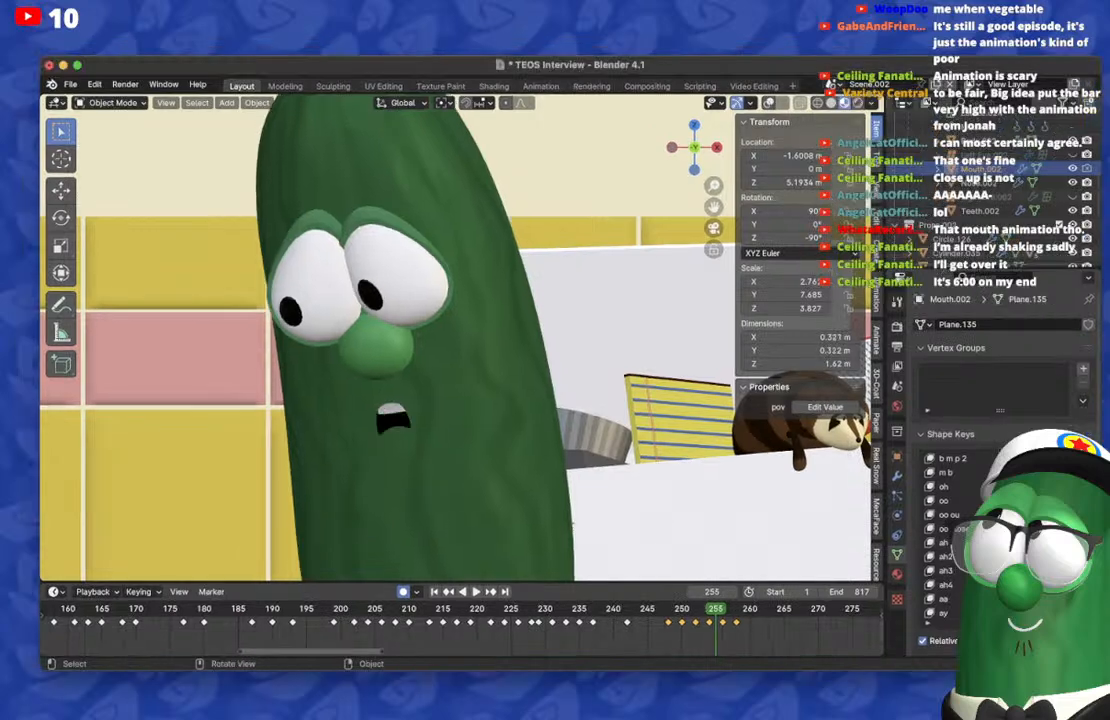
key(Right)
key(Right)
key(Right)
key(Right)
key(Right)
key(Right)
key(Right)
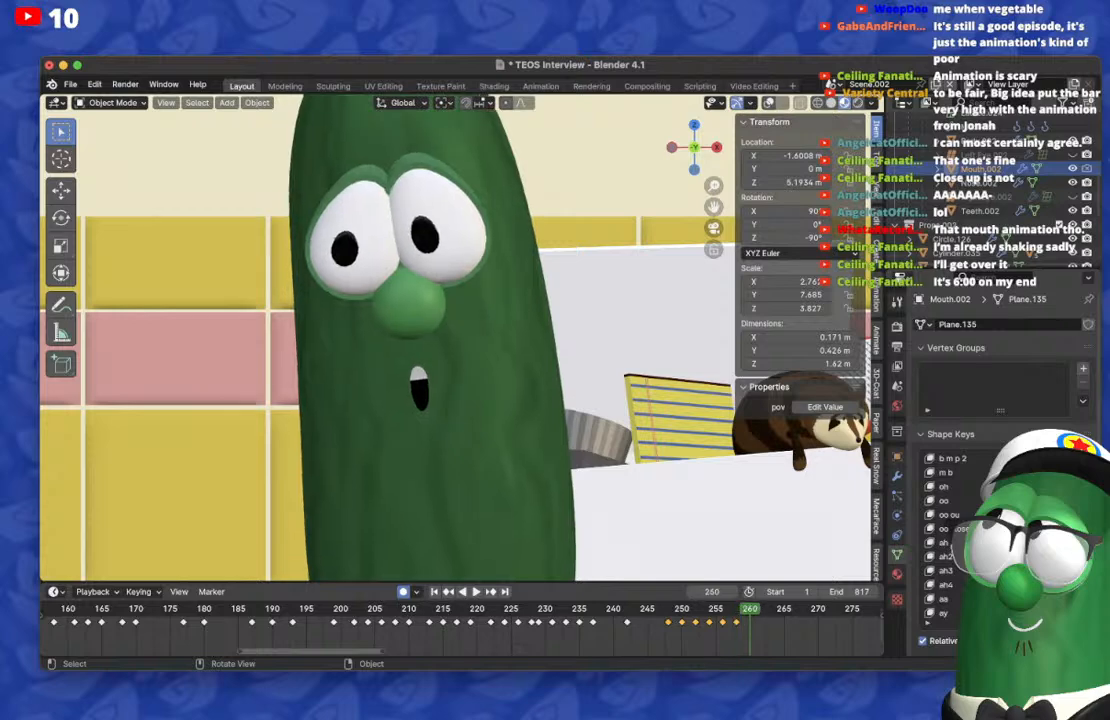
key(Left)
key(Right)
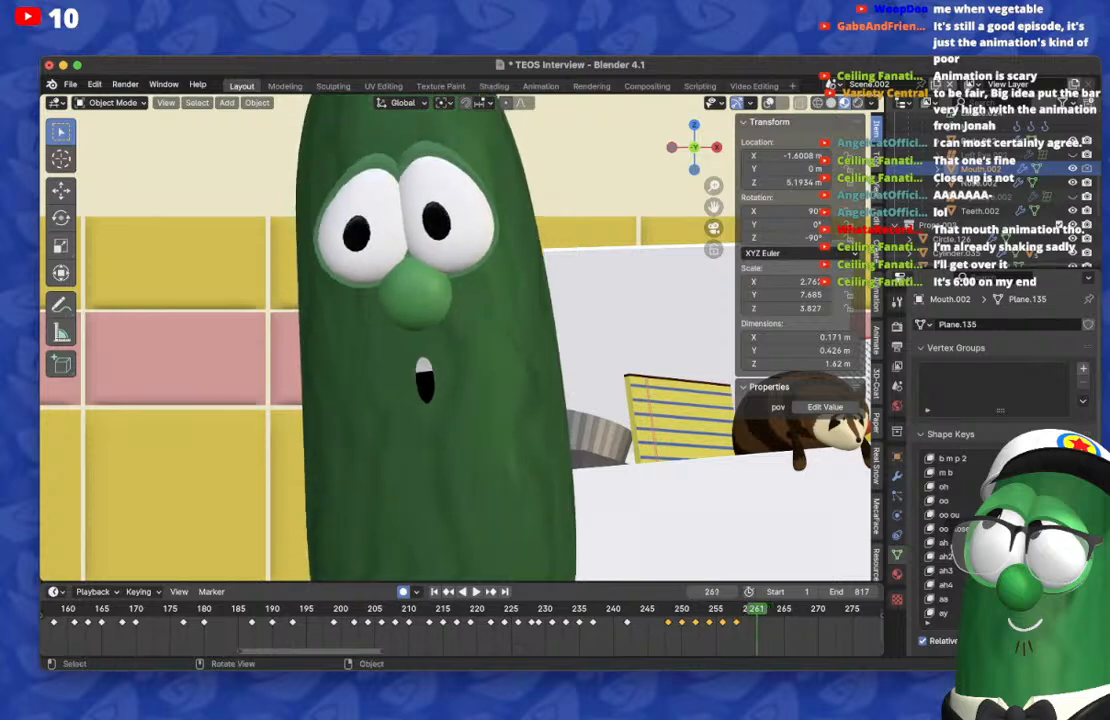
key(BackSpace)
scroll(985, 540, down, 12)
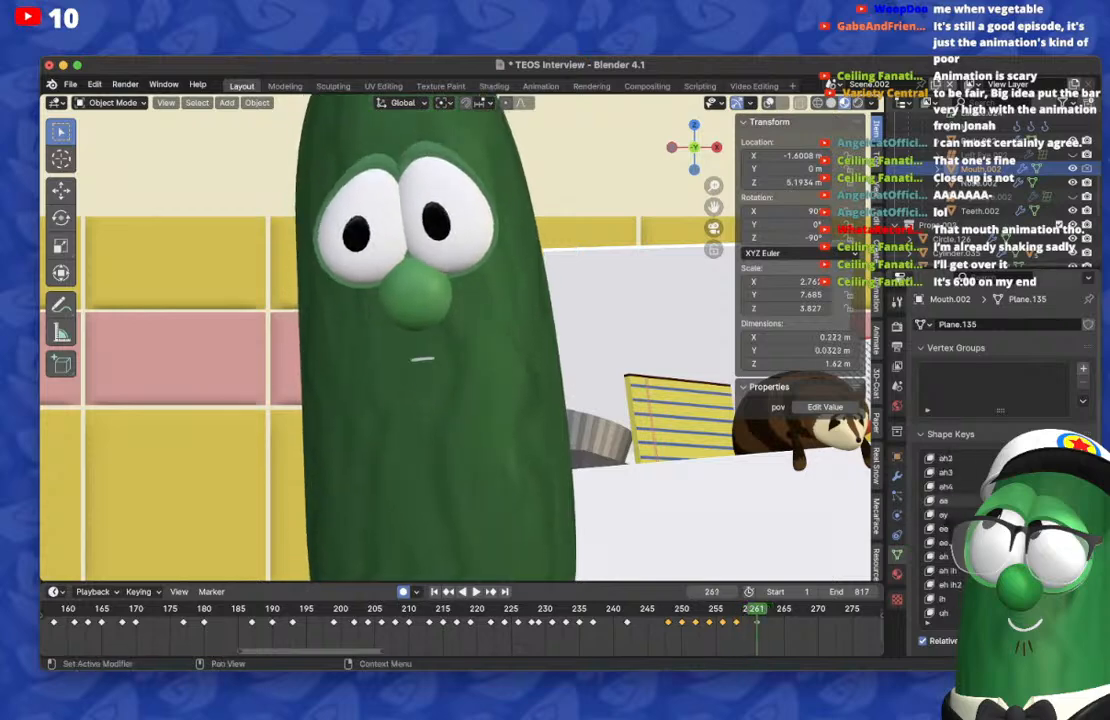
Step: On frame 258, try widening the oval mouth with an additional shape key
key(Left)
key(Left)
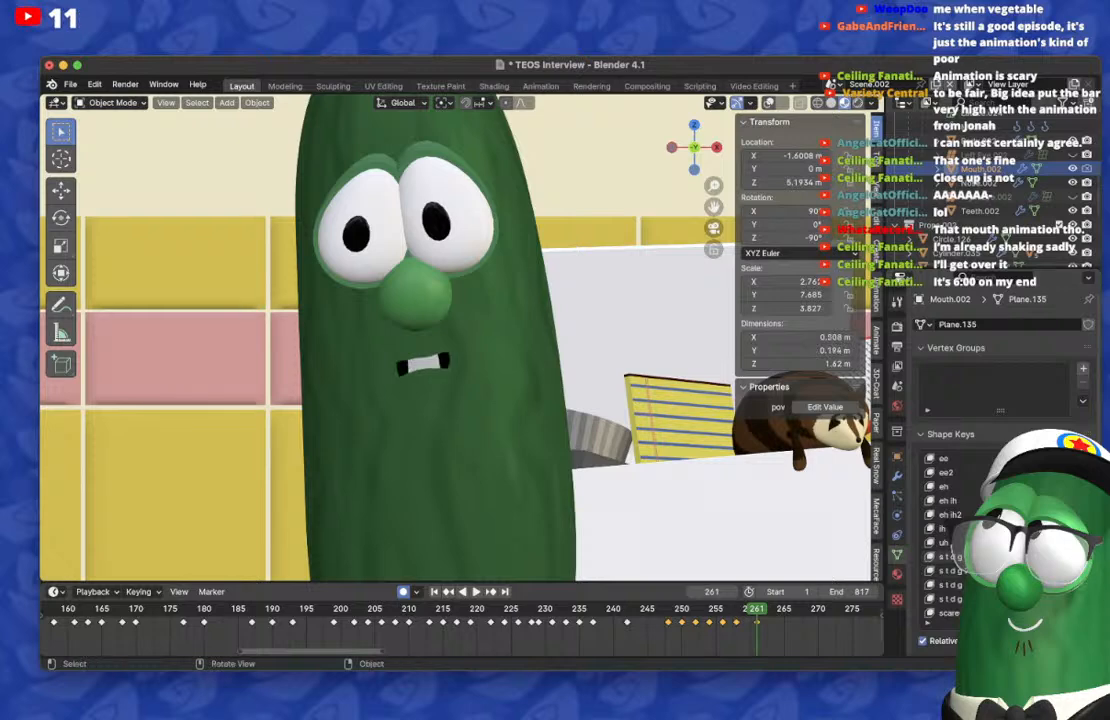
key(Left)
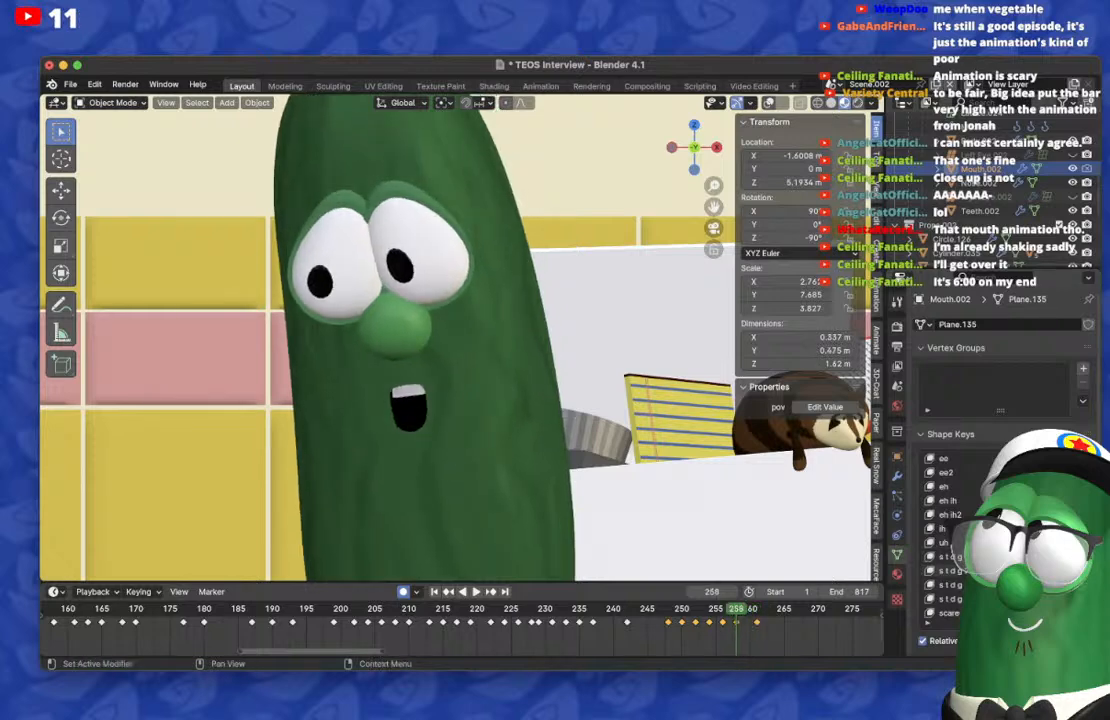
key(BackSpace)
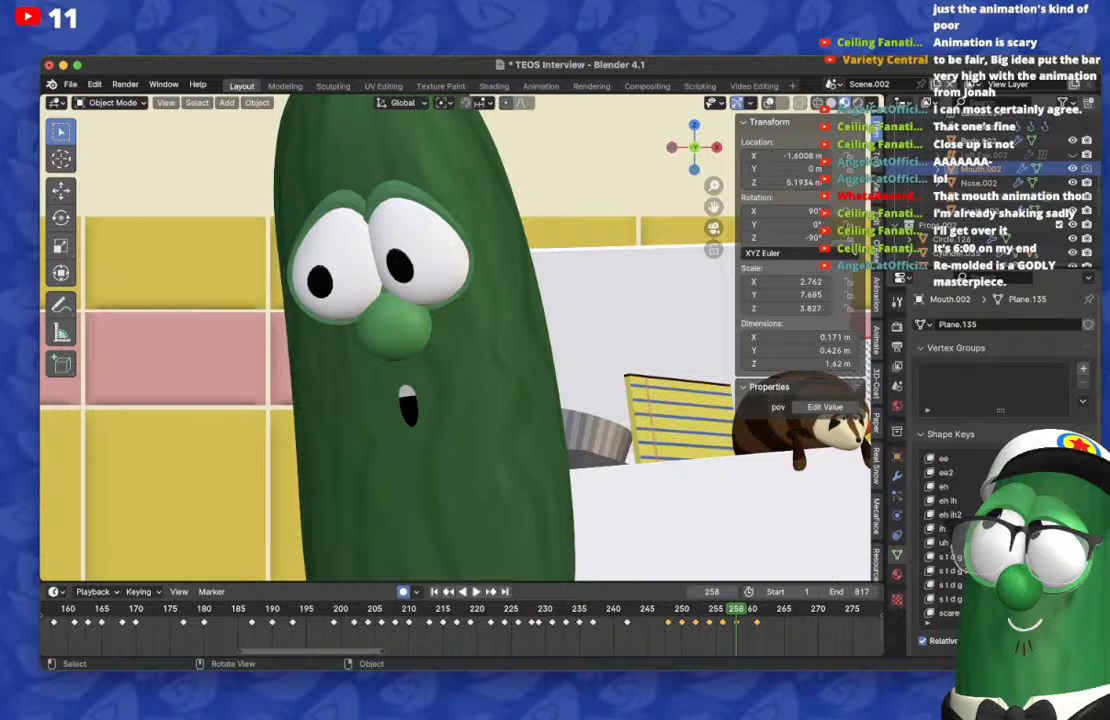
Step: On frame 263, reset the mouth shape and keyframe a wide, partly open mouth with the aa shape key
key(Right)
key(Right)
key(Right)
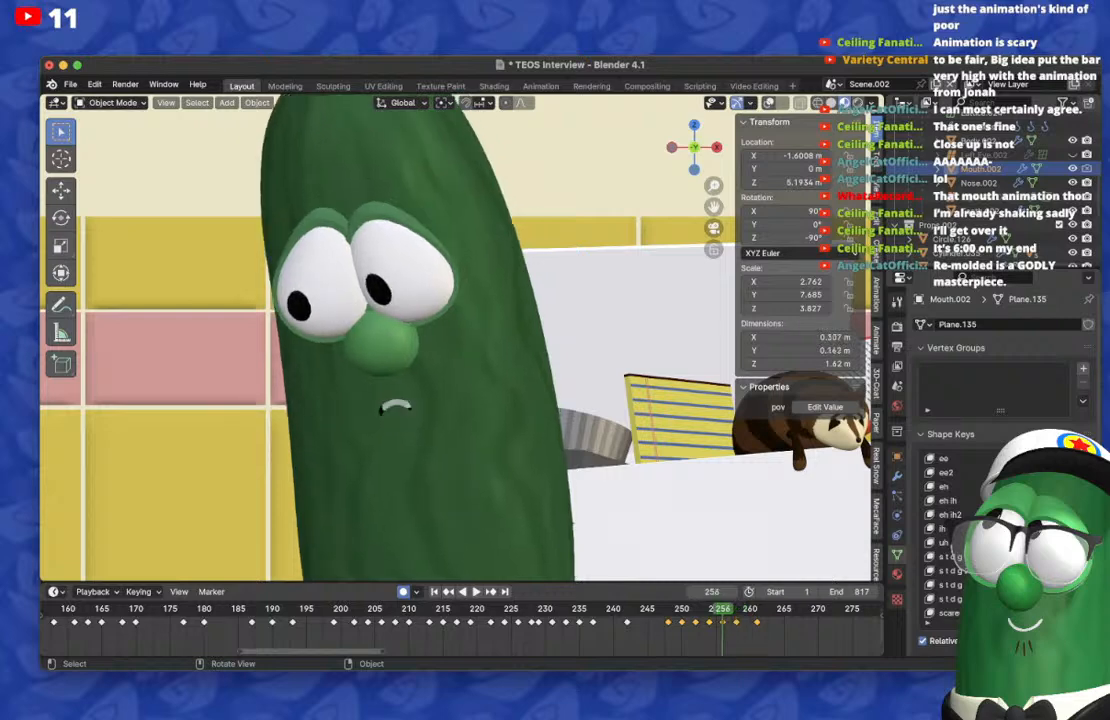
key(Right)
key(Right)
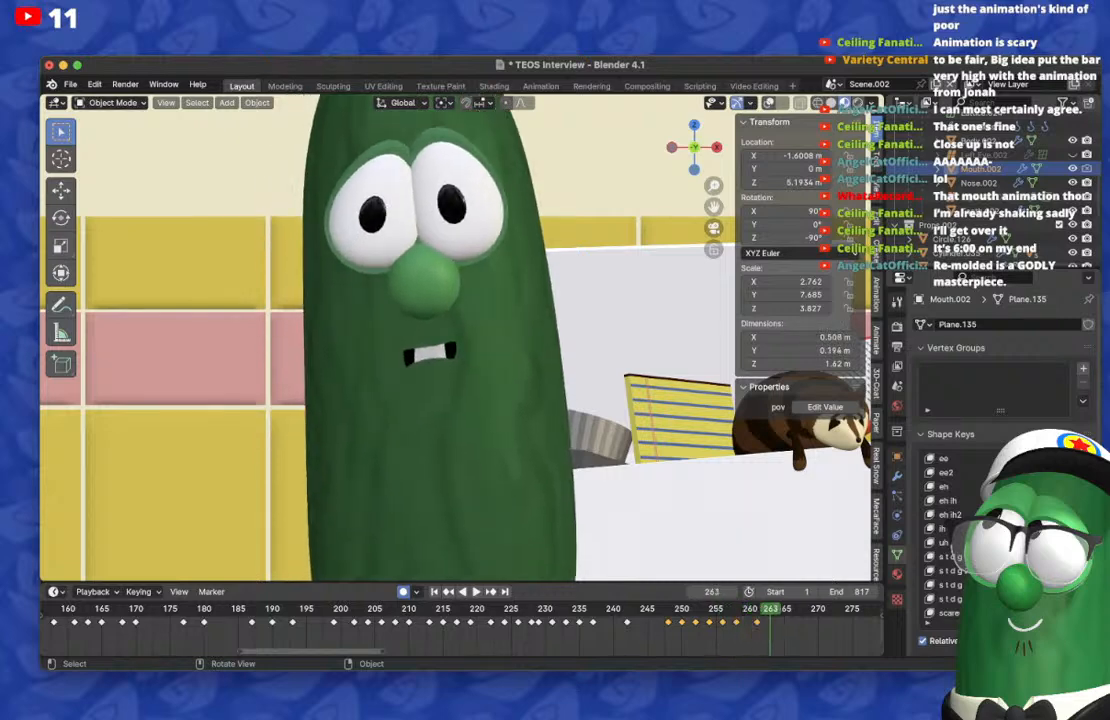
scroll(1030, 528, up, 4)
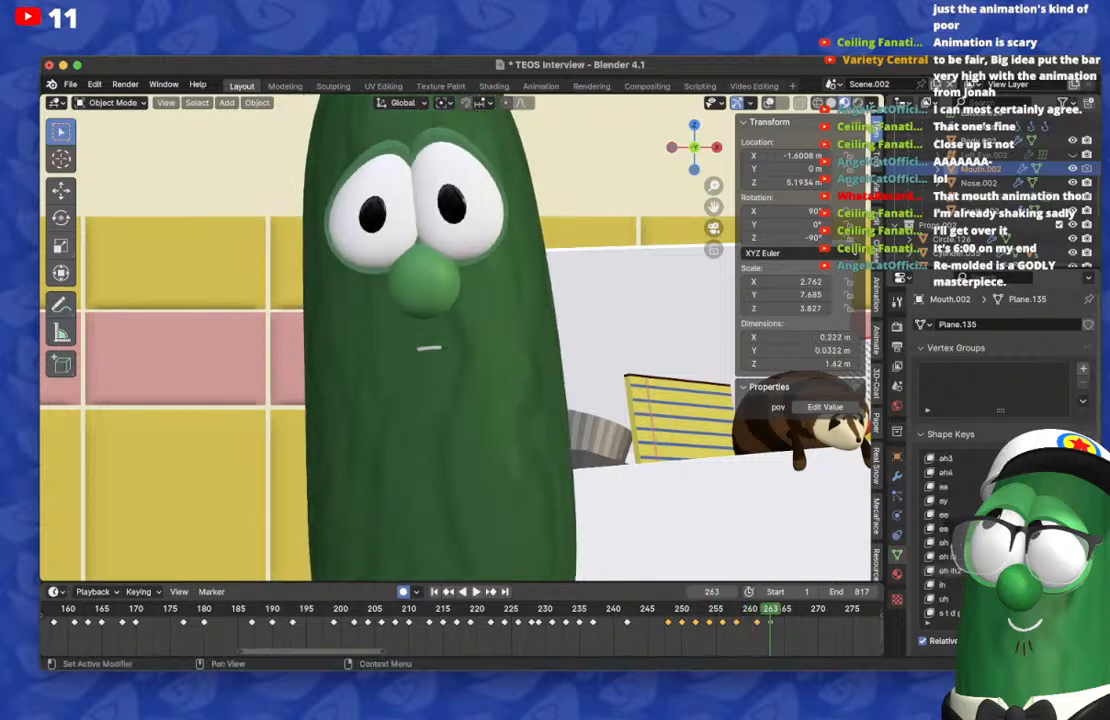
drag(1030, 486, 1060, 486)
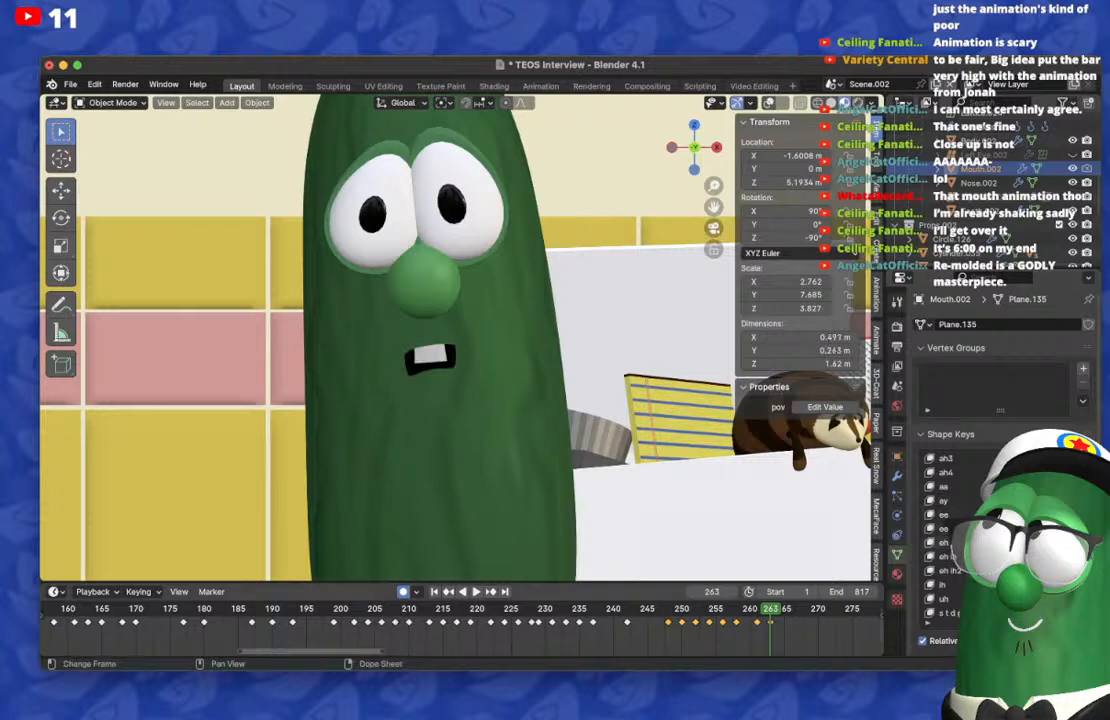
Step: Scrub between frames 261 and 265 to check the transition between the two wide mouth shapes
key(Left)
key(Left)
key(Right)
key(Right)
key(Right)
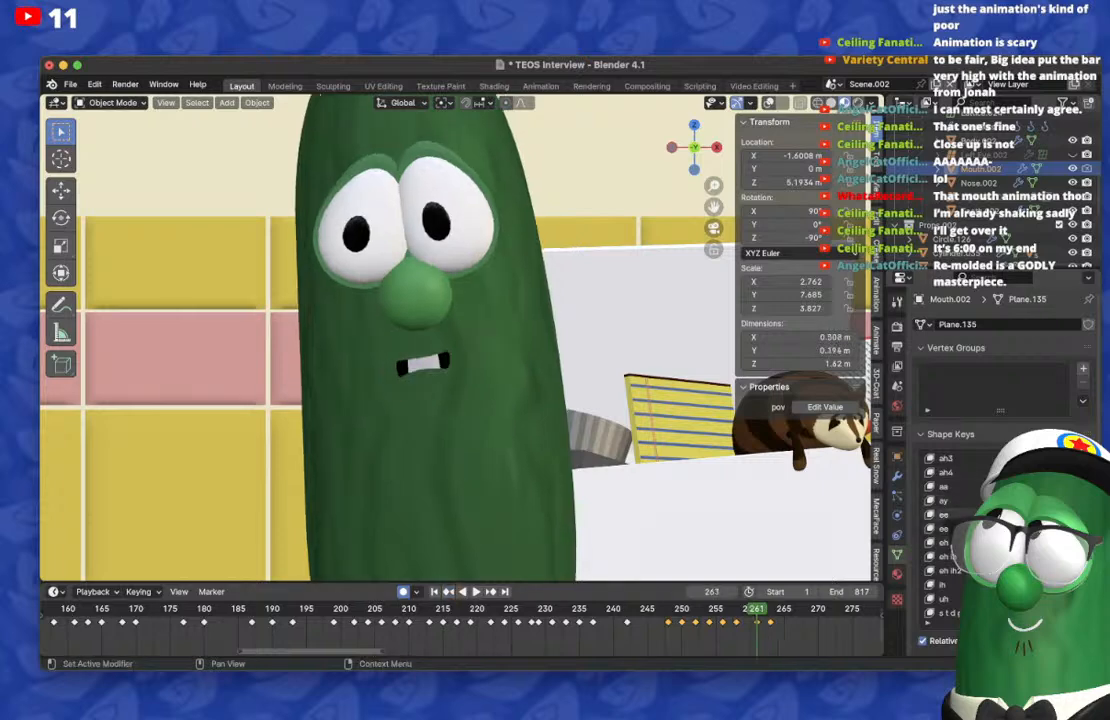
key(Right)
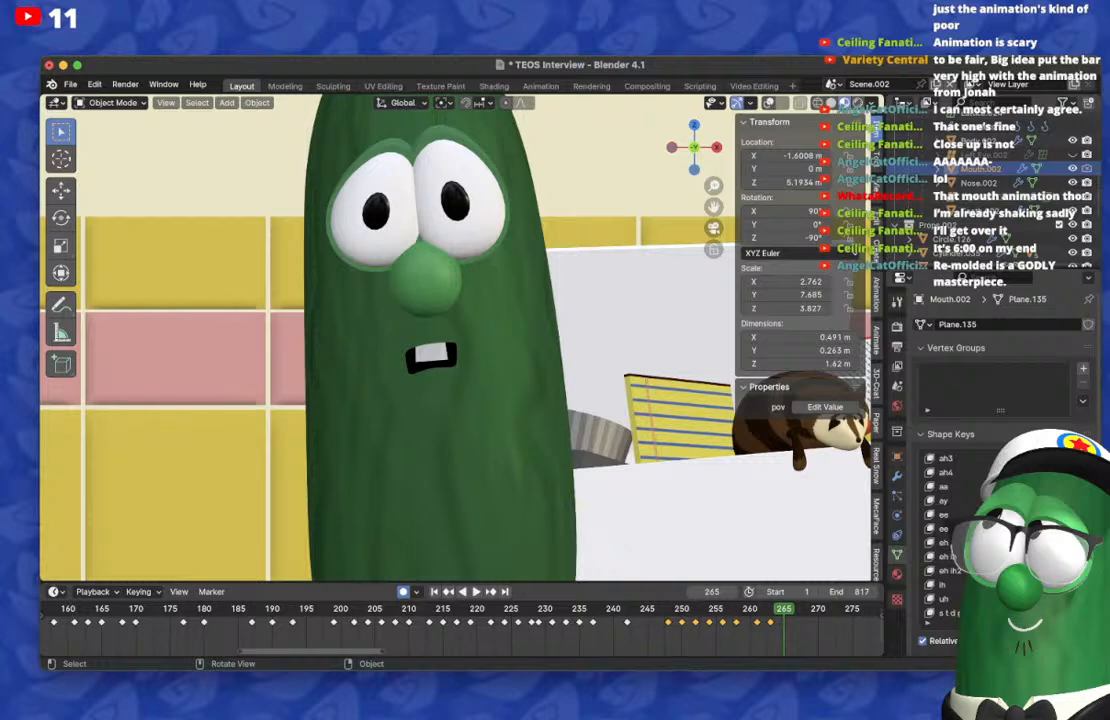
key(Left)
key(Left)
key(Left)
key(Left)
key(Right)
key(Right)
key(Right)
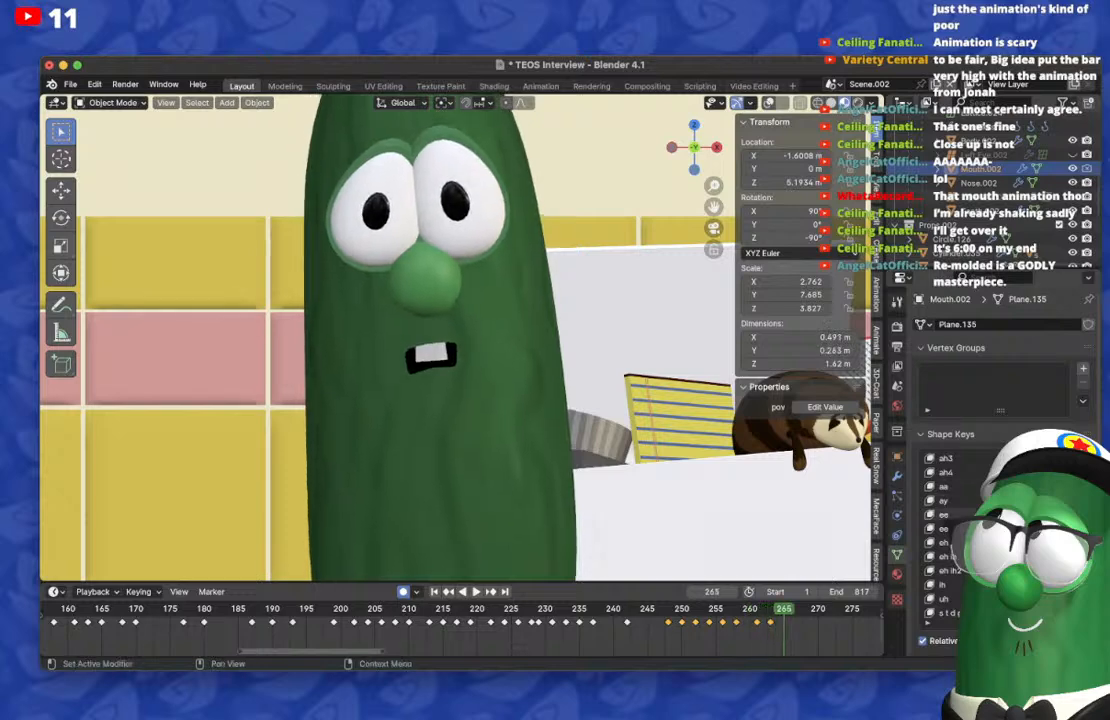
Step: On frame 265, reset the mouth shape and keyframe a narrow open mouth with the w shape key
key(Right)
scroll(1010, 585, down, 11)
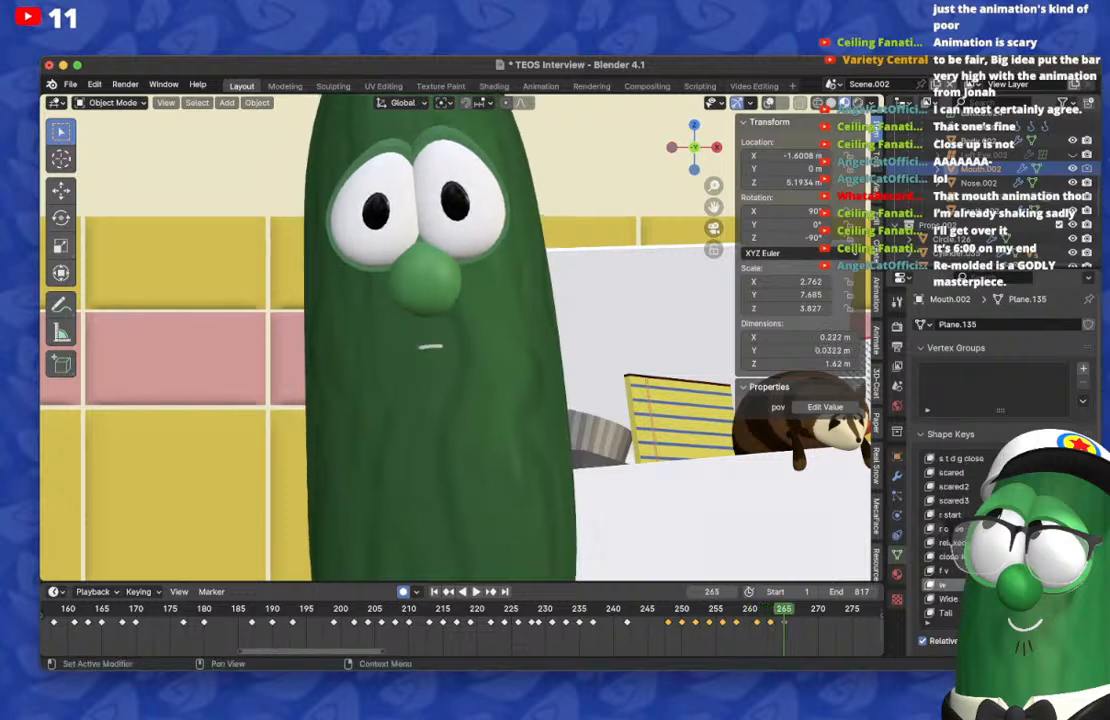
drag(1010, 585, 1060, 585)
key(super+Tab)
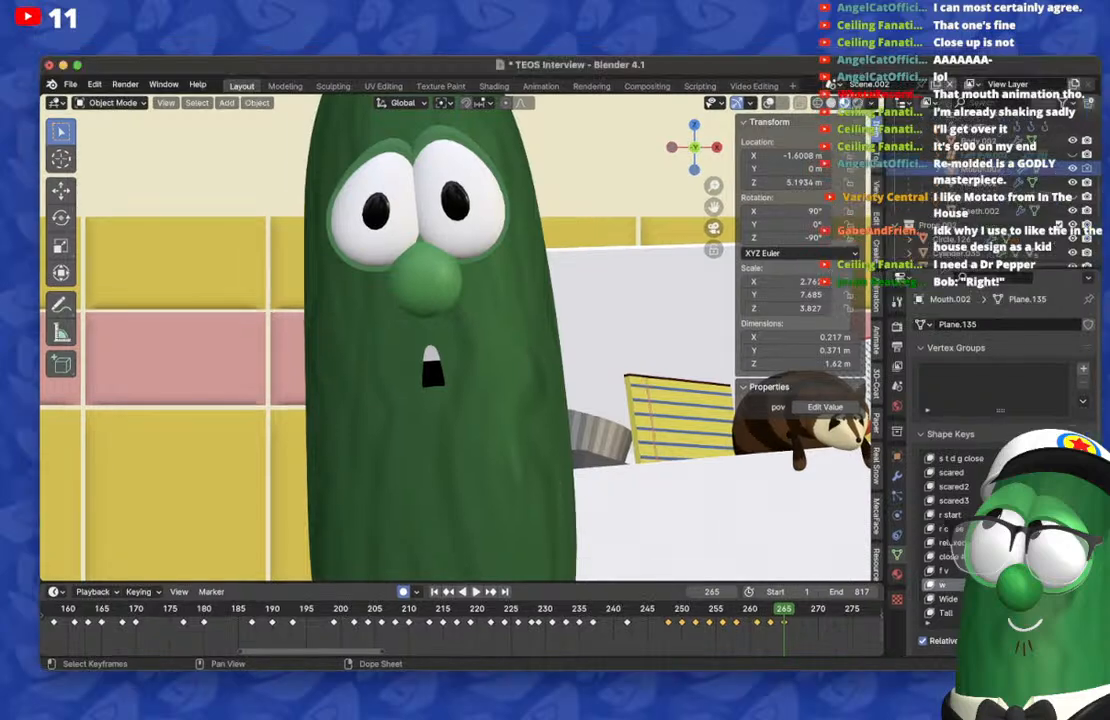
Step: Return to frame 263 and open the wide mouth much taller with an additional shape key
key(Left)
key(Left)
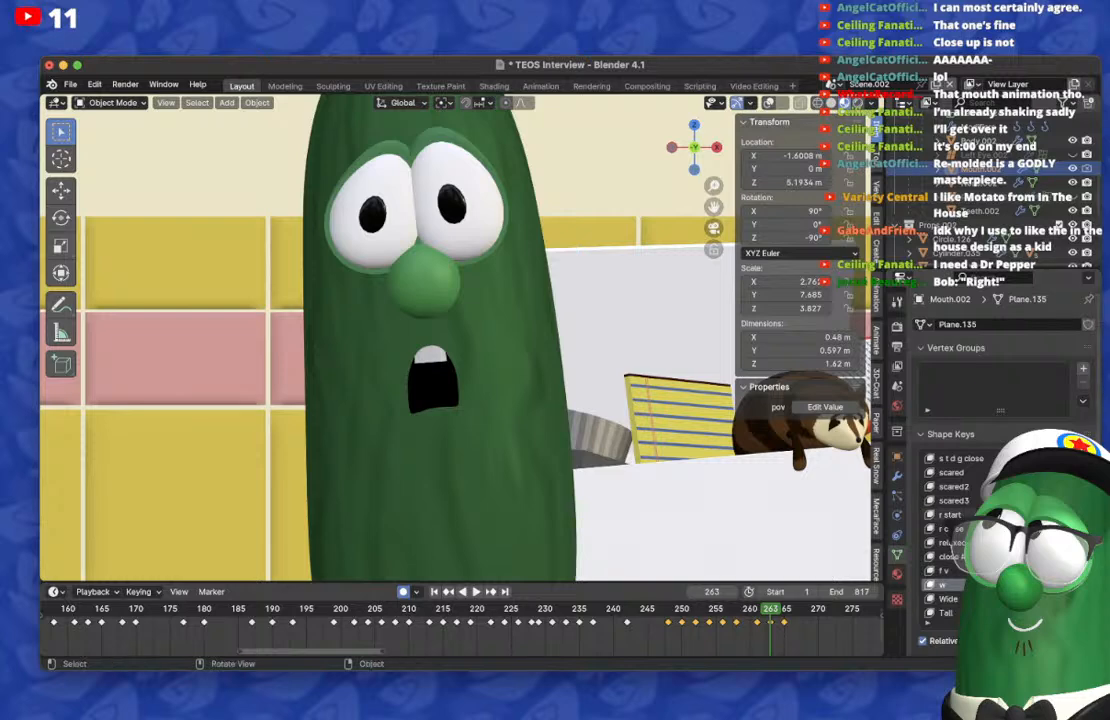
scroll(455, 340, down, 3)
scroll(455, 340, up, 1)
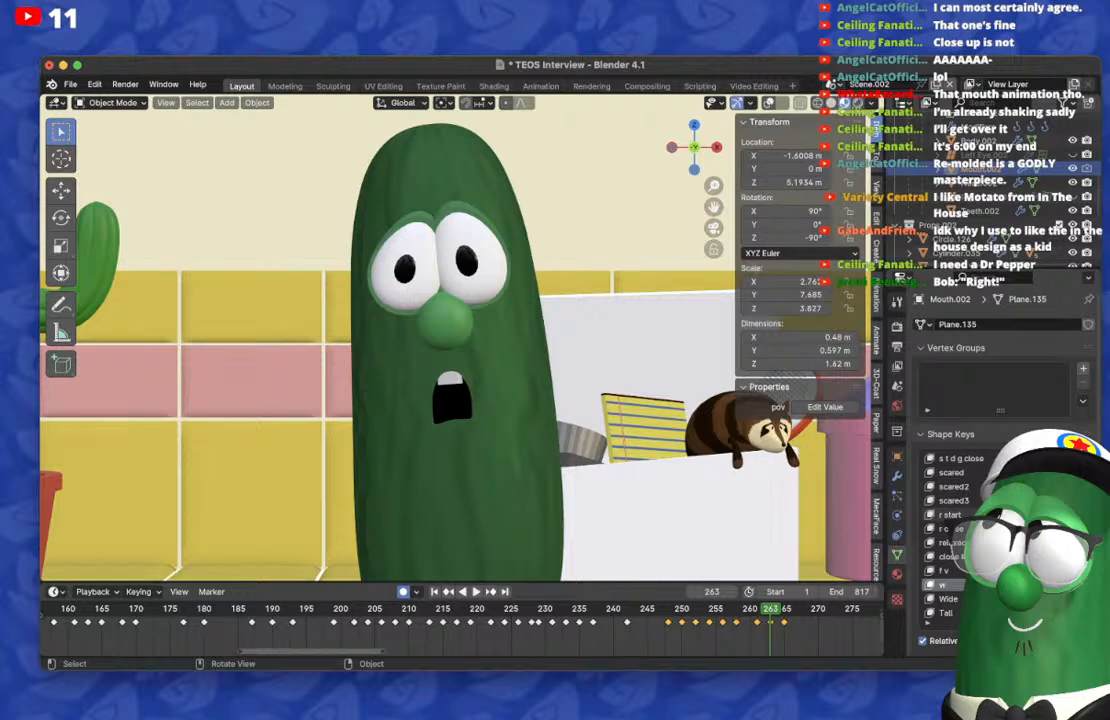
Step: Scrub through frames 261 to 267 to check how the mouth opens and narrows
key(Left)
key(Left)
key(Left)
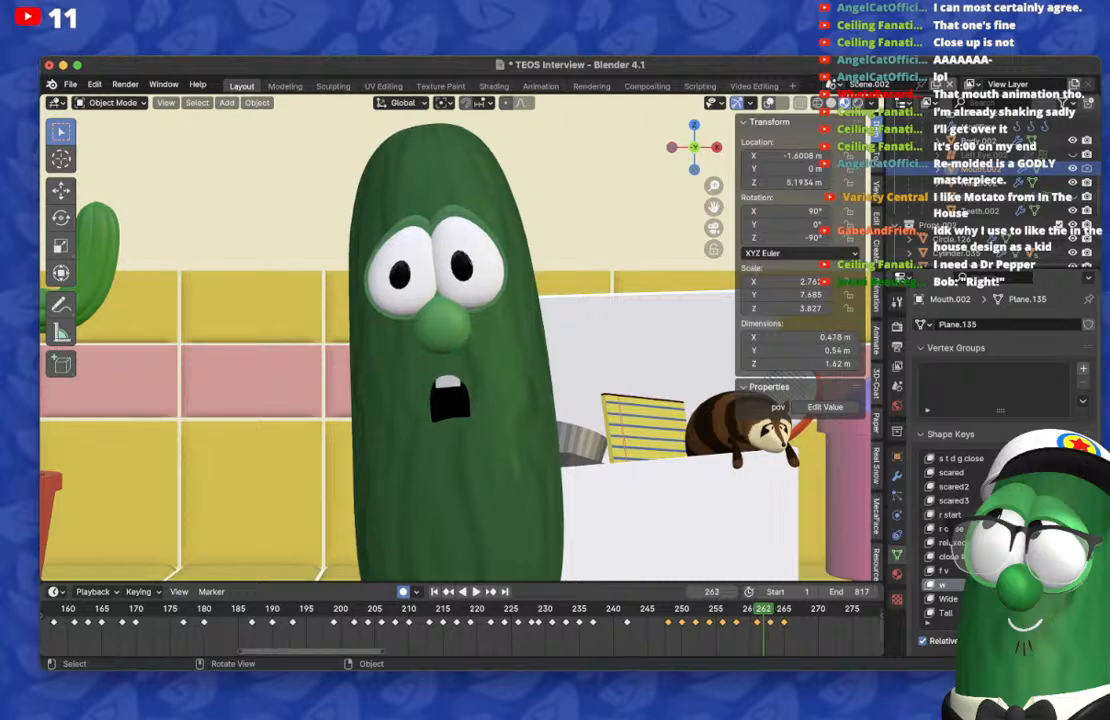
key(Right)
key(Right)
key(Right)
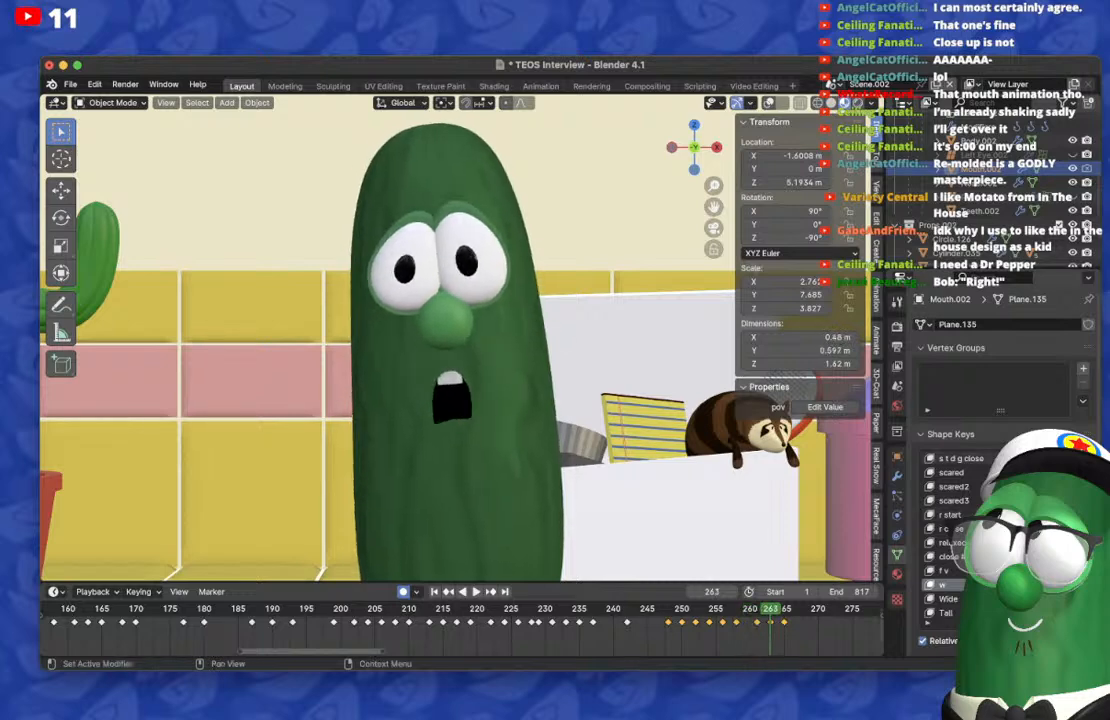
key(Right)
key(Right)
key(Right)
key(Right)
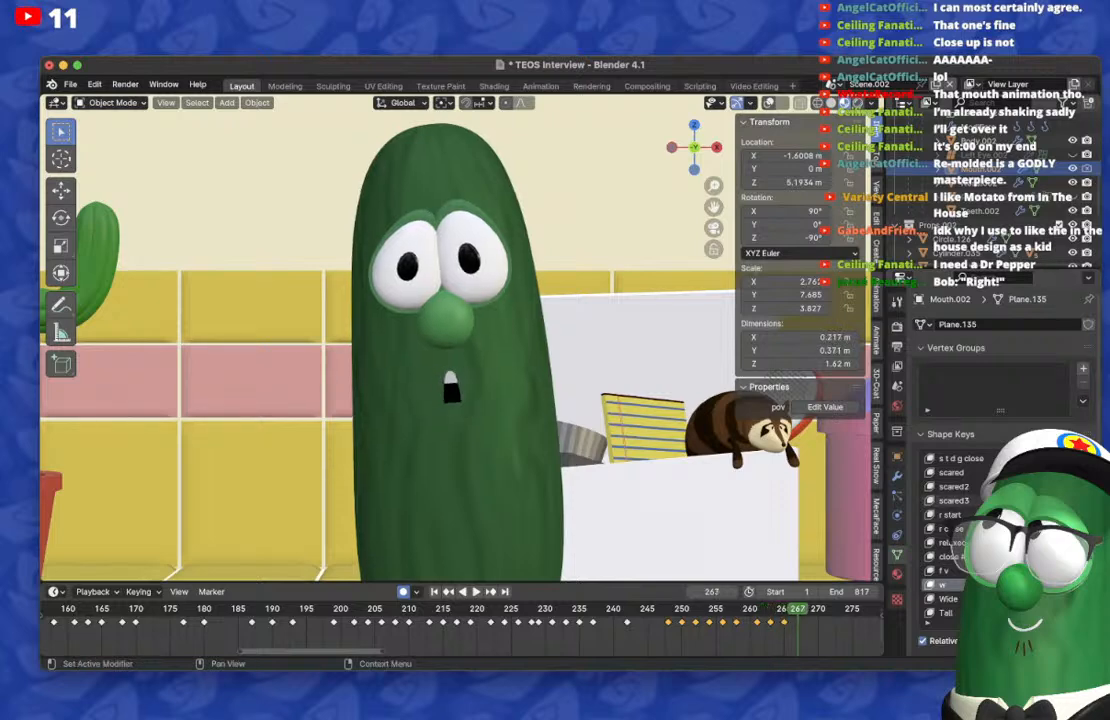
Step: On frame 267, reset the mouth shape, keyframe a small closed frown, and check it against frame 265
key(BackSpace)
scroll(1040, 570, up, 15)
scroll(960, 530, up, 6)
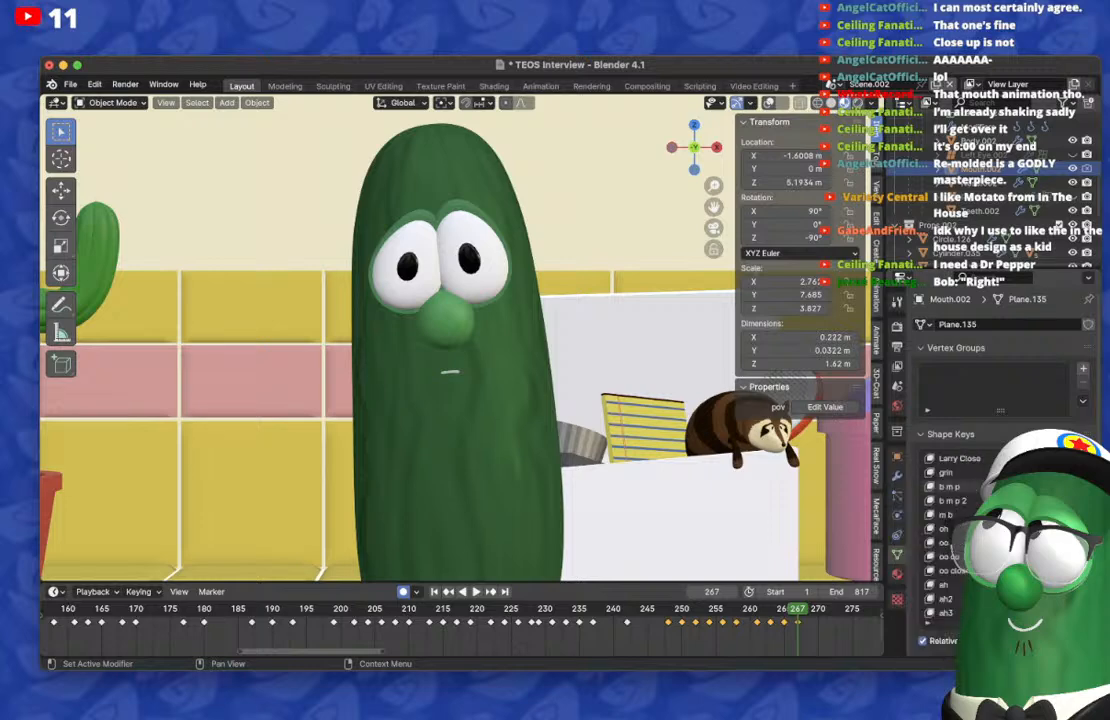
key(Left)
key(Left)
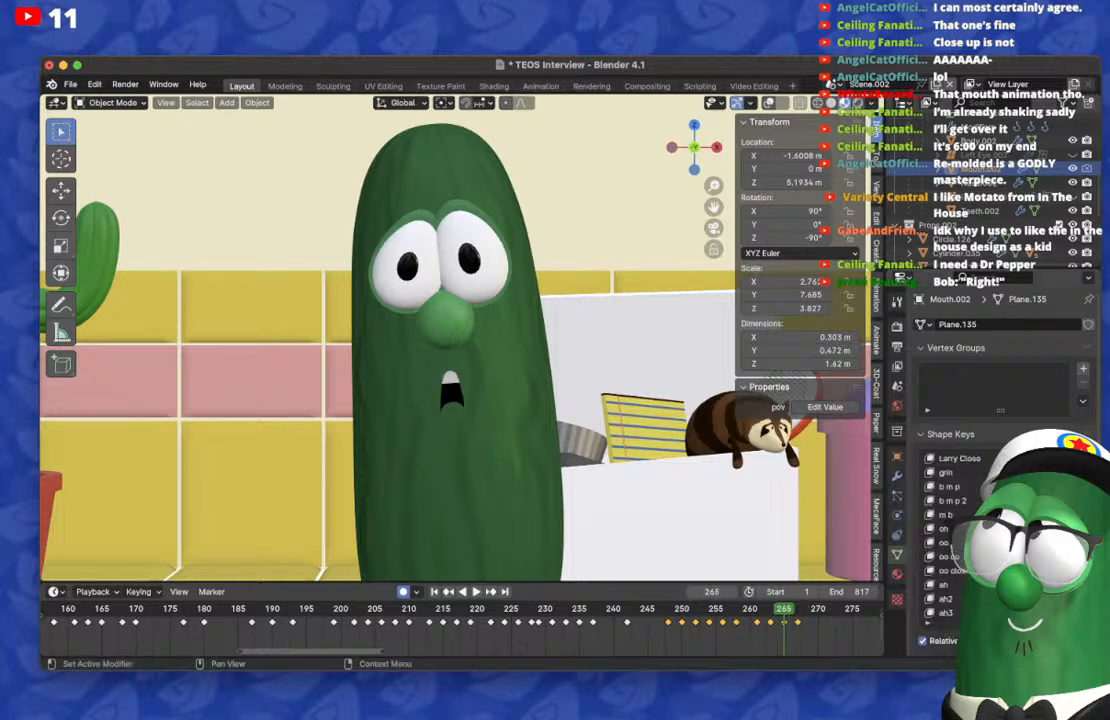
Step: On frame 269, reset the mouth and keyframe a tall, narrow open mouth
key(Right)
key(Right)
key(Right)
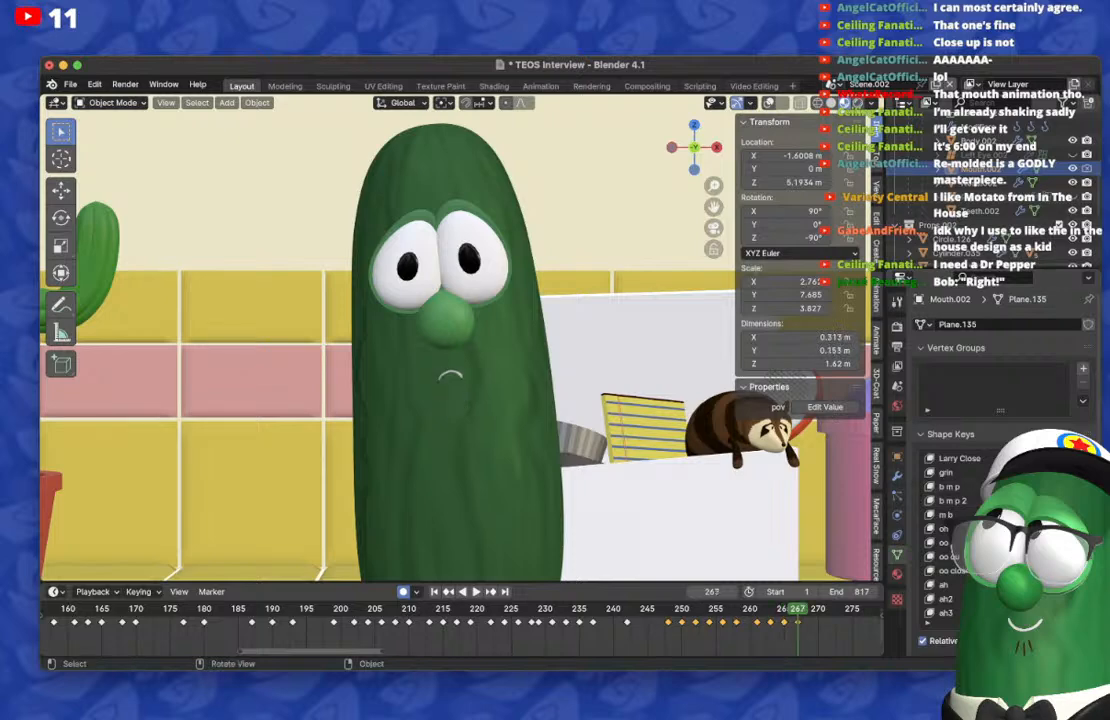
key(BackSpace)
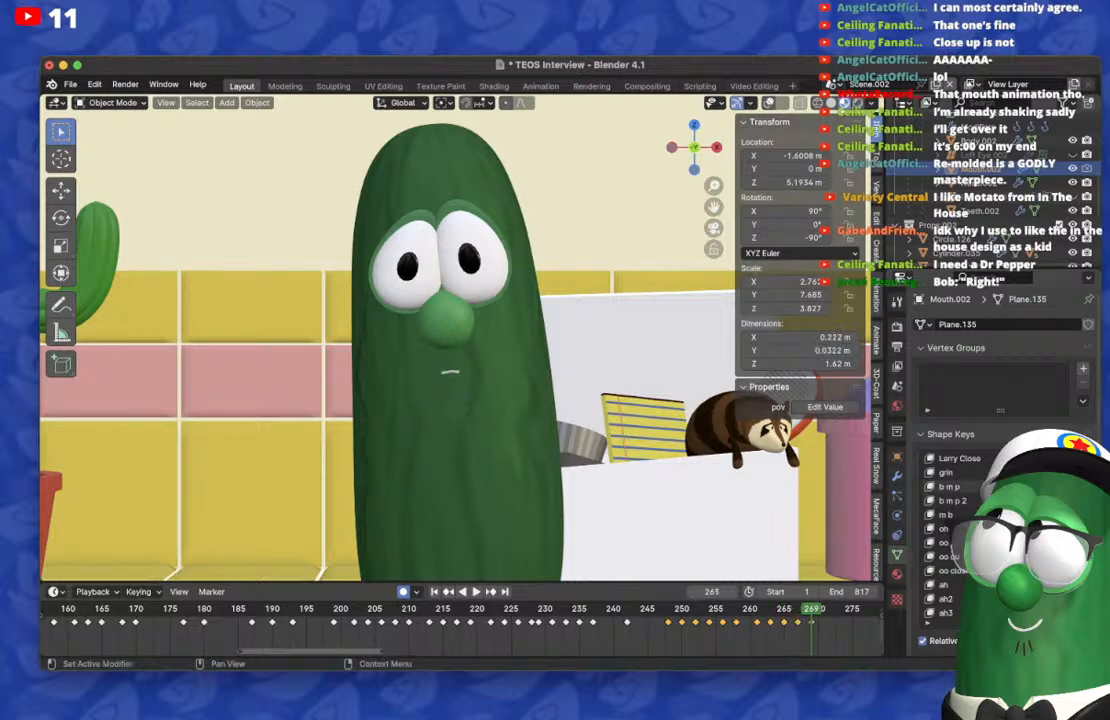
scroll(1000, 540, down, 5)
drag(1030, 515, 1070, 515)
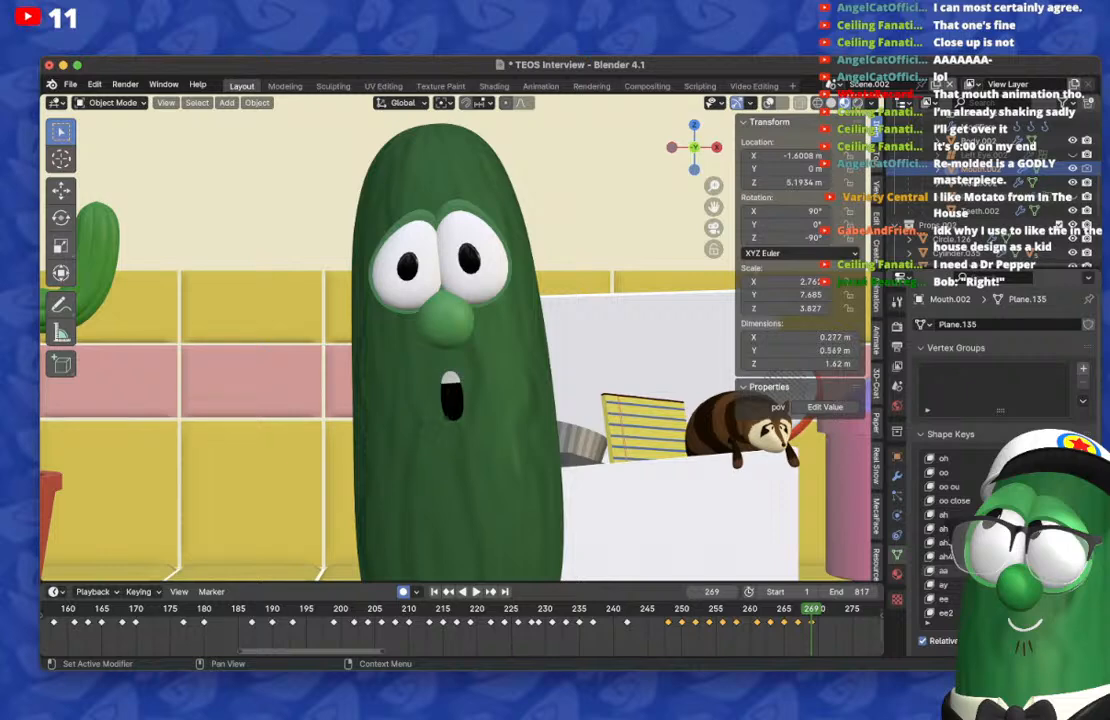
Step: Move the mouth keyframes on frames 267 and 269 one frame later and lower the tall-mouth shape key on frame 268
key(b)
drag(819, 639, 790, 614)
key(g)
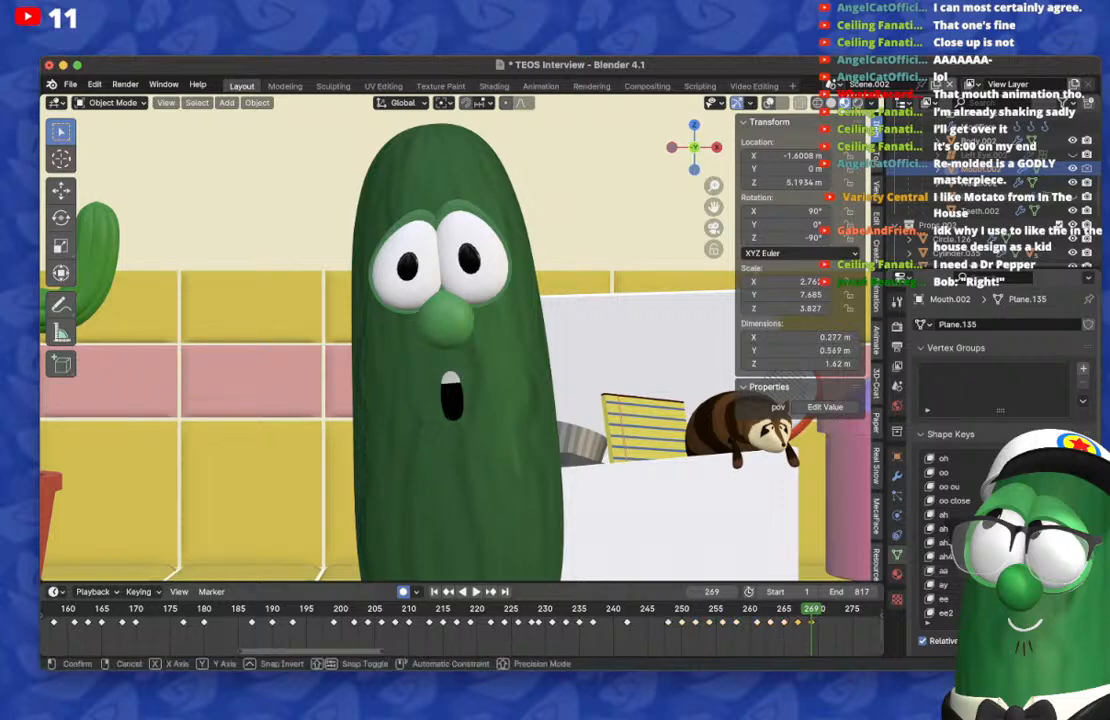
click(799, 615)
key(Left)
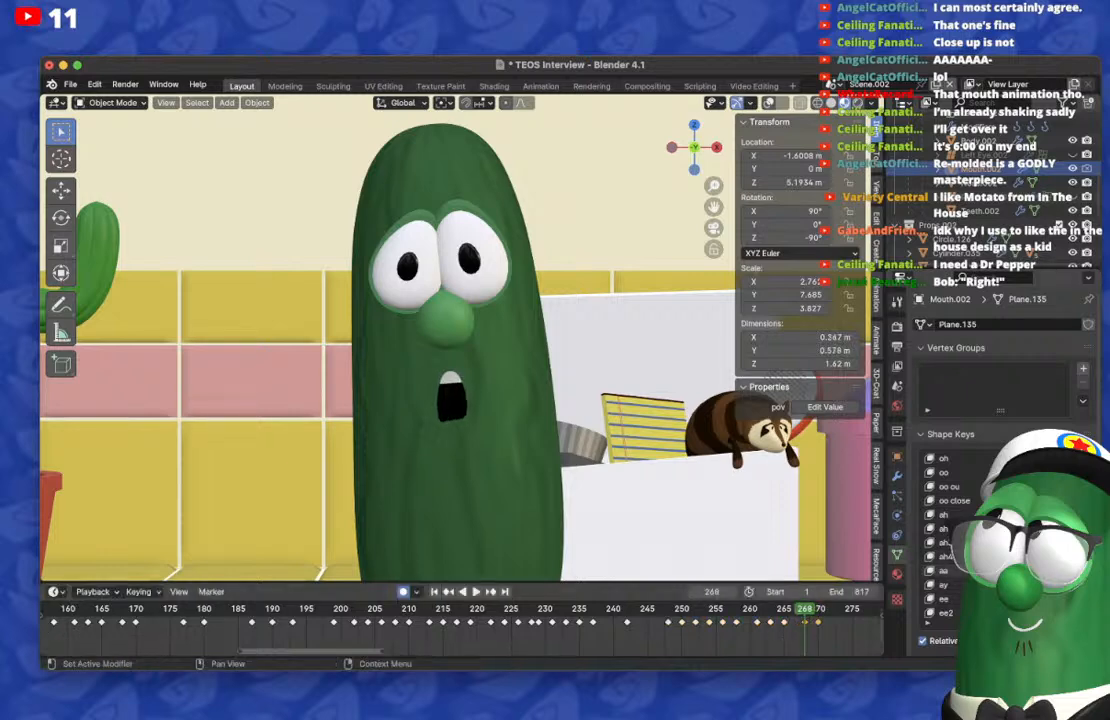
drag(1065, 515, 1020, 515)
Step: On frame 273, reset the mouth and keyframe a small closed frown, and check it against frame 270
key(Right)
key(Right)
key(Right)
key(Right)
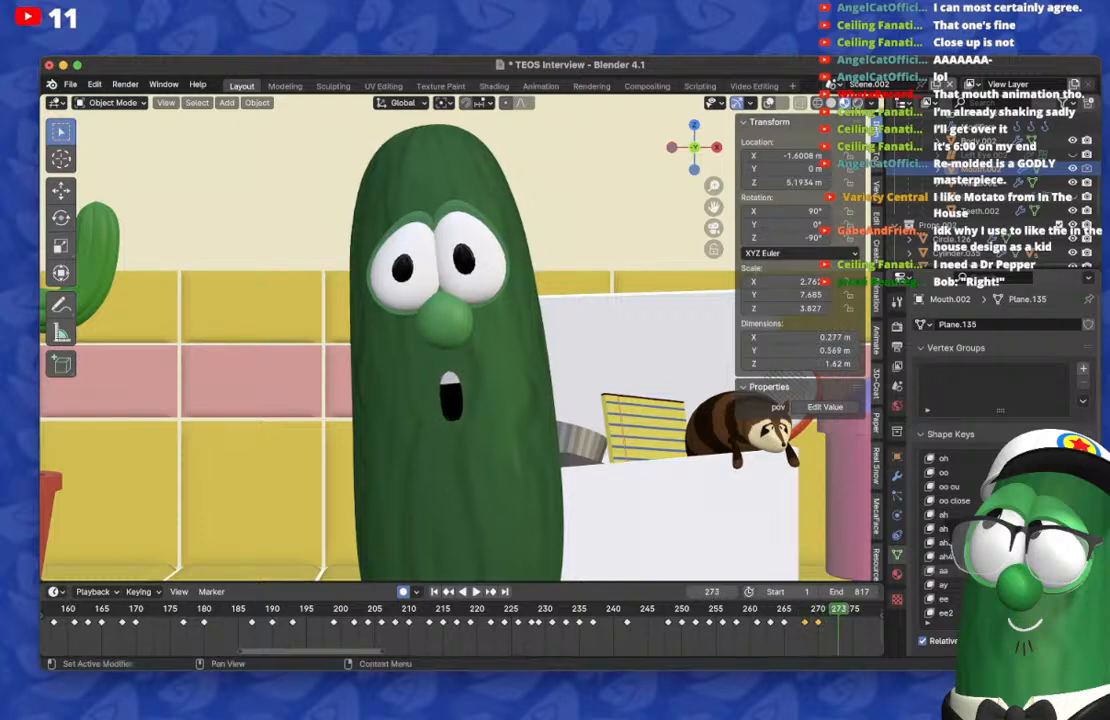
key(Right)
scroll(1000, 530, down, 15)
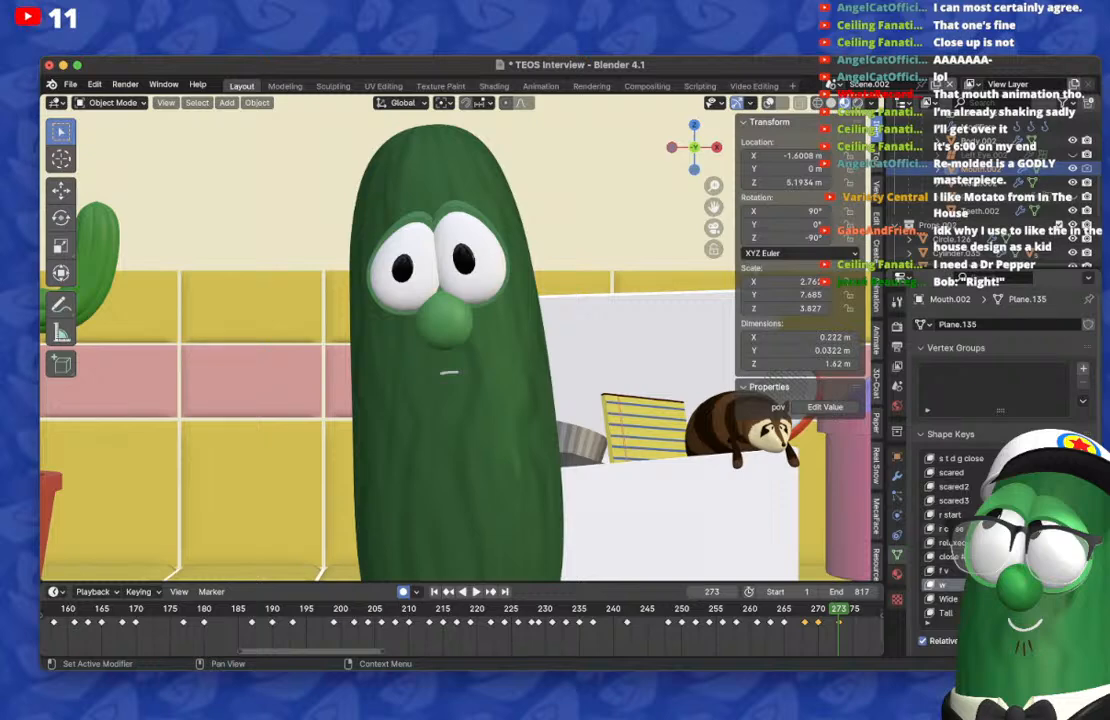
scroll(1000, 530, up, 1)
scroll(1035, 599, up, 12)
drag(1035, 599, 1065, 599)
key(Left)
key(Left)
key(Left)
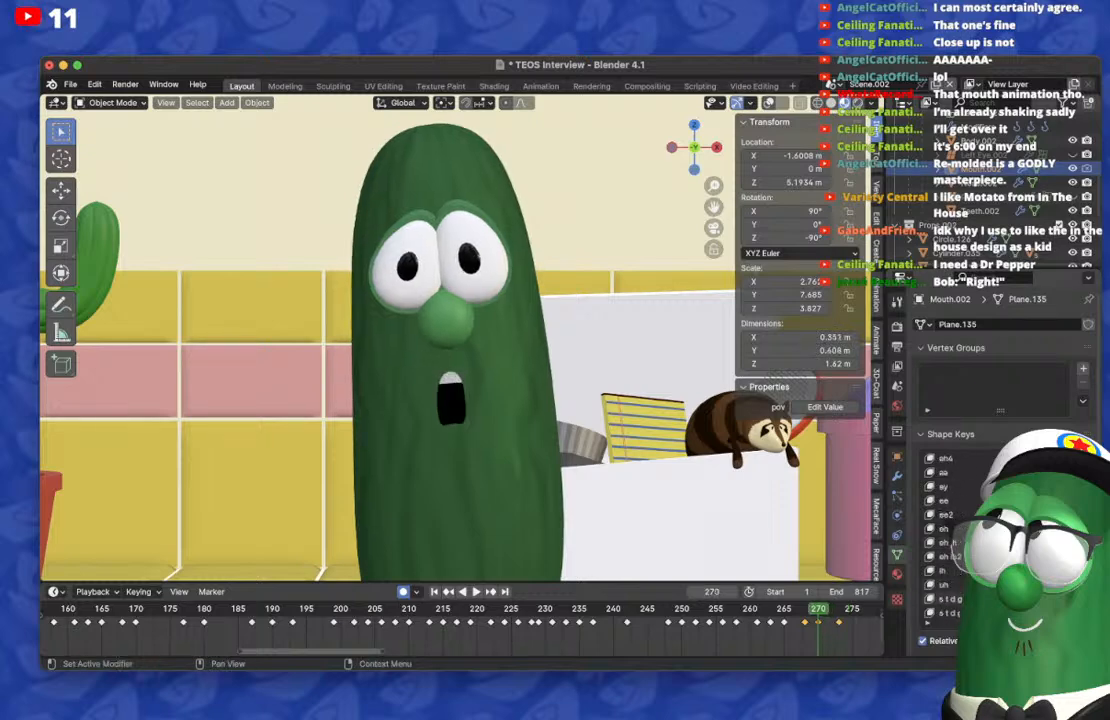
Step: On frame 276, keyframe a small open mouth with the upper teeth showing, and return to frame 273
key(Right)
key(Right)
key(Right)
key(Right)
key(Right)
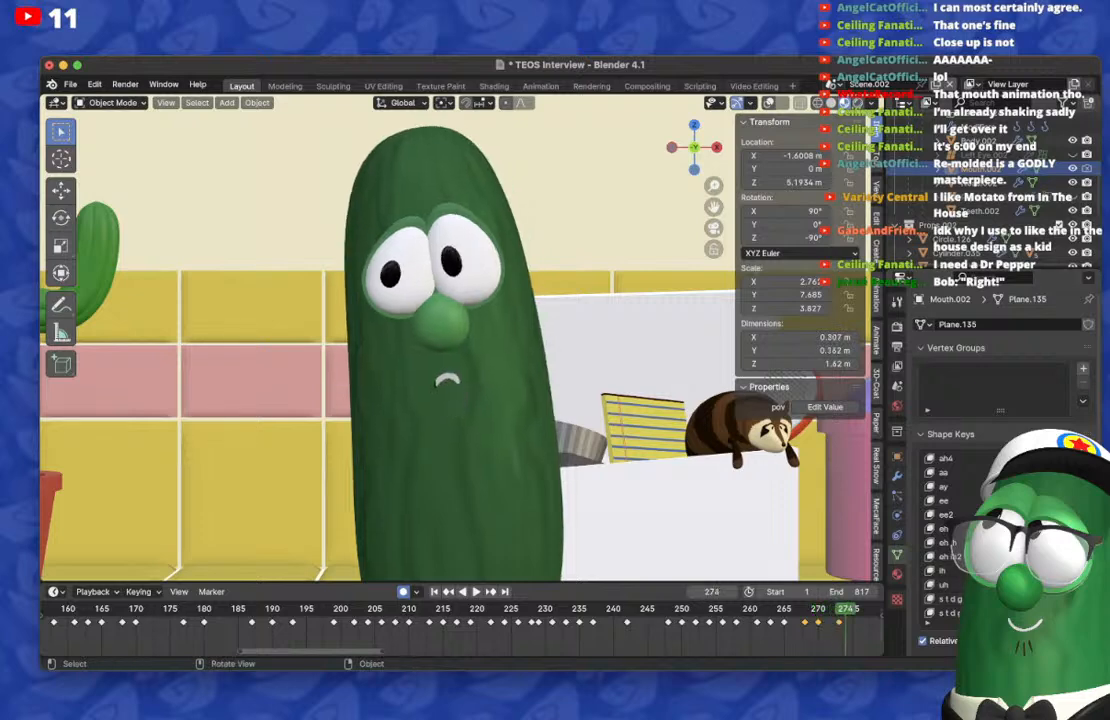
key(Right)
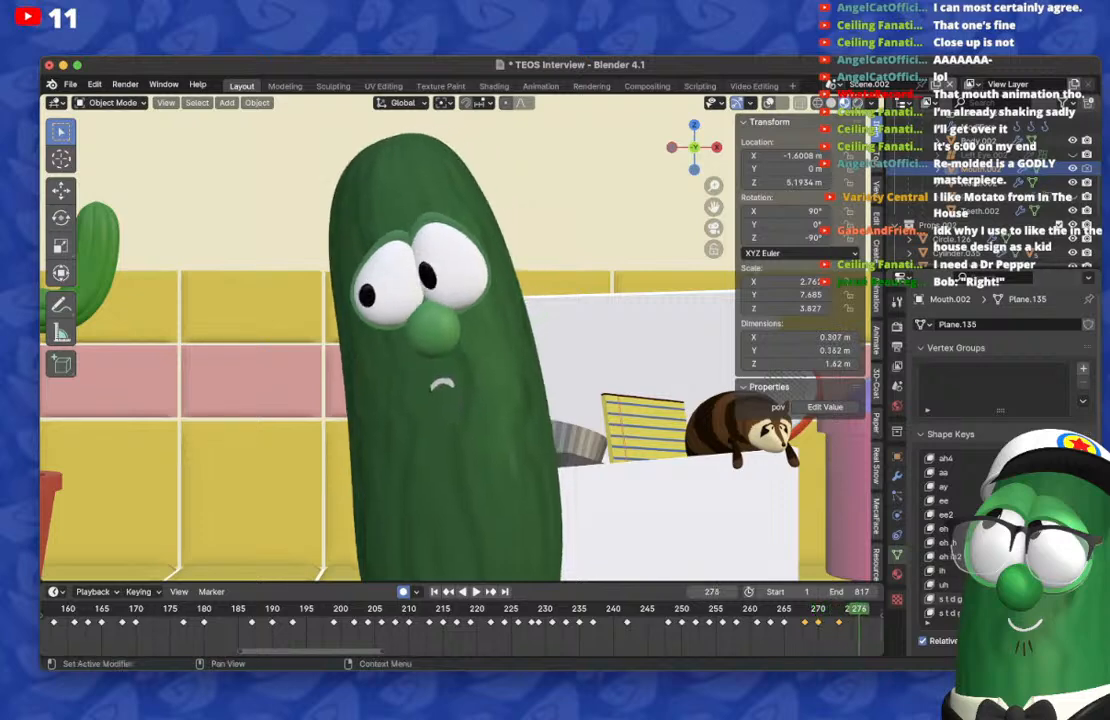
key(Right)
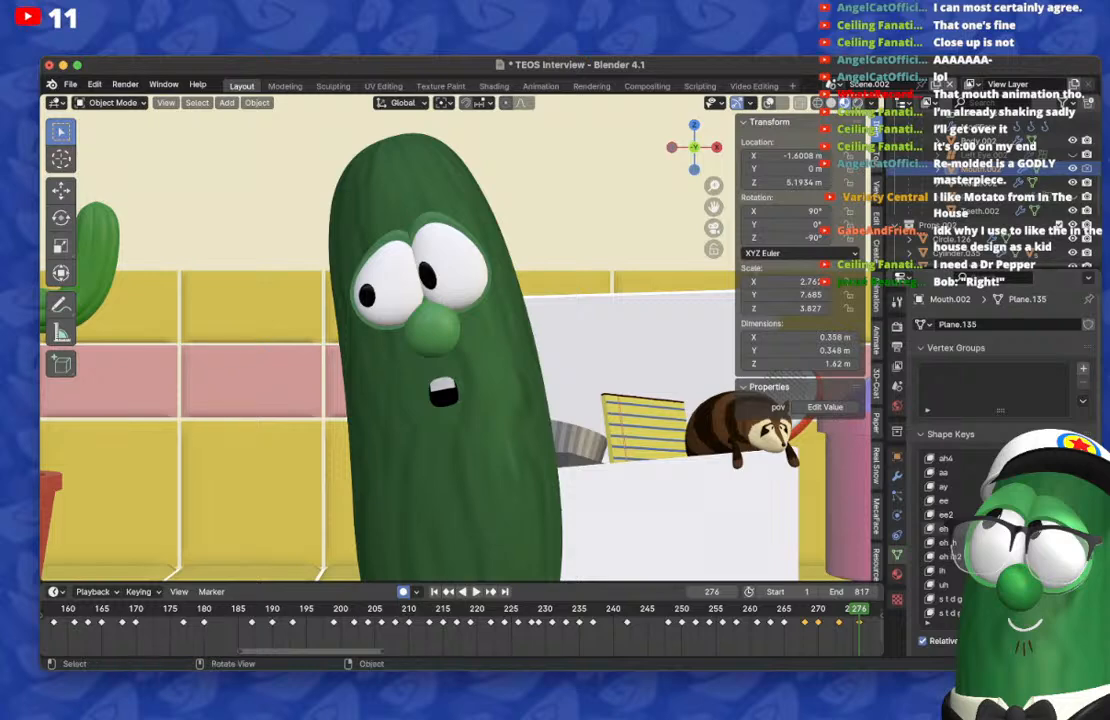
click(839, 609)
middle_drag(839, 609, 566, 609)
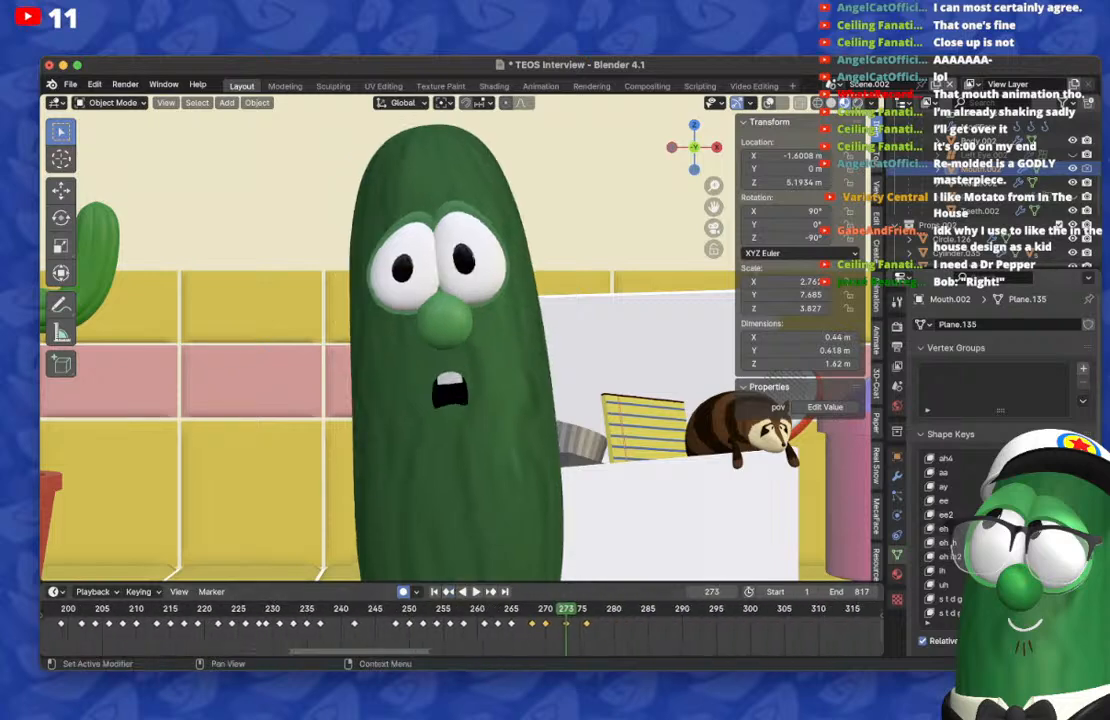
Step: On frame 279, keyframe a wide, nearly closed mouth showing teeth with the s t d g shape key, and return to frame 276
key(Right)
key(Right)
key(Right)
key(Right)
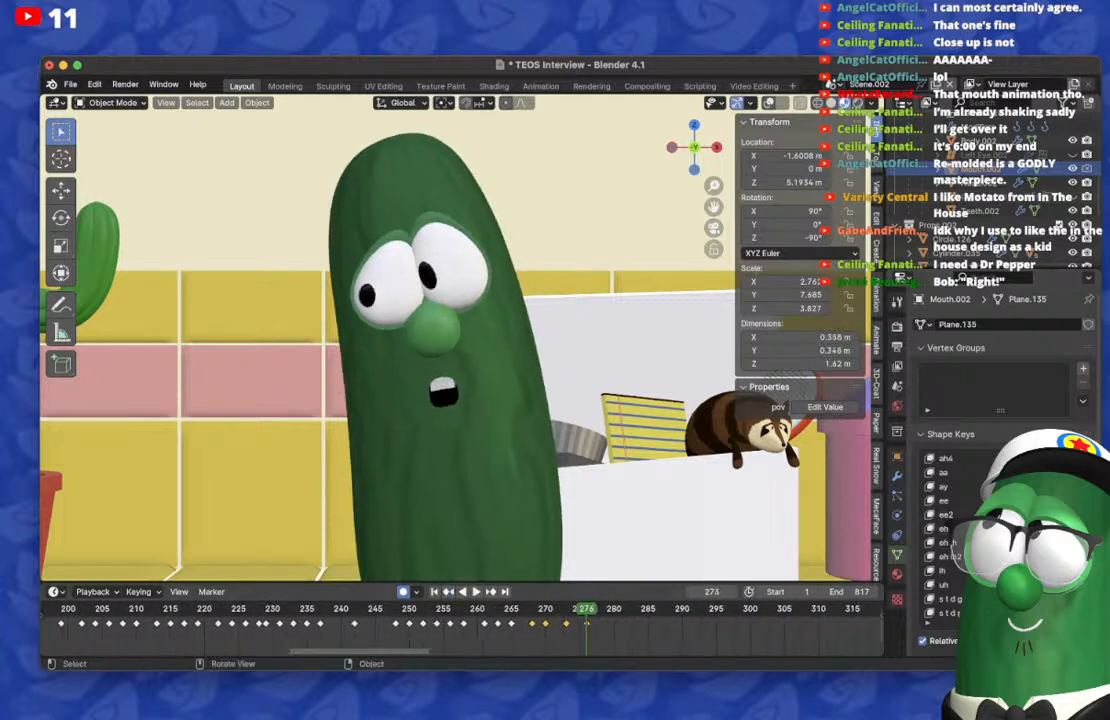
key(Right)
key(Right)
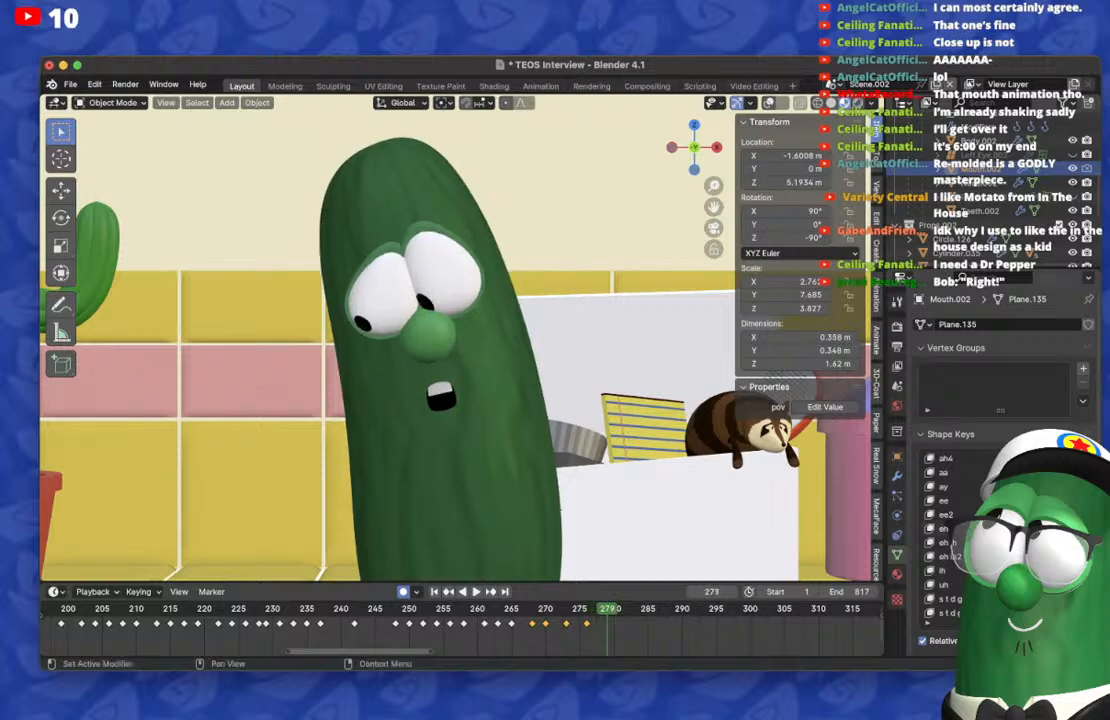
drag(1035, 599, 1070, 599)
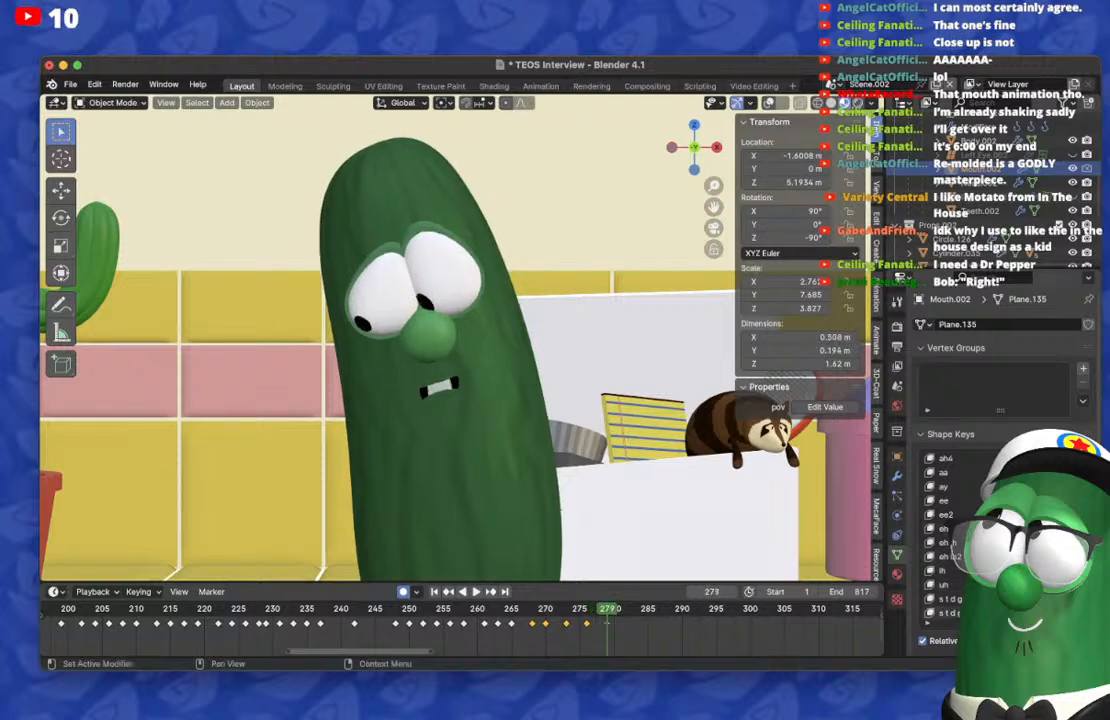
key(Down)
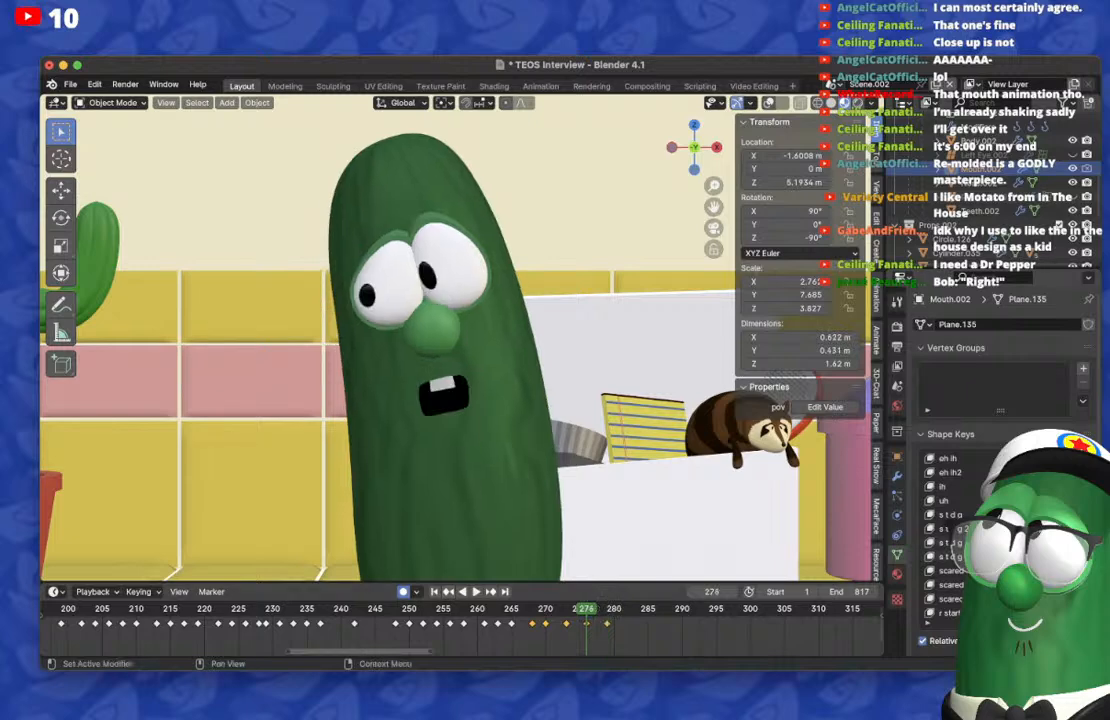
scroll(945, 530, down, 6)
Step: Play and scrub through frames 276 to 284 to check the timing of the toothy mouth shape
key(Left)
key(Left)
key(space)
key(space)
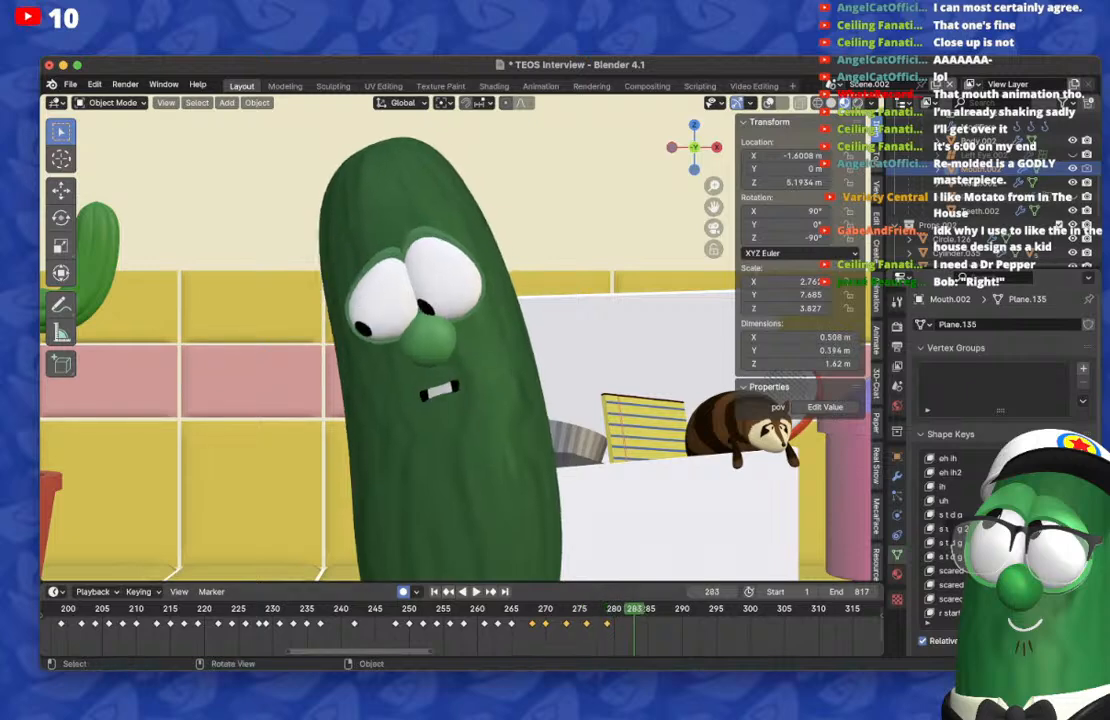
key(Left)
key(Right)
key(Right)
key(Right)
key(Right)
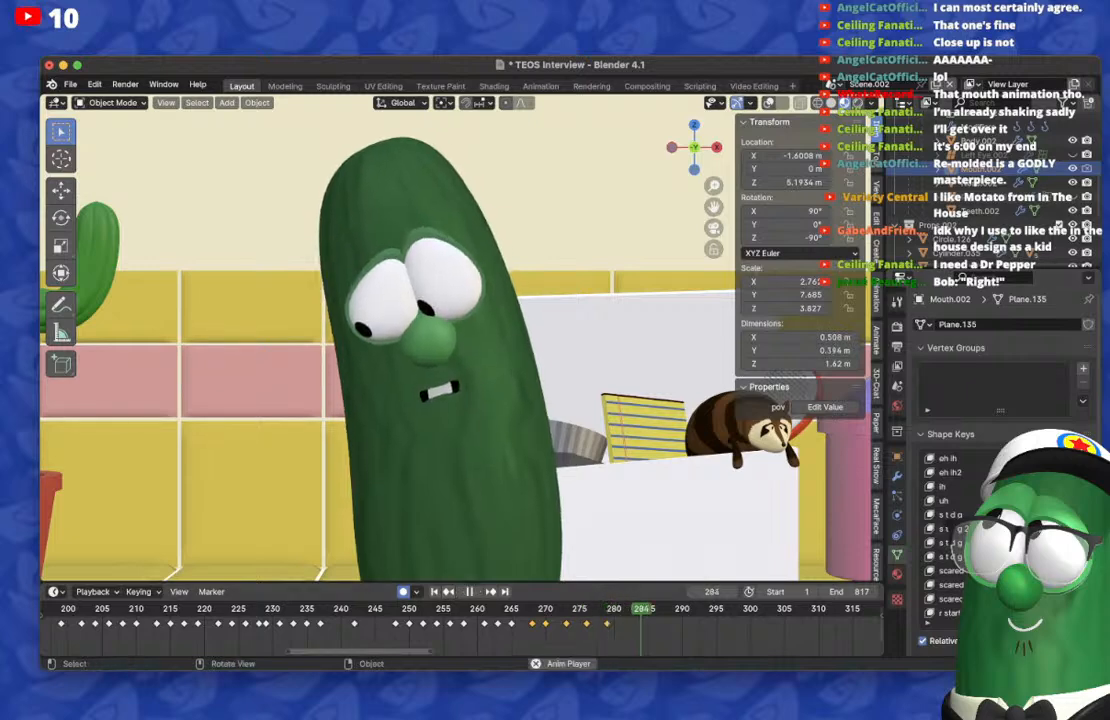
key(Left)
key(Left)
key(Left)
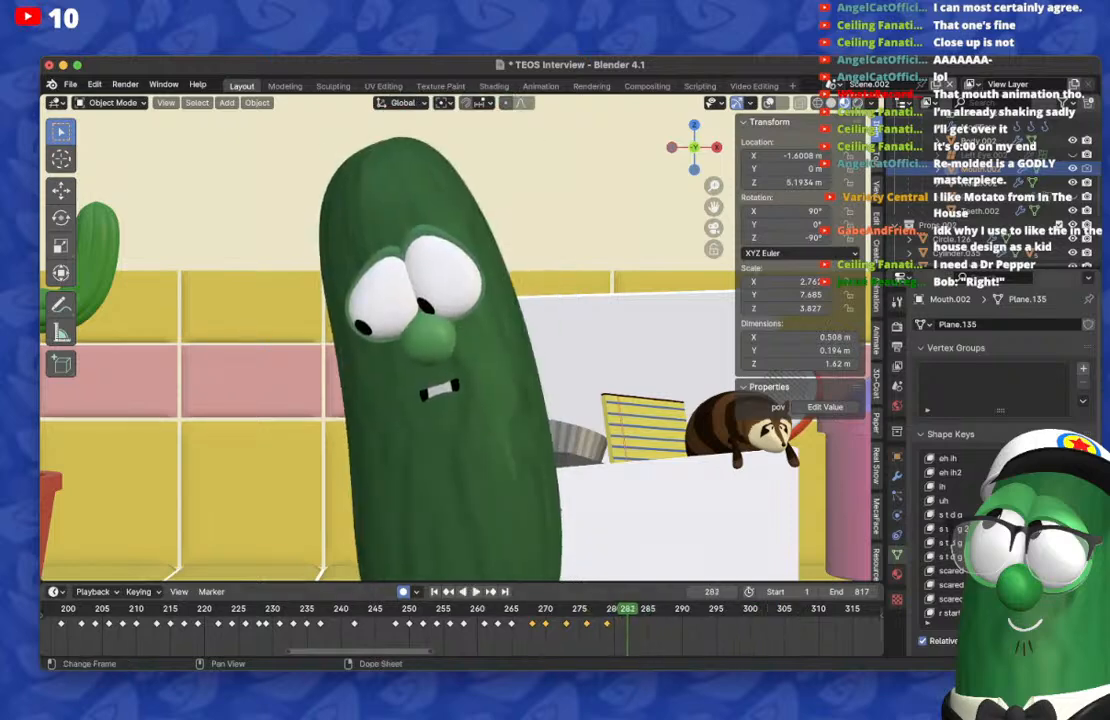
Step: Move the mouth keyframe on frame 279 one frame later to frame 280
key(g)
key(Return)
key(Left)
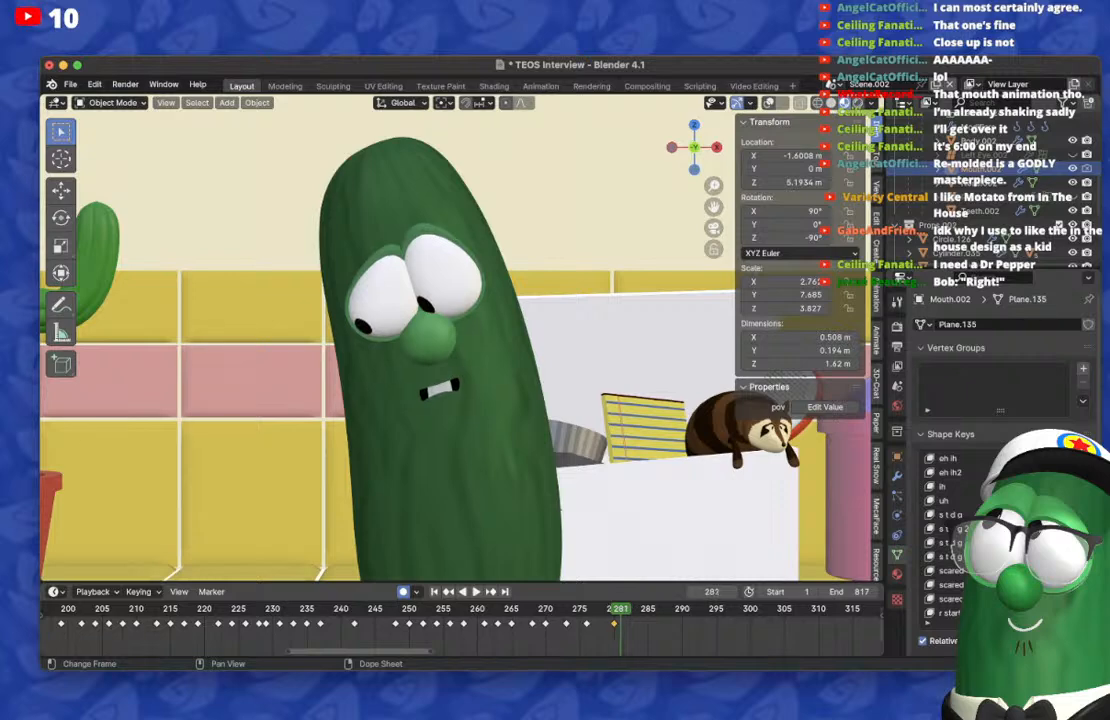
Step: On frame 282, reset the mouth, try the tall oh shape, and keyframe a rounded open mouth with the ah shape key instead
key(Right)
key(BackSpace)
scroll(990, 532, up, 12)
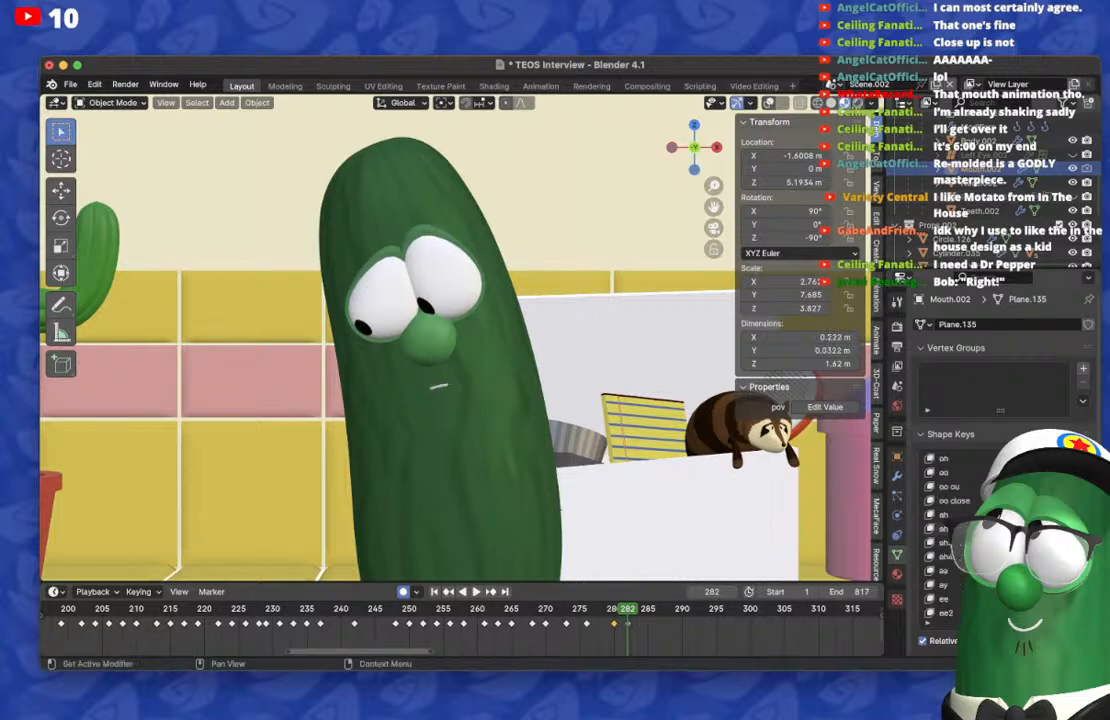
drag(1040, 458, 1080, 458)
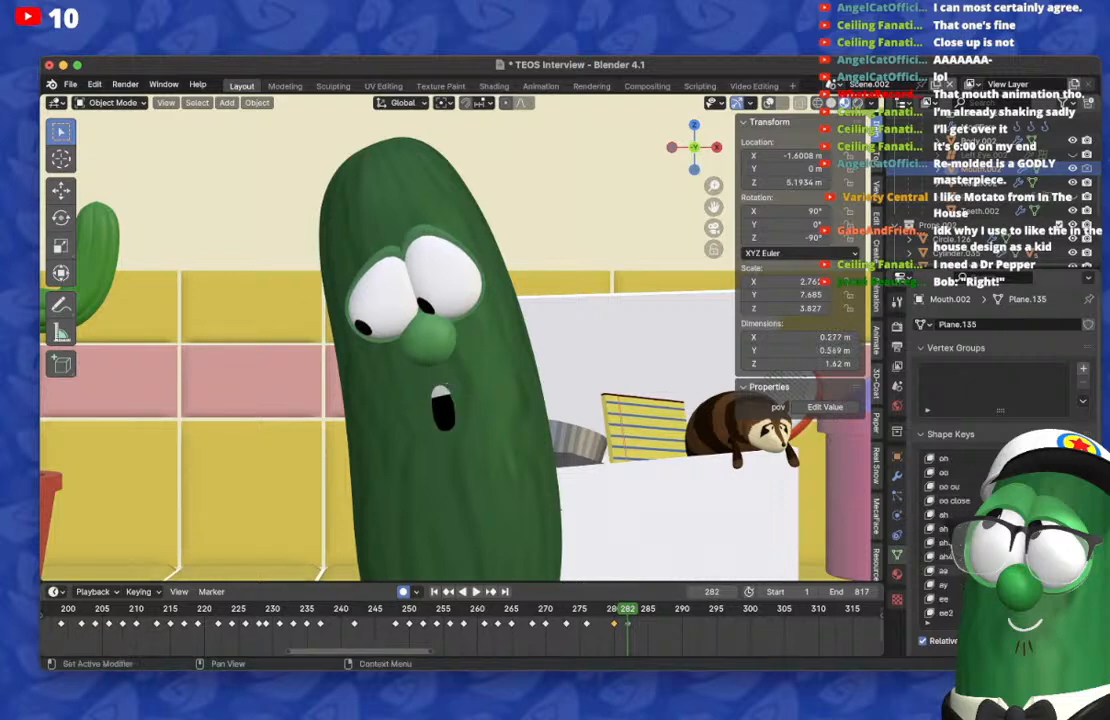
key(BackSpace)
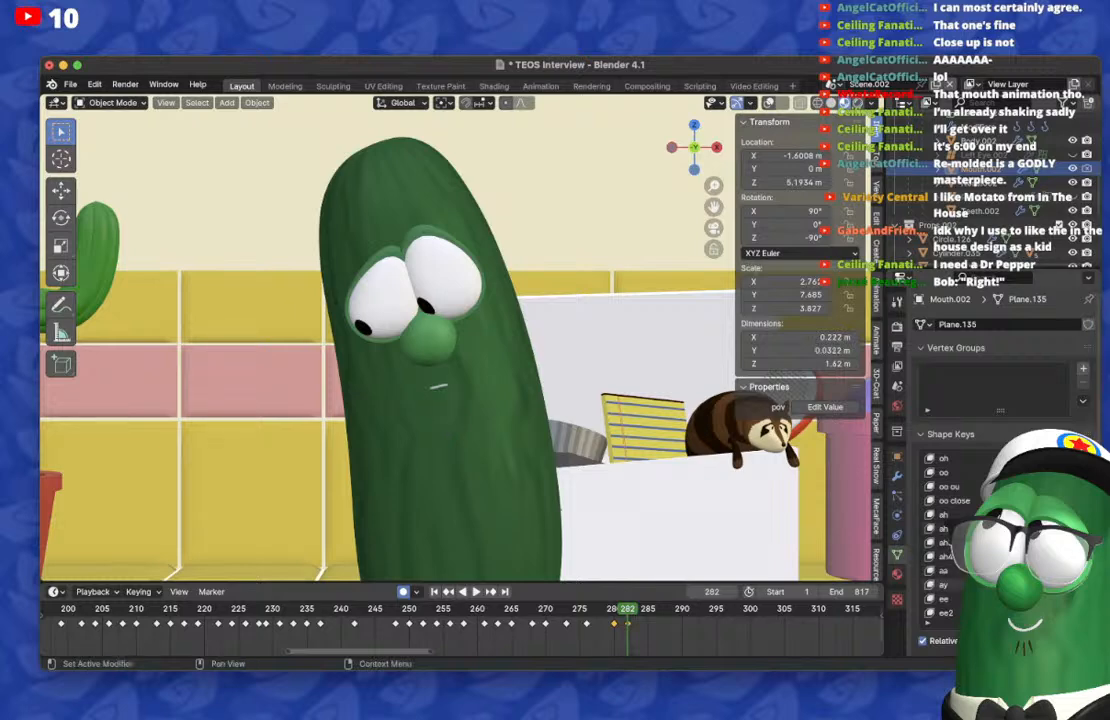
drag(1040, 515, 1078, 515)
Step: Return to frame 280, reset the ah shape key there, and check the transition on frame 281
key(Left)
key(Left)
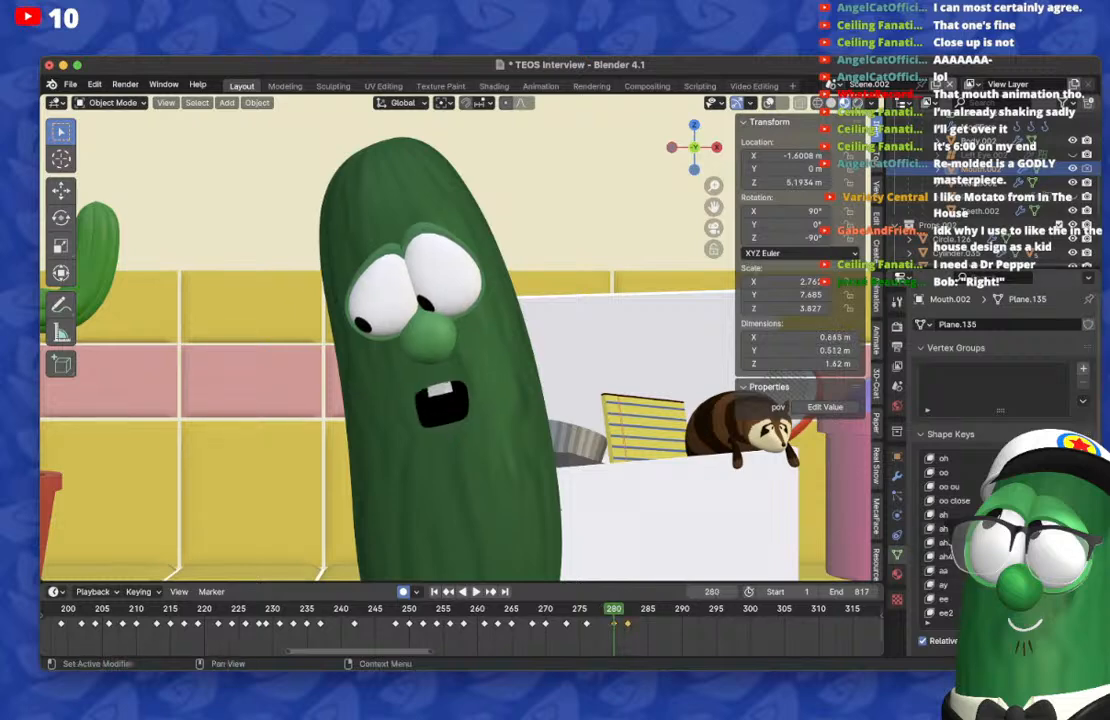
key(BackSpace)
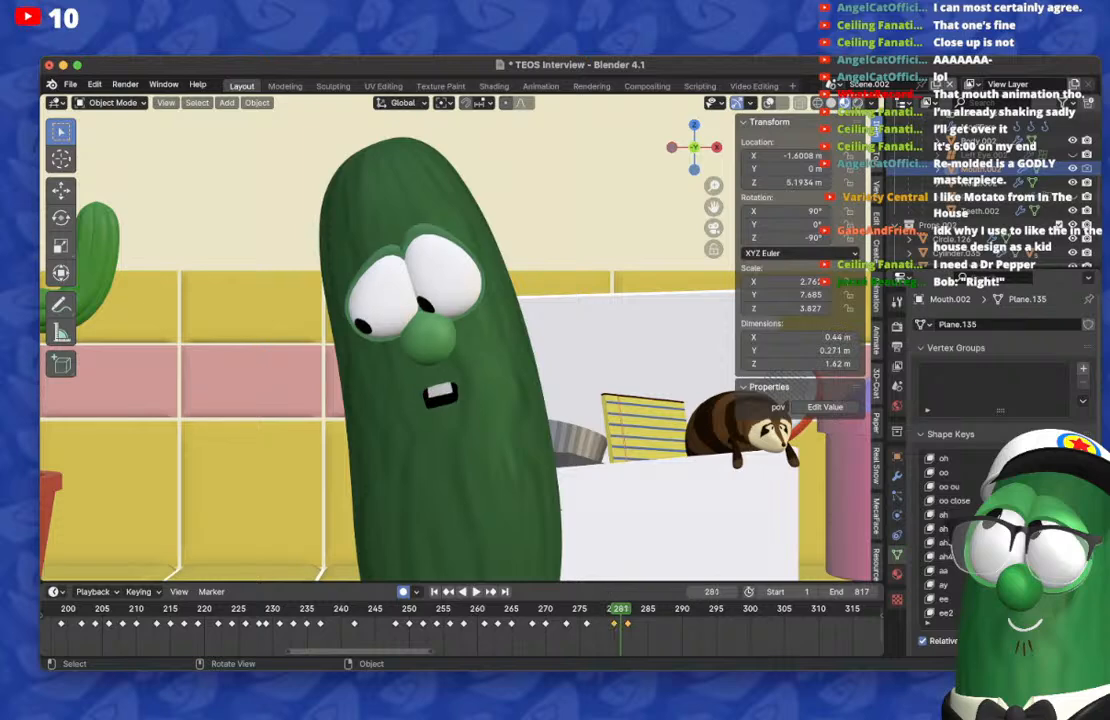
key(Right)
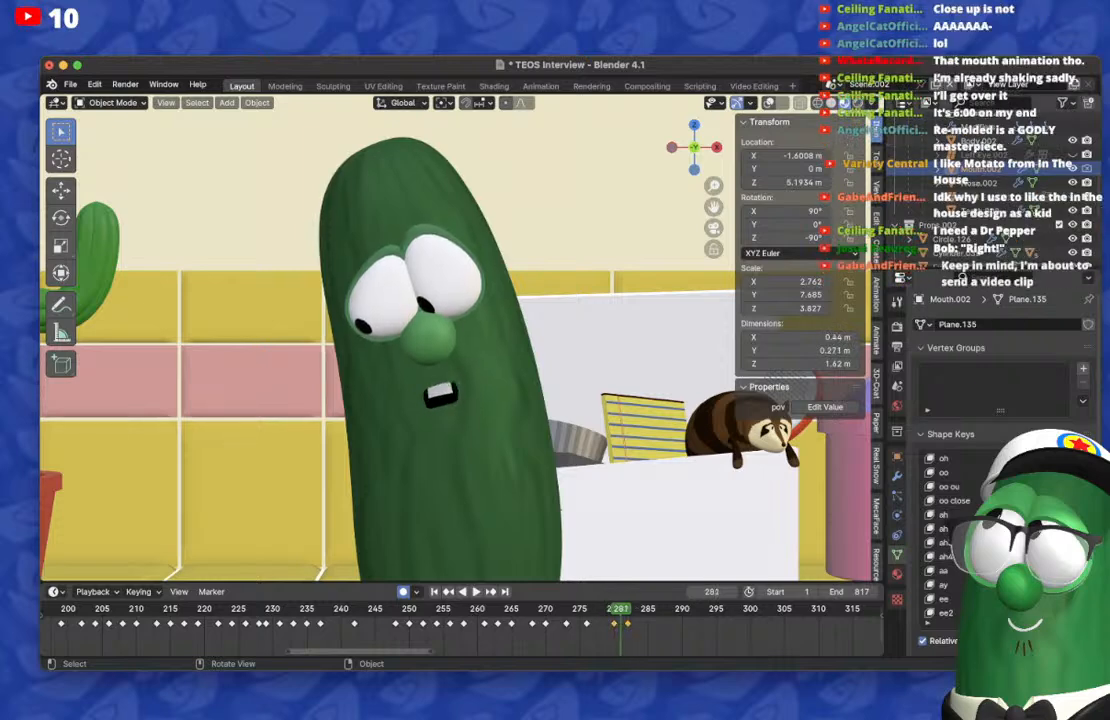
key(Left)
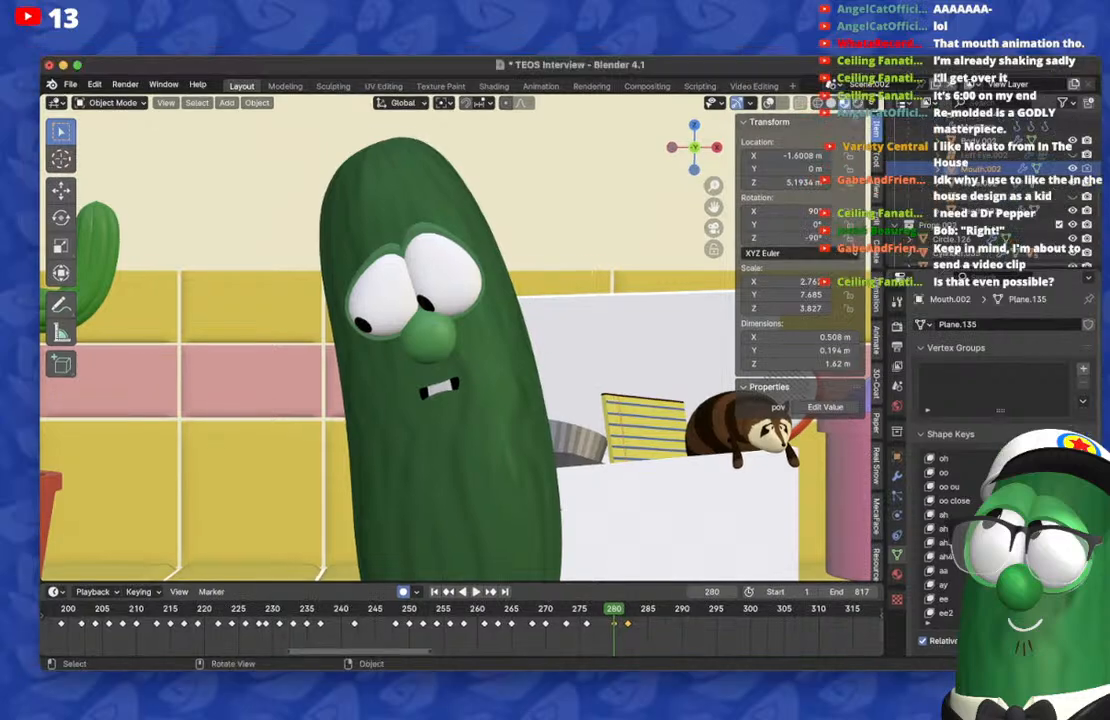
Step: Scrub through frames 277 to 284 and duplicate the toothy mouth keyframe from frame 280 to frame 285
key(Left)
key(Left)
key(Left)
key(Right)
key(Right)
key(Right)
key(Right)
key(Right)
key(Right)
key(Right)
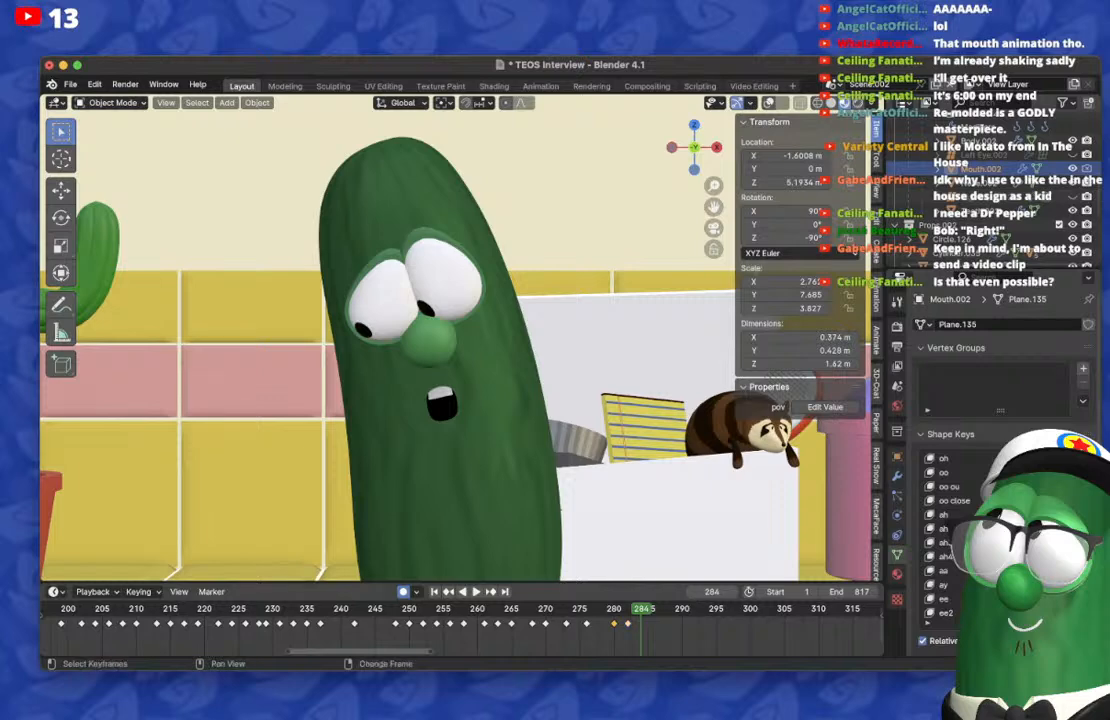
key(shift+d)
click(648, 624)
Step: Play the animation from around frame 281 to 290 to check the new mouth shapes
key(space)
key(space)
click(621, 609)
key(space)
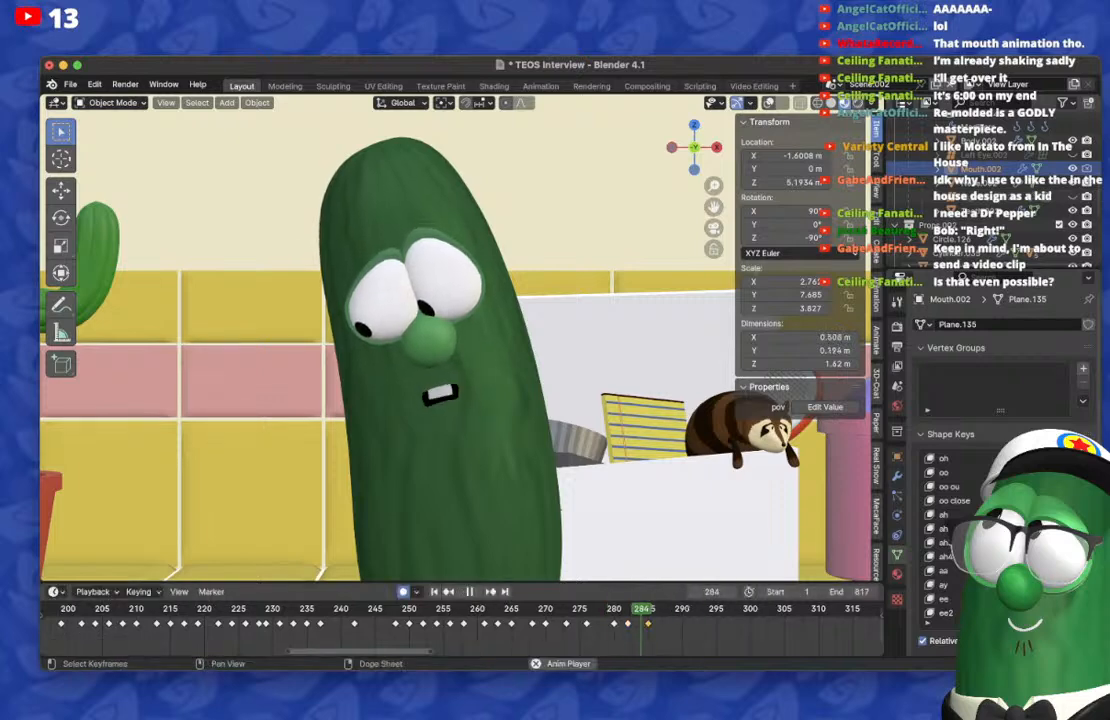
key(space)
key(Right)
key(Left)
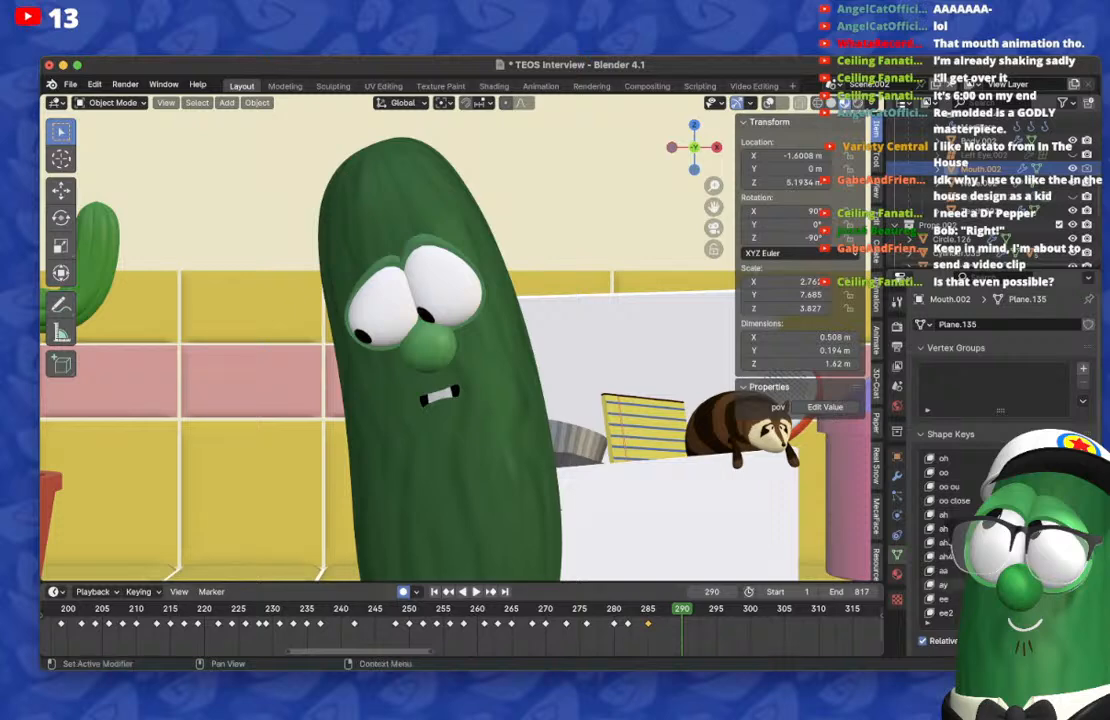
Step: On frame 289, reset the toothy mouth and keyframe a small, slightly open mouth with the s t d g 3 shape key
key(Left)
scroll(985, 535, up, 5)
scroll(985, 535, down, 18)
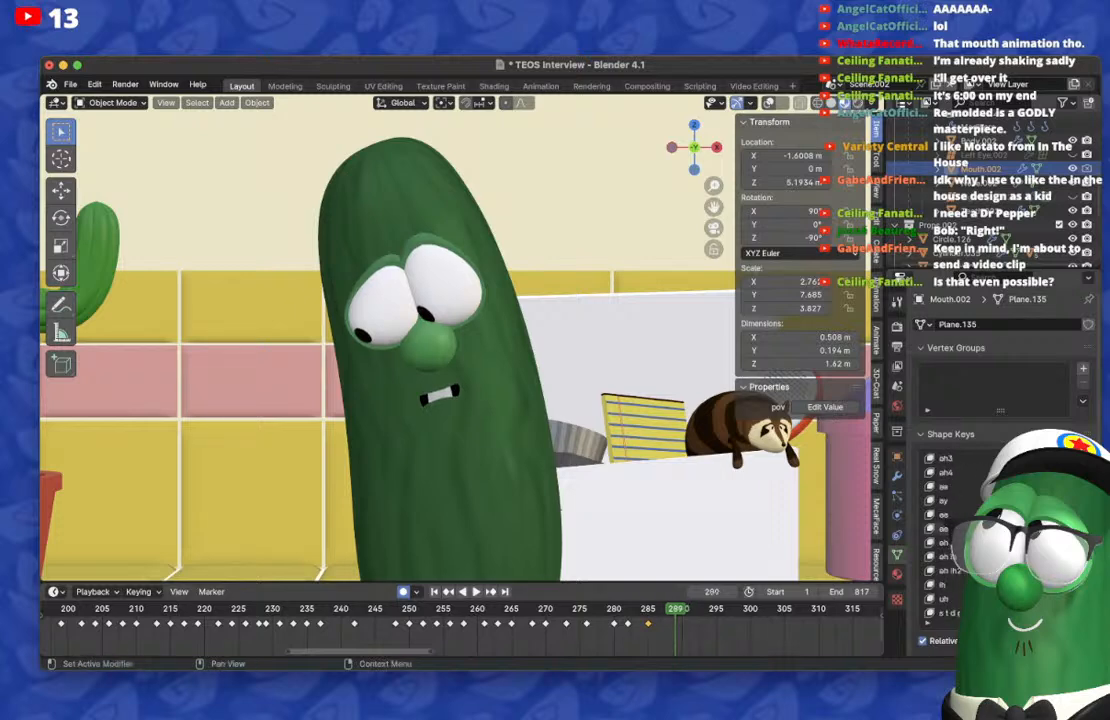
scroll(985, 535, up, 2)
drag(1040, 514, 1080, 514)
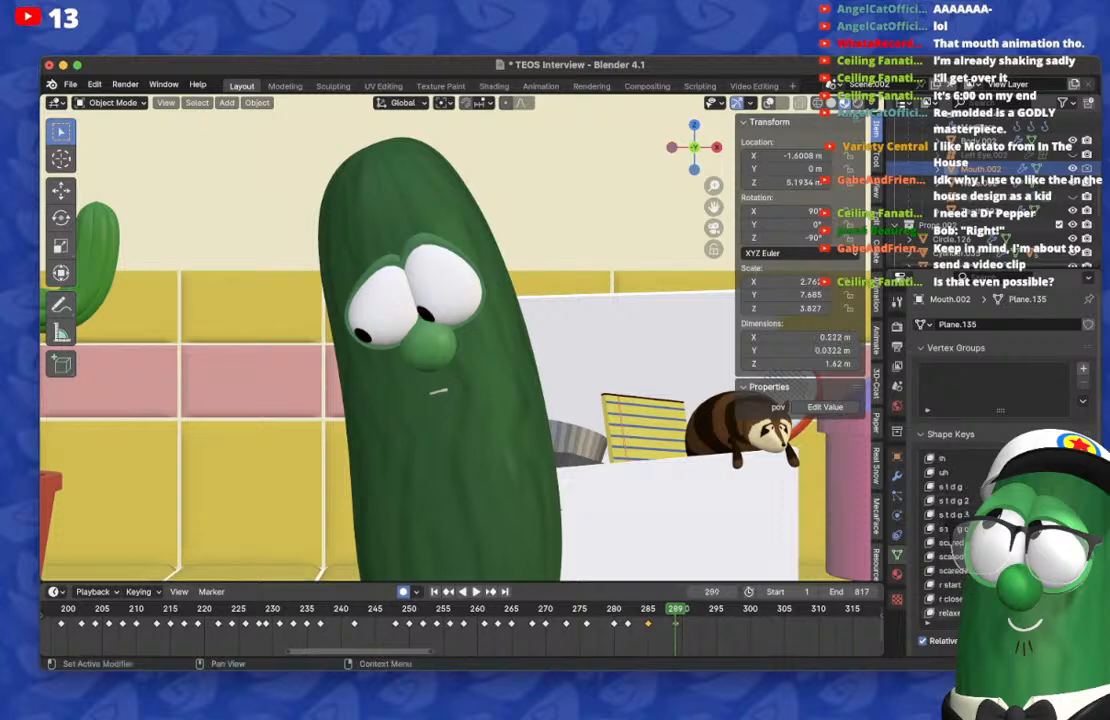
Step: Return to frame 285 and reset the s t d g 3 shape key there to restore the toothy mouth
key(Left)
key(Left)
key(Left)
key(Left)
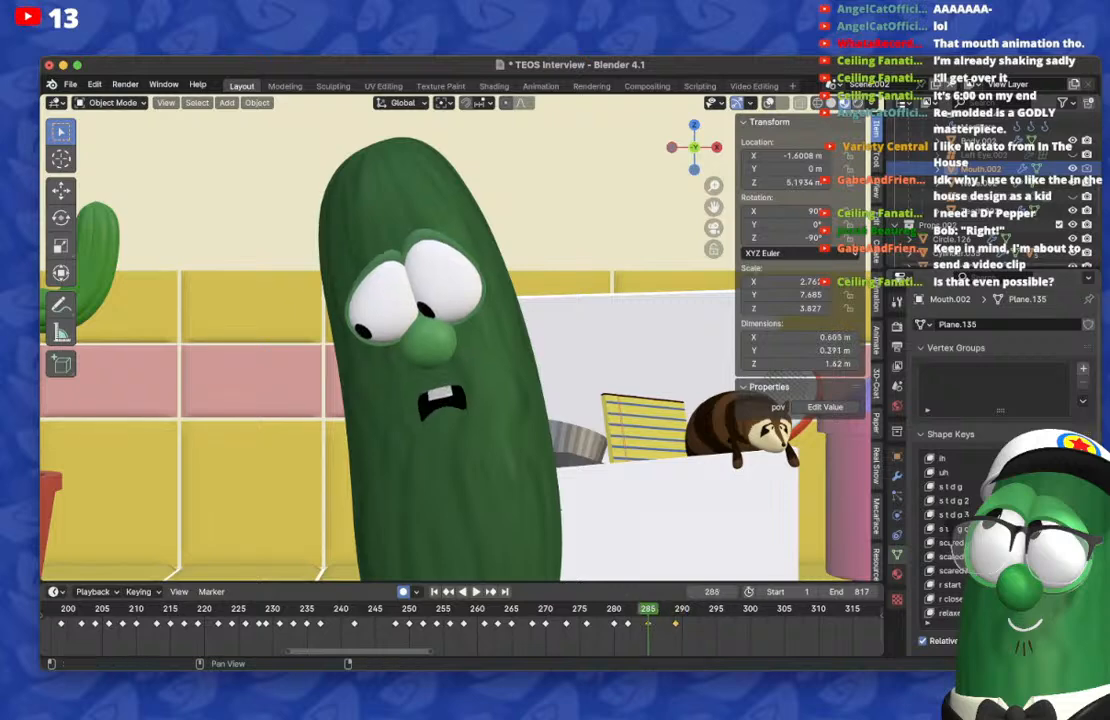
drag(1045, 514, 1065, 514)
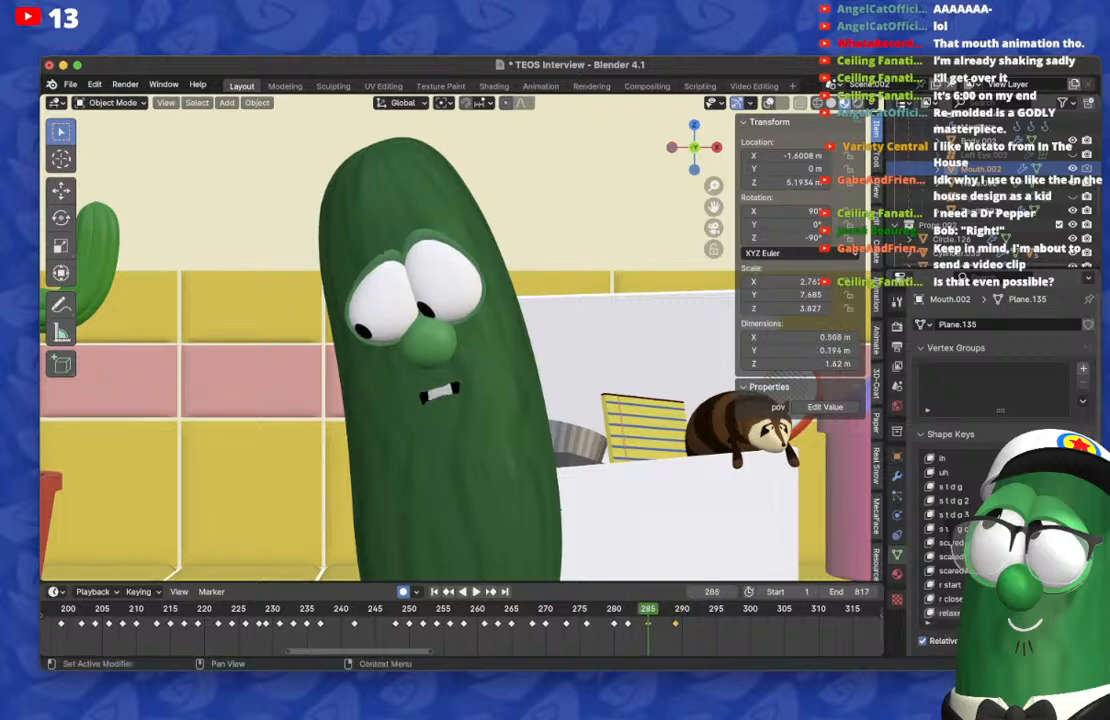
Step: Play the animation from around frame 281 to 296 to check the new mouth shapes
key(super+Tab)
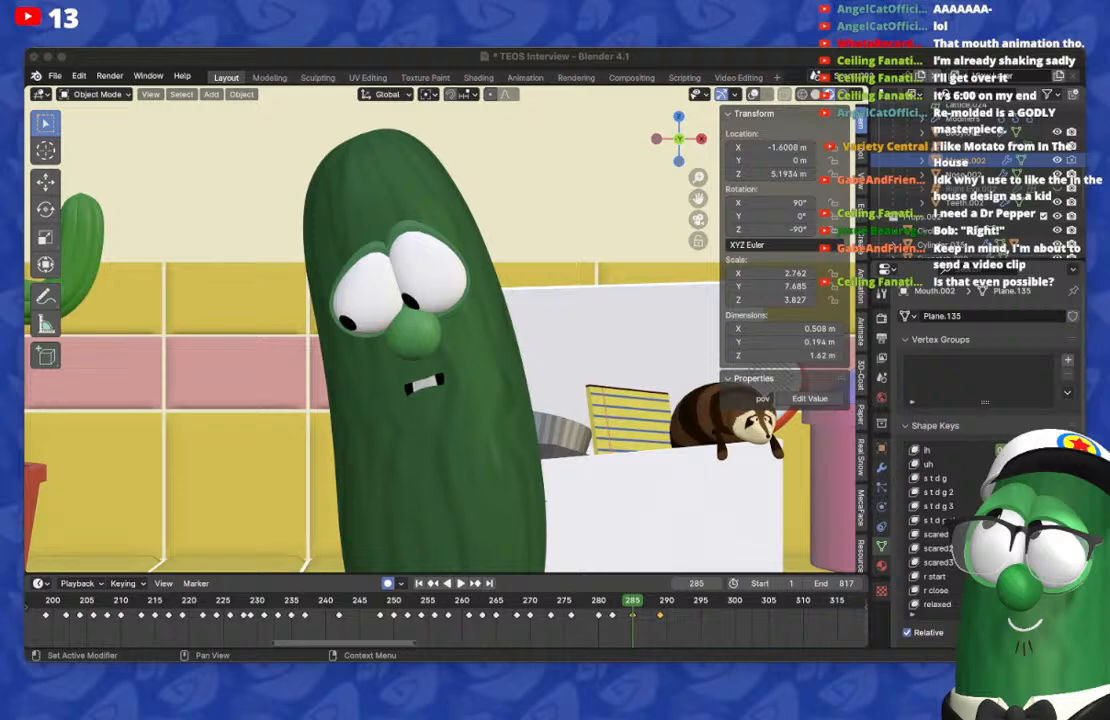
key(super+Tab)
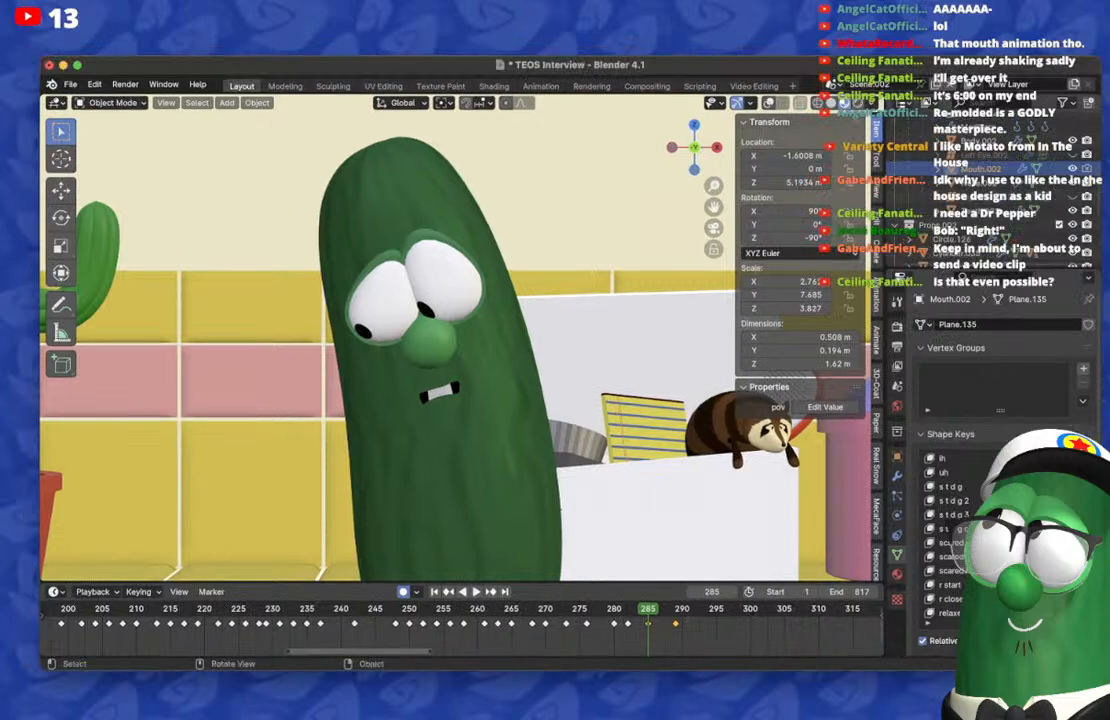
key(Left)
key(Left)
key(Left)
key(Left)
key(Left)
key(Left)
key(space)
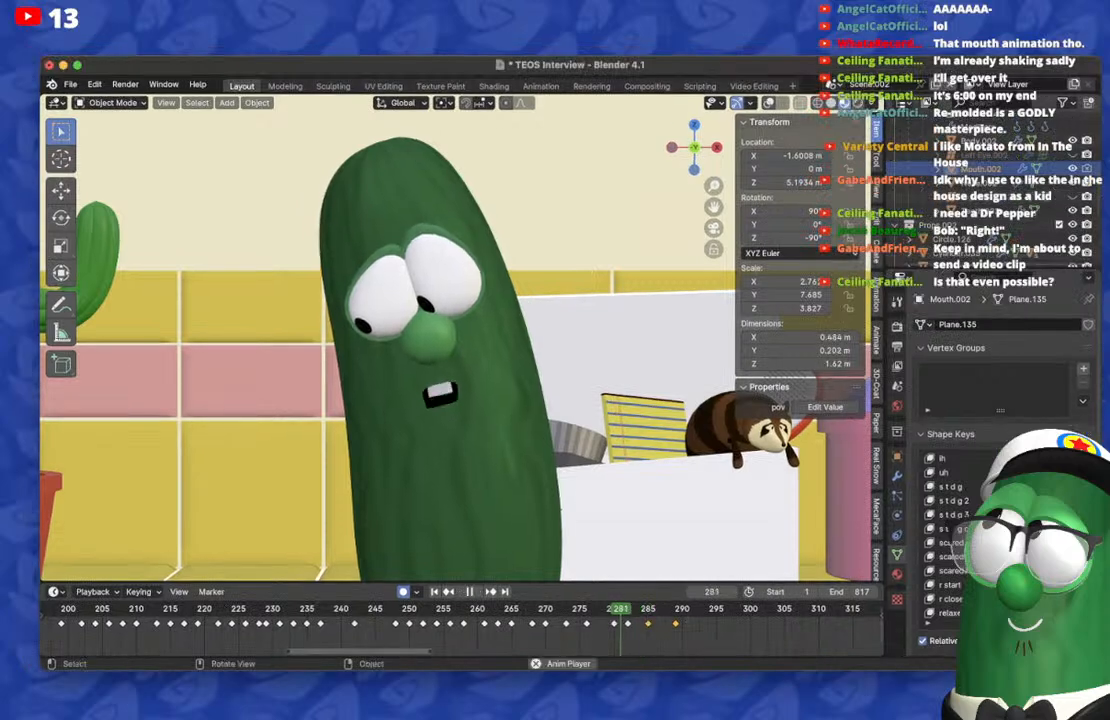
key(space)
key(Right)
key(Right)
key(space)
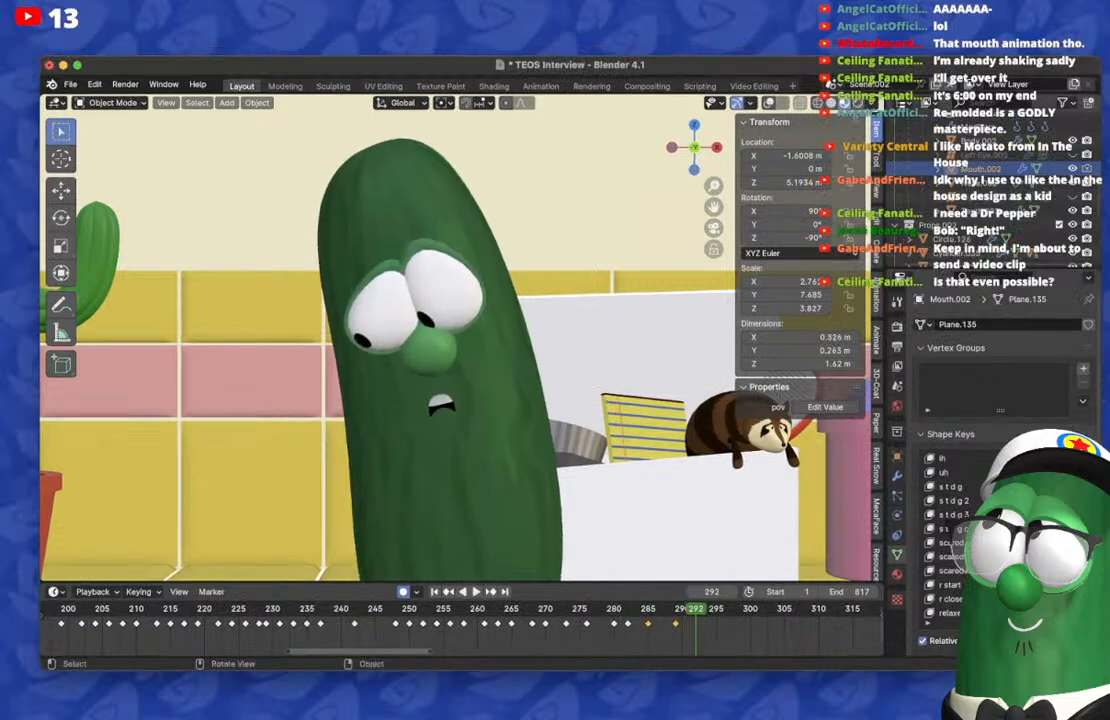
key(Escape)
key(space)
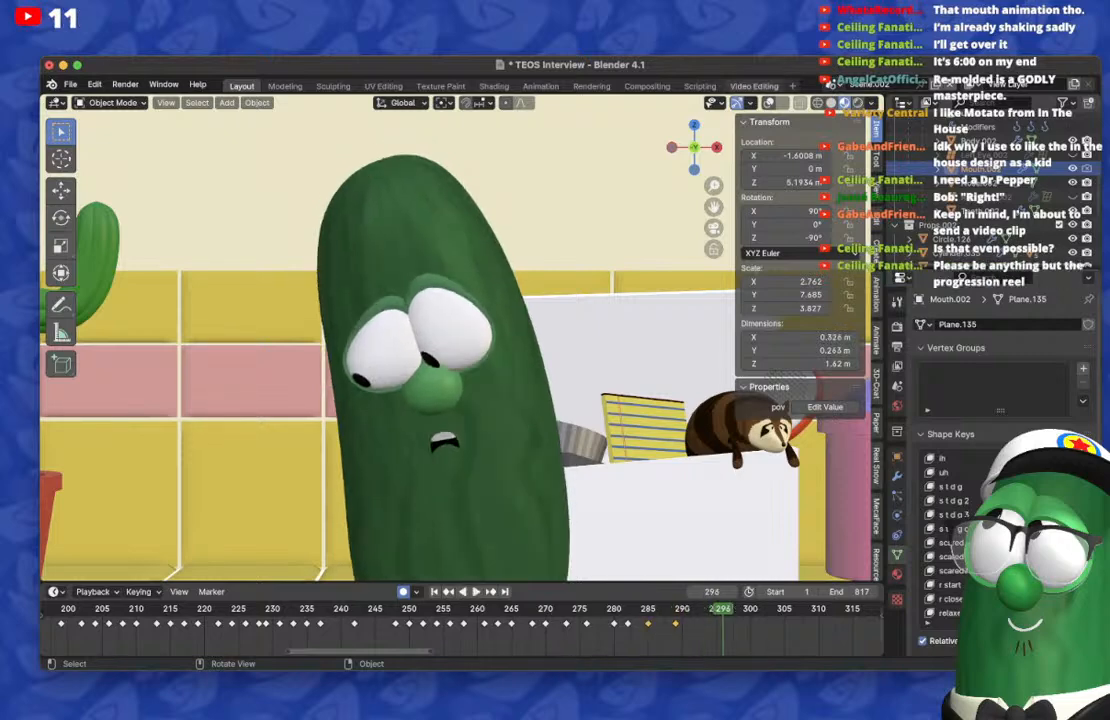
Step: Switch the viewport to solid shading and replay the lip-sync from around frame 274 to 296
click(831, 103)
key(space)
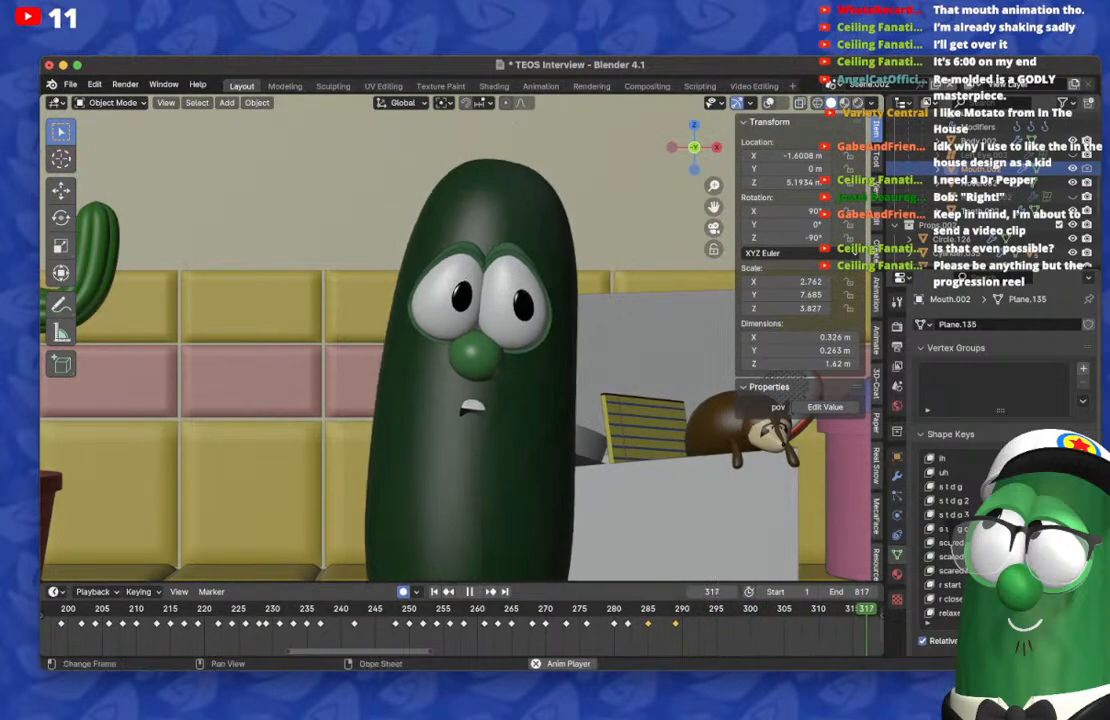
scroll(430, 620, down, 3)
click(427, 609)
scroll(430, 620, down, 4)
click(297, 609)
click(297, 609)
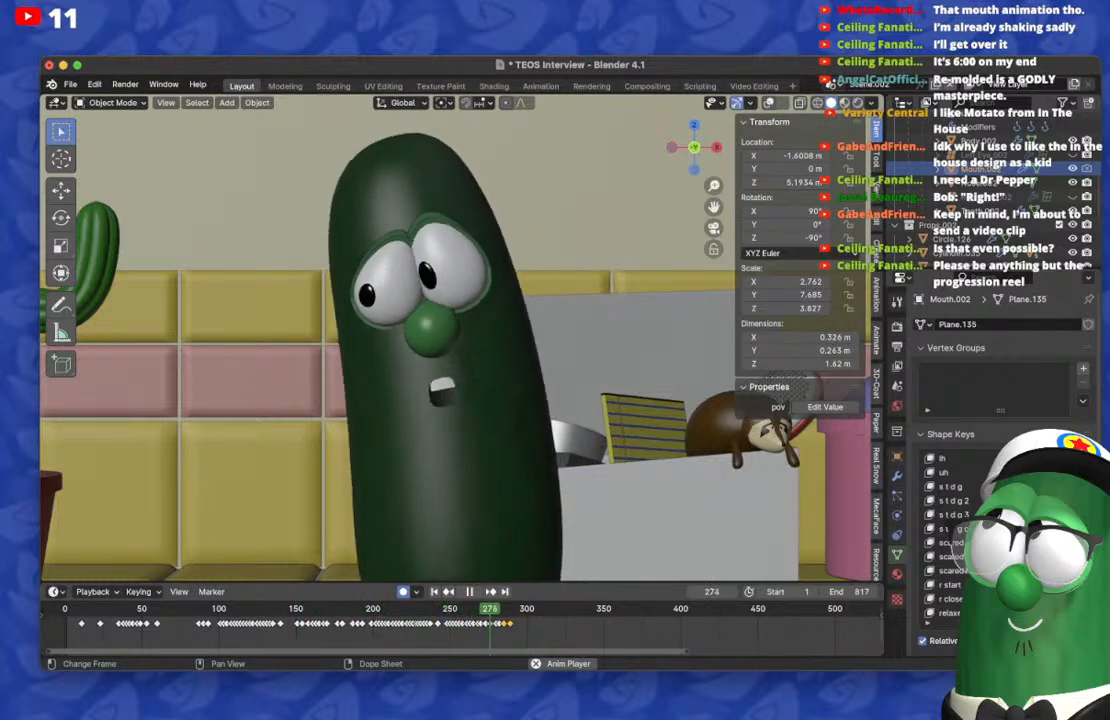
key(space)
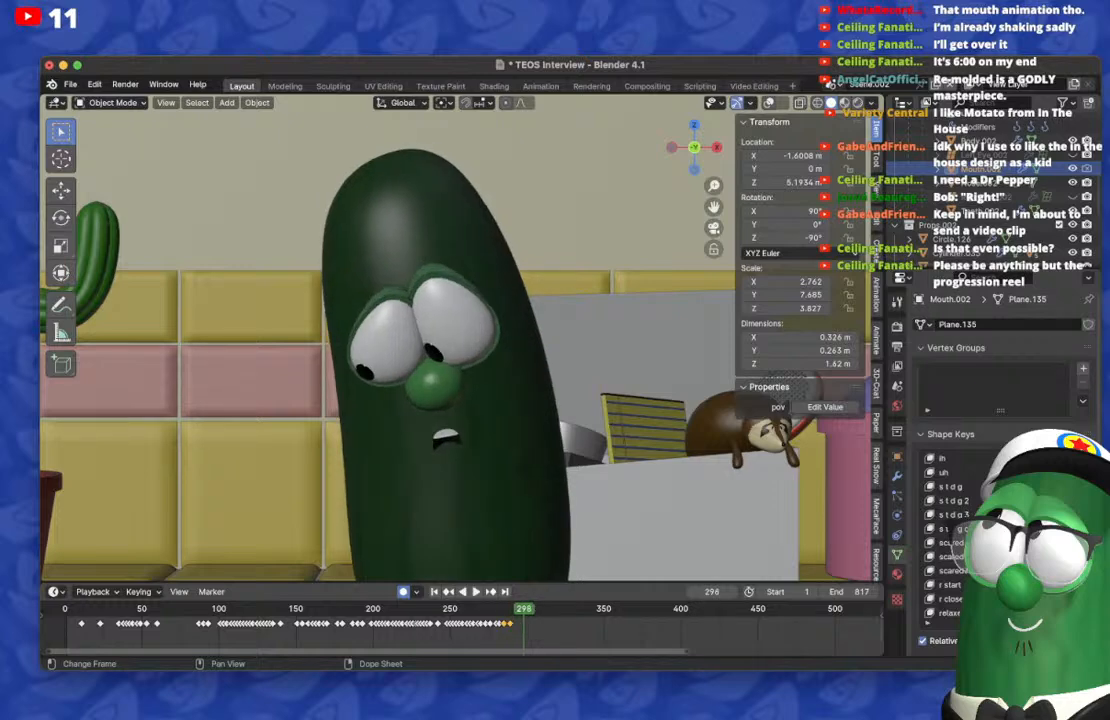
Step: Step back and forth through frames 288 to 299 to examine the mouth timing against the head movement
key(Left)
key(Left)
key(Left)
key(Left)
key(Right)
key(Right)
key(Right)
key(Right)
key(Right)
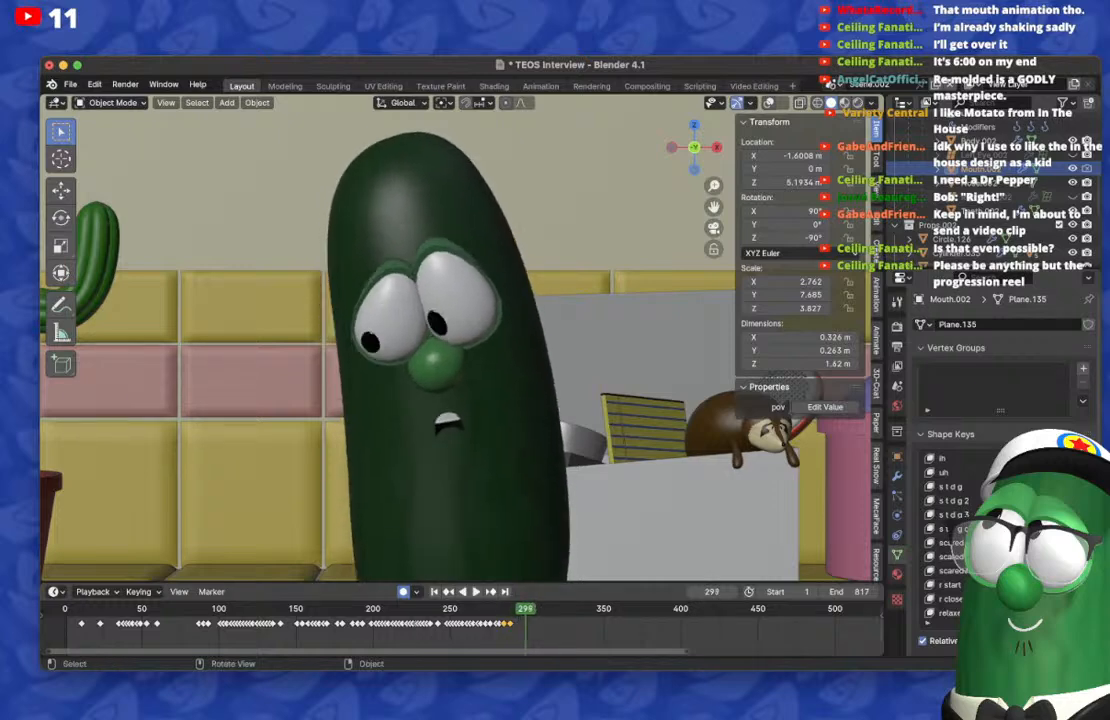
key(Left)
key(Left)
key(Left)
key(Left)
key(Left)
key(Left)
key(Left)
key(Left)
key(Left)
key(Left)
key(Left)
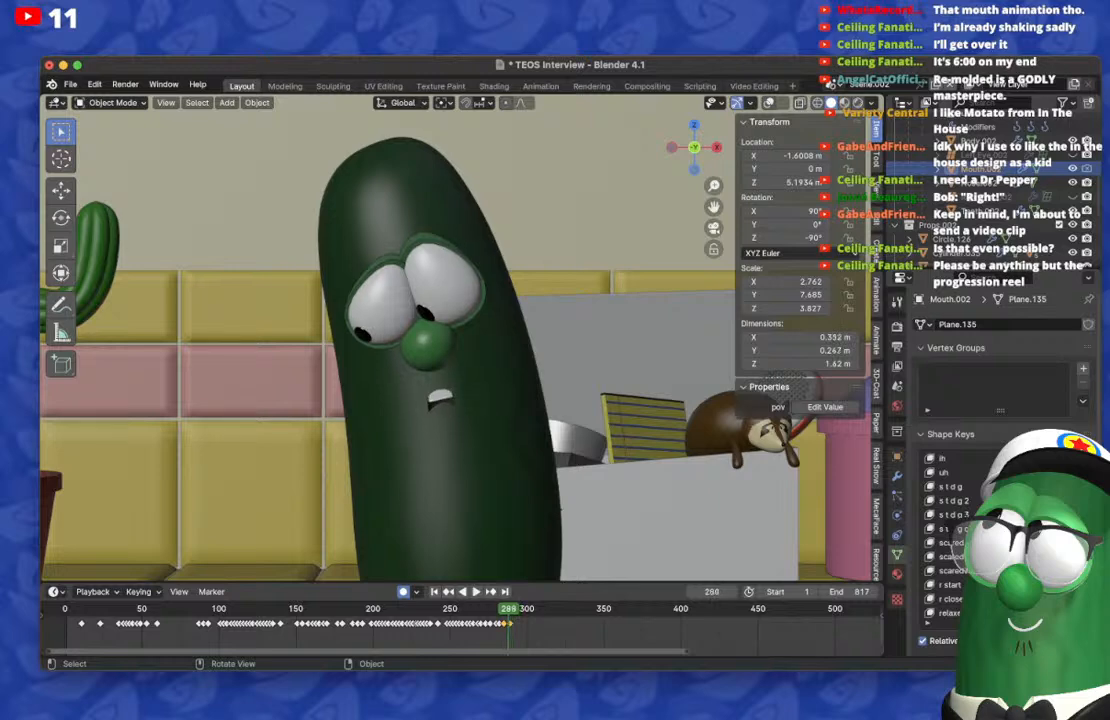
key(Right)
key(Right)
key(Right)
key(Right)
key(Right)
key(Right)
key(Right)
key(Right)
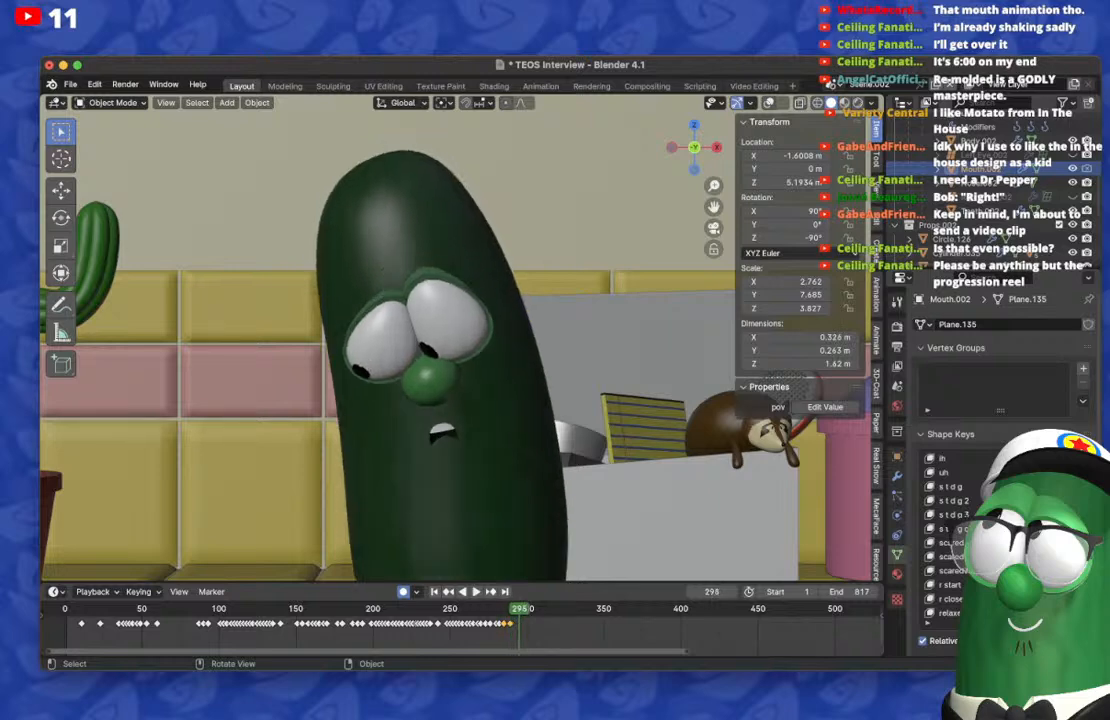
Step: Duplicate the mouth keyframe from frame 289 to frame 293
scroll(517, 622, up, 8)
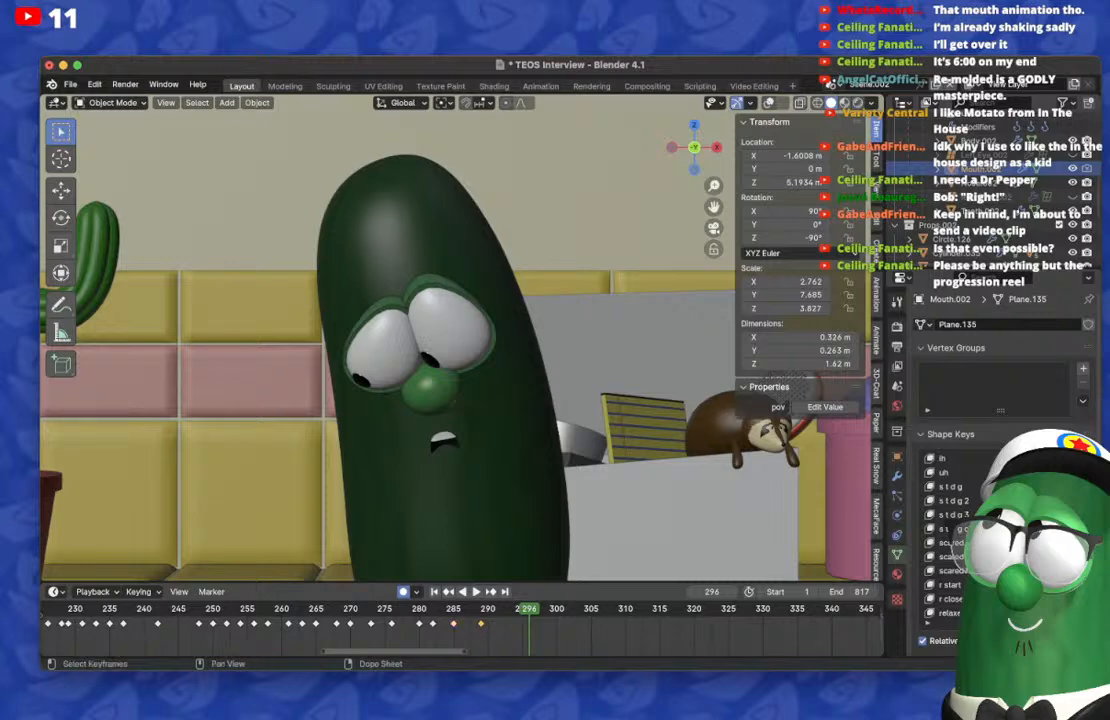
key(shift+d)
click(509, 624)
Step: On frame 297, keyframe a toothy mouth with the s t d g 2 shape key
key(Right)
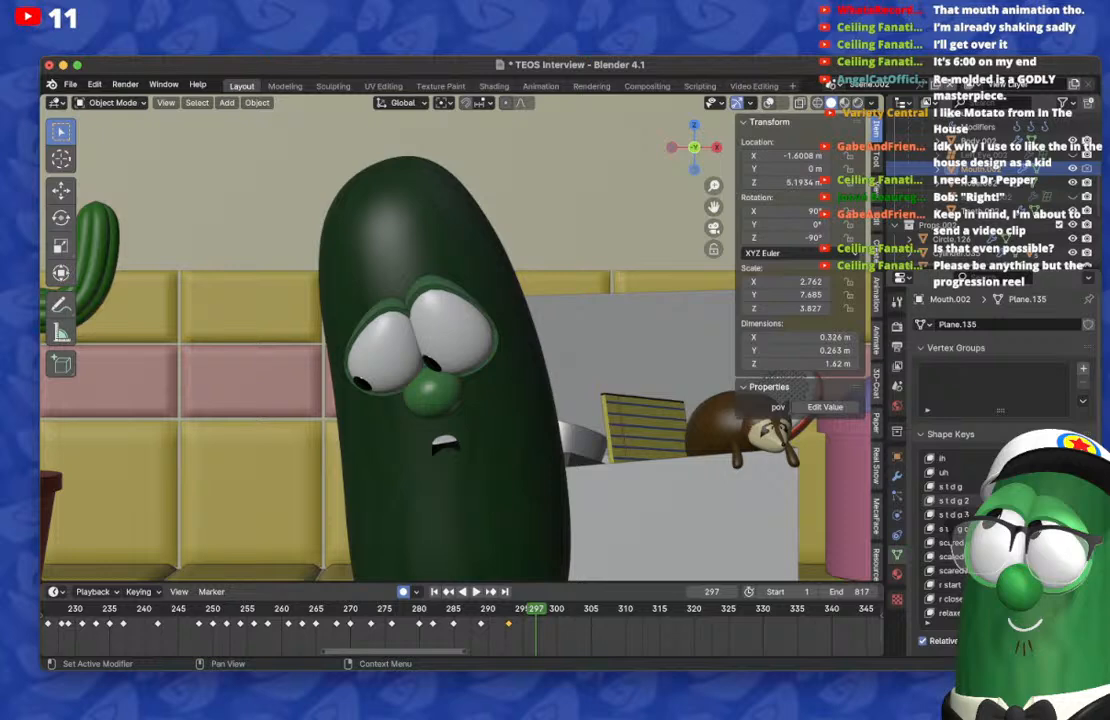
drag(1040, 500, 1078, 500)
scroll(1000, 530, down, 2)
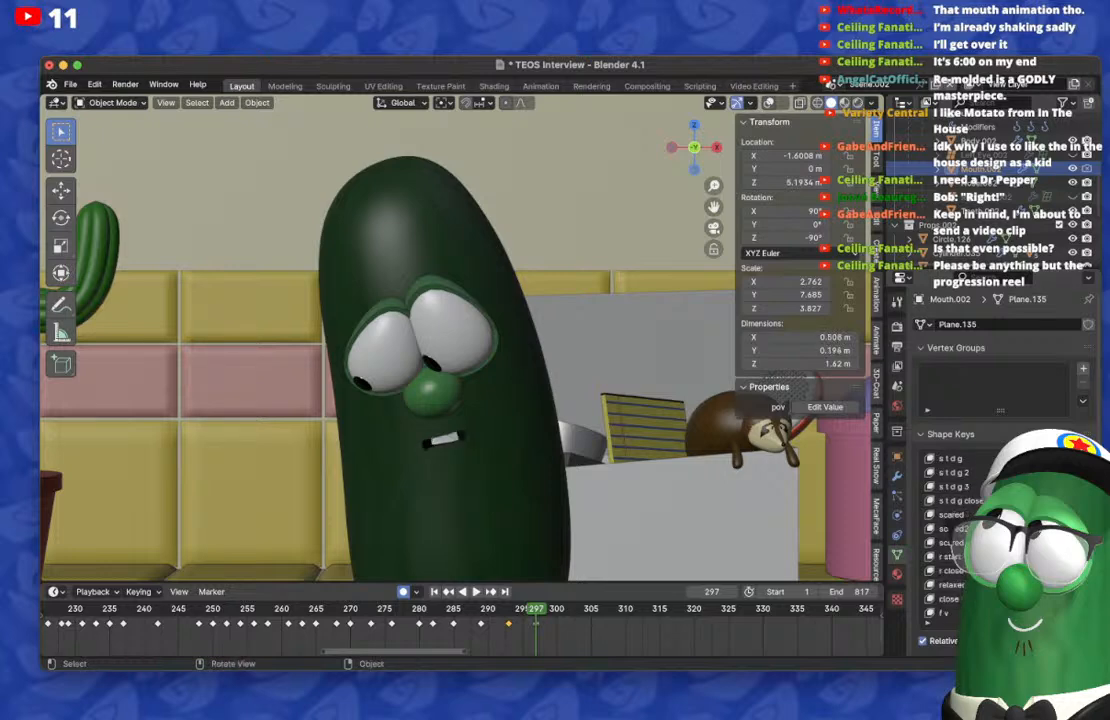
Step: On frame 300, reset the toothy mouth and keyframe a tall, narrow open mouth
key(Right)
key(Right)
key(Right)
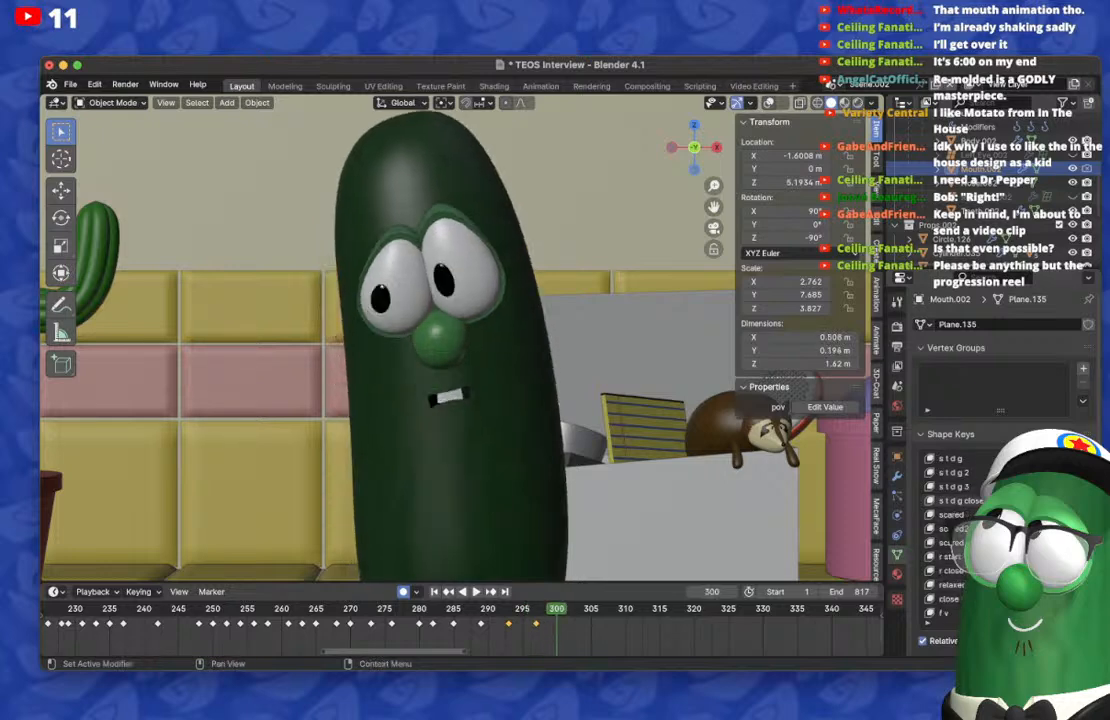
mouse_move(1060, 473)
mouse_down()
mouse_move(1020, 473)
mouse_move(1078, 486)
mouse_move(1036, 486)
mouse_move(1076, 486)
mouse_up()
scroll(1000, 530, up, 15)
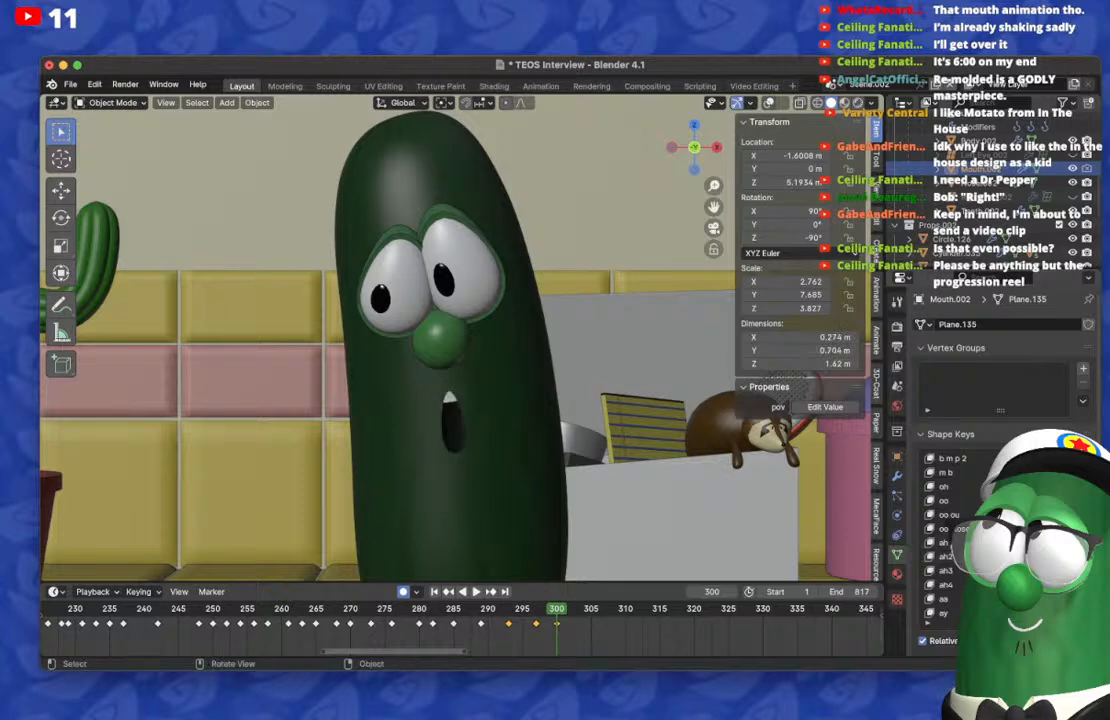
Step: Return to frame 297 and reset the tall open mouth's shape key there to keep the toothy mouth
key(Left)
key(Left)
key(Left)
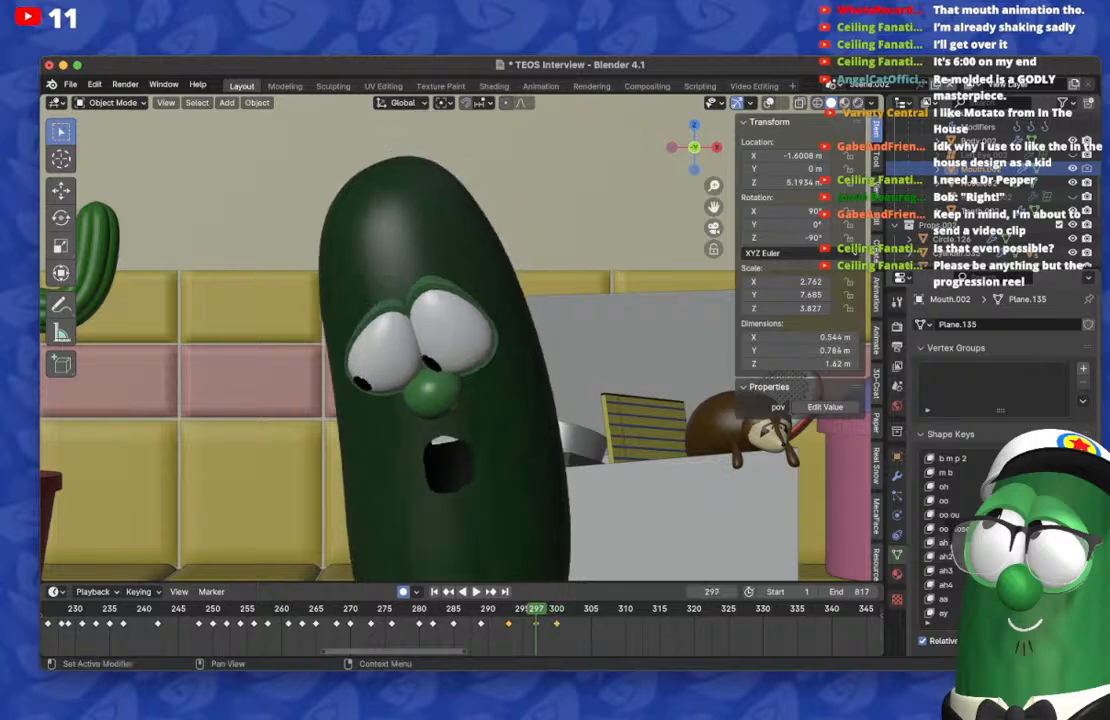
drag(1076, 486, 1040, 486)
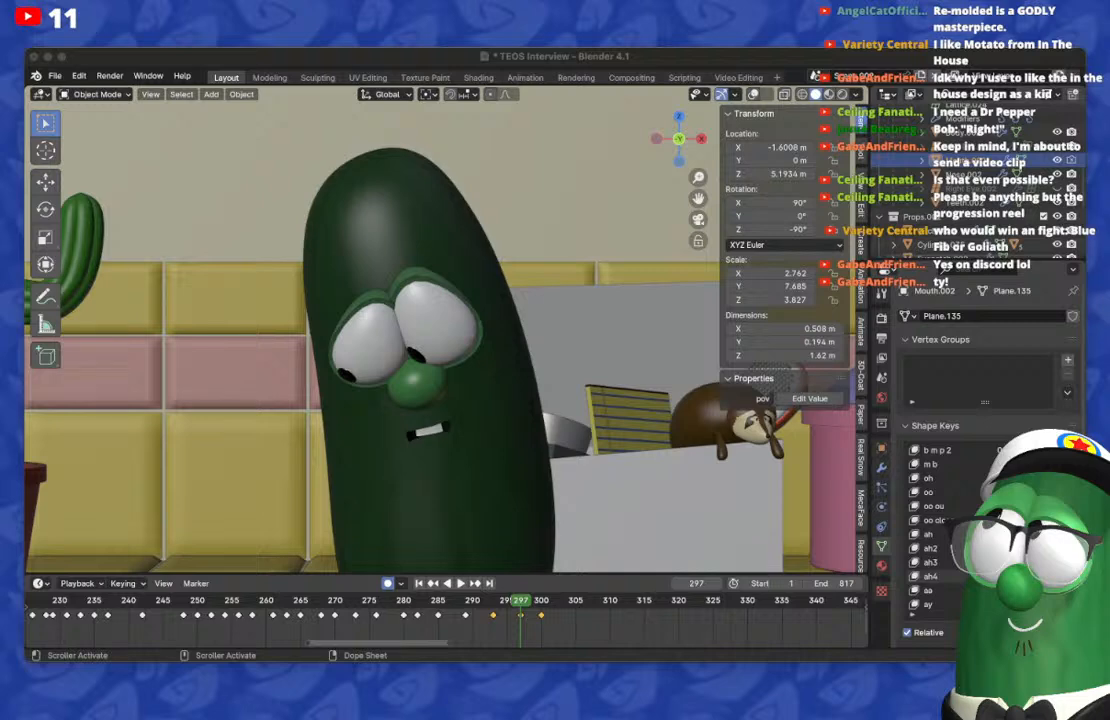
Step: On frame 302, reset the tall open mouth and keyframe a small closed frown
key(super+Tab)
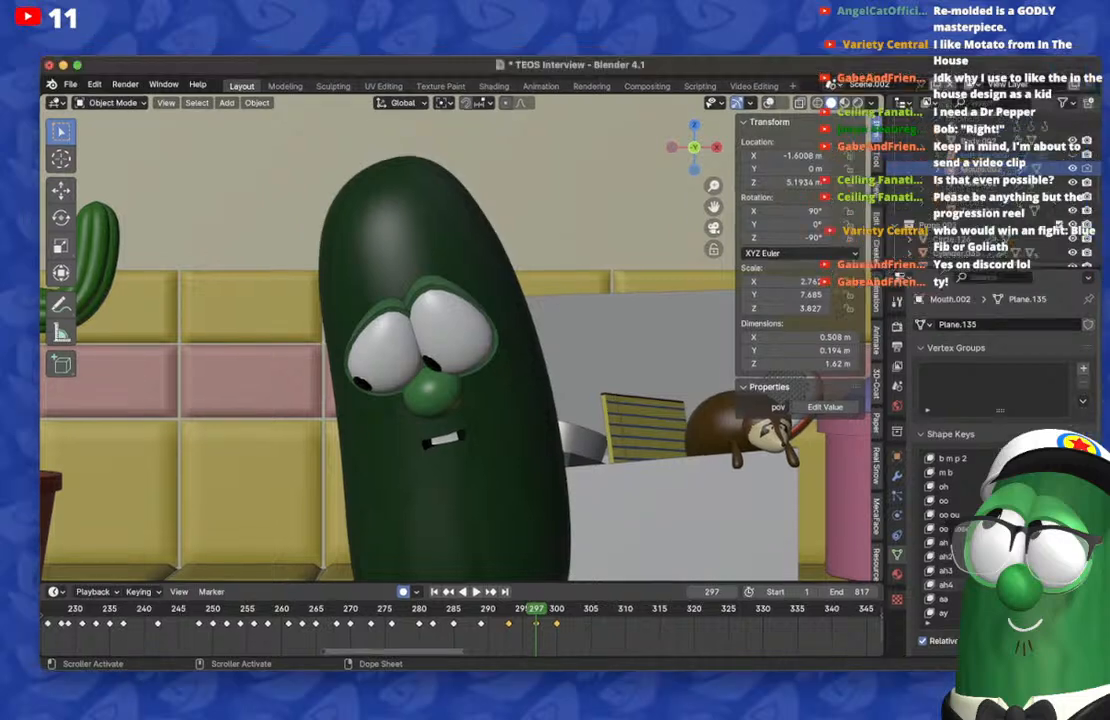
key(Right)
key(Right)
key(Right)
key(Right)
key(Right)
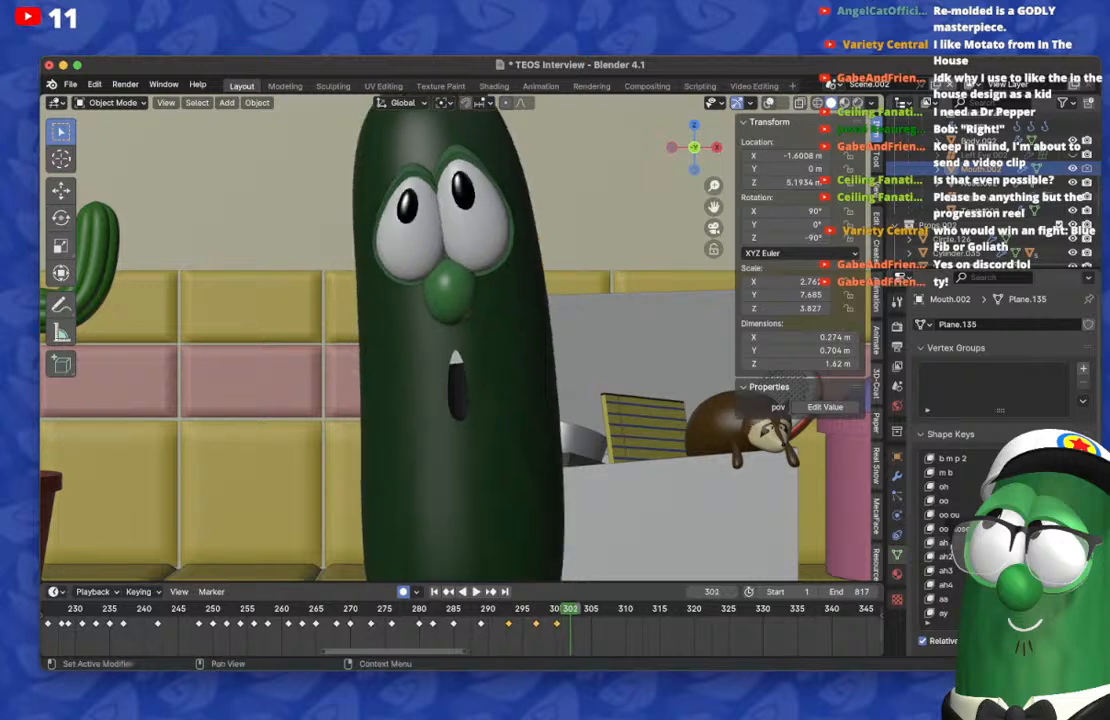
drag(1045, 543, 985, 543)
scroll(1040, 543, down, 6)
scroll(1040, 543, down, 6)
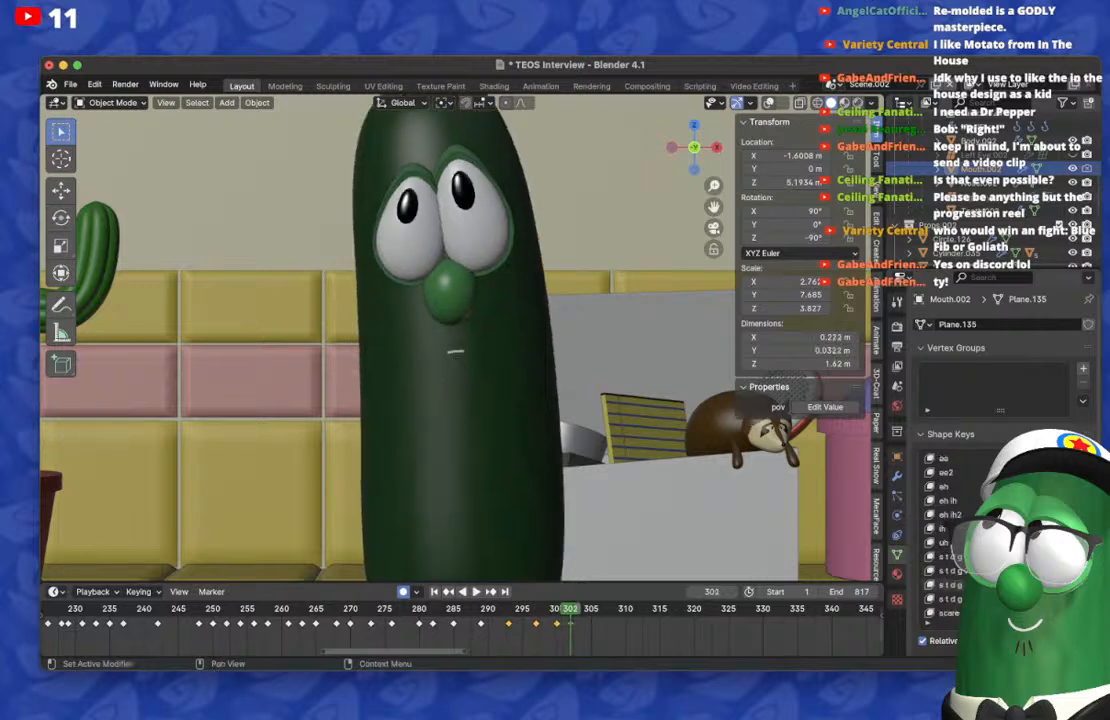
drag(1040, 543, 1075, 543)
Step: Play the animation around frames 299 to 319 to check the transition into the closed frown
key(space)
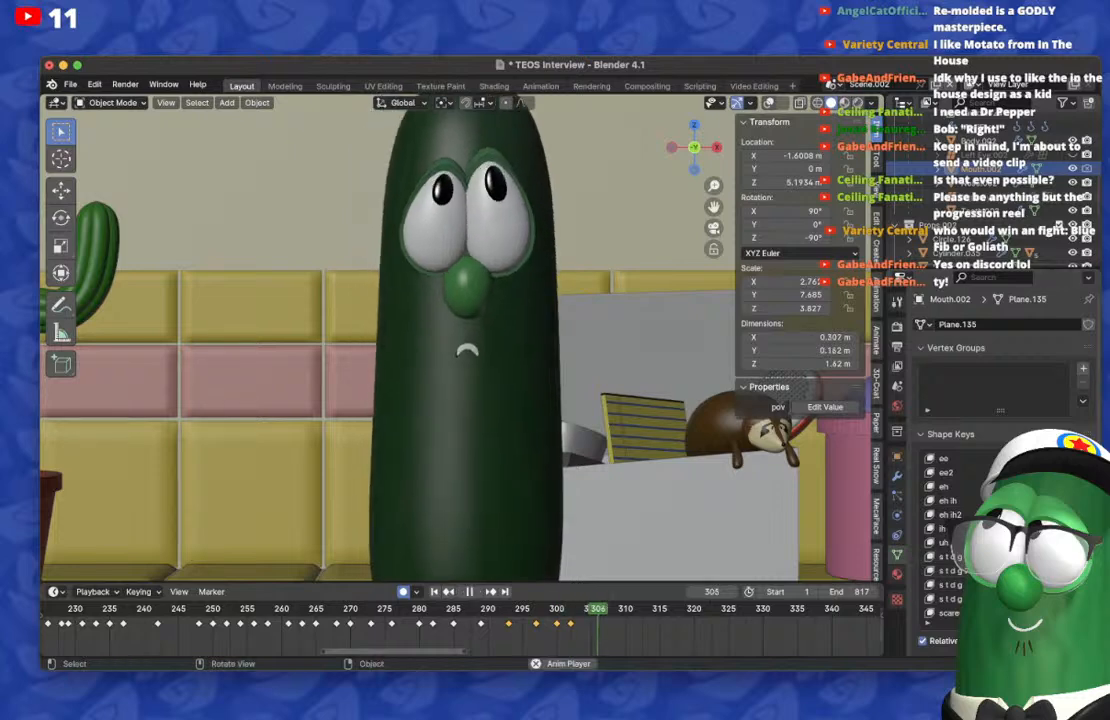
key(space)
drag(562, 609, 556, 609)
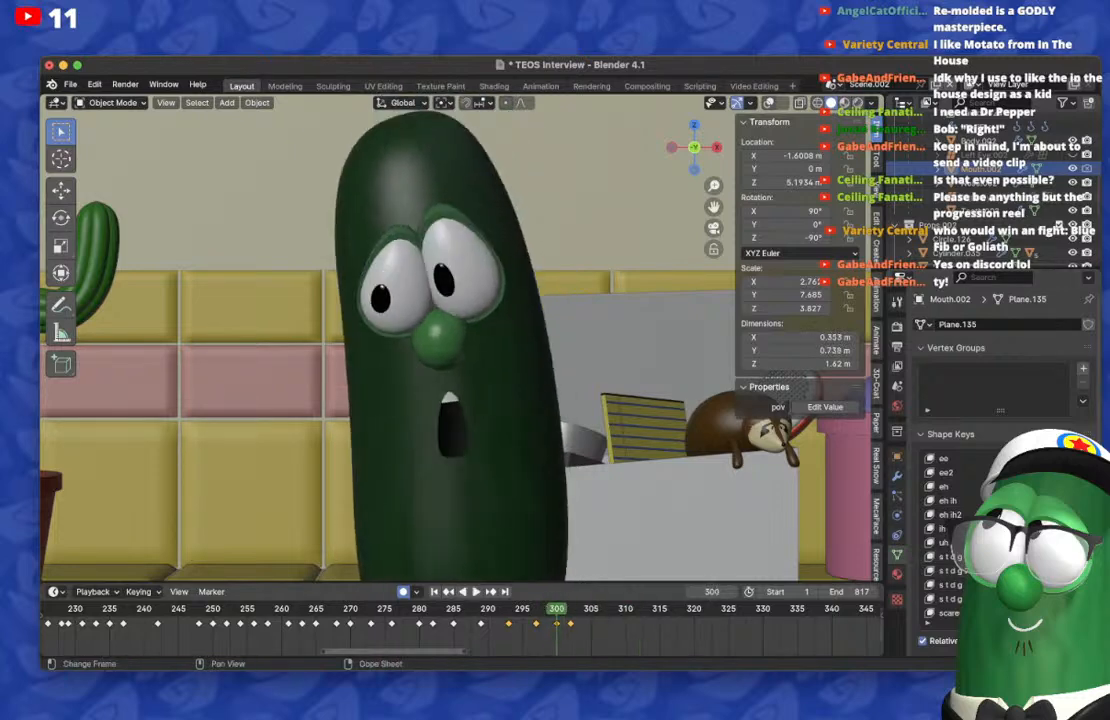
key(space)
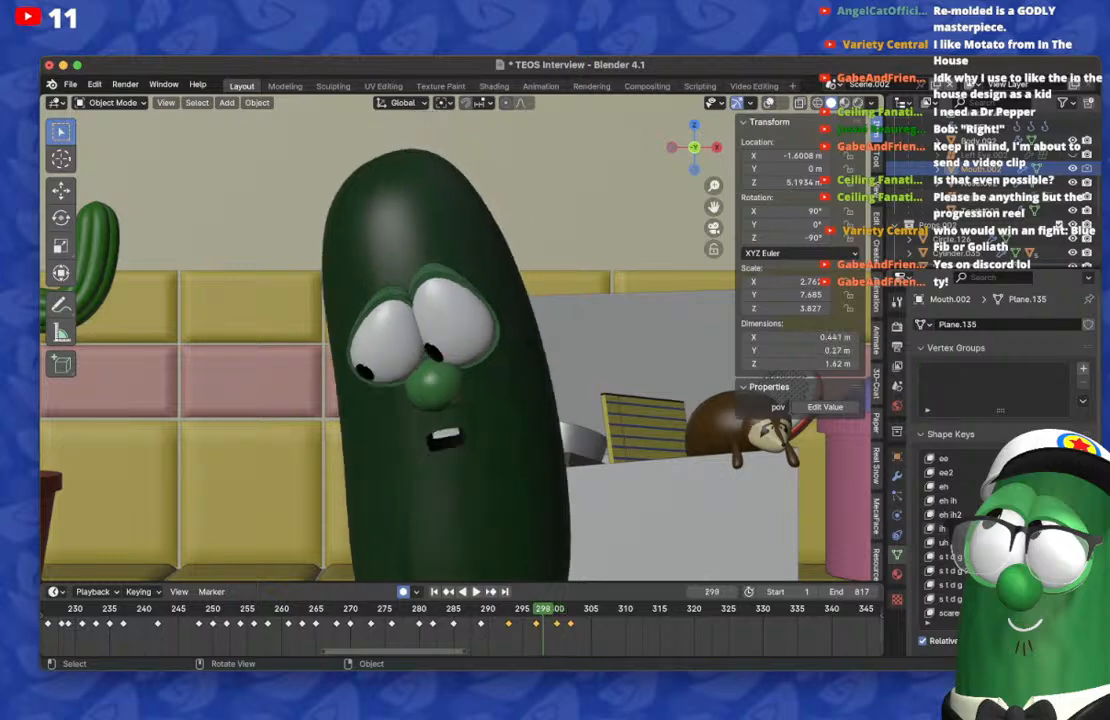
key(space)
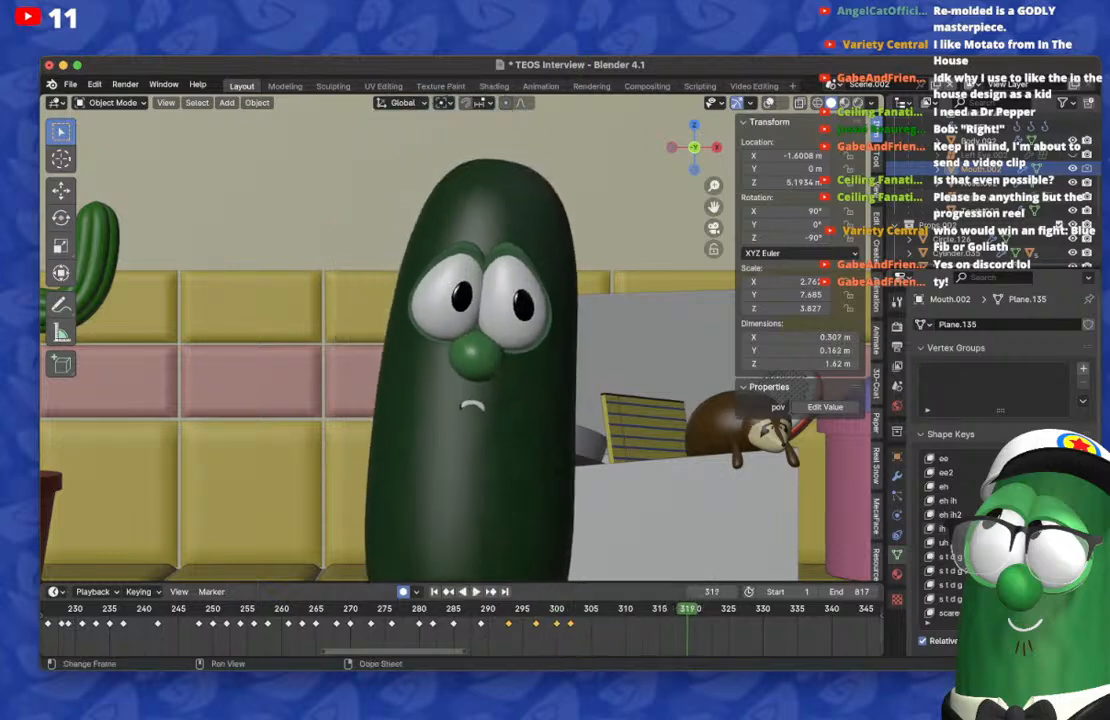
Step: Replay the lip-sync from around frame 287 to 327 and move the playhead to frame 313
click(522, 609)
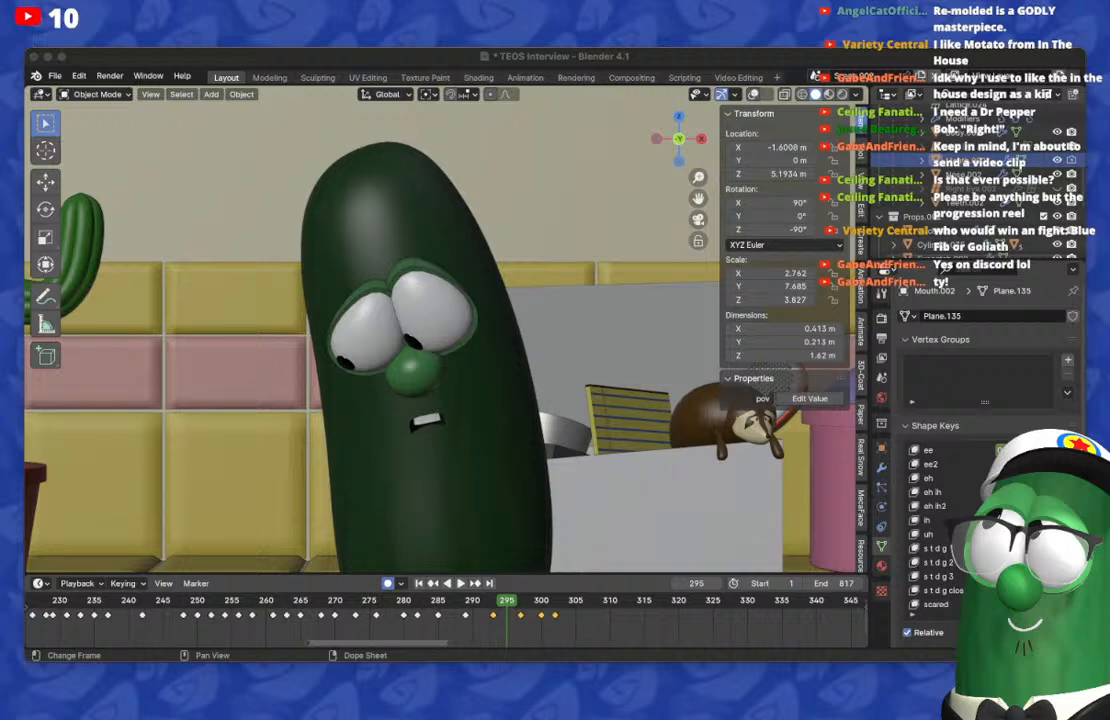
key(super+Tab)
key(ctrl+shift+space)
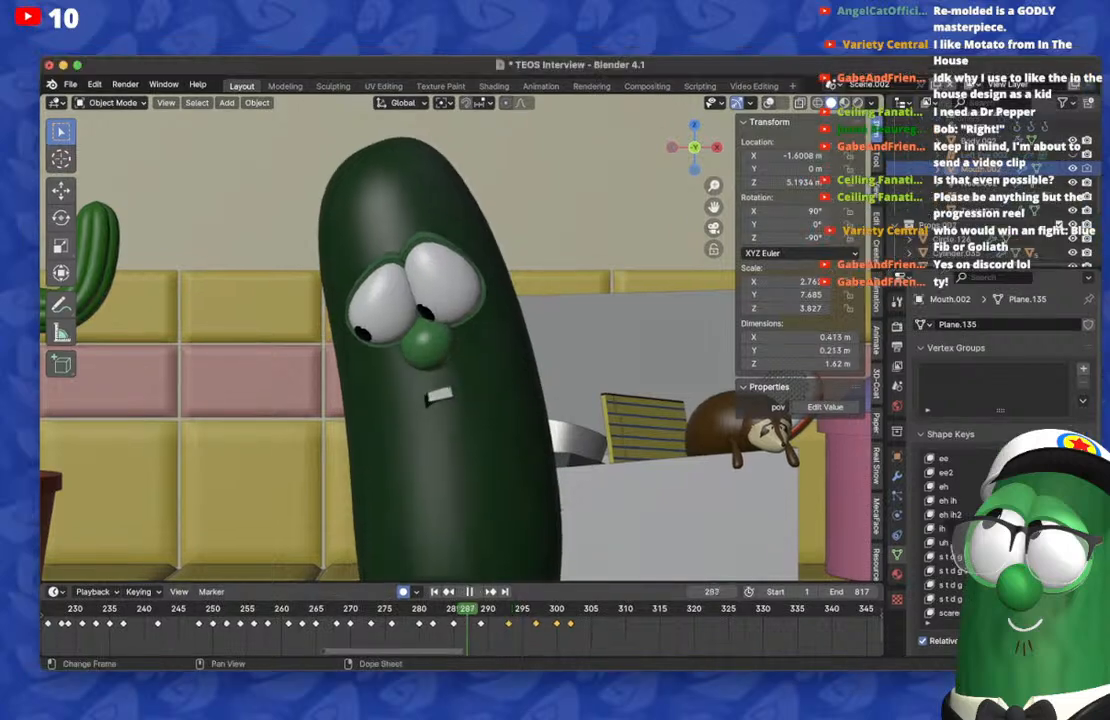
key(space)
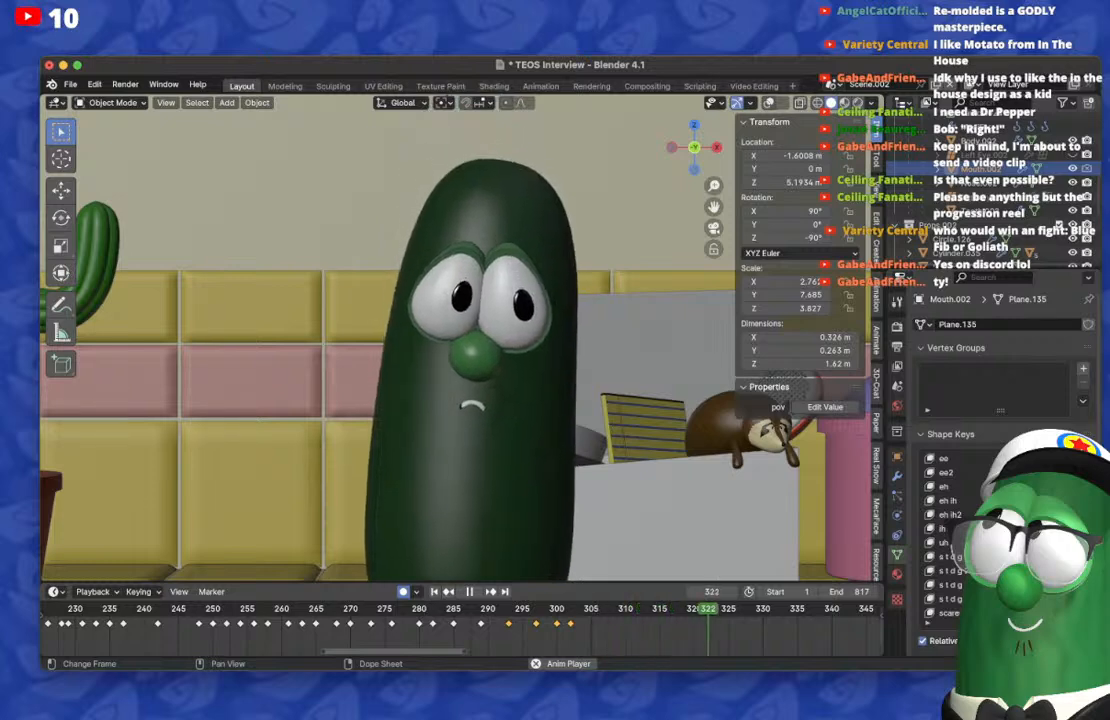
key(space)
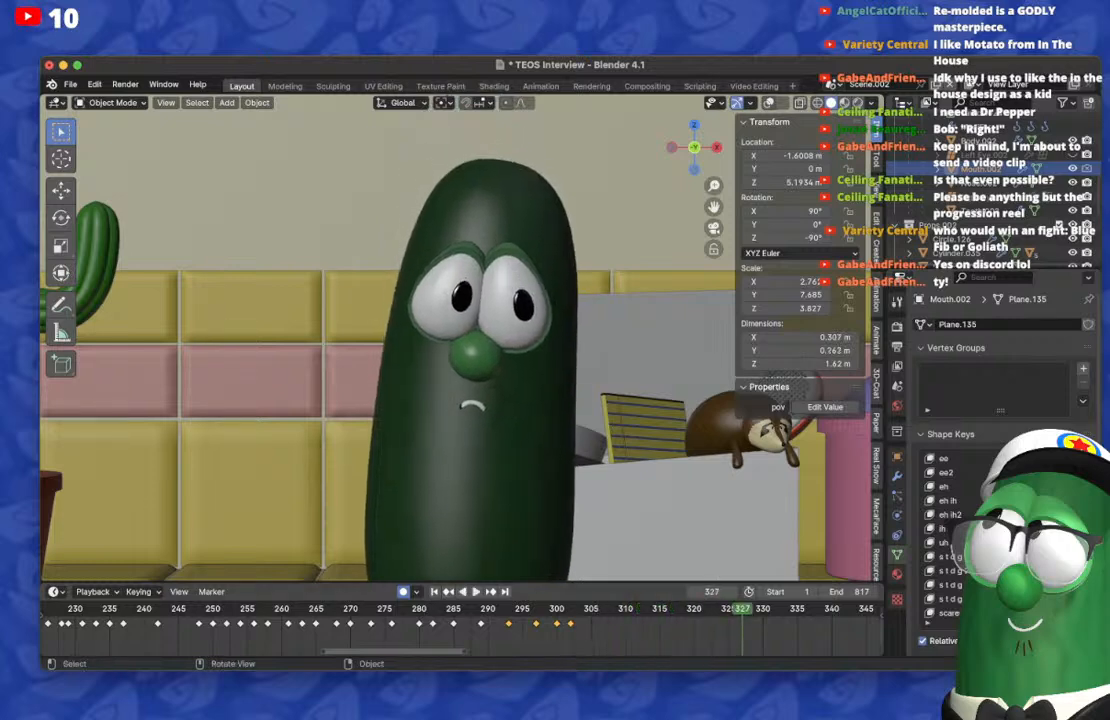
click(509, 609)
drag(509, 609, 655, 609)
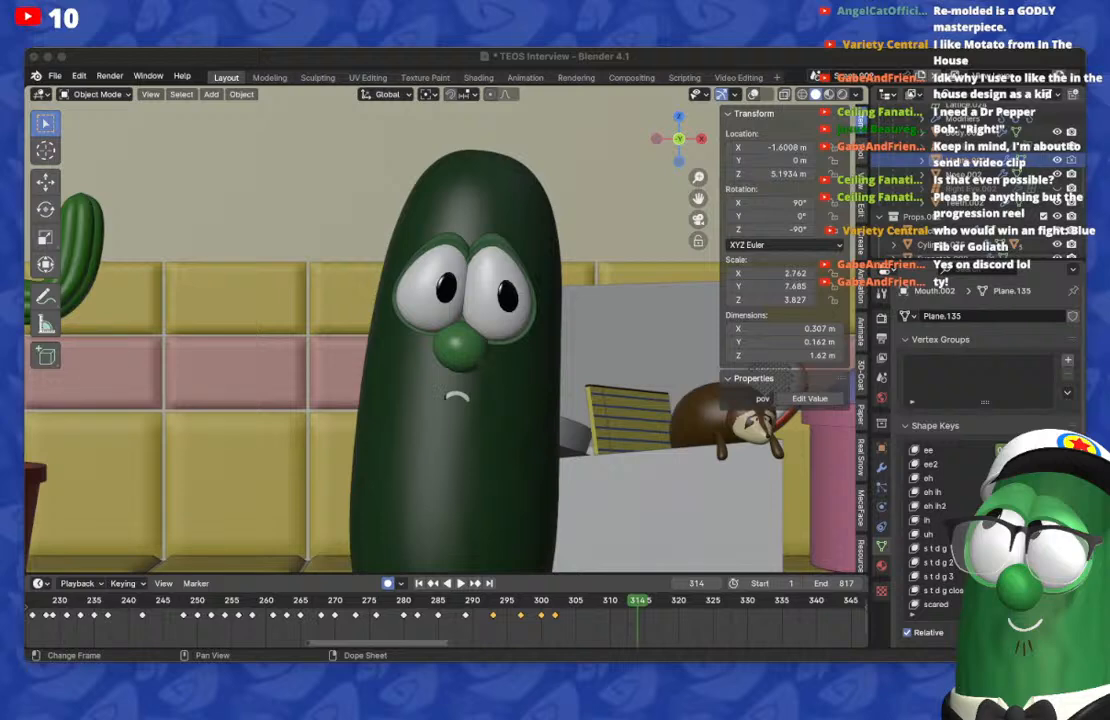
key(Left)
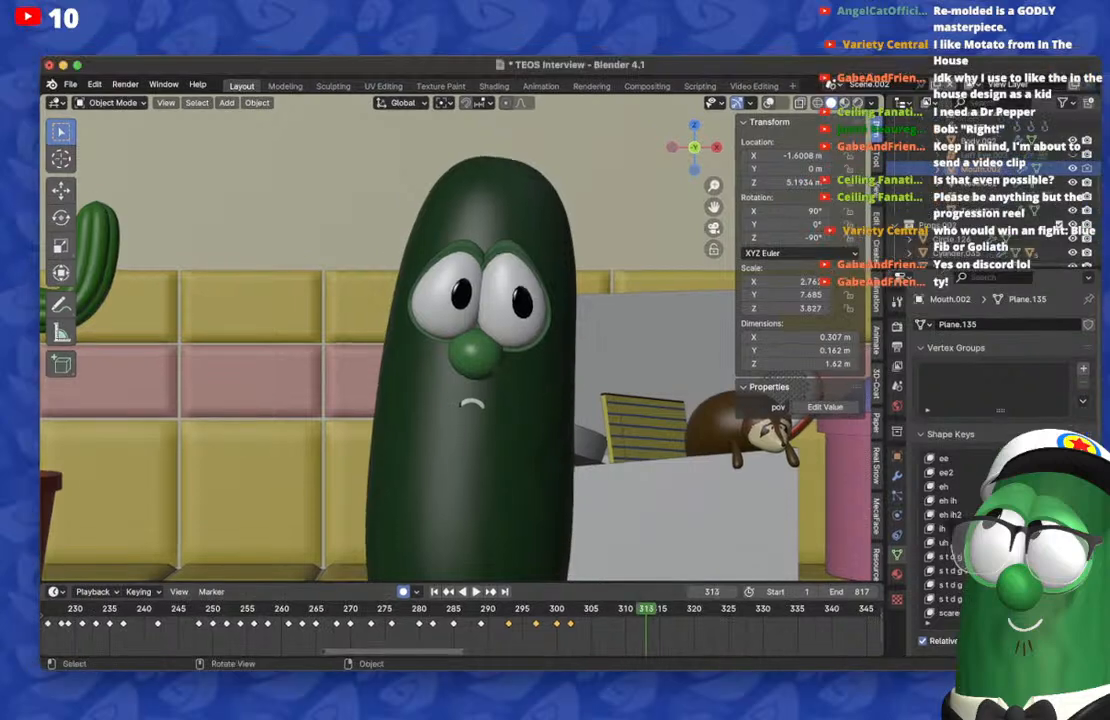
drag(646, 609, 557, 609)
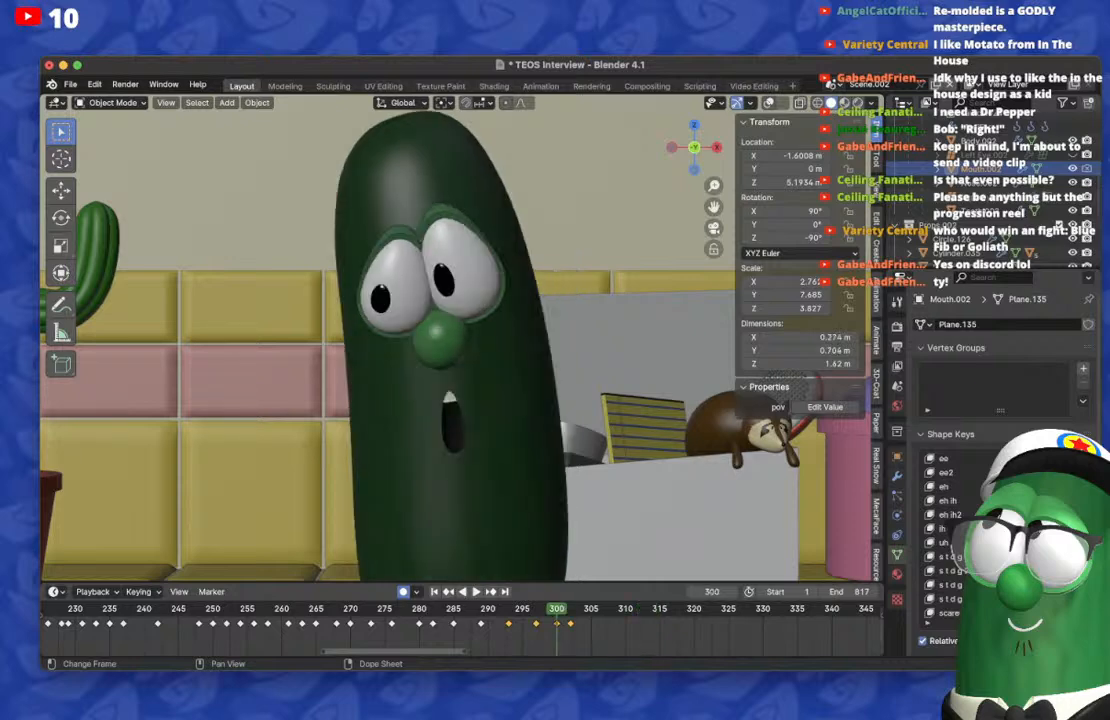
key(Right)
key(Right)
key(Right)
key(Right)
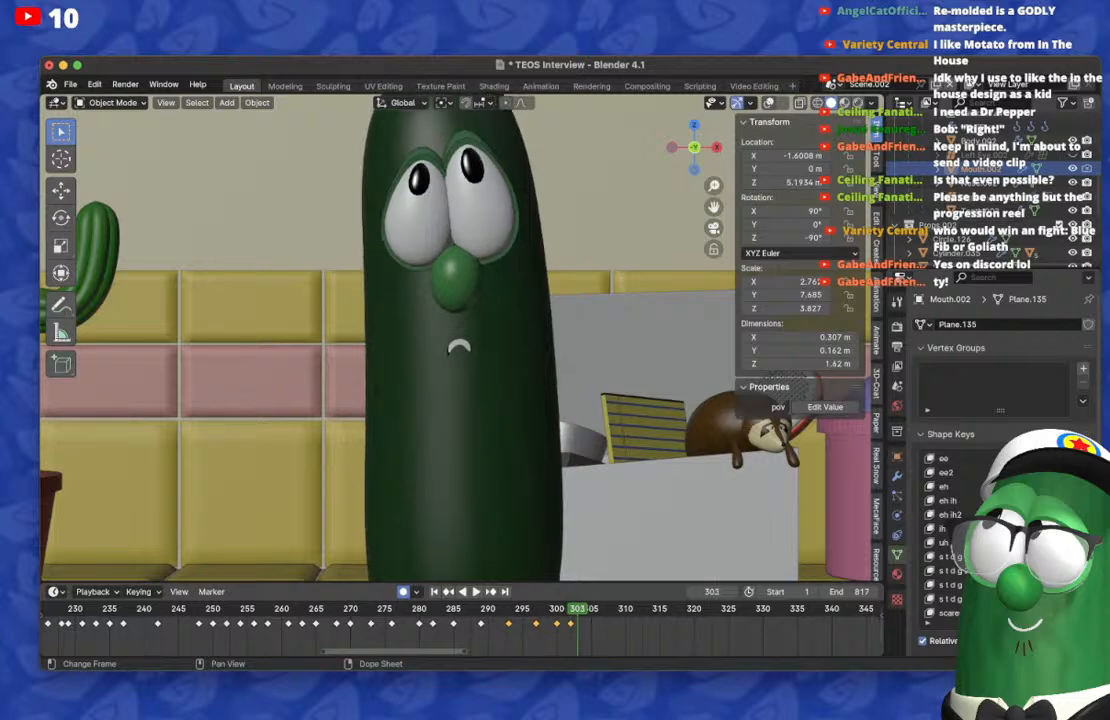
key(BackSpace)
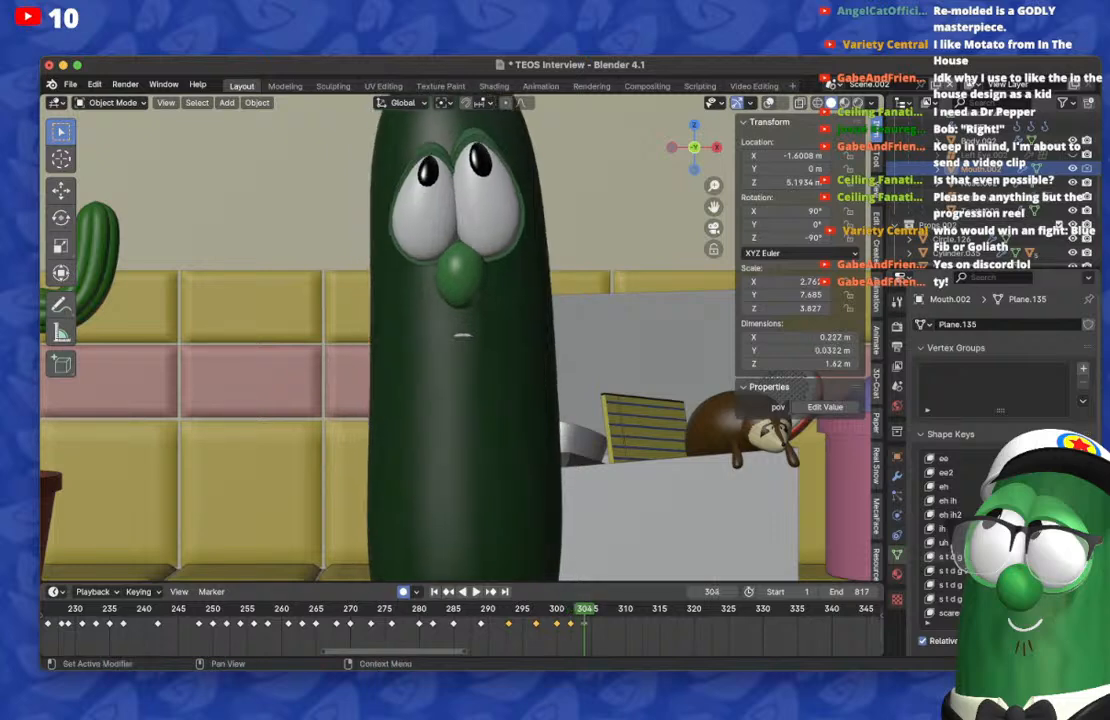
key(Left)
key(Left)
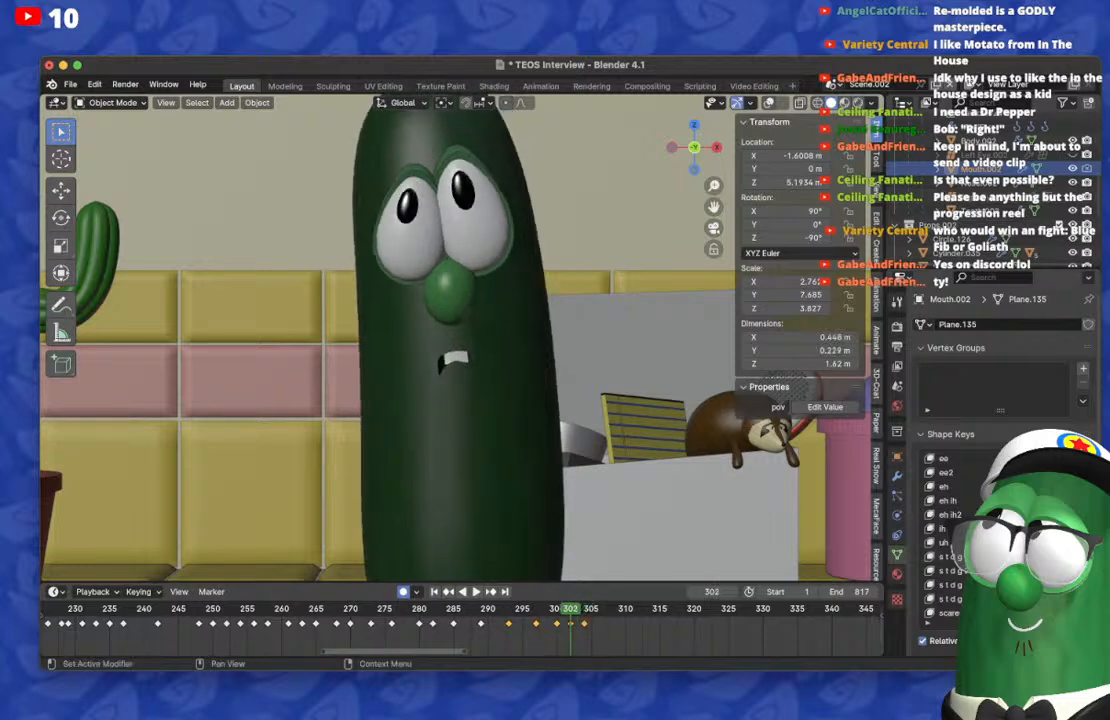
key(Right)
key(Right)
key(Right)
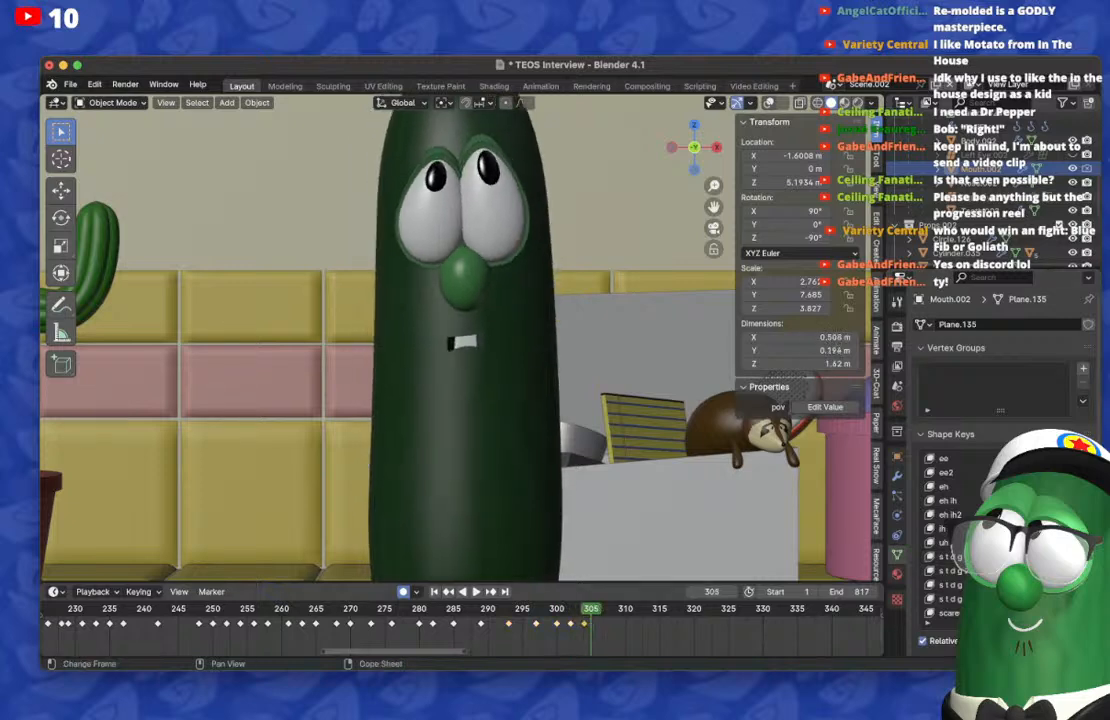
key(x)
key(Return)
Step: On frame 304, clear the current mouth shape, keyframe a small open mouth with upper teeth, and reset that shape key on frame 302
key(Left)
key(Left)
key(Left)
key(Left)
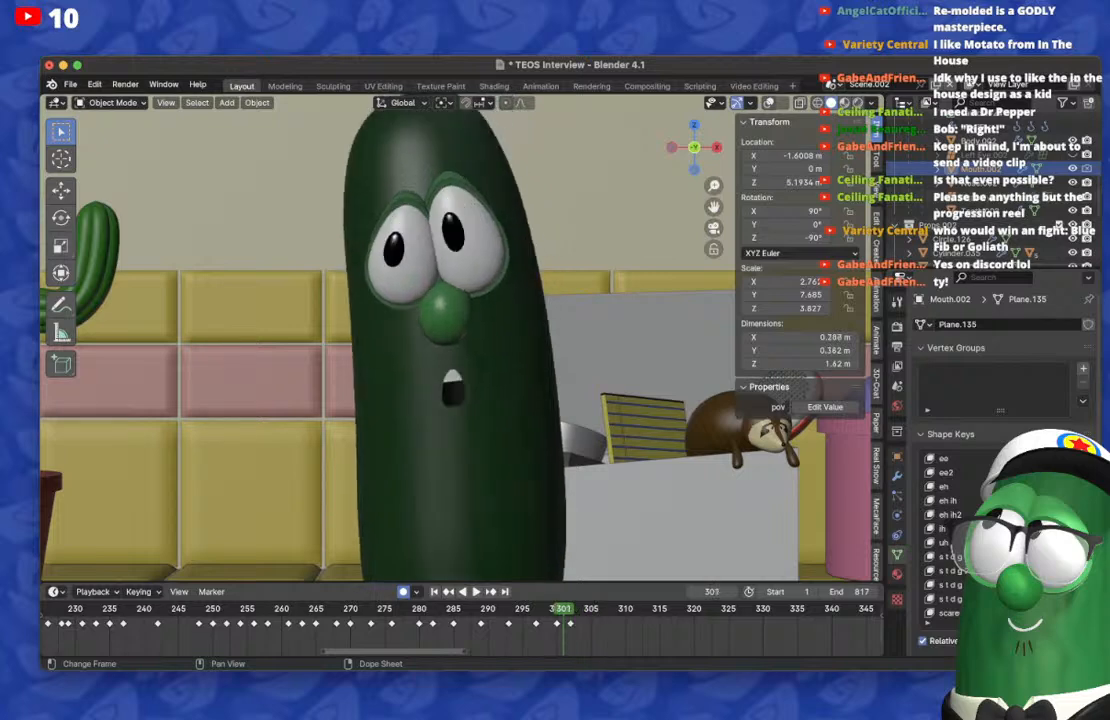
key(Right)
key(Right)
key(Right)
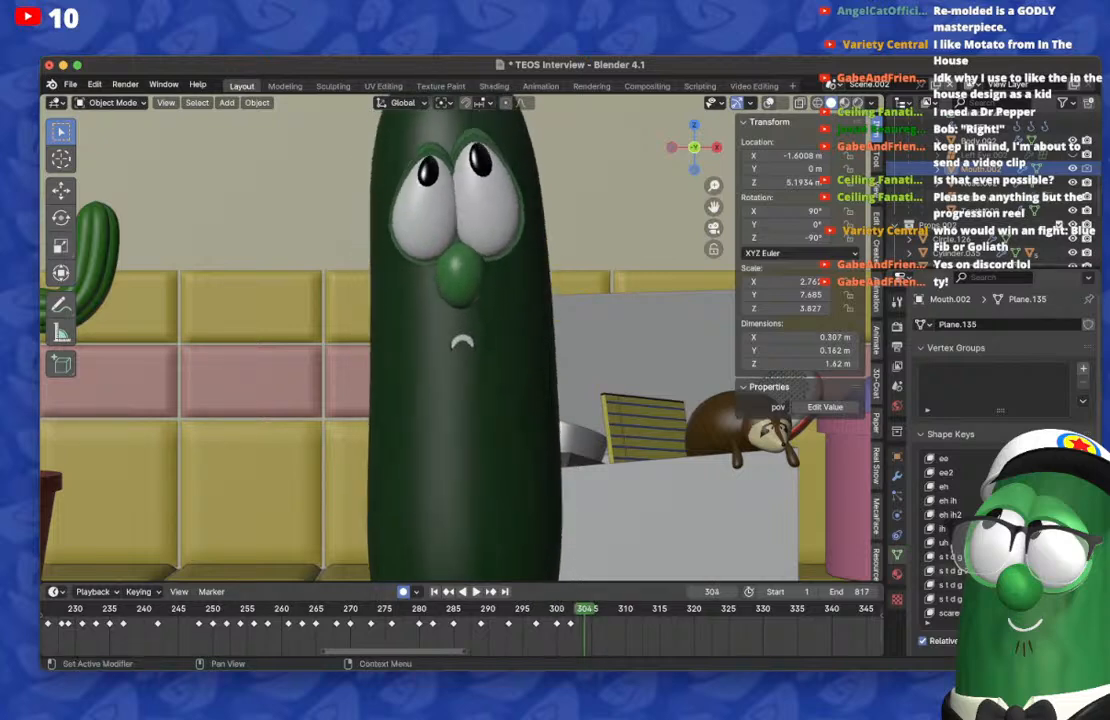
key(BackSpace)
scroll(1005, 535, up, 3)
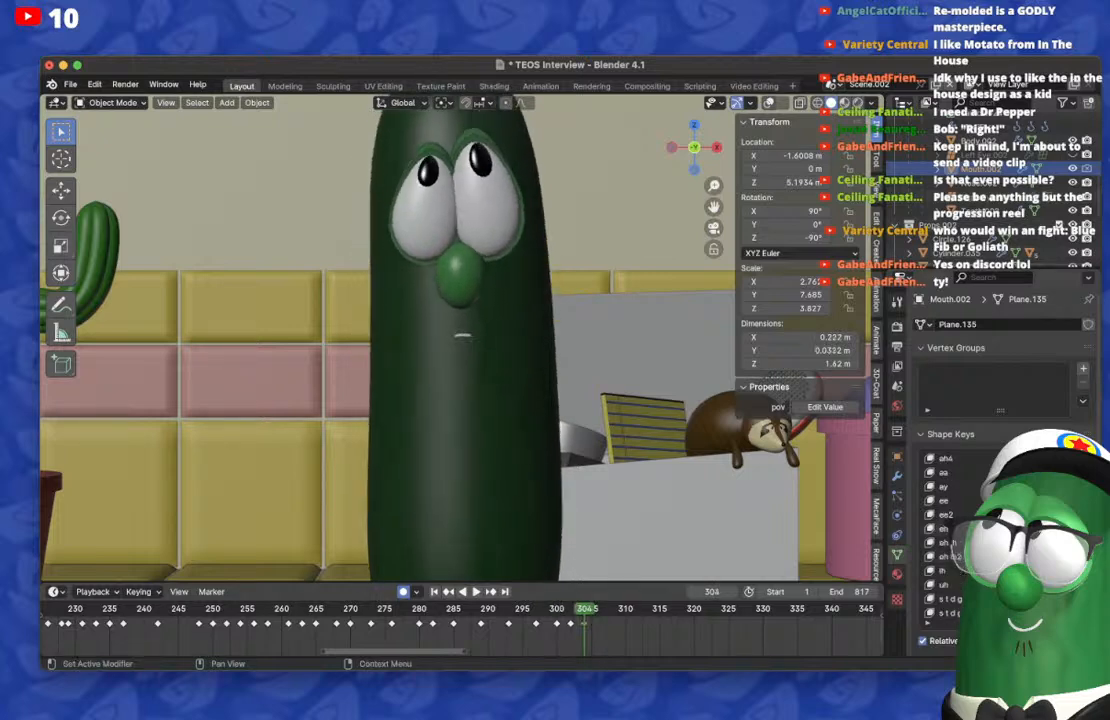
key(Left)
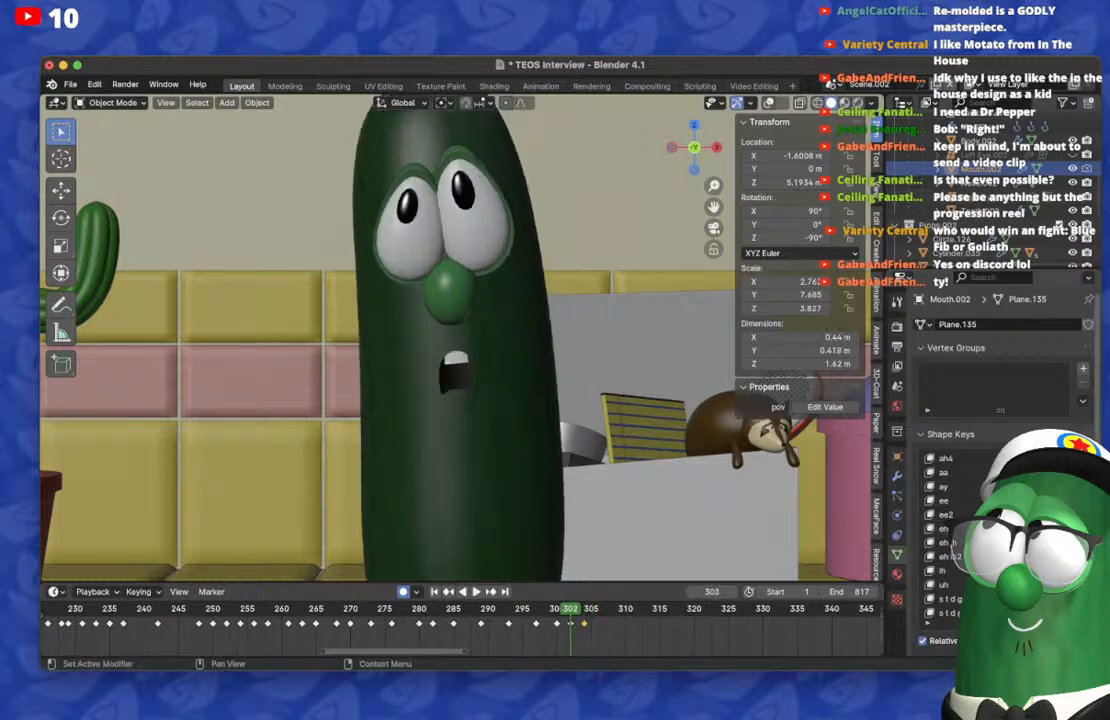
Step: On frame 307, clear the open mouth and keyframe a narrow toothy mouth, resetting the toothy shape key on frame 304
key(Right)
key(Right)
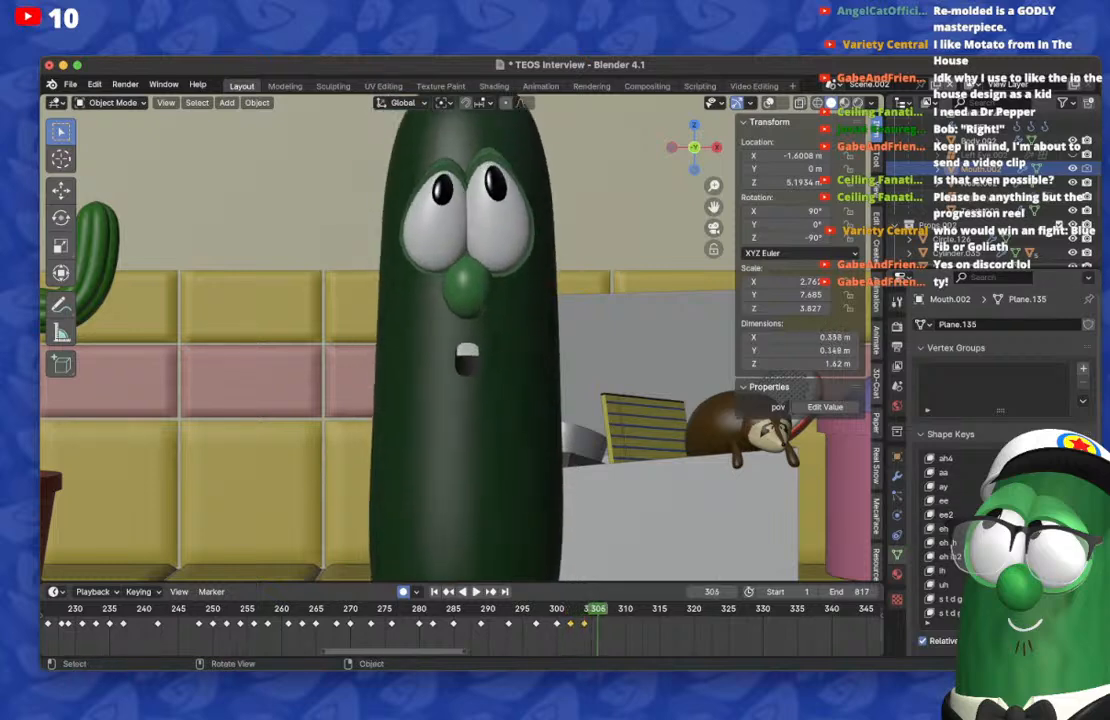
key(Right)
key(Right)
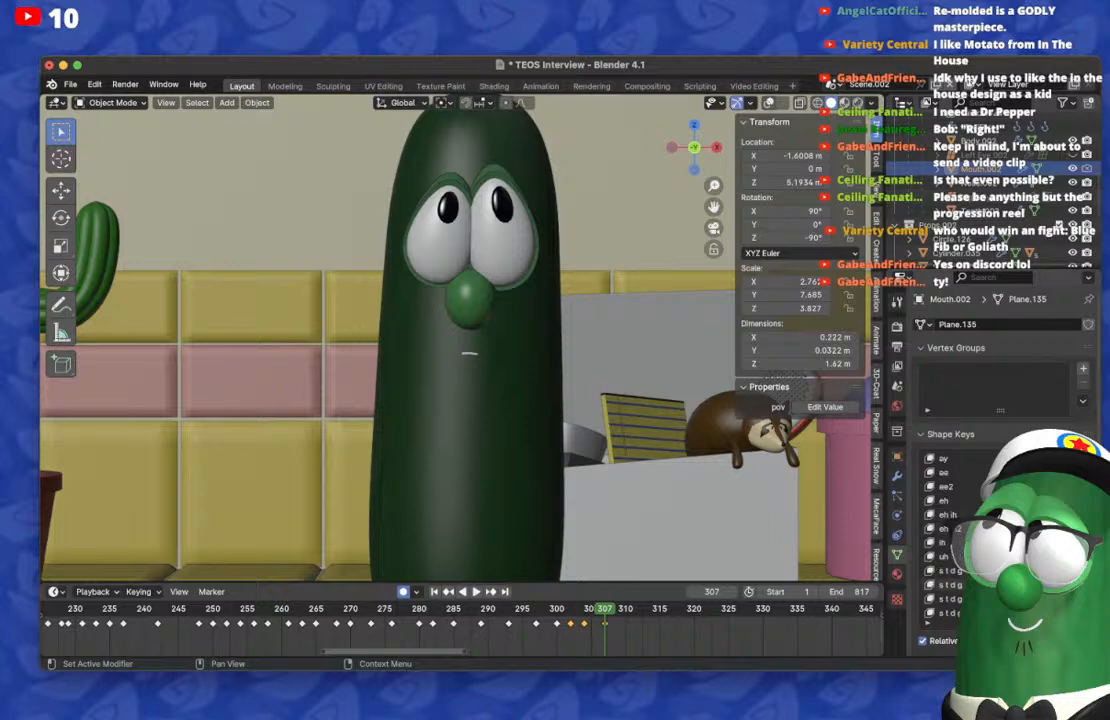
key(Left)
key(Left)
key(Left)
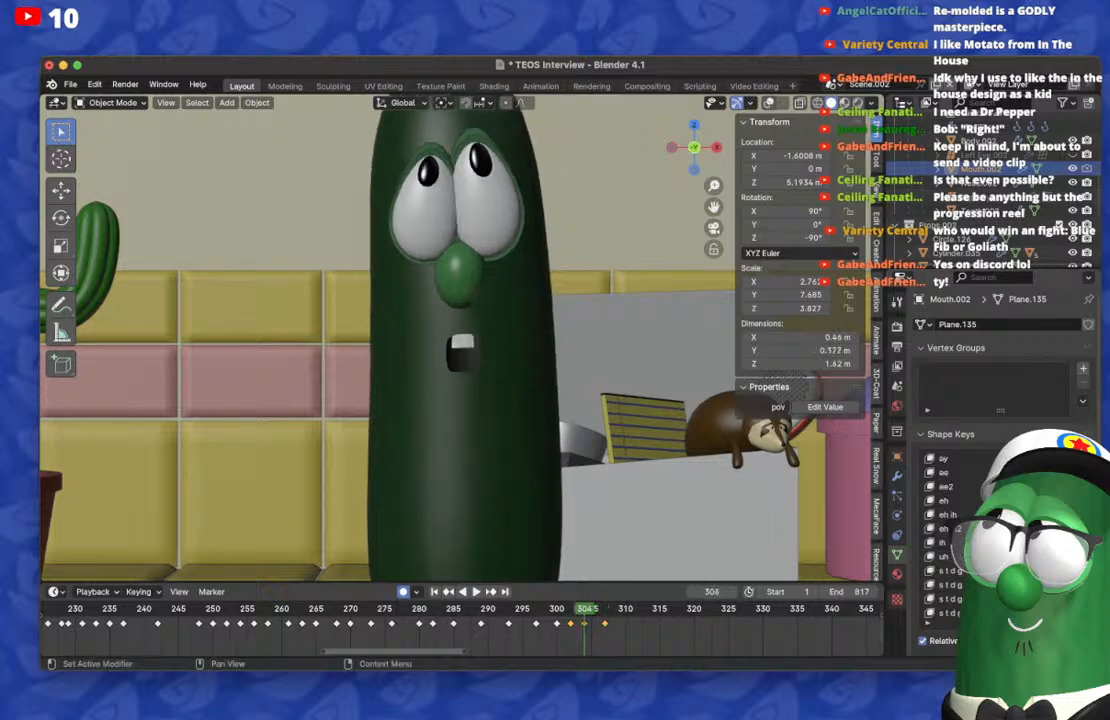
Step: On frame 310, reset the toothy shape key and raise the eh shape key, and reset eh on frame 307
key(Right)
key(Right)
key(Right)
key(Right)
key(Right)
key(Right)
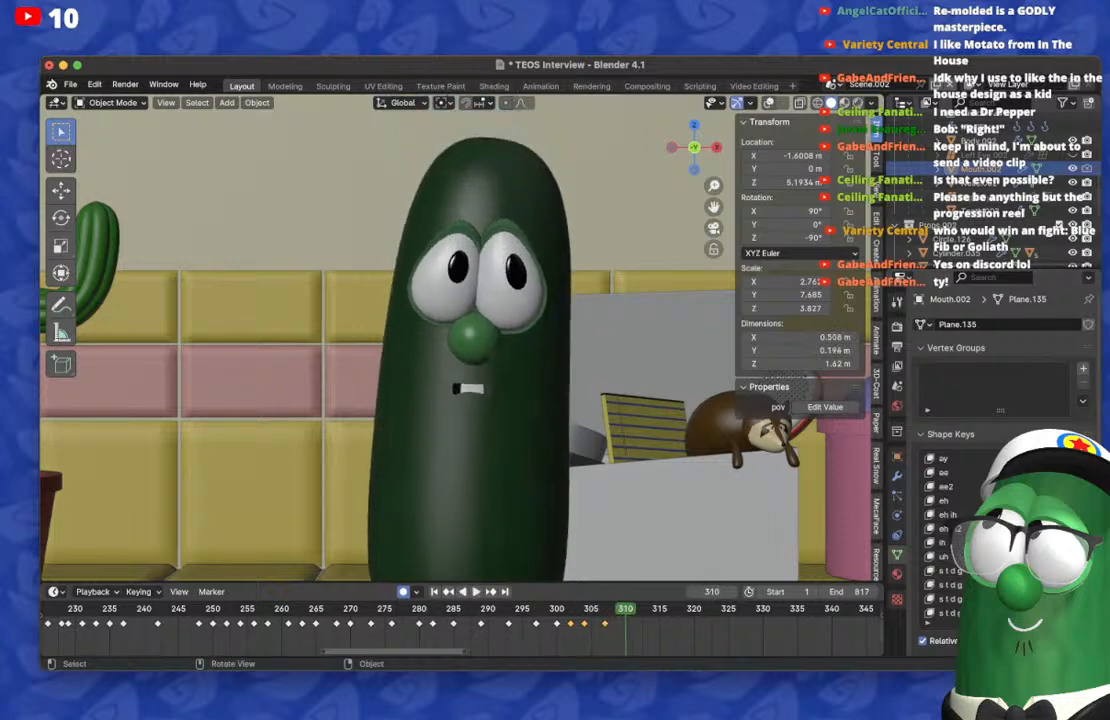
drag(1040, 571, 990, 571)
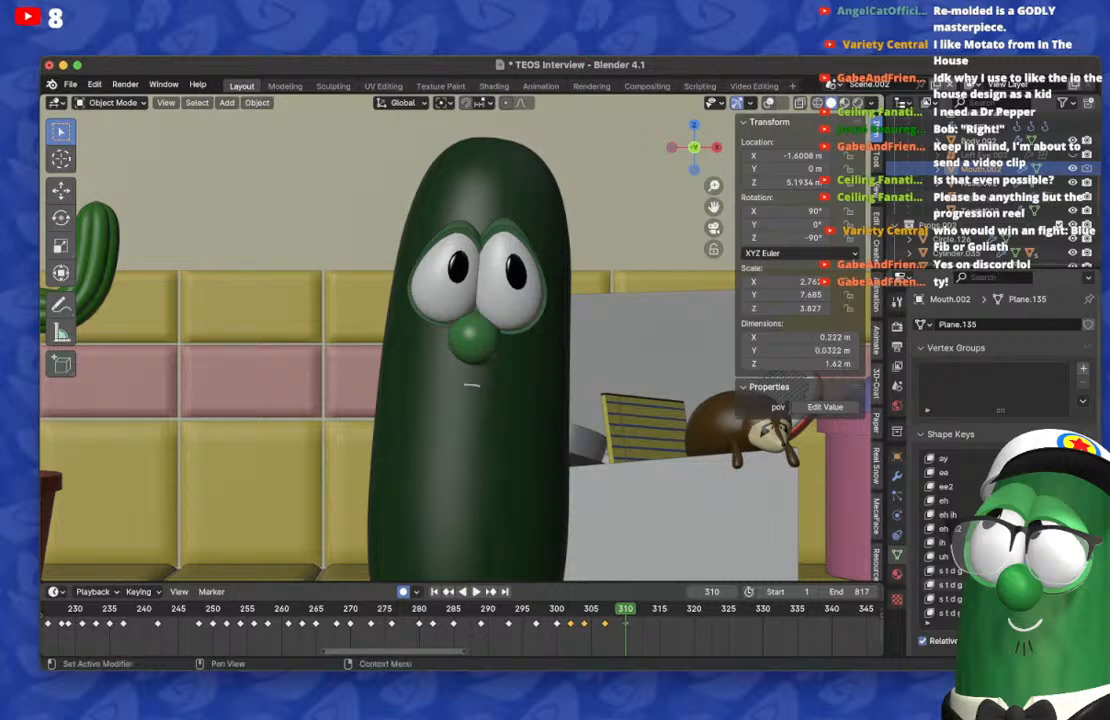
drag(1000, 500, 1045, 500)
key(Left)
key(Left)
key(Left)
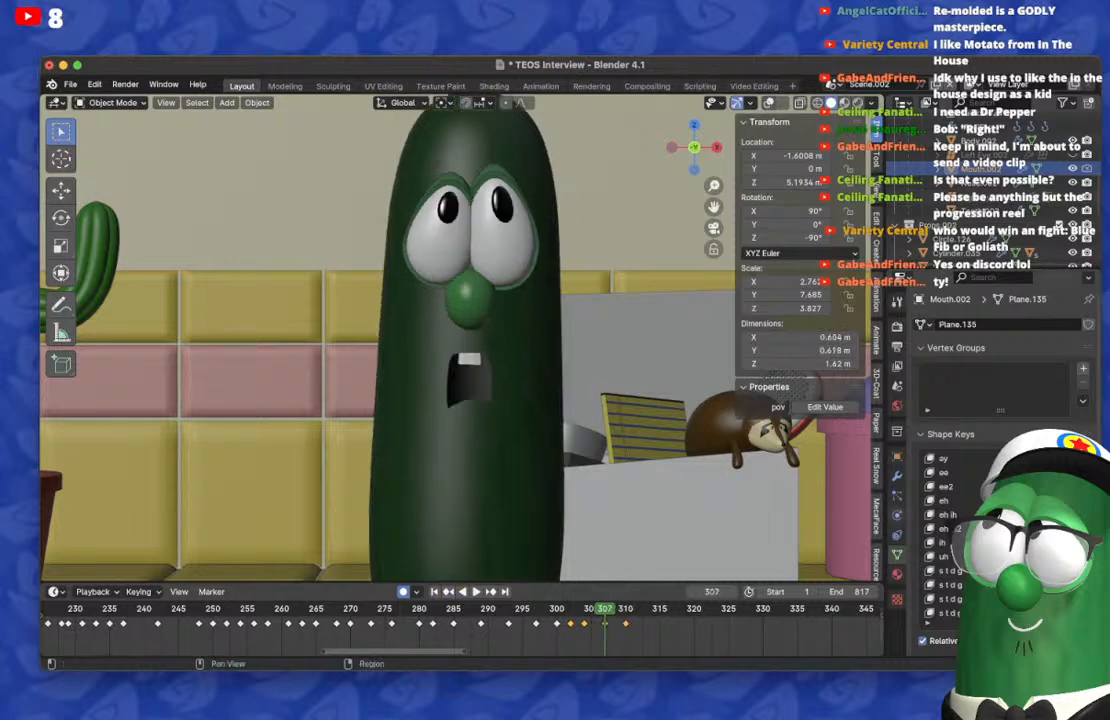
drag(1040, 571, 990, 571)
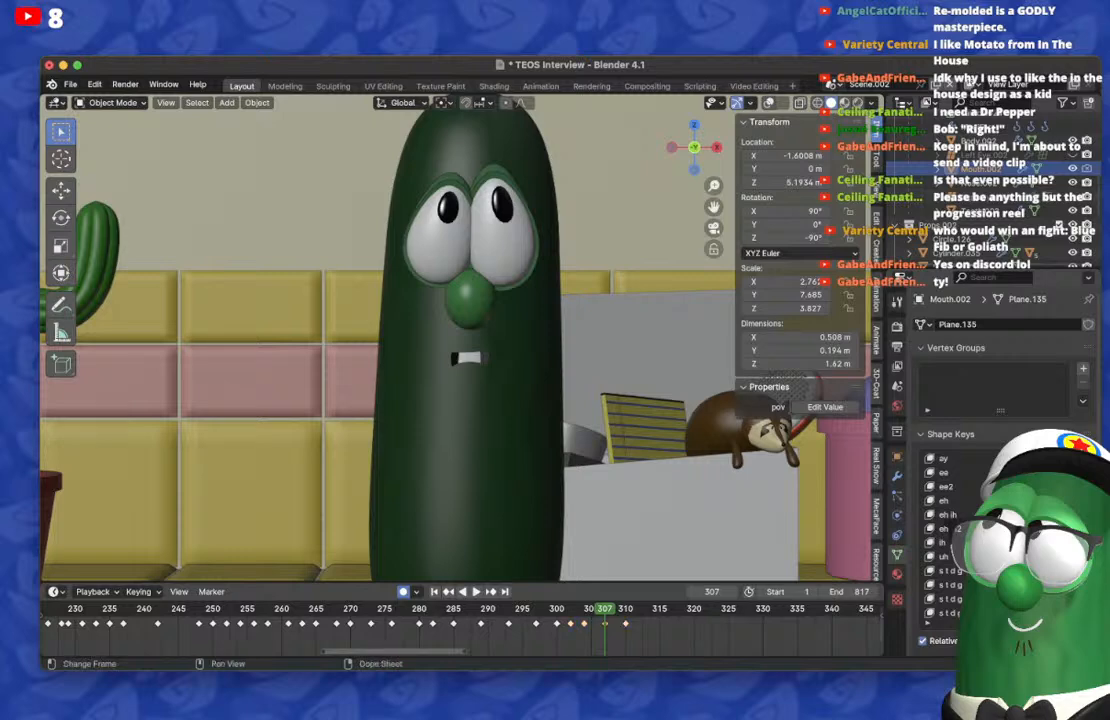
Step: Move the toothy mouth's keyframe to frame 308 and place a copy of it on frame 313
key(Right)
key(Right)
key(Right)
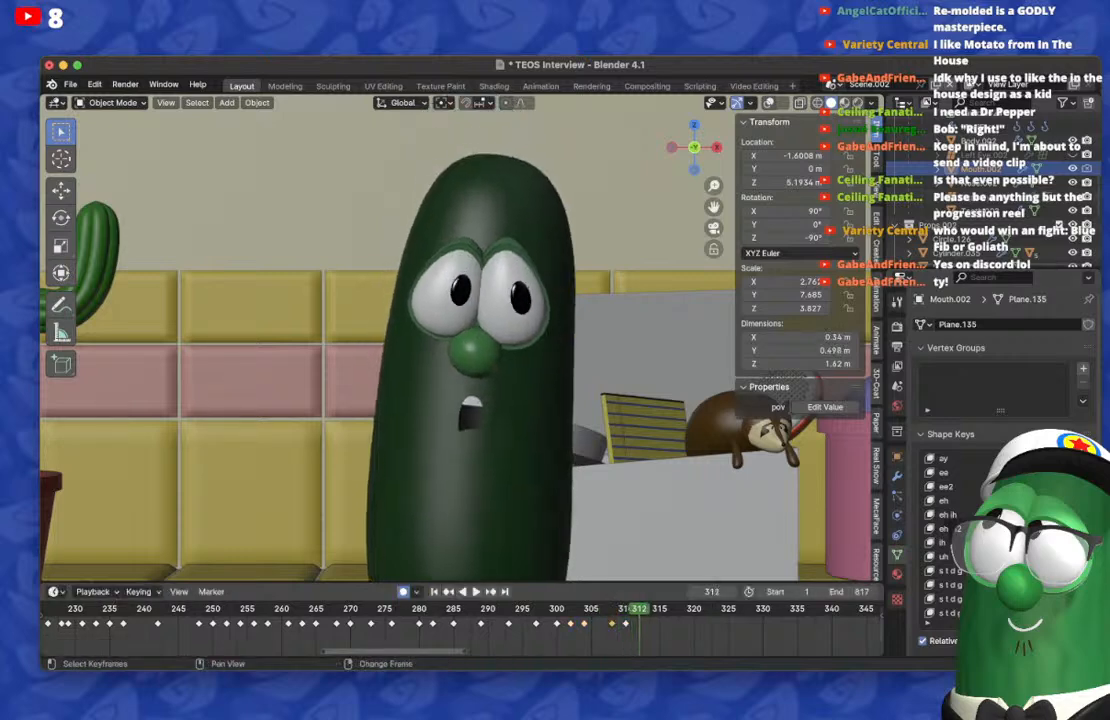
key(g)
key(Return)
key(Right)
key(Right)
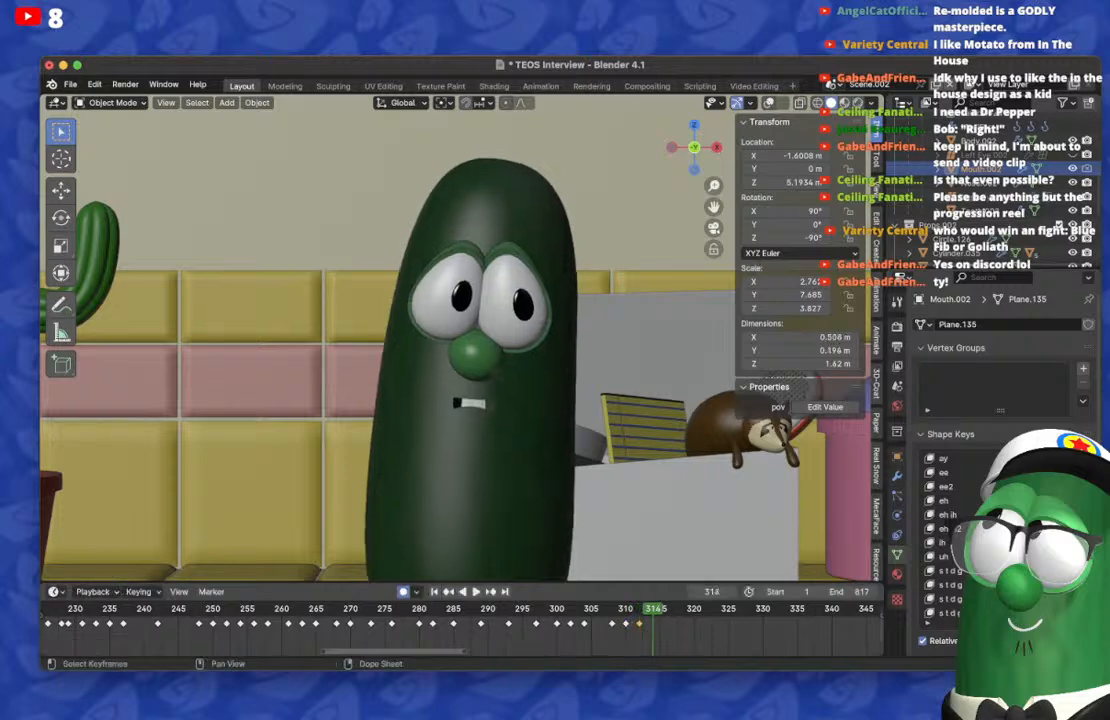
key(g)
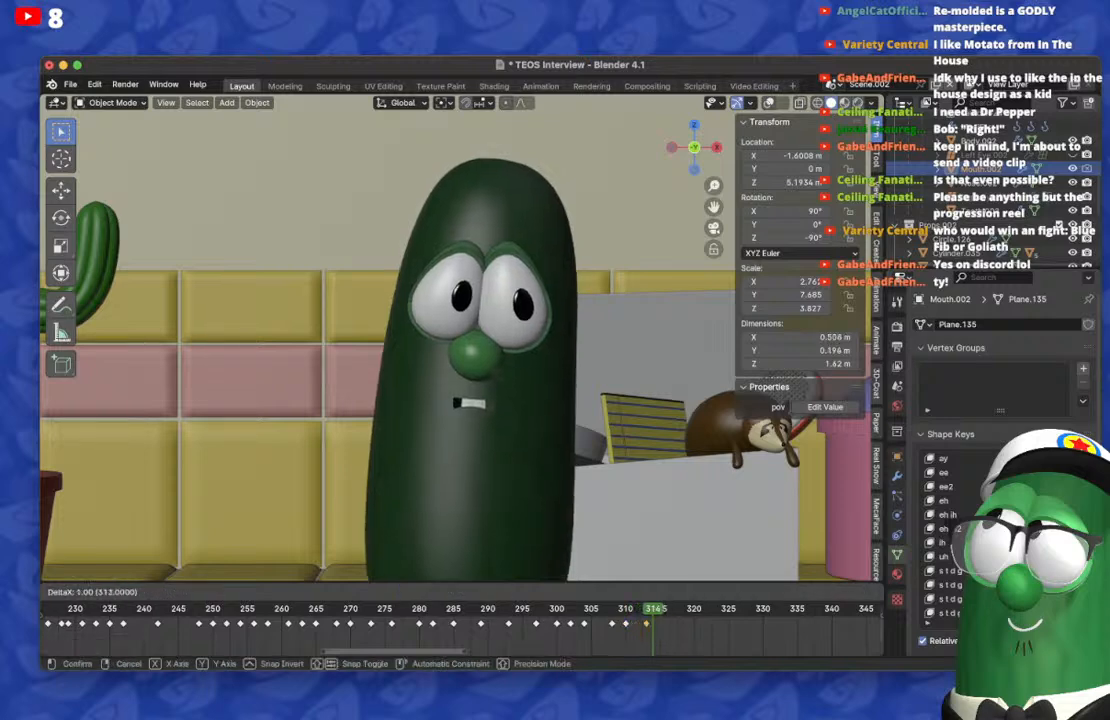
key(Return)
Step: On frame 315, clear the toothy mouth and raise the ee2 shape key, and reset ee2 on frame 313
key(Right)
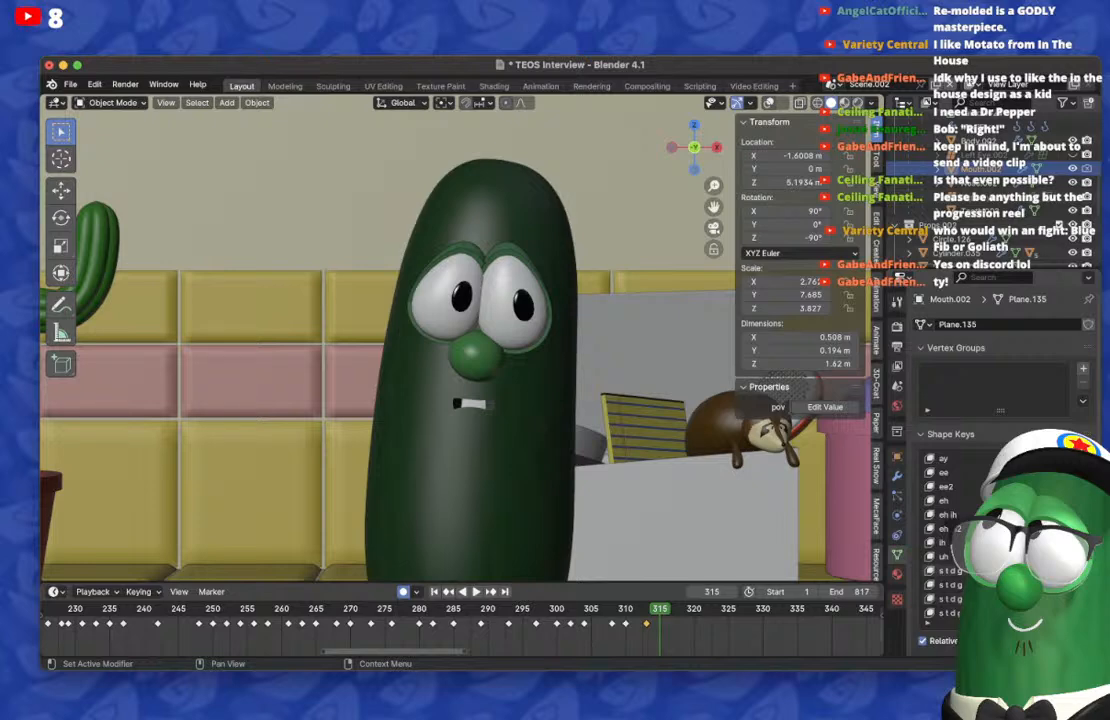
key(BackSpace)
scroll(1010, 535, up, 12)
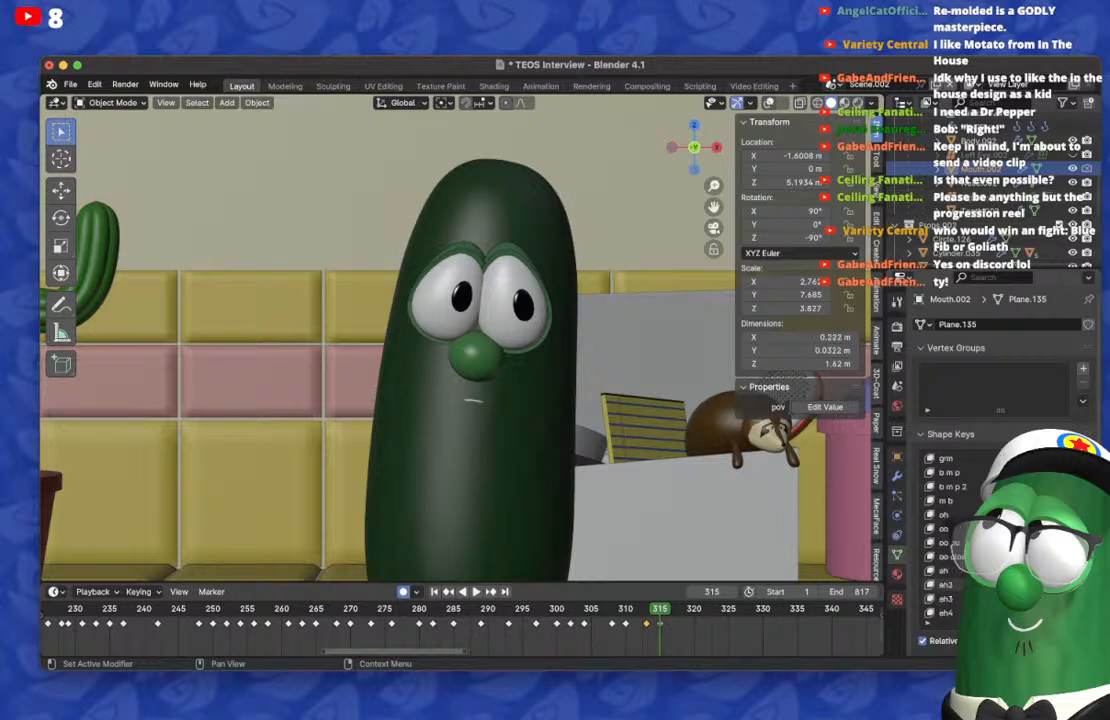
scroll(1010, 535, down, 8)
drag(1040, 570, 1085, 570)
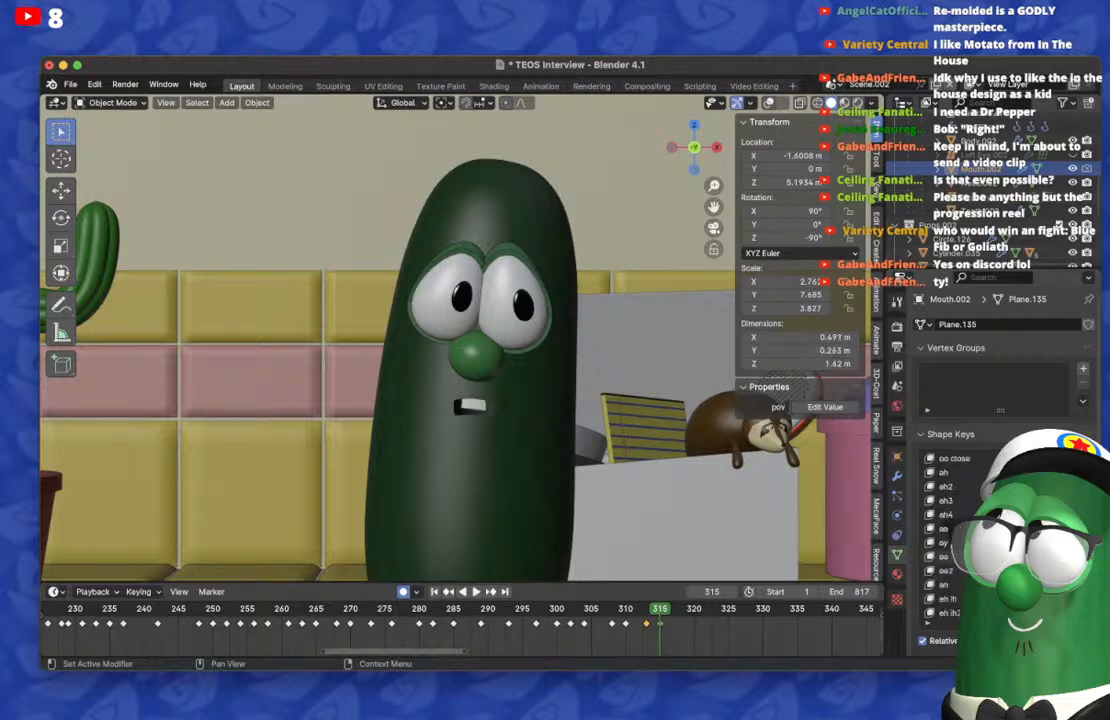
key(Left)
key(Left)
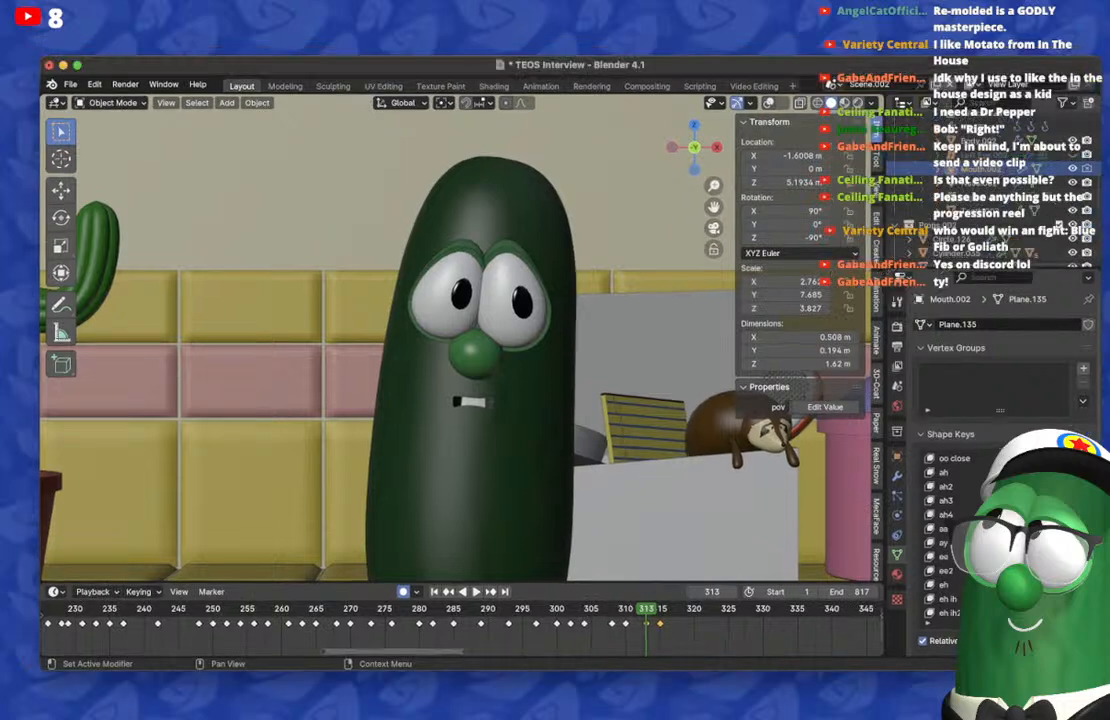
Step: Play the lip-sync from around frame 313 and place a copy of the toothy mouth's keyframe on frame 318
key(Right)
key(Right)
key(Right)
key(Right)
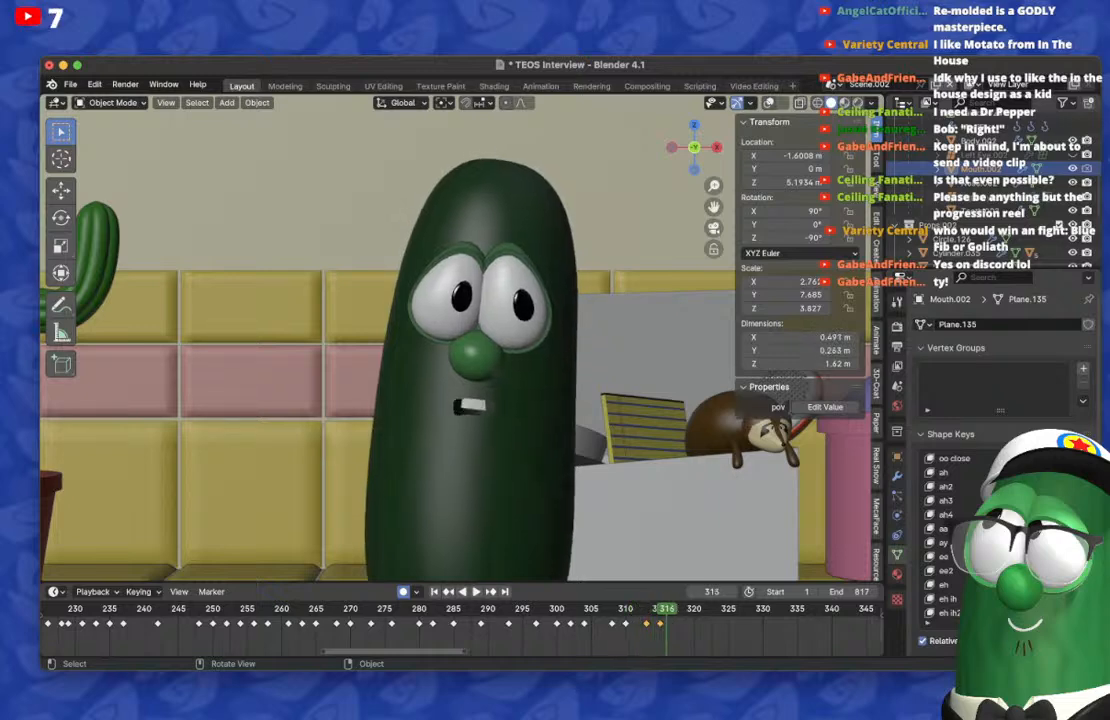
key(space)
click(646, 609)
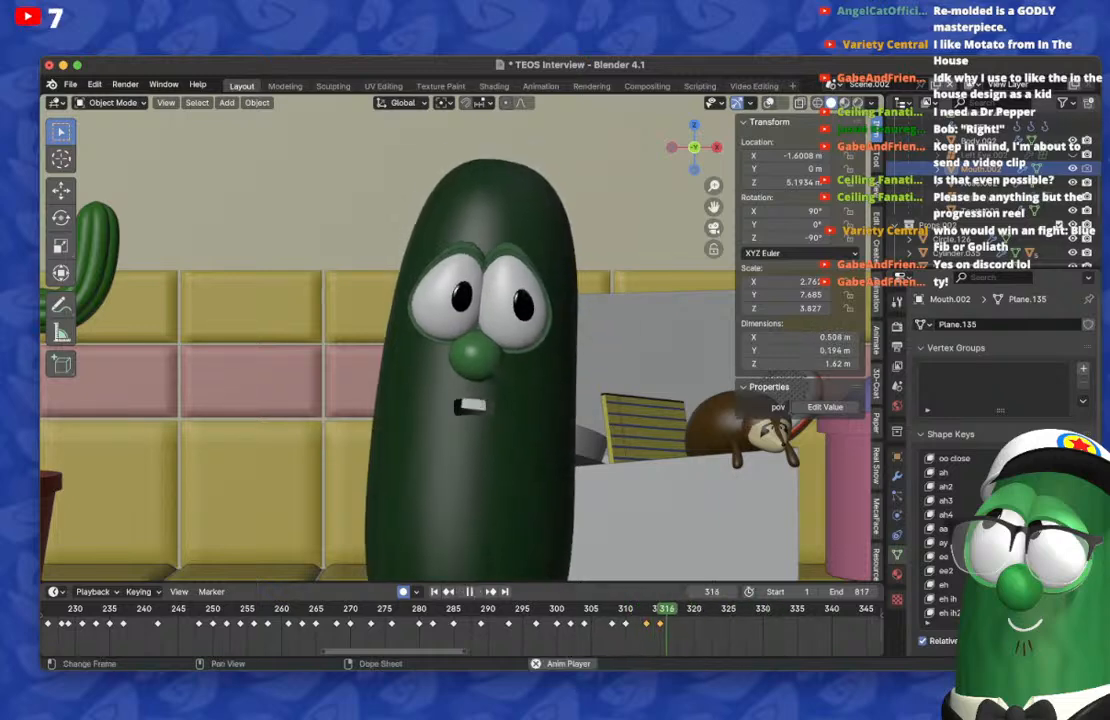
click(644, 609)
key(space)
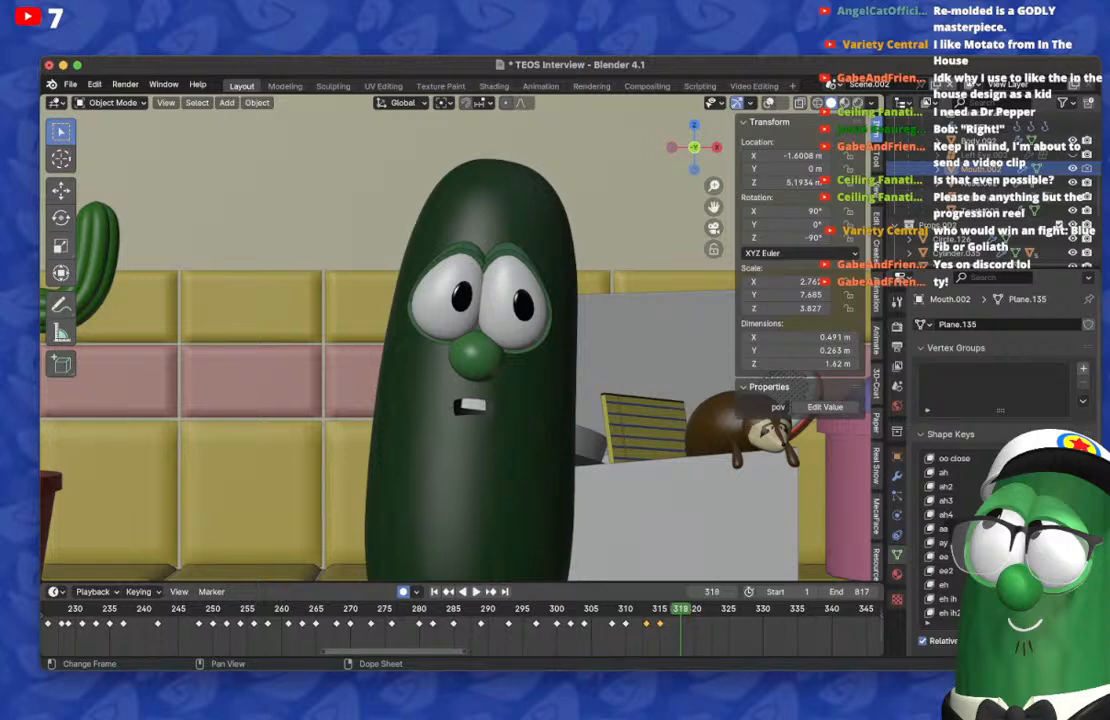
key(g)
click(681, 623)
Step: On frame 320, clear the toothy mouth and partly raise the ah shape key, and return to frame 318 to reset ah there
key(Right)
key(Right)
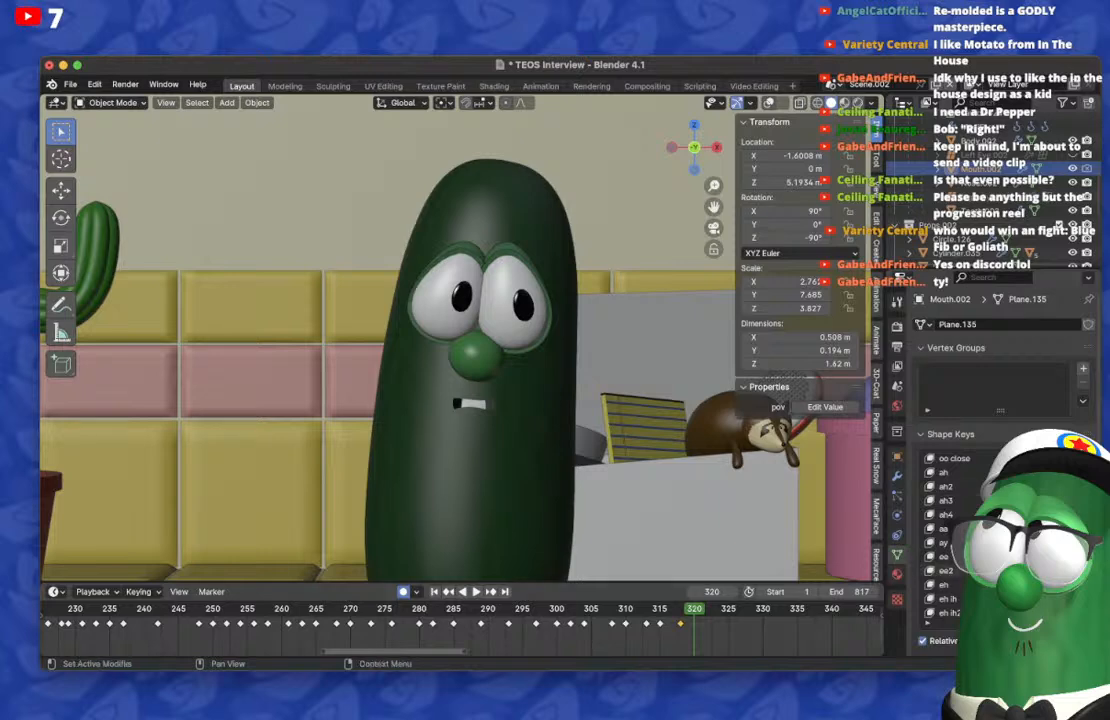
scroll(970, 530, down, 15)
key(BackSpace)
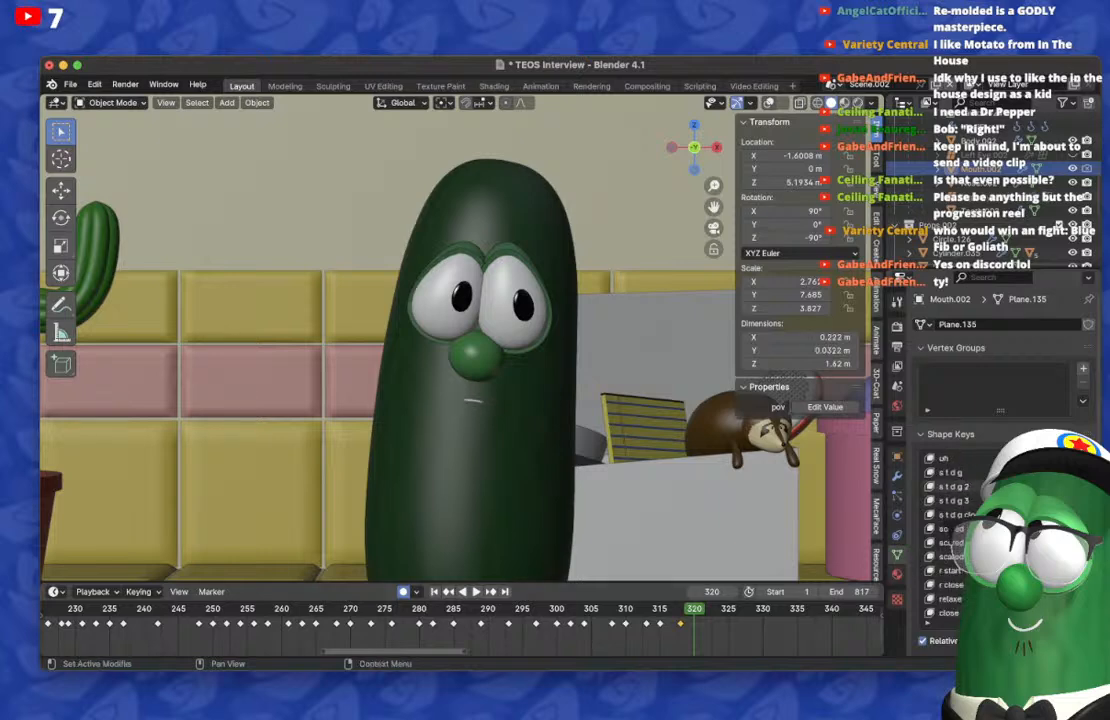
scroll(970, 530, up, 15)
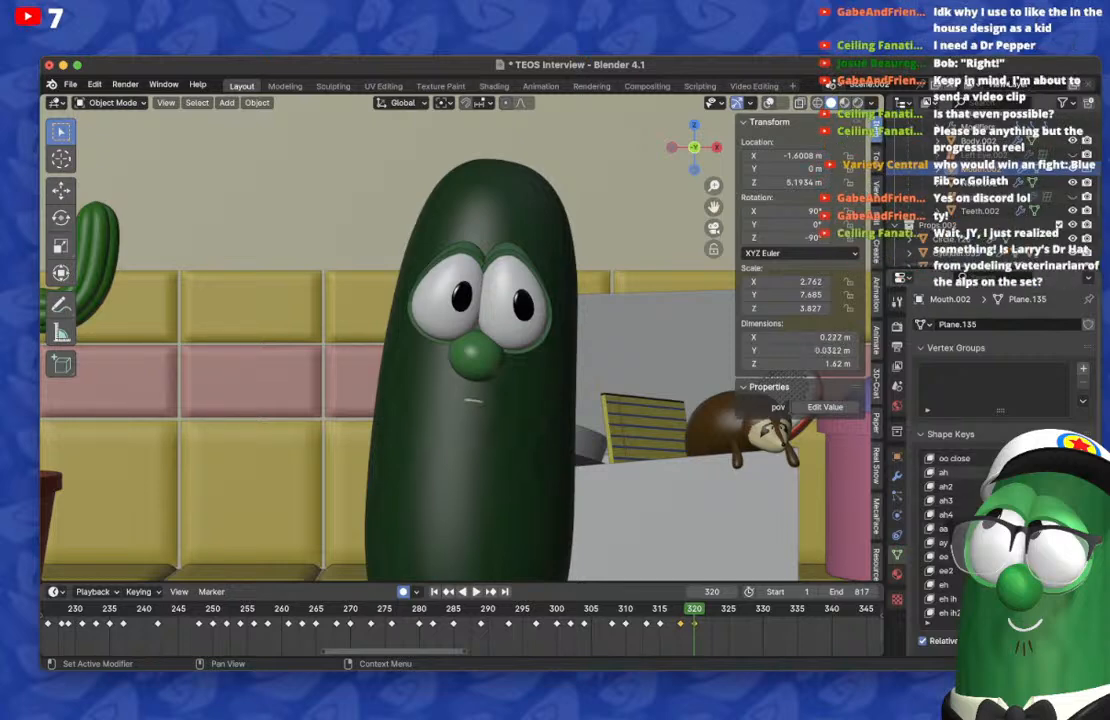
drag(1030, 472, 1045, 472)
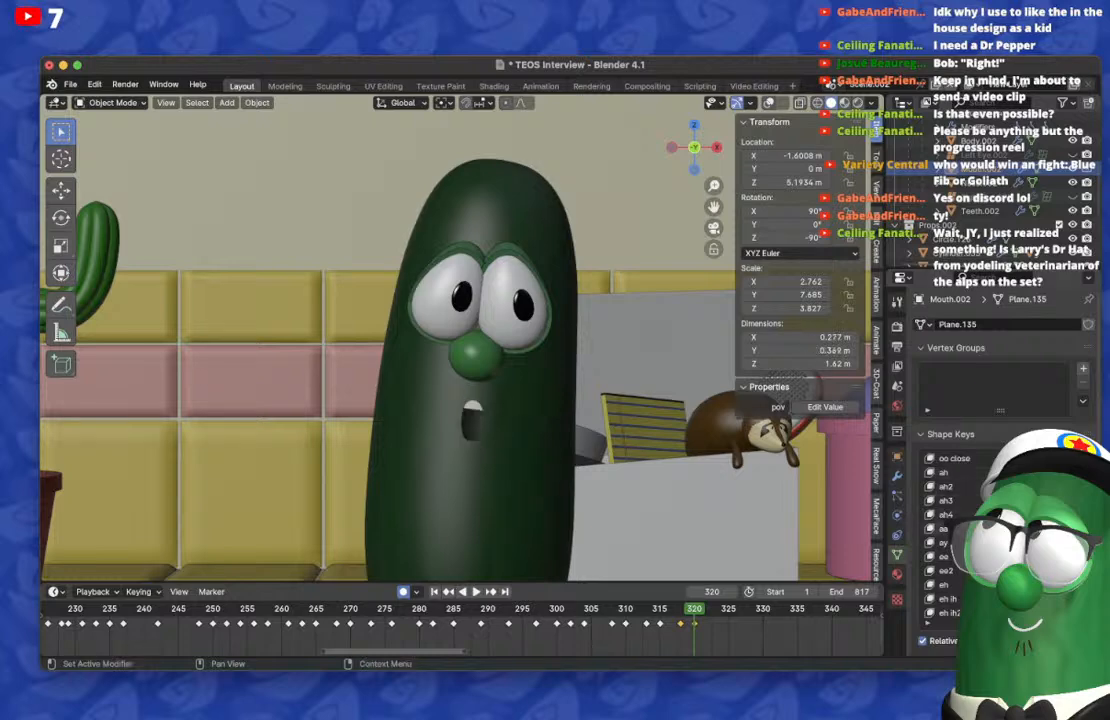
key(Left)
key(Left)
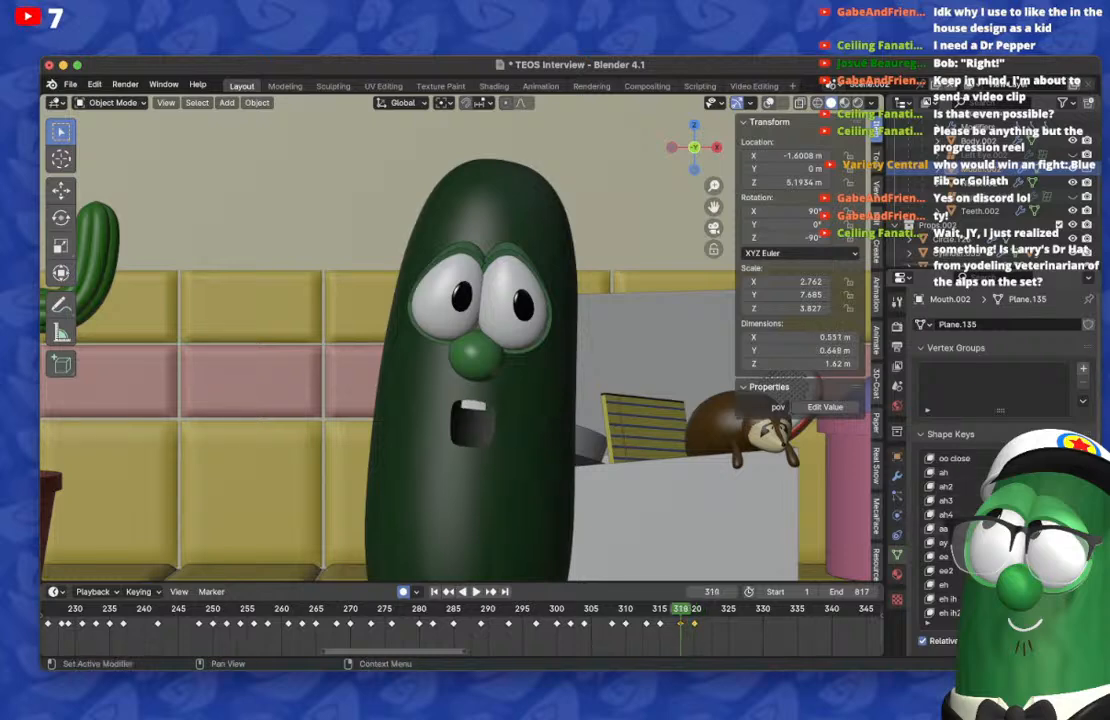
Step: Duplicate the toothy mouth's keyframe from frame 313 onto frame 322
key(Right)
key(Right)
key(Right)
key(Right)
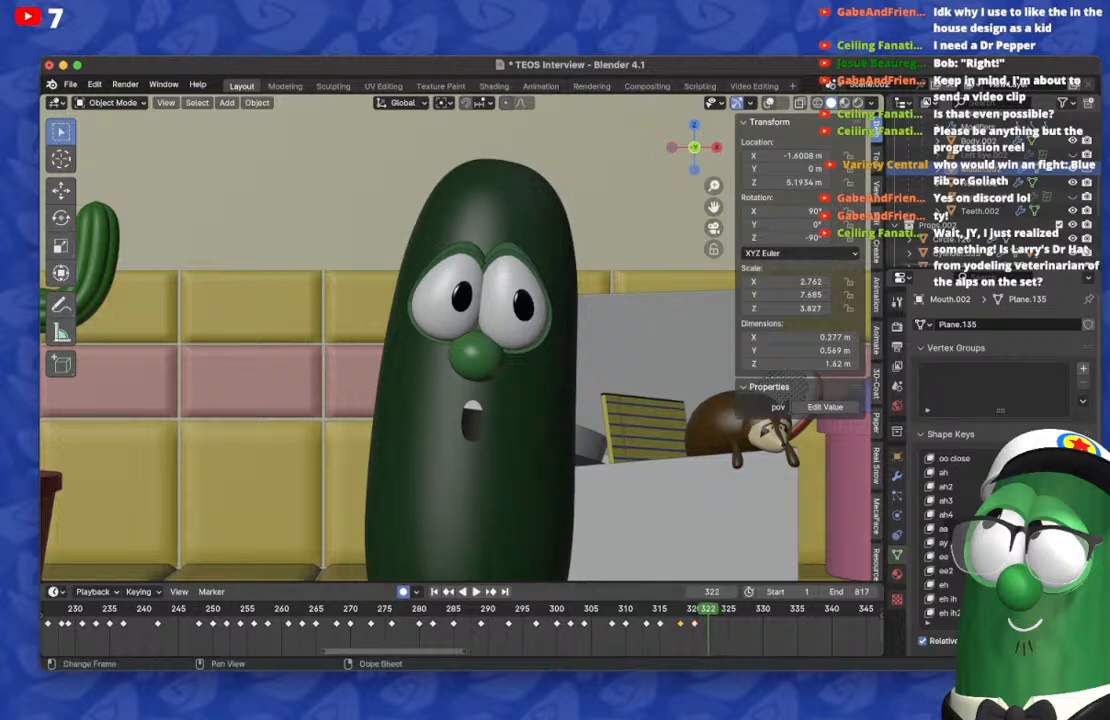
click(647, 624)
key(shift+d)
click(708, 624)
Step: On frame 324, clear the toothy mouth and shape a tall open mouth, and return to frame 322 to reset the raised key
key(Right)
key(Right)
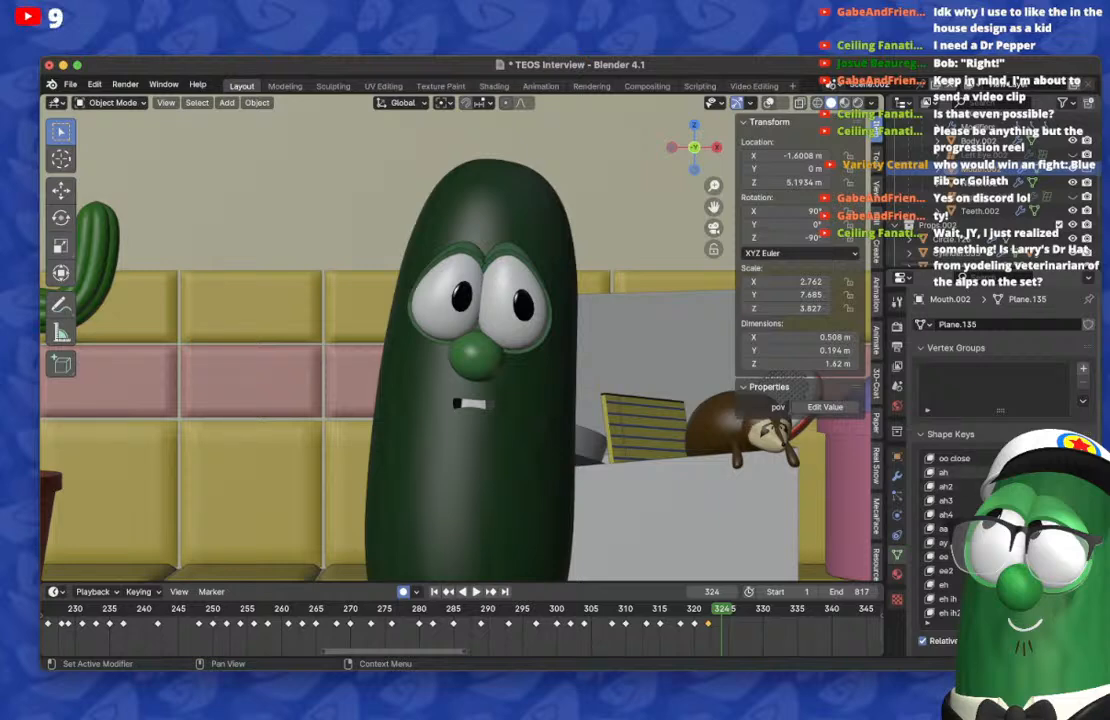
key(BackSpace)
scroll(995, 535, down, 6)
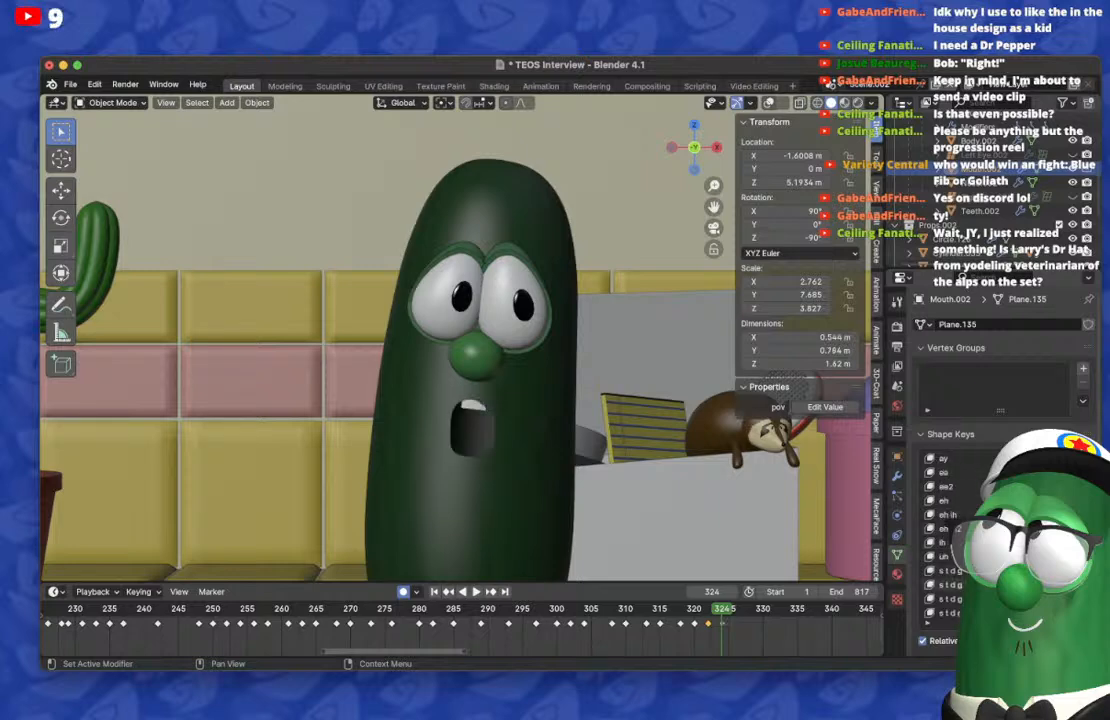
key(BackSpace)
key(Left)
key(Left)
scroll(995, 535, up, 1)
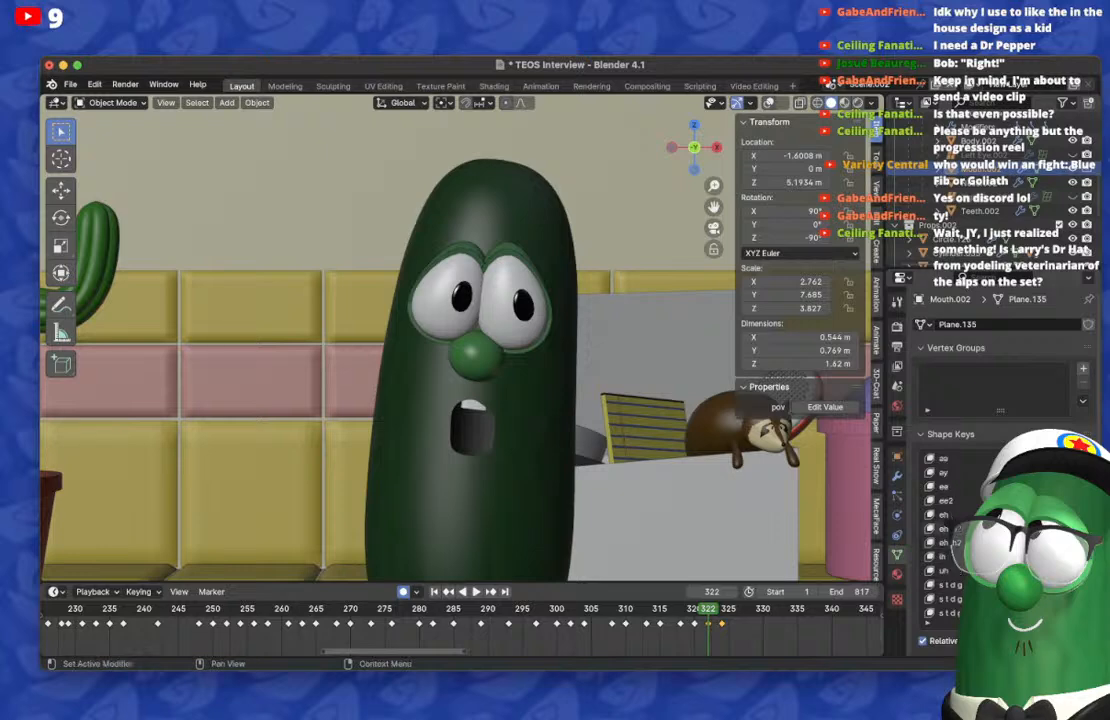
scroll(960, 535, up, 8)
Step: On frame 326, clear the tall open mouth and raise the uh shape key, and return to frame 324 to reset uh there
key(Right)
key(Right)
key(Right)
key(Right)
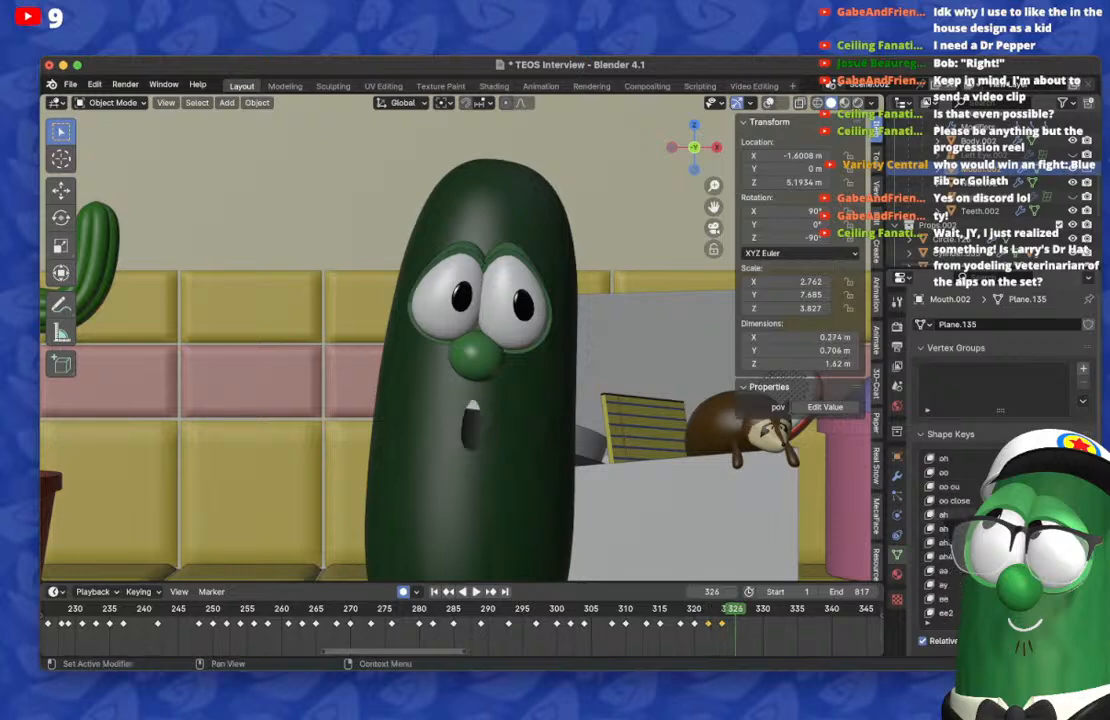
key(BackSpace)
scroll(960, 535, down, 8)
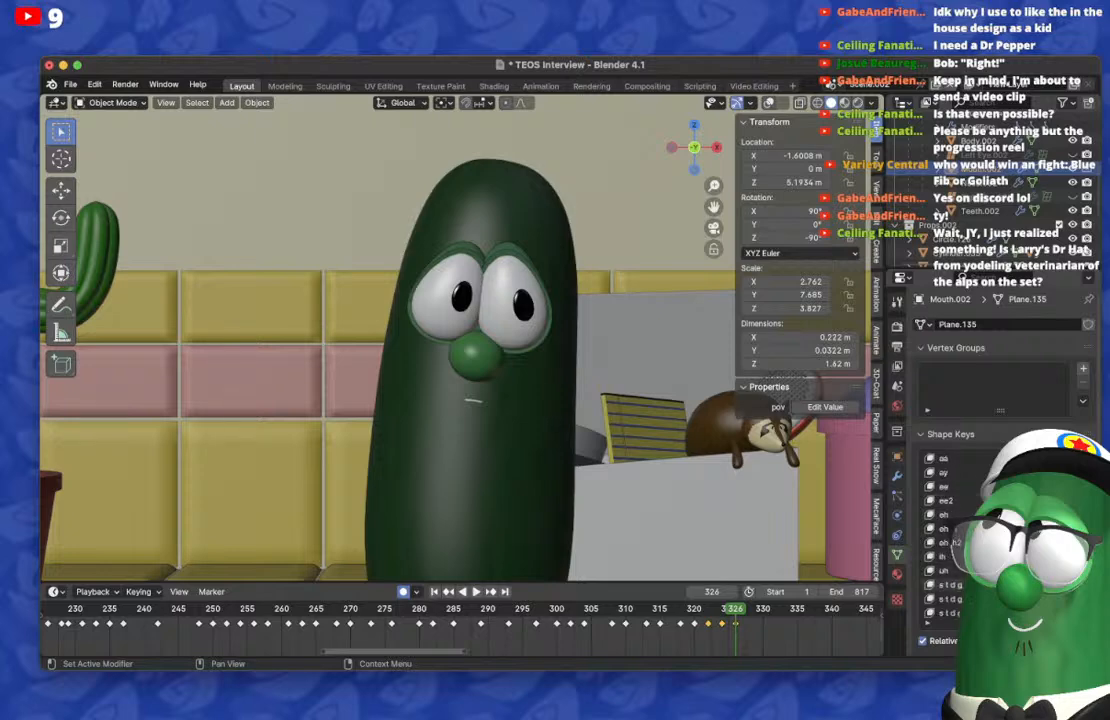
drag(1020, 571, 1055, 571)
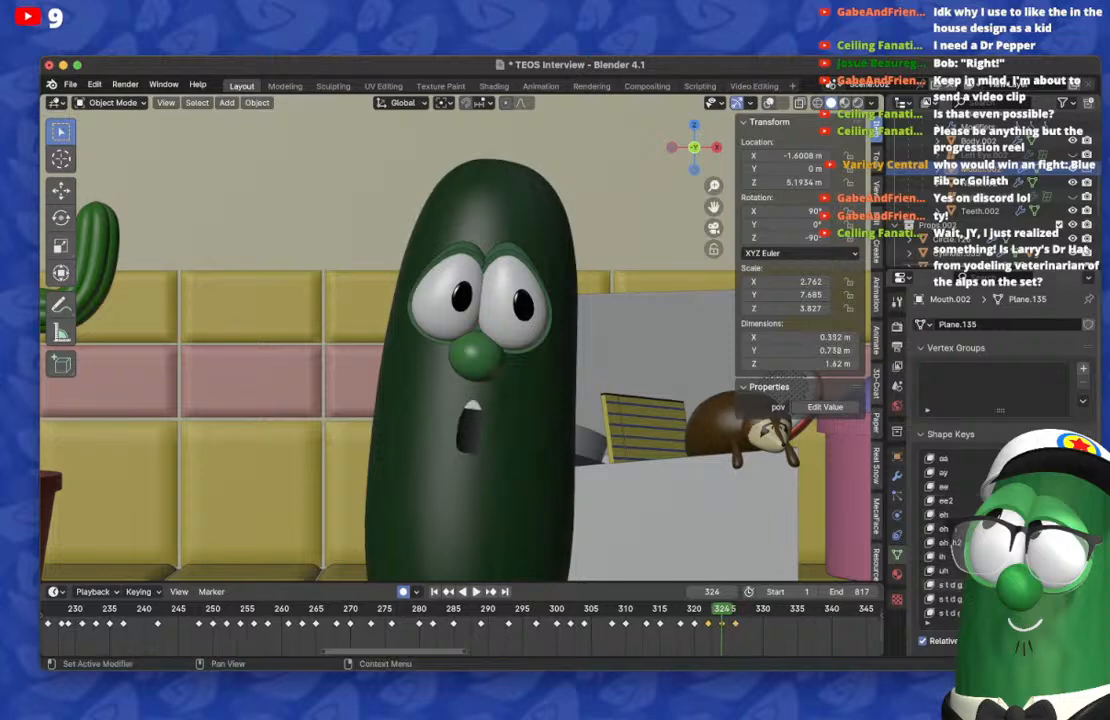
Step: On frame 328, clear the mouth and raise the eh ih2 shape key, reset it on frame 326, and play on to frame 330
key(space)
key(space)
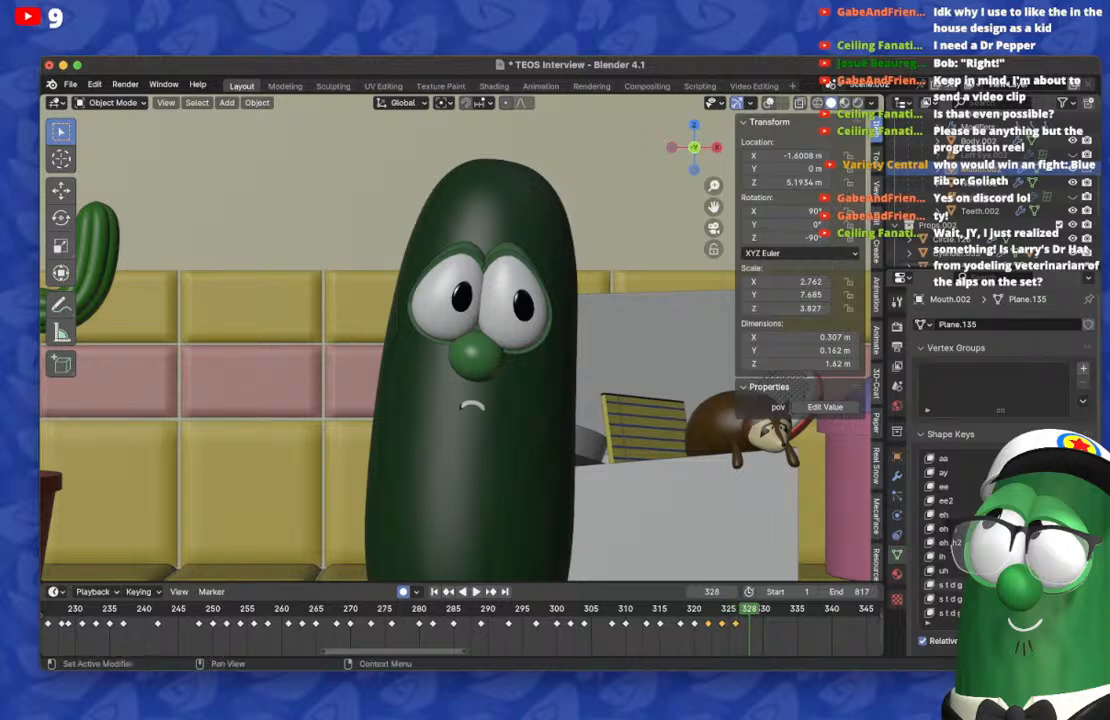
key(BackSpace)
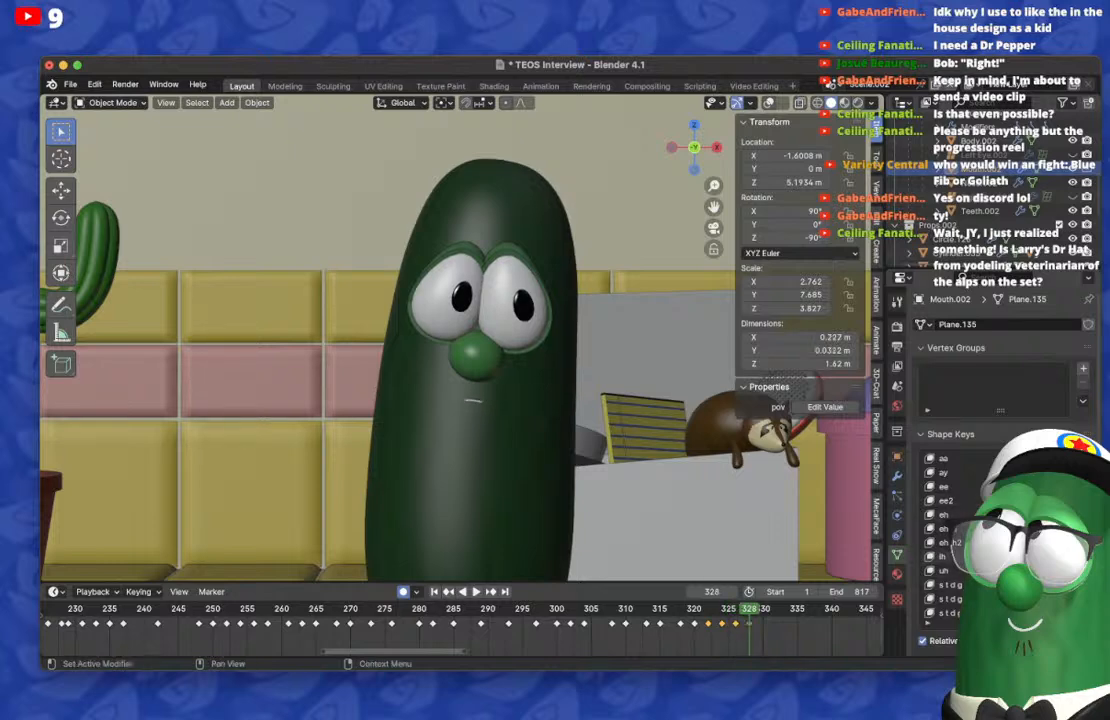
drag(1035, 542, 1080, 542)
click(736, 609)
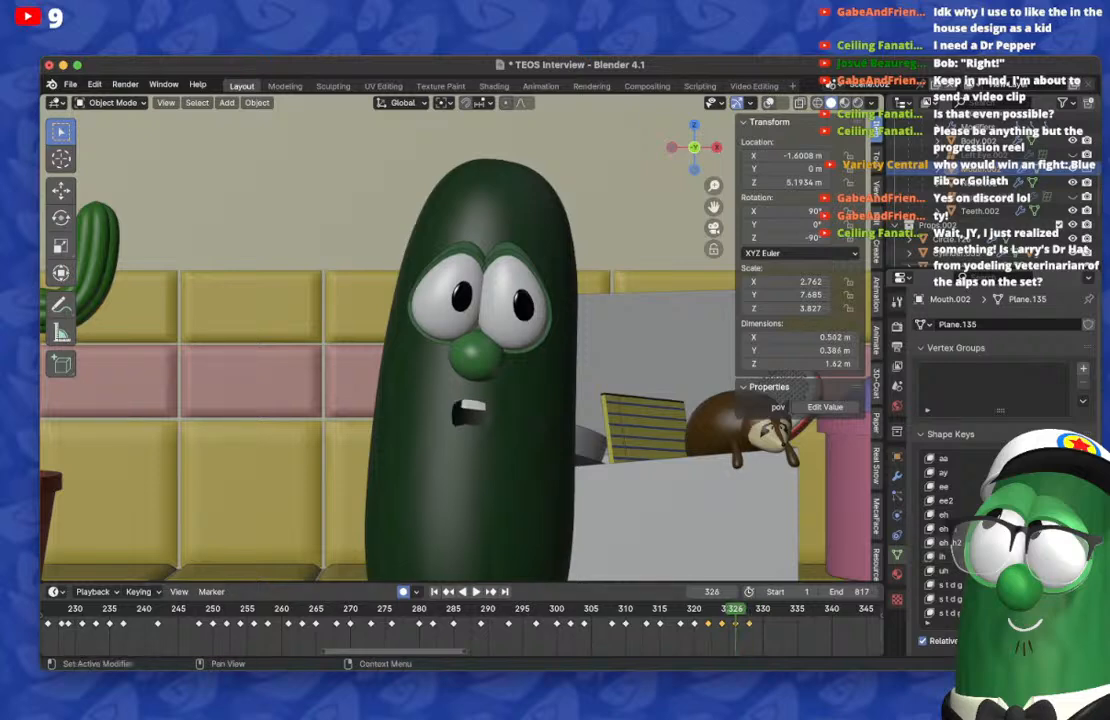
key(Left)
key(Left)
key(space)
key(space)
key(Left)
key(Left)
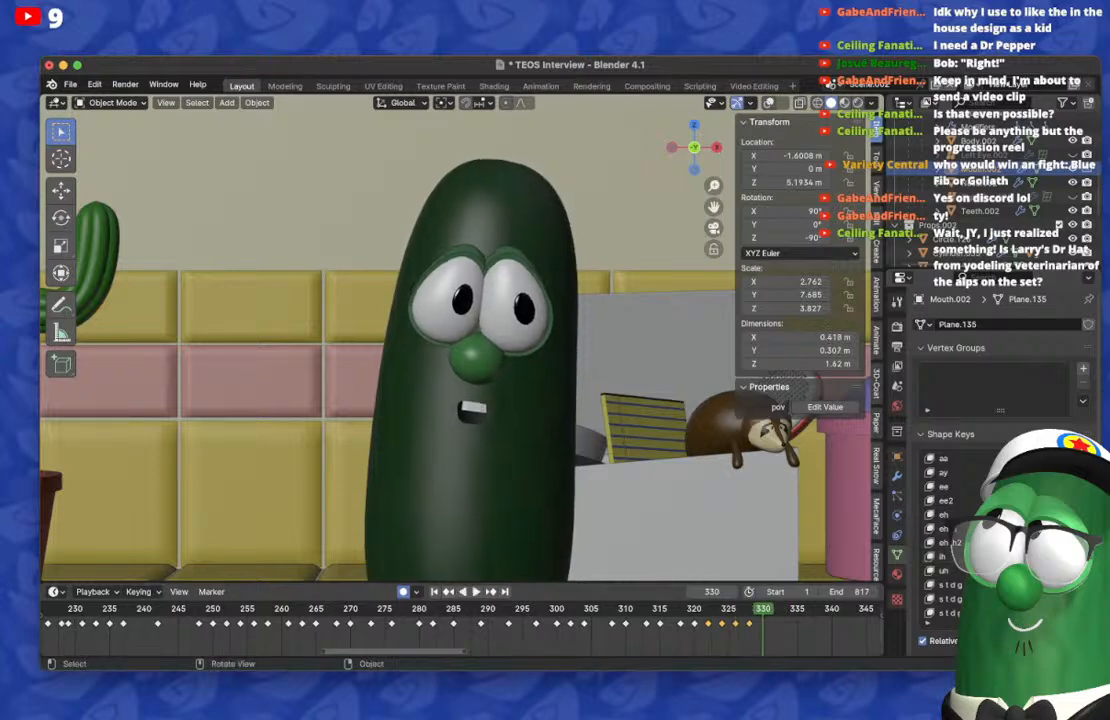
Step: On frame 330, clear the mouth and raise the s t d g shape key, and return to frame 328 to reset it there
key(BackSpace)
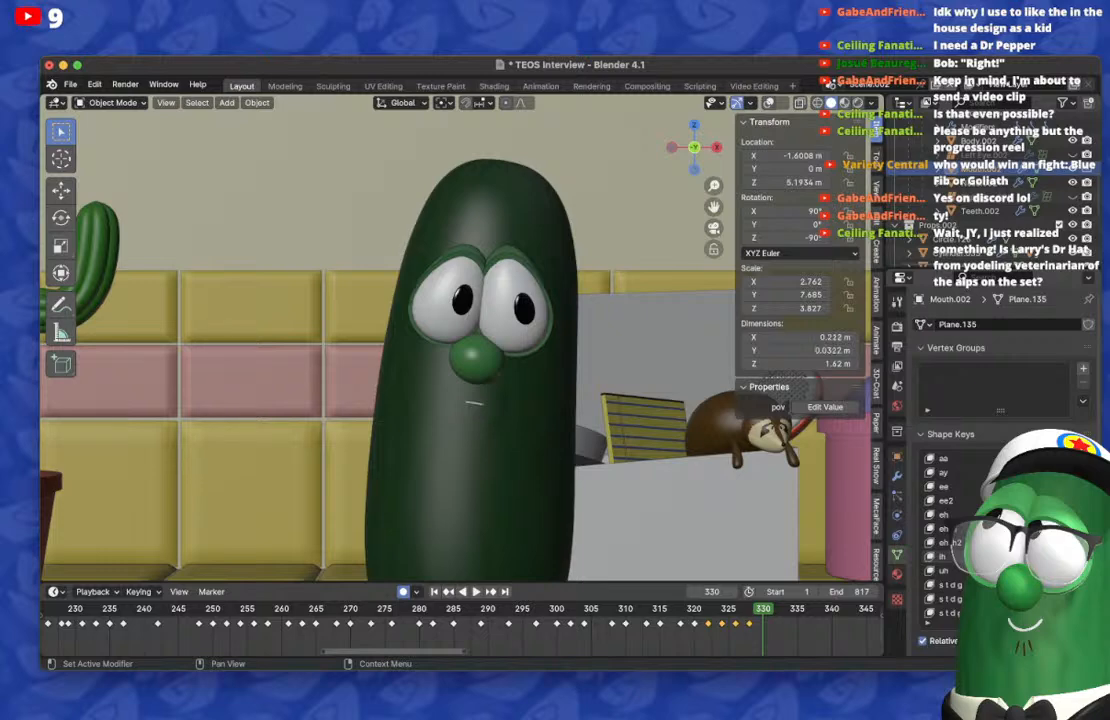
scroll(960, 540, down, 5)
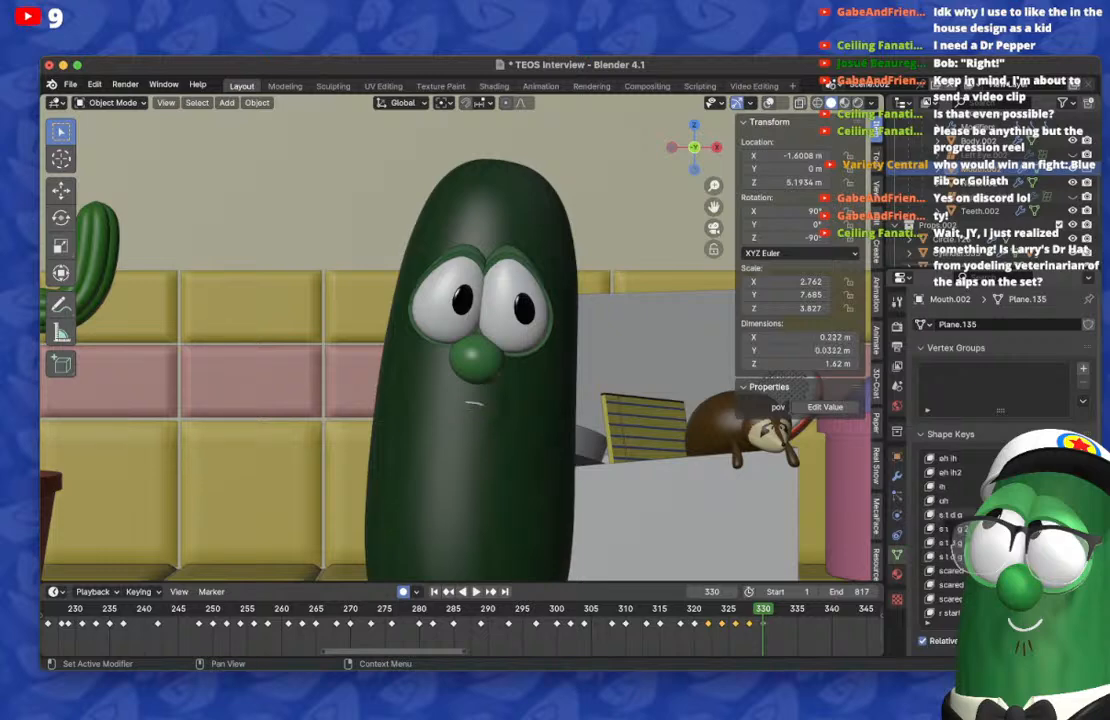
drag(1030, 515, 1070, 515)
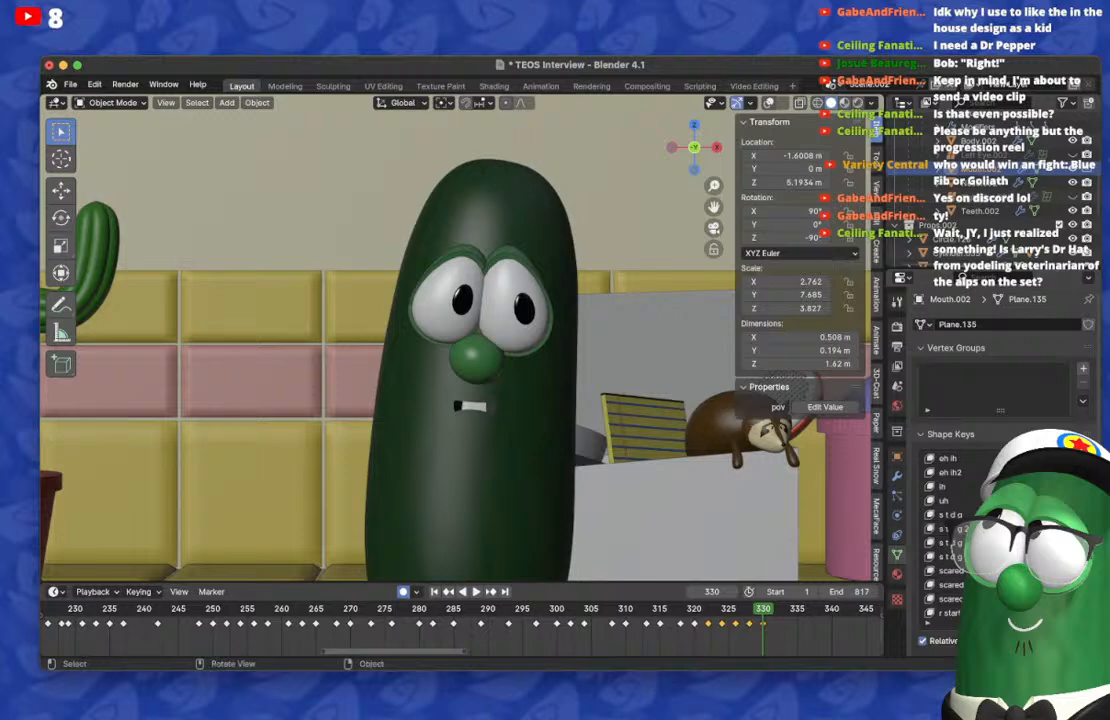
key(Left)
key(Left)
Step: Replay the lip-sync past frame 330, and again from around frame 266 to frame 337
key(Left)
key(Left)
key(Left)
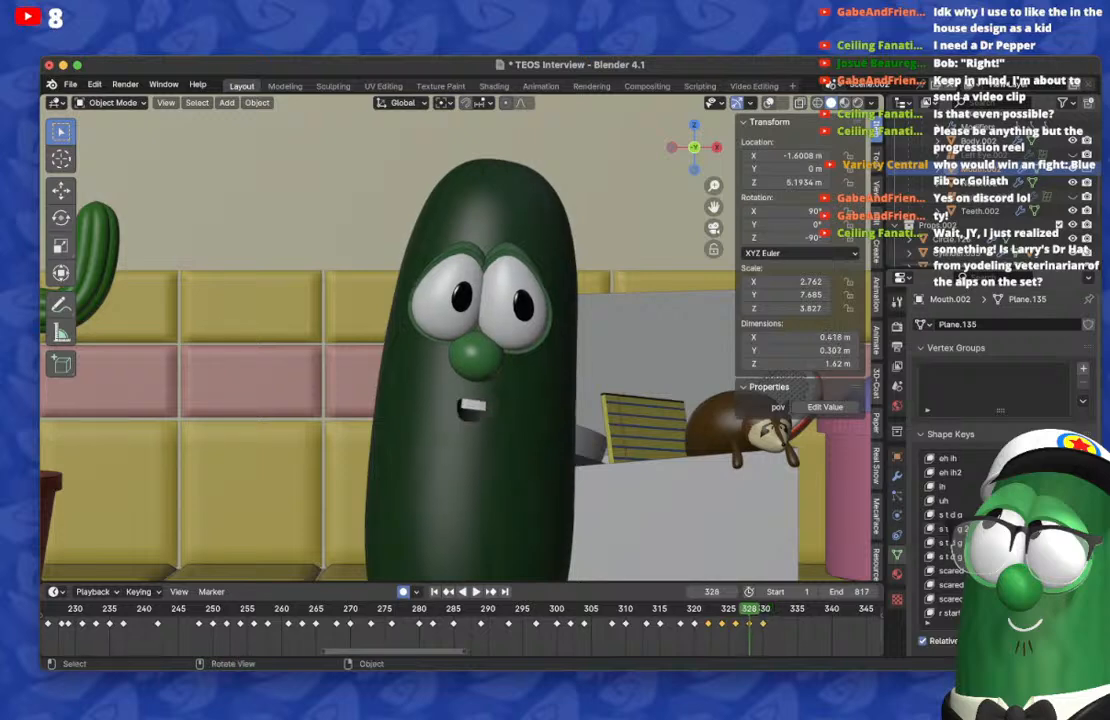
key(Left)
key(Left)
key(Left)
key(space)
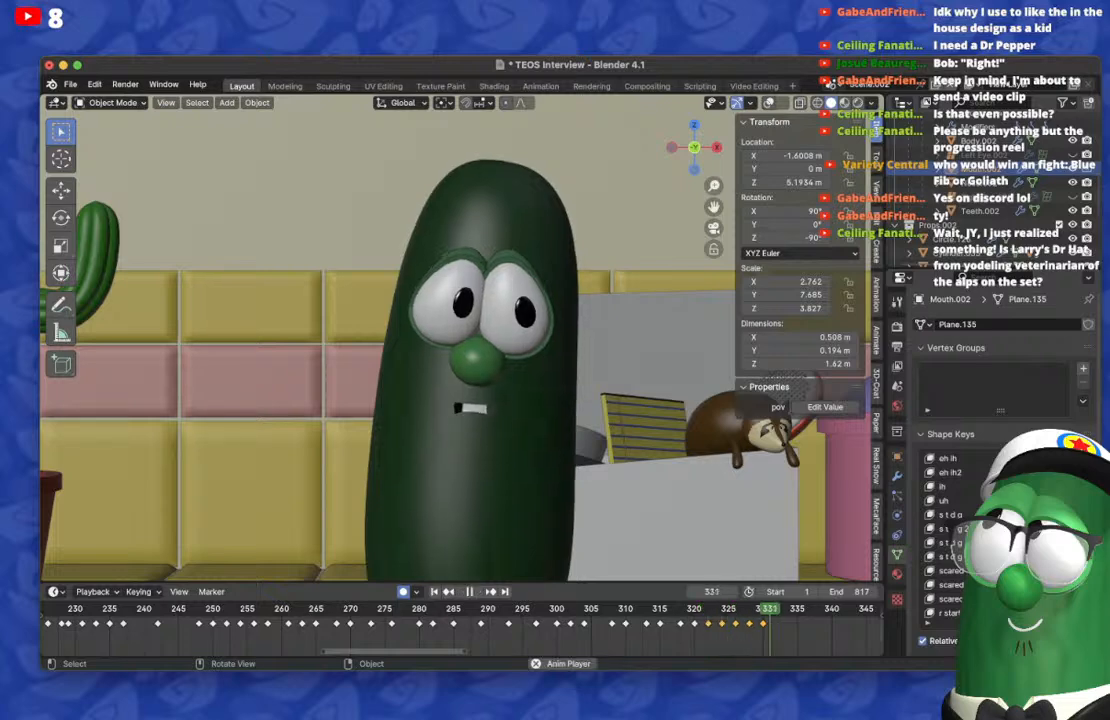
key(space)
click(323, 609)
key(space)
scroll(462, 615, down, 5)
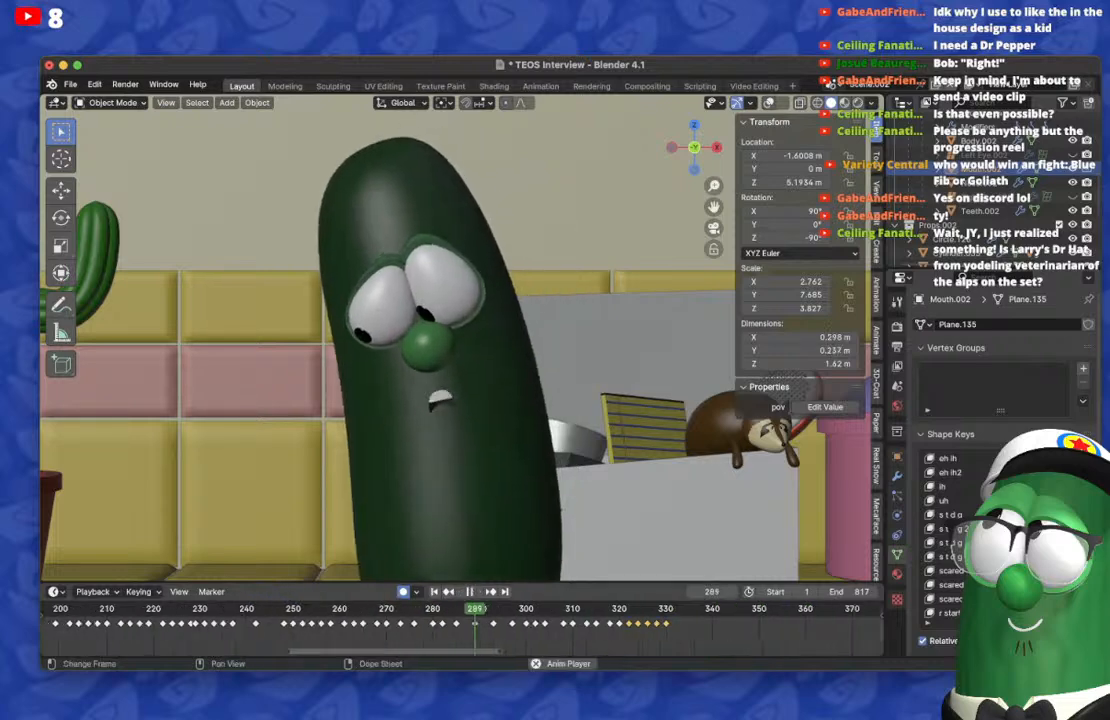
key(space)
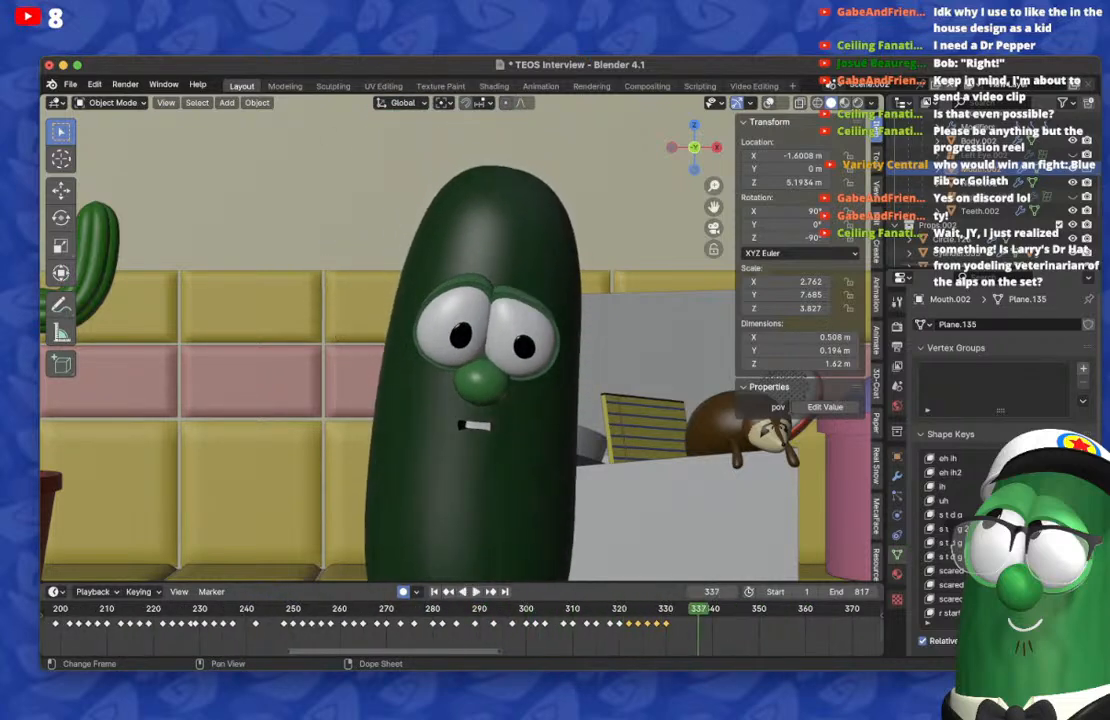
Step: On frame 338, replace the toothy mouth with a smaller blend that includes s t d g 2, and reset the added keys on frame 330
scroll(1030, 560, down, 5)
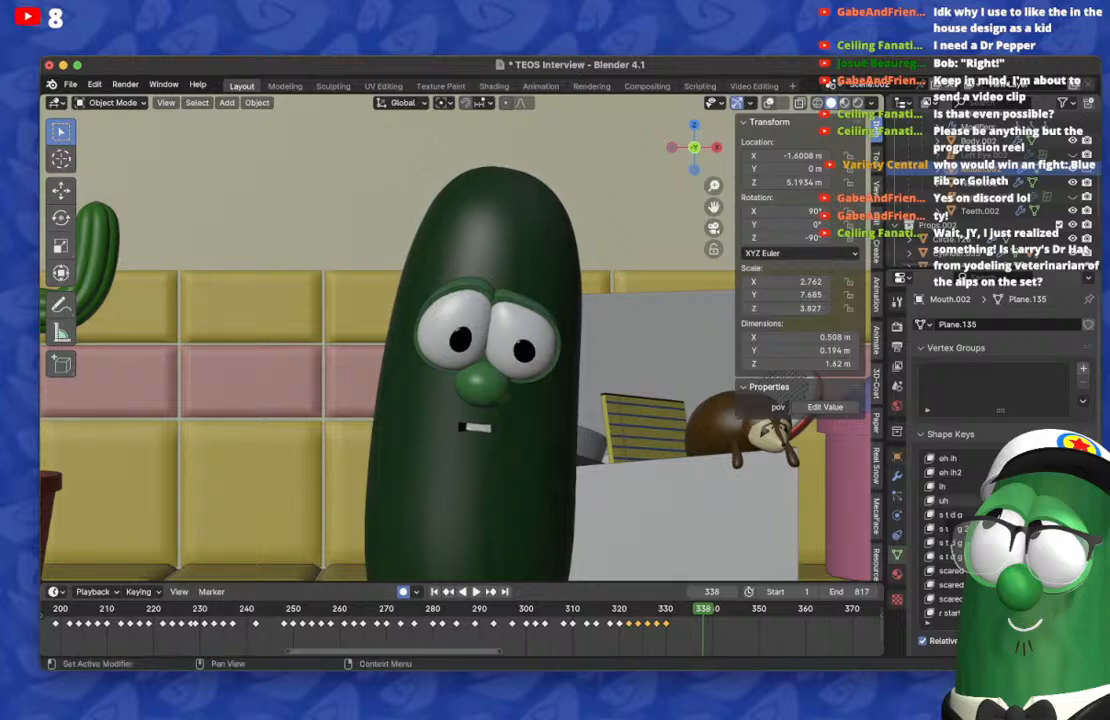
drag(1020, 613, 1050, 613)
scroll(1020, 560, up, 4)
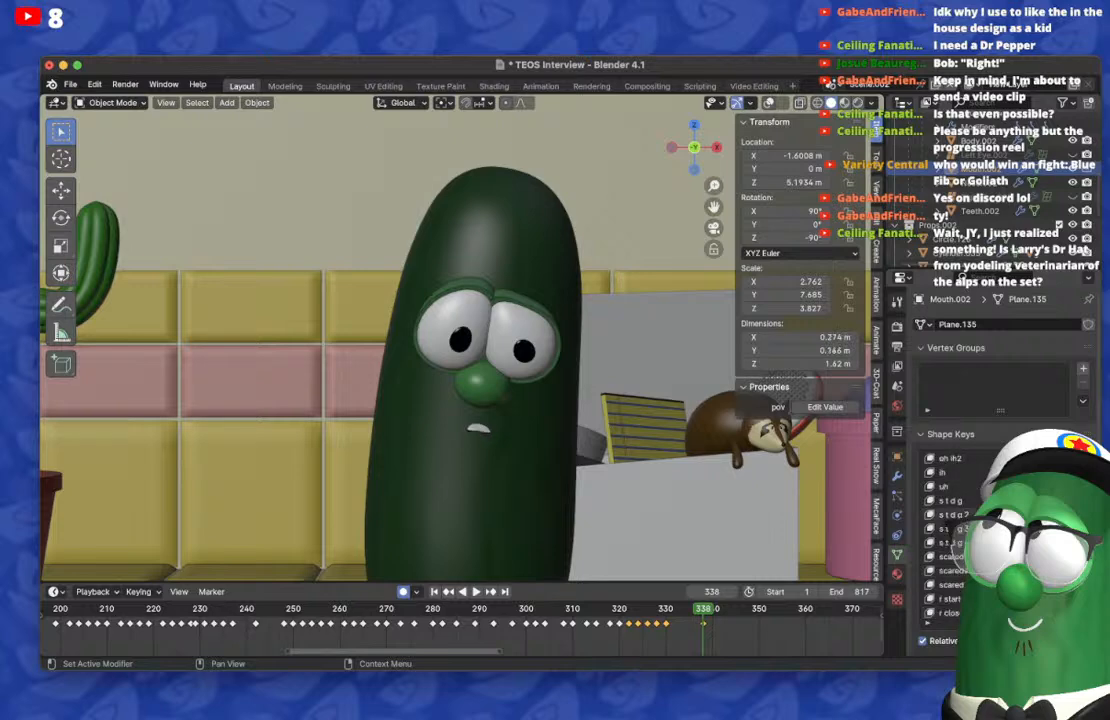
drag(1020, 514, 1060, 514)
key(Down)
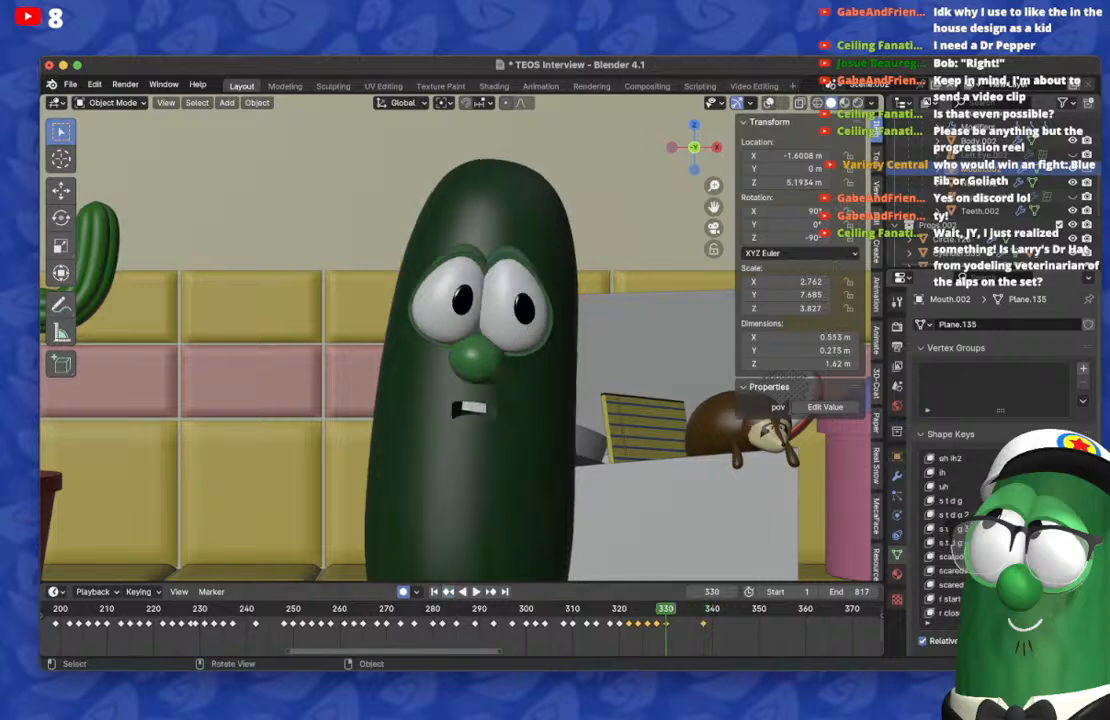
scroll(1000, 540, down, 1)
scroll(1000, 540, down, 2)
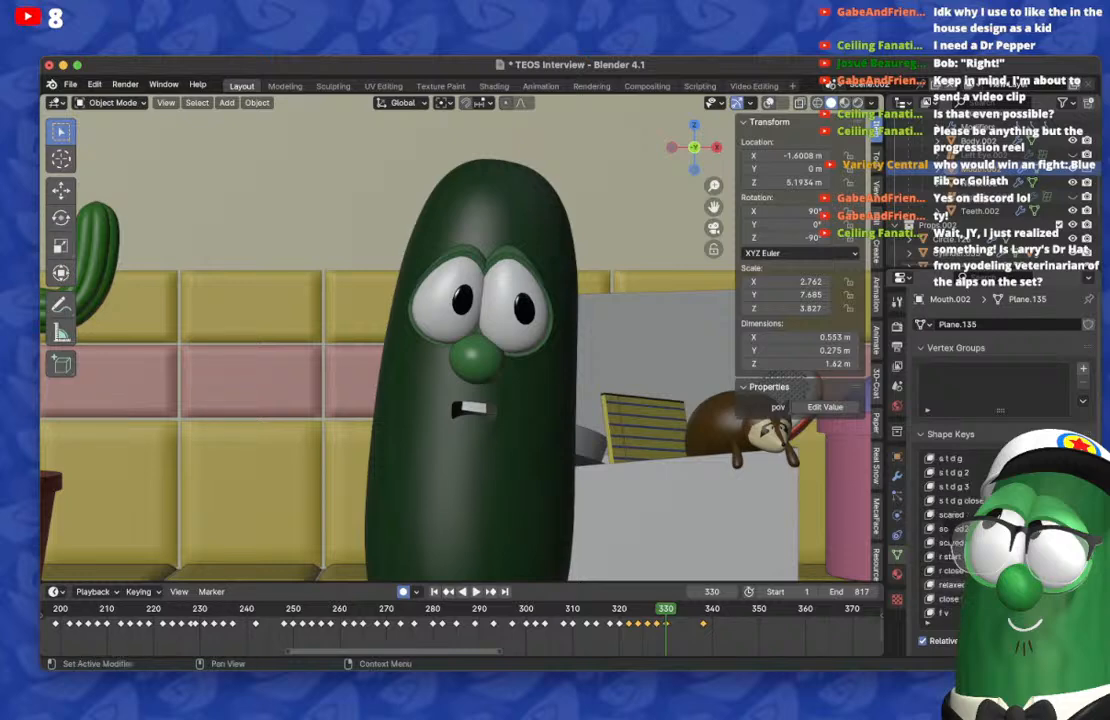
drag(1020, 599, 1055, 599)
key(Up)
Step: Play the lip-sync past frame 338 and replay it from around frame 322 to frame 343
key(Right)
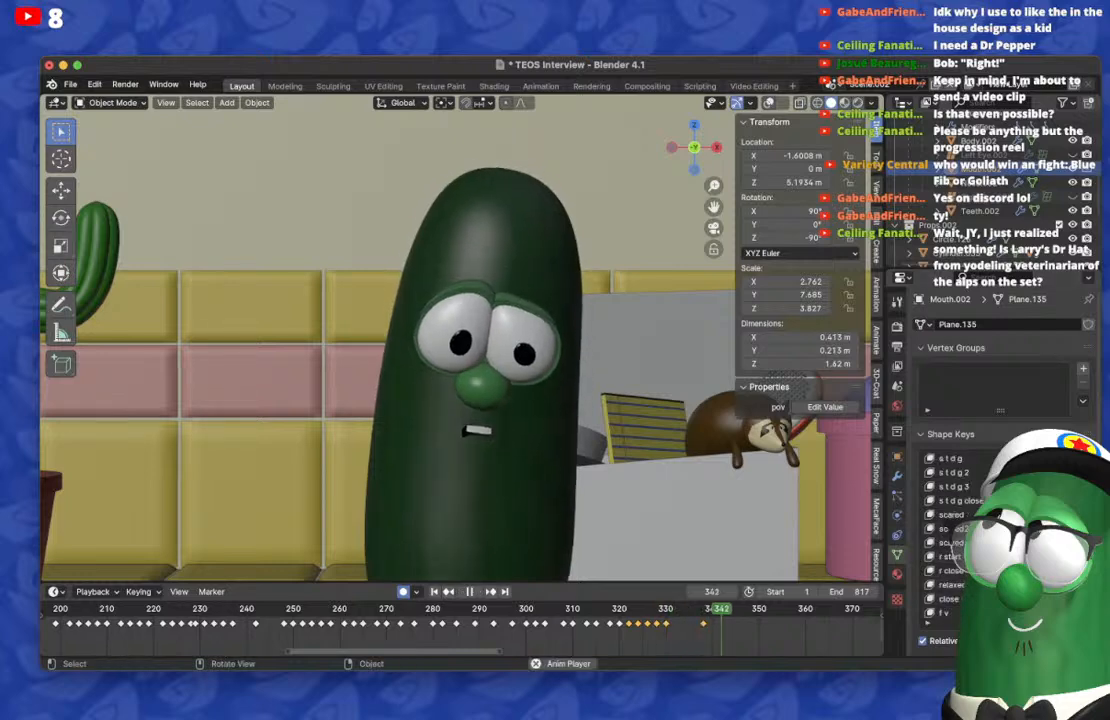
key(space)
click(629, 608)
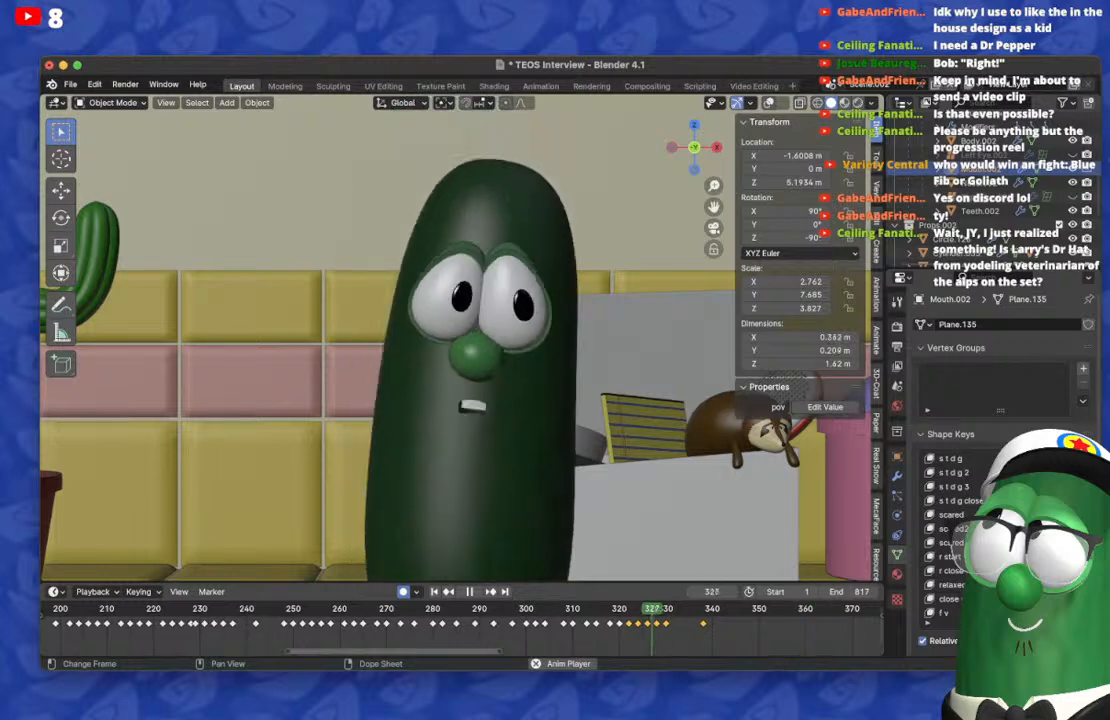
key(space)
key(Right)
key(Right)
key(Right)
key(Left)
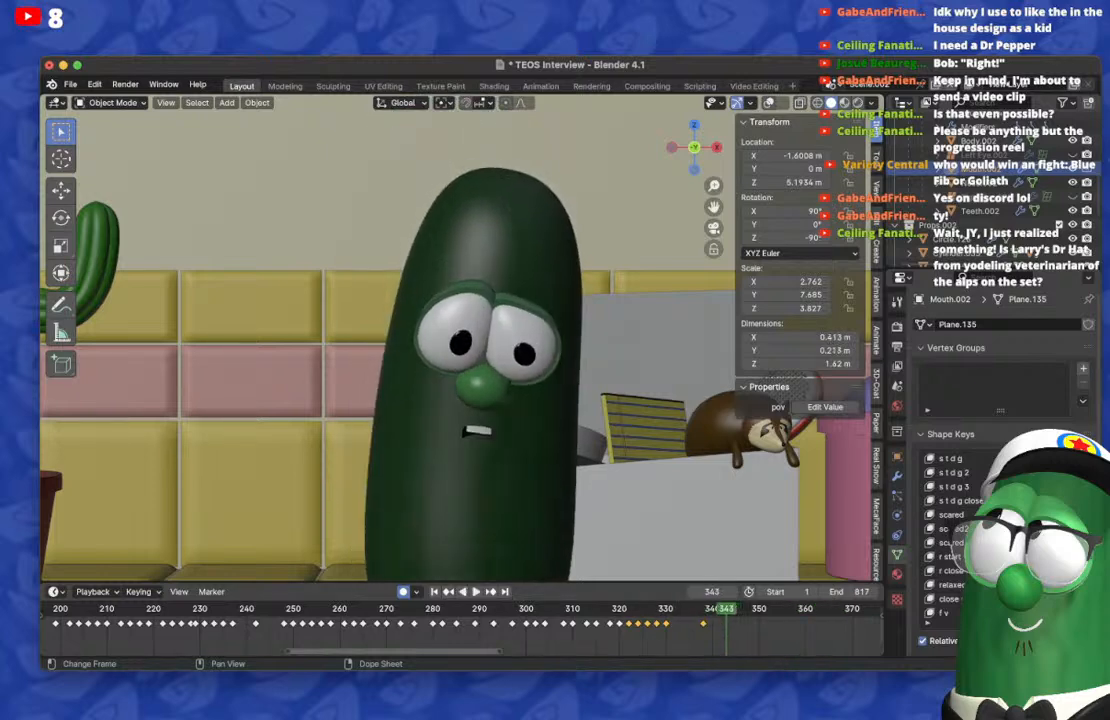
Step: Leave the camera view and orbit around the cucumber to examine the whole set on frame 343
key(super+Tab)
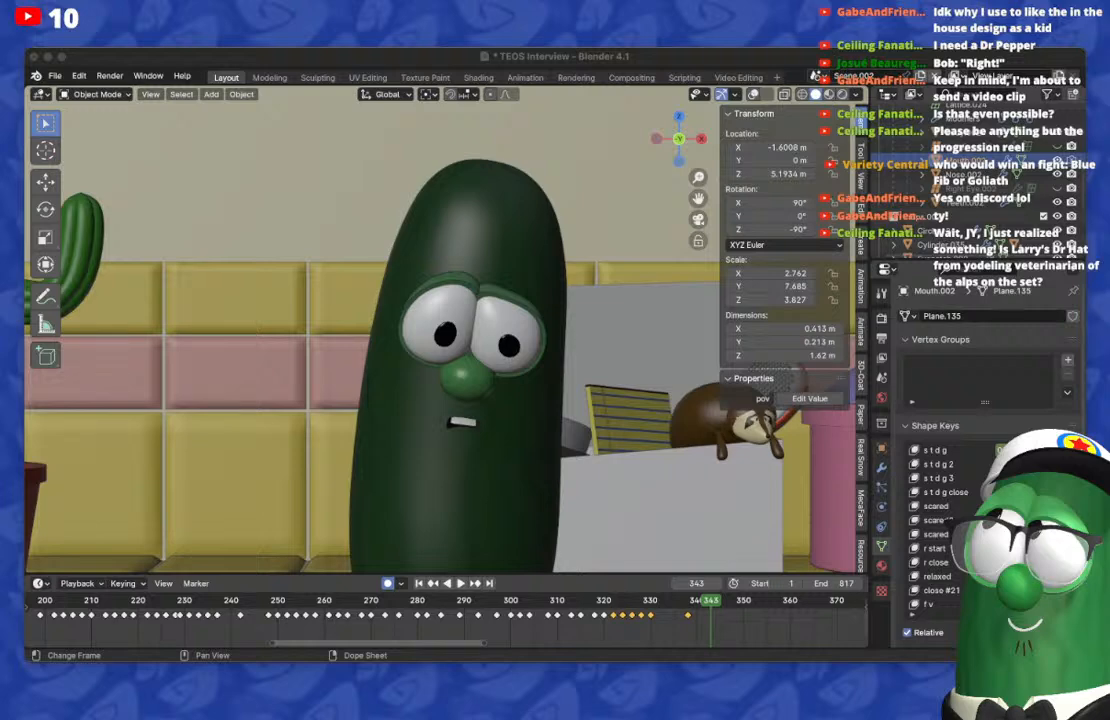
click(440, 330)
mouse_move(440, 330)
middle_down()
mouse_move(400, 365)
mouse_move(585, 388)
mouse_move(450, 335)
middle_up()
scroll(400, 365, down, 2)
scroll(585, 388, up, 2)
scroll(450, 335, up, 2)
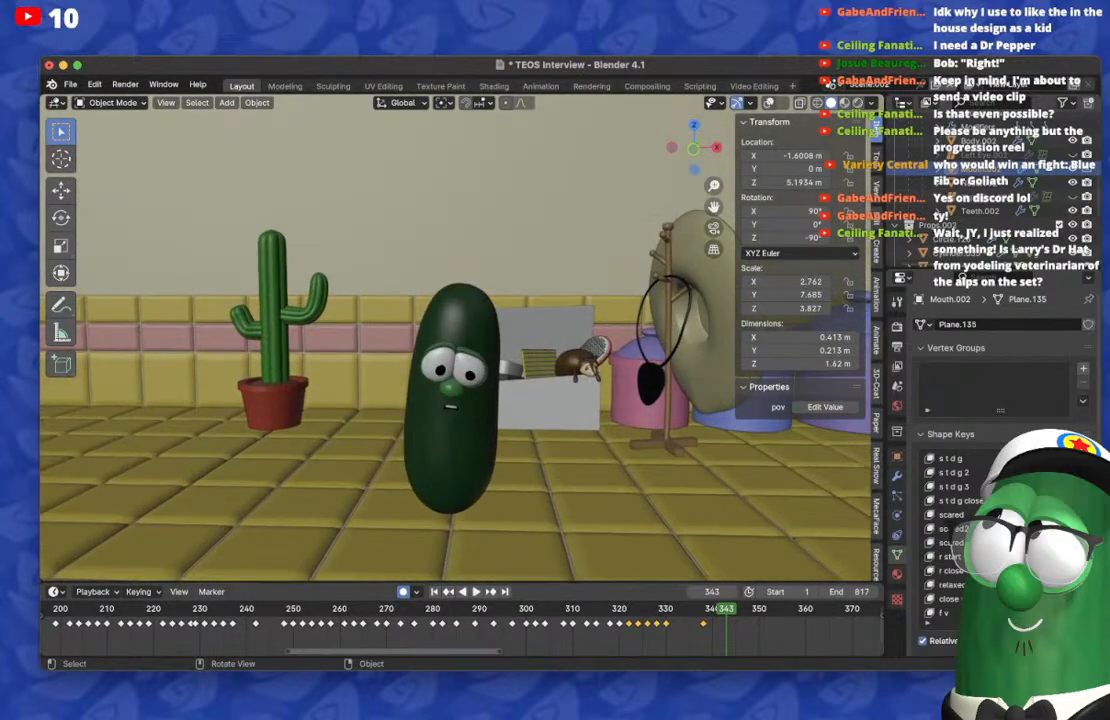
middle_drag(450, 335, 465, 358)
scroll(442, 338, up, 3)
scroll(442, 338, down, 5)
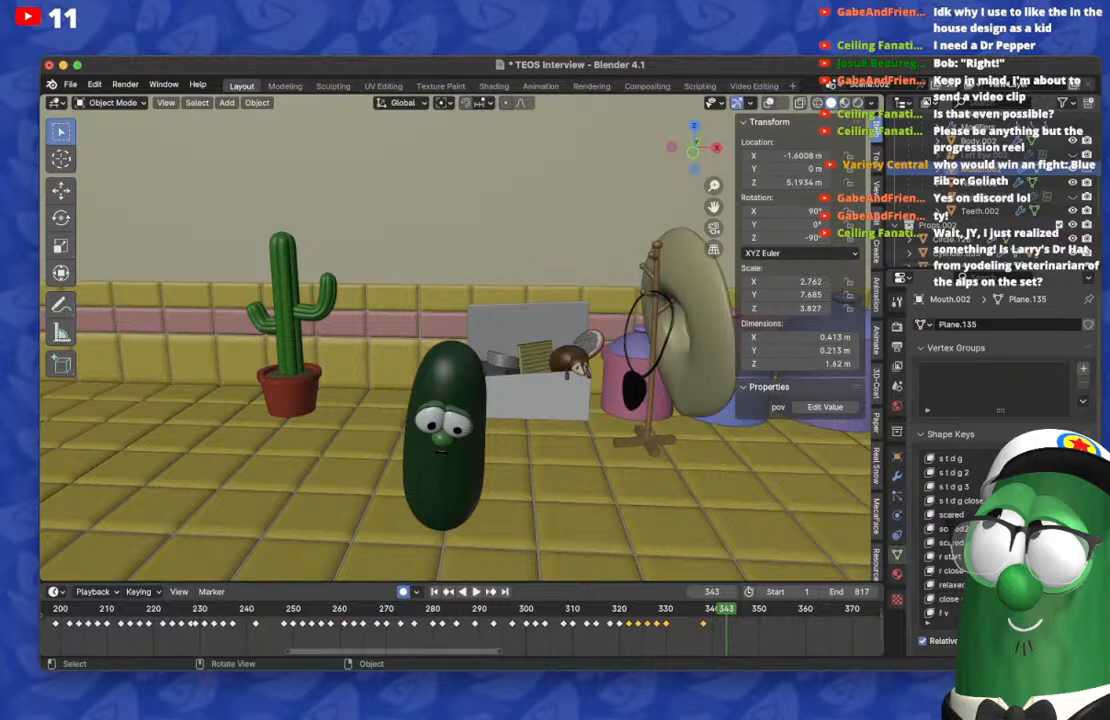
Step: Return to the camera view and reselect Mouth.002, showing the viewport overlays only while picking it
click(617, 196)
key(KP_0)
scroll(455, 345, down, 6)
mouse_move(455, 345)
middle_down()
mouse_move(463, 351)
mouse_move(445, 338)
middle_up()
key(KP_0)
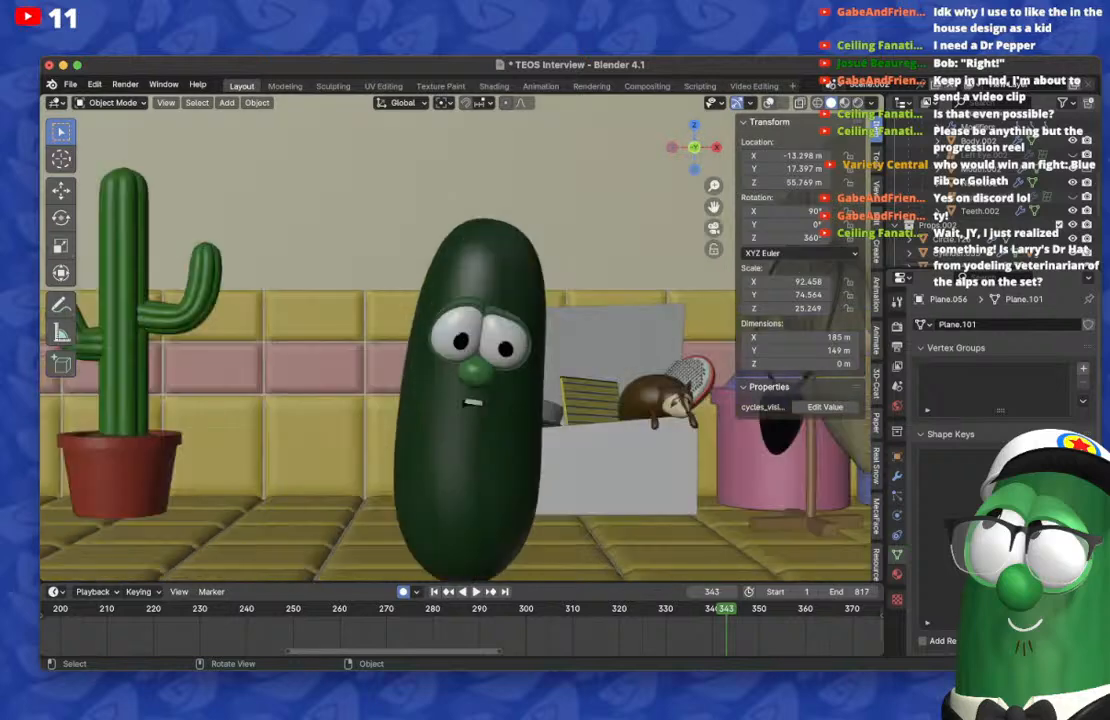
key(alt+shift+z)
scroll(456, 339, up, 3)
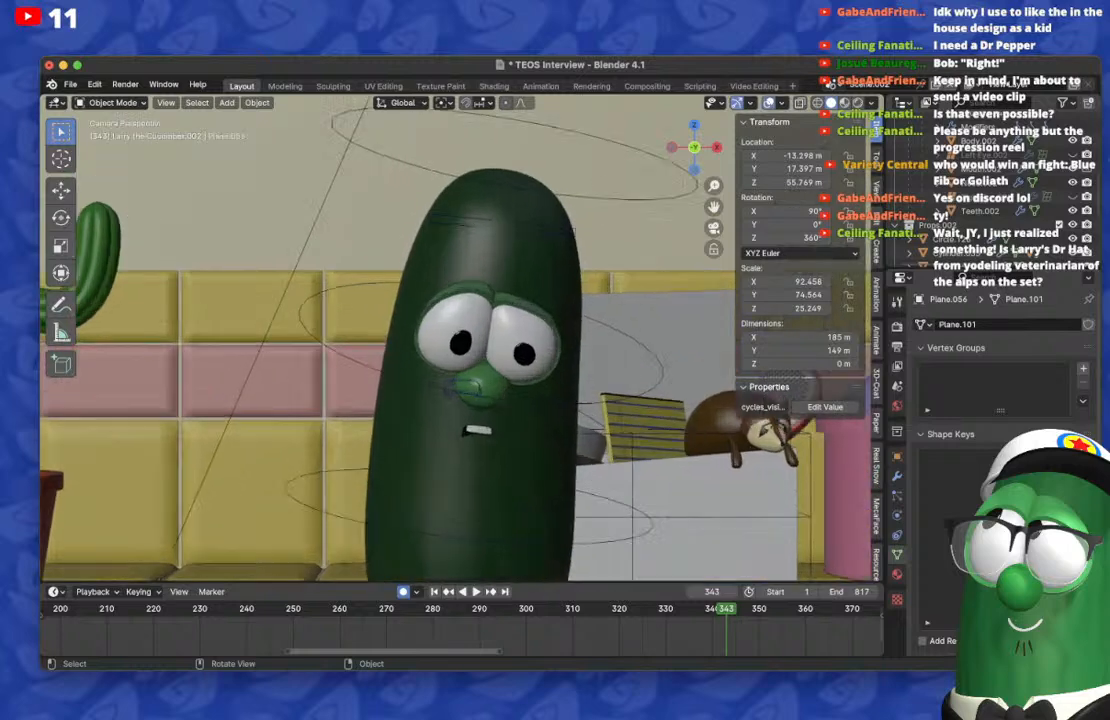
click(462, 389)
click(462, 389)
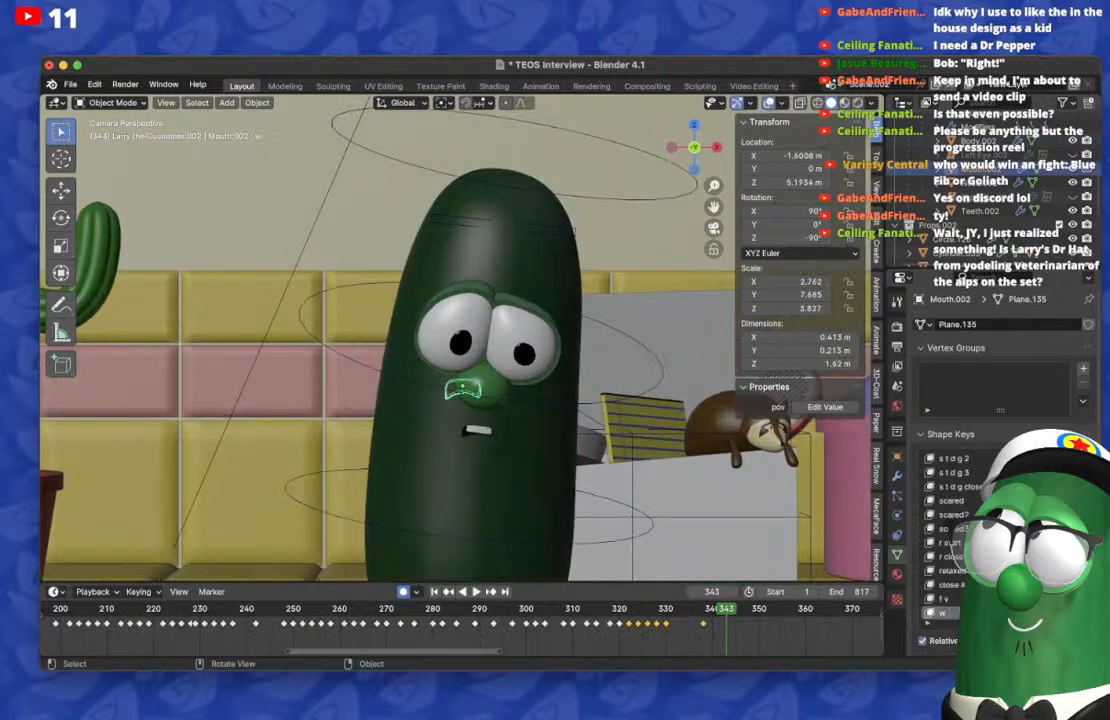
key(alt+shift+z)
Step: Step back from frame 343 to 332 and forward to 342, examining the mouth shapes close up
key(Left)
key(Left)
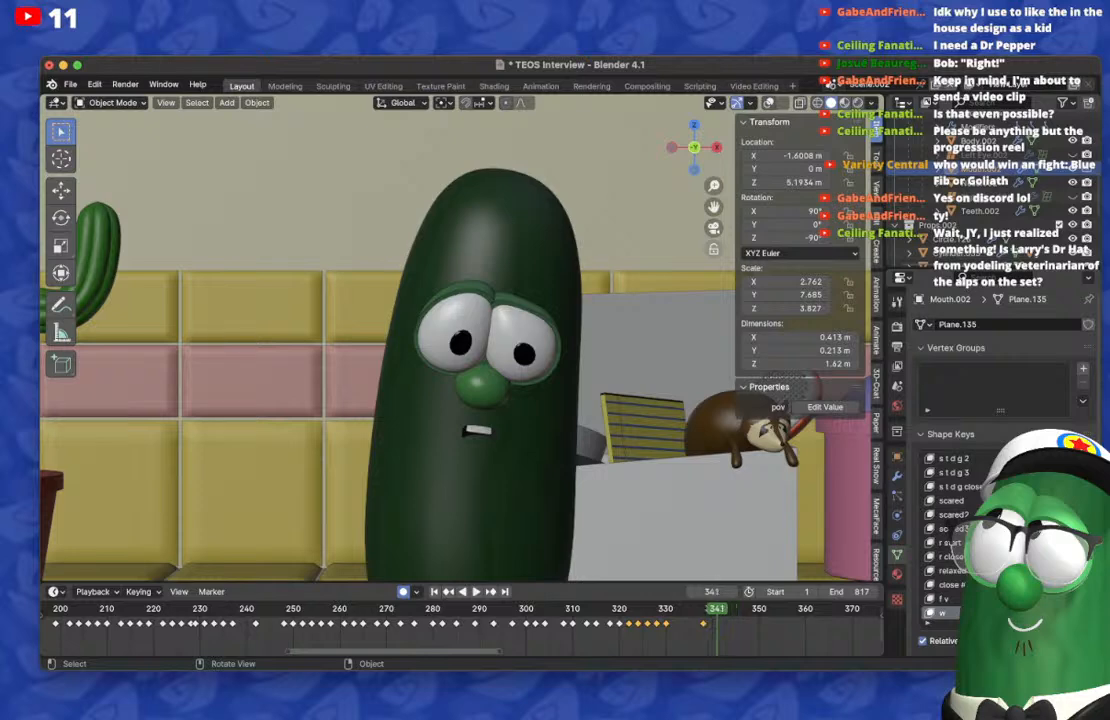
key(Left)
key(Left)
key(Left)
key(Left)
key(Left)
key(Left)
key(Left)
key(Left)
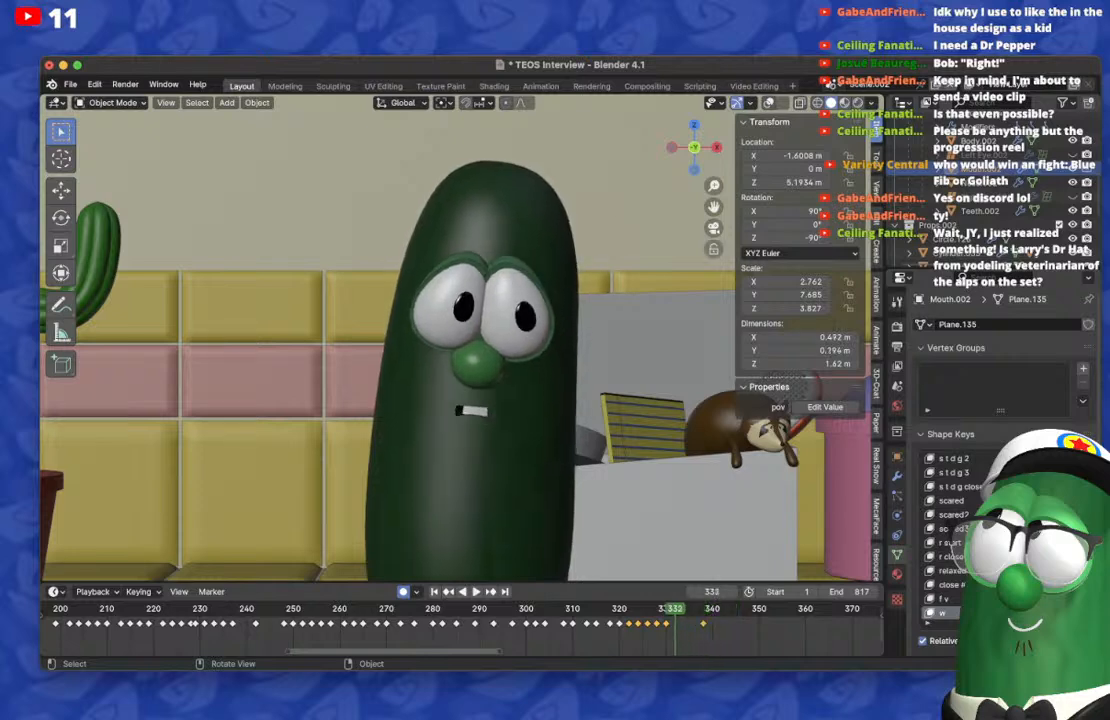
key(Right)
key(Right)
key(Right)
key(Right)
key(Right)
key(Right)
key(Right)
key(Right)
key(Right)
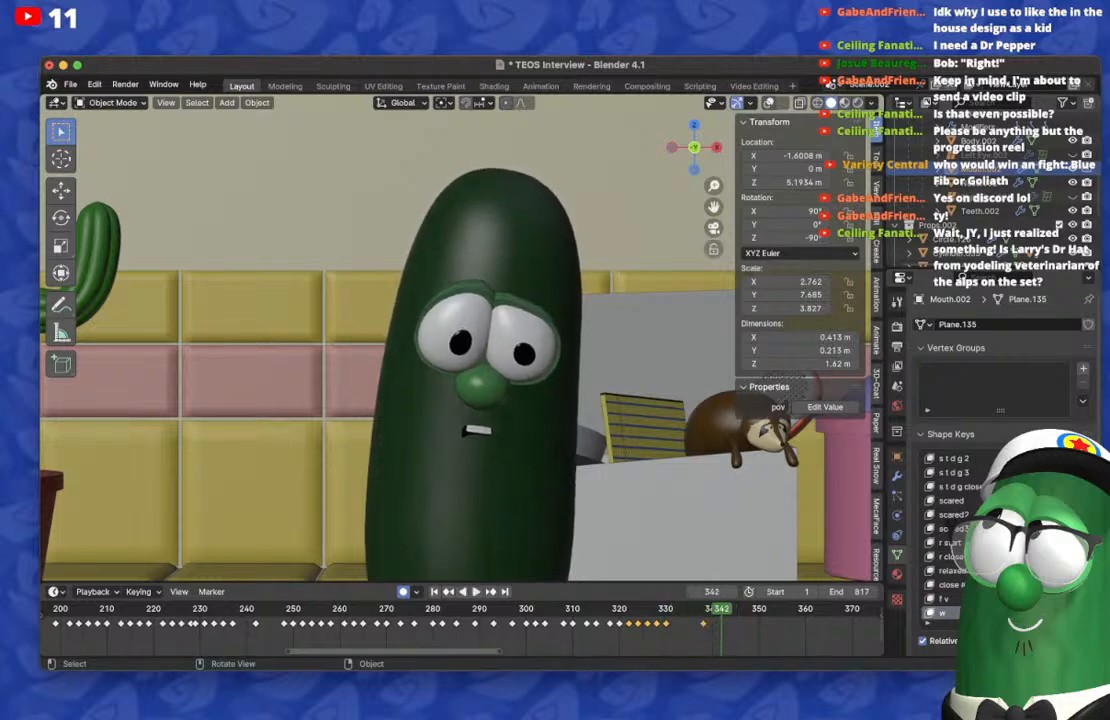
scroll(456, 340, up, 3)
shift+middle_drag(456, 340, 449, 326)
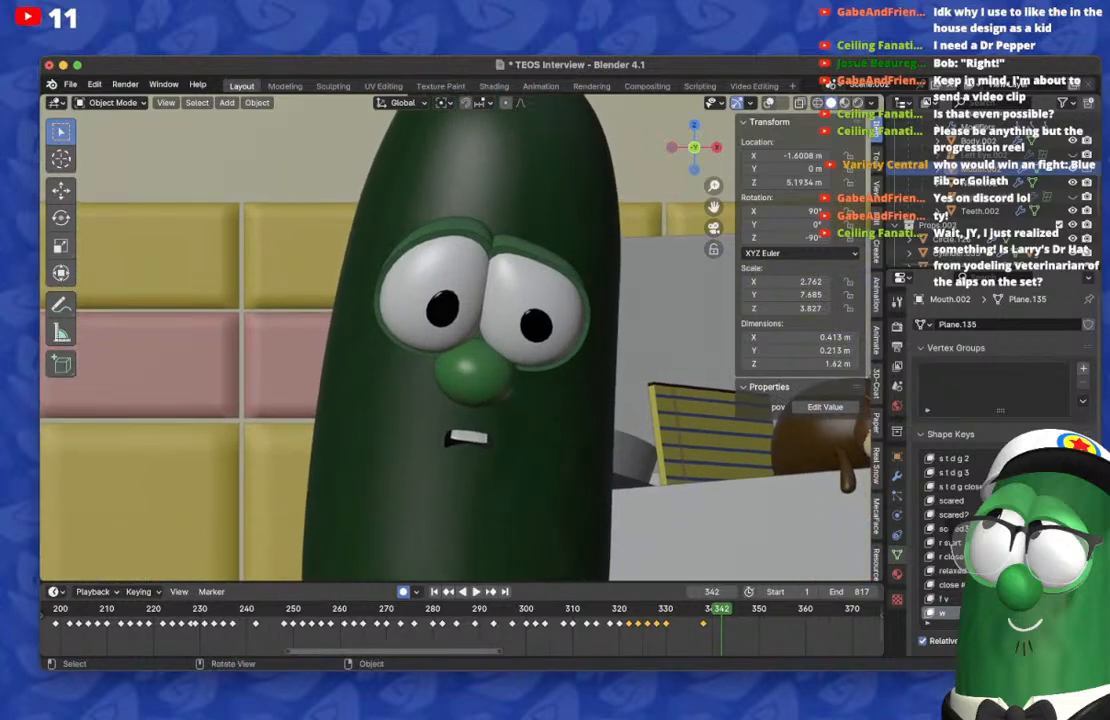
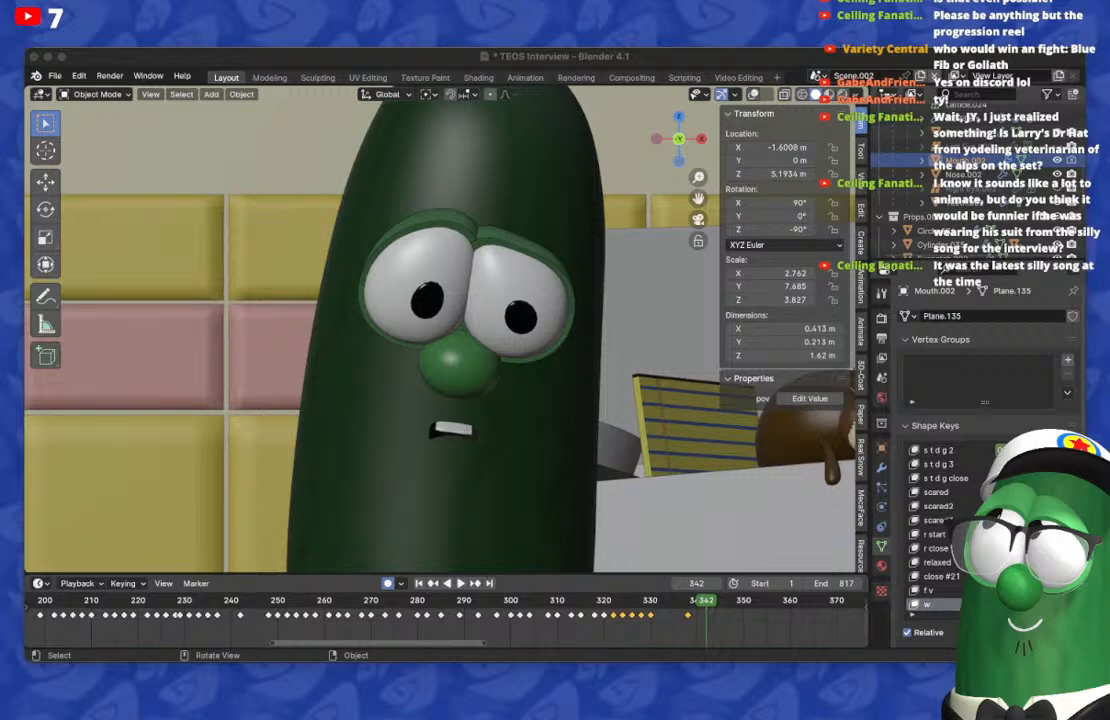
Step: Step between frames 338 and 342 to examine the cucumber's mouth in the wider camera framing
scroll(446, 330, down, 5)
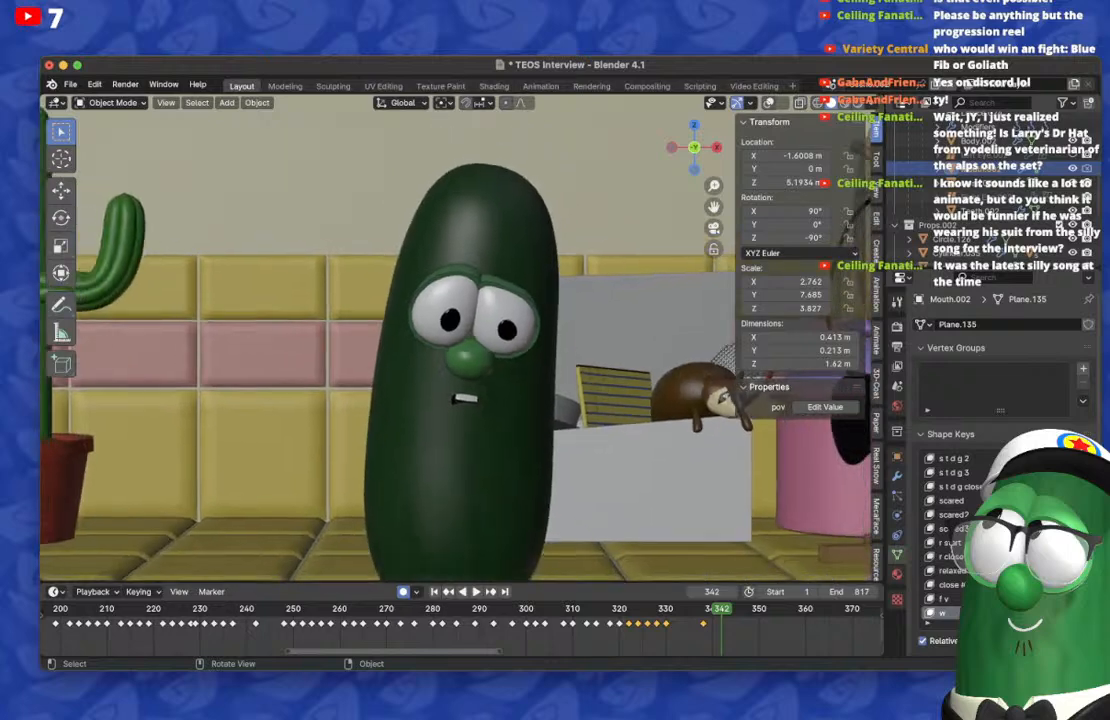
scroll(446, 330, down, 3)
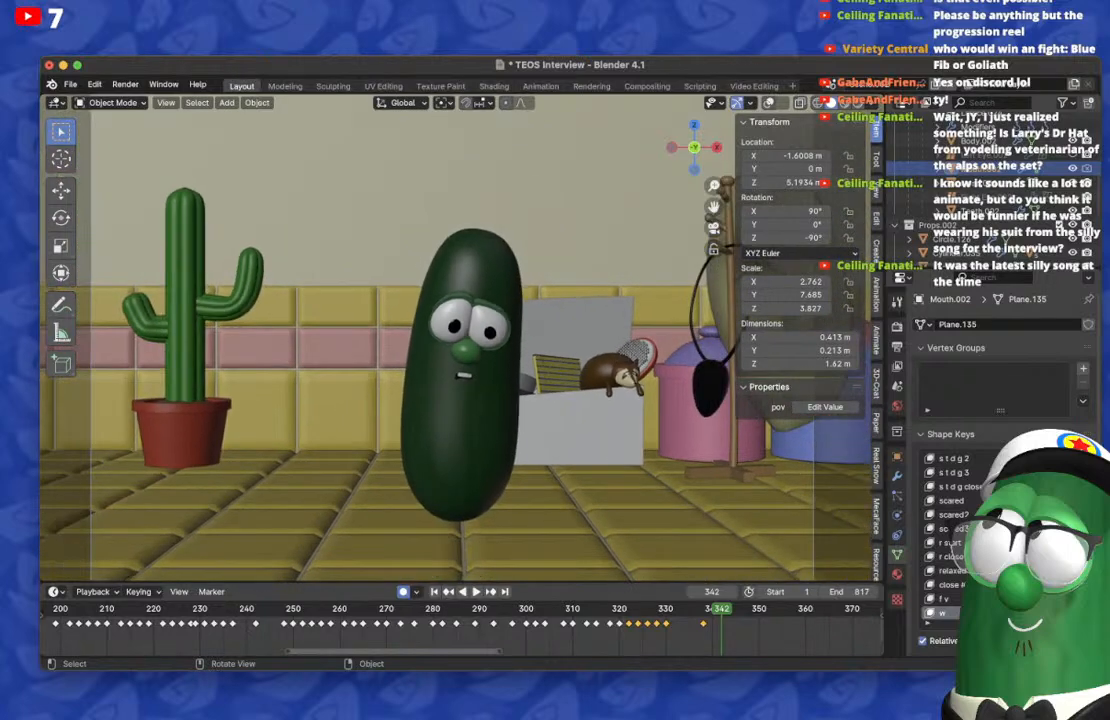
scroll(446, 330, up, 1)
scroll(446, 330, up, 2)
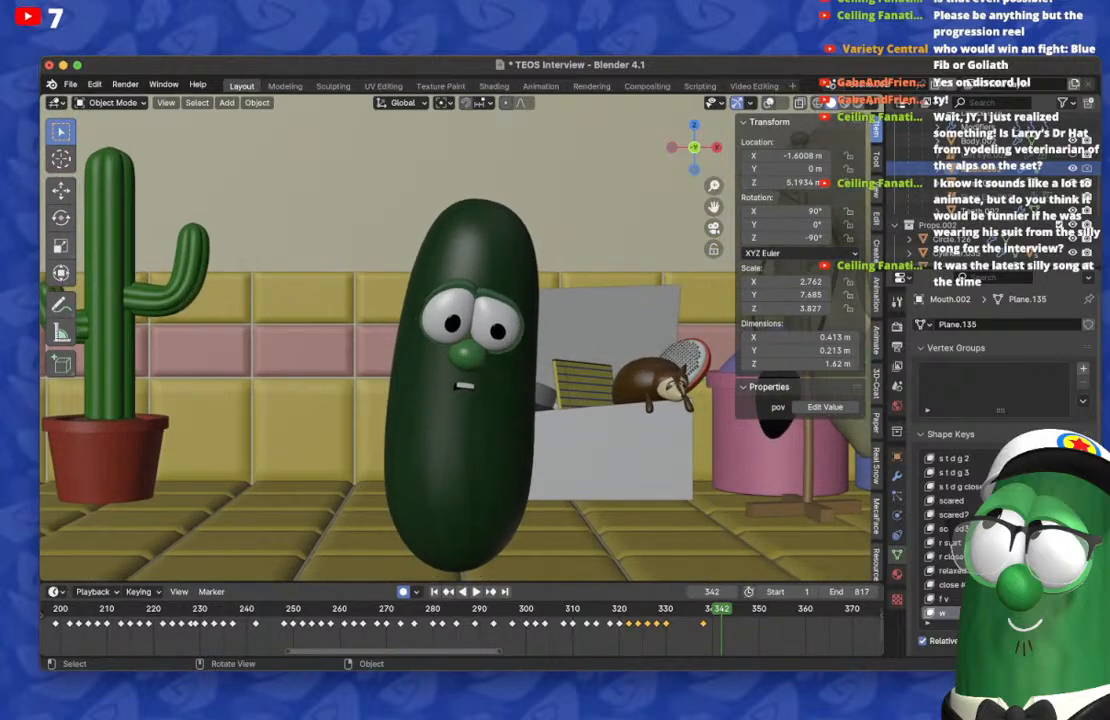
key(Left)
key(Left)
key(Left)
key(Left)
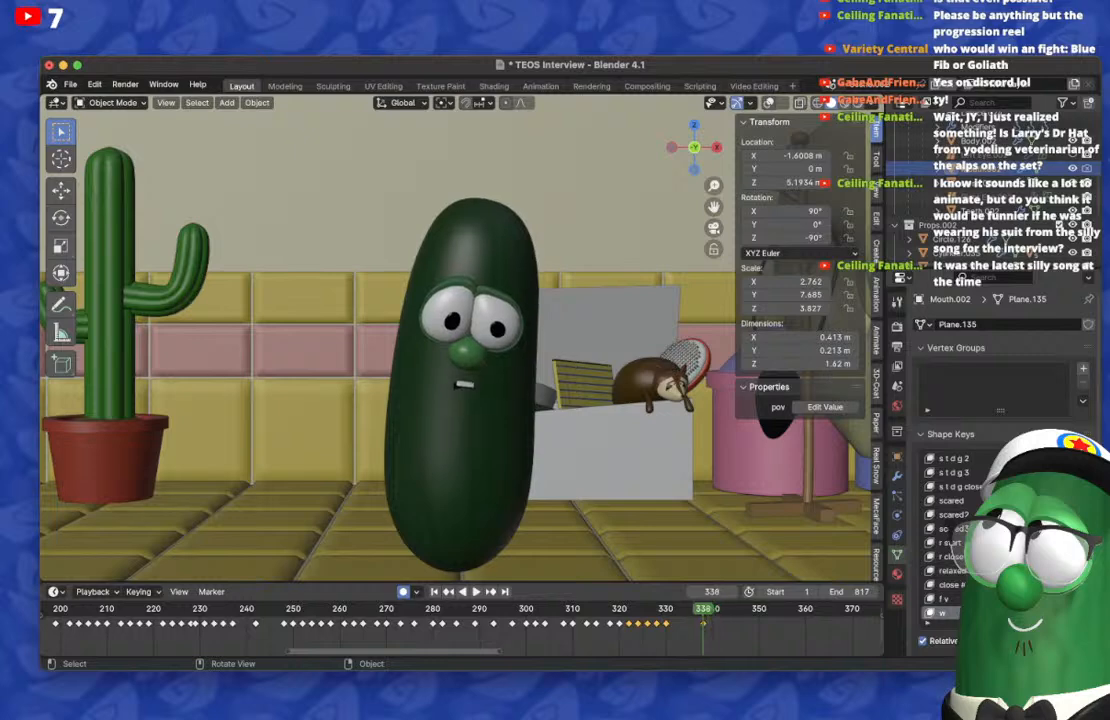
key(Right)
key(Right)
key(Right)
key(Right)
key(Right)
key(Right)
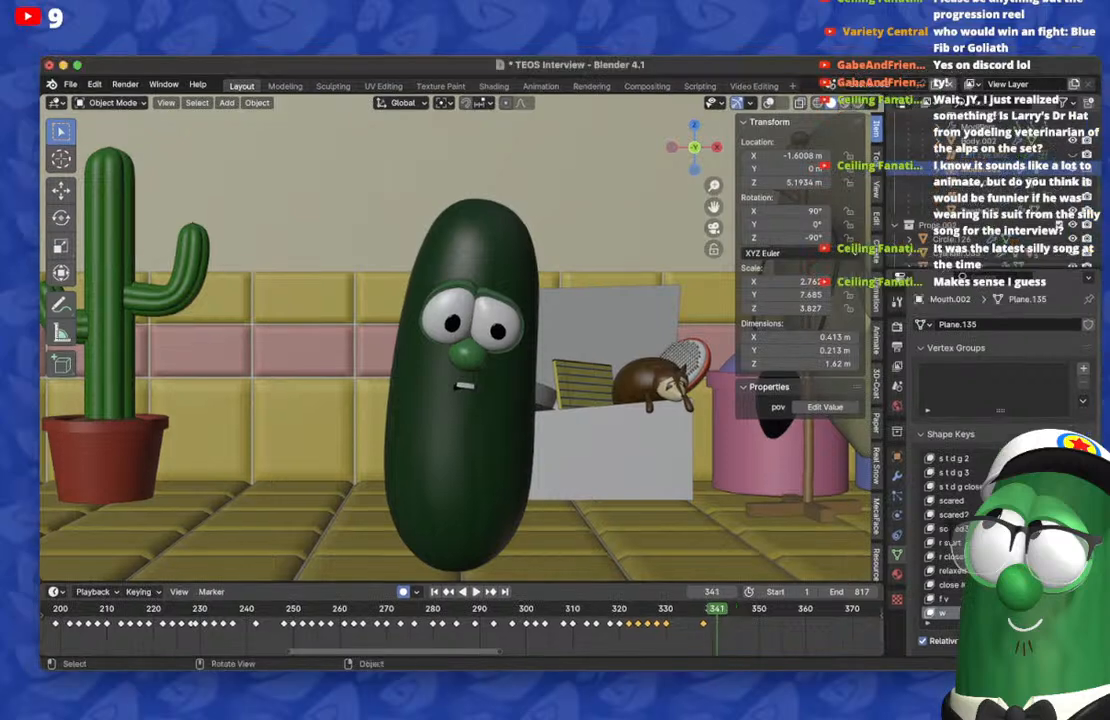
Step: Step back and forth through the frames up to 351 to examine the mouth against the head movement
key(Left)
key(Left)
key(Left)
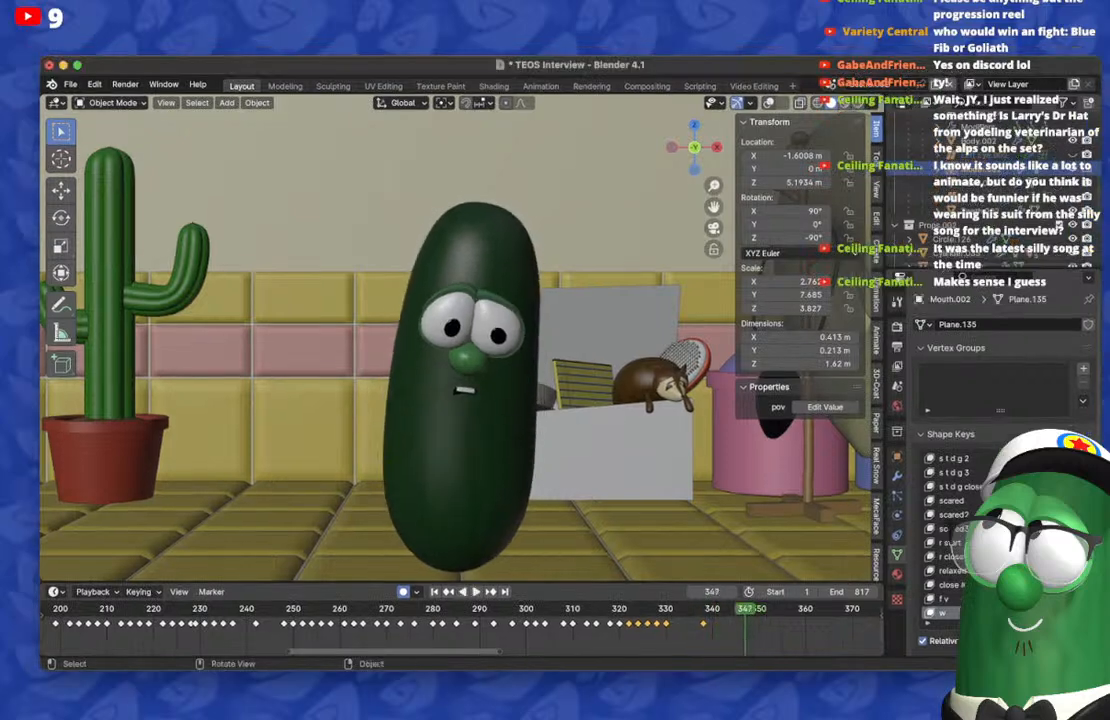
key(Right)
key(Right)
key(Right)
key(Left)
key(Left)
key(Right)
key(Right)
key(Right)
key(Right)
key(Right)
key(Right)
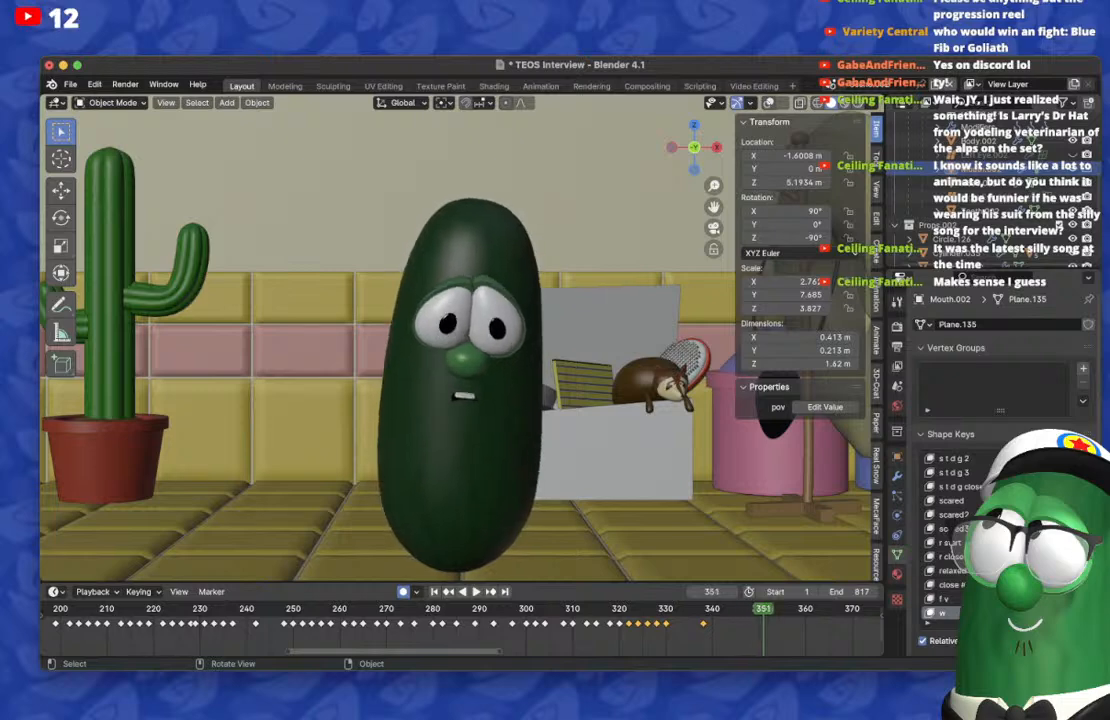
Step: Duplicate Mouth.002's keyframe from frame 338 to frame 342
key(Left)
key(Left)
key(Left)
key(Left)
key(Left)
key(Left)
key(Left)
key(Left)
key(Left)
key(Left)
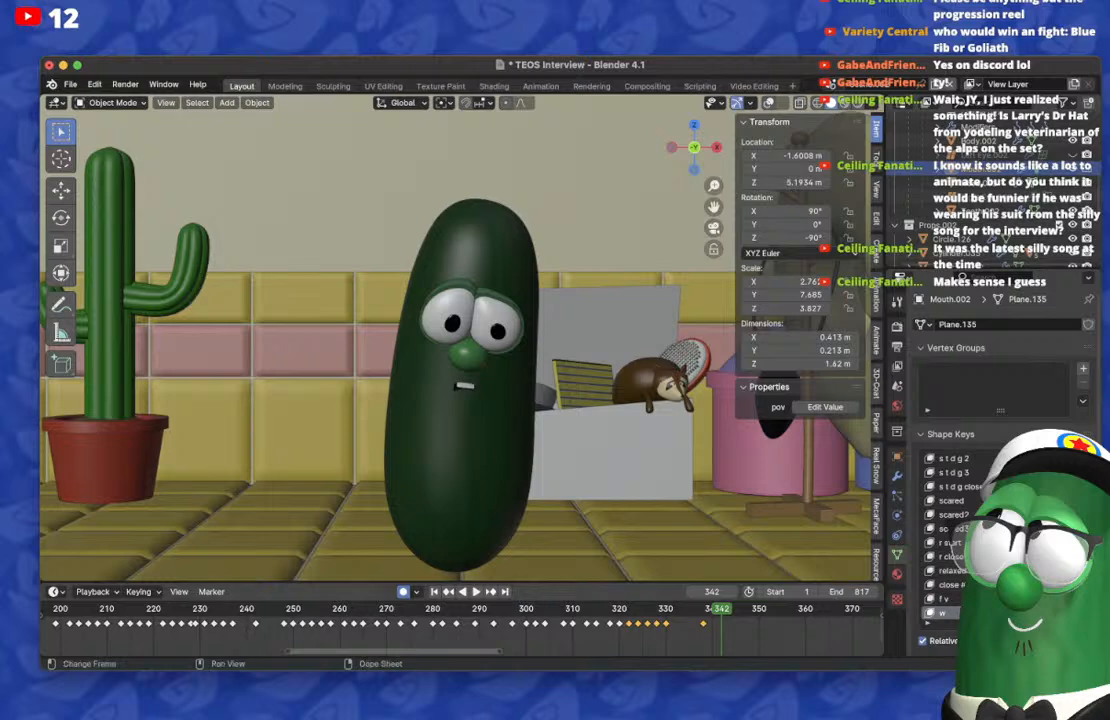
key(shift+d)
click(722, 624)
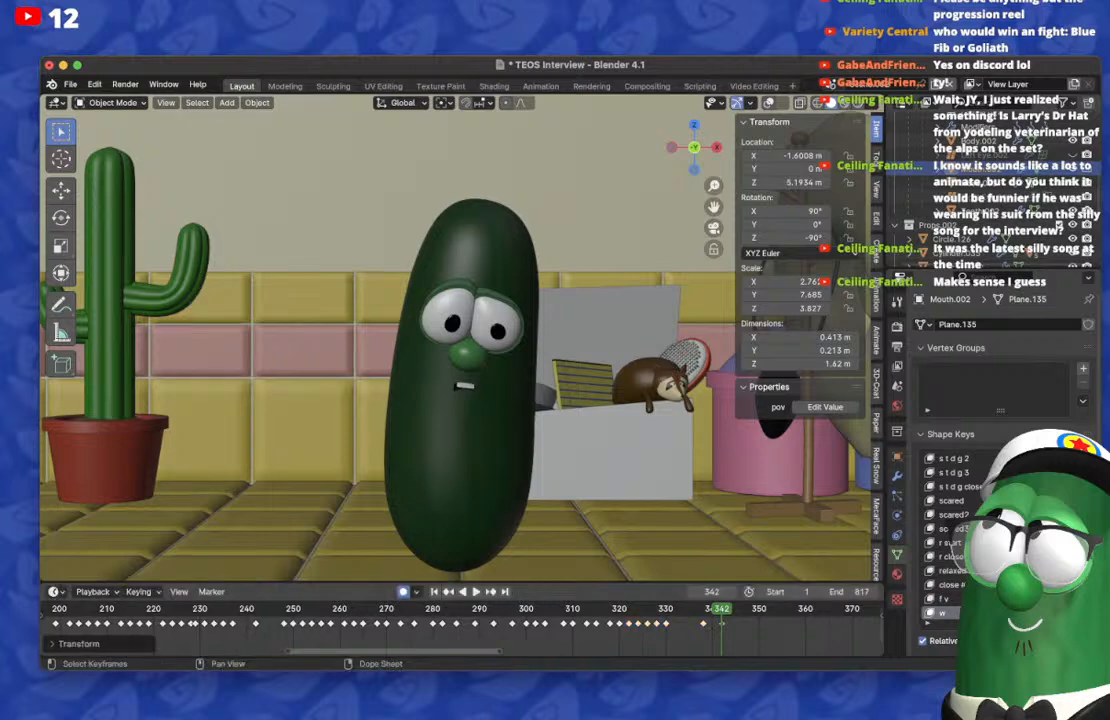
Step: Turn on the viewport overlays and unhide the cucumber's deformation lattice, Lattice.006
click(768, 103)
scroll(1072, 190, up, 4)
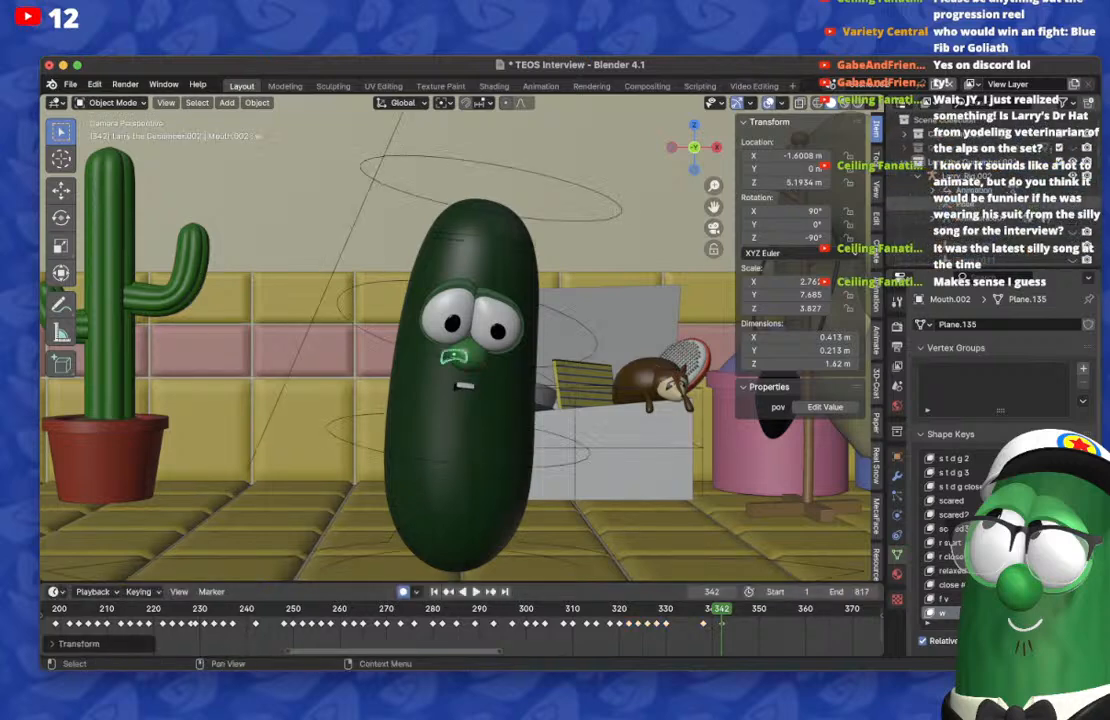
click(1073, 191)
Step: Play the early part of the animation to frame 59 and step back to frame 44 to examine the mouth
scroll(462, 624, down, 15)
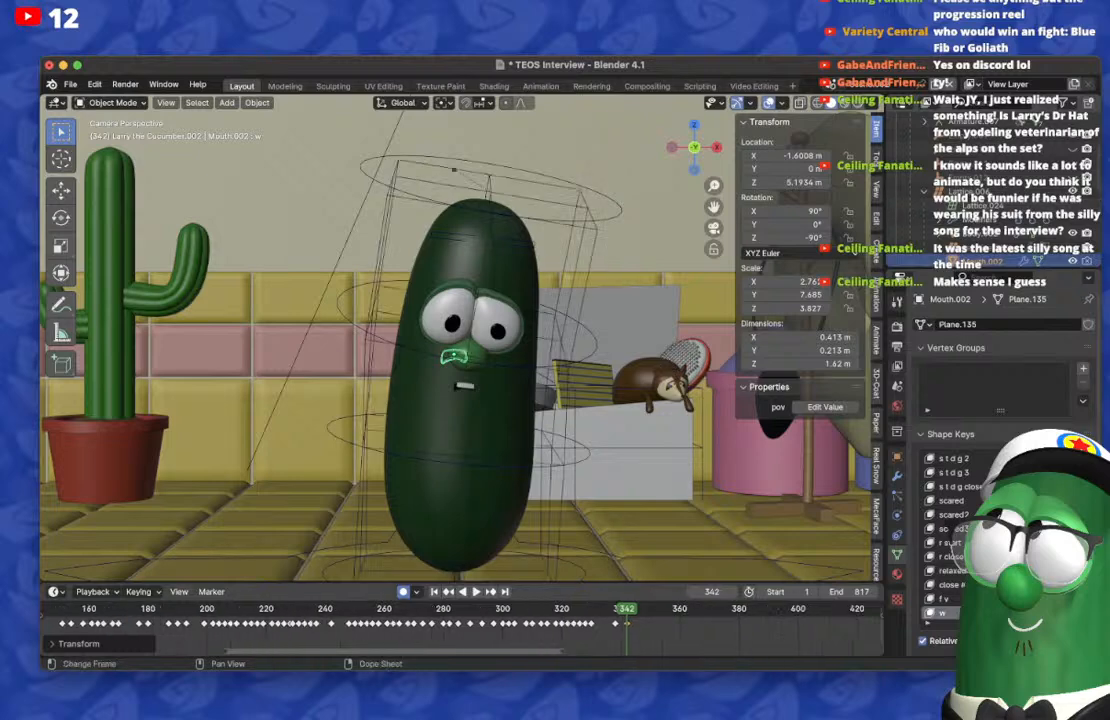
scroll(462, 624, left, 5)
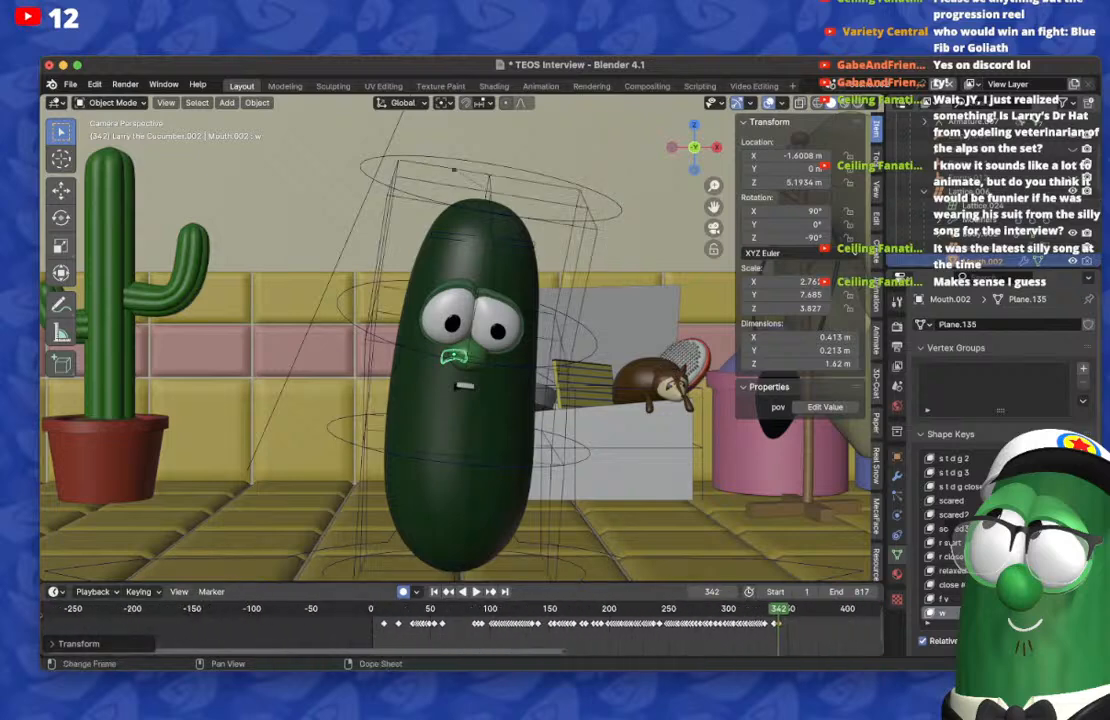
click(404, 609)
key(space)
key(space)
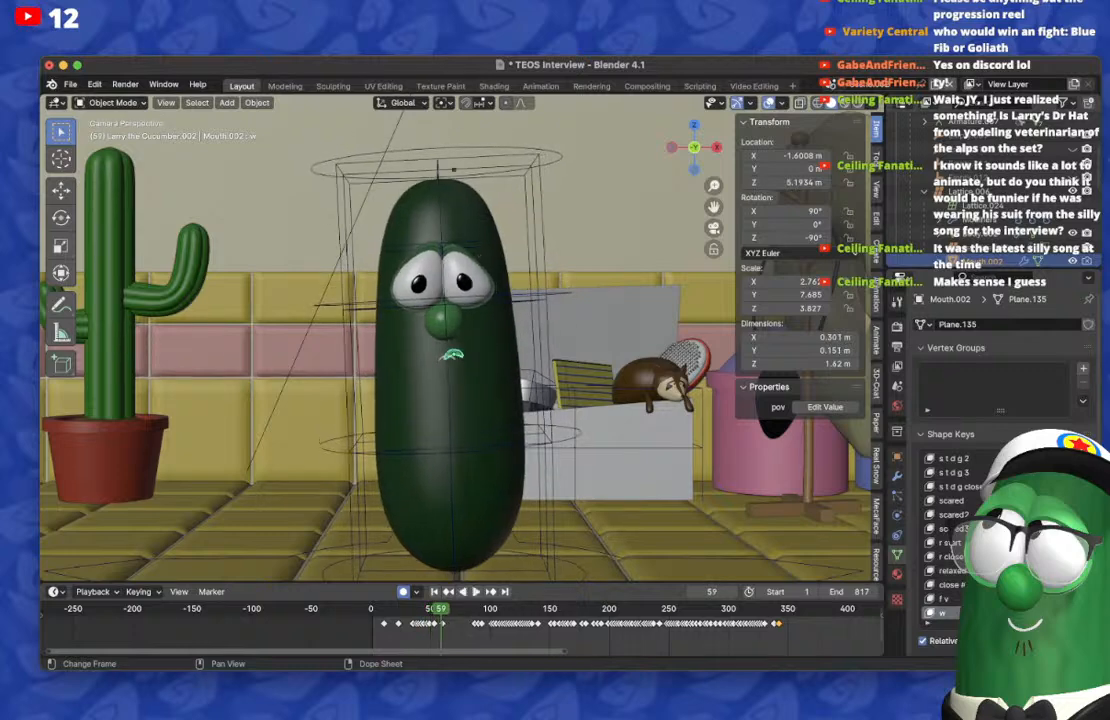
key(Left)
key(Left)
key(Left)
key(Left)
key(Left)
key(Left)
key(Left)
key(Left)
key(Left)
key(Left)
key(Left)
key(Left)
key(Left)
key(Left)
key(Left)
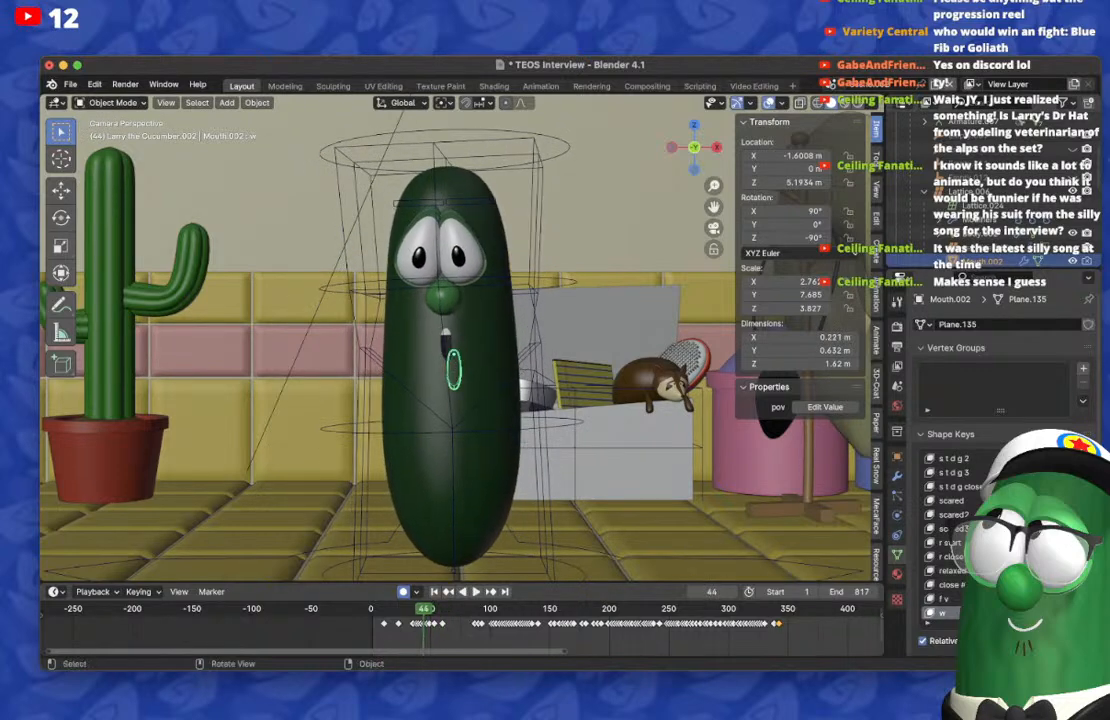
Step: Select Lattice.006 around the cucumber and hide it
click(447, 347)
click(447, 347)
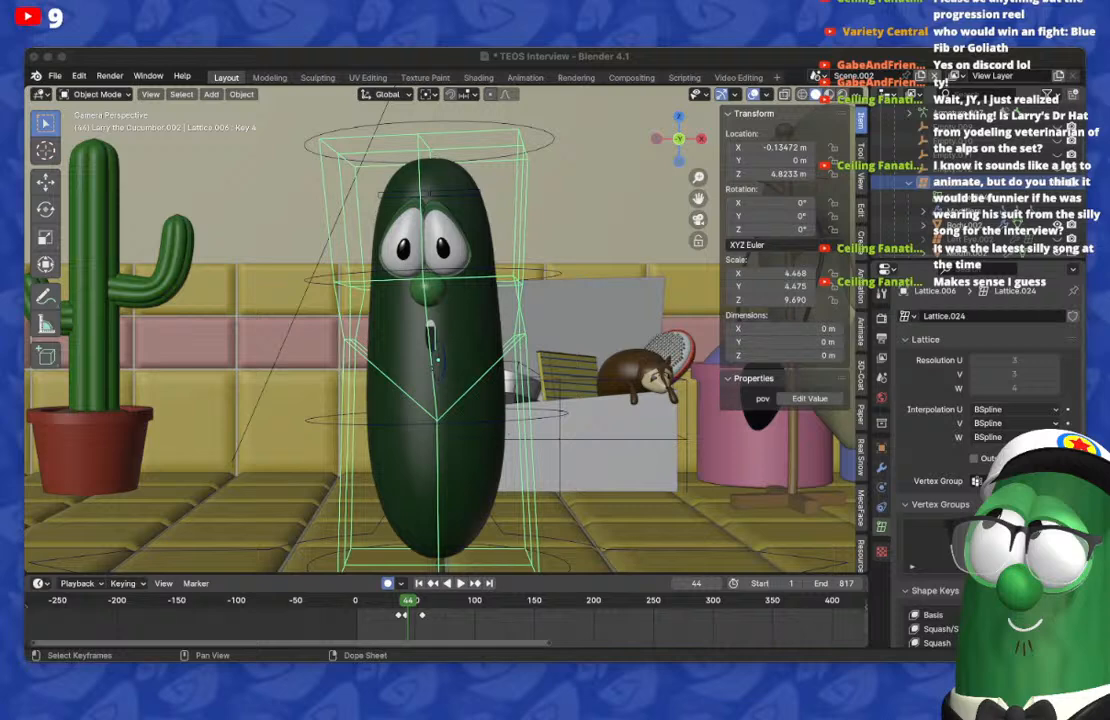
key(h)
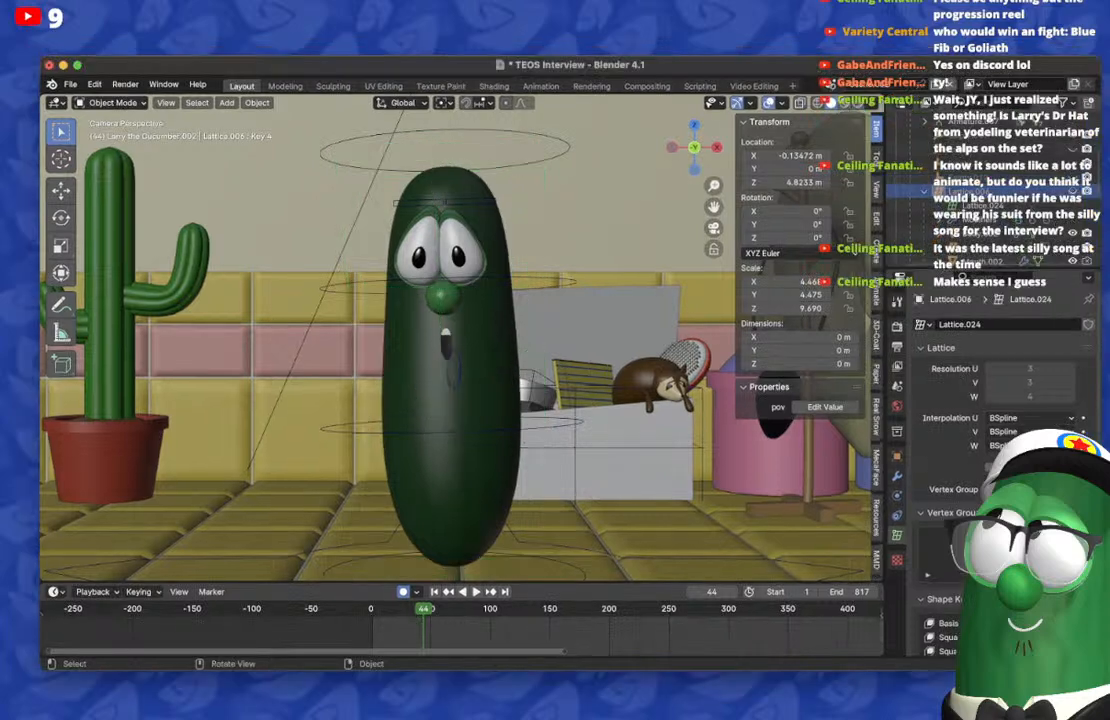
Step: Replay and step through frames 41 to 69 to examine the cucumber's mouth and body movement
key(space)
key(space)
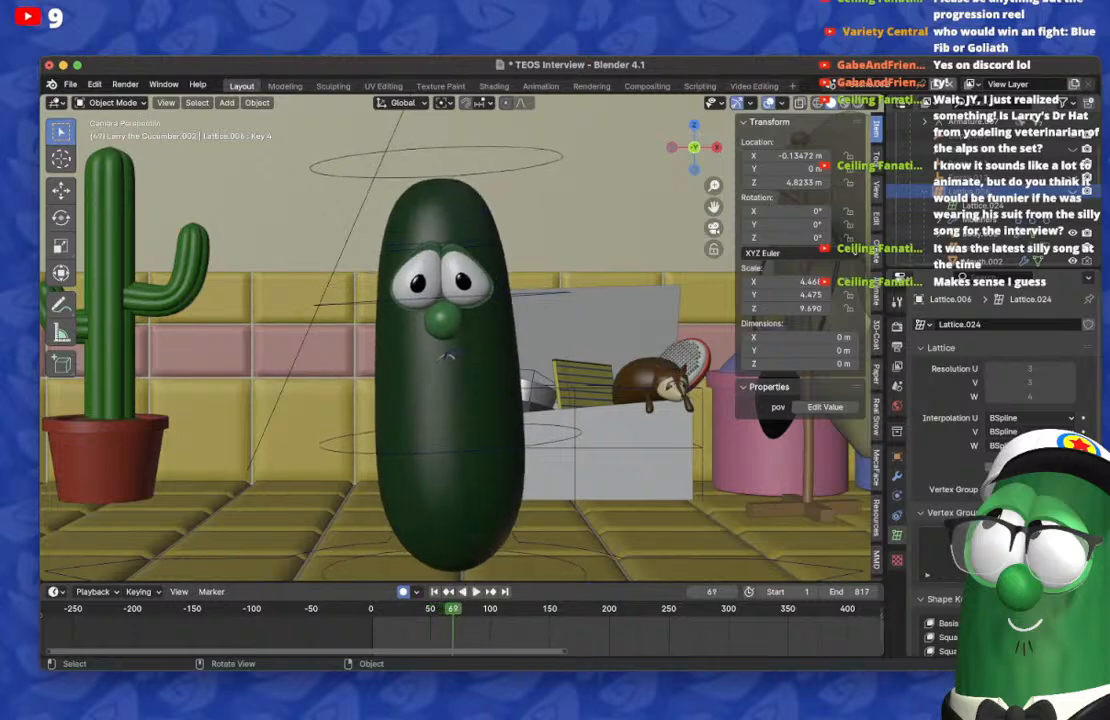
click(408, 609)
key(space)
key(space)
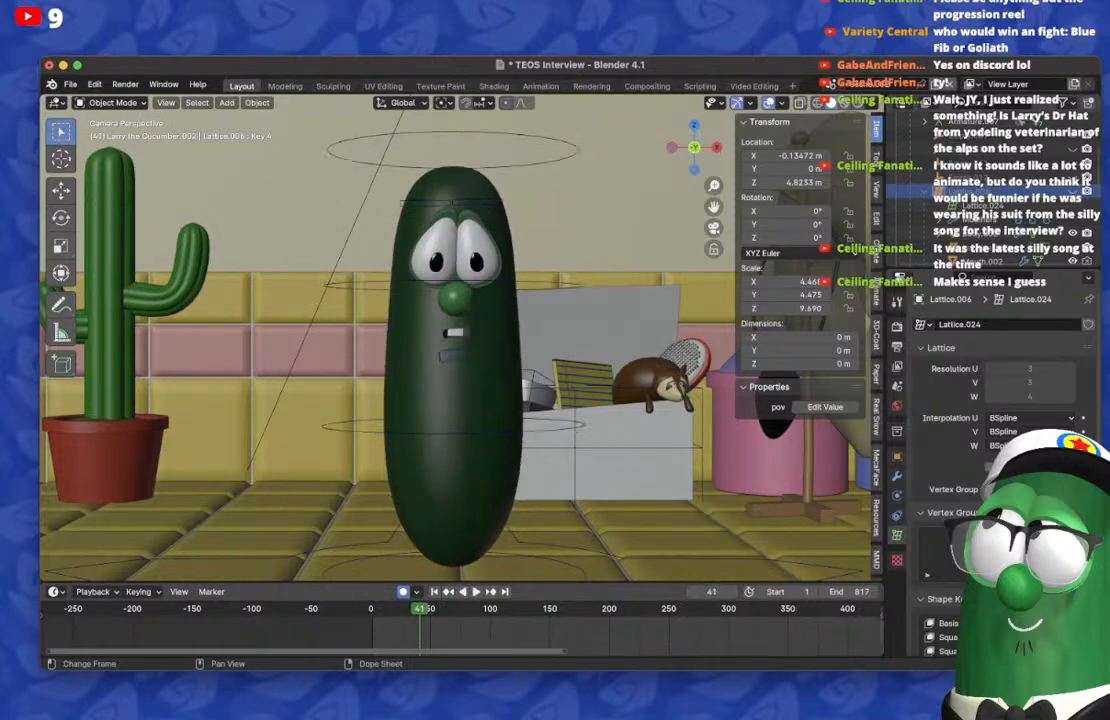
key(Left)
key(Left)
key(Right)
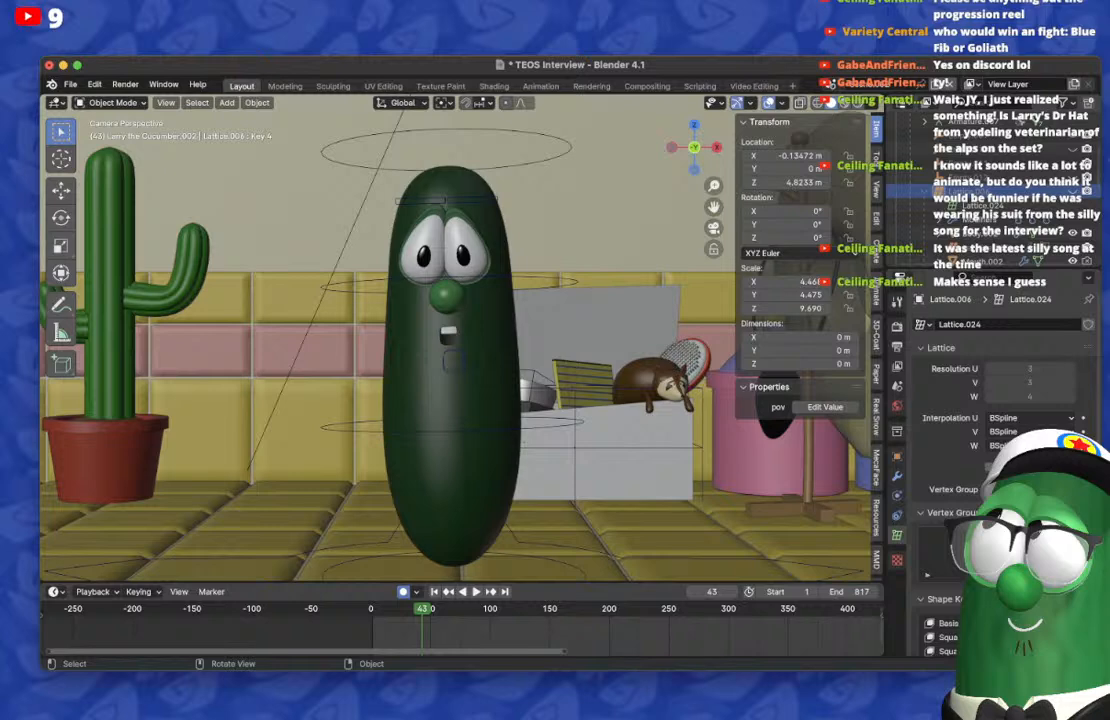
key(space)
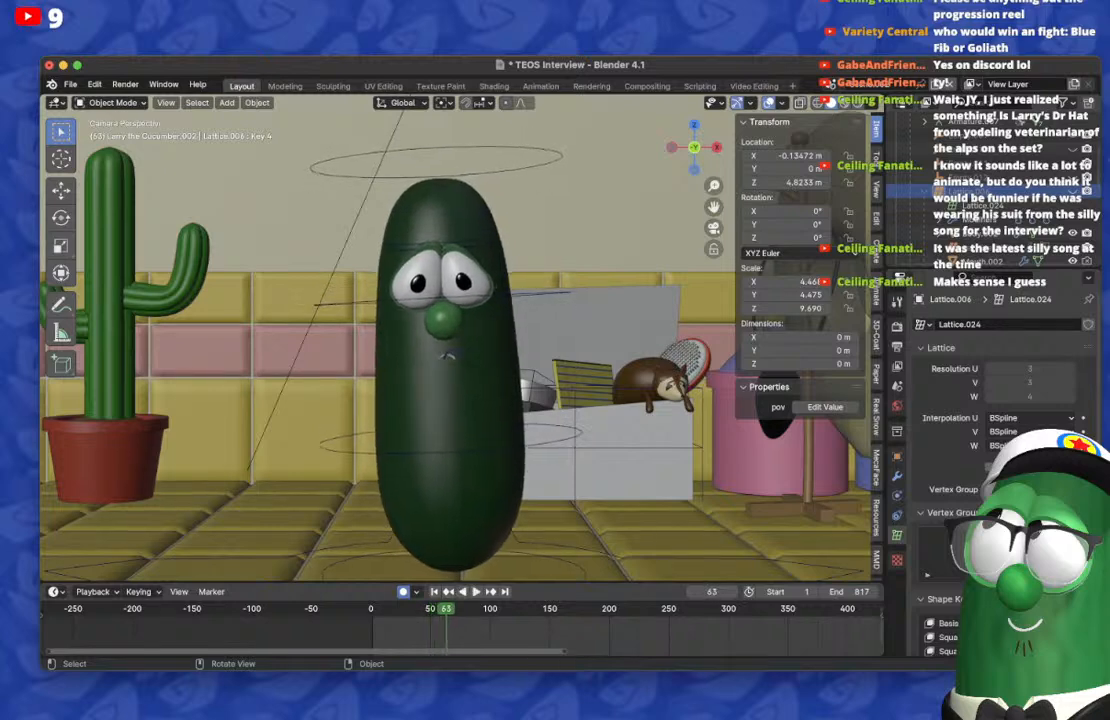
key(space)
Step: Play the lip-sync past frame 336 to frame 345 and reselect Mouth.002
key(space)
key(space)
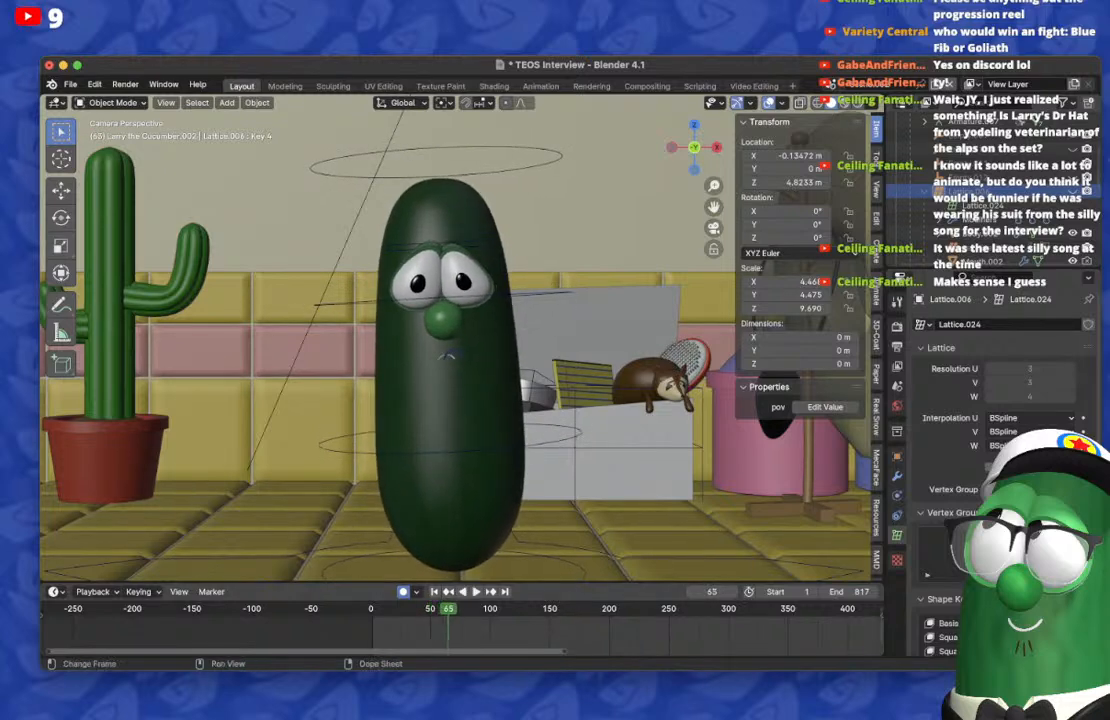
scroll(462, 628, down, 8)
scroll(462, 628, right, 4)
key(space)
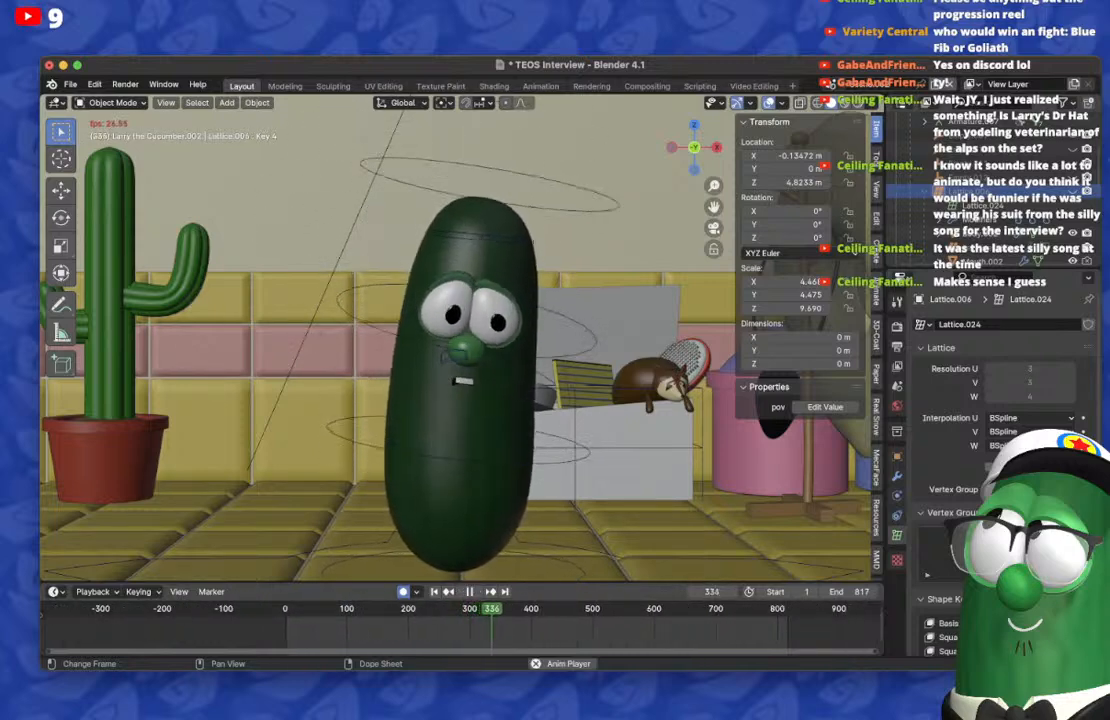
key(space)
click(448, 357)
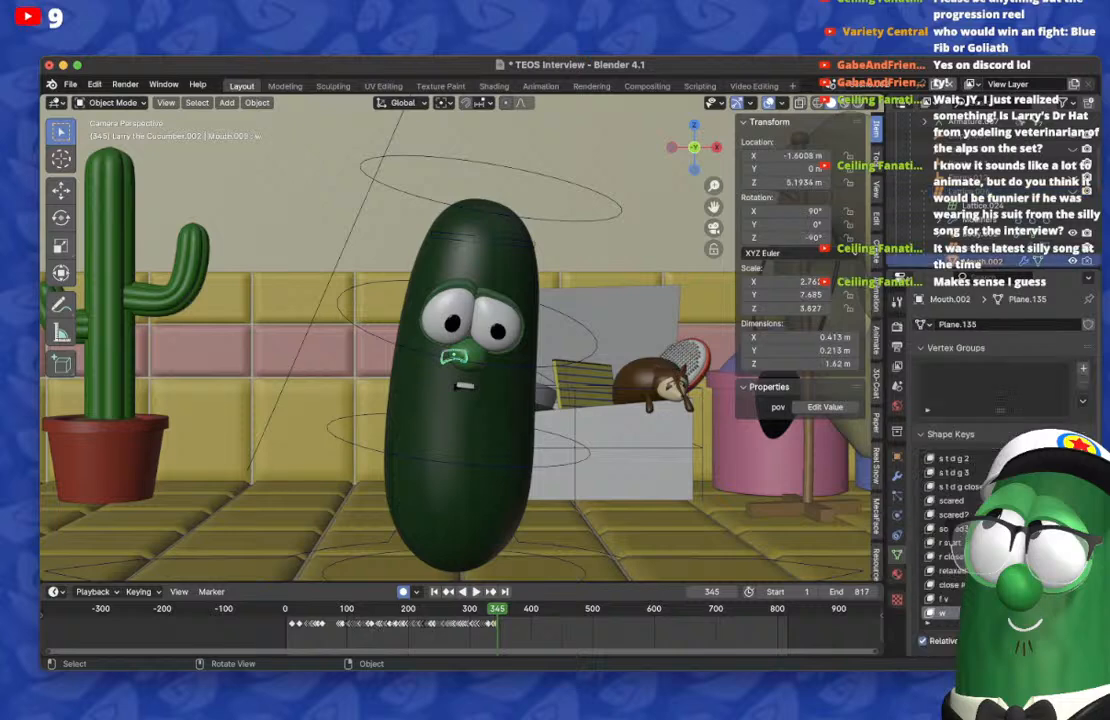
Step: Clear the held mouth shape on frame 346 and key a small, narrow open mouth with Mouth.002's shape keys
scroll(462, 628, up, 12)
scroll(462, 628, right, 10)
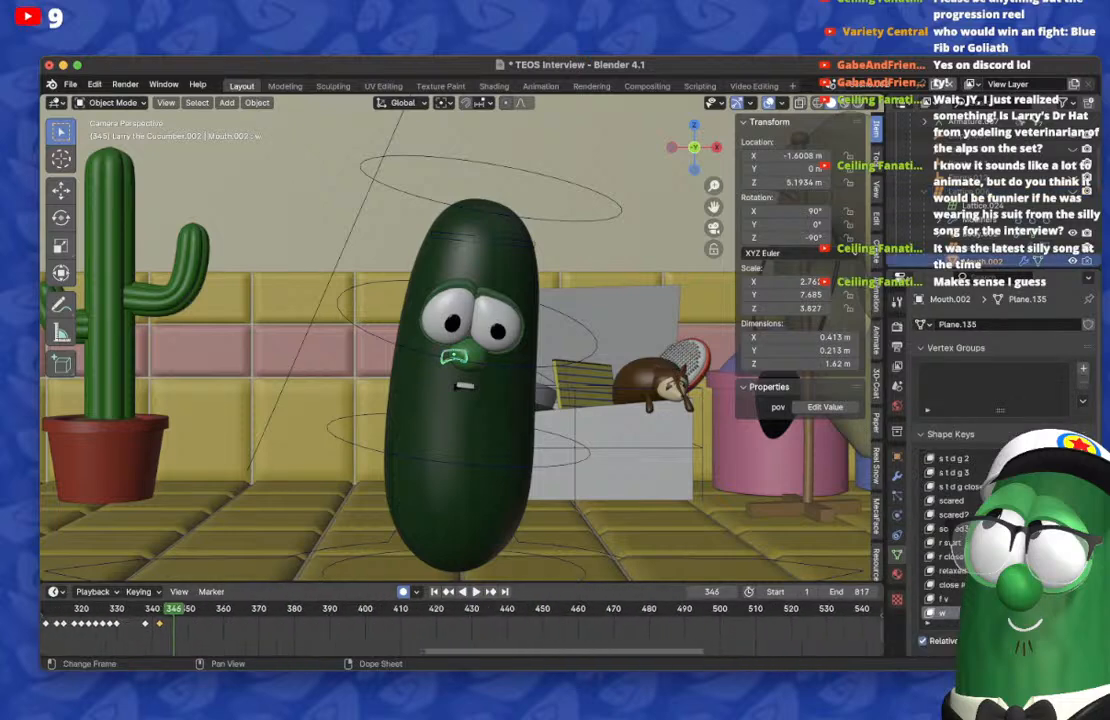
key(Right)
scroll(462, 628, left, 4)
key(BackSpace)
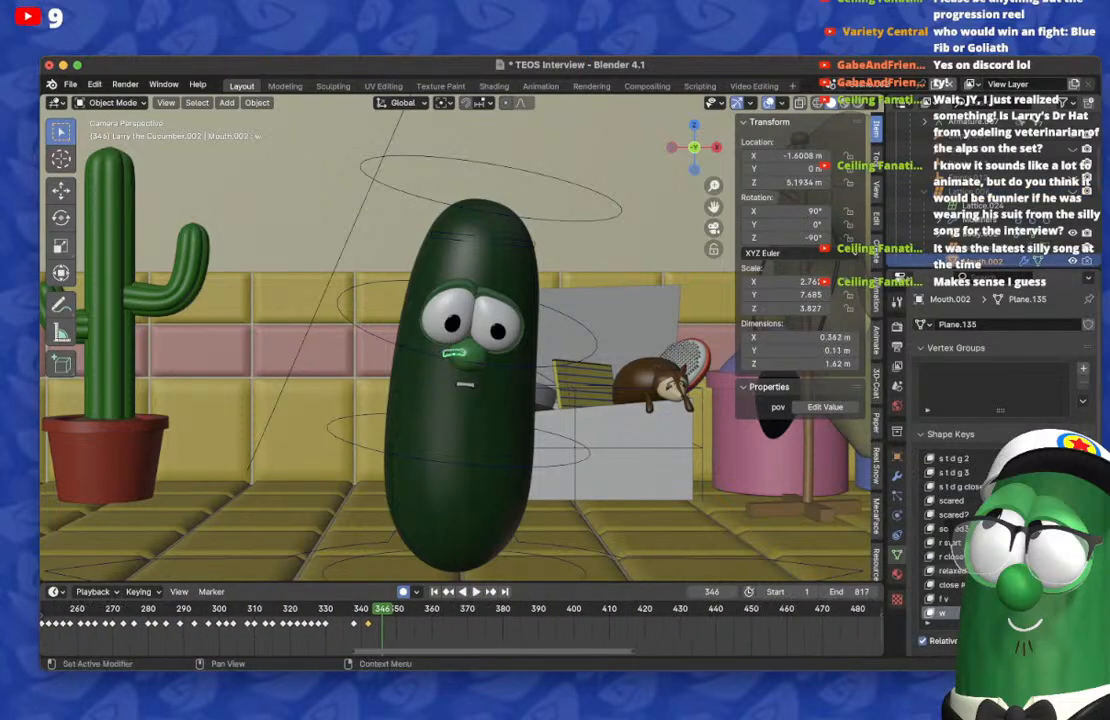
scroll(1000, 542, up, 3)
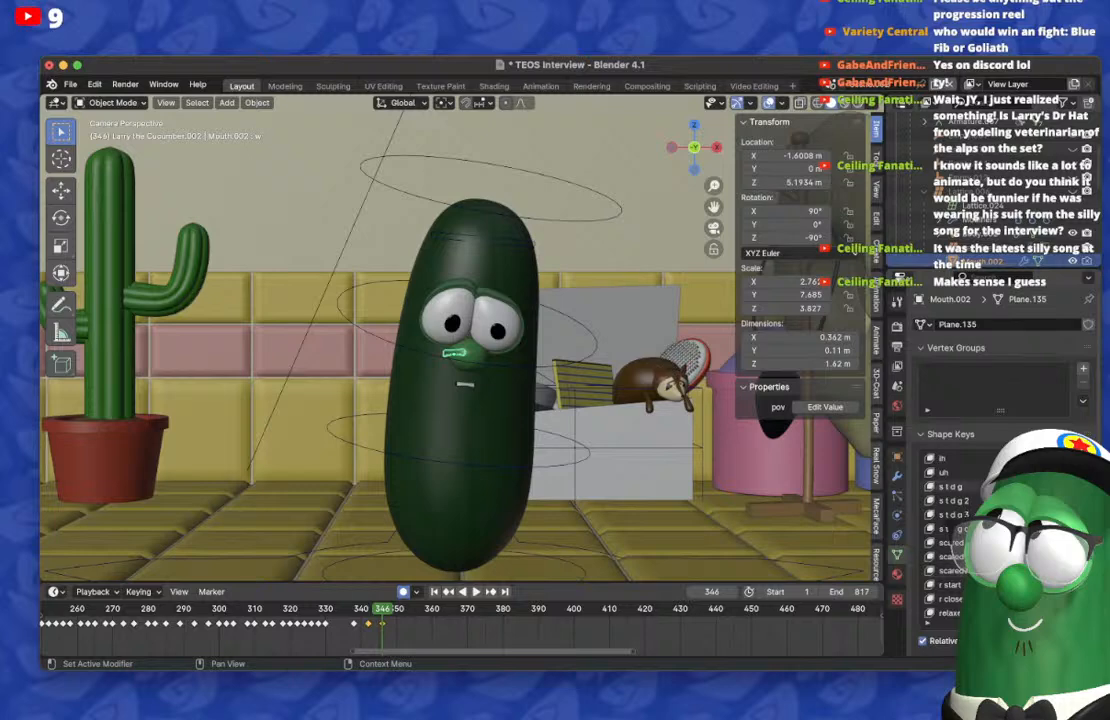
key(BackSpace)
scroll(1000, 500, down, 5)
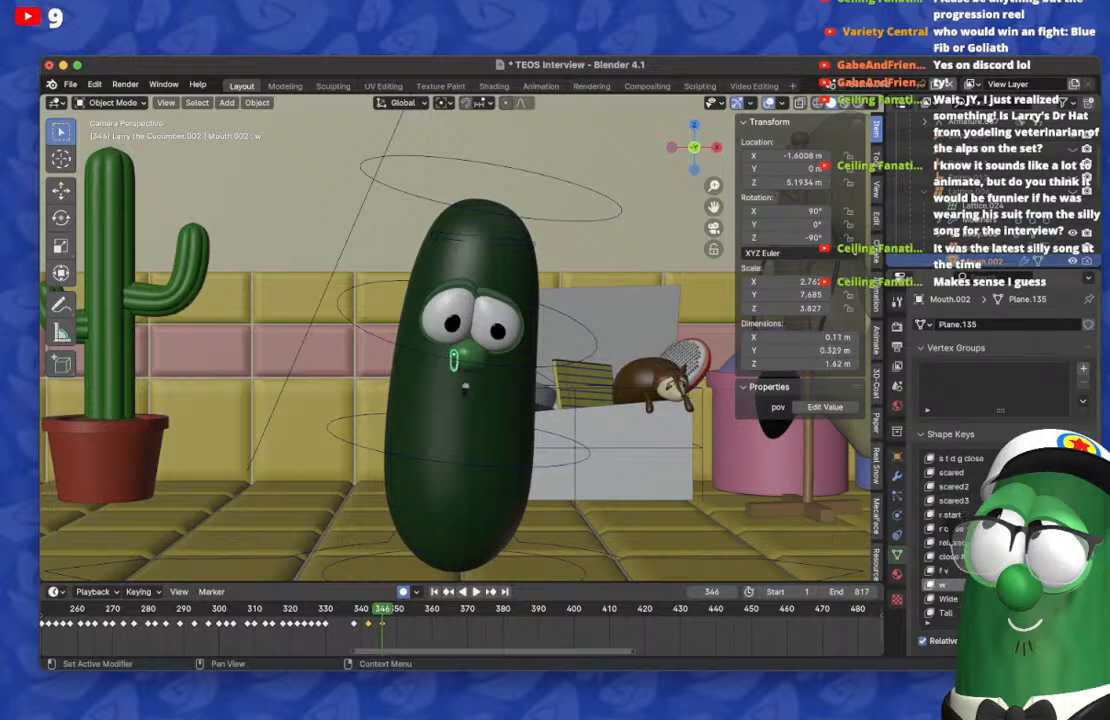
Step: Hide the viewport overlays and reset the narrow mouth's shape key on frame 342 to restore the wide shape there
key(shift+alt+z)
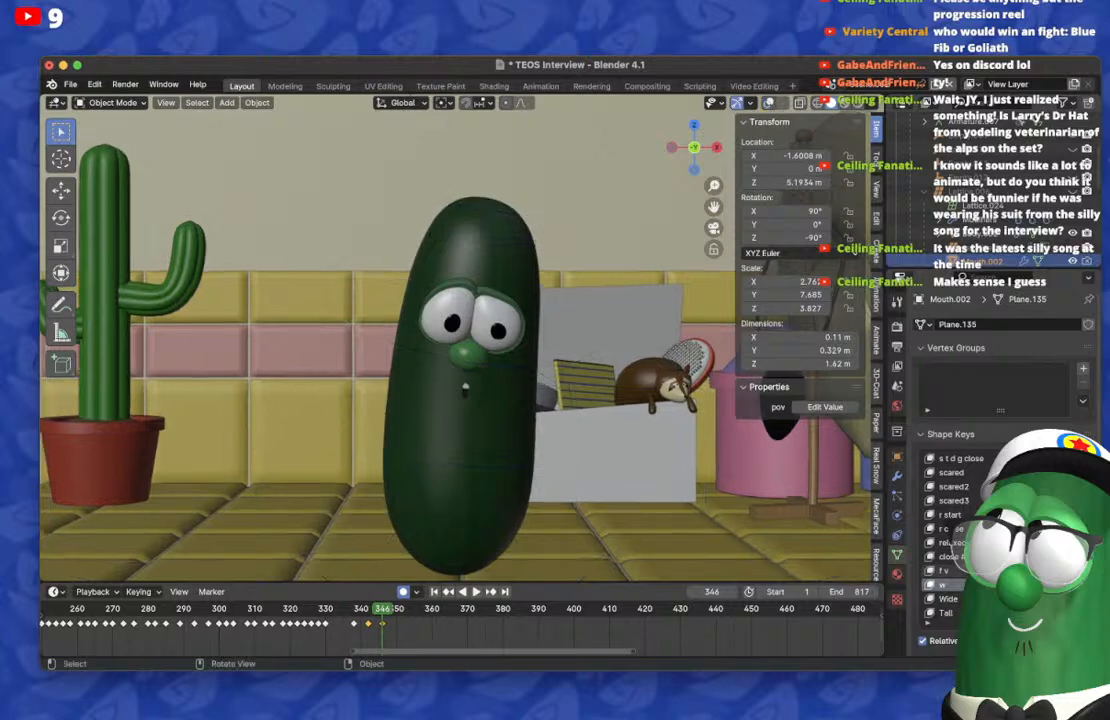
scroll(460, 339, up, 3)
key(Left)
key(Left)
key(Left)
key(Left)
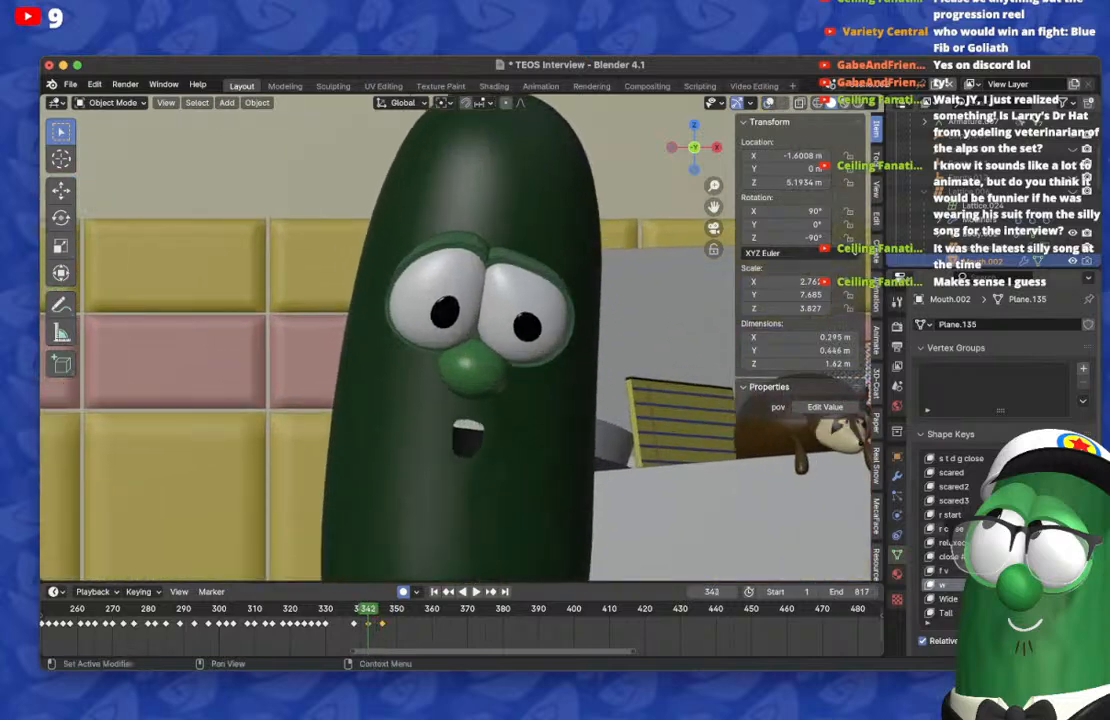
key(BackSpace)
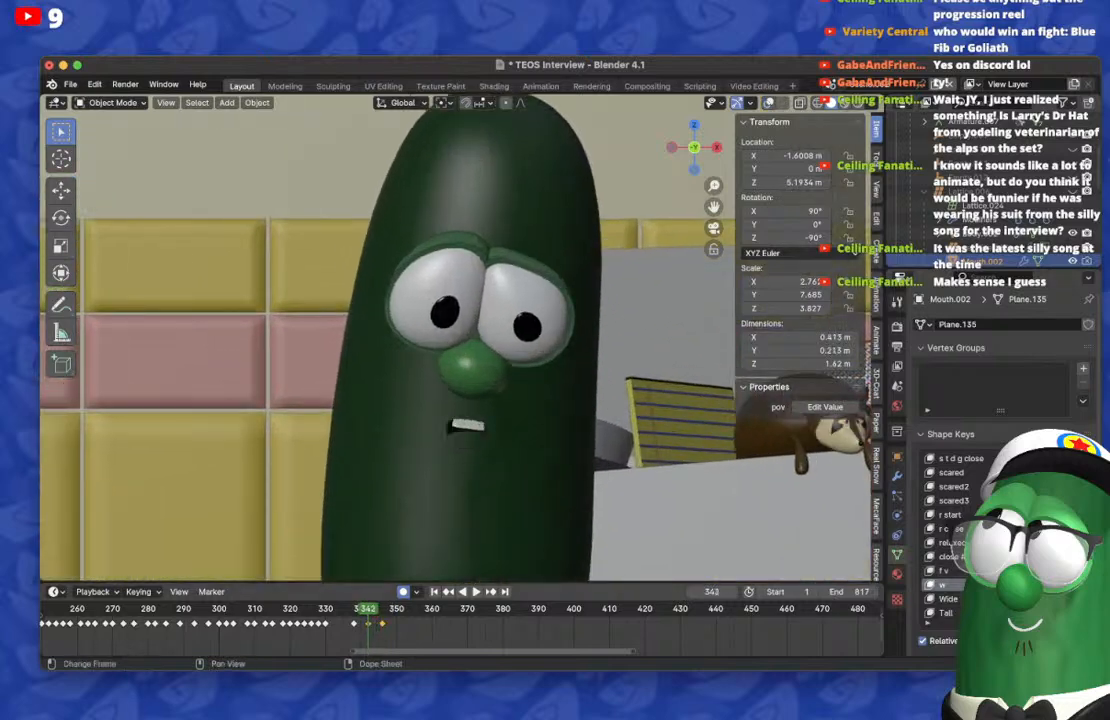
Step: Move the mouth keyframe from frame 342 to 343 and play the lip-sync through to frame 350
click(368, 624)
key(shift+d)
drag(368, 624, 372, 624)
key(space)
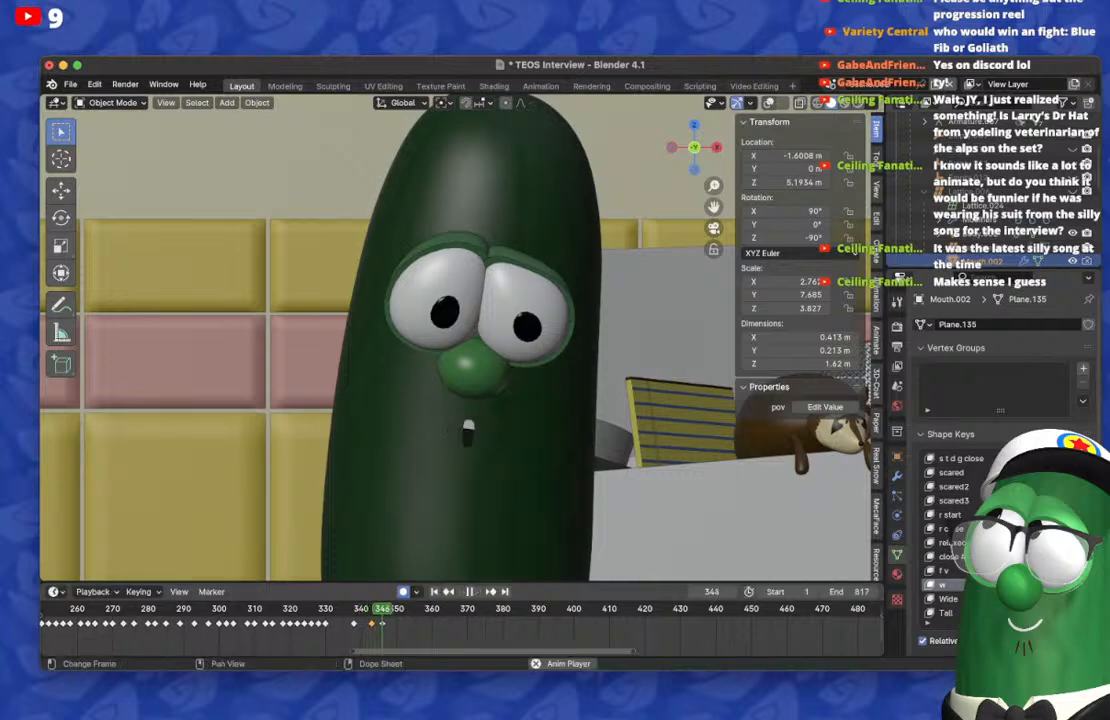
key(space)
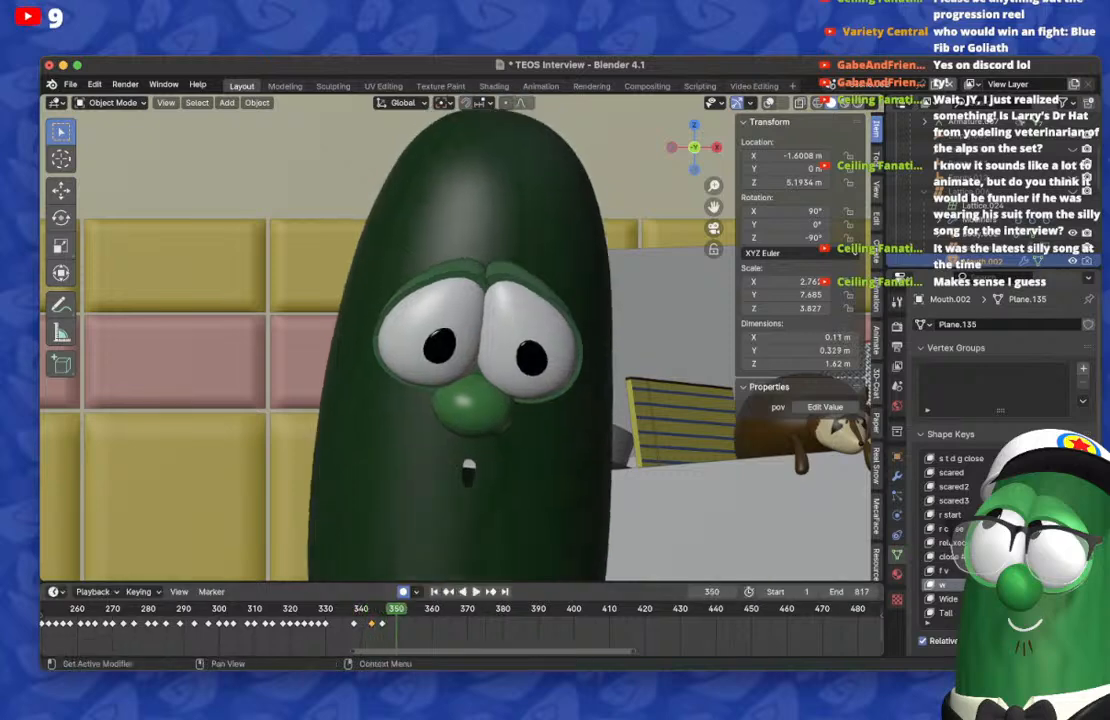
Step: Clear the previous mouth shape on frame 350, raise the "ah" shape key, and check playback from frame 346 to 354
key(BackSpace)
scroll(1000, 535, up, 20)
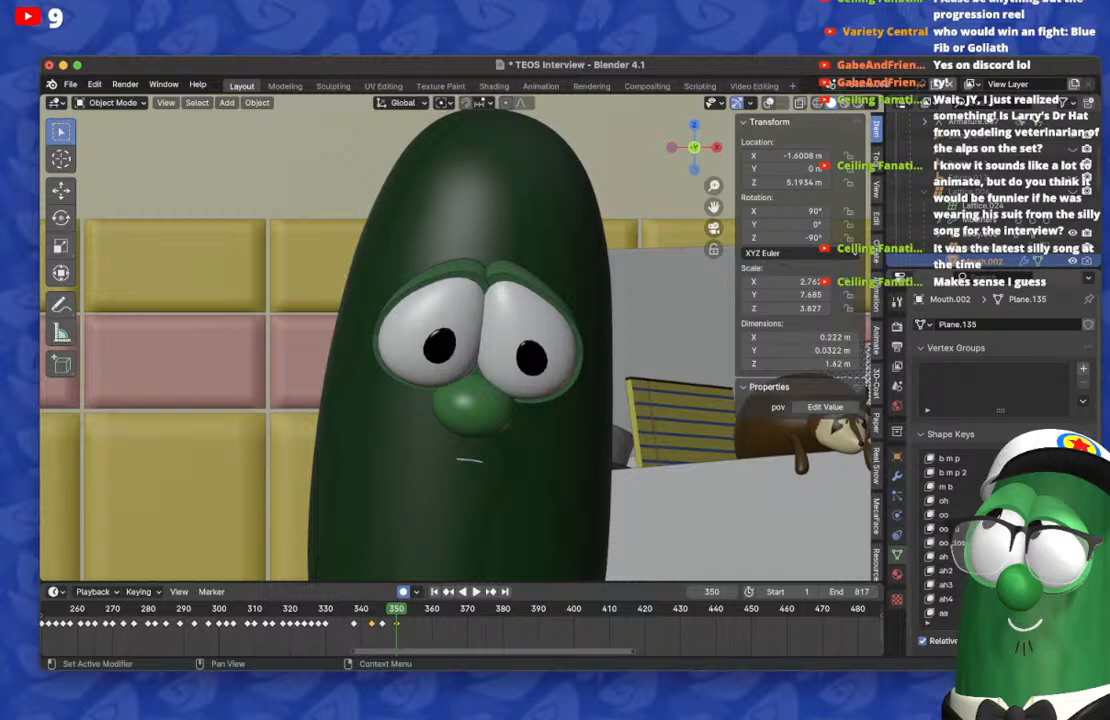
drag(1022, 557, 1060, 557)
click(448, 592)
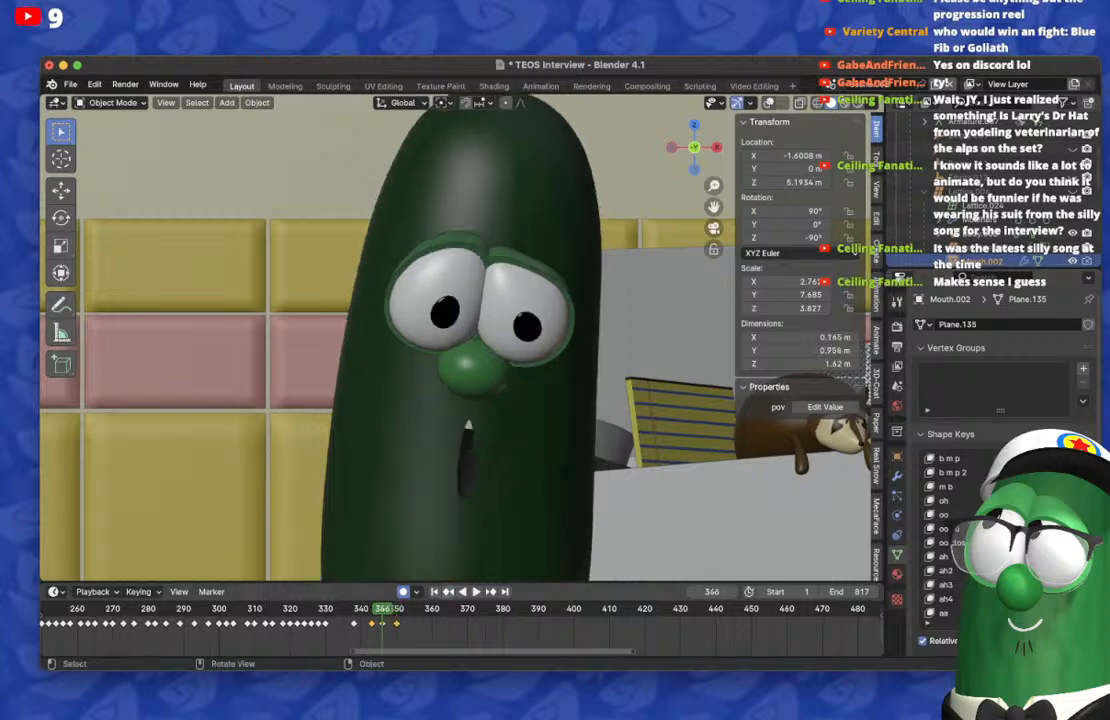
key(space)
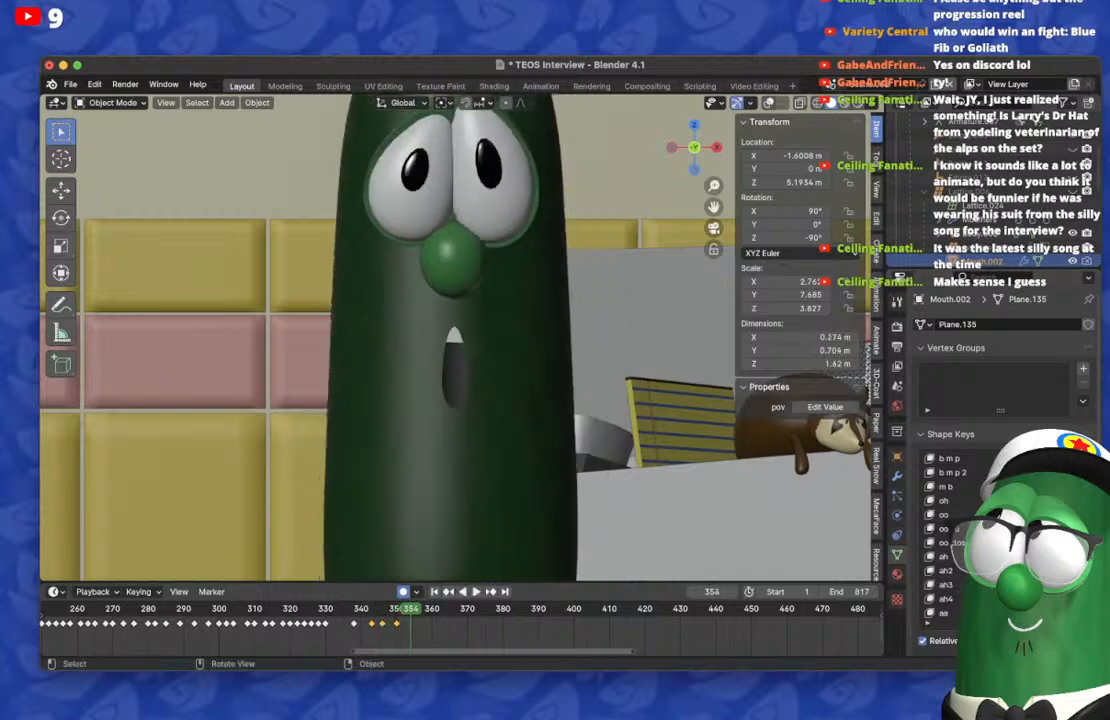
Step: Clear the held mouth shape on frame 354, key a wide, shallow toothy mouth with Mouth.002's shape keys, and play from frame 350
key(Left)
key(BackSpace)
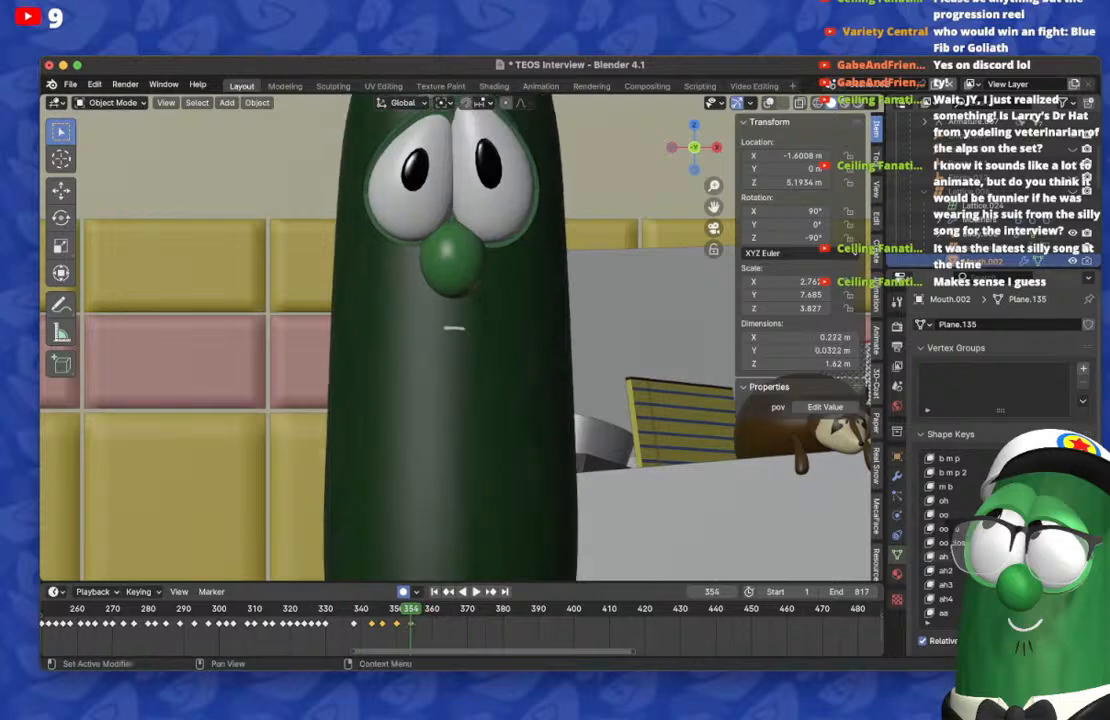
scroll(1000, 535, down, 7)
scroll(1000, 535, down, 4)
drag(1035, 515, 1075, 515)
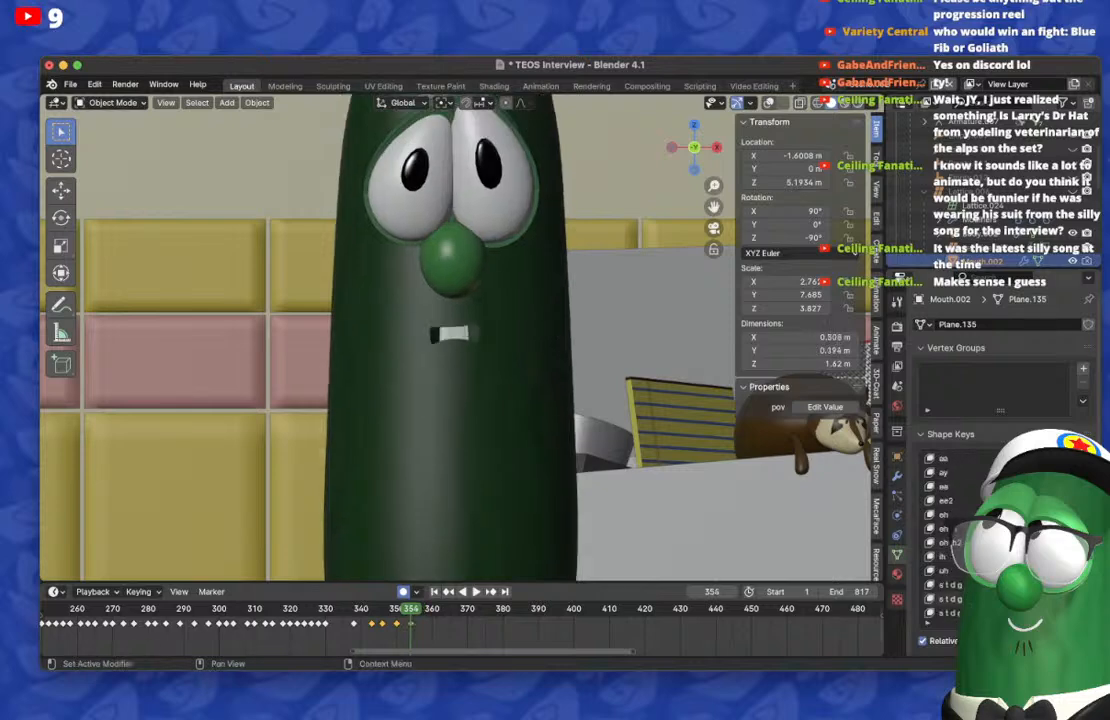
key(Left)
key(Left)
key(Left)
key(Left)
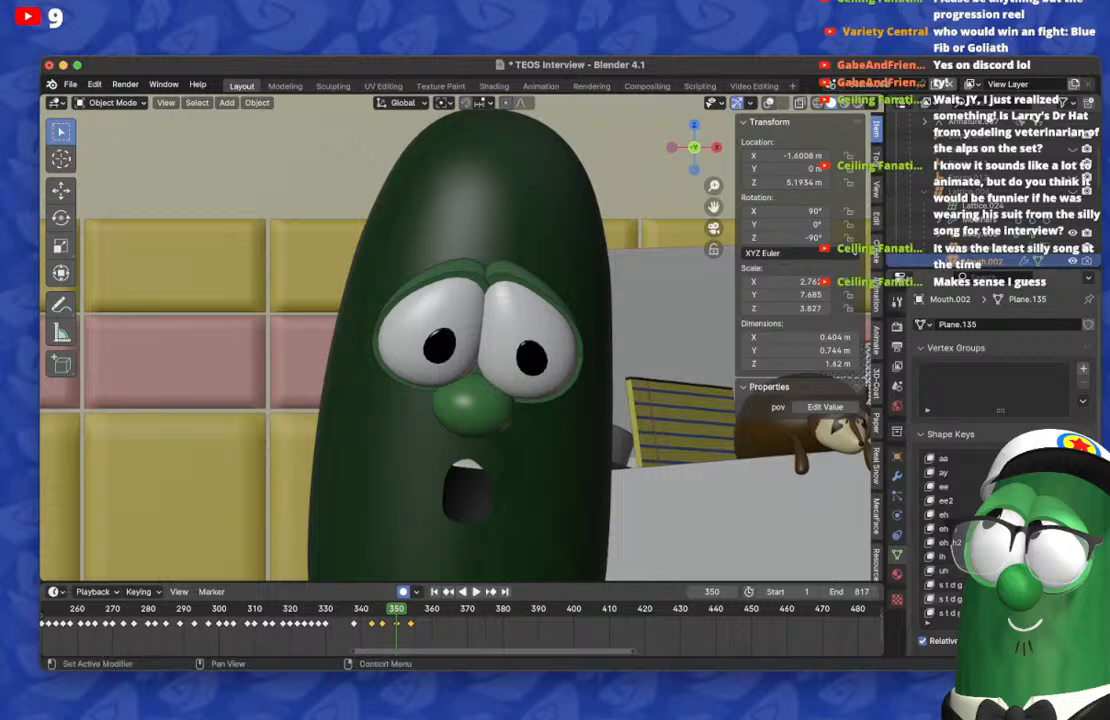
key(space)
key(space)
Step: On frame 357, clear the wide mouth shape and key a small, narrow open mouth with Mouth.002's shape keys
key(Right)
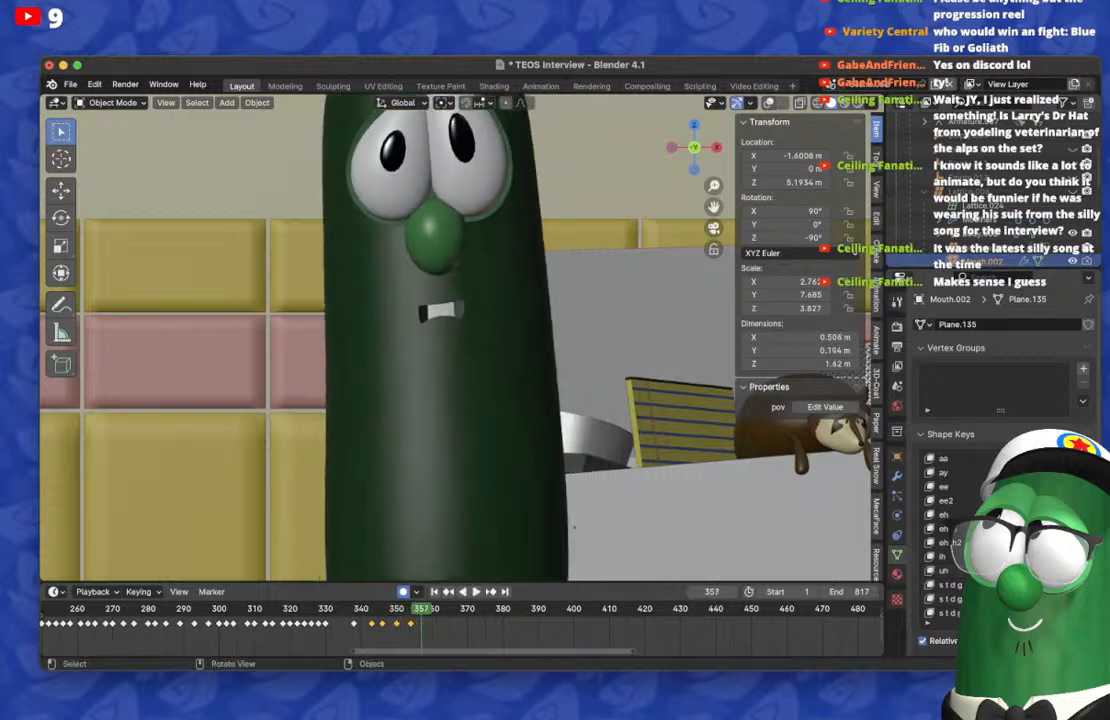
drag(1045, 529, 1005, 529)
scroll(1015, 529, down, 8)
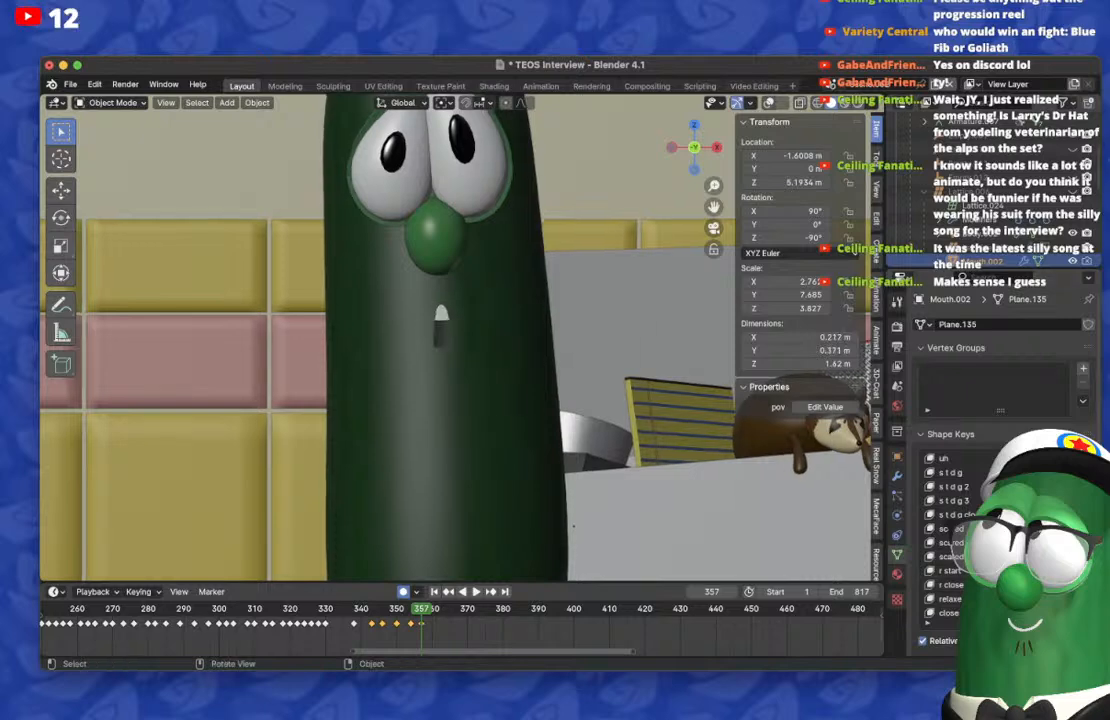
Step: Step back and forth between frames 354 and 360 to check the change from the wide mouth to the narrow one
key(Right)
key(Left)
key(Left)
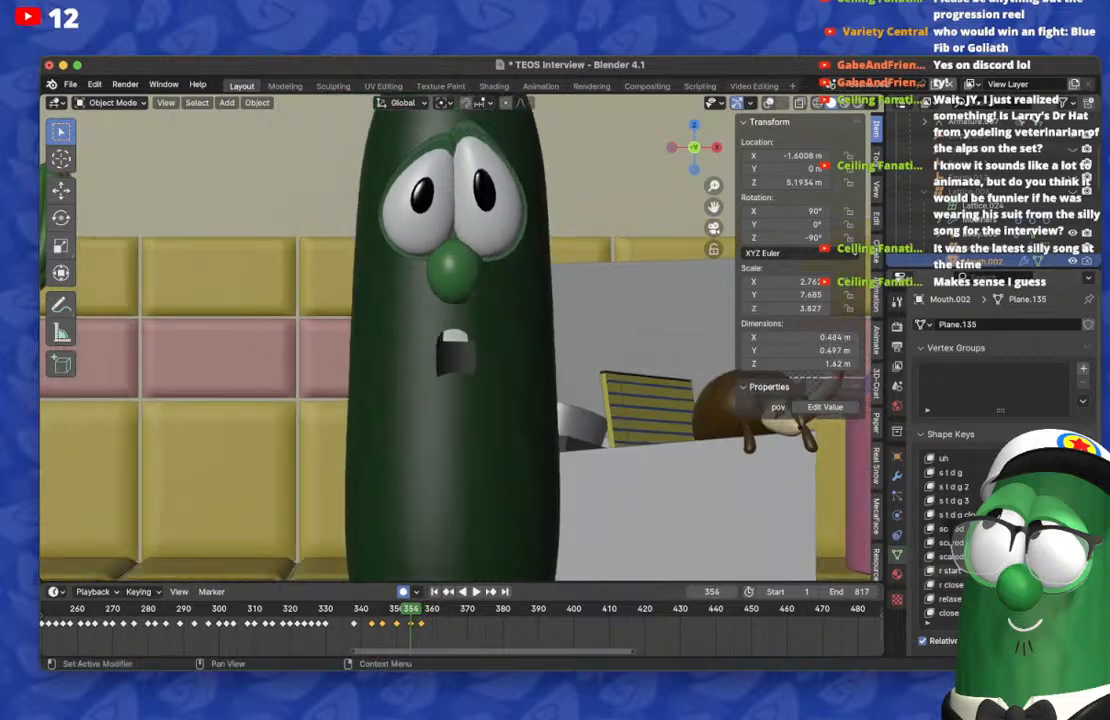
key(Right)
key(Right)
key(Right)
key(Right)
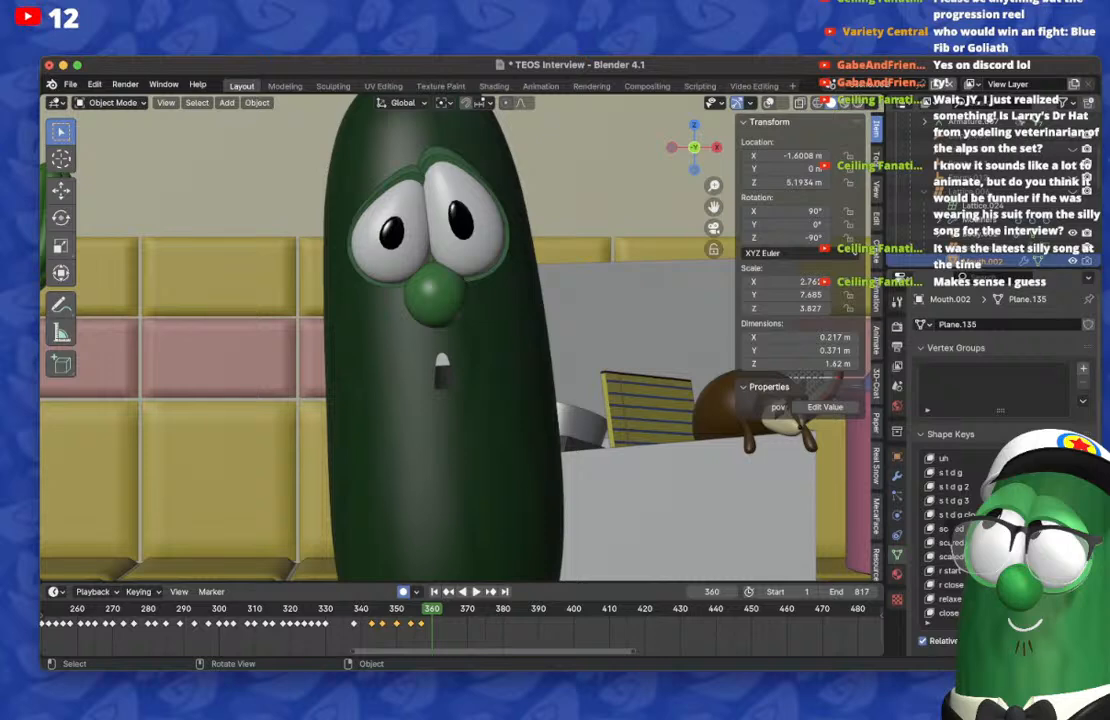
key(Left)
key(Left)
key(Left)
key(Left)
key(Left)
key(Left)
key(Left)
key(Left)
key(Right)
key(Right)
key(Right)
key(Right)
key(Right)
key(Right)
key(Right)
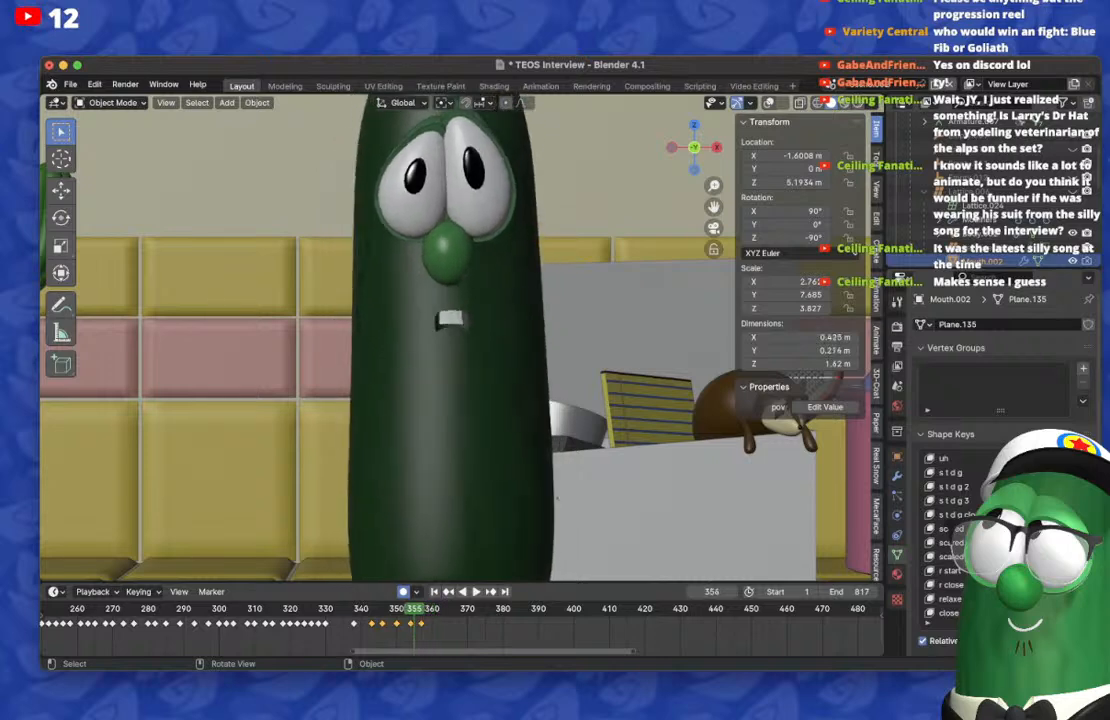
key(Right)
key(Right)
key(Left)
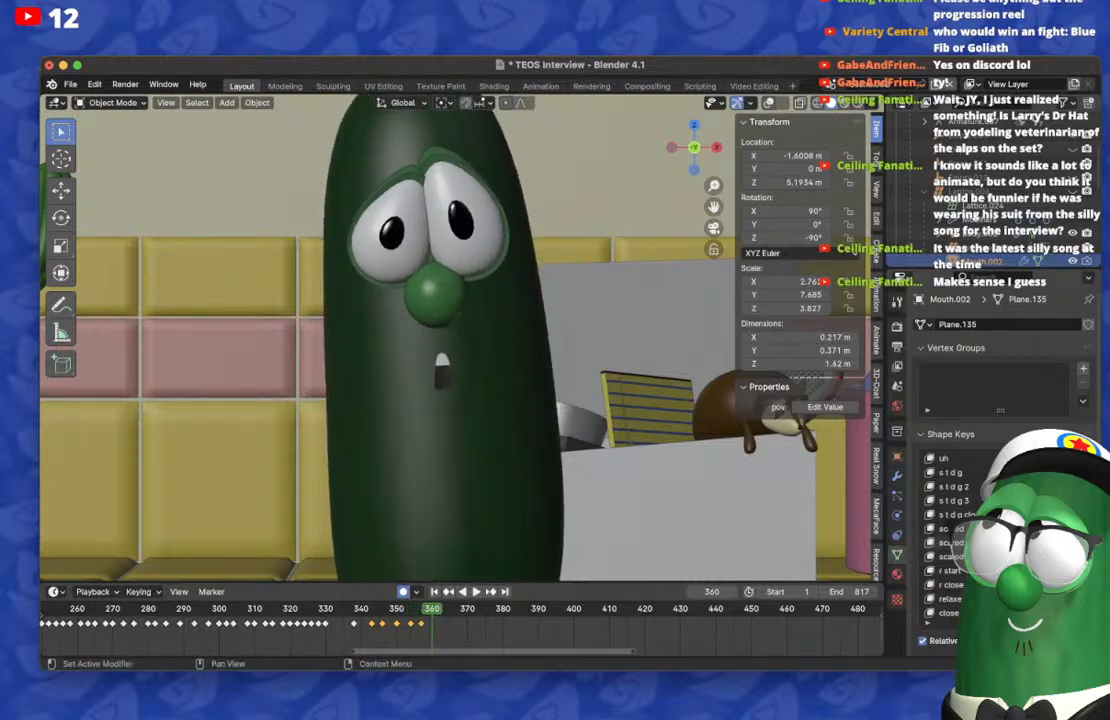
Step: Key a tiny, tight mouth on frame 361 with Mouth.002's shape keys and check playback from frame 347 to 365
scroll(980, 535, down, 3)
key(Right)
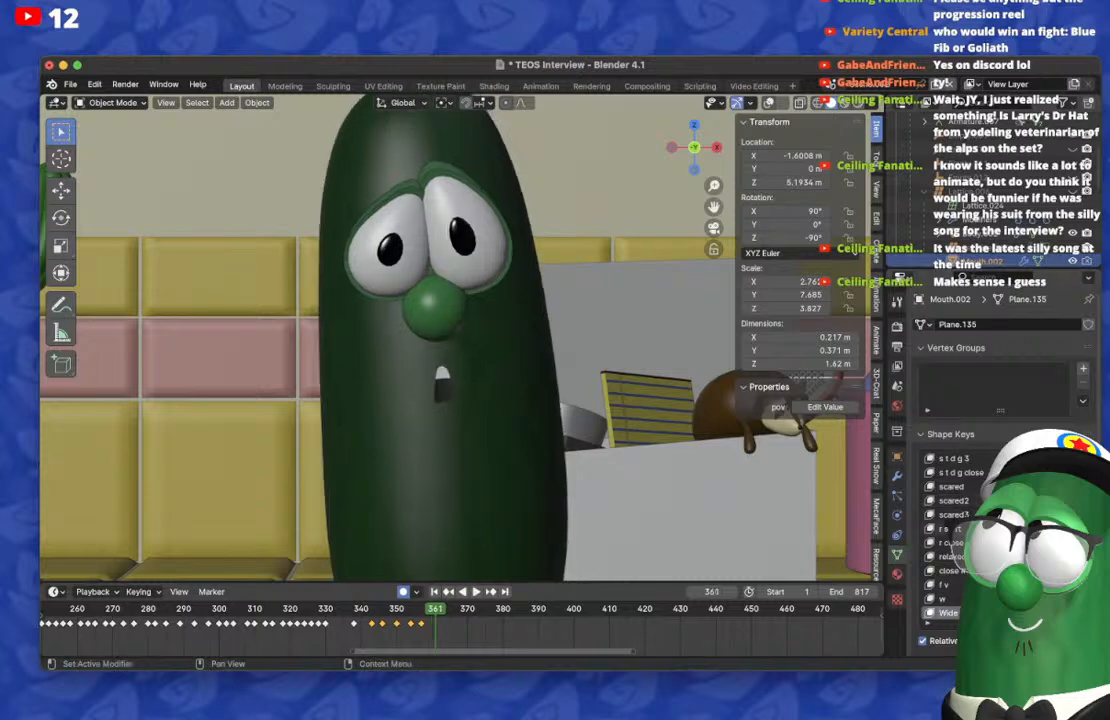
click(1087, 641)
key(Left)
key(Left)
key(Left)
key(Left)
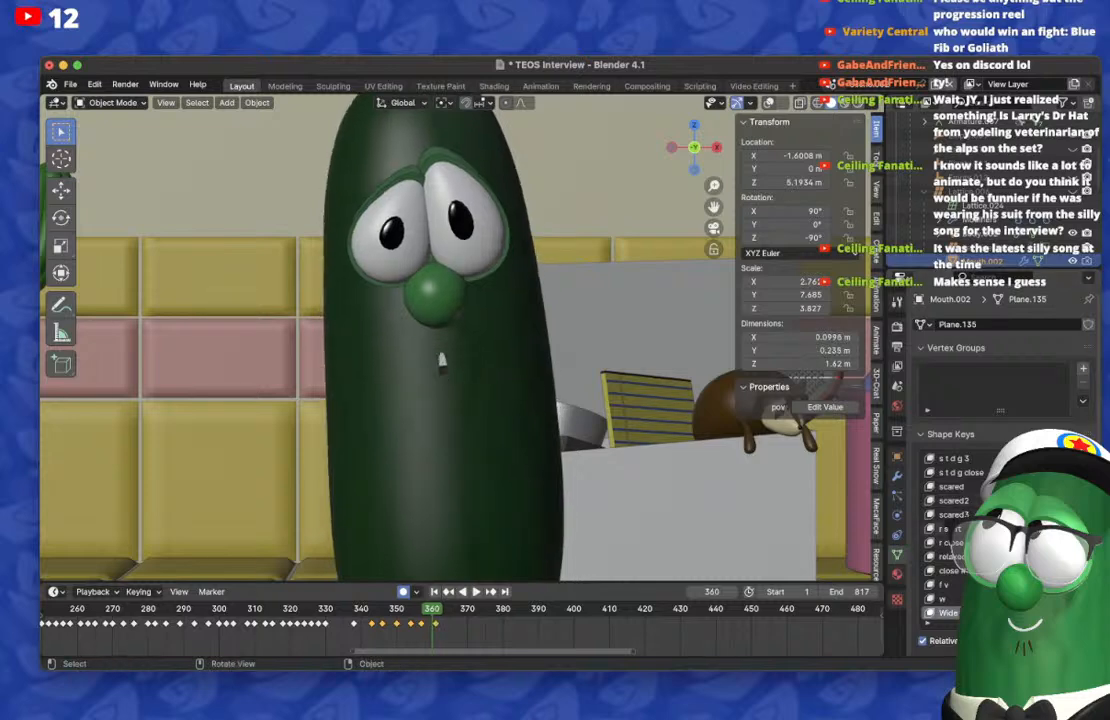
click(1057, 542)
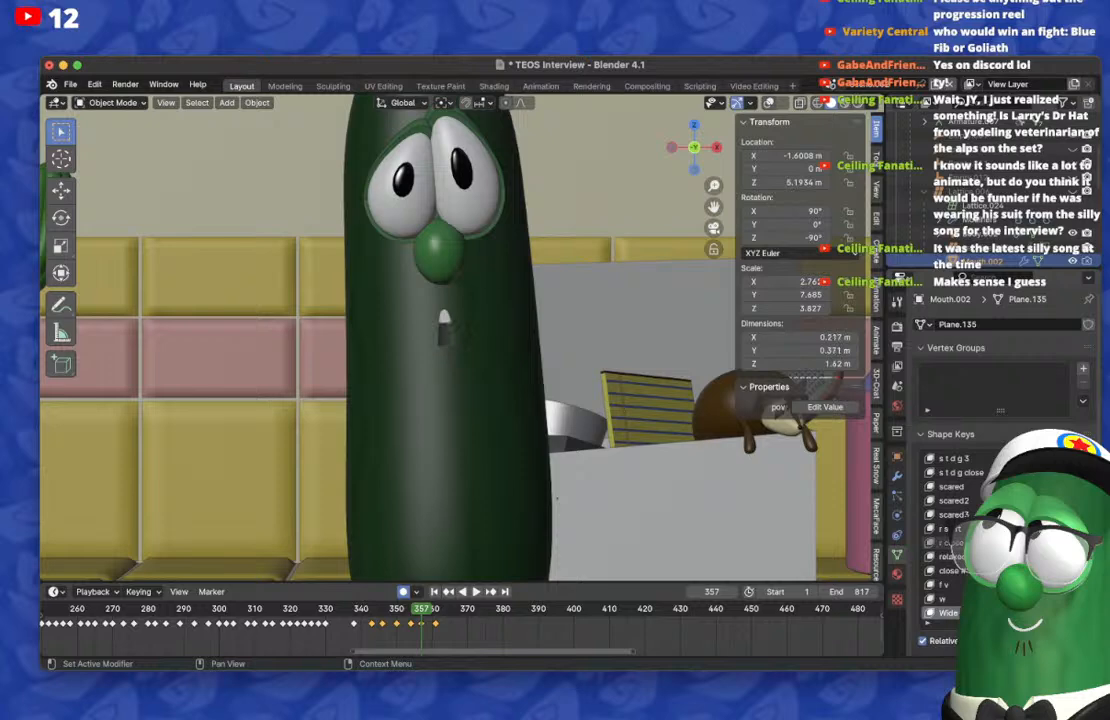
click(1057, 542)
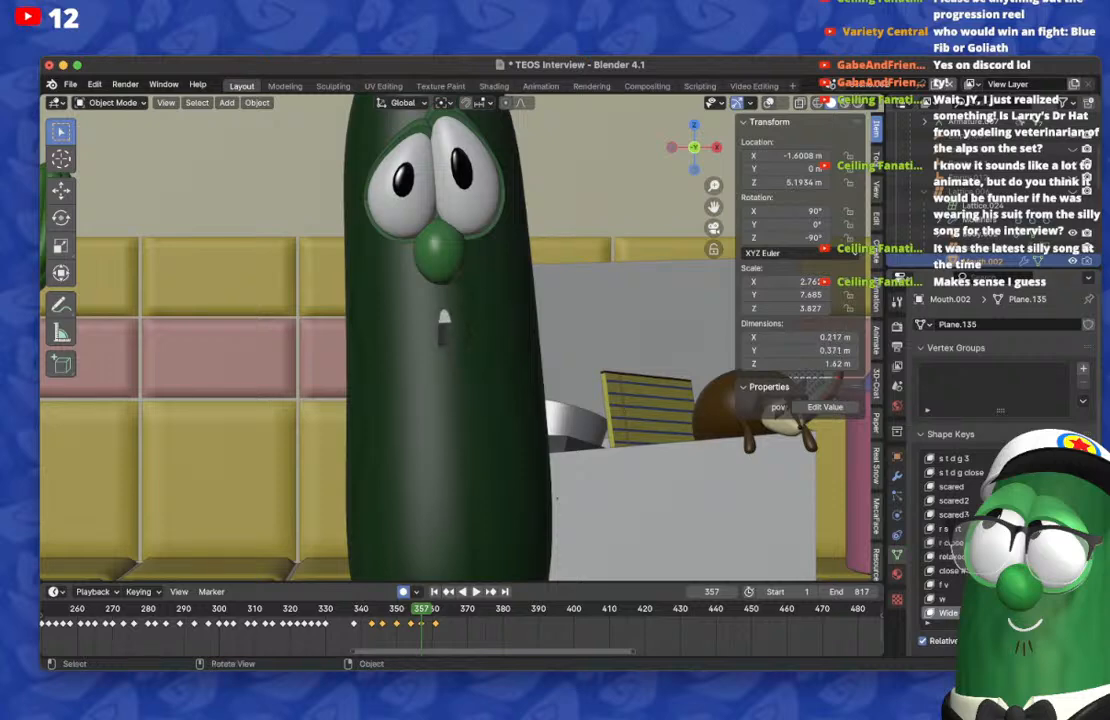
alt+scroll(460, 340, up, 14)
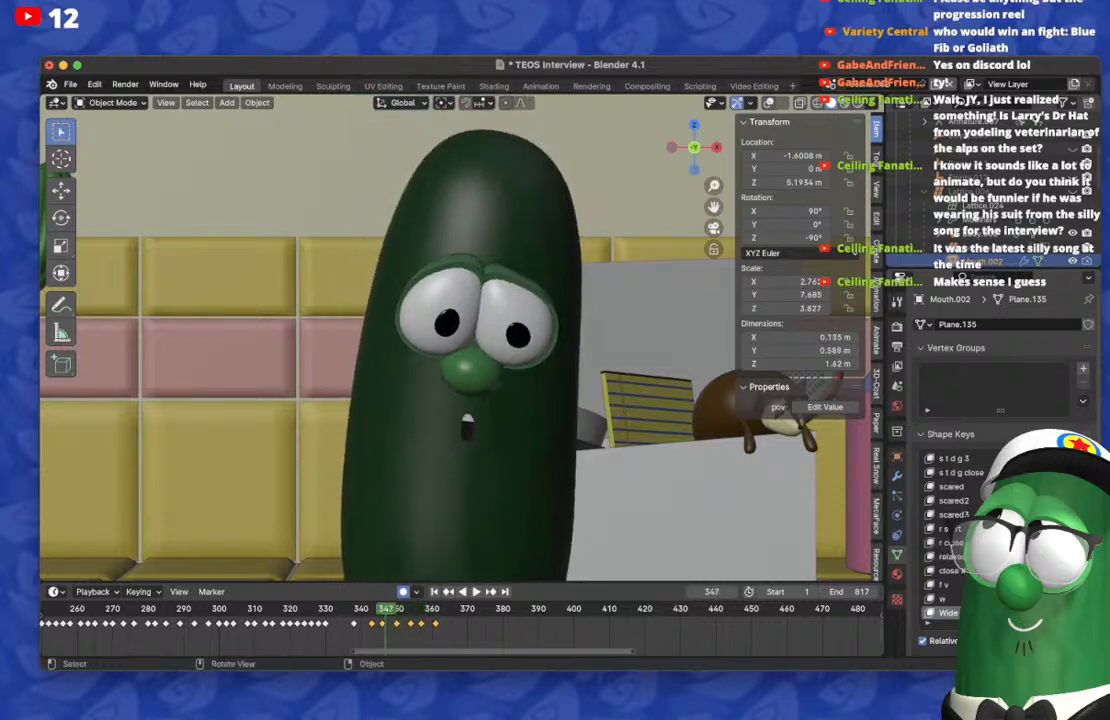
key(space)
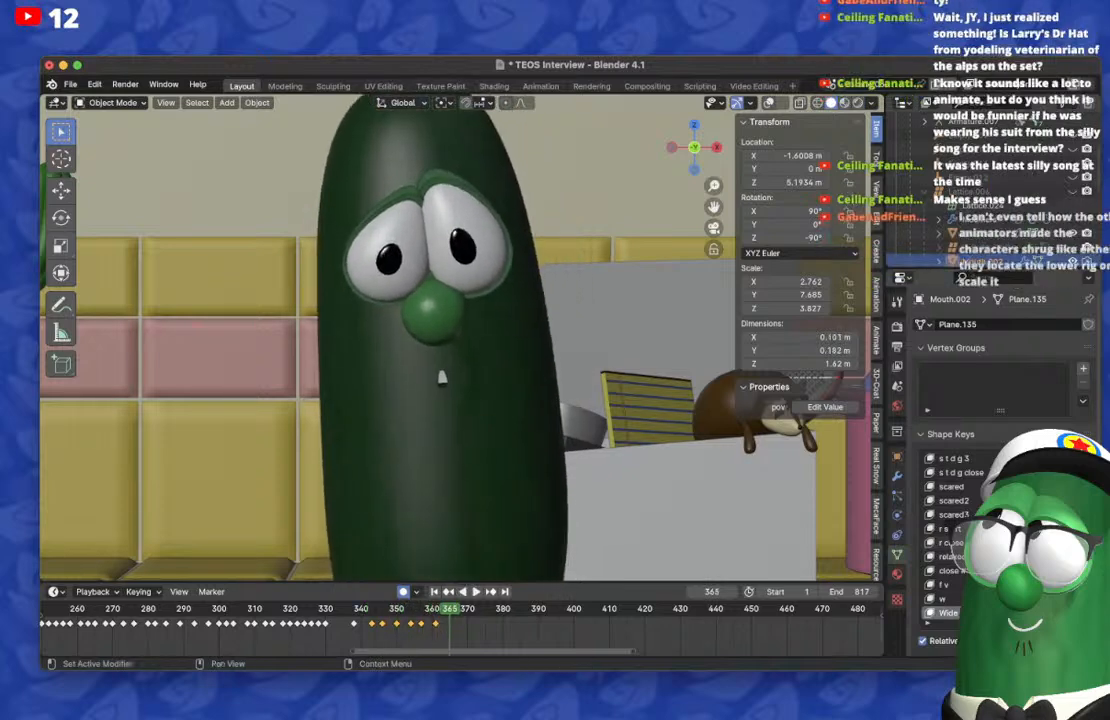
Step: Clear the tiny mouth shape on frame 365, key a wide, shallow frown there, and review the following frames up to 374
key(BackSpace)
scroll(1000, 540, up, 20)
scroll(958, 530, up, 2)
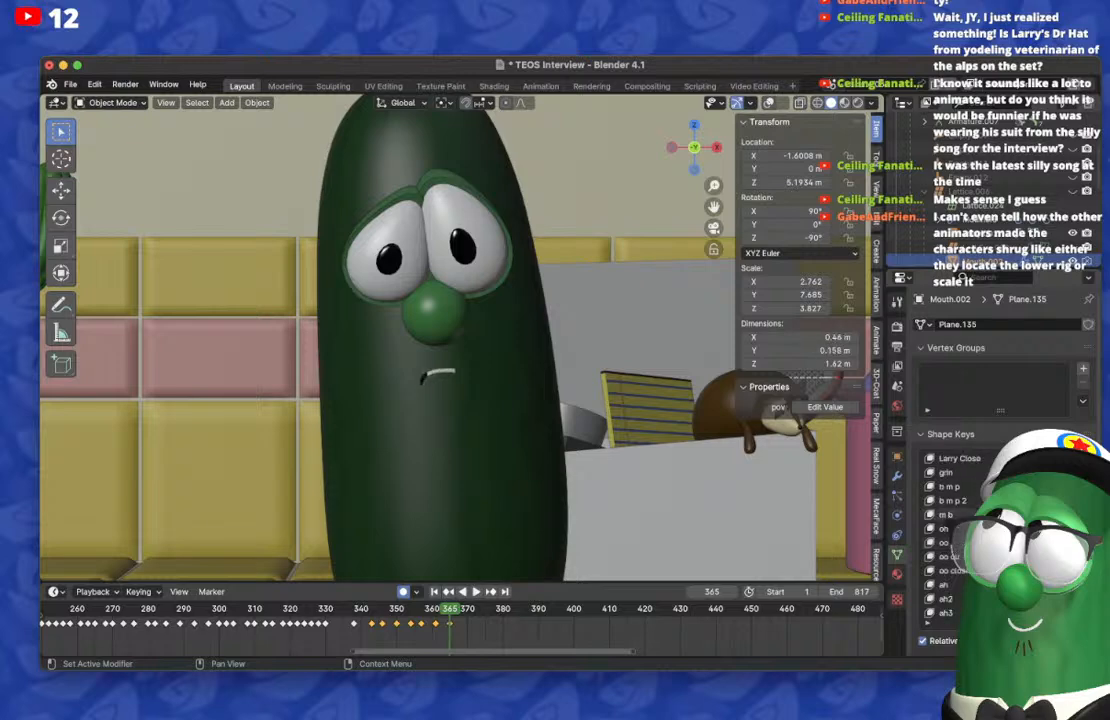
key(Down)
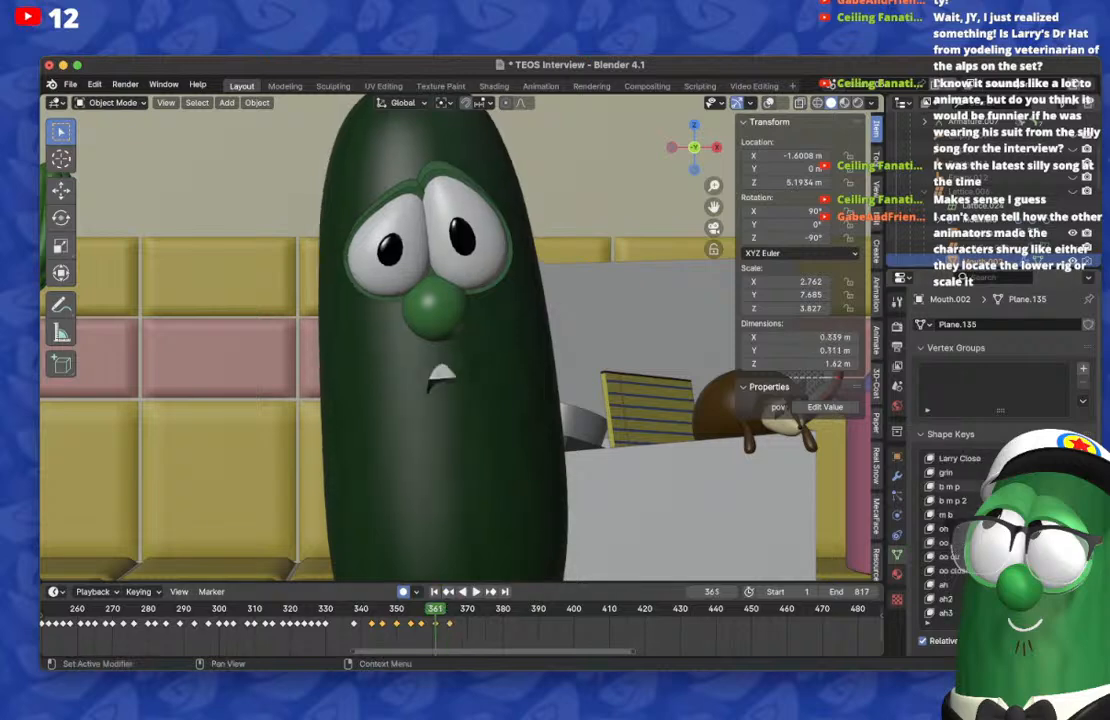
key(Right)
key(Right)
key(Right)
key(Right)
key(Right)
key(Right)
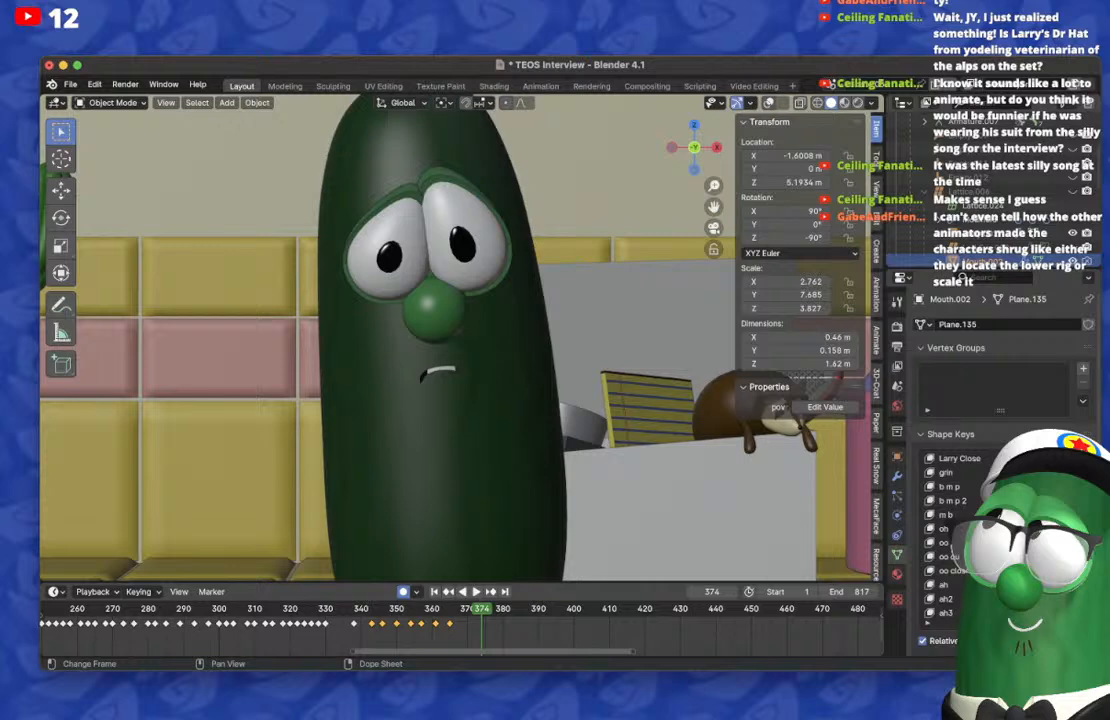
Step: Move the mouth keyframes on frames 361 and 365 to frames 371 and 375, checking the timing against playback
click(437, 634)
drag(432, 608, 496, 608)
click(435, 608)
key(g)
click(443, 618)
key(space)
key(space)
key(g)
click(482, 612)
Step: Clear the frown on frame 378, key a medium open mouth with Mouth.002's shape keys, and play through the new keyframes
click(489, 608)
key(BackSpace)
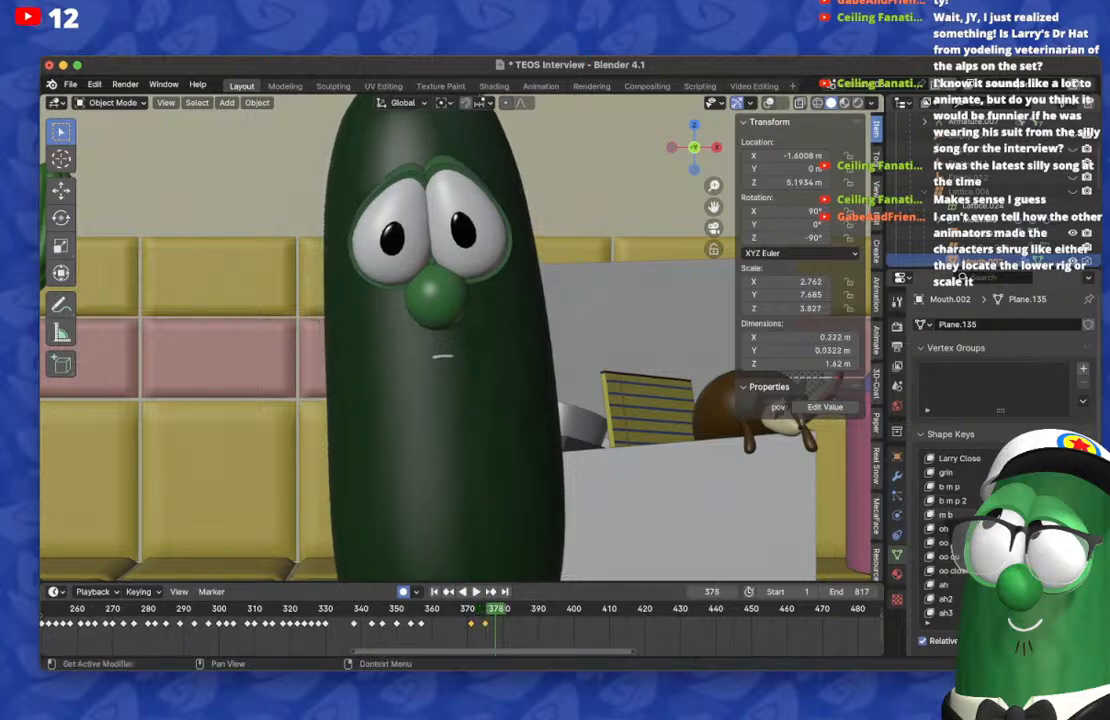
scroll(1010, 535, down, 8)
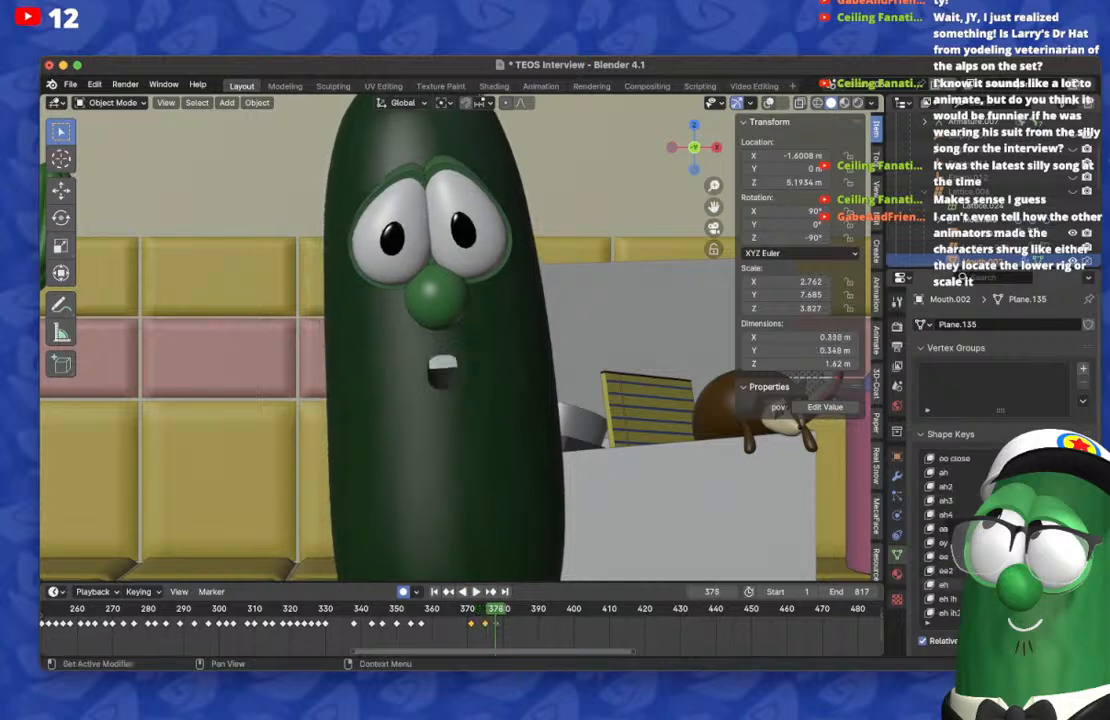
key(space)
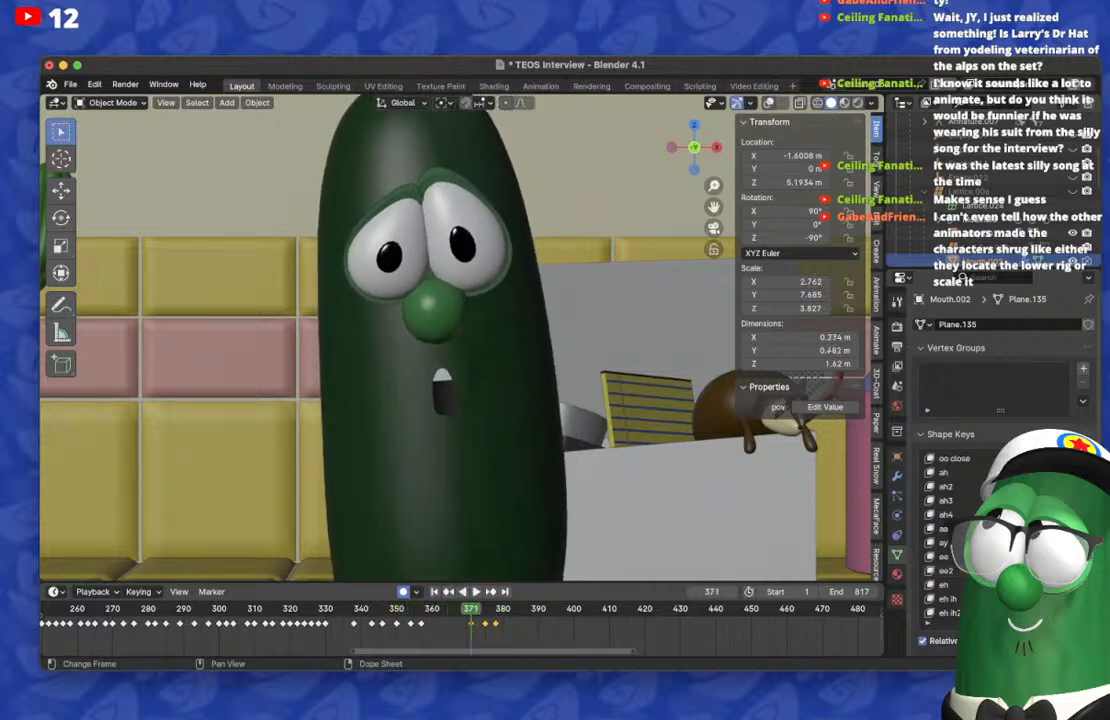
key(space)
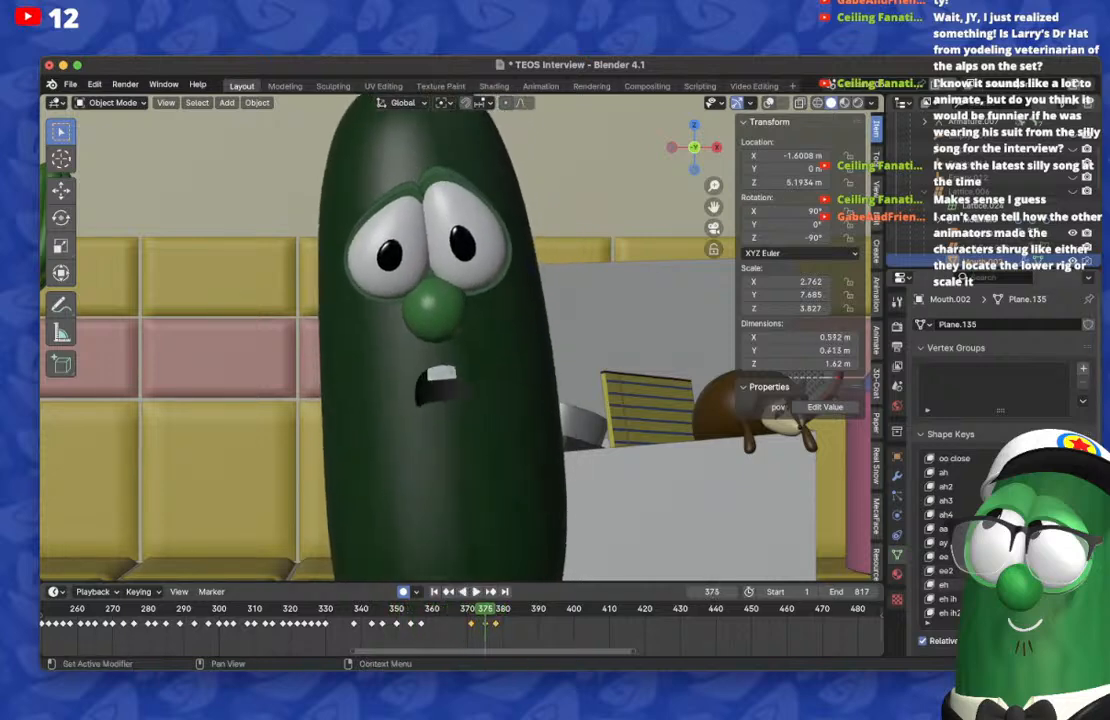
Step: Duplicate the shallow frown's mouth keyframe and place the copy on frame 381
key(Right)
key(Right)
key(Right)
key(Right)
key(Right)
key(Right)
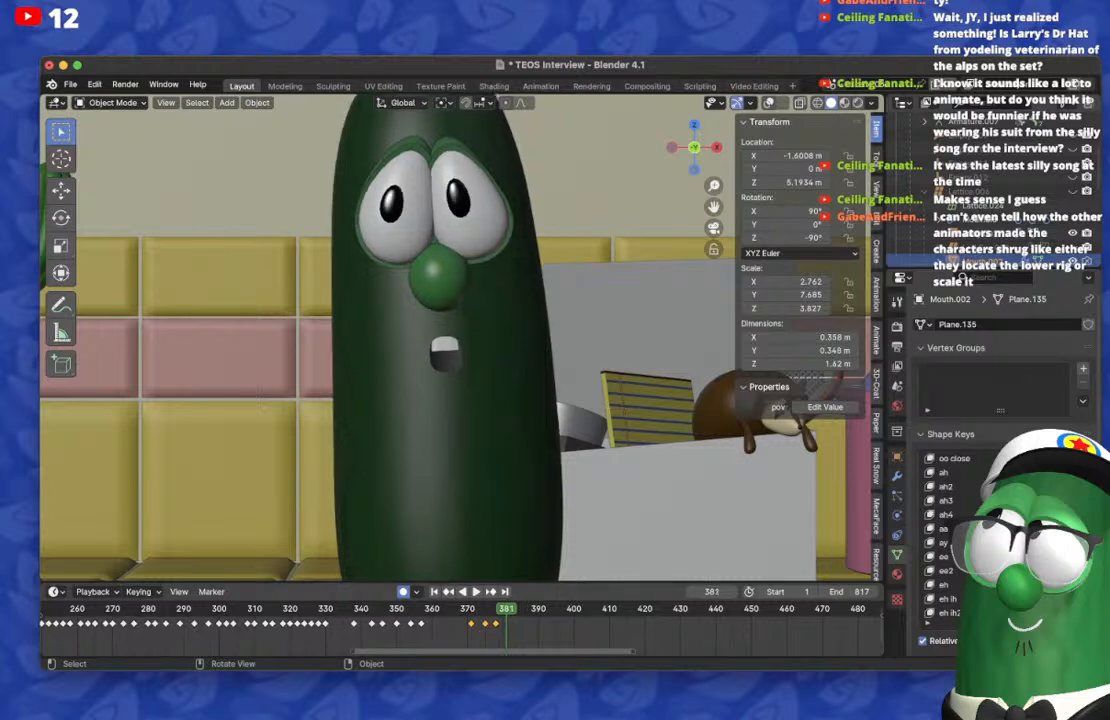
key(shift+d)
click(509, 623)
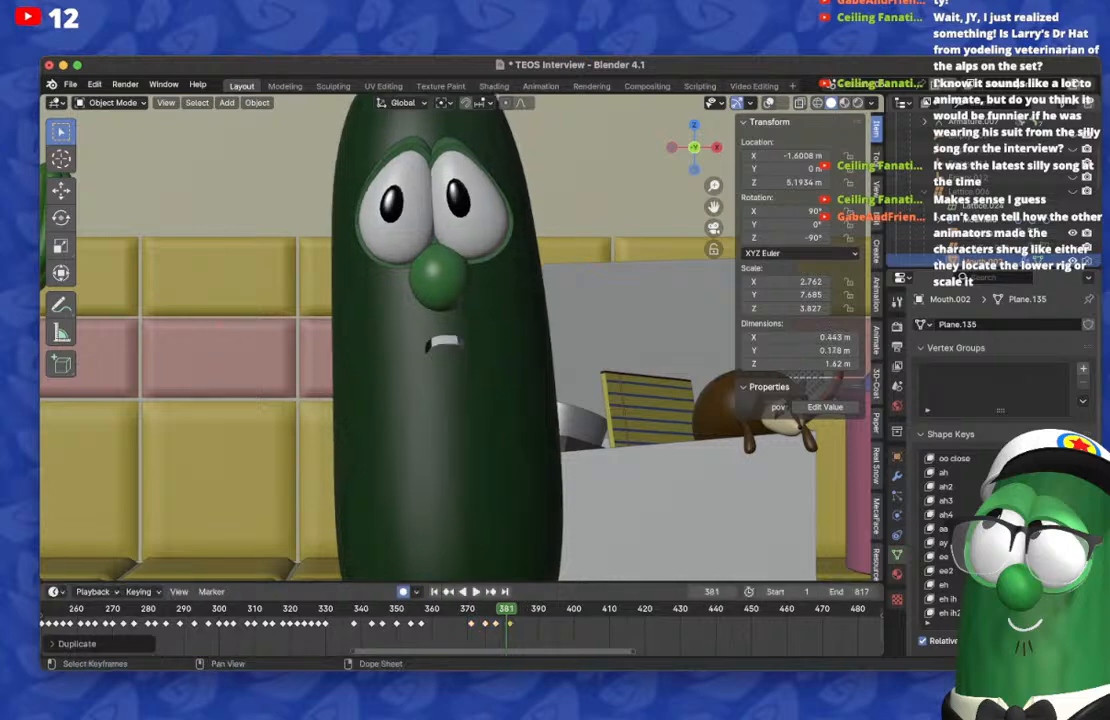
key(g)
click(507, 623)
Step: Key a smaller, arched frown on frame 383 with Mouth.002's shape keys and compare it with frame 381
key(Right)
key(Right)
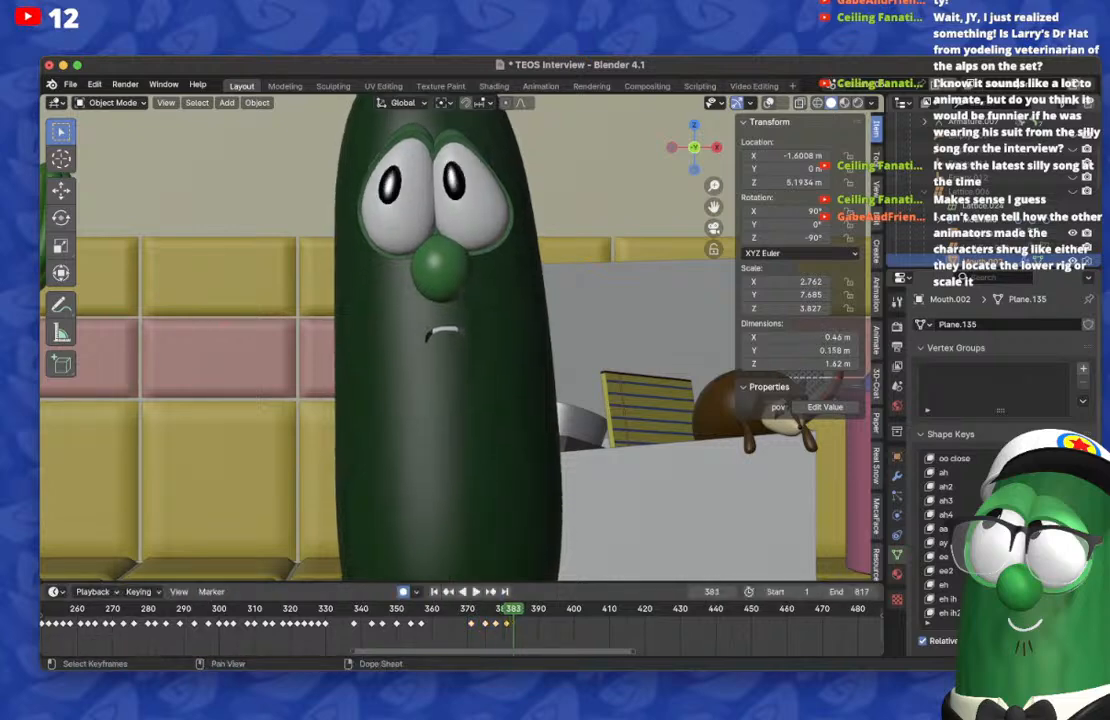
scroll(950, 530, up, 7)
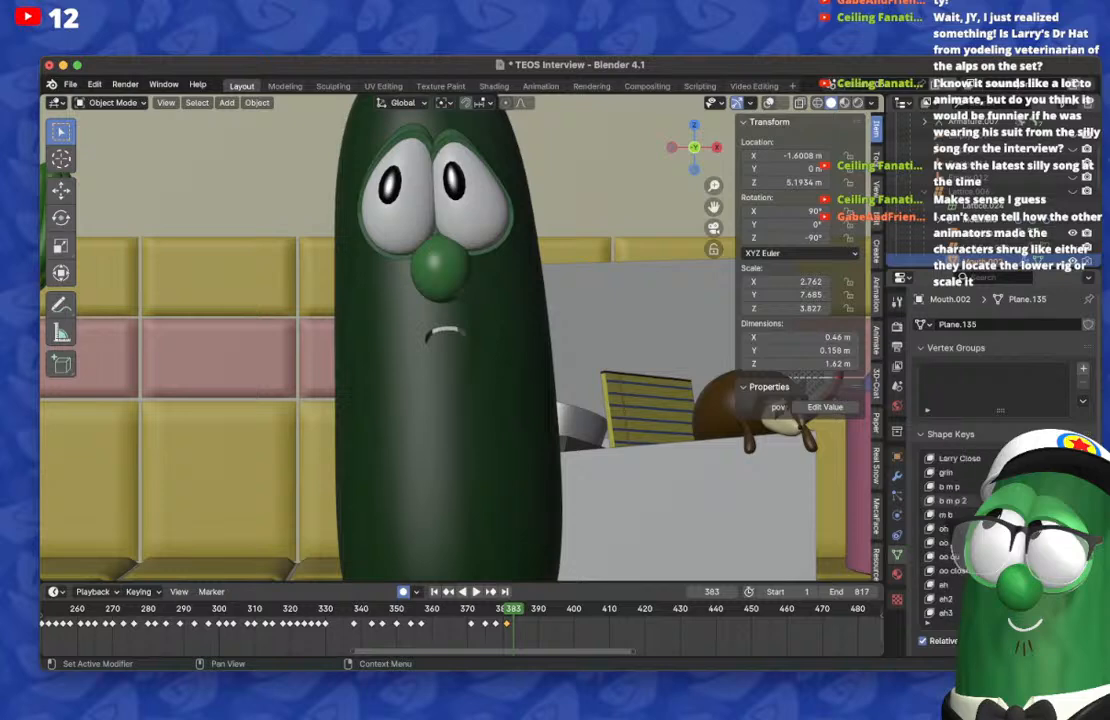
scroll(950, 530, down, 10)
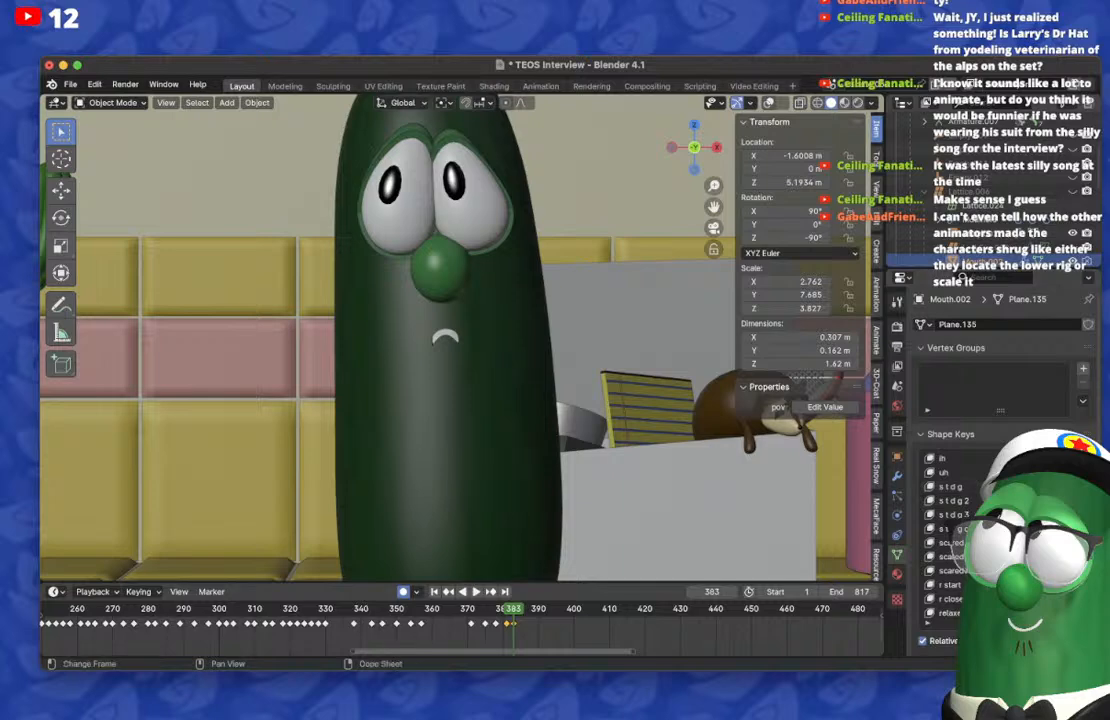
key(Left)
key(Left)
key(Right)
key(Right)
key(Right)
key(Right)
key(Right)
key(Right)
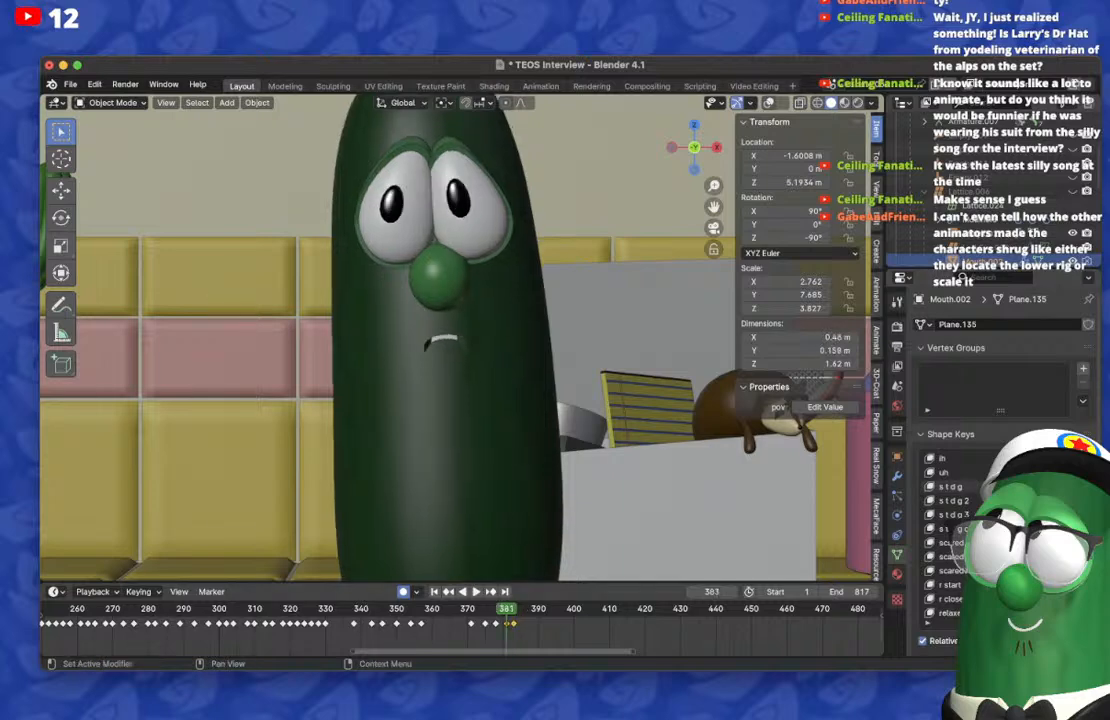
Step: Clear the held mouth shape on frame 386 and step back to frame 383 to check the transition
key(Left)
key(Left)
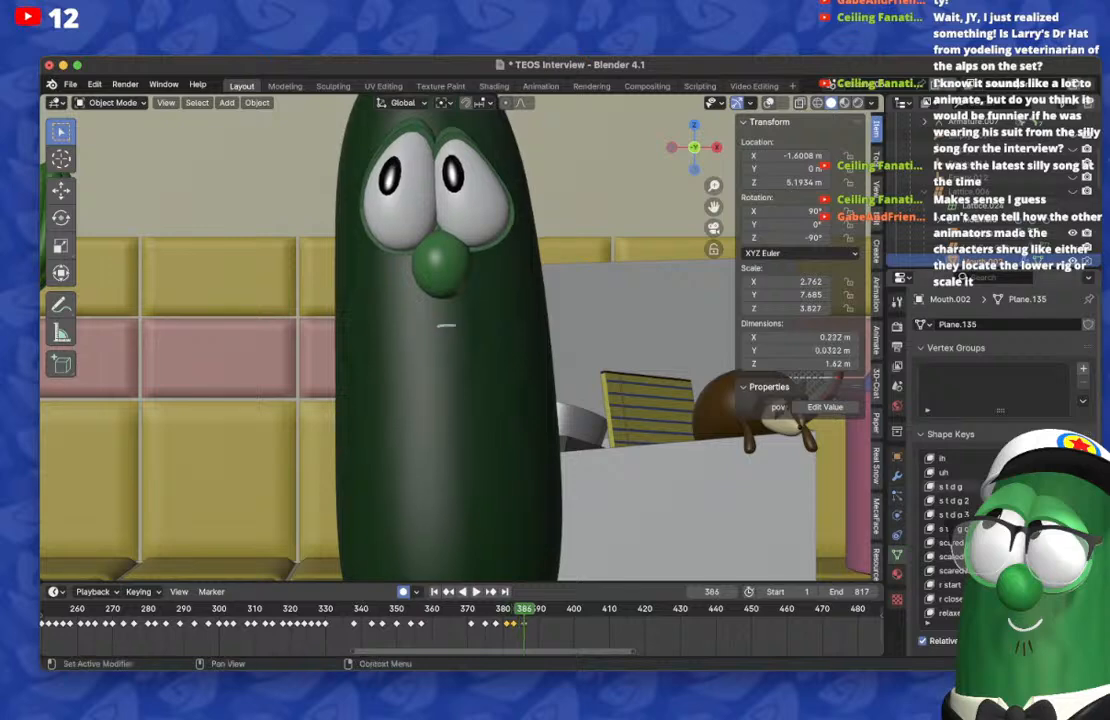
key(super+z)
key(Left)
key(Left)
key(Left)
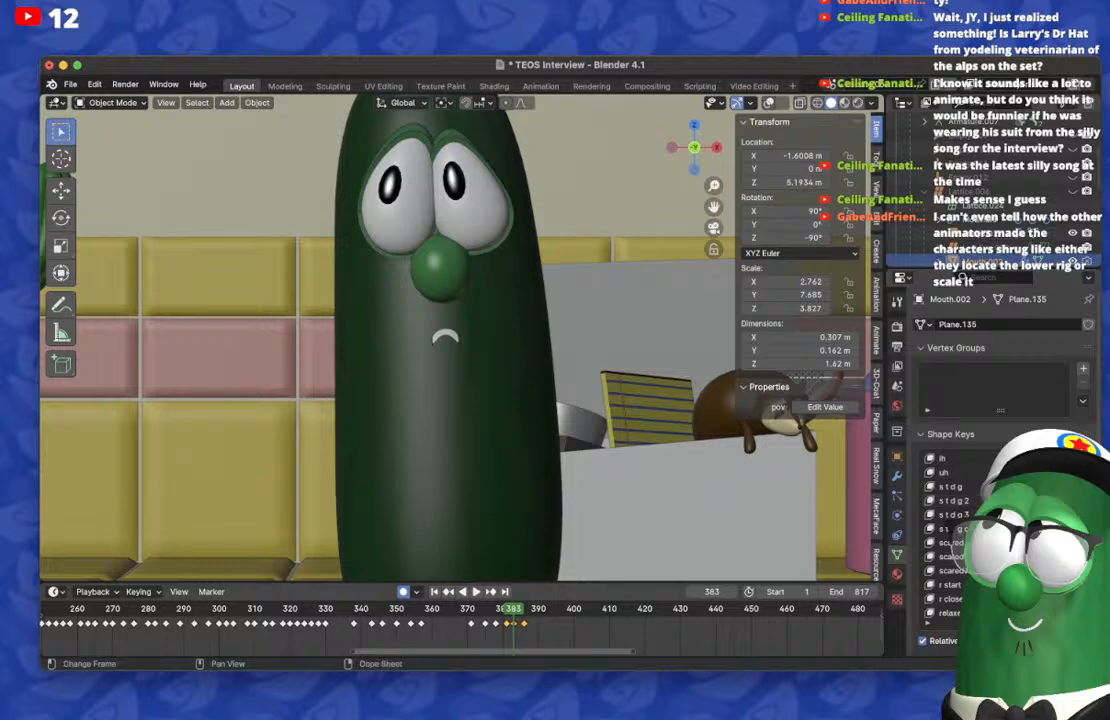
Step: Play the lip-sync repeatedly from around frame 353 to check the timing of the newly keyed mouth shapes
click(406, 609)
key(space)
key(space)
key(space)
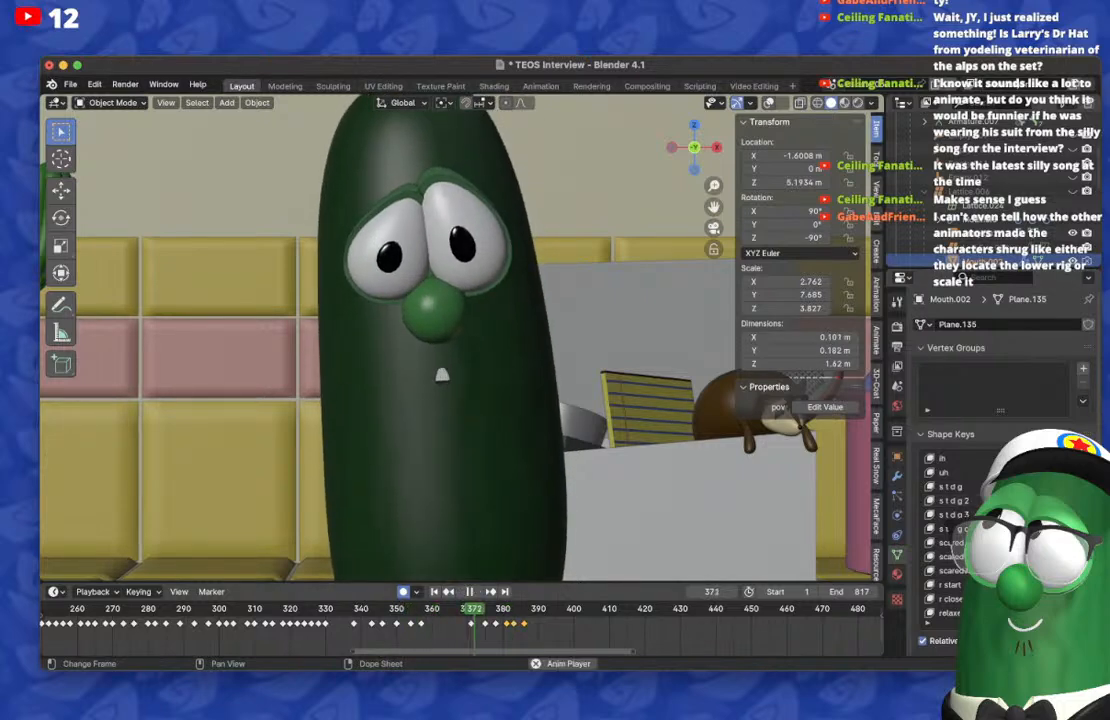
click(378, 609)
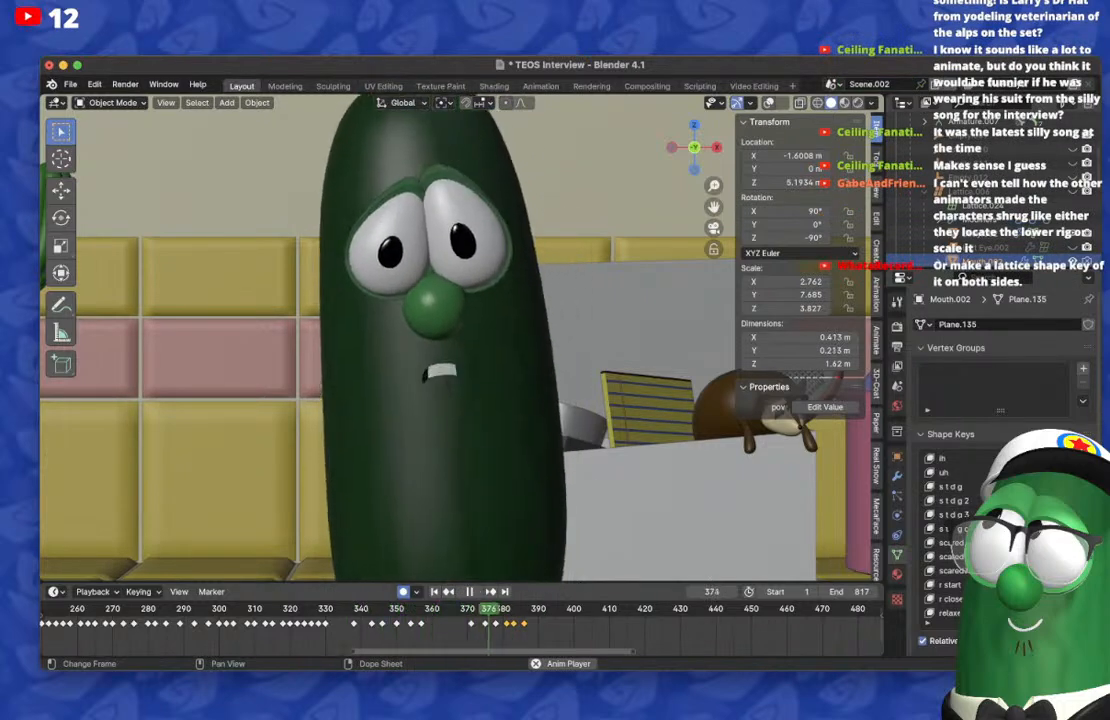
click(406, 609)
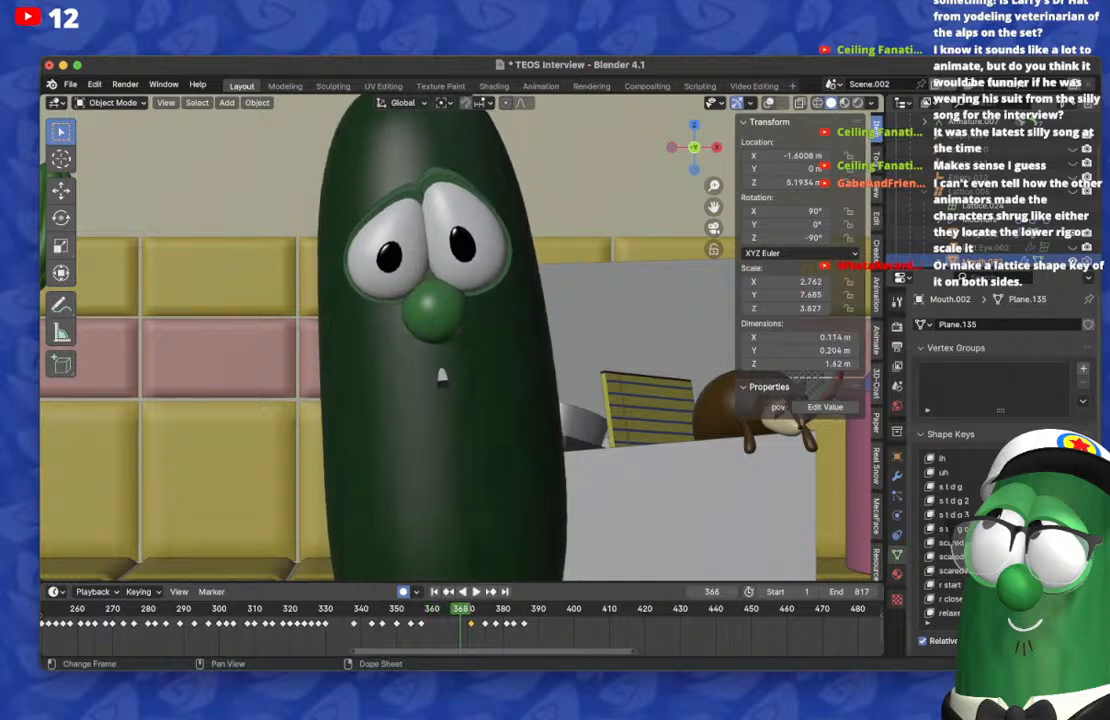
Step: Move the mouth keyframe from frame 371 to 369 and replay the lip-sync from about frame 353
drag(471, 623, 464, 623)
key(space)
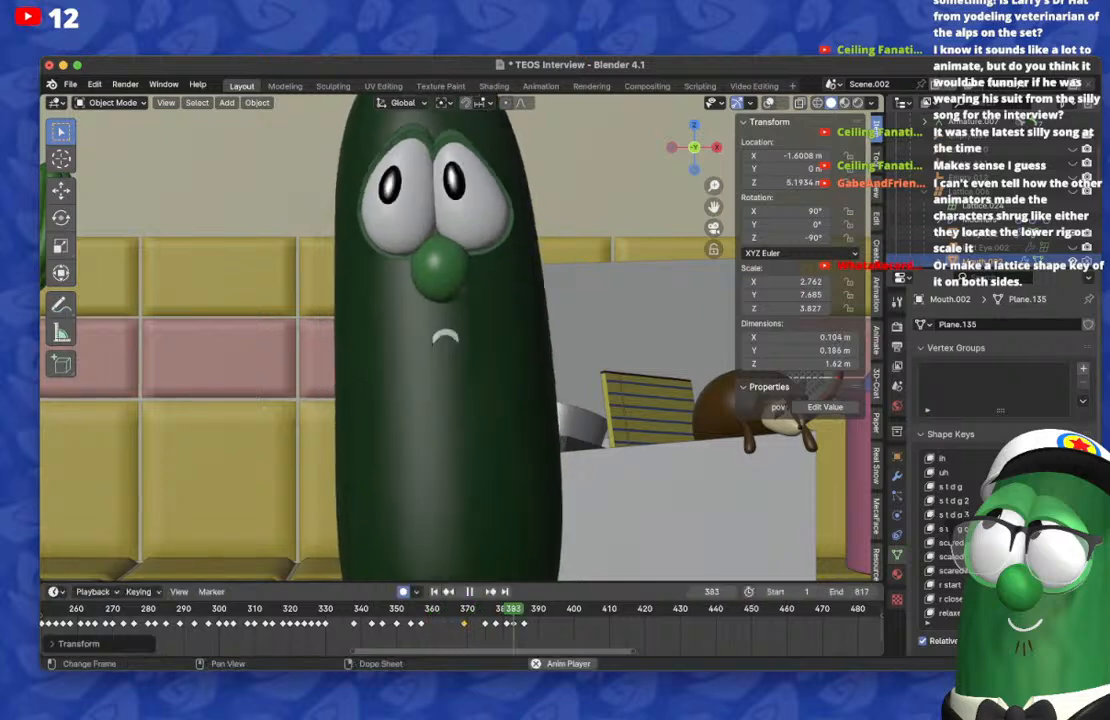
click(406, 609)
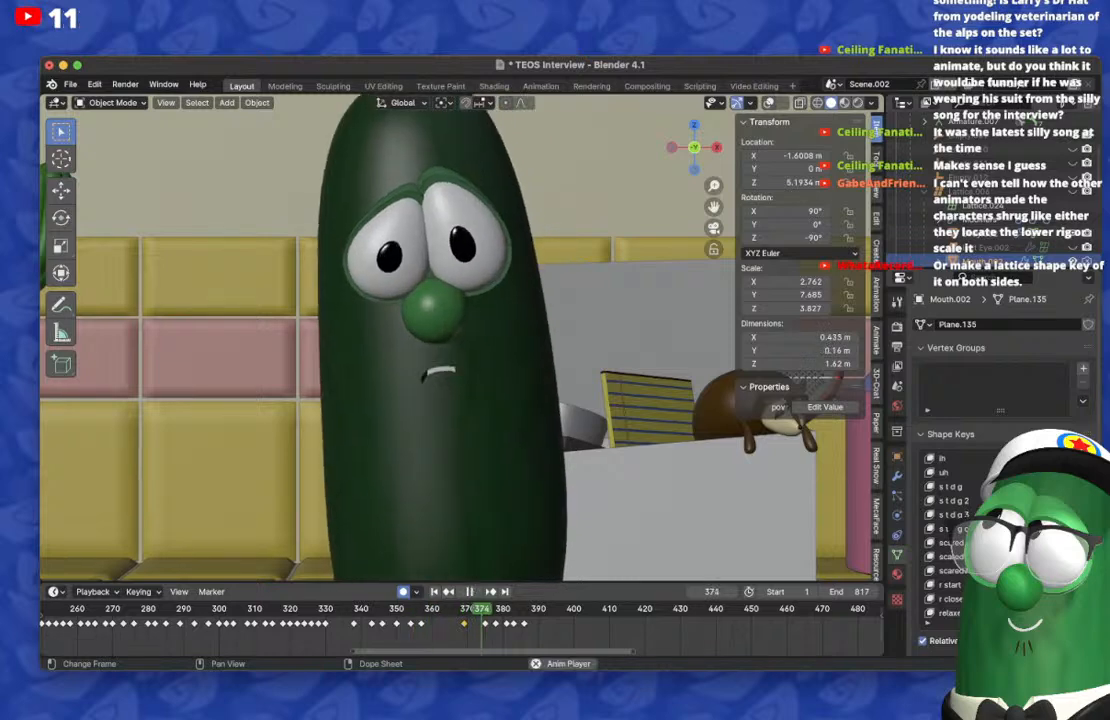
Step: Replay the lip-sync from about frame 361 to check the mouth timing up to frame 387
key(space)
key(space)
drag(500, 609, 434, 609)
key(space)
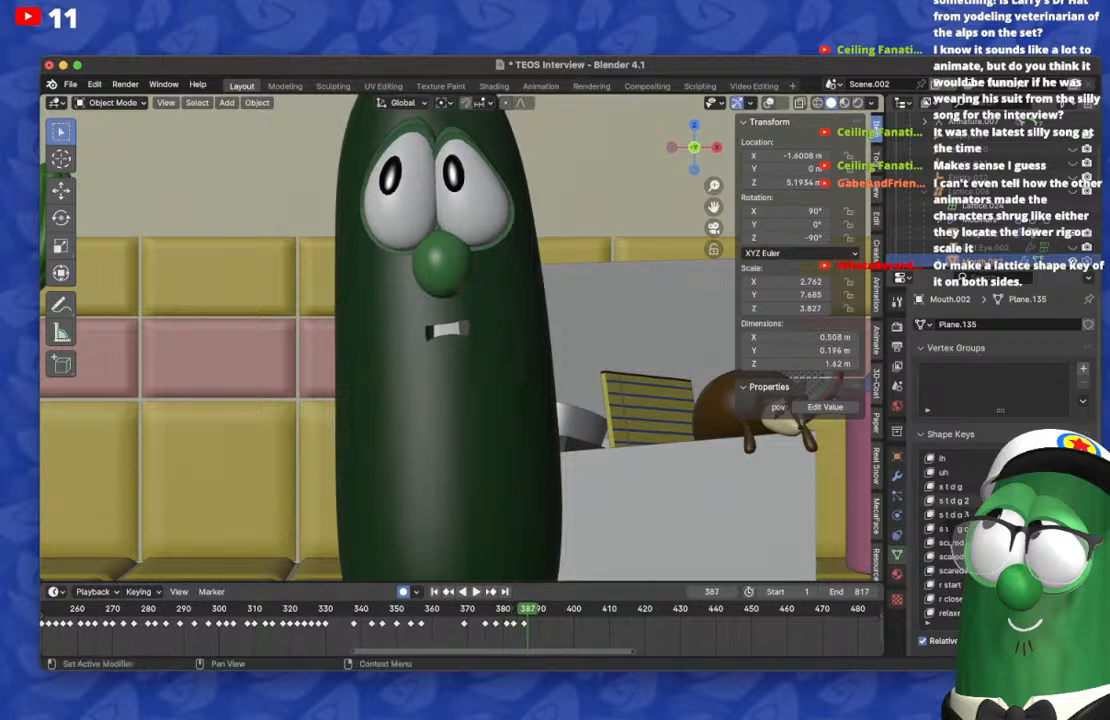
Step: Key an open mouth on frame 387 by clearing the toothy shape key and raising an open one, and compare it with frame 386
drag(1036, 500, 975, 500)
scroll(1036, 500, up, 12)
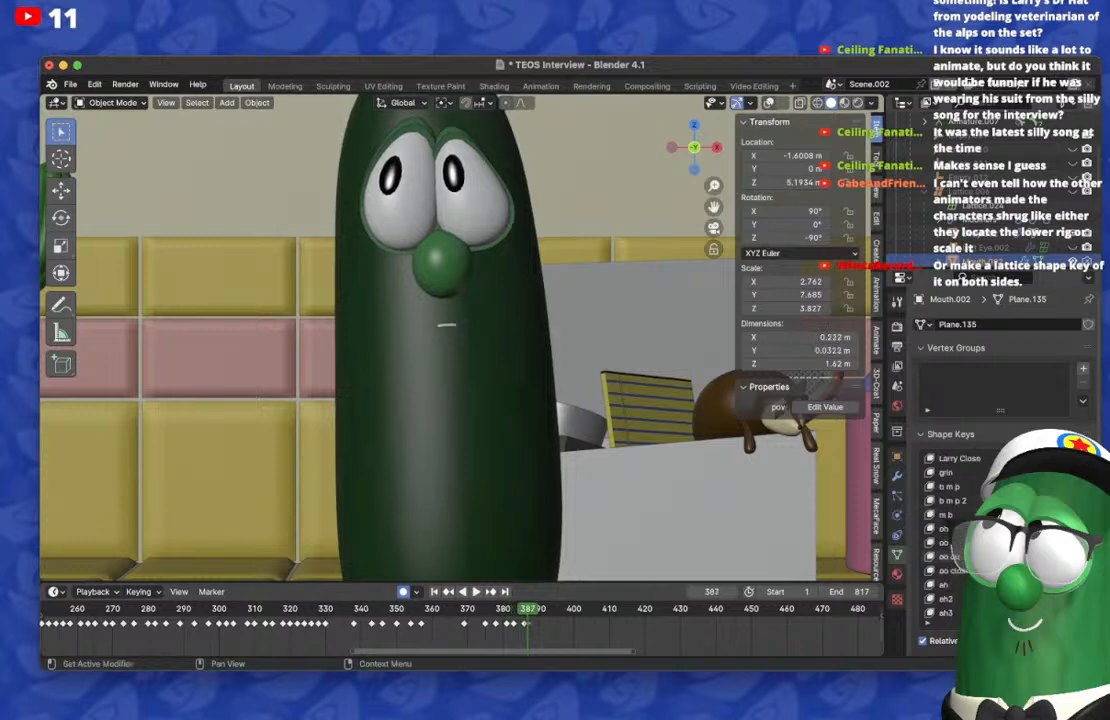
scroll(955, 535, down, 2)
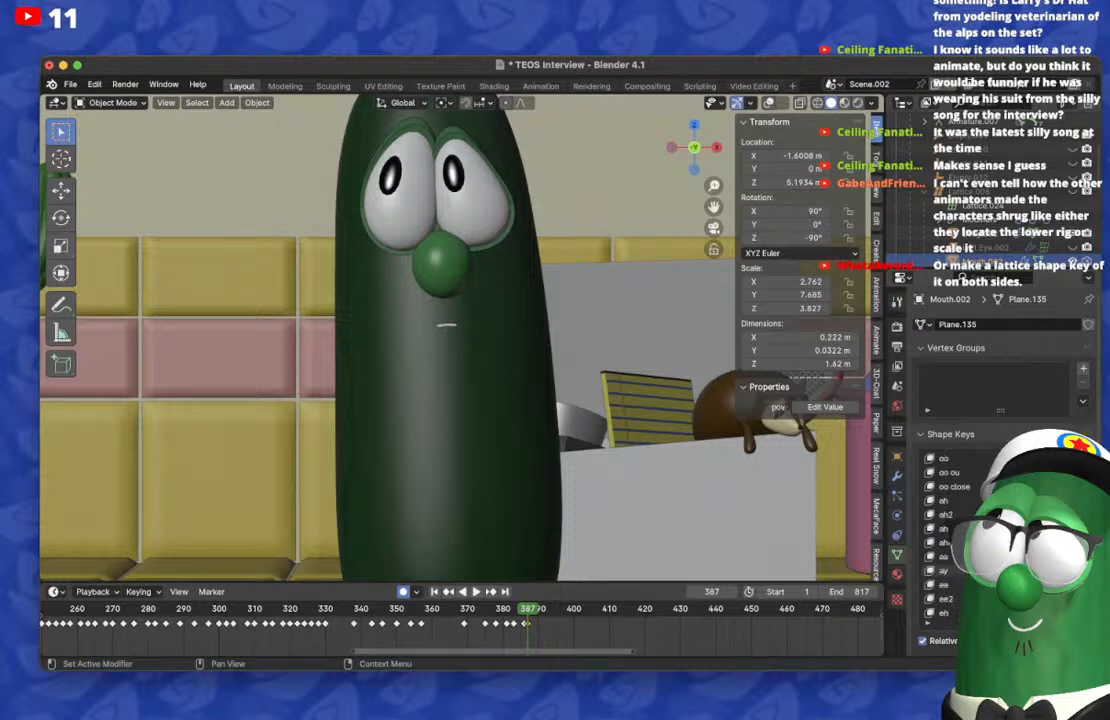
key(Right)
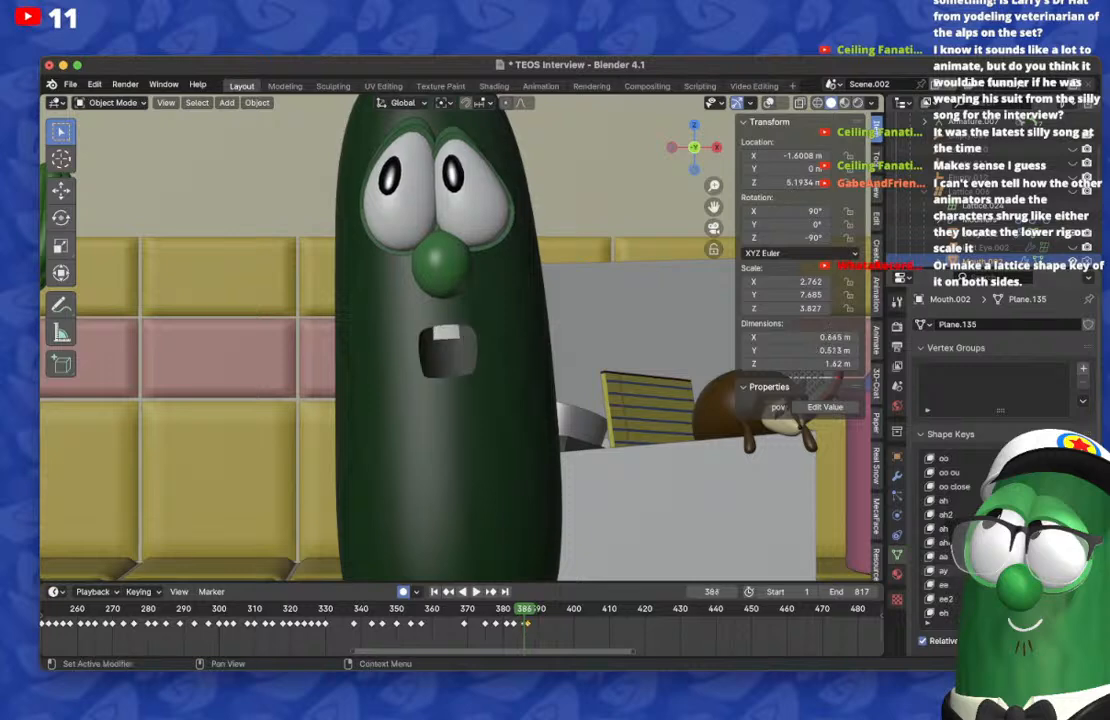
key(Left)
key(Right)
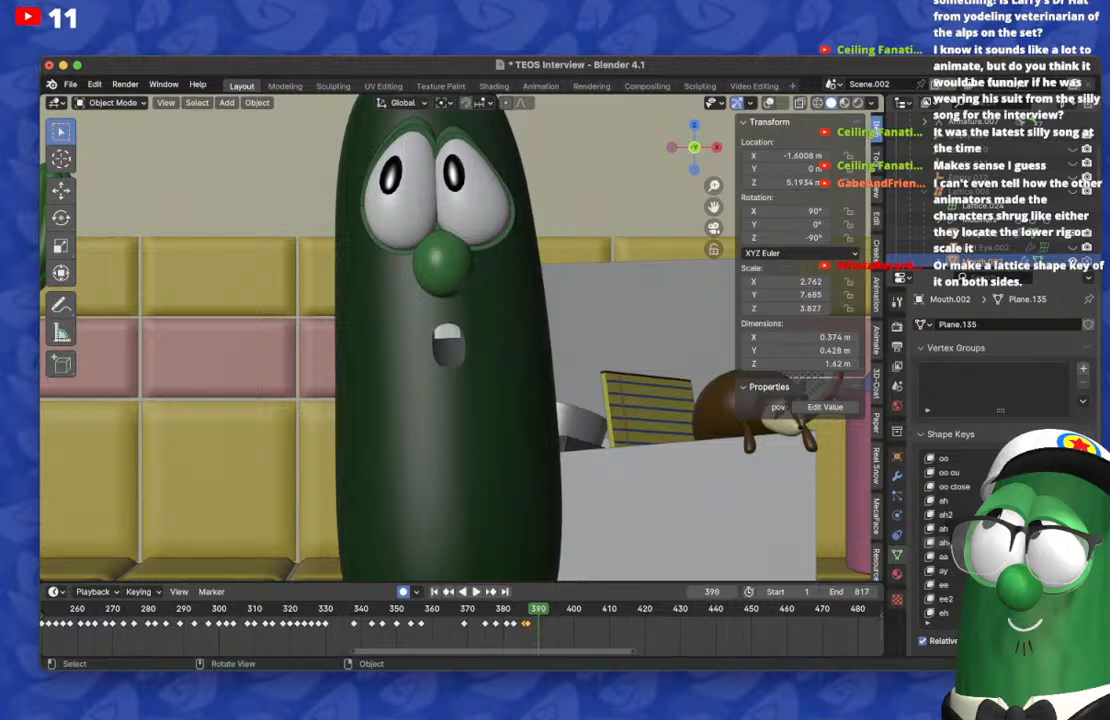
Step: Duplicate Mouth.002's toothy mouth keyframe from frame 386 to frame 390
scroll(460, 620, up, 4)
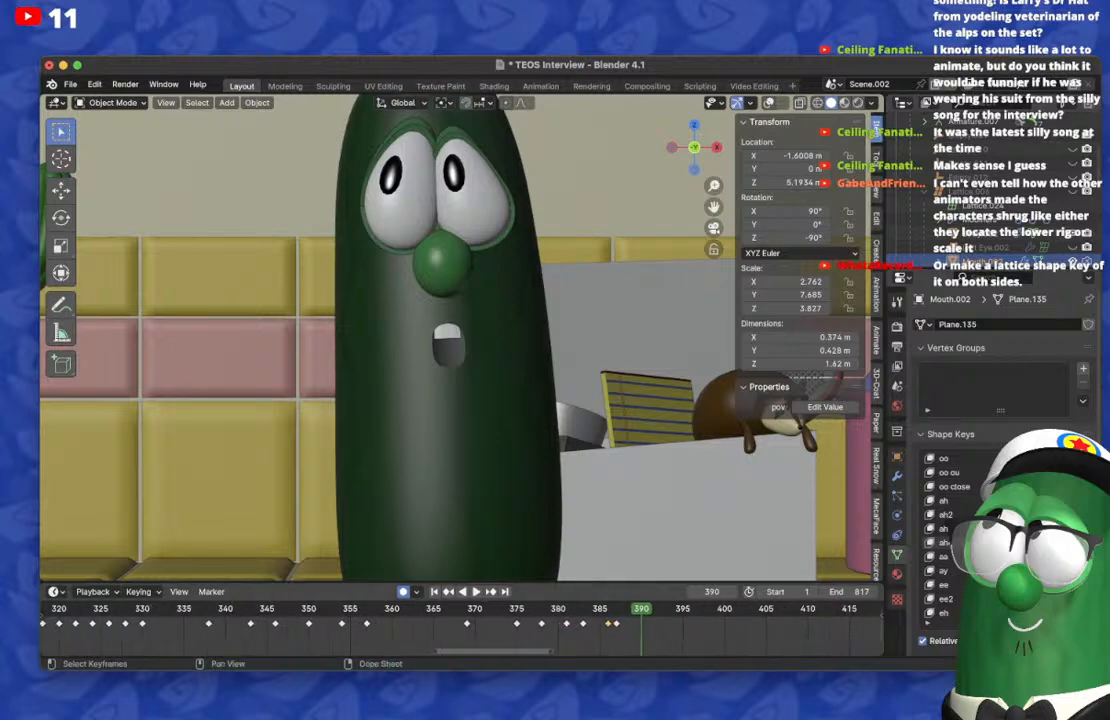
key(shift+d)
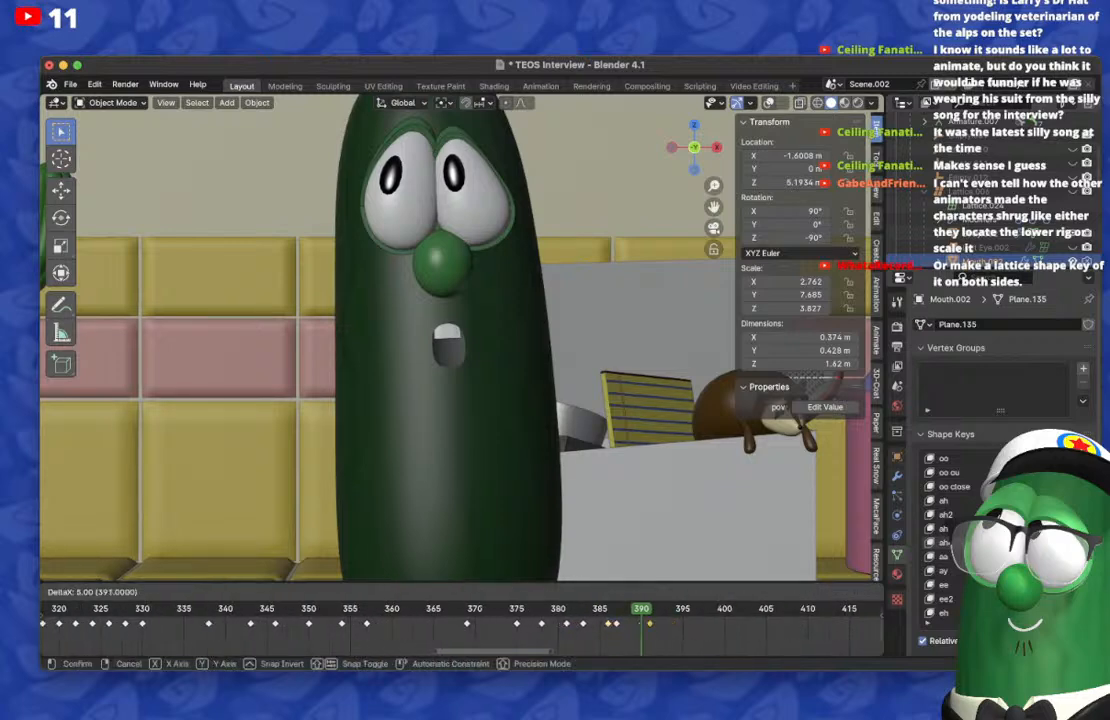
click(641, 623)
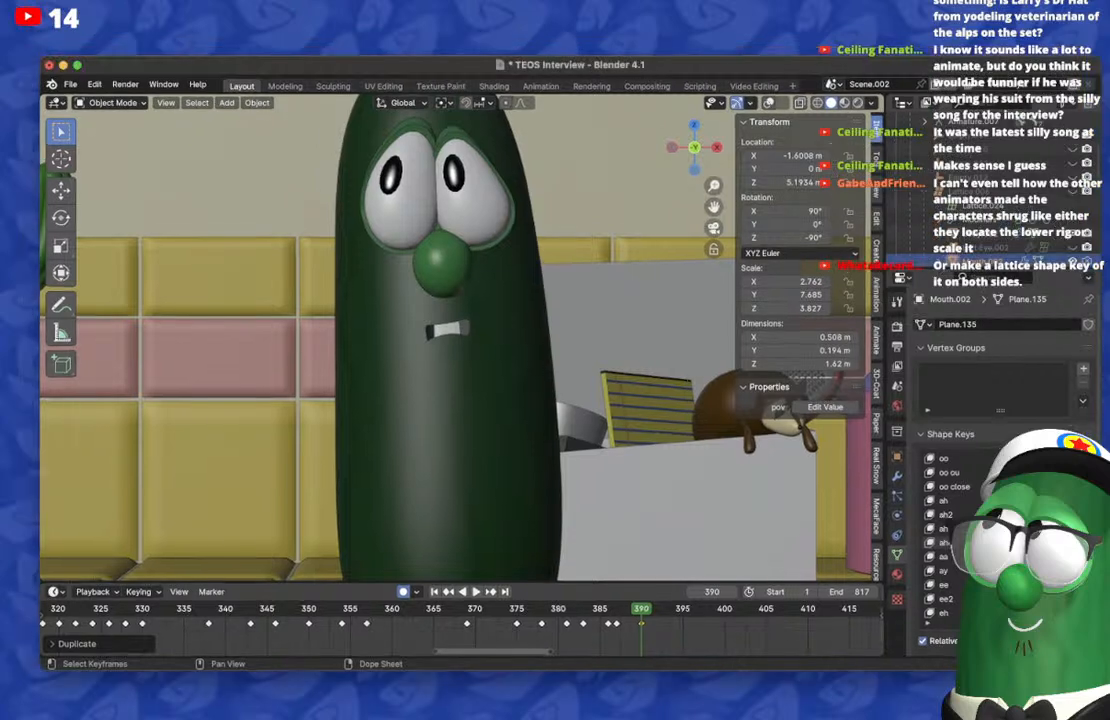
Step: Show the viewport overlays and add a new shape key to Lattice.006, opening the lattice in Edit Mode
click(768, 102)
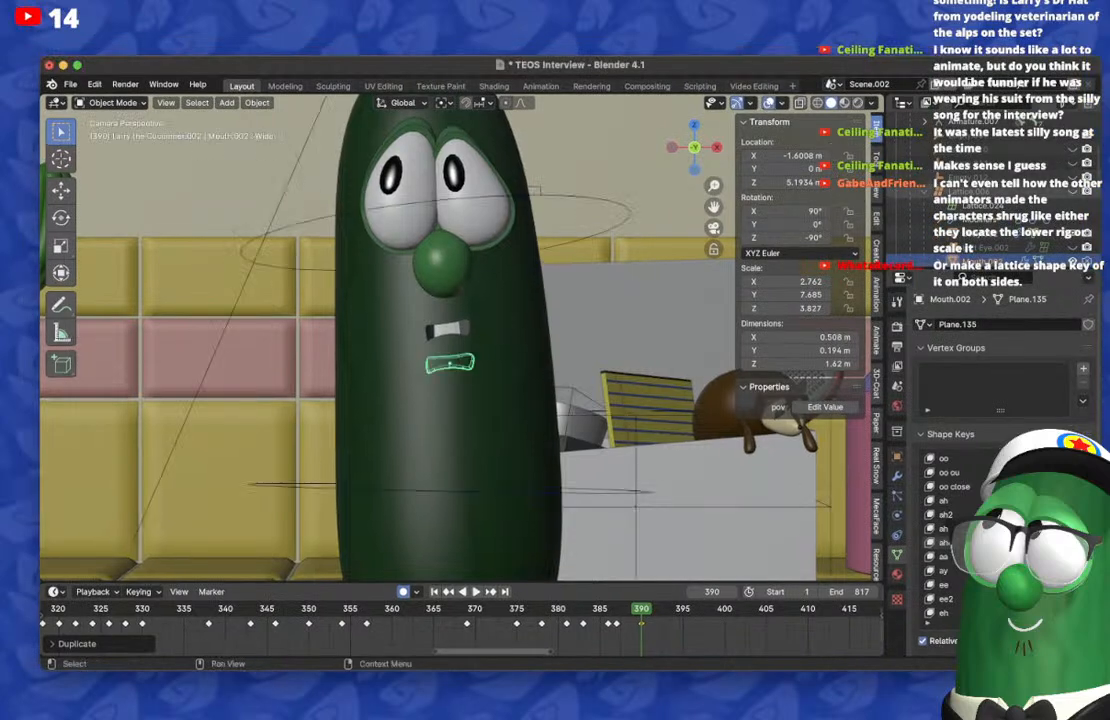
click(449, 384)
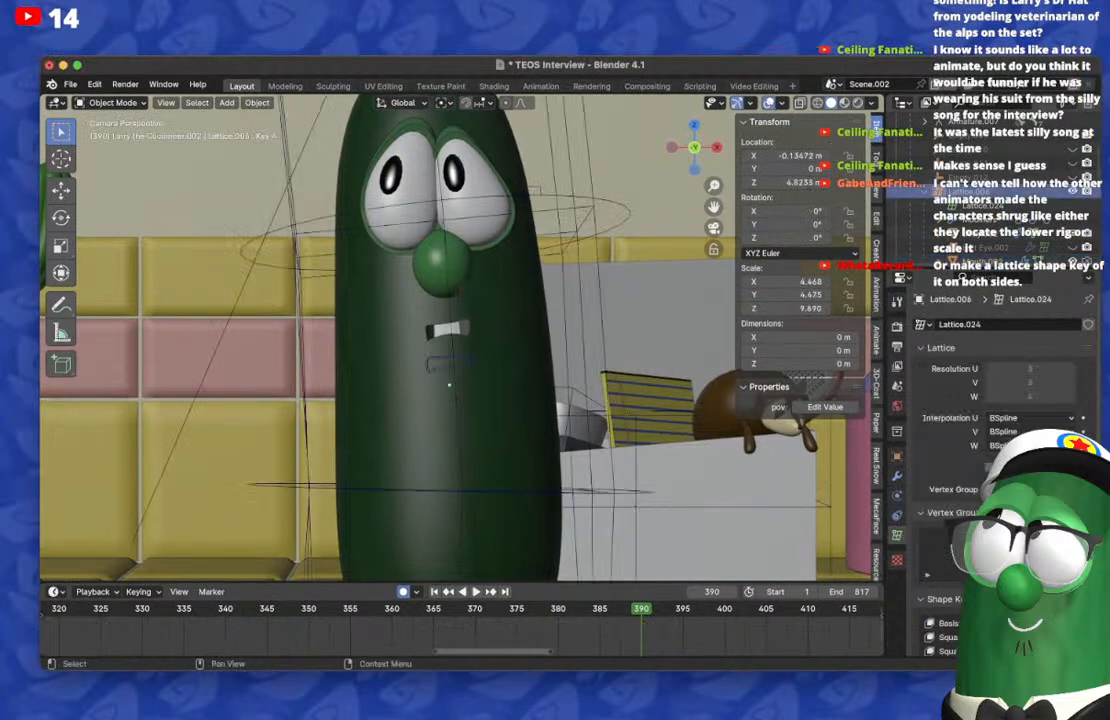
scroll(1000, 450, down, 6)
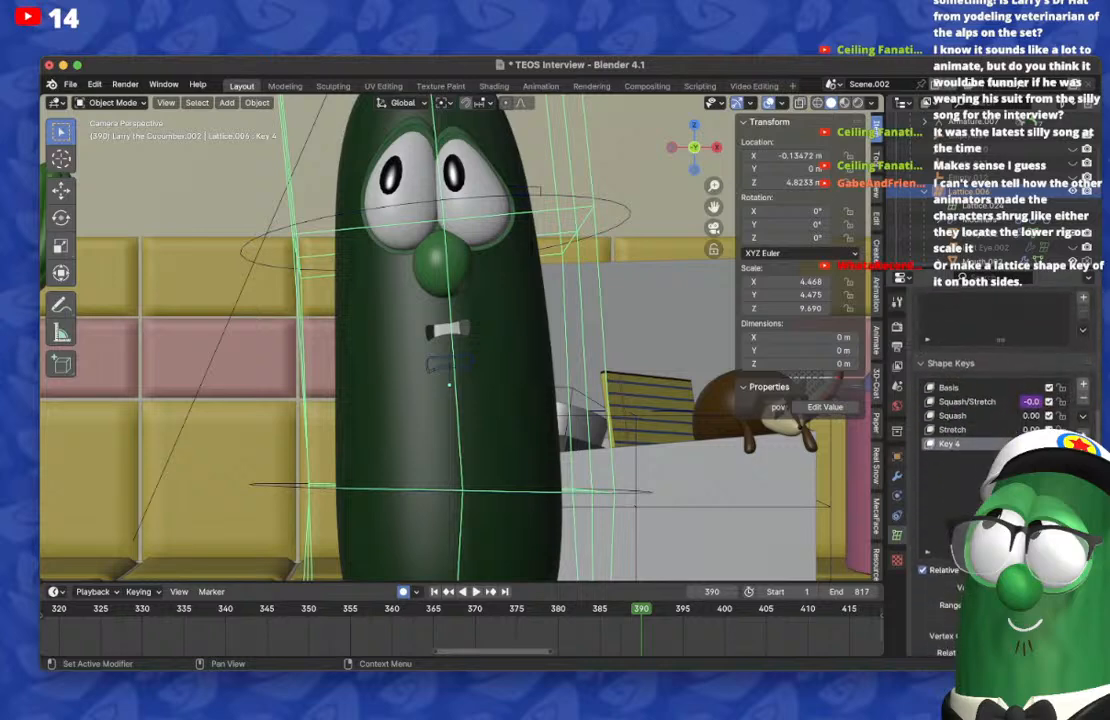
click(1083, 385)
click(112, 102)
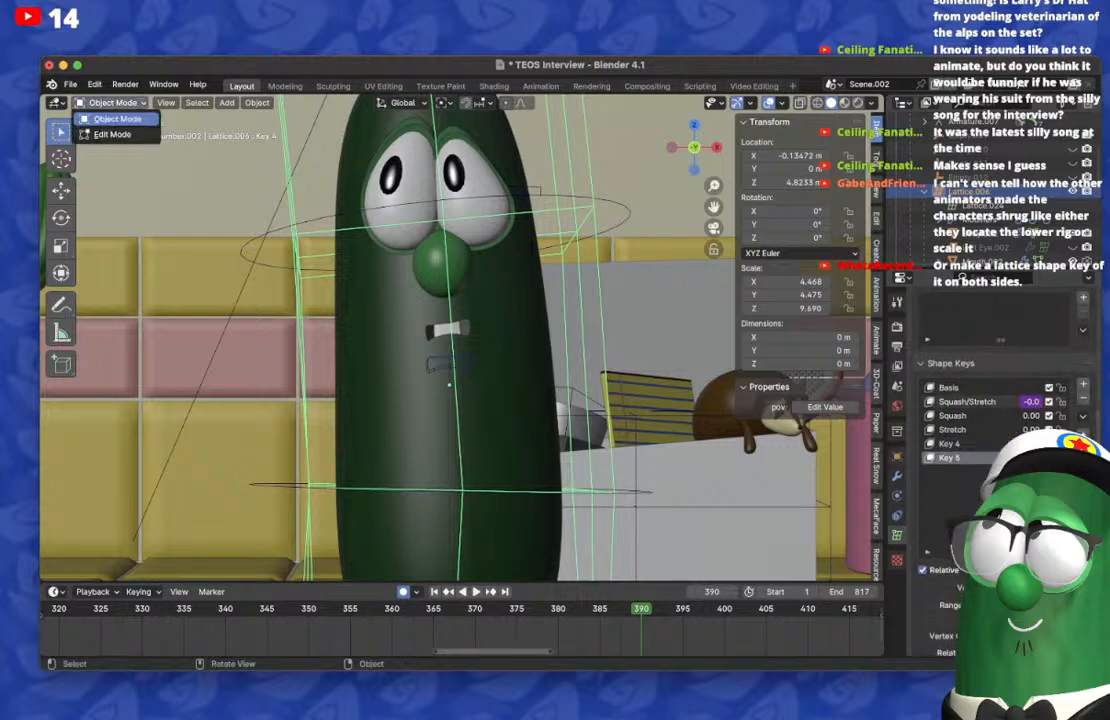
click(112, 134)
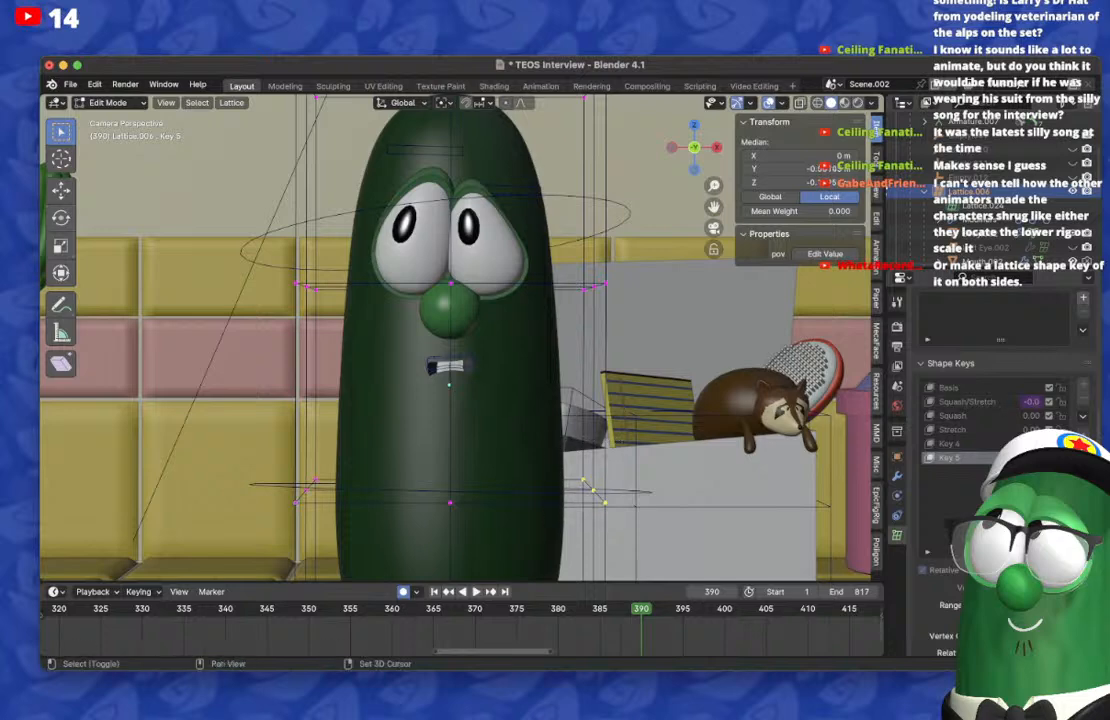
Step: Try raising the lattice's lower-middle points on both sides of the cucumber by about 1.08 m along Z
key(g)
key(z)
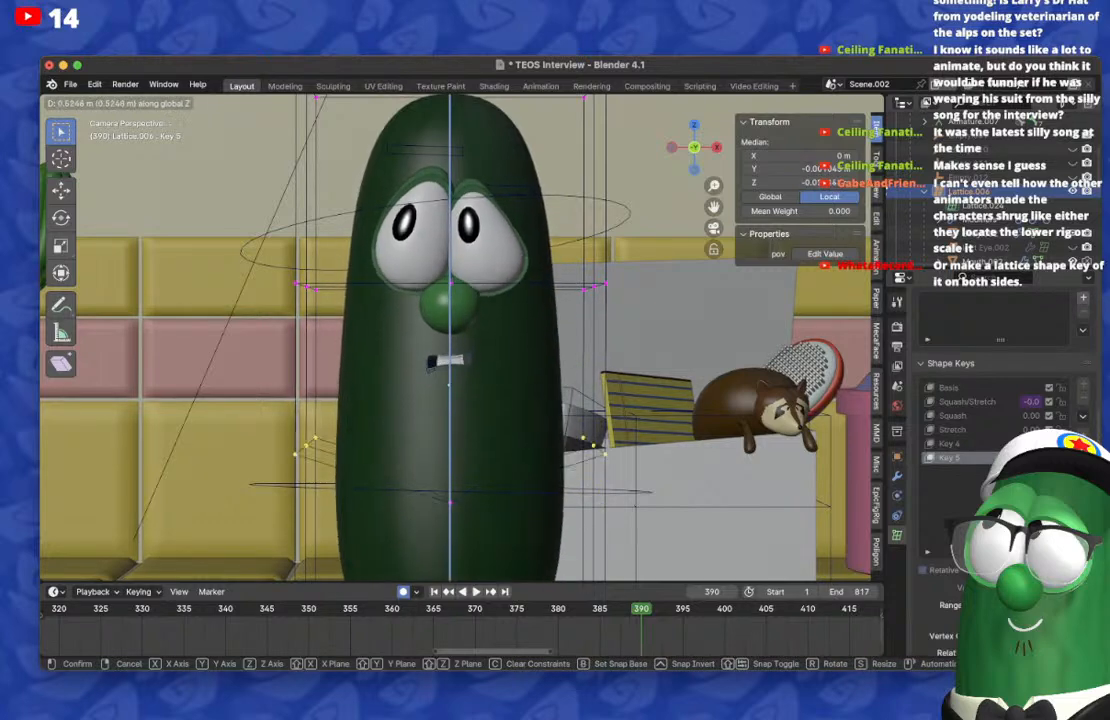
key(Escape)
scroll(458, 338, down, 4)
key(g)
key(z)
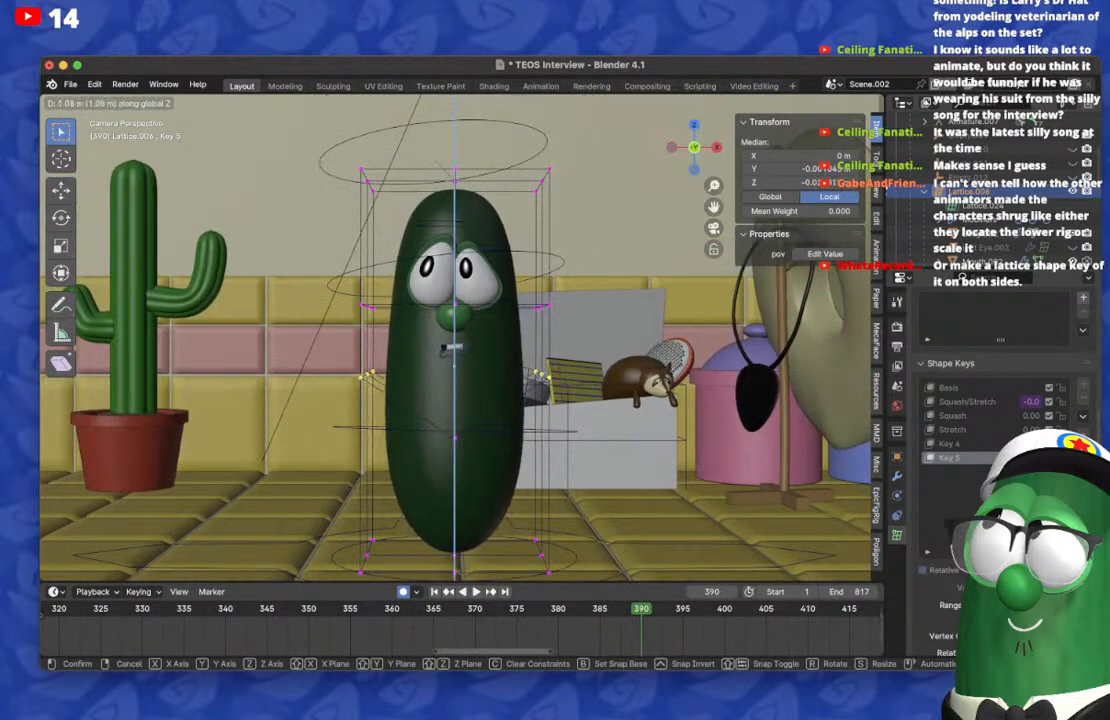
key(Return)
key(super+z)
Step: Return to Object Mode and hide Lattice.006
click(110, 102)
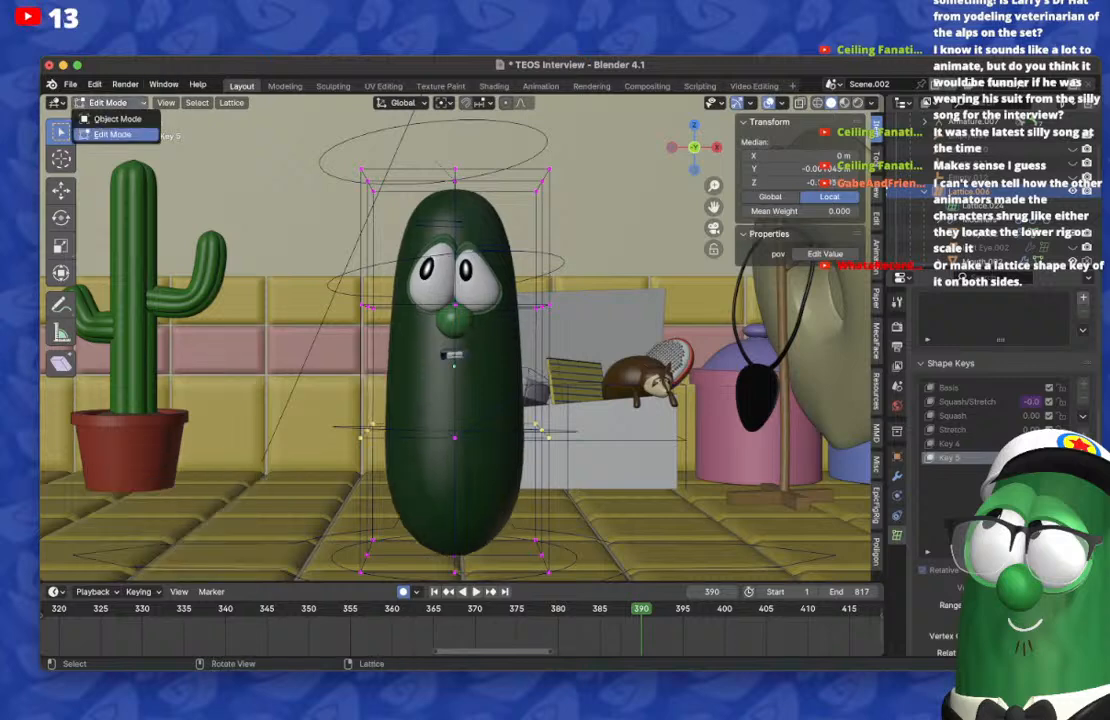
click(100, 115)
key(h)
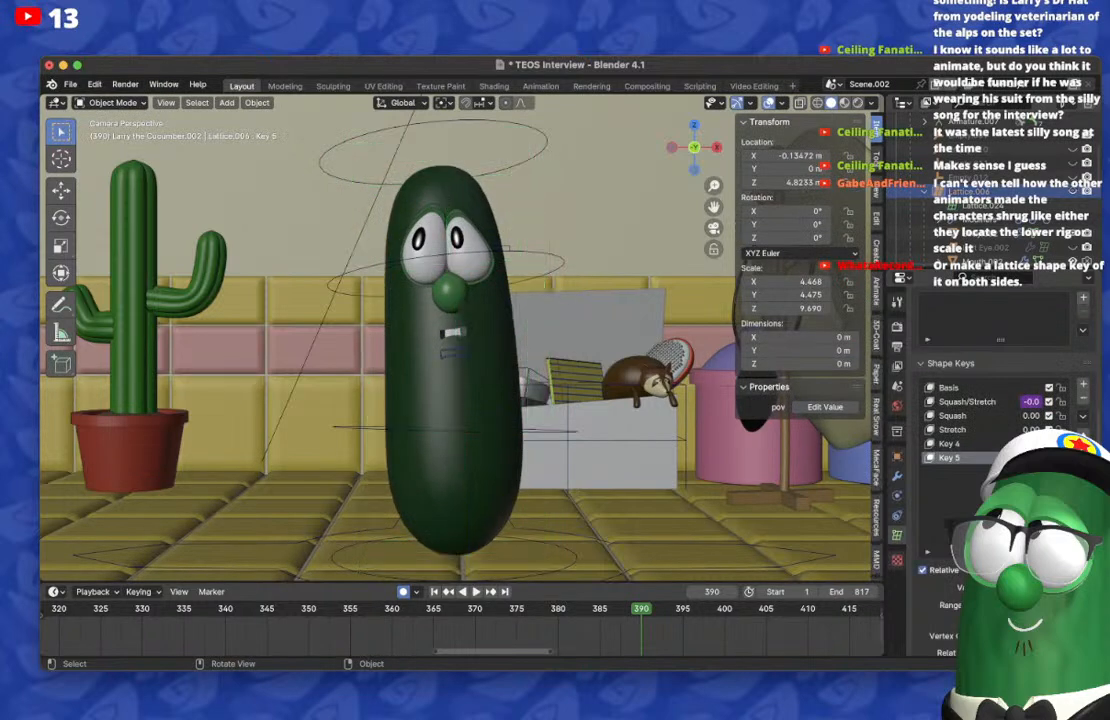
Step: Try moving the Middle1 and Middle2 bones of Larry_Rig.002 in Pose Mode on frame 390
click(453, 553)
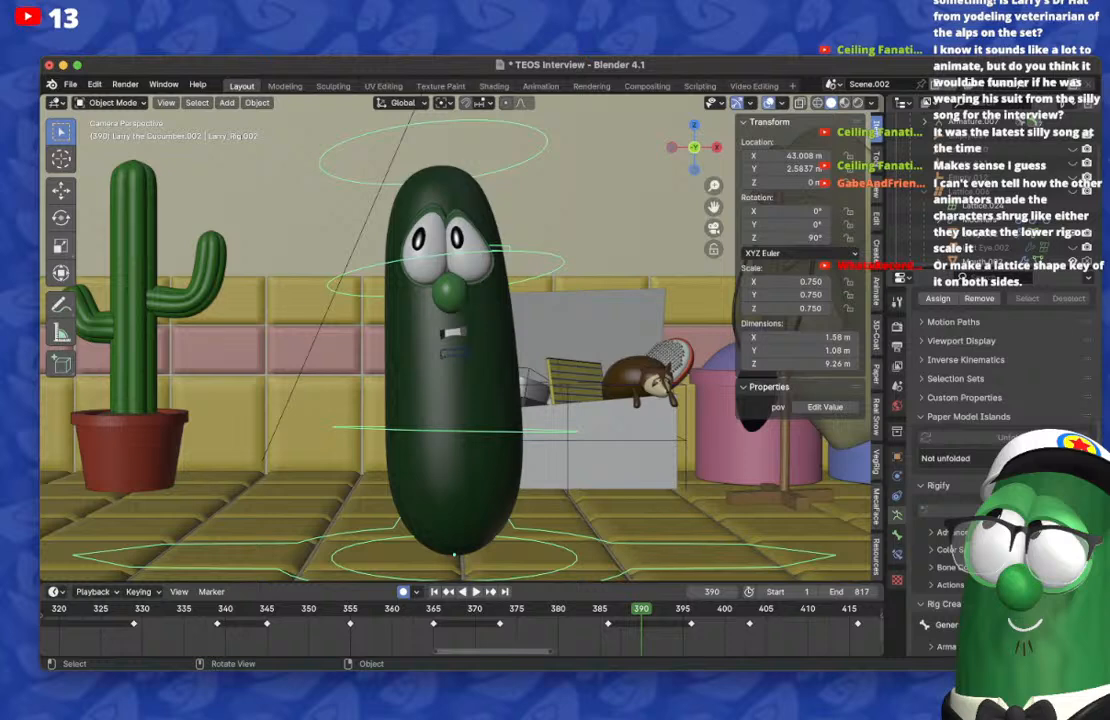
click(110, 102)
click(95, 135)
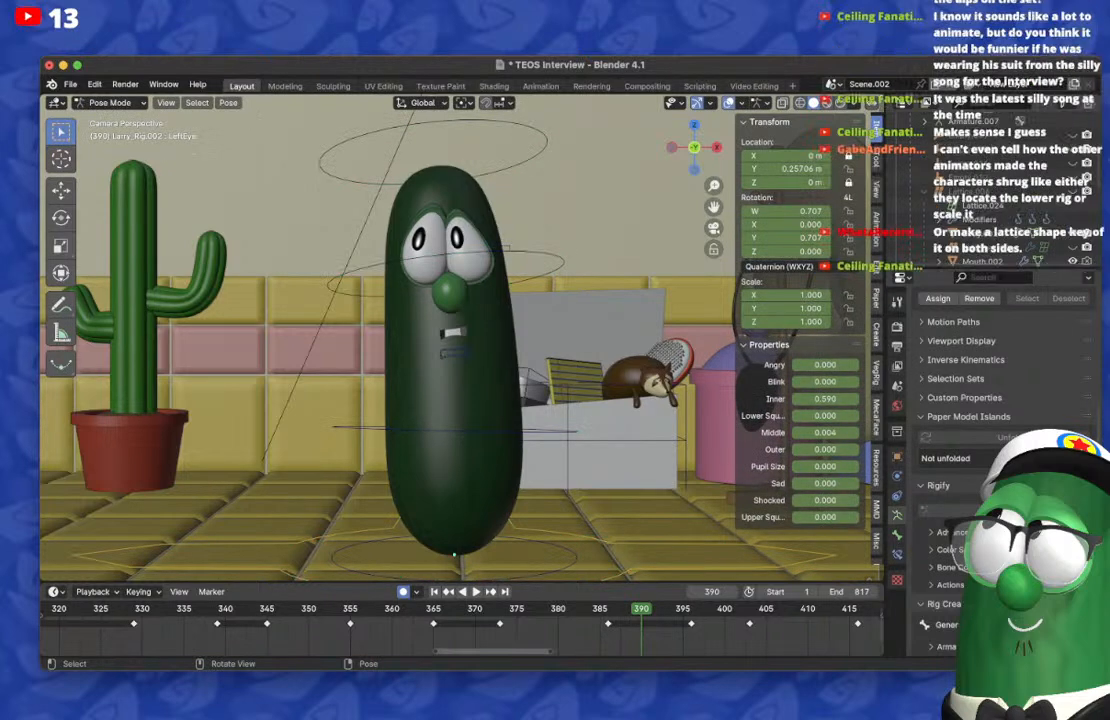
click(368, 429)
key(g)
key(Escape)
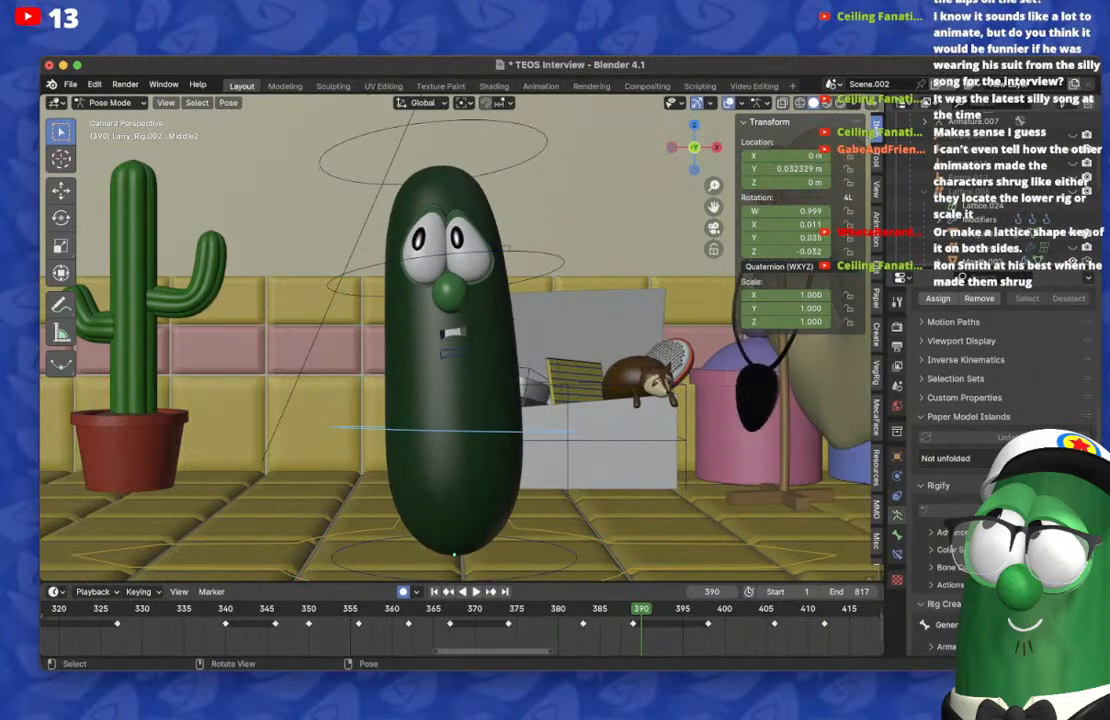
click(362, 269)
key(r)
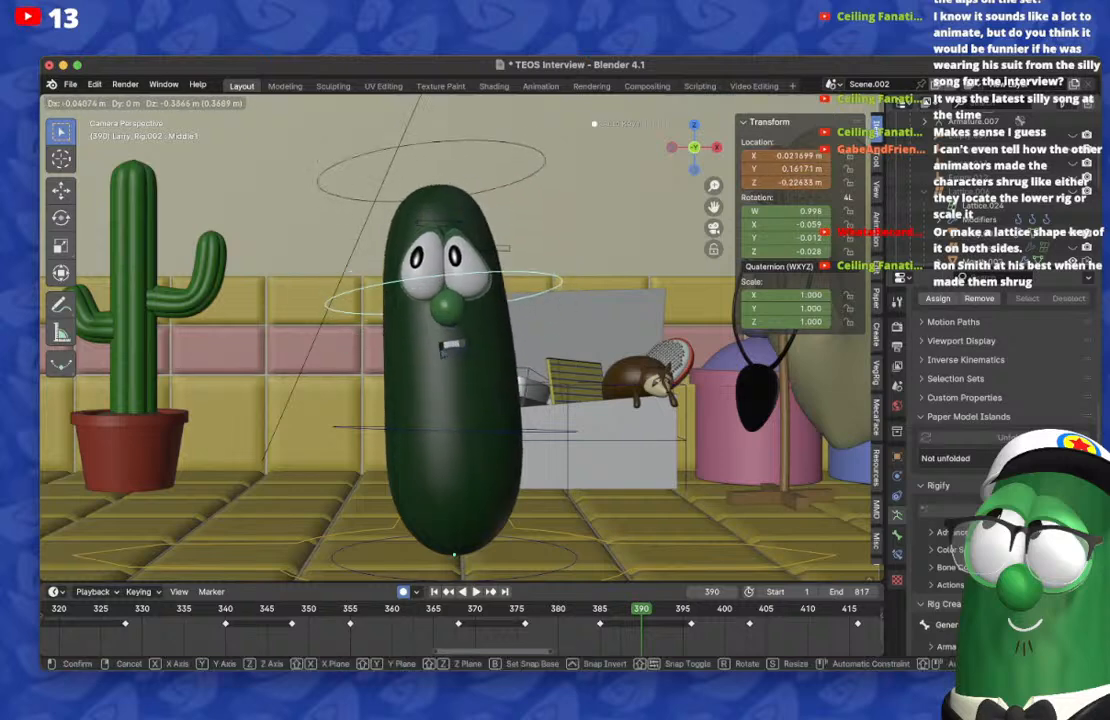
key(Escape)
click(368, 429)
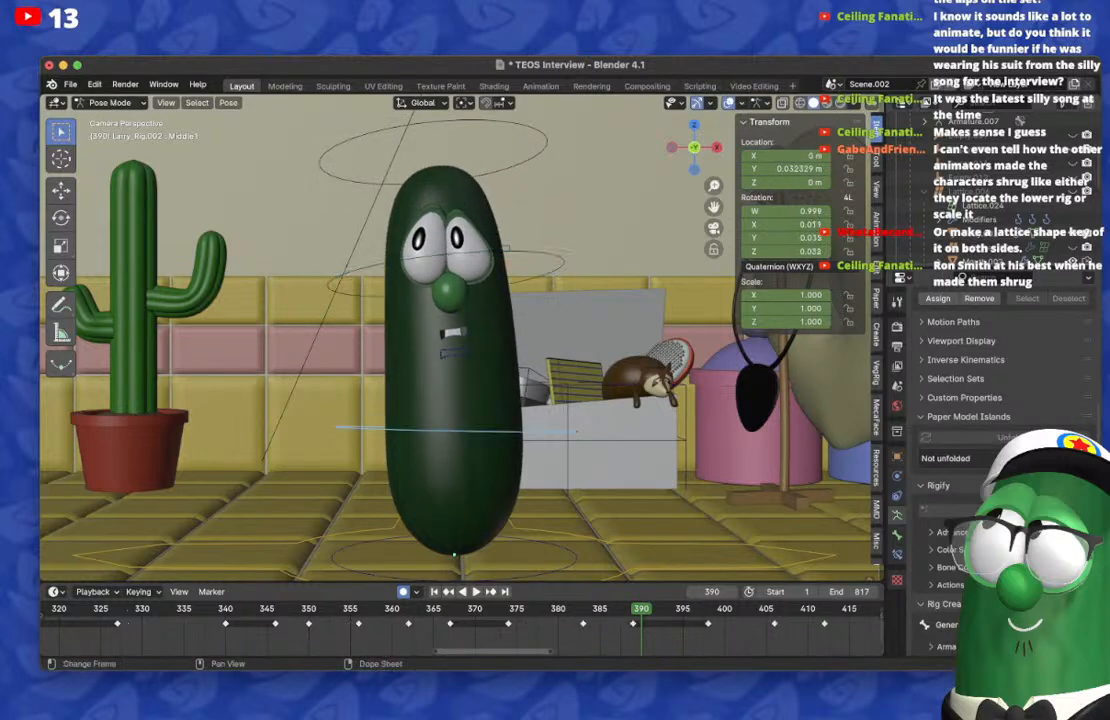
key(r)
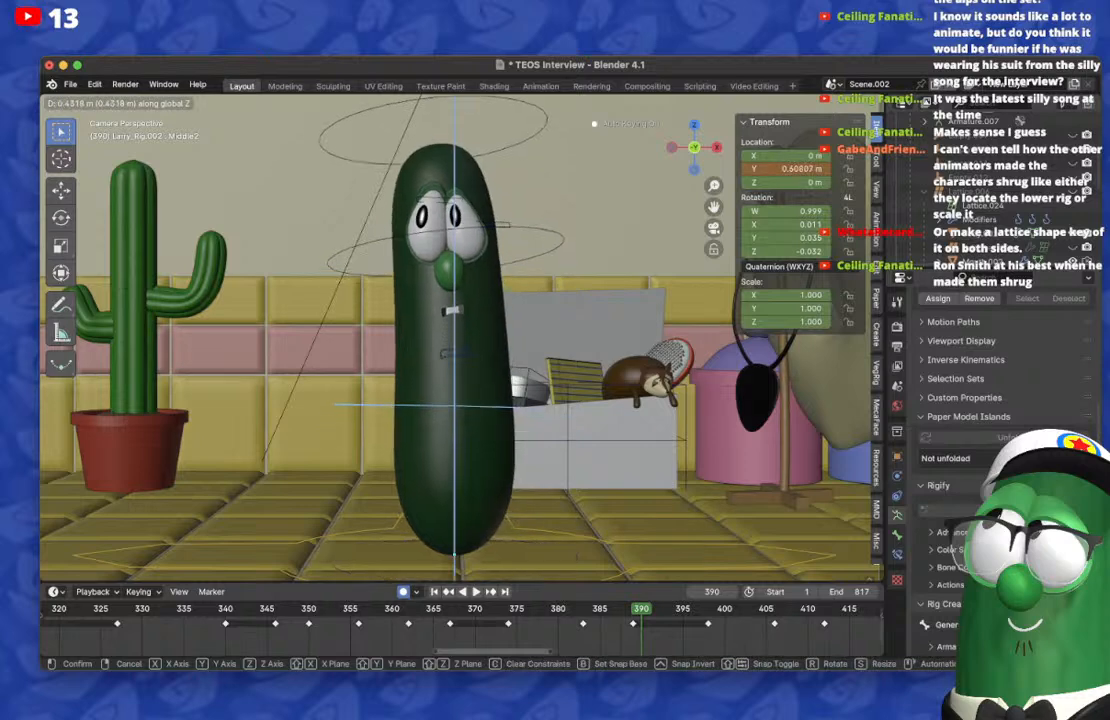
key(Escape)
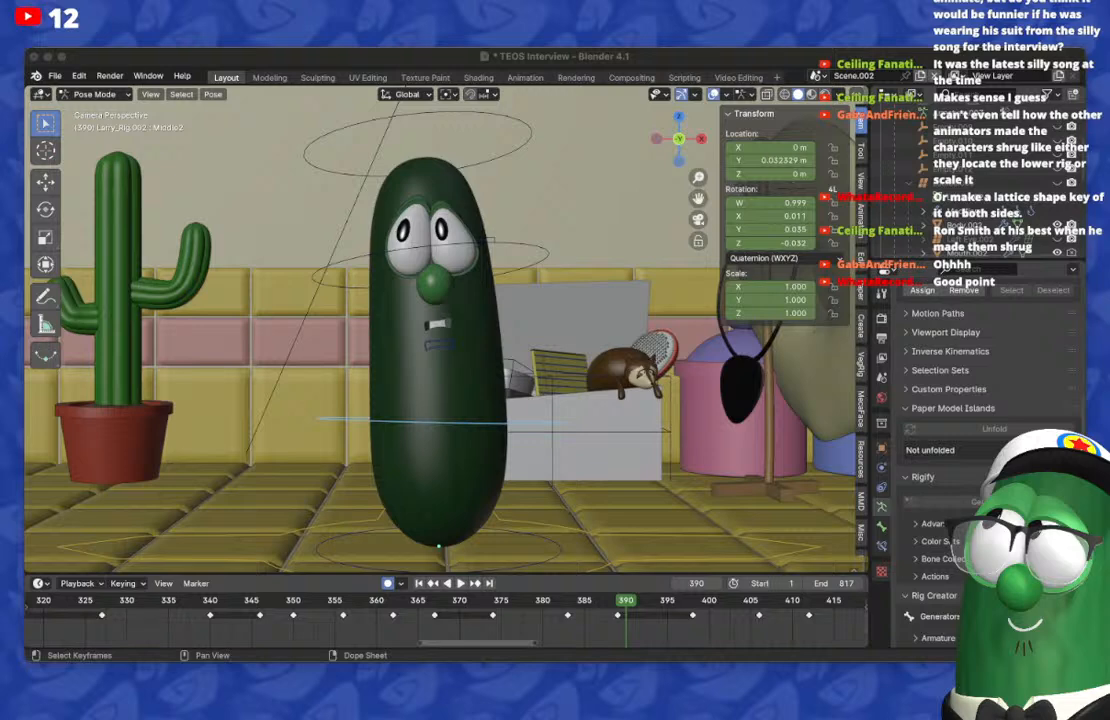
Step: Turn off automatic keyframing and replay the cucumber's animation from before frame 343, stopping at frame 363
key(space)
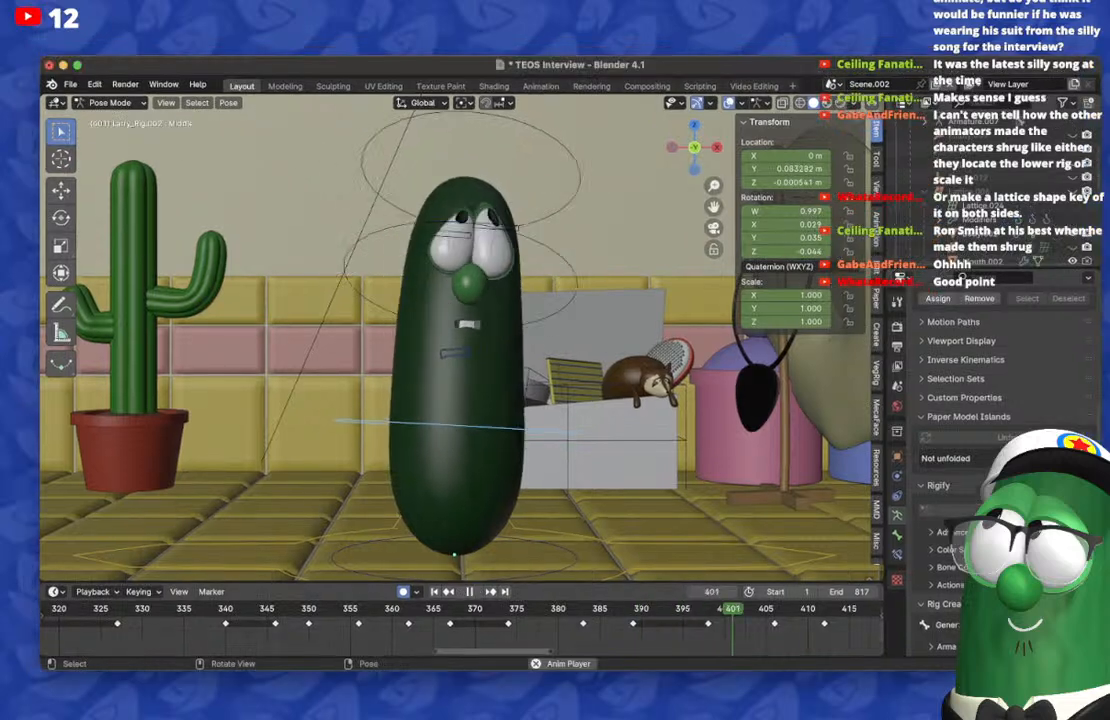
click(403, 592)
click(238, 609)
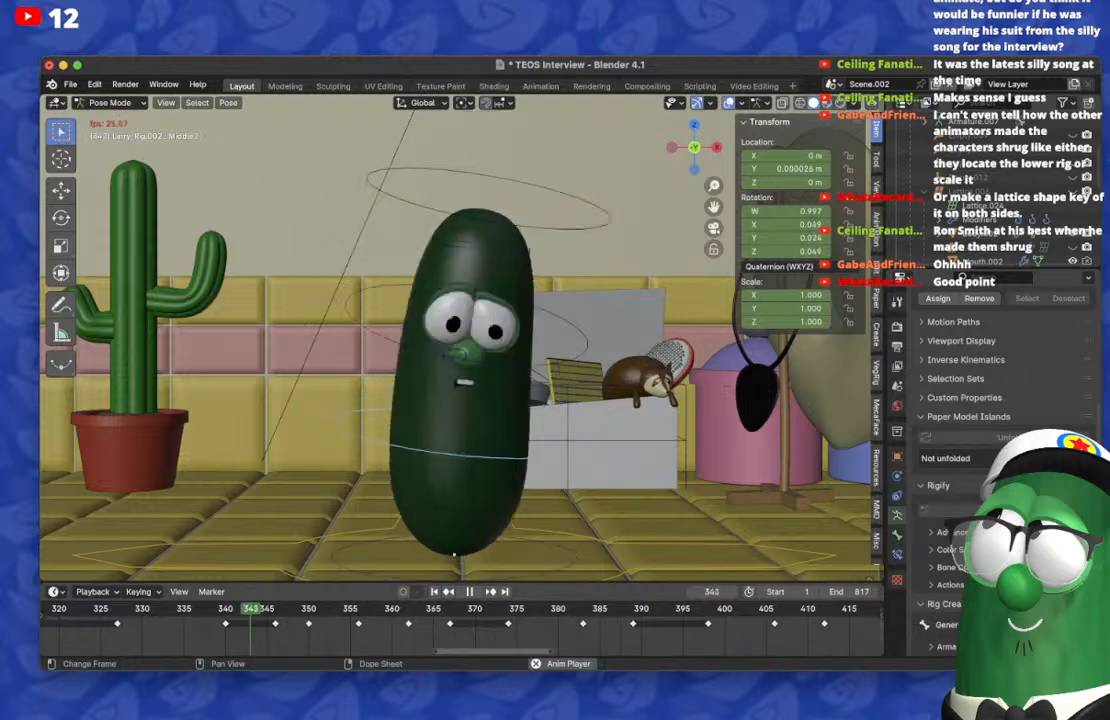
scroll(460, 622, down, 10)
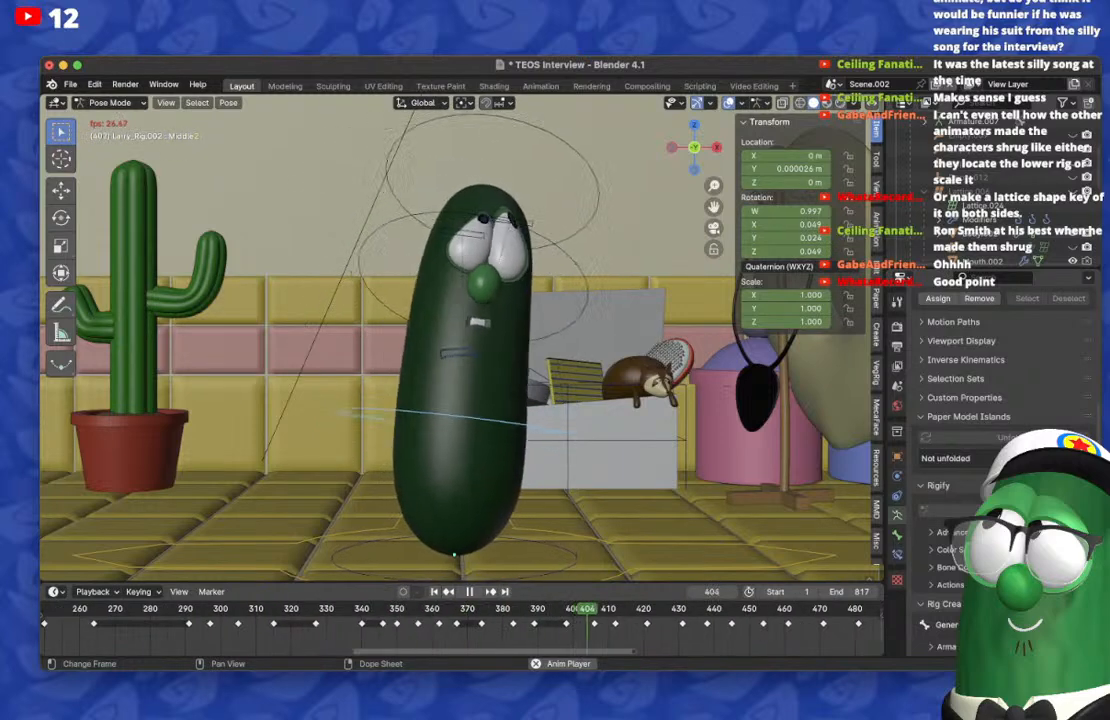
click(299, 609)
key(space)
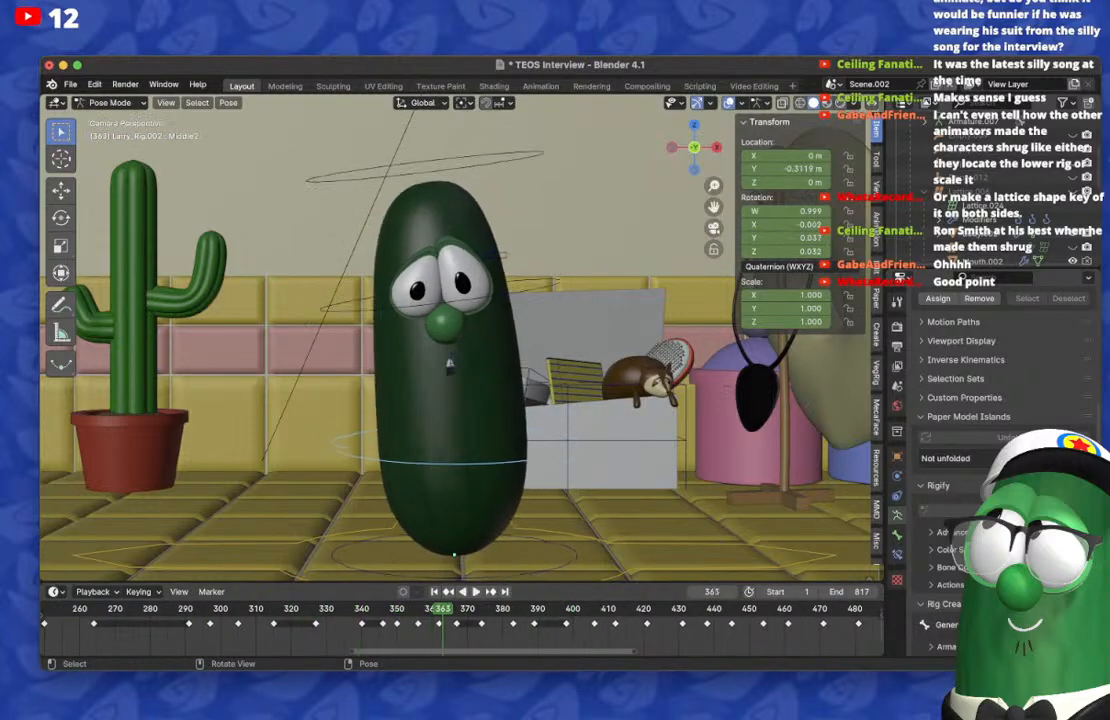
Step: Return to Object Mode, reselect Mouth.002 and hide the viewport overlays
click(110, 102)
click(105, 116)
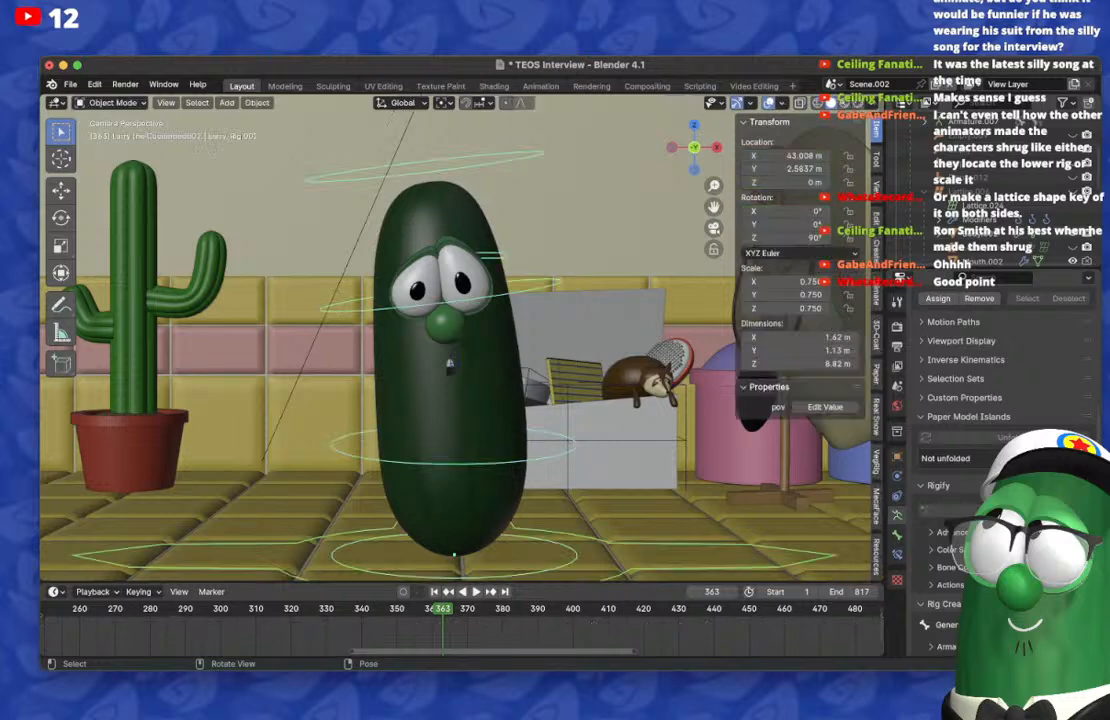
scroll(440, 320, up, 5)
click(438, 382)
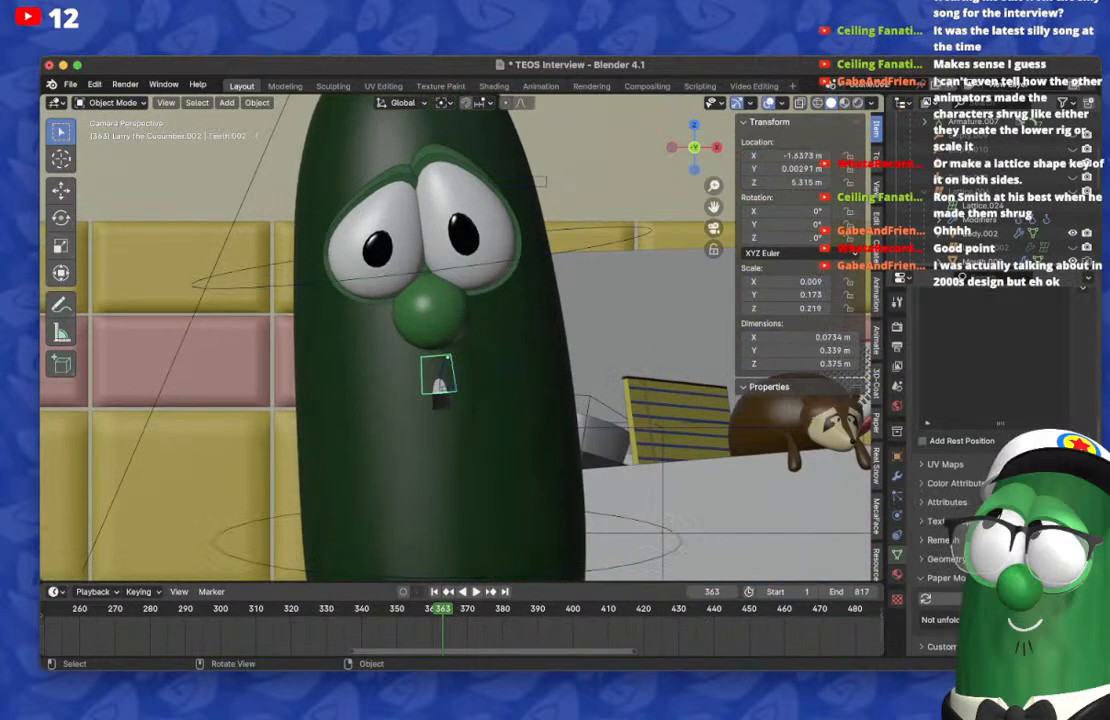
click(441, 396)
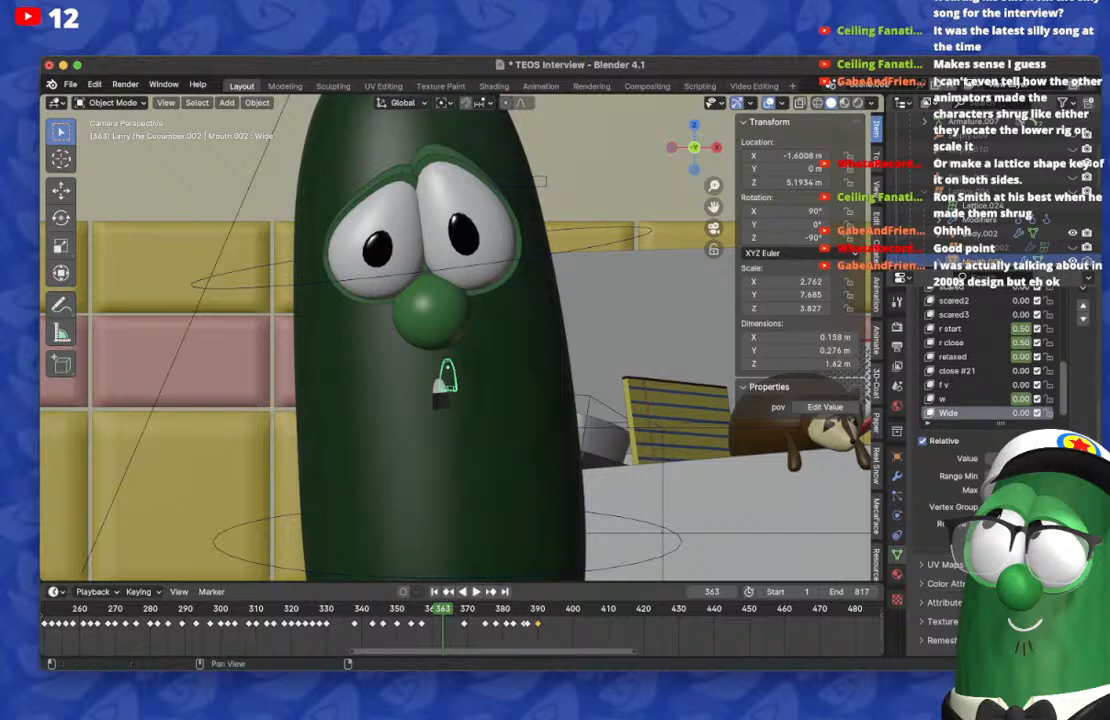
click(768, 102)
Step: Play the cucumber's animation from frame 363 and stop at frame 393
key(space)
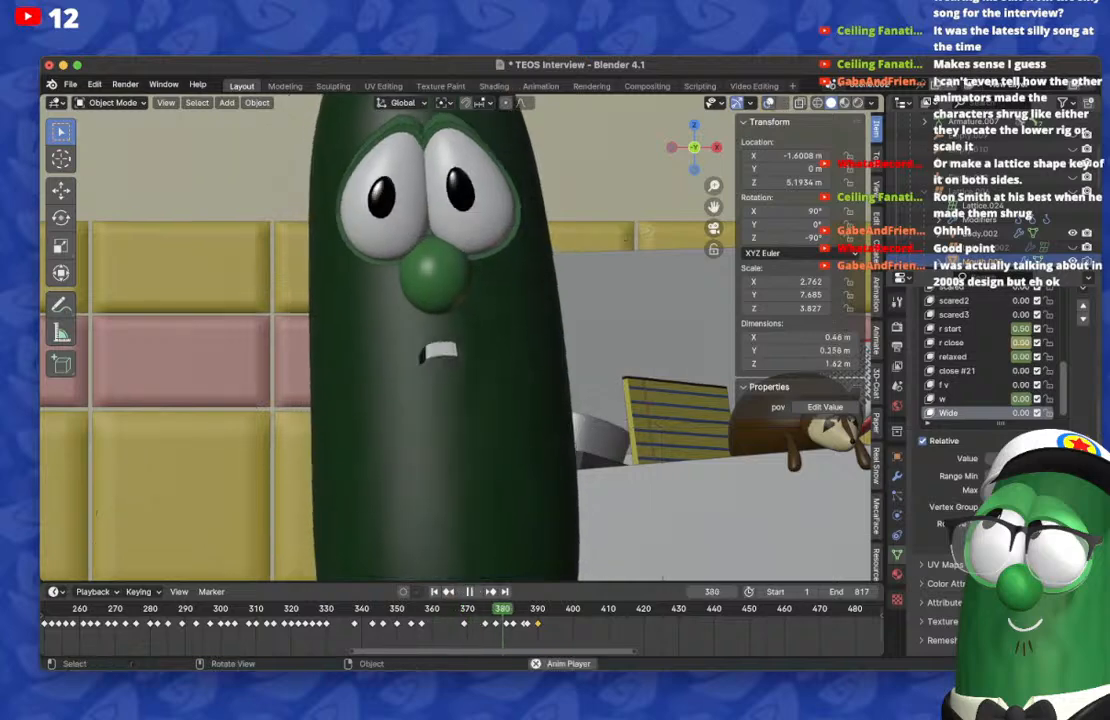
key(space)
key(Right)
key(Right)
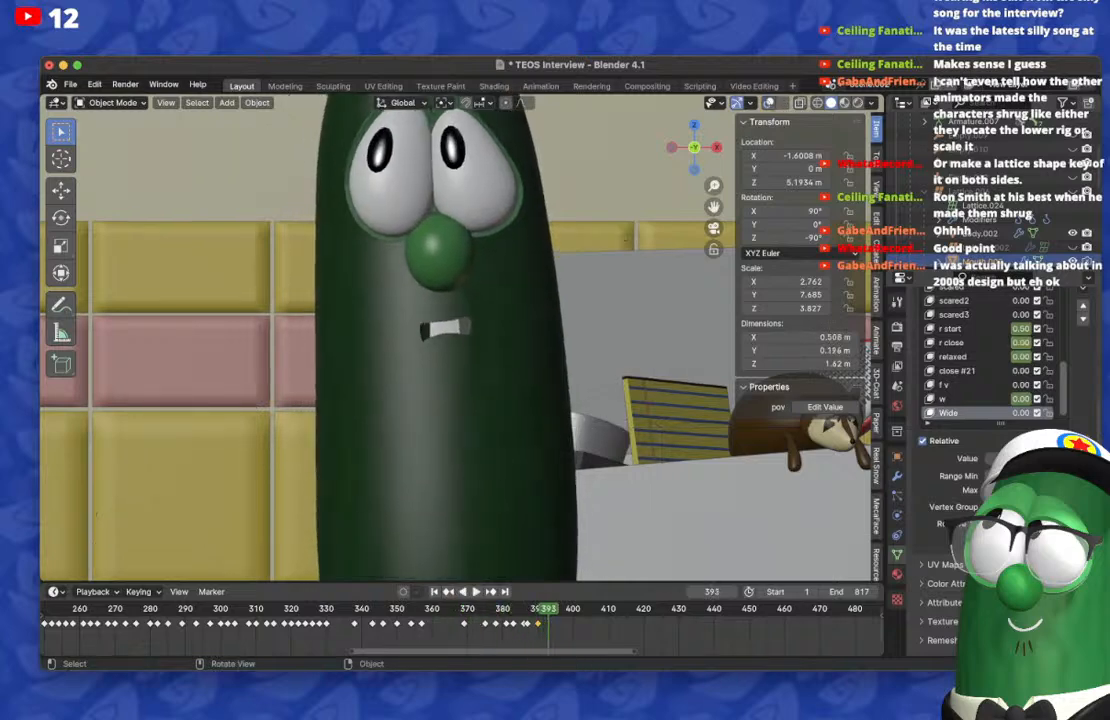
Step: Turn on automatic keyframing and key a nearly closed mouth on frame 393, using s t d g close at 1.00 in place of s t d g 2
scroll(462, 625, up, 4)
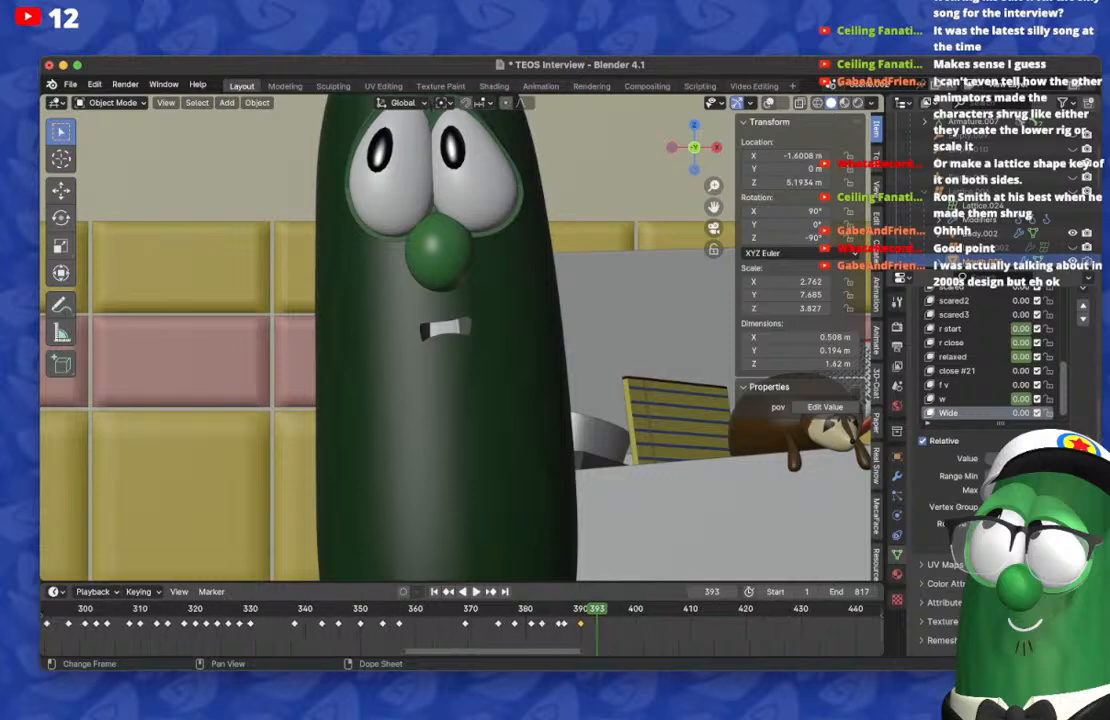
scroll(990, 400, up, 3)
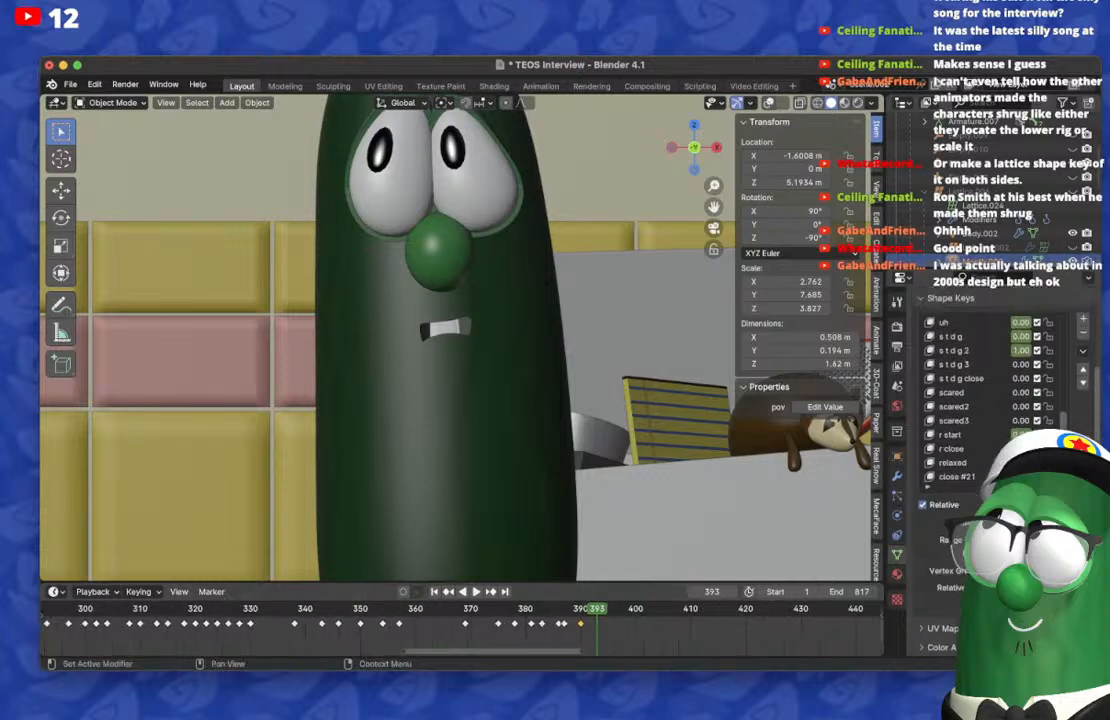
scroll(1000, 440, up, 4)
drag(1024, 449, 1045, 477)
click(417, 592)
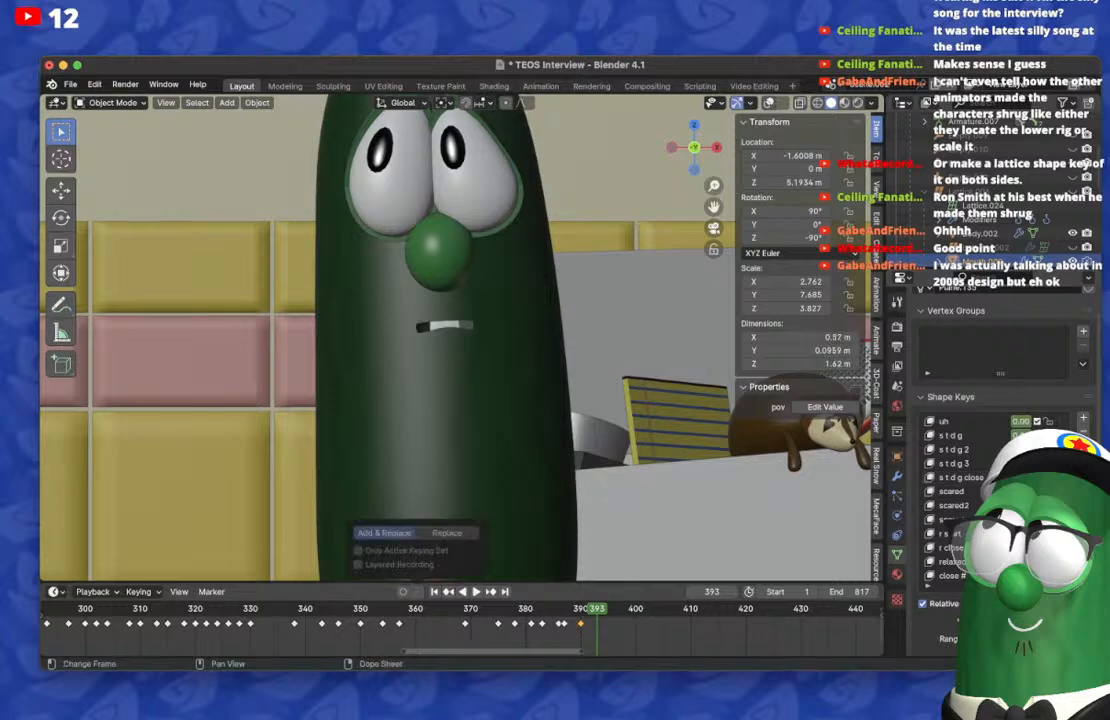
click(403, 592)
mouse_move(1020, 449)
mouse_down()
mouse_move(1030, 449)
mouse_move(1016, 449)
mouse_up()
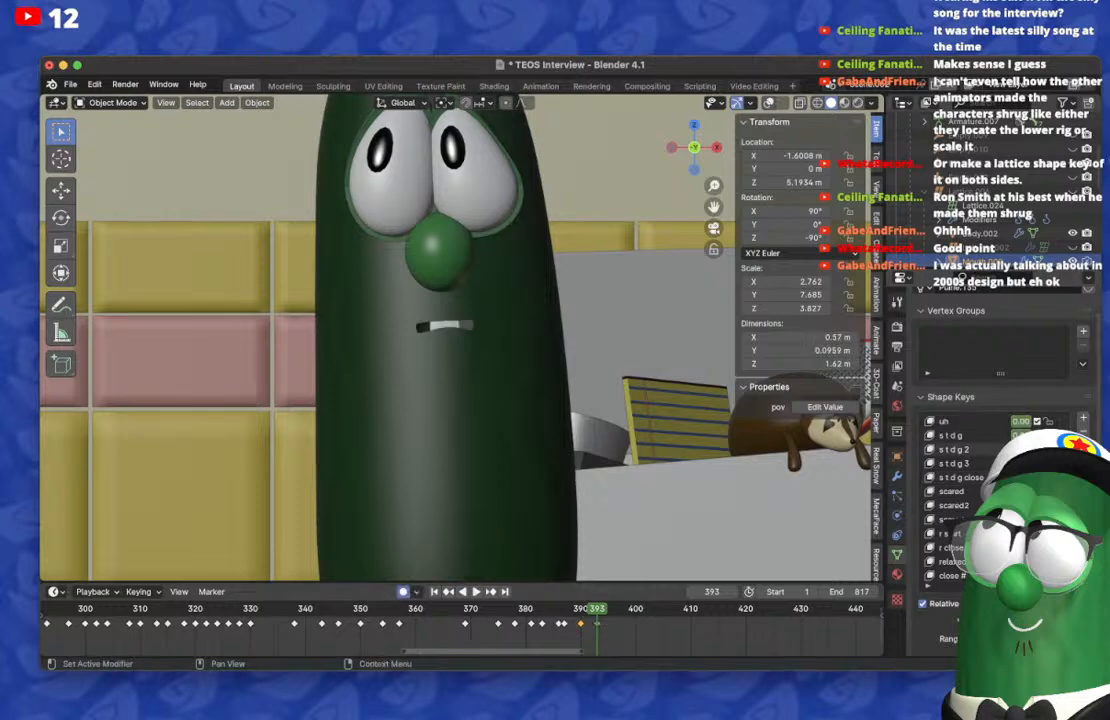
Step: On frame 390, readjust the s t d g shape keys to restore the narrower, slightly open mouth
key(Left)
key(Left)
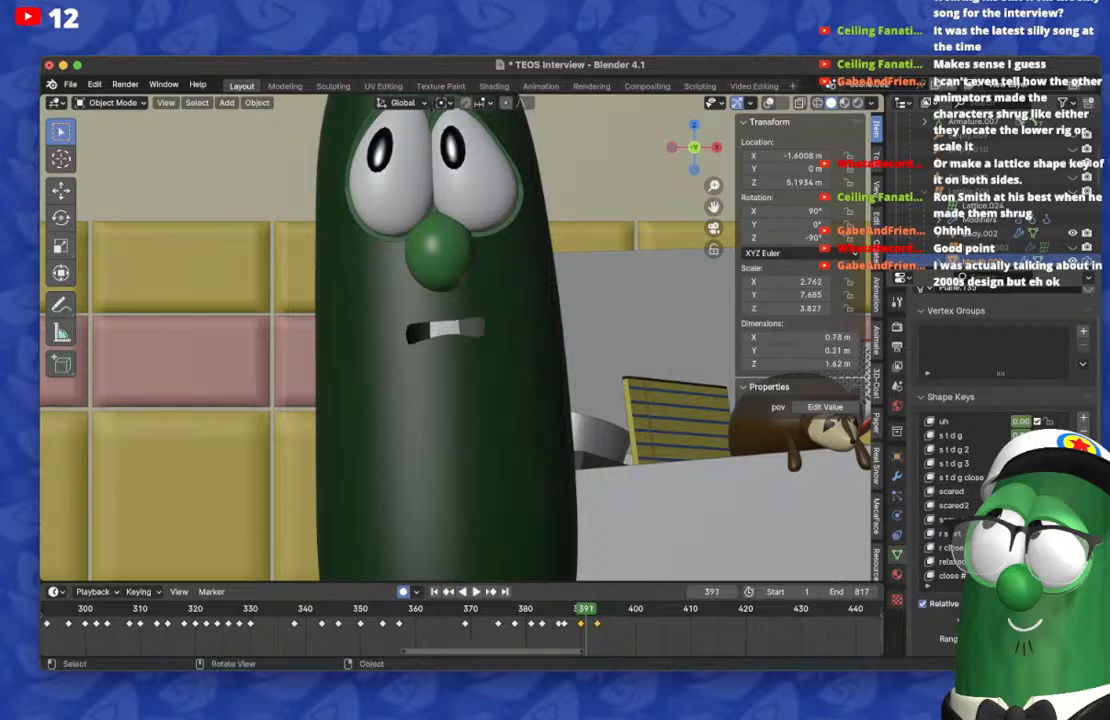
key(Left)
drag(1020, 449, 1000, 449)
scroll(1000, 463, up, 10)
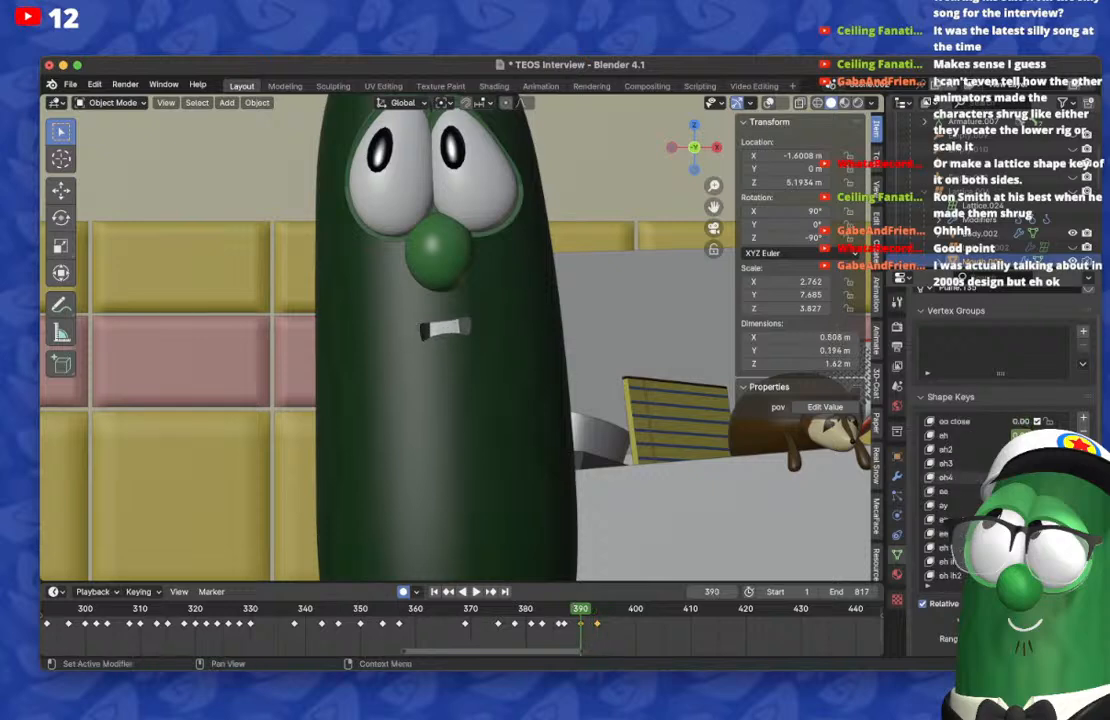
scroll(960, 490, down, 3)
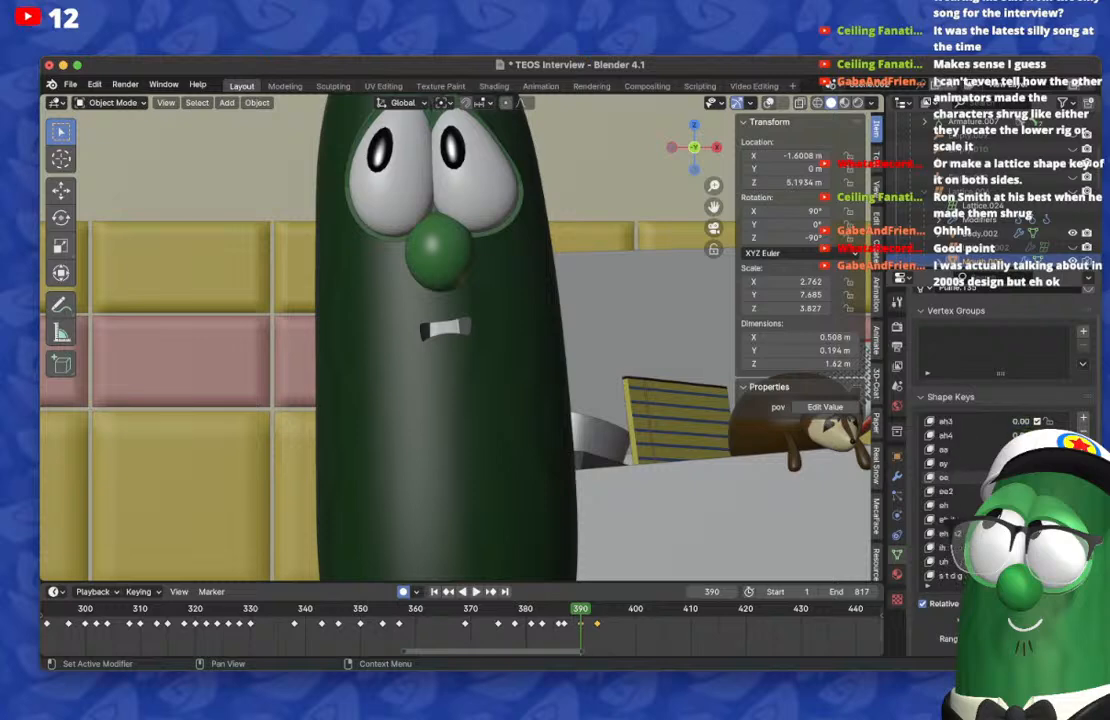
scroll(960, 500, down, 12)
Step: Move the nearly closed mouth keyframe from frame 393 to frame 395, checking the head movement up to frame 398
key(Right)
key(Right)
key(Right)
key(Right)
key(Right)
key(Right)
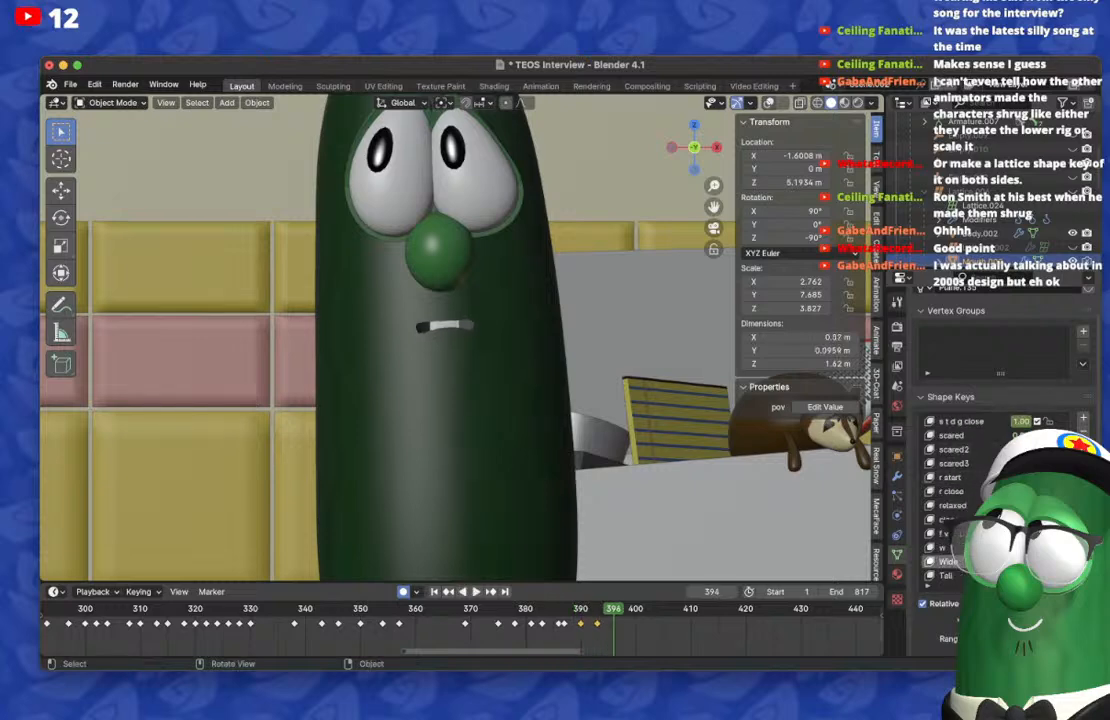
key(Right)
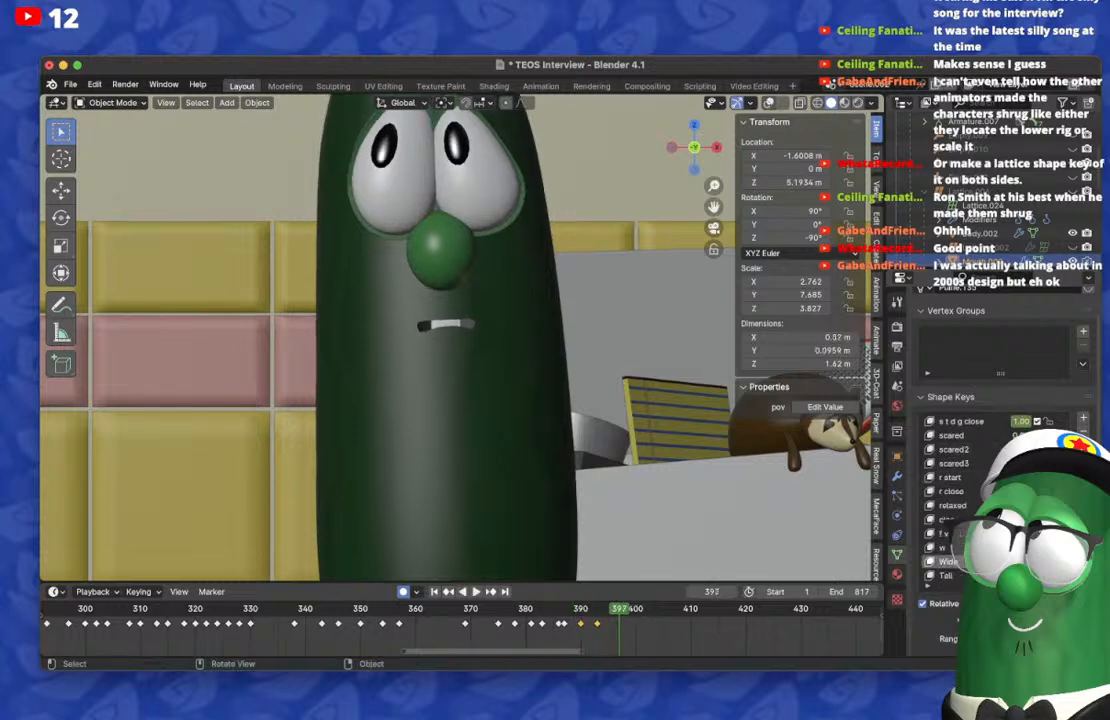
key(Right)
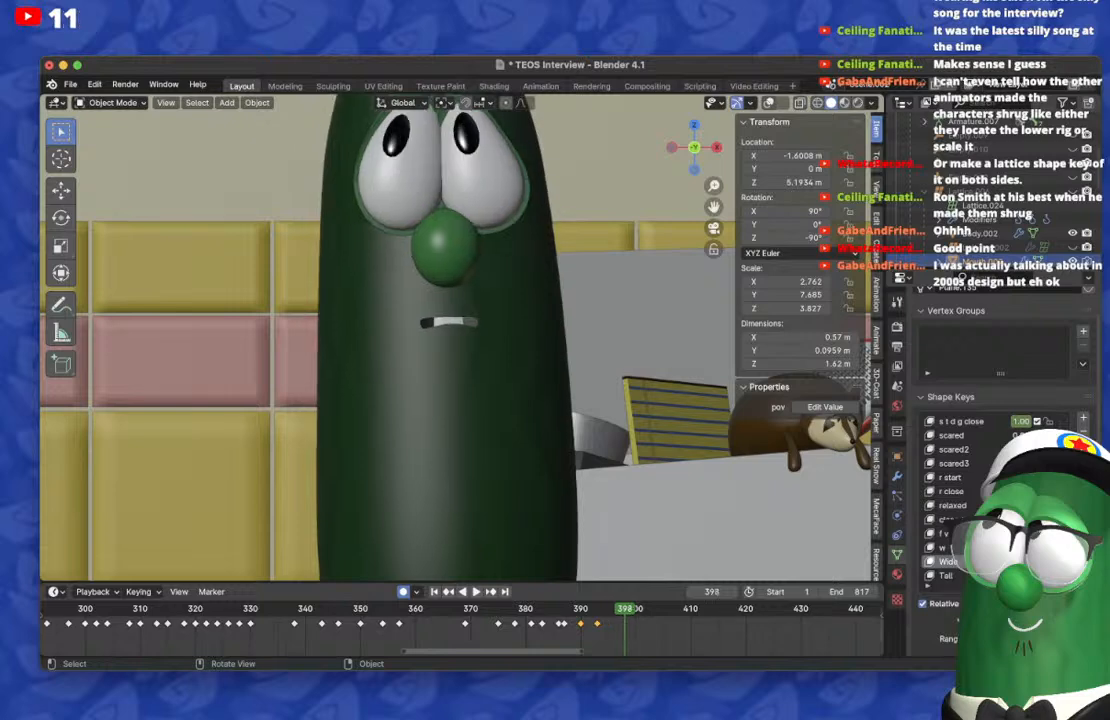
key(Left)
key(Left)
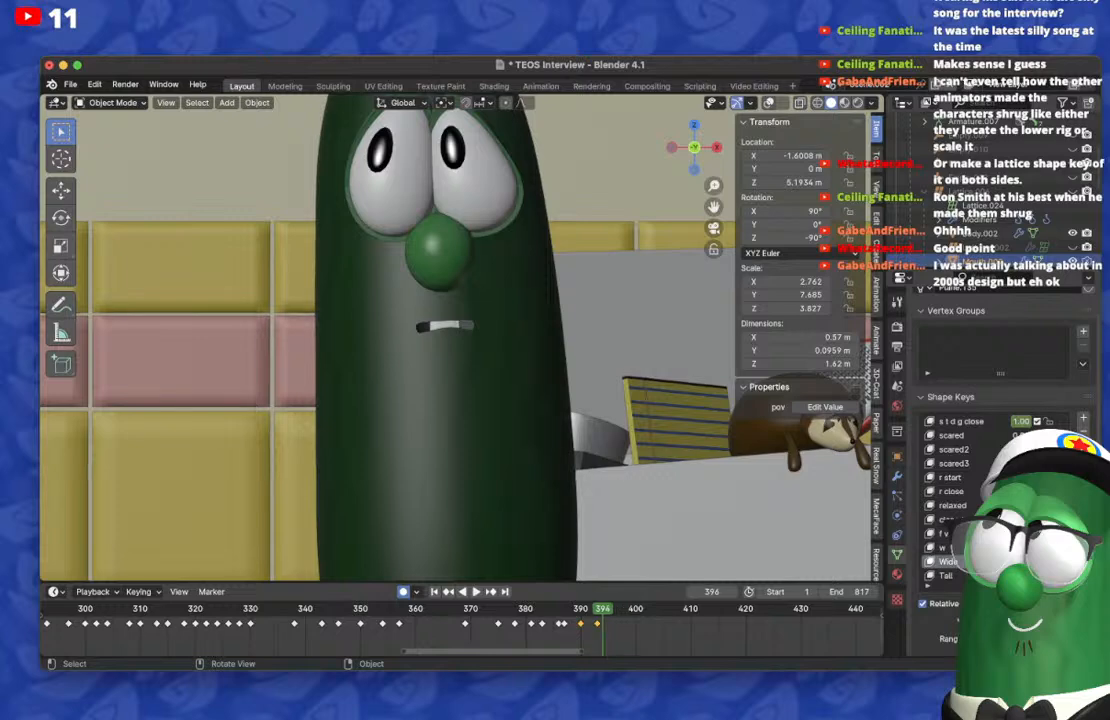
key(Left)
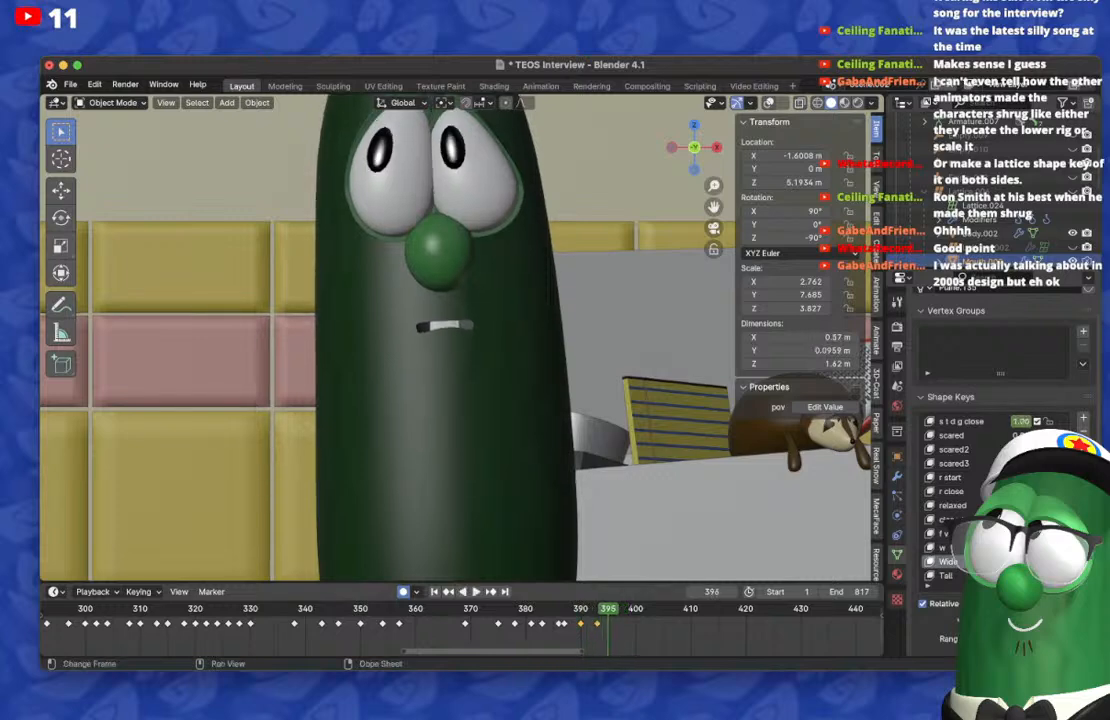
key(Right)
key(Right)
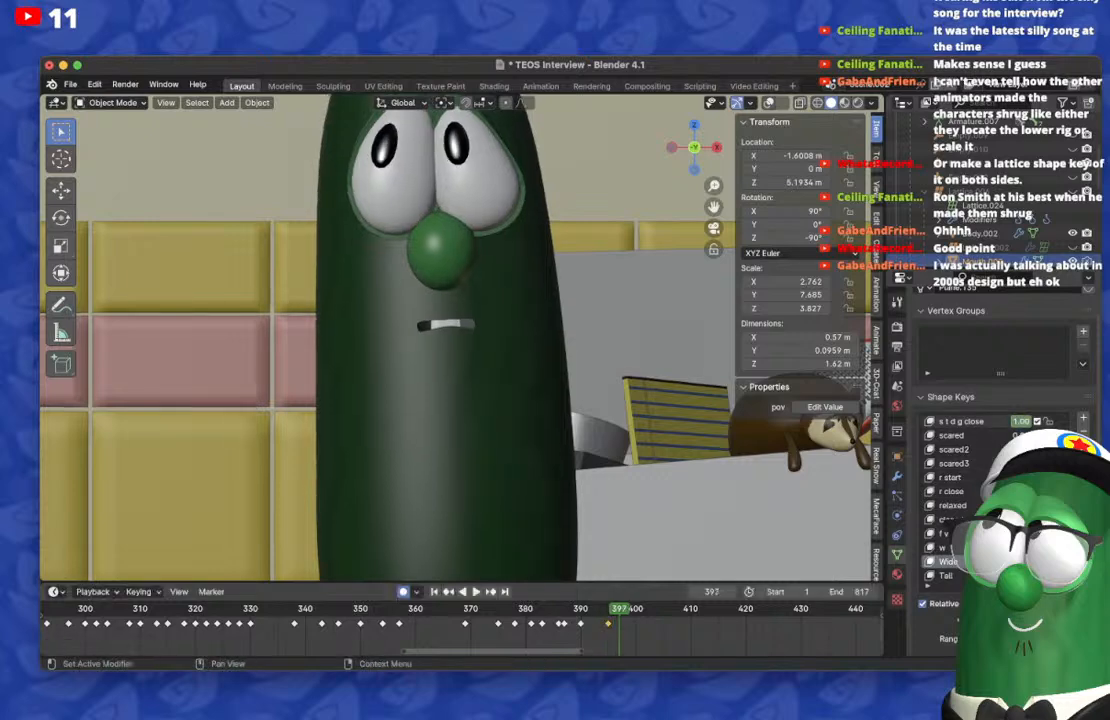
Step: On frame 397, reset the s t d g close shape key and key a tall, narrow open mouth, checking it against frame 395
key(BackSpace)
scroll(1020, 422, up, 20)
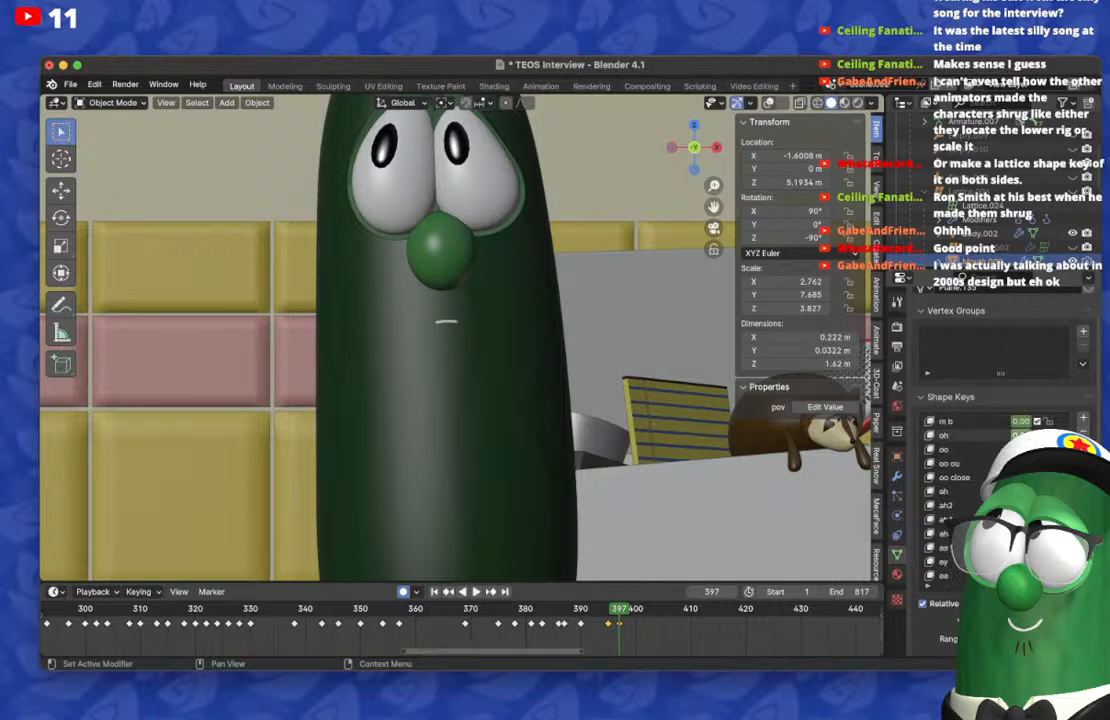
key(Left)
key(Left)
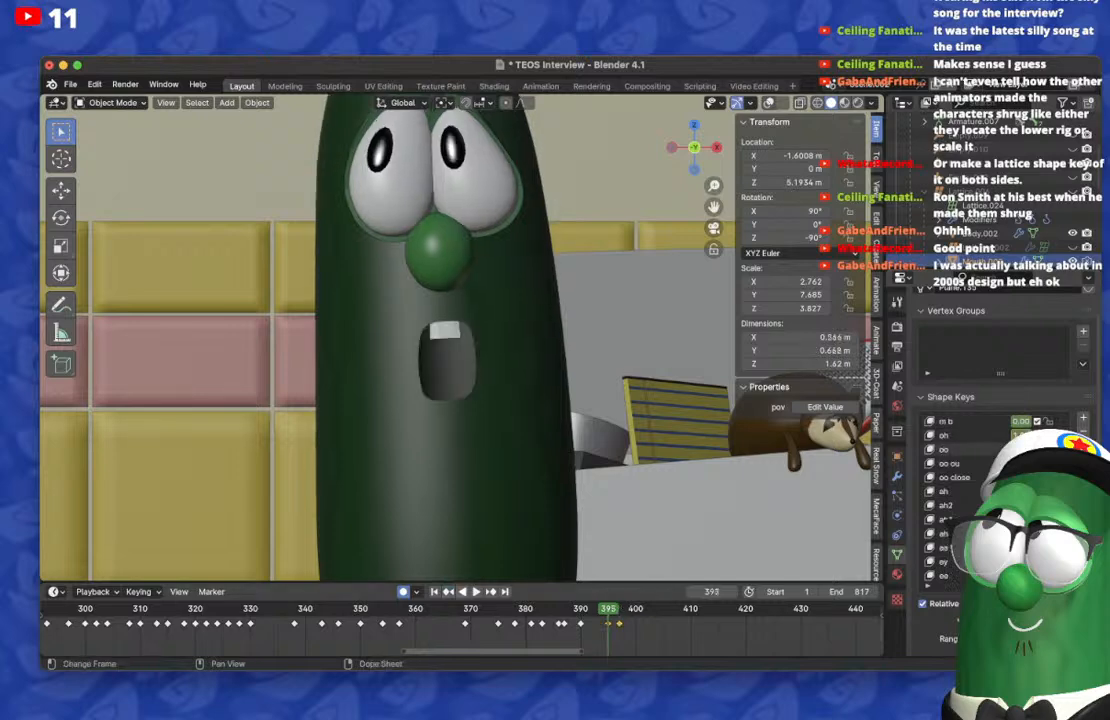
key(Right)
key(Right)
key(Right)
key(Right)
key(Right)
key(Right)
key(Right)
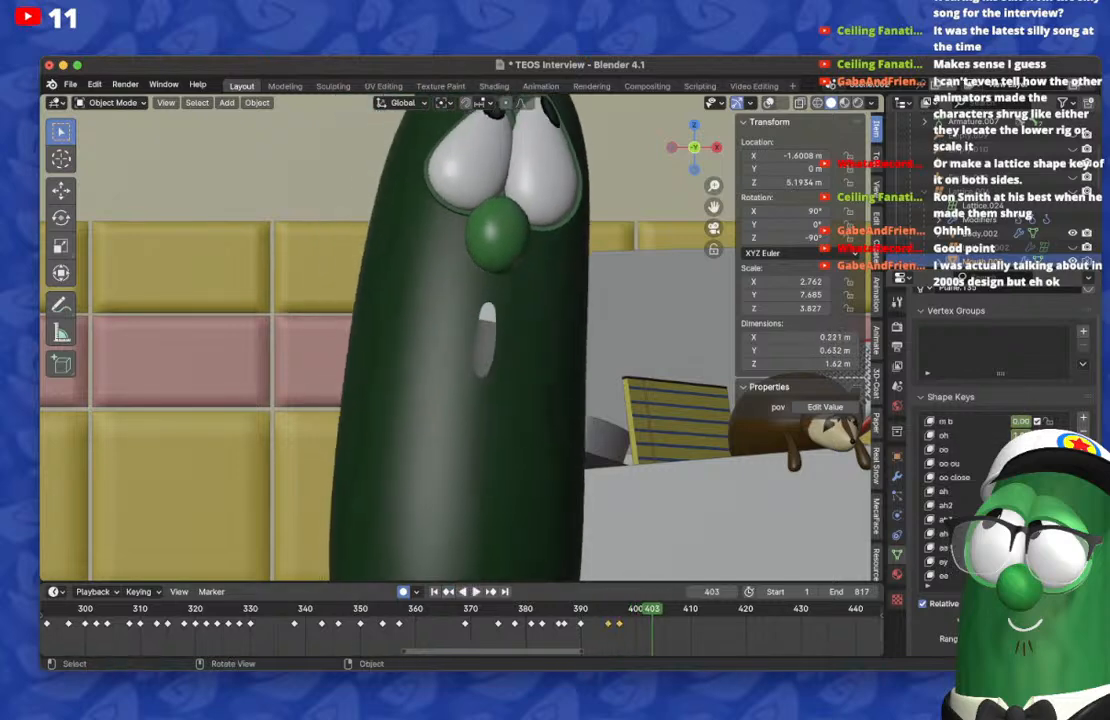
Step: Duplicate the frame 390 mouth keyframe onto frame 402 and reset the open-mouth shape key there
click(580, 623)
key(shift+d)
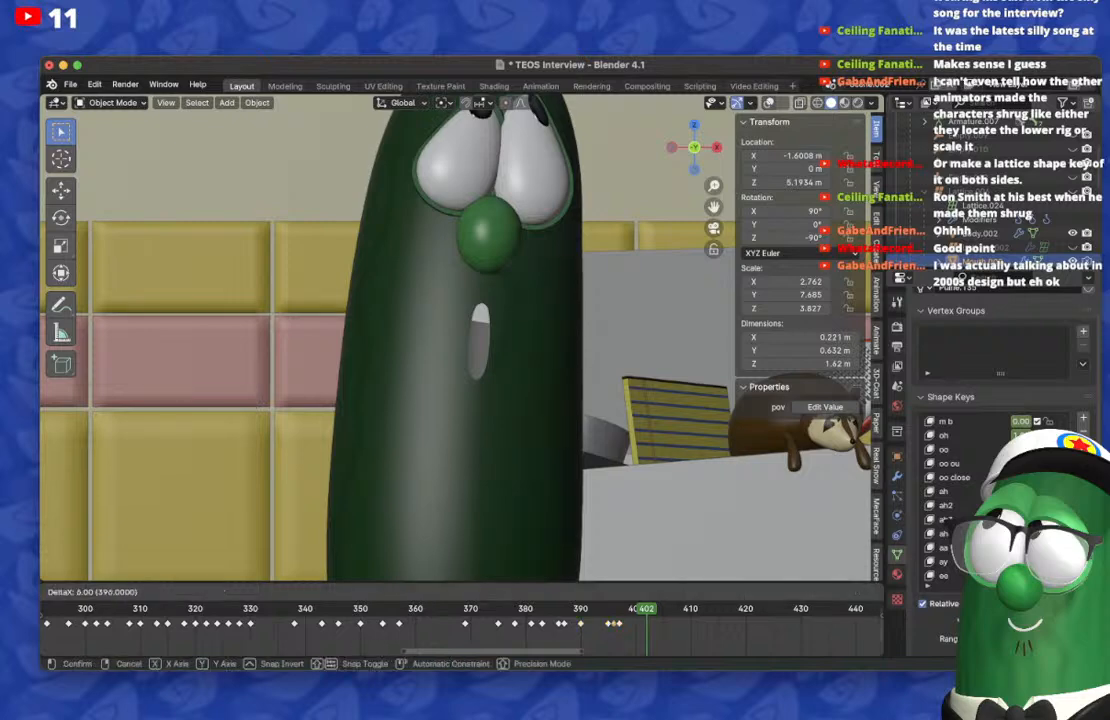
click(646, 624)
key(BackSpace)
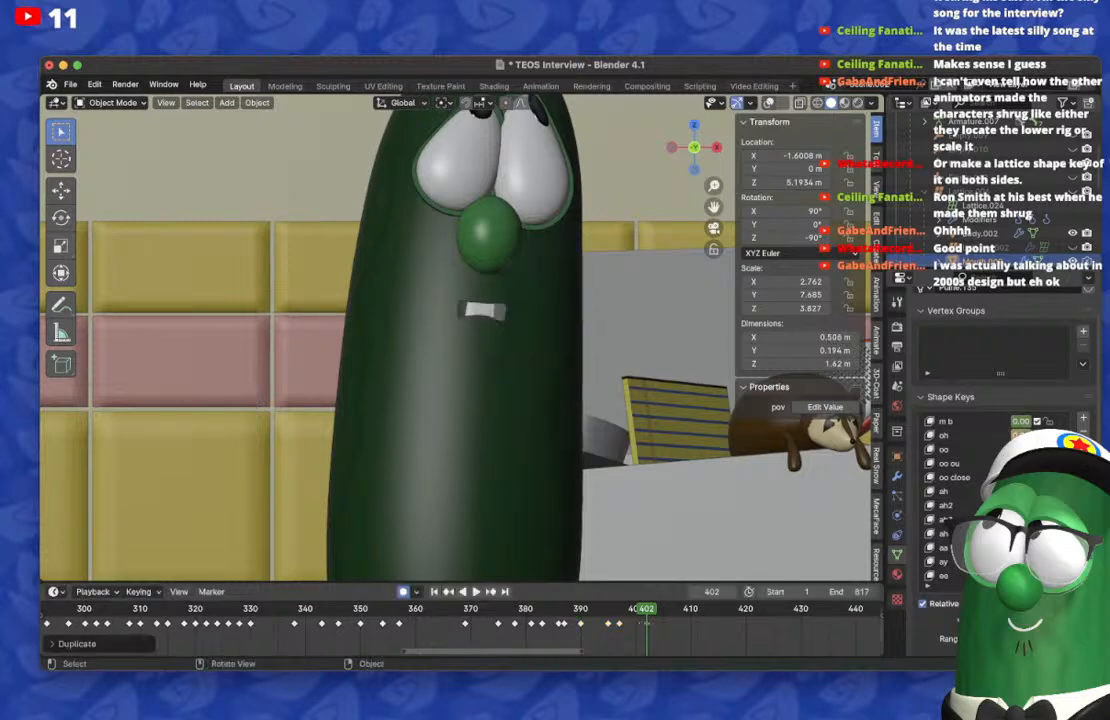
Step: On frame 404, key a small, narrow open mouth by raising the uh shape key in place of s t d g 2
key(Left)
key(Left)
key(Left)
key(Left)
key(Left)
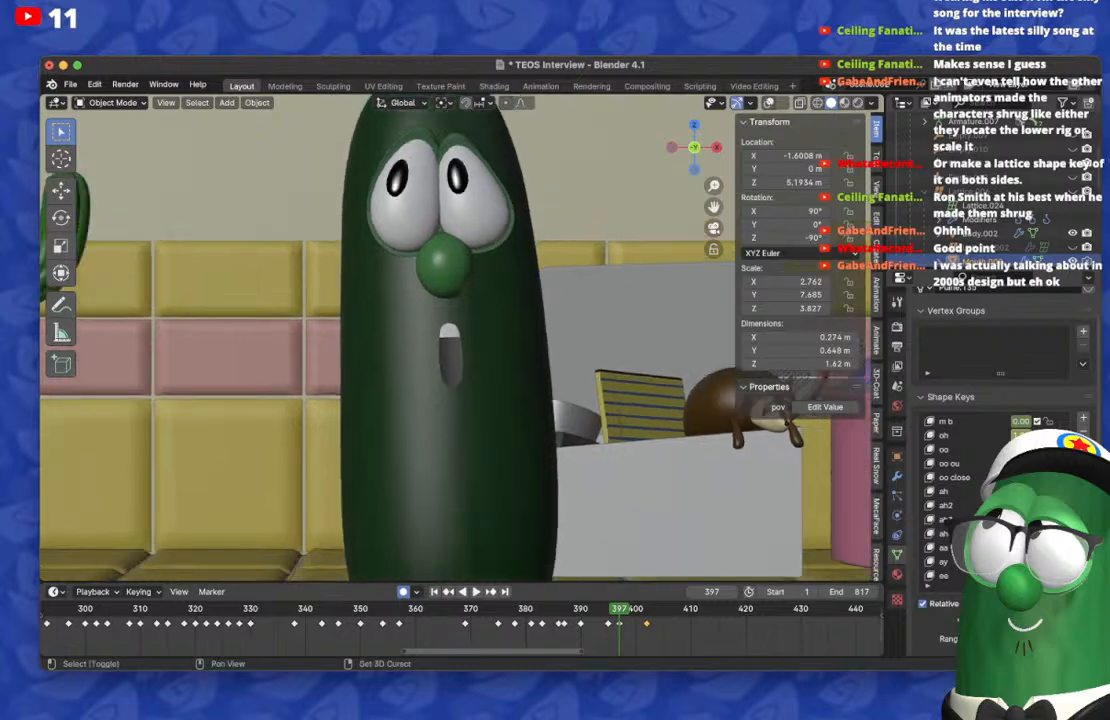
scroll(975, 478, down, 12)
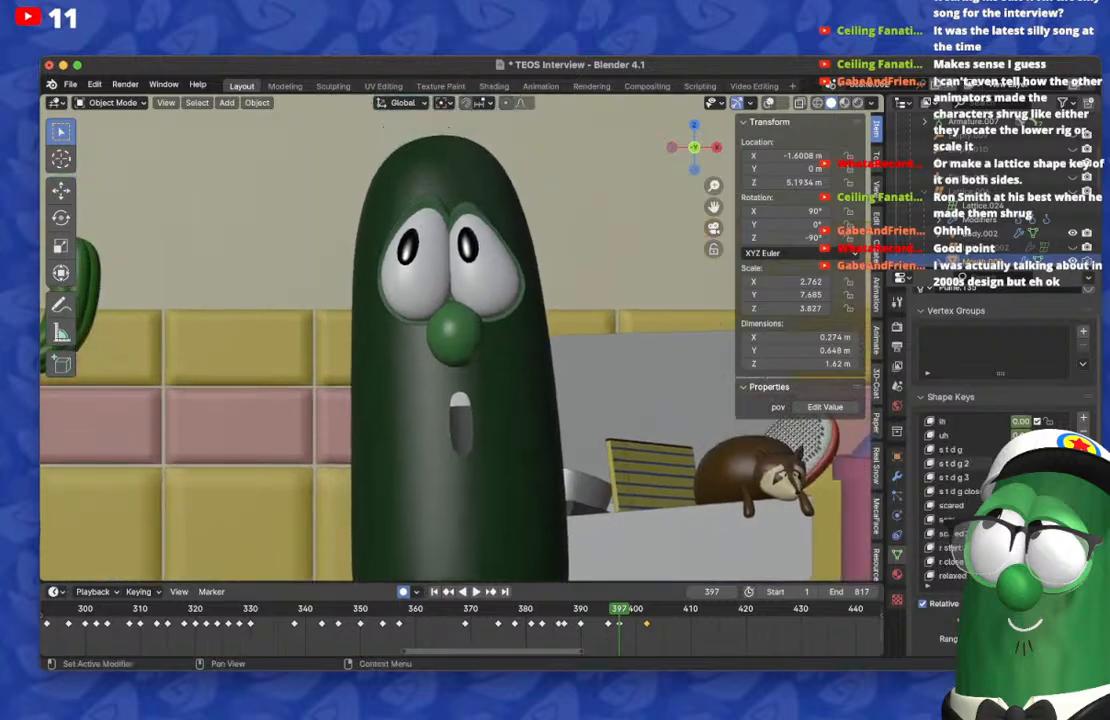
key(Right)
key(Right)
key(Right)
key(Right)
key(Right)
key(Right)
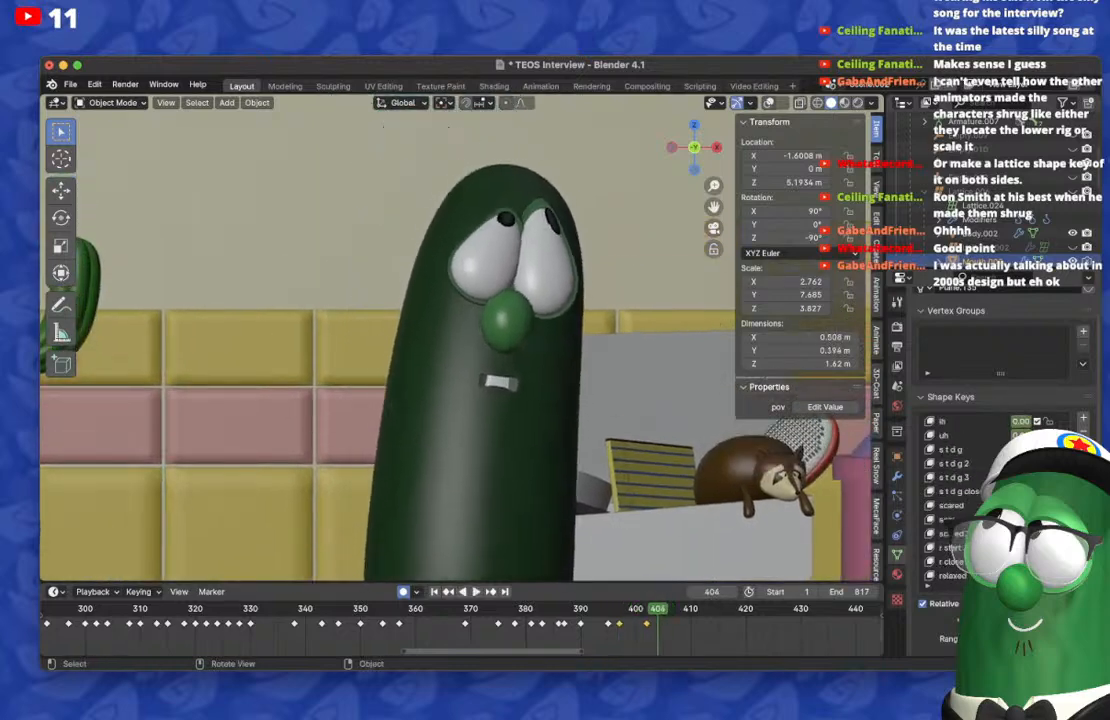
key(Right)
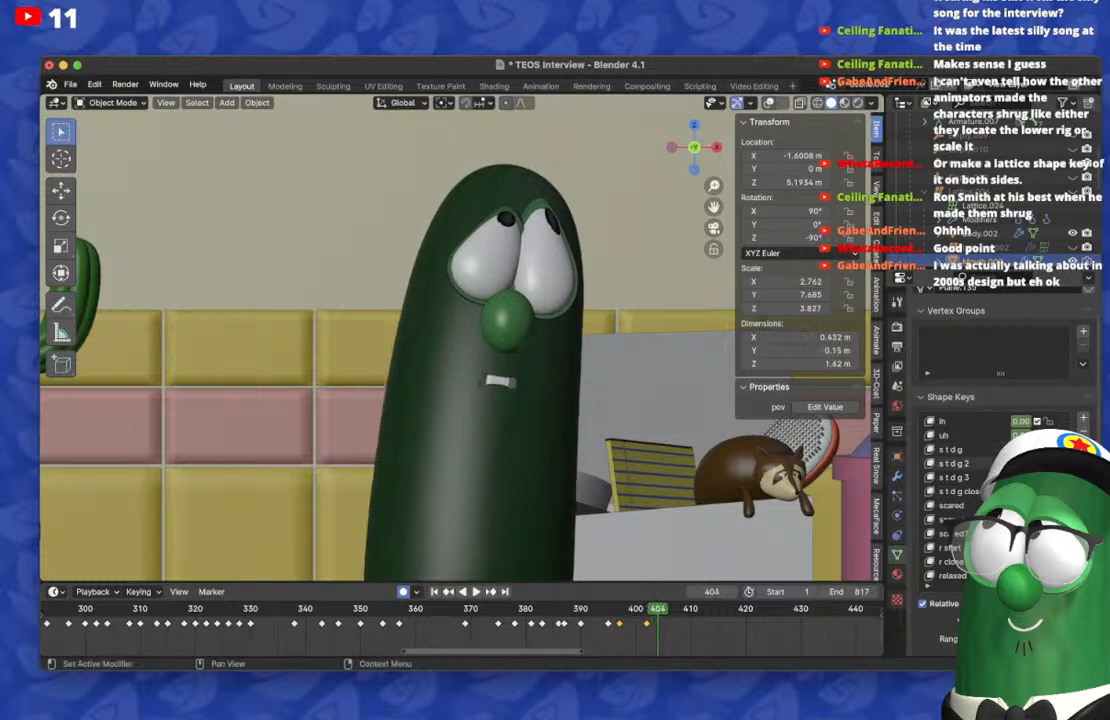
drag(1018, 435, 1034, 435)
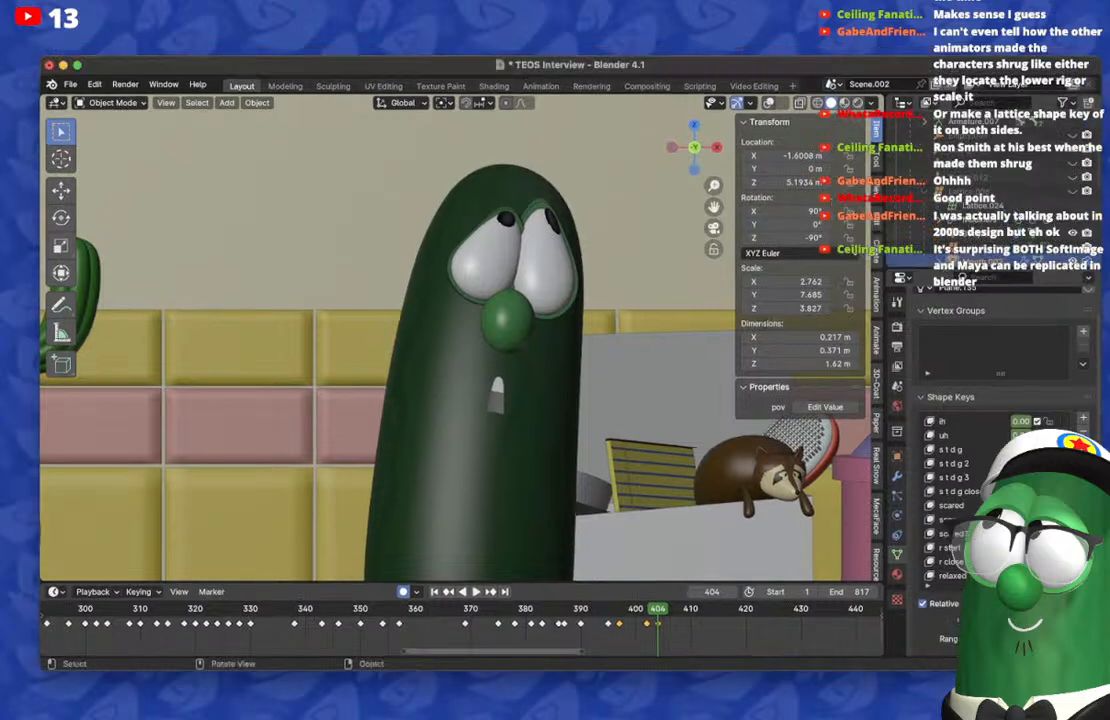
Step: Move the frame 402 and 404 mouth keyframes one frame earlier, to frames 401 and 403
key(Left)
key(Left)
key(Left)
key(Right)
key(Right)
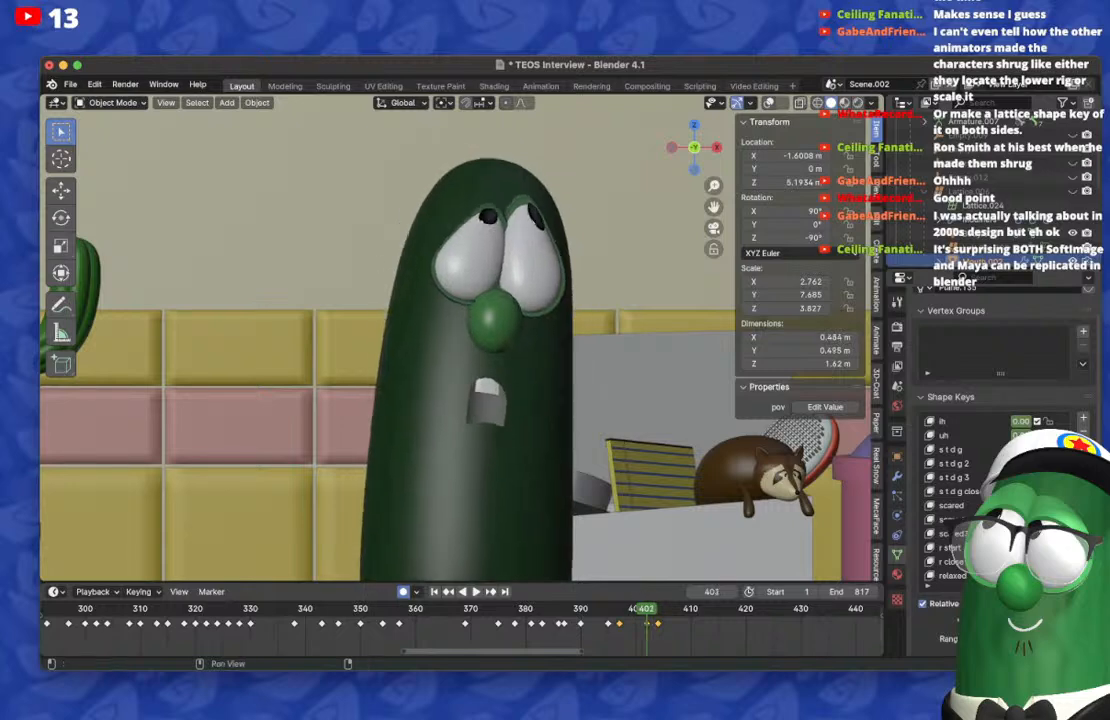
key(Right)
key(Right)
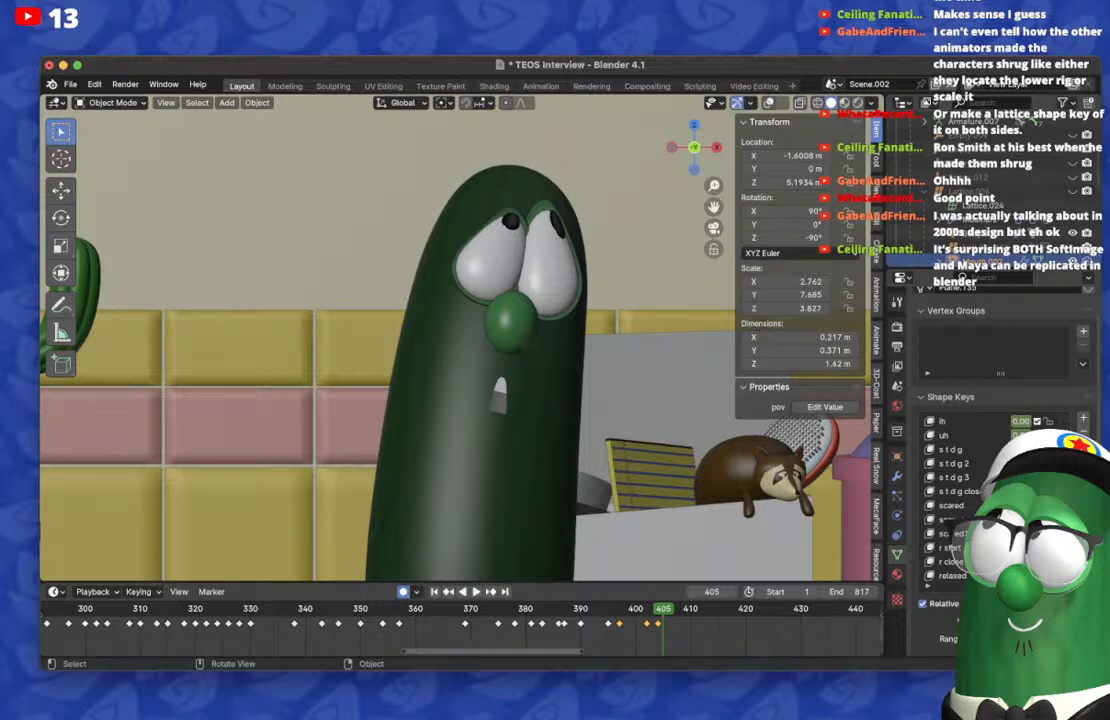
key(Left)
key(Left)
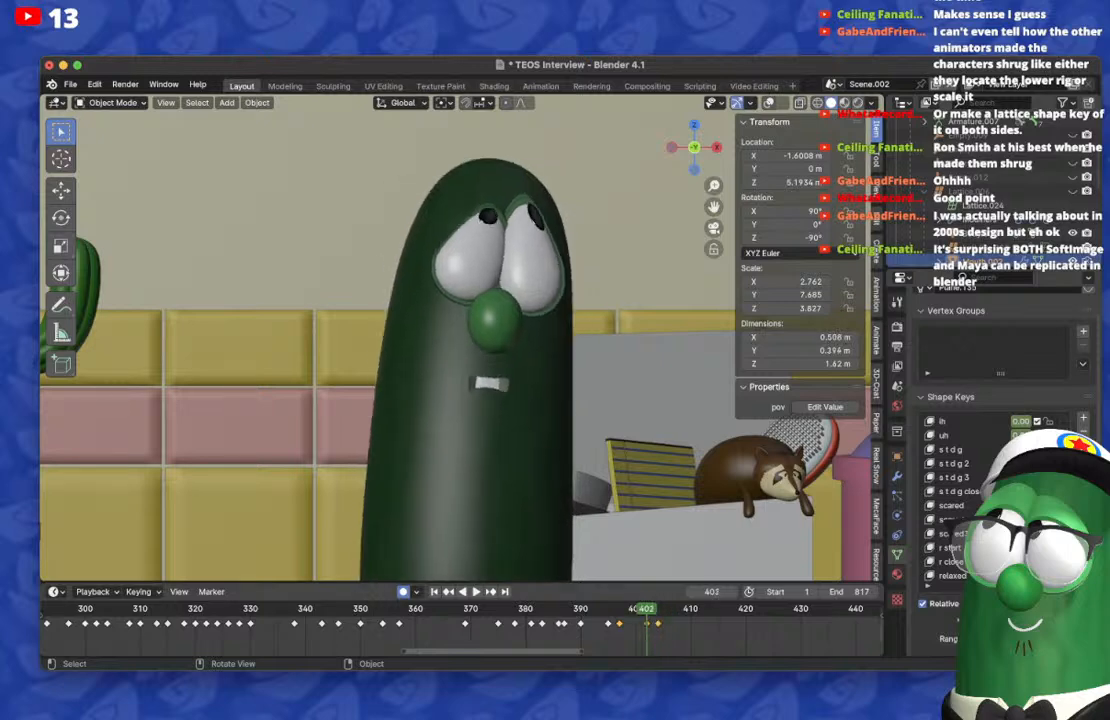
key(Right)
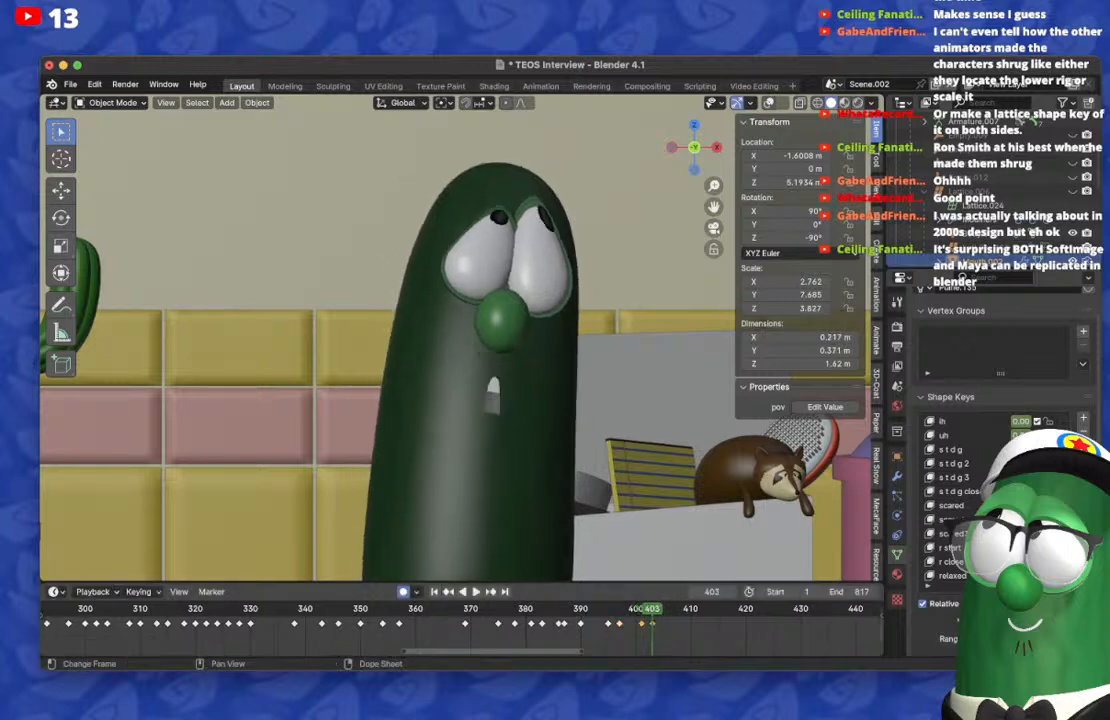
Step: On frame 405, lower the uh shape key to zero and key a small, squarish open mouth showing the teeth
key(Right)
key(Right)
drag(1021, 436, 985, 436)
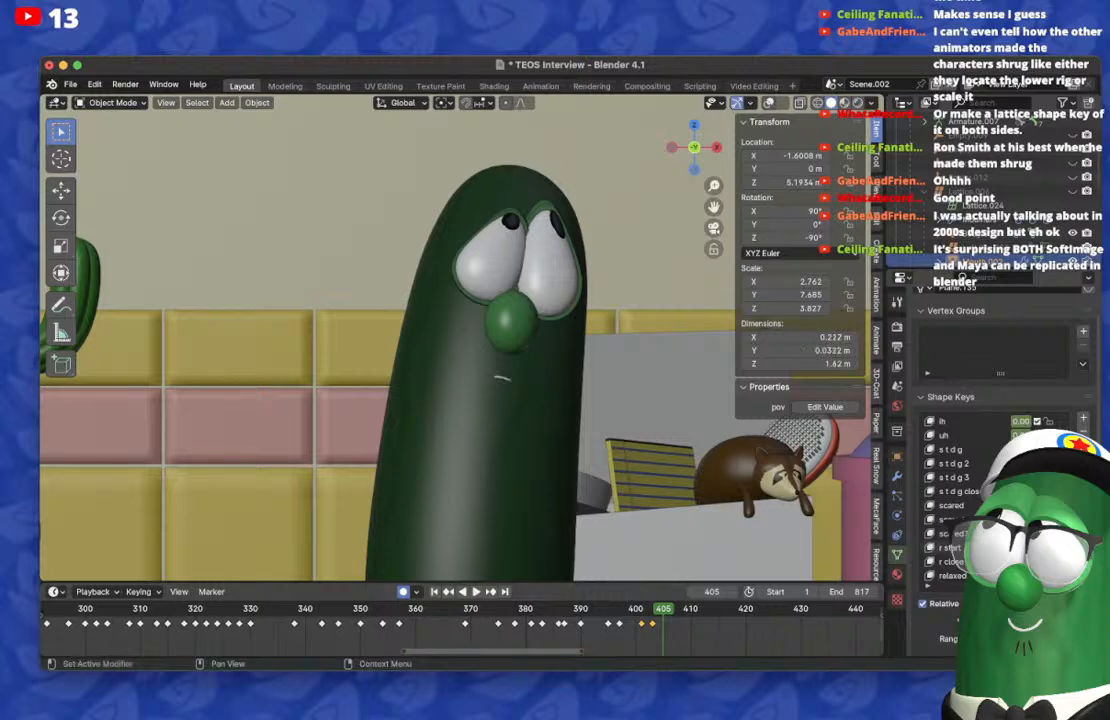
scroll(1000, 449, up, 12)
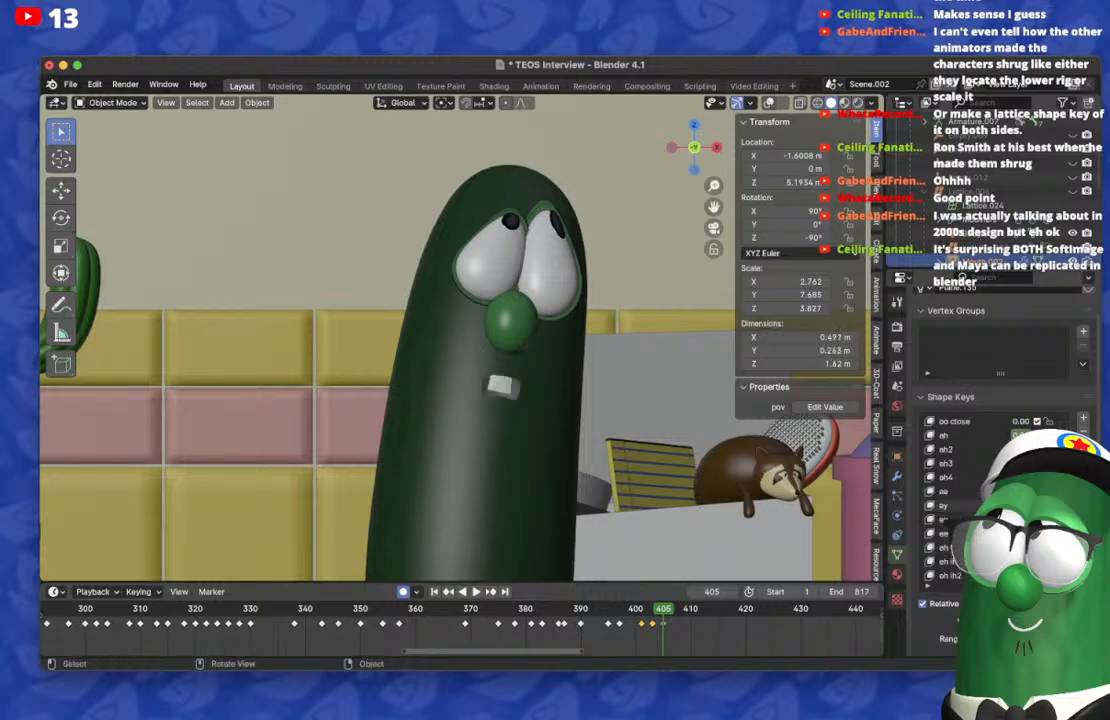
Step: Replay the new mouth keyframes from frame 403, and again from frame 380 through frame 413
key(Left)
key(Left)
key(space)
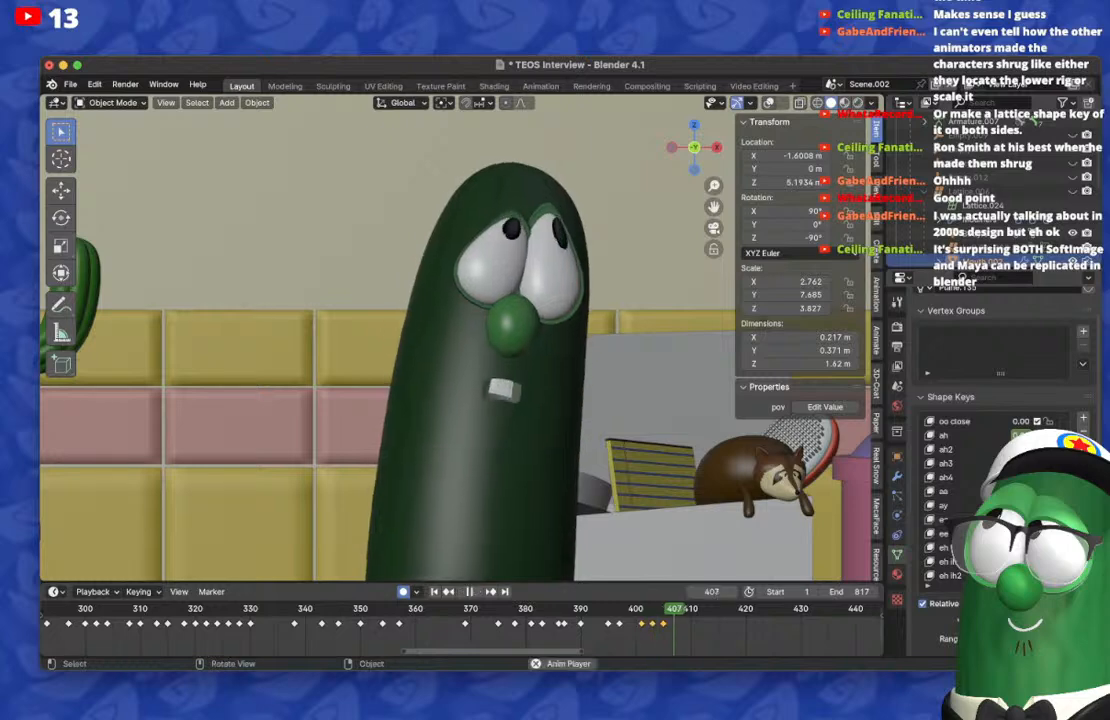
key(space)
click(525, 609)
key(space)
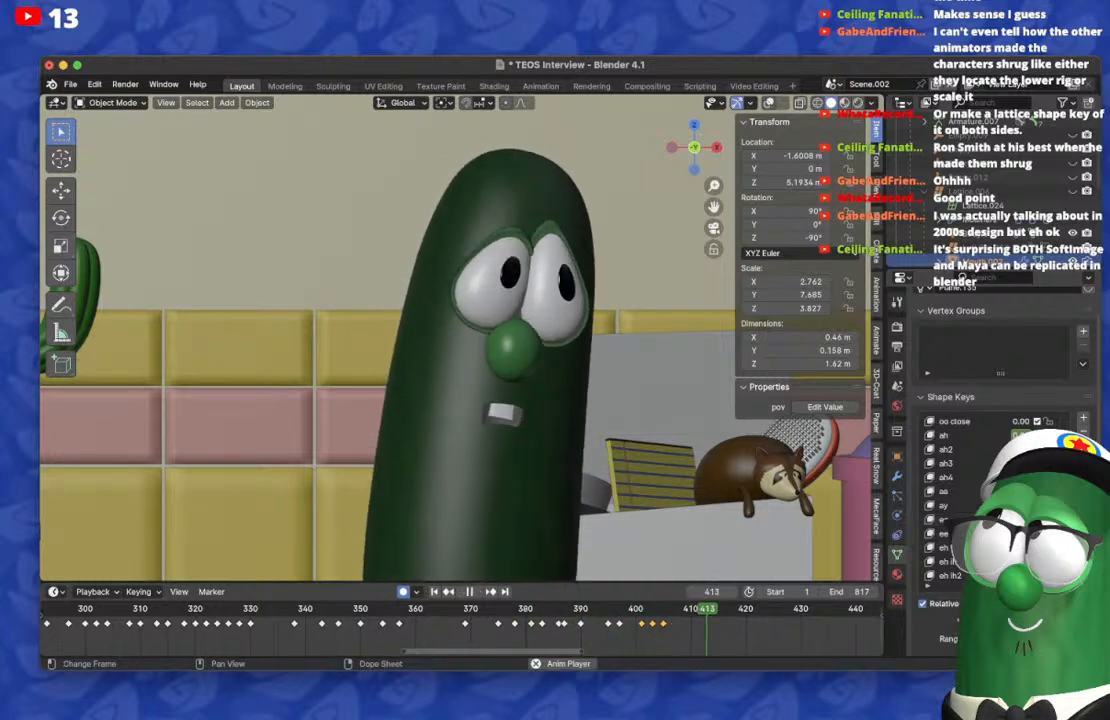
key(space)
Step: Scrub the frames after 400 and duplicate the frame 401 mouth keyframe onto frame 407
click(637, 609)
drag(637, 609, 674, 609)
click(641, 624)
key(shift+d)
click(674, 624)
Step: Move the duplicated mouth keyframe to frame 408 and check the mouth shape on the neighbouring frames
key(Right)
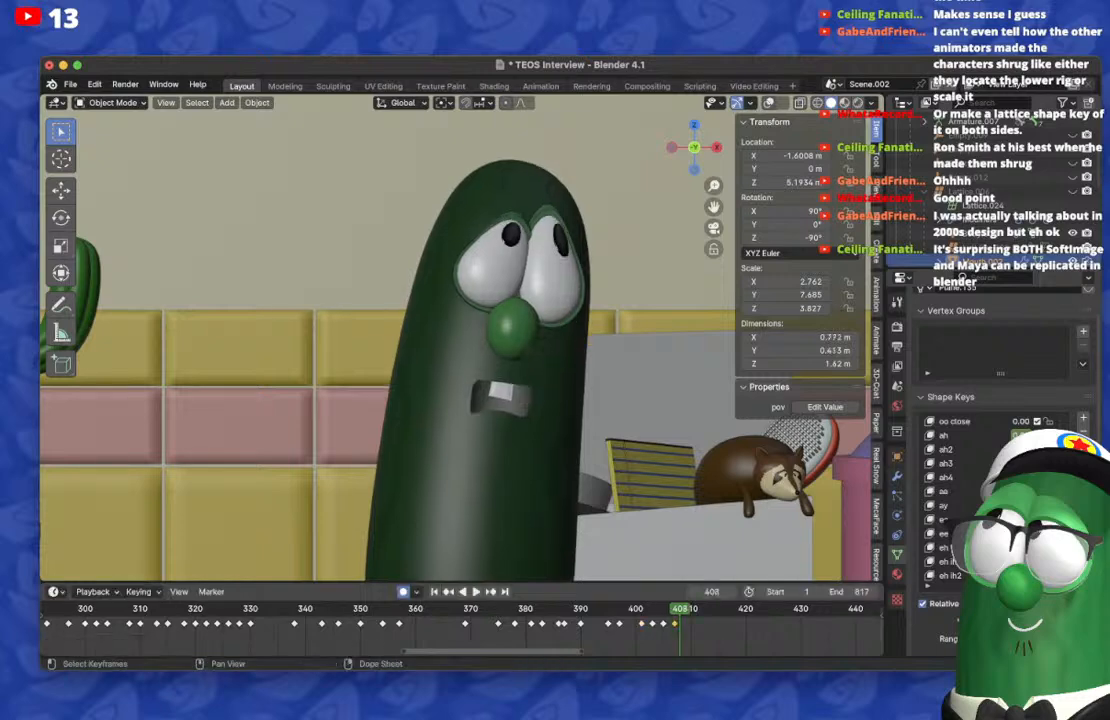
key(g)
click(680, 624)
key(Right)
key(Right)
key(Left)
key(Left)
Step: On frame 405, adjust the mouth's shape keys to make the squarish open mouth narrower
key(Left)
key(Left)
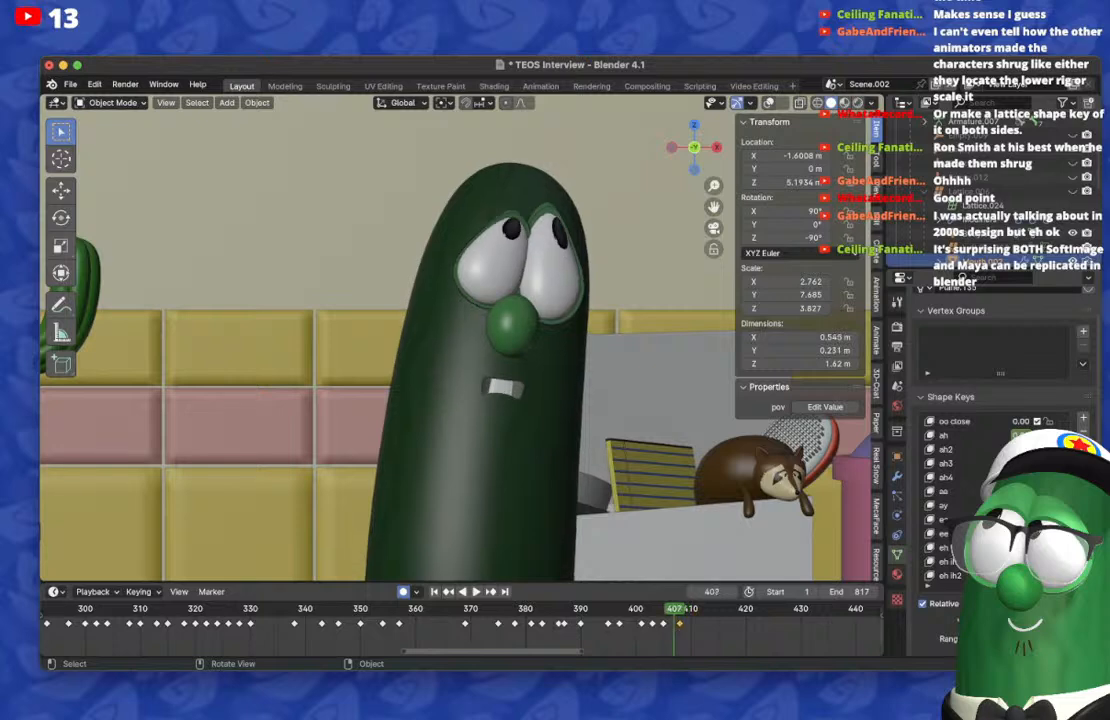
key(Left)
key(Left)
scroll(985, 485, down, 20)
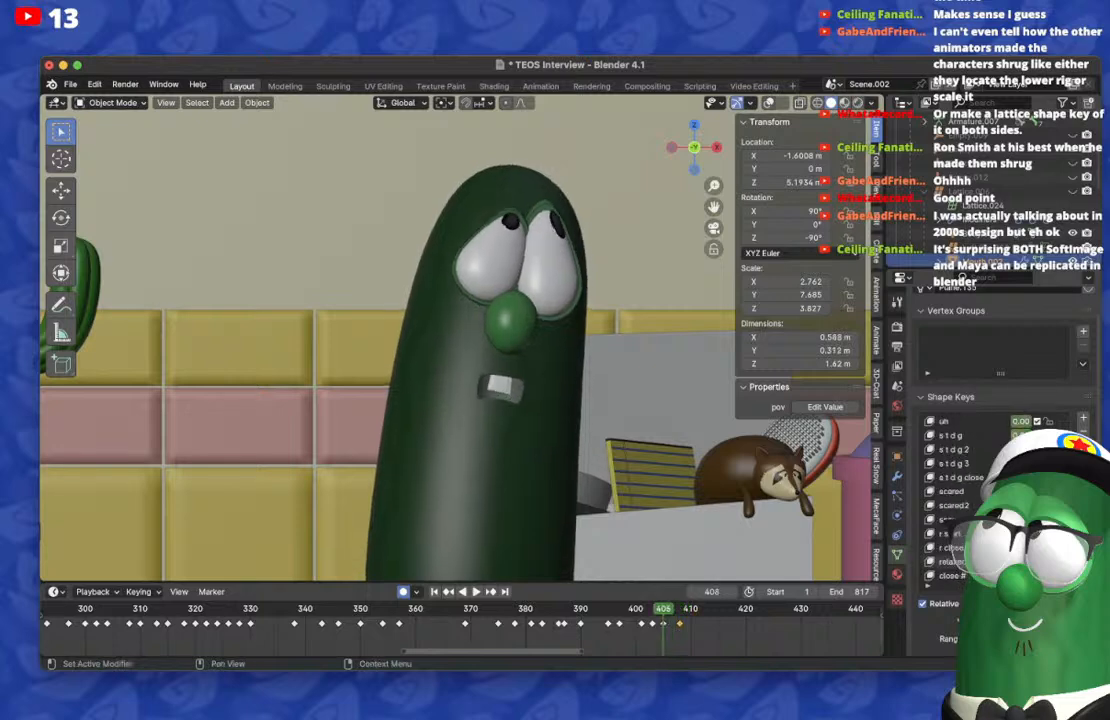
drag(1018, 449, 1036, 449)
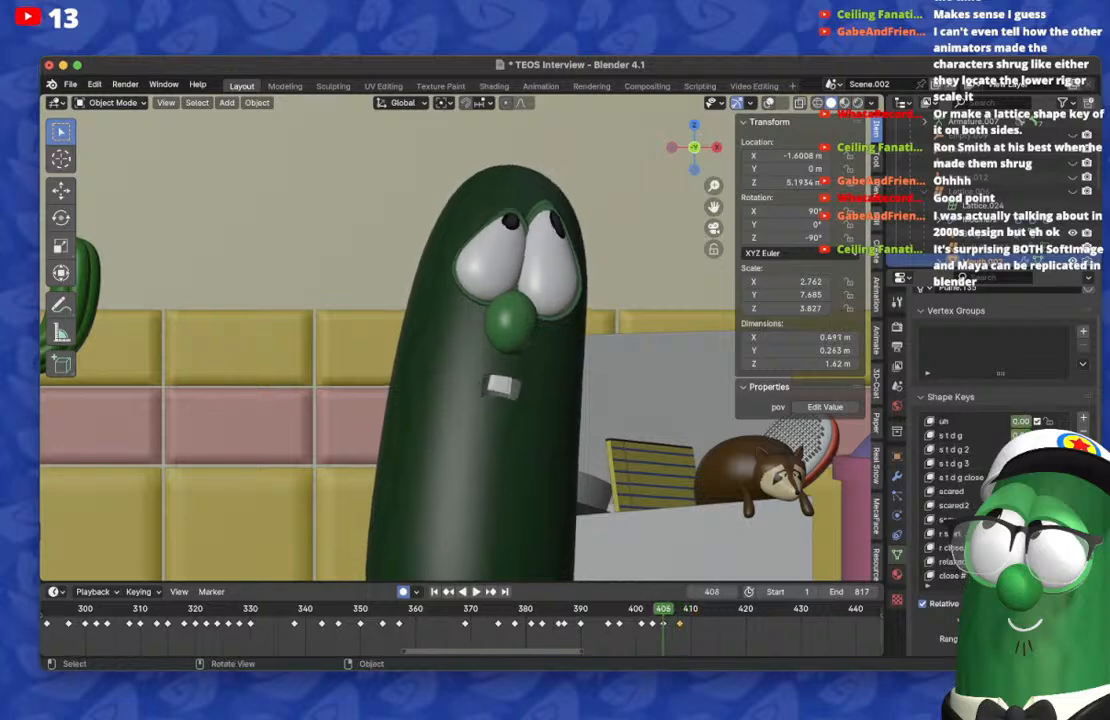
Step: Replay the mouth animation from about frame 385, then again from about frame 340
drag(704, 609, 555, 609)
key(space)
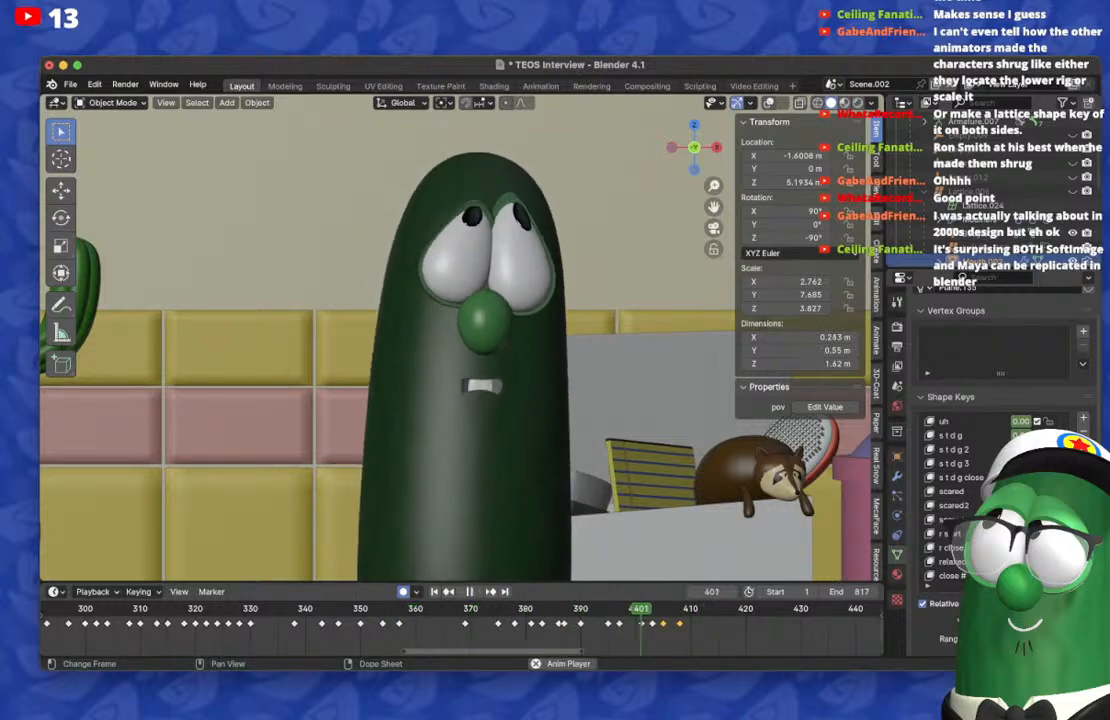
key(space)
click(308, 609)
key(space)
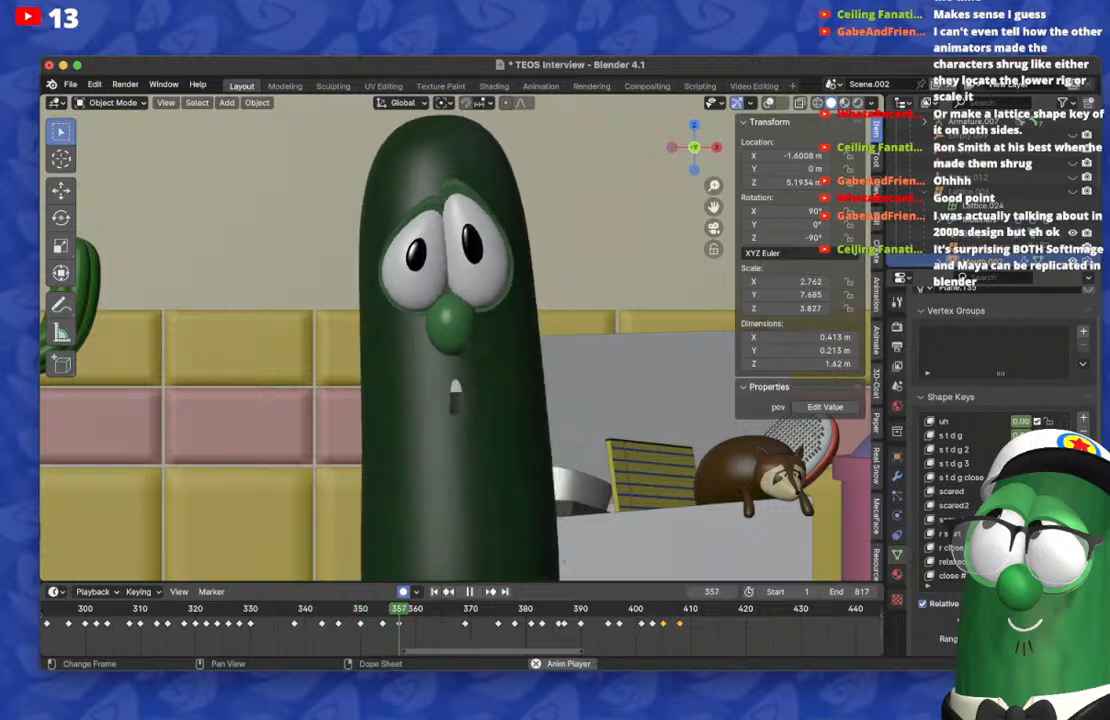
Step: Play the animation on past frame 500, then replay the stretch from about frame 402 to frame 411
scroll(462, 625, down, 5)
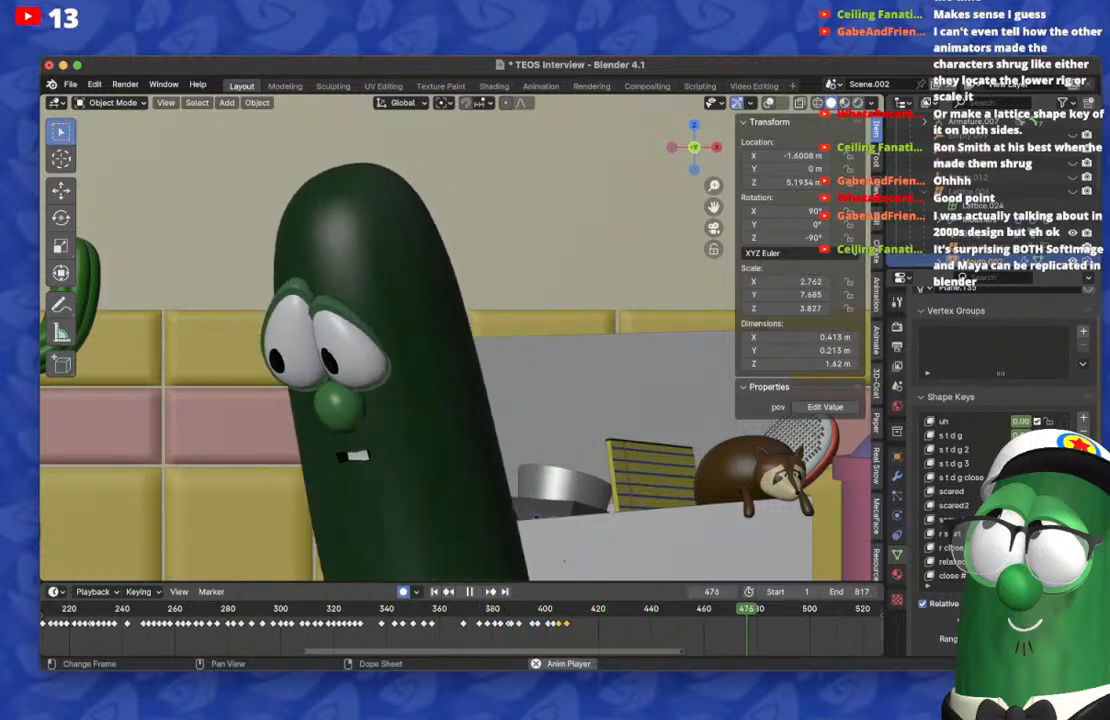
scroll(462, 625, down, 4)
click(438, 609)
scroll(462, 625, up, 7)
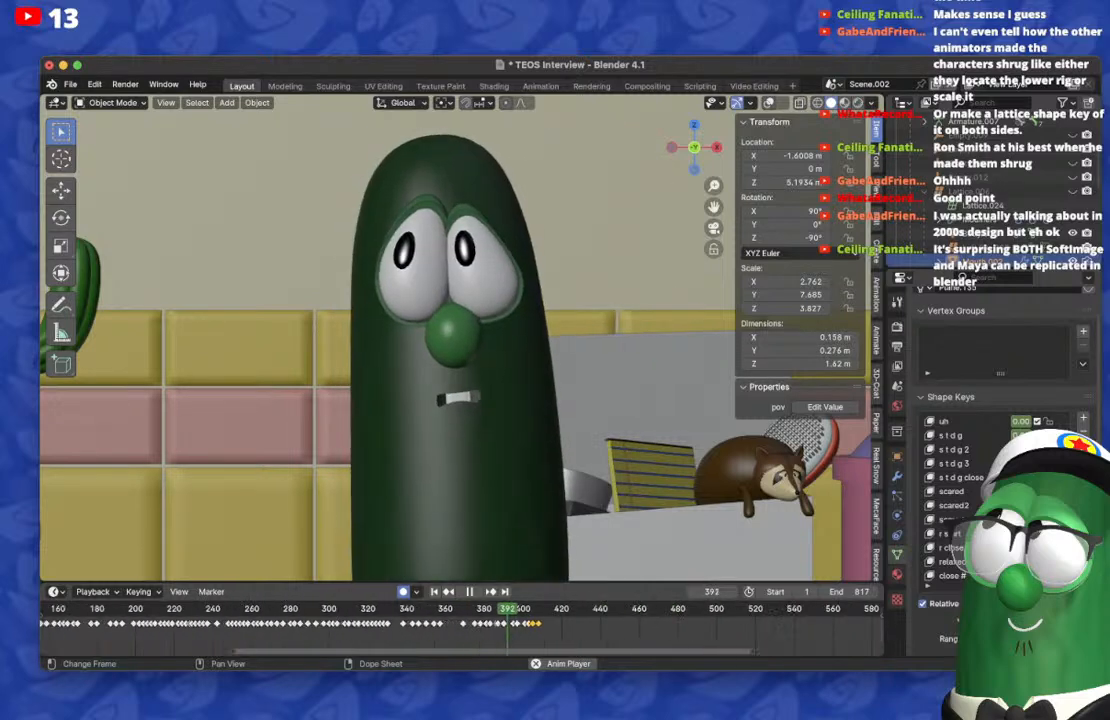
scroll(462, 625, down, 7)
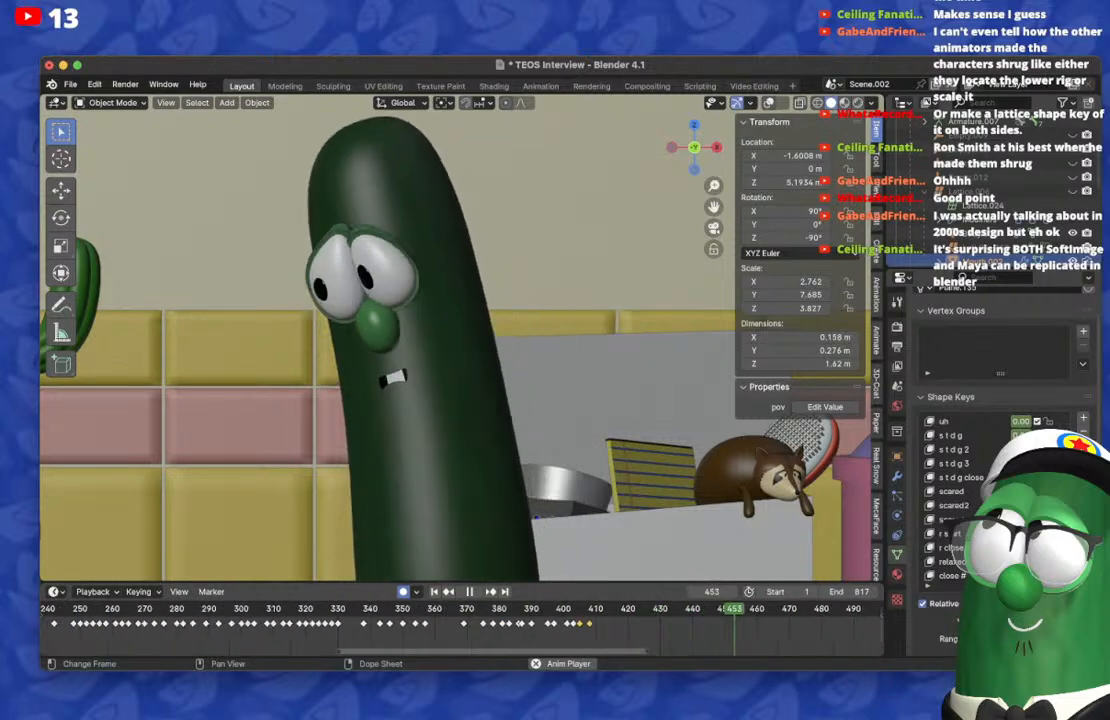
key(space)
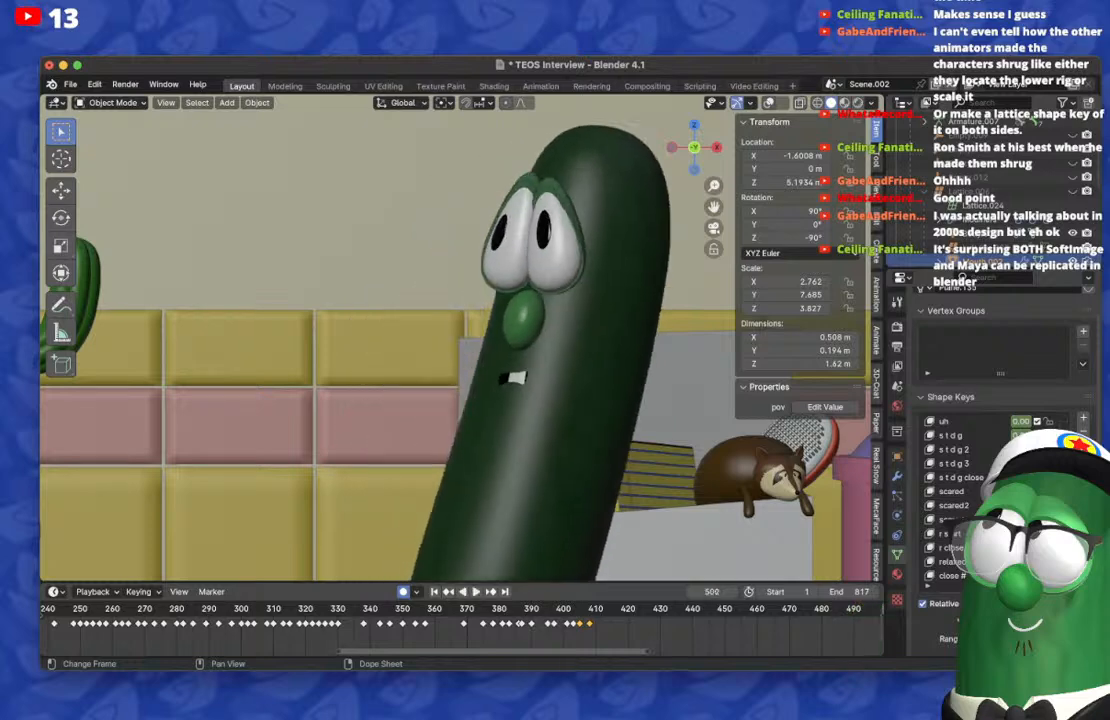
key(space)
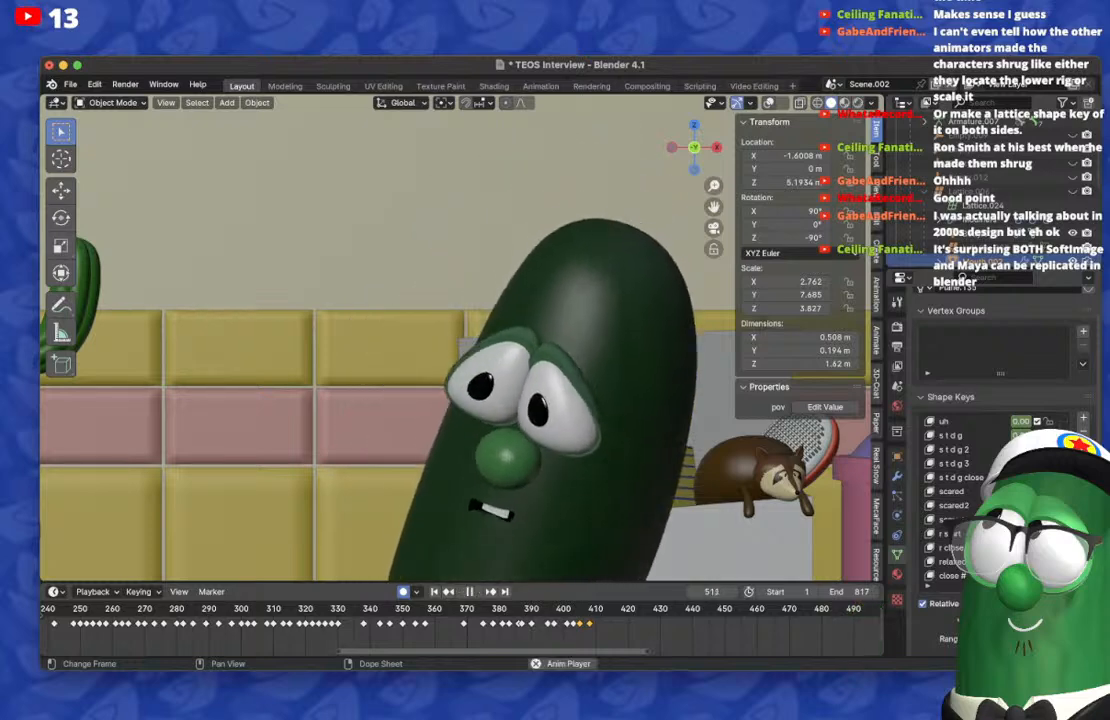
key(space)
click(570, 609)
key(space)
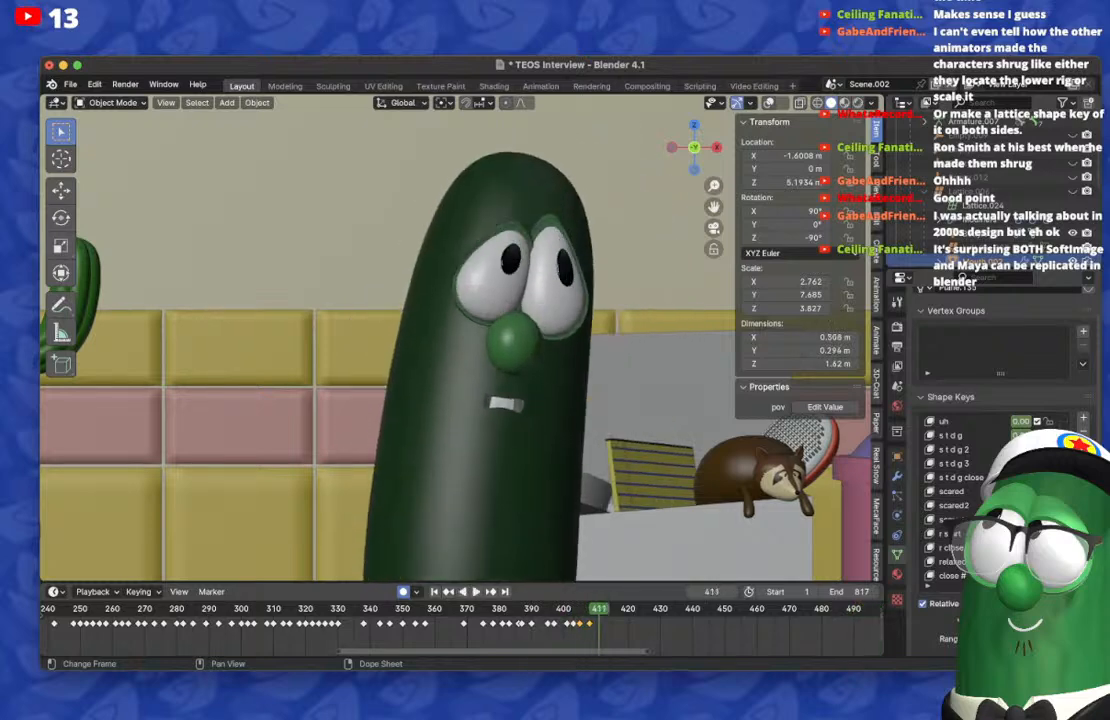
Step: On frame 410, key a small closed frowning mouth using the b m p shape key
key(Left)
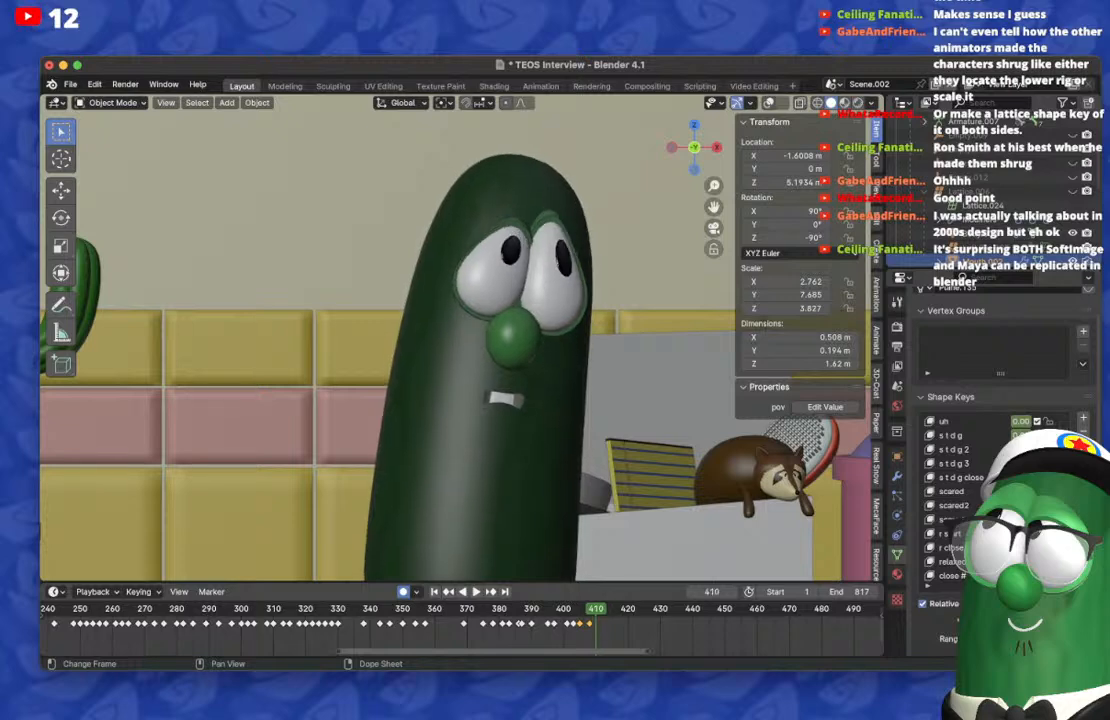
drag(1020, 435, 965, 435)
scroll(975, 450, up, 15)
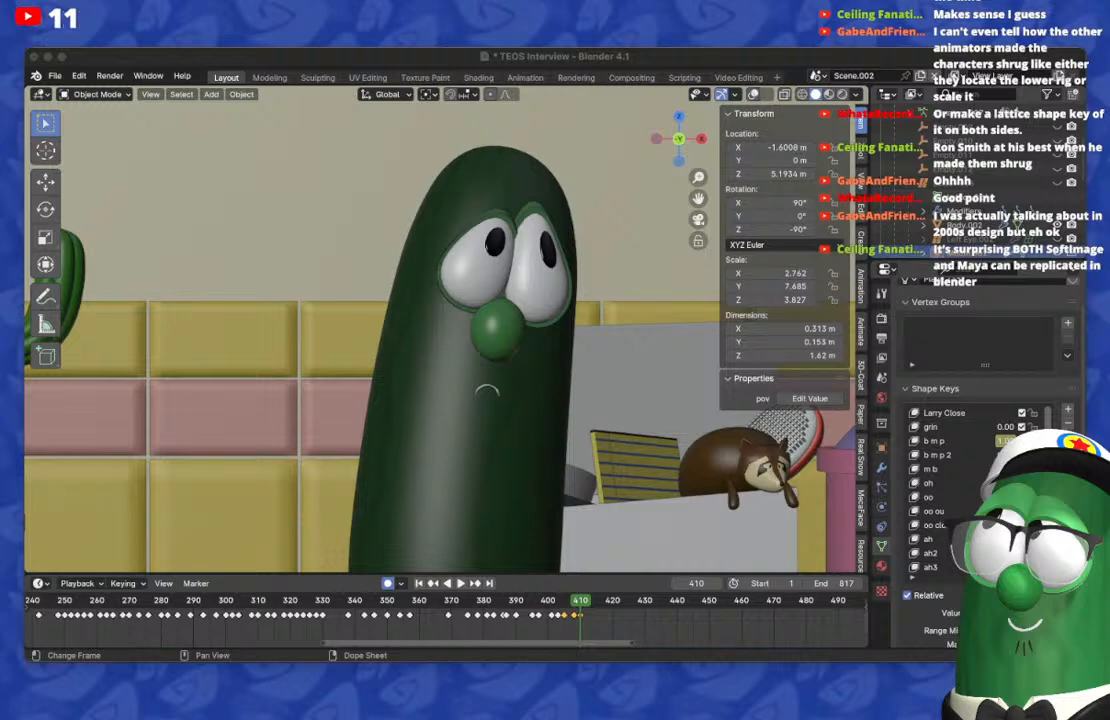
key(super+Tab)
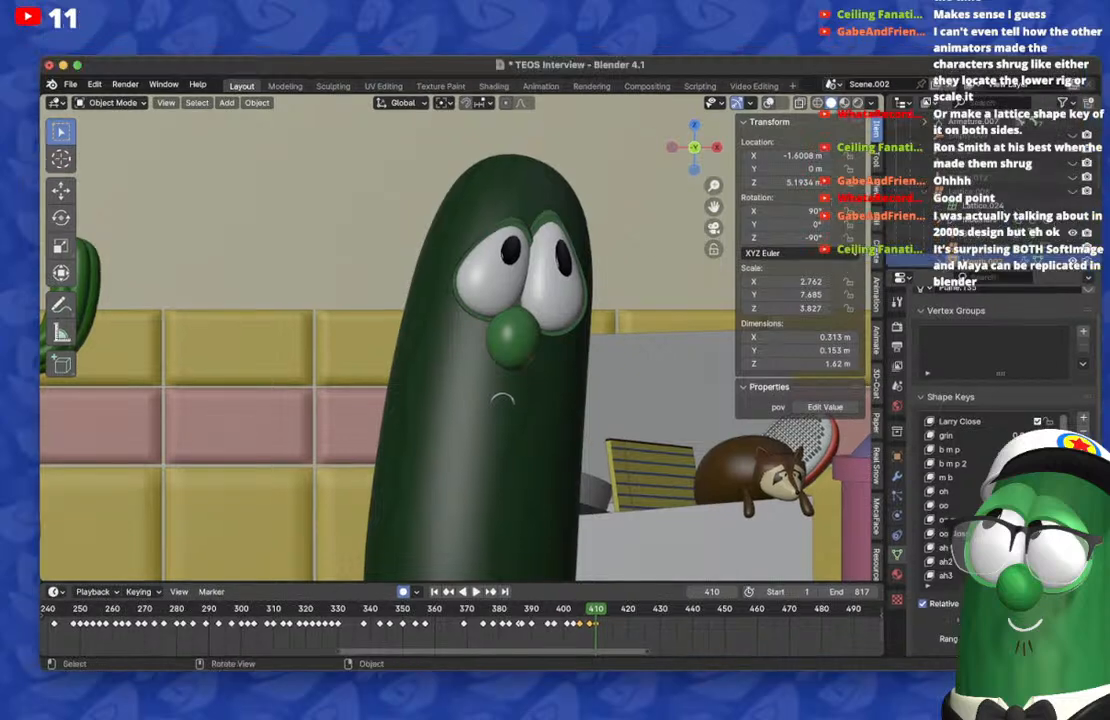
Step: On frame 408, reshape the mouth into an open frown with the upper teeth showing
key(Left)
key(Left)
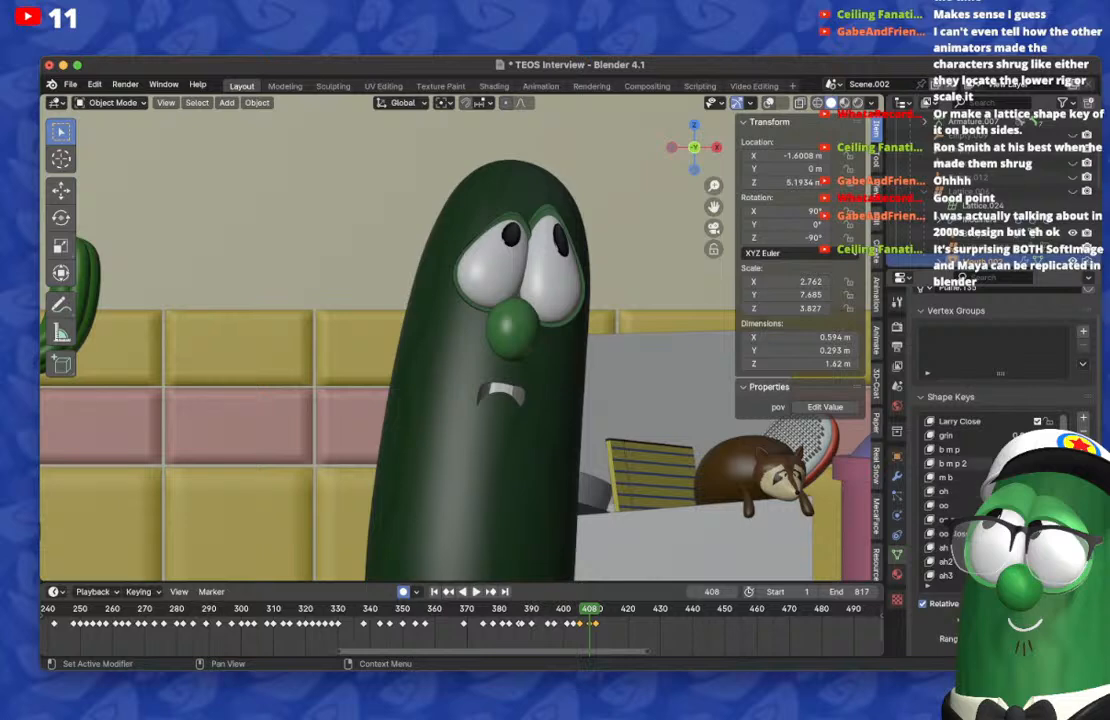
scroll(455, 340, up, 3)
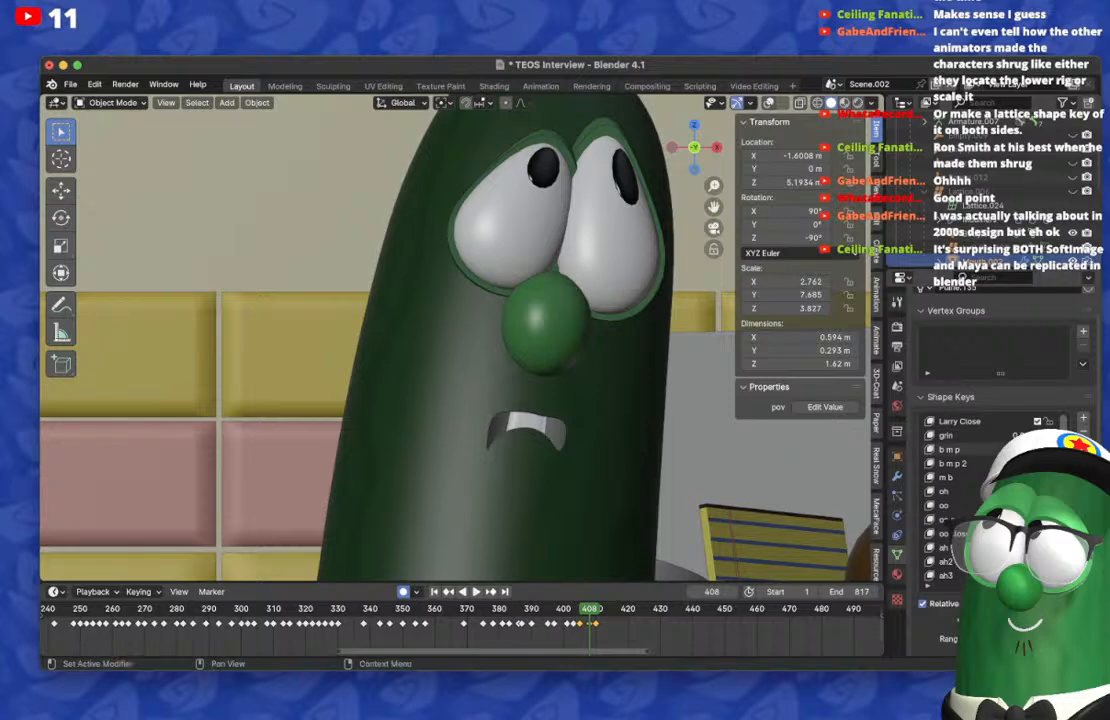
drag(1020, 449, 1036, 449)
Step: Step back and forth between frames 405 and 410 to check the transition into the closed frown
key(Left)
key(Left)
key(Left)
key(Left)
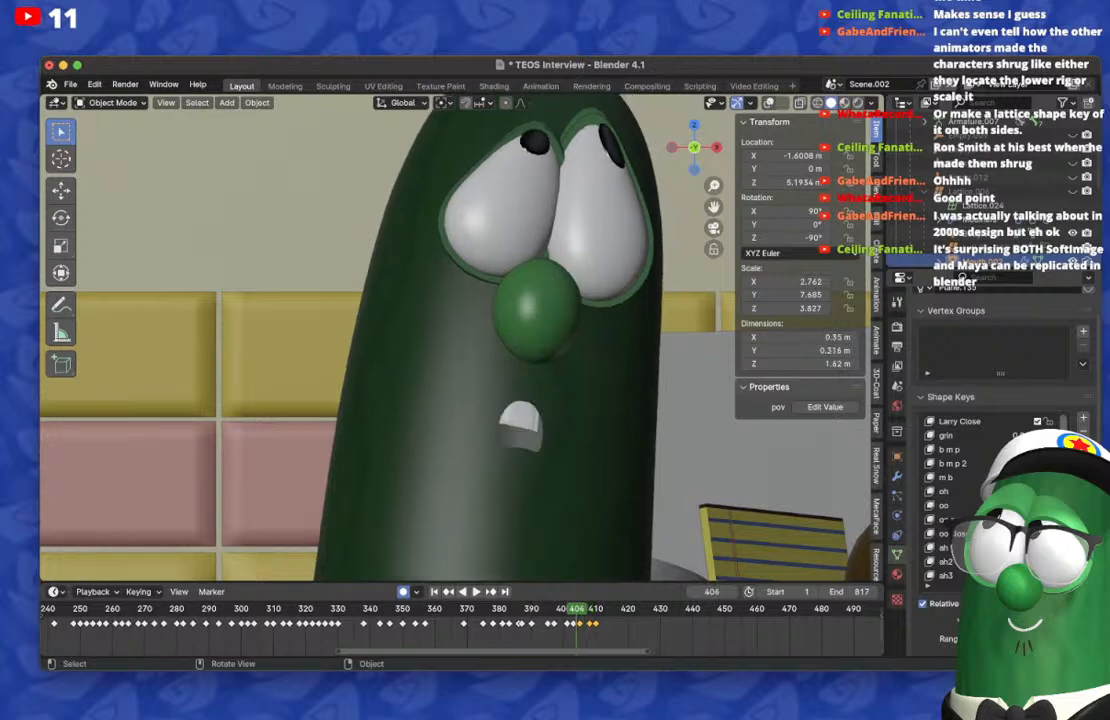
key(Right)
key(Right)
key(Right)
key(Right)
key(Right)
key(Right)
key(Right)
key(Right)
key(Left)
key(Left)
key(Left)
key(Right)
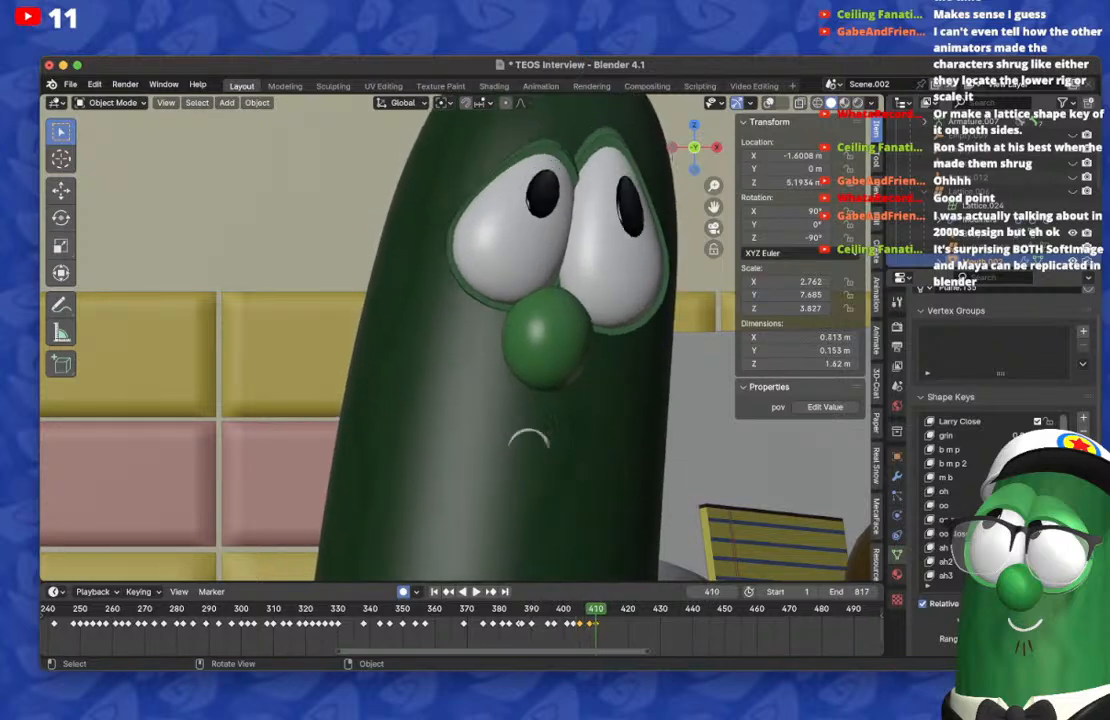
Step: Widen the frowning mouth on frames 408 and 410, and check the frames up to 413
drag(1020, 477, 1036, 477)
key(Left)
key(Left)
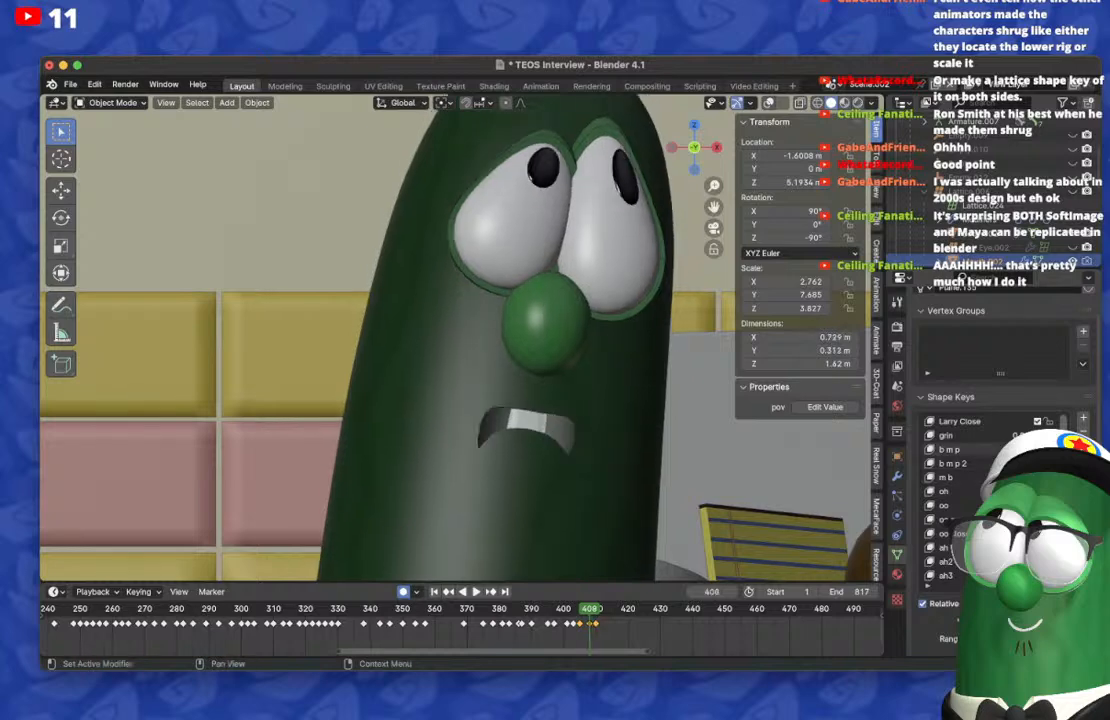
key(Right)
key(Right)
key(Right)
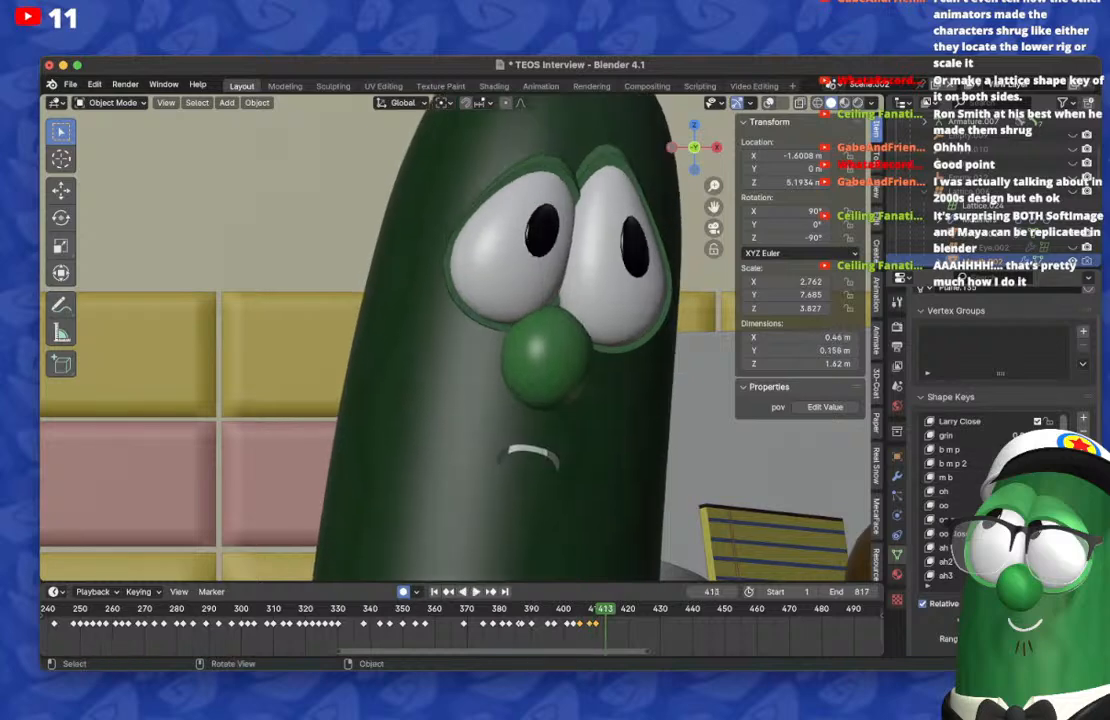
Step: On frame 411, reset the frowning shape and key a small, nearly straight closed mouth
key(Right)
key(Right)
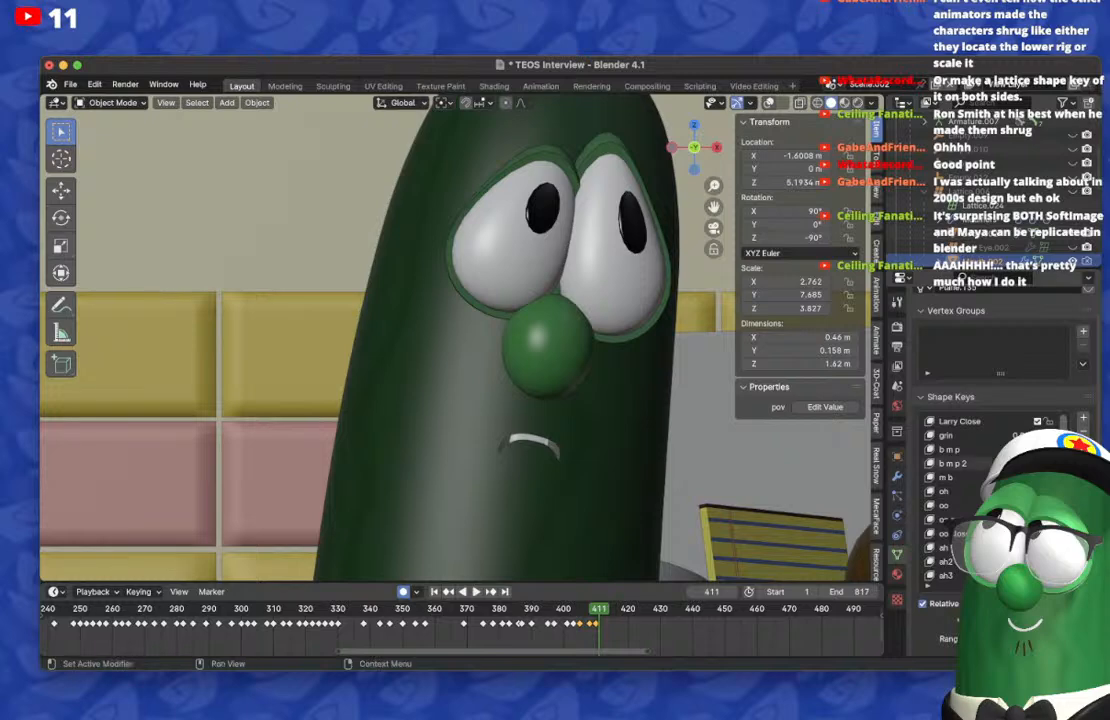
key(BackSpace)
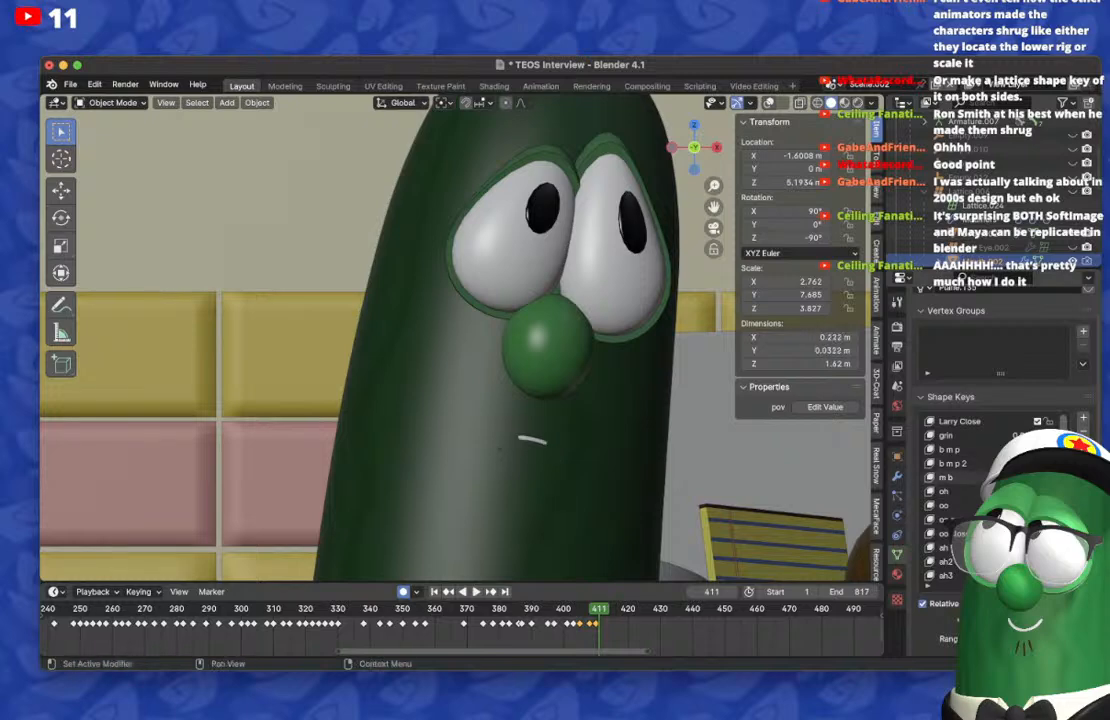
scroll(985, 498, down, 20)
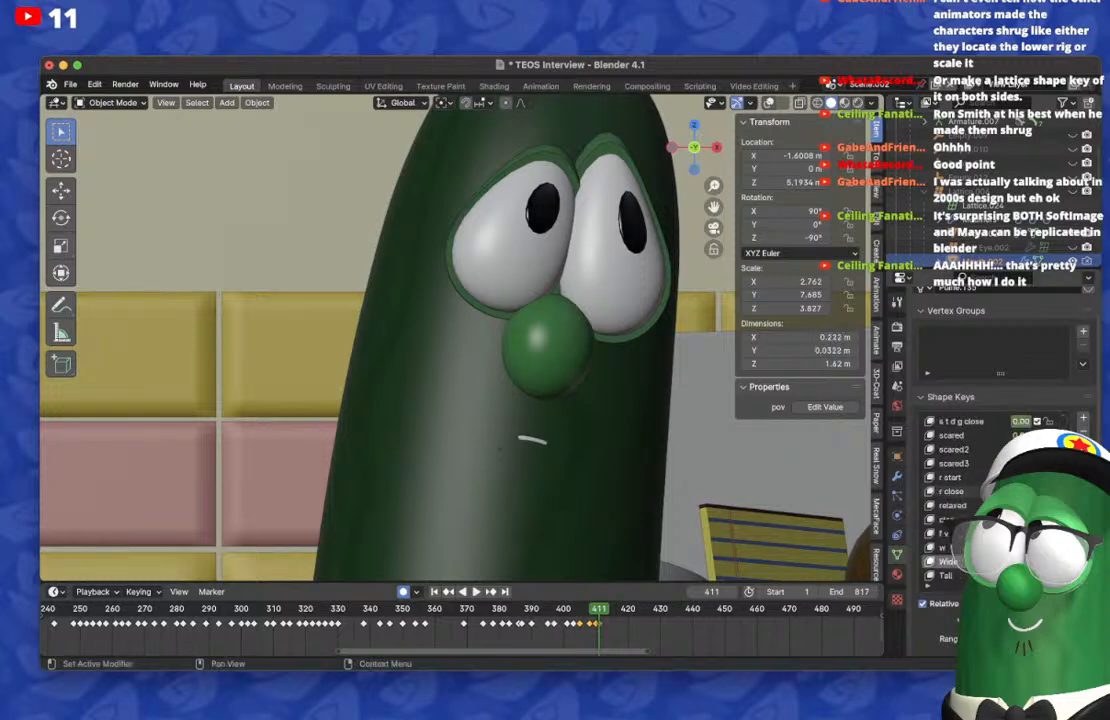
Step: Compare the mouth shape on the frames from 410 to 413
key(Left)
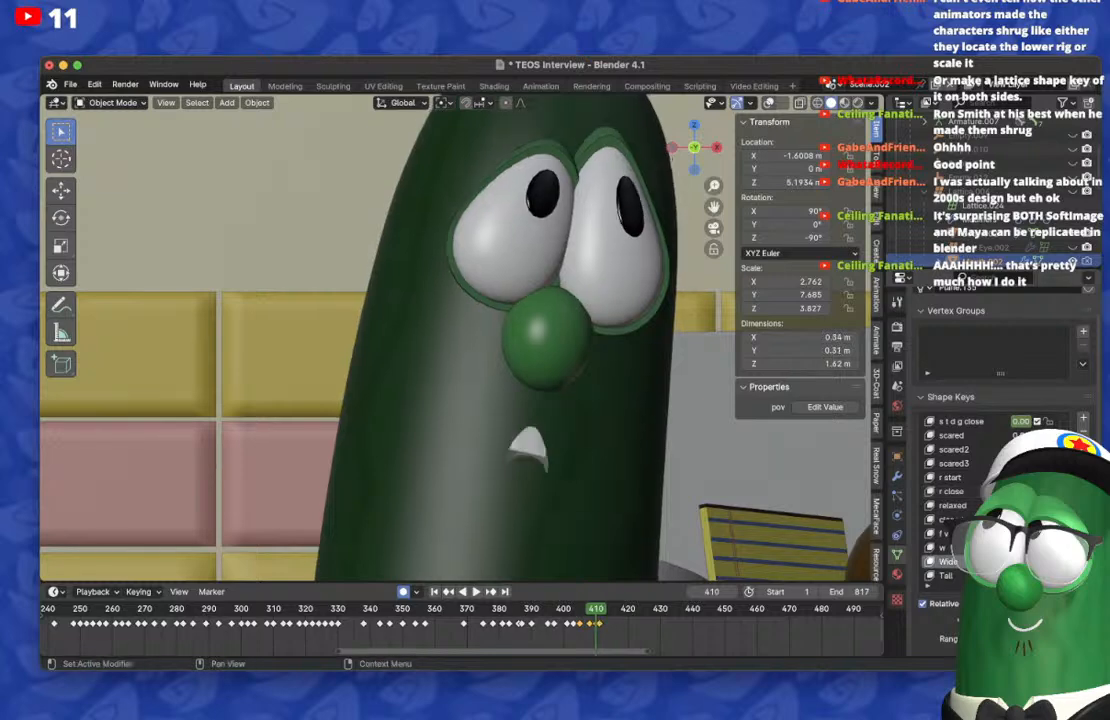
key(Right)
key(Right)
key(Right)
key(Right)
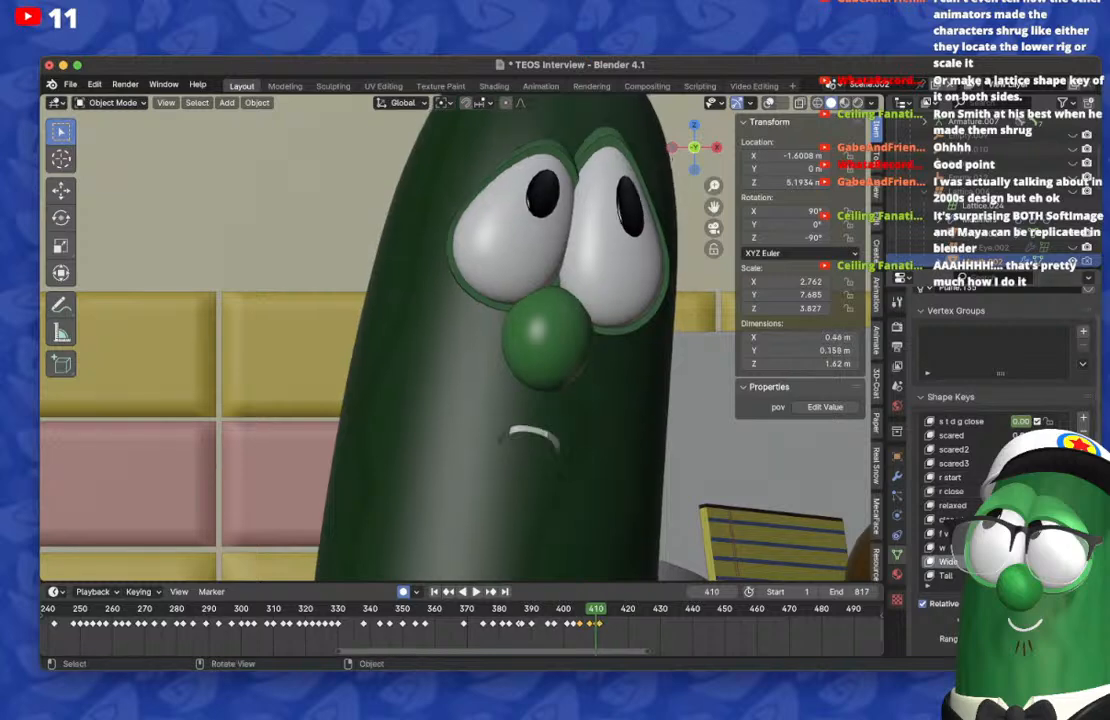
key(Left)
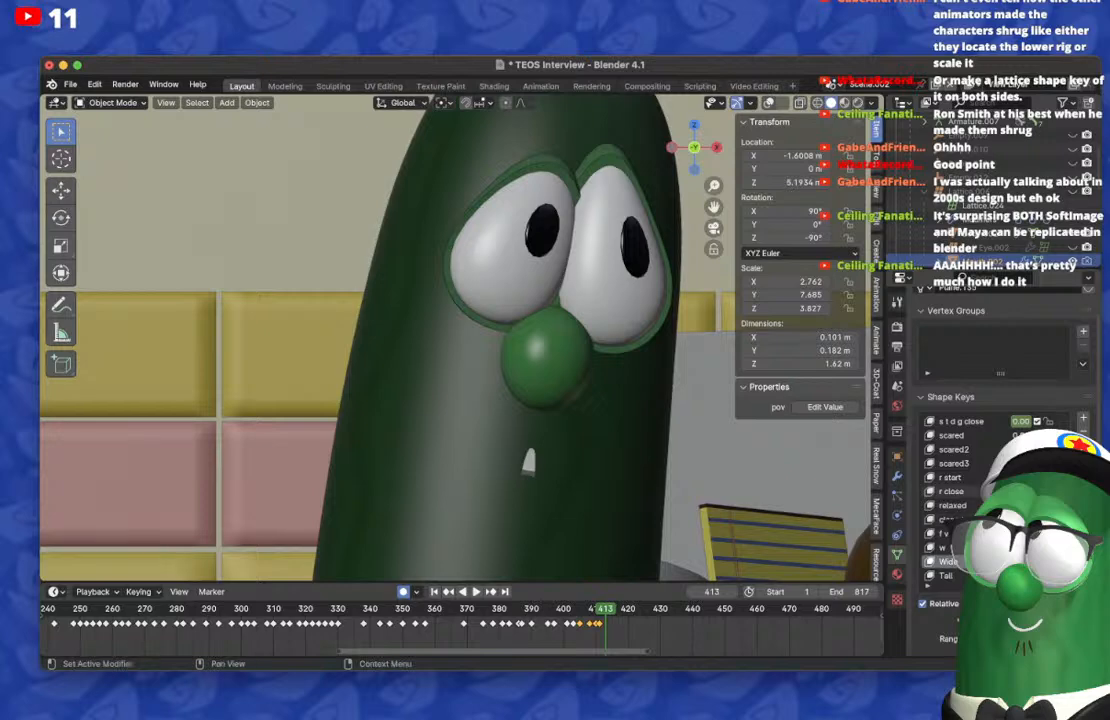
Step: Try a tall open mouth on frame 413, then undo the last shape key change
scroll(1000, 505, up, 7)
drag(1020, 463, 1080, 463)
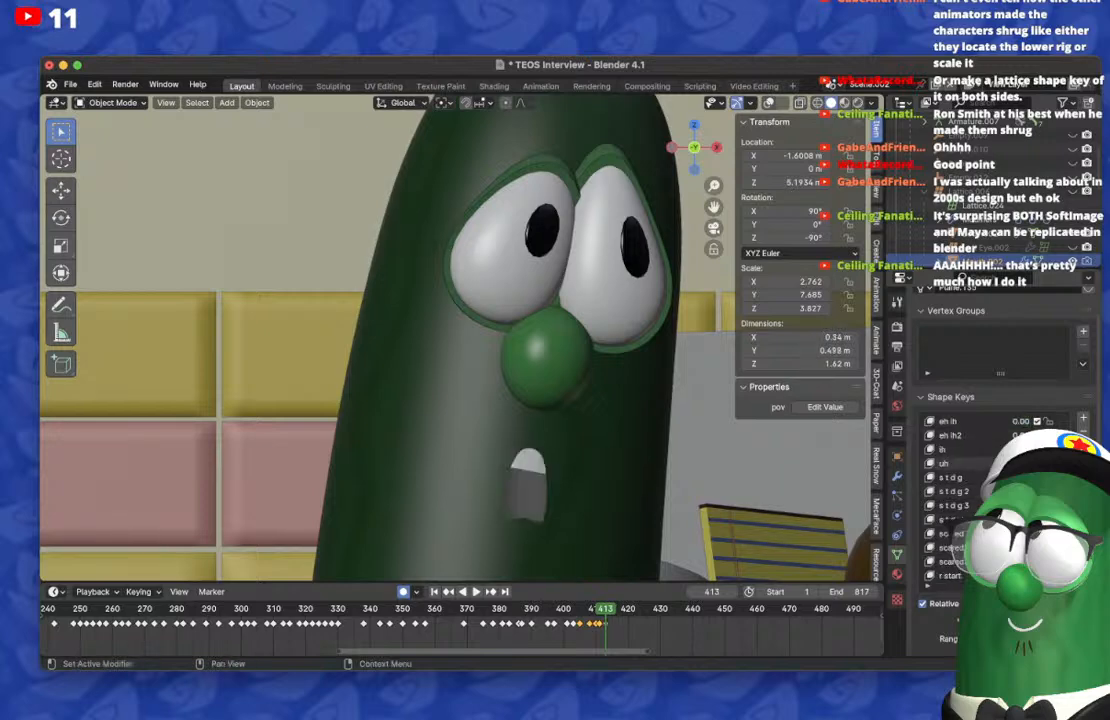
key(super+z)
Step: On frame 413, key a tall, rounded open mouth with the upper teeth showing
scroll(1000, 460, up, 16)
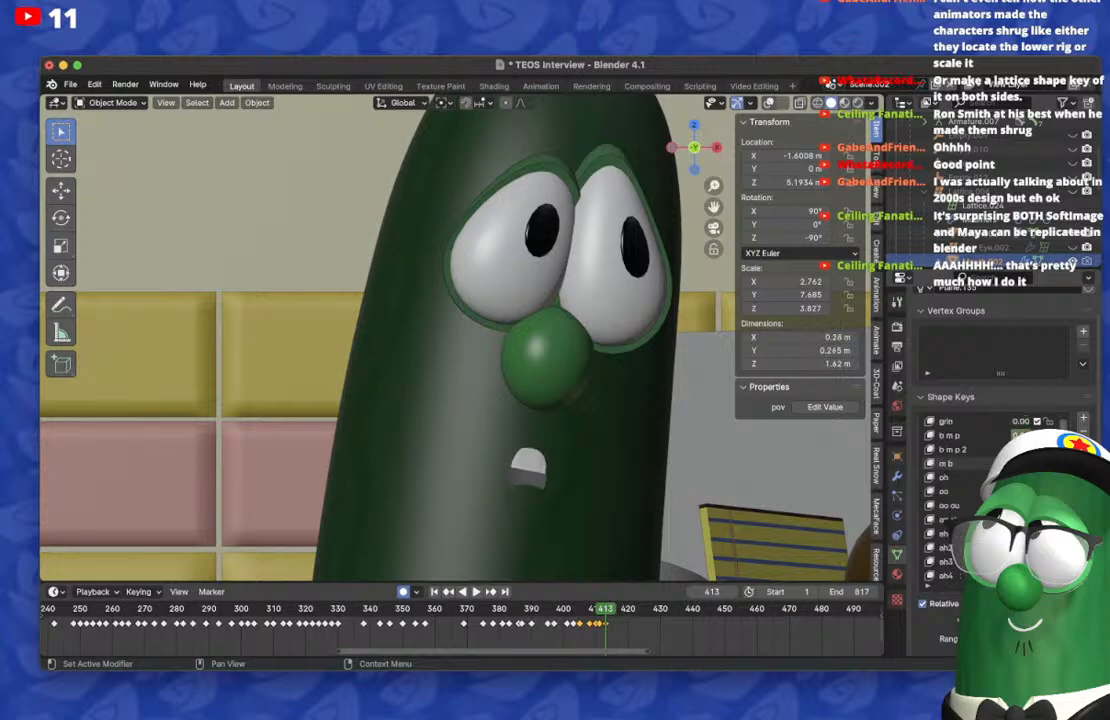
scroll(1000, 450, down, 1)
scroll(1000, 455, down, 3)
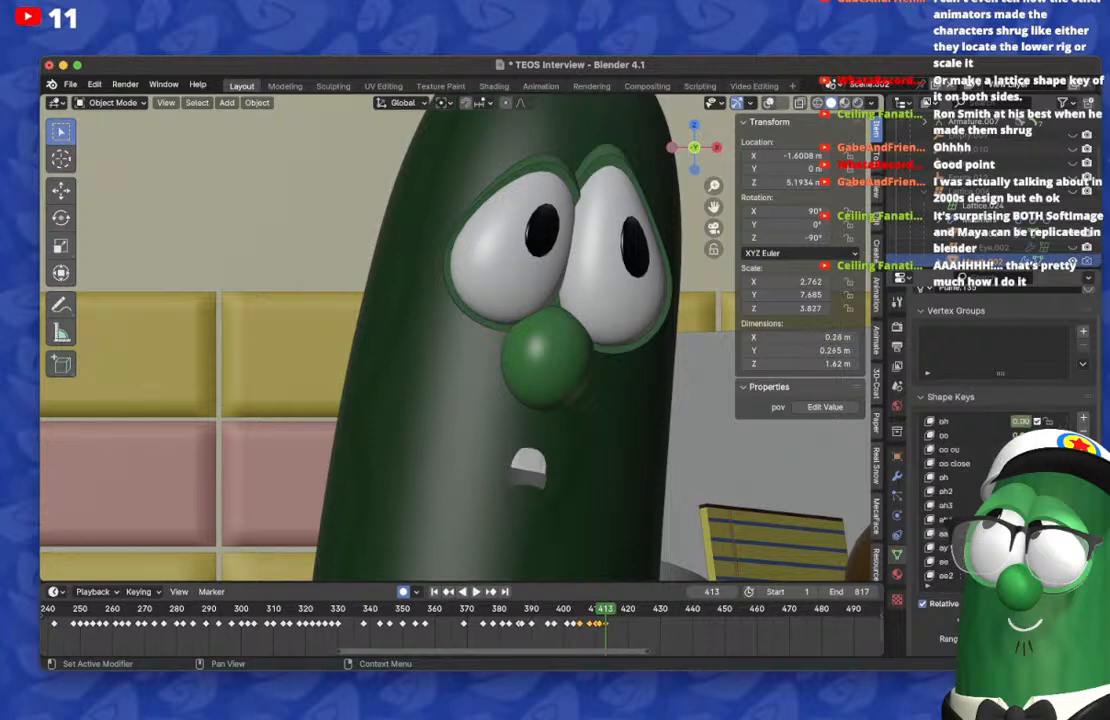
key(Return)
Step: On frame 411, set the shape keys that open the mouth, including uh, to 0
key(Return)
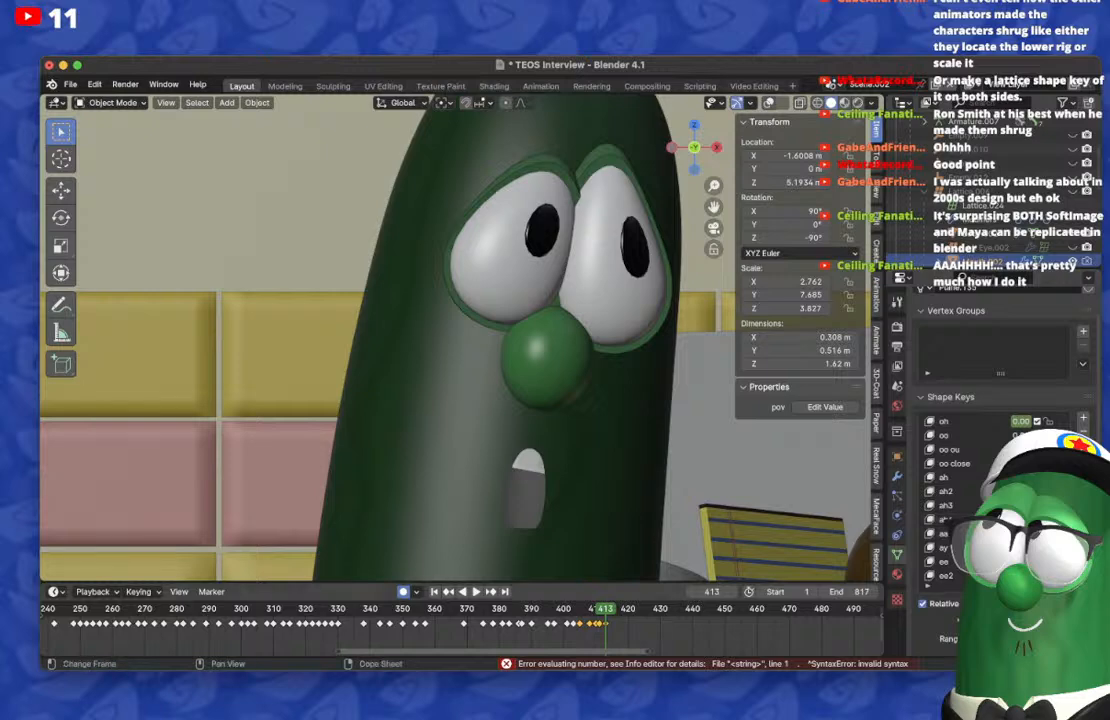
click(599, 609)
scroll(1000, 455, down, 13)
double_click(1020, 435)
text(0)
key(Return)
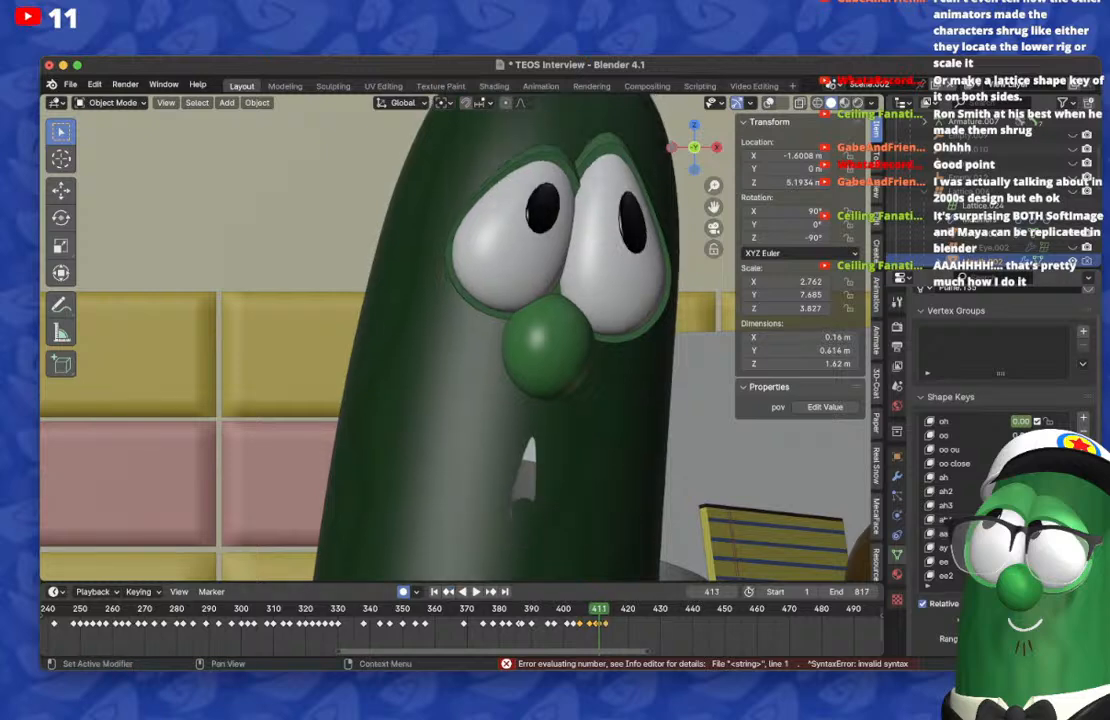
scroll(1020, 430, down, 2)
double_click(1020, 421)
text(0)
key(Return)
Step: On frame 417, set an open-mouth shape key to 0 and key a smaller, rounded mouth opening
click(619, 609)
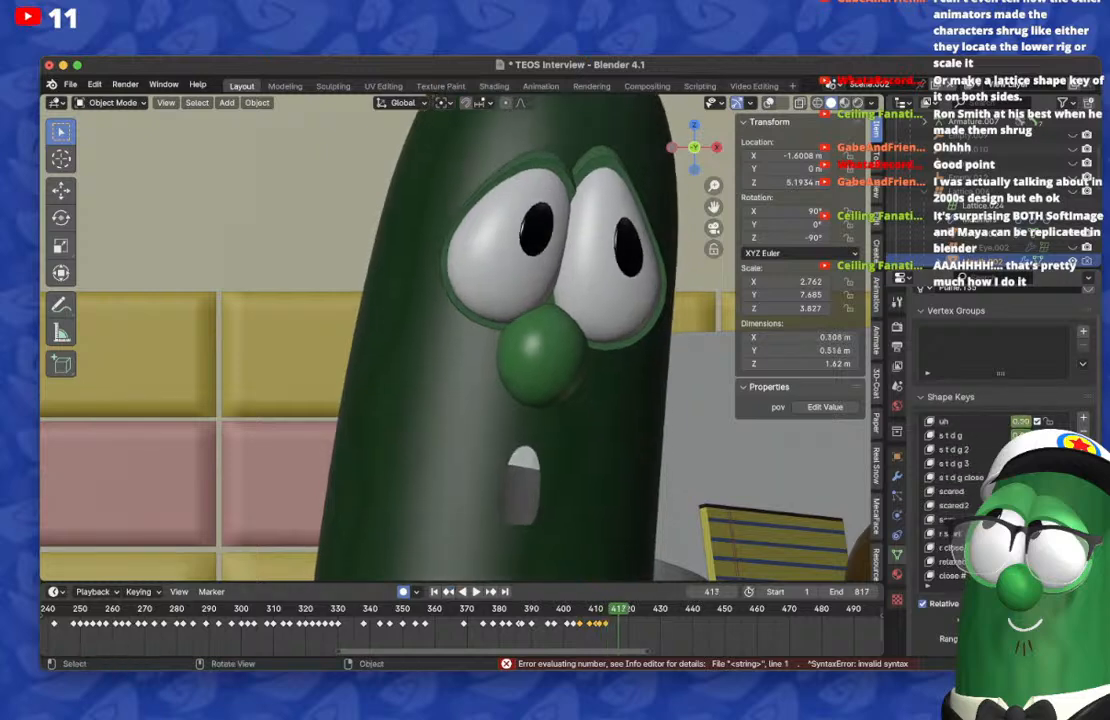
scroll(960, 480, up, 4)
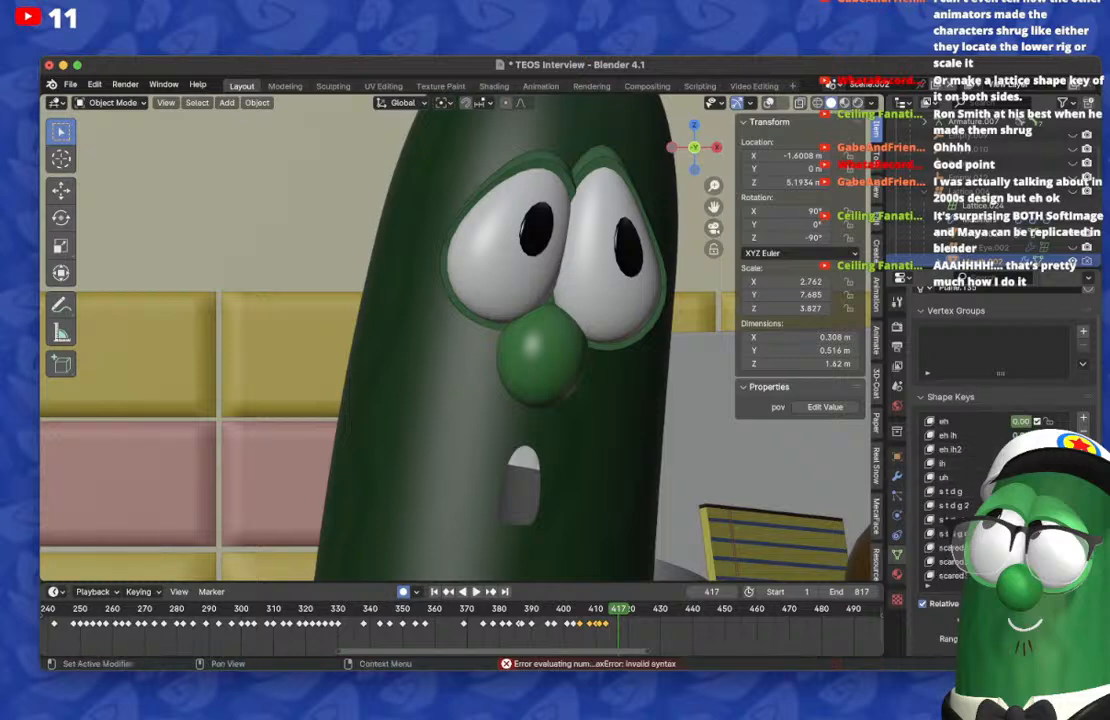
double_click(1020, 463)
text(0)
key(Return)
scroll(1020, 480, down, 8)
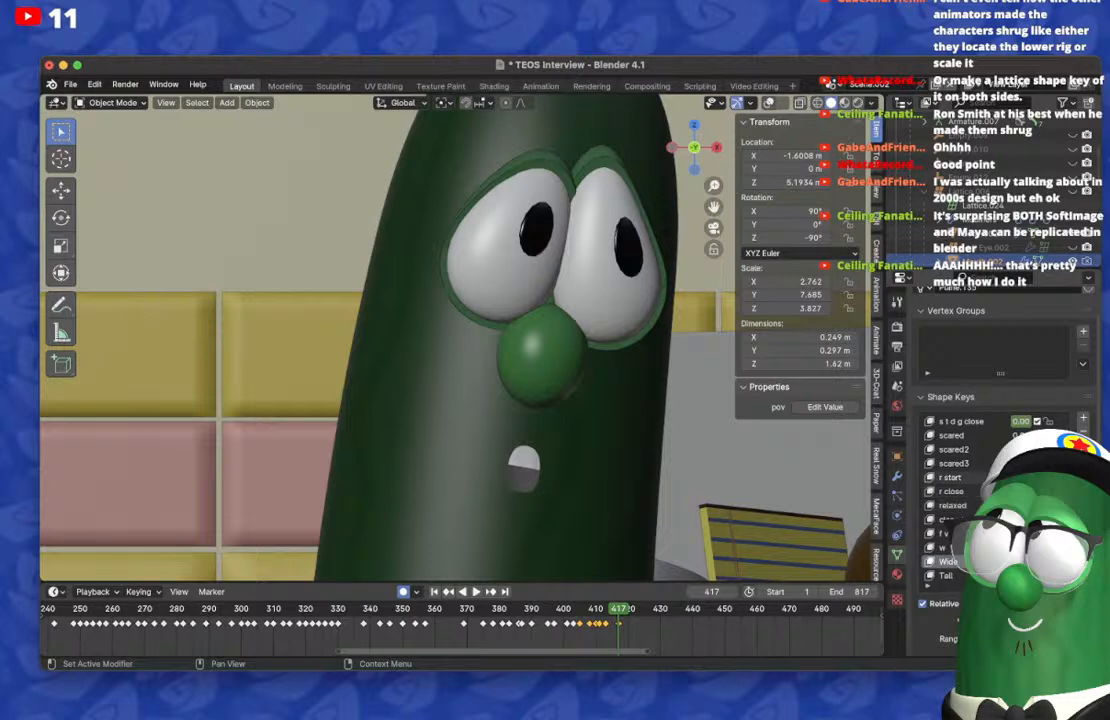
scroll(1015, 477, up, 3)
drag(1018, 435, 985, 435)
scroll(1020, 437, up, 14)
Step: On frame 413, lower an open-mouth shape key to narrow the tall mouth opening
drag(619, 609, 606, 609)
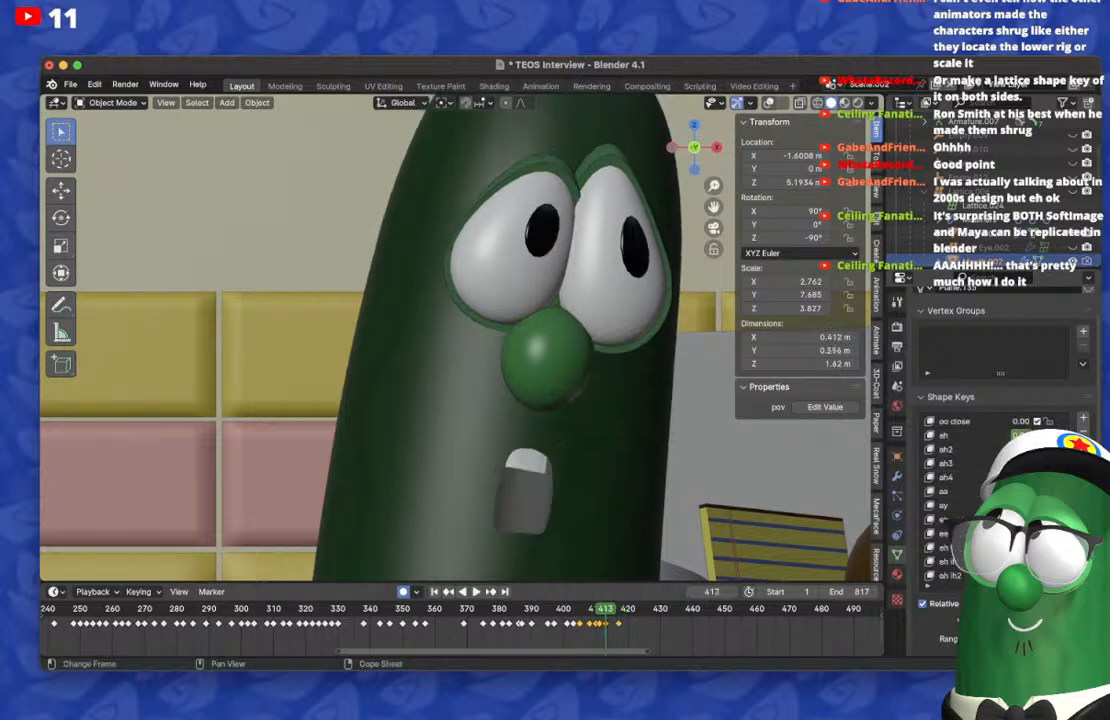
scroll(980, 490, down, 10)
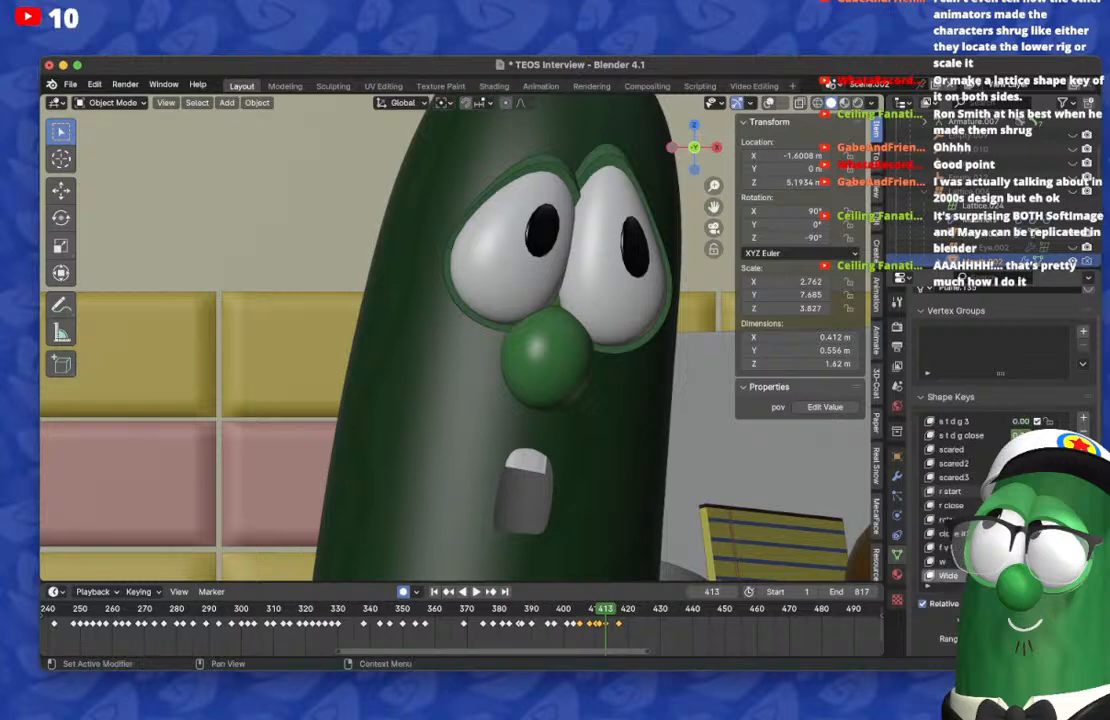
scroll(1020, 493, up, 4)
drag(1022, 463, 985, 463)
key(Left)
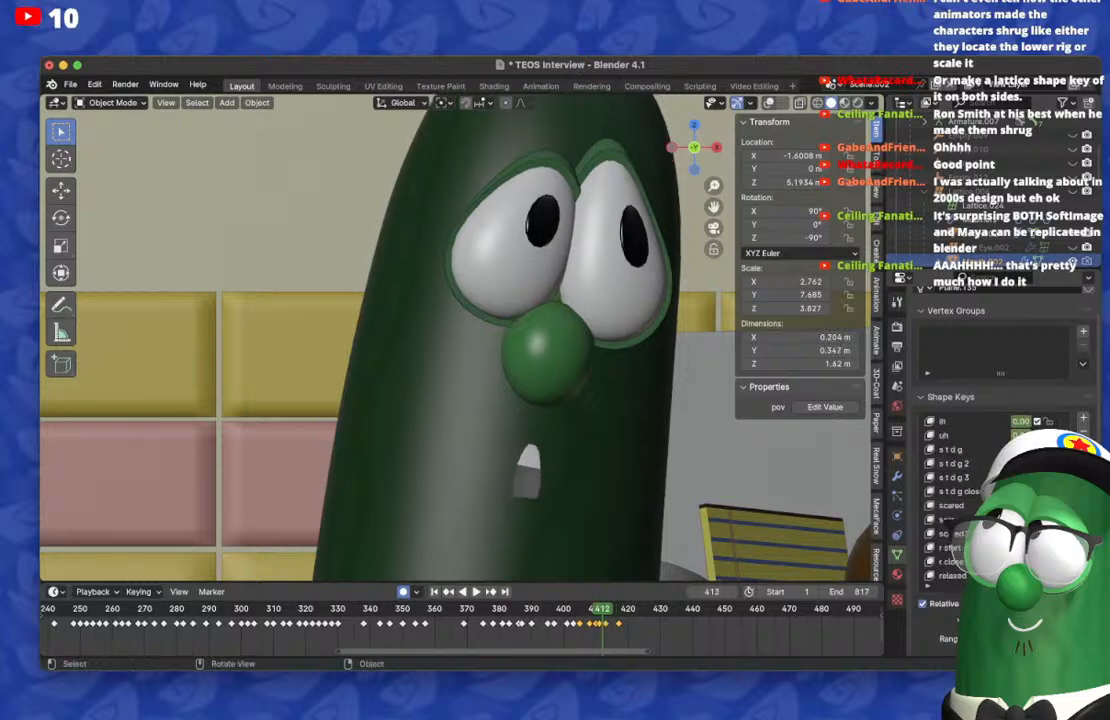
Step: Key a wide, shallow mouth showing the upper teeth after frame 413, and move its keyframe from frame 417 to 415
key(Left)
key(Left)
key(Left)
key(Right)
key(Right)
key(Right)
key(Right)
key(Right)
key(Right)
key(Right)
key(Right)
key(Right)
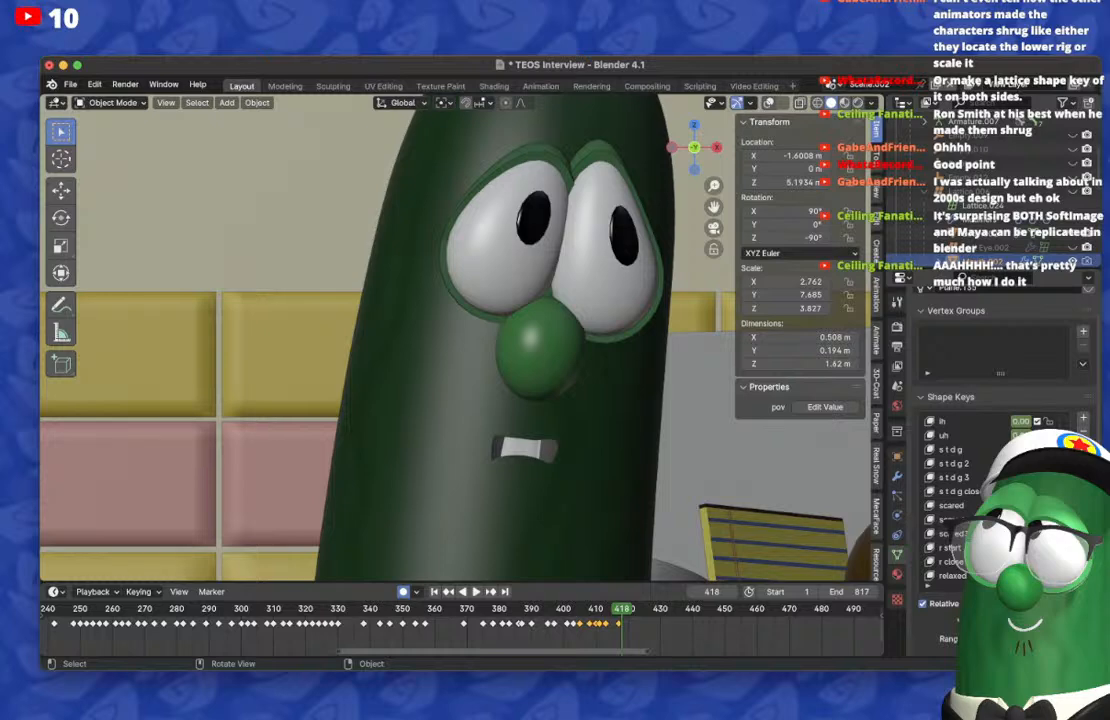
key(Left)
key(Left)
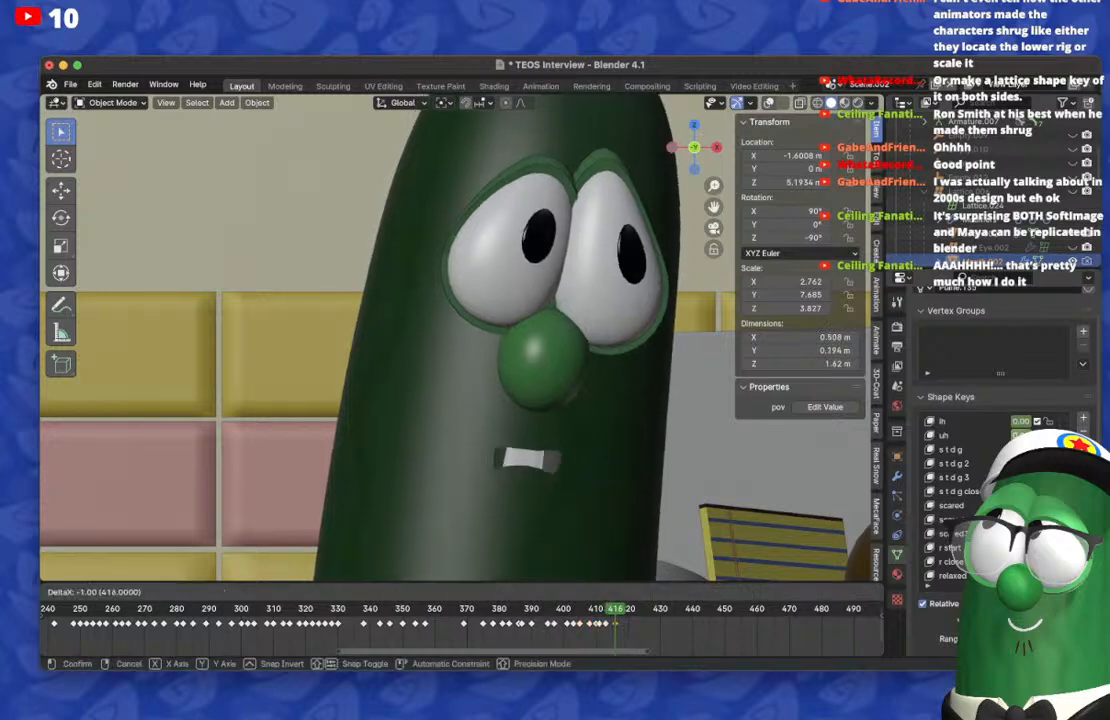
key(Right)
key(Left)
key(Left)
key(Left)
key(Left)
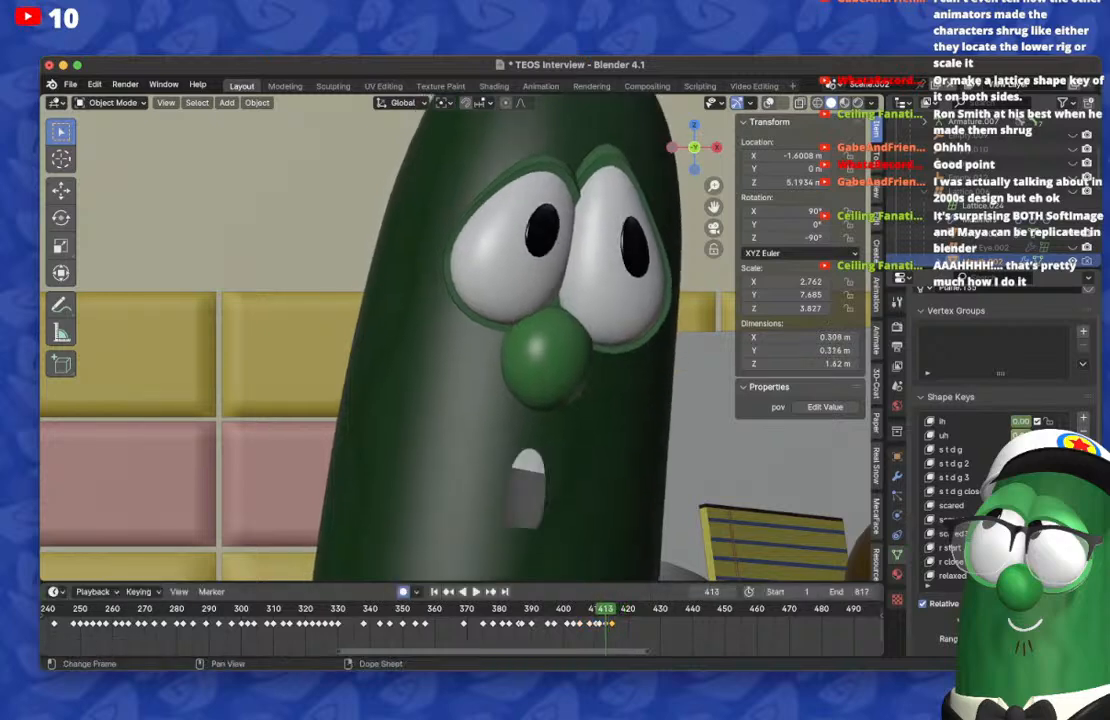
Step: On frame 417, reset the mouth's shape keys and key a wide, boxy opening with the upper teeth showing
key(Right)
key(Right)
key(Right)
key(Right)
scroll(960, 500, up, 3)
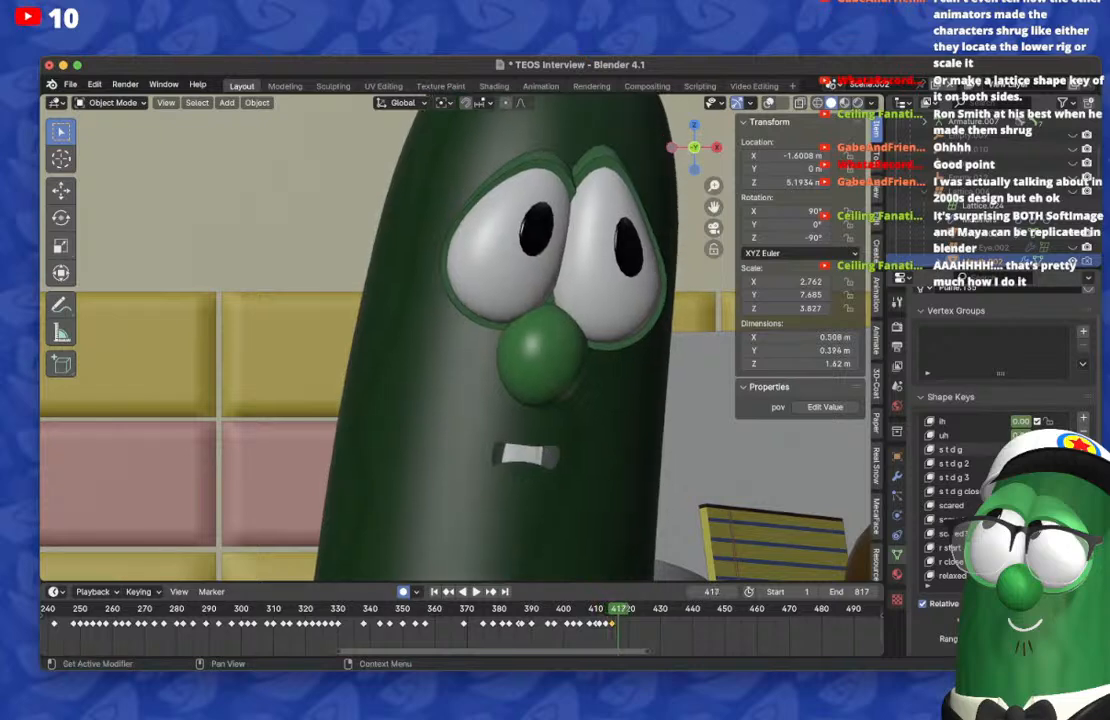
scroll(960, 491, up, 6)
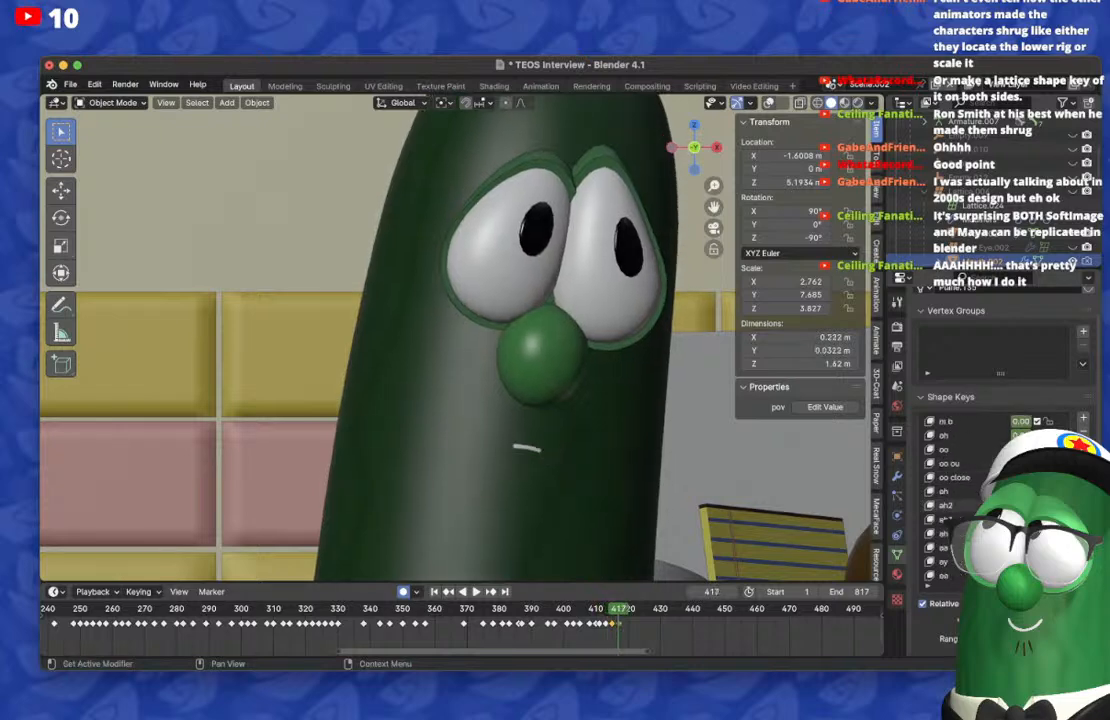
key(Left)
key(Left)
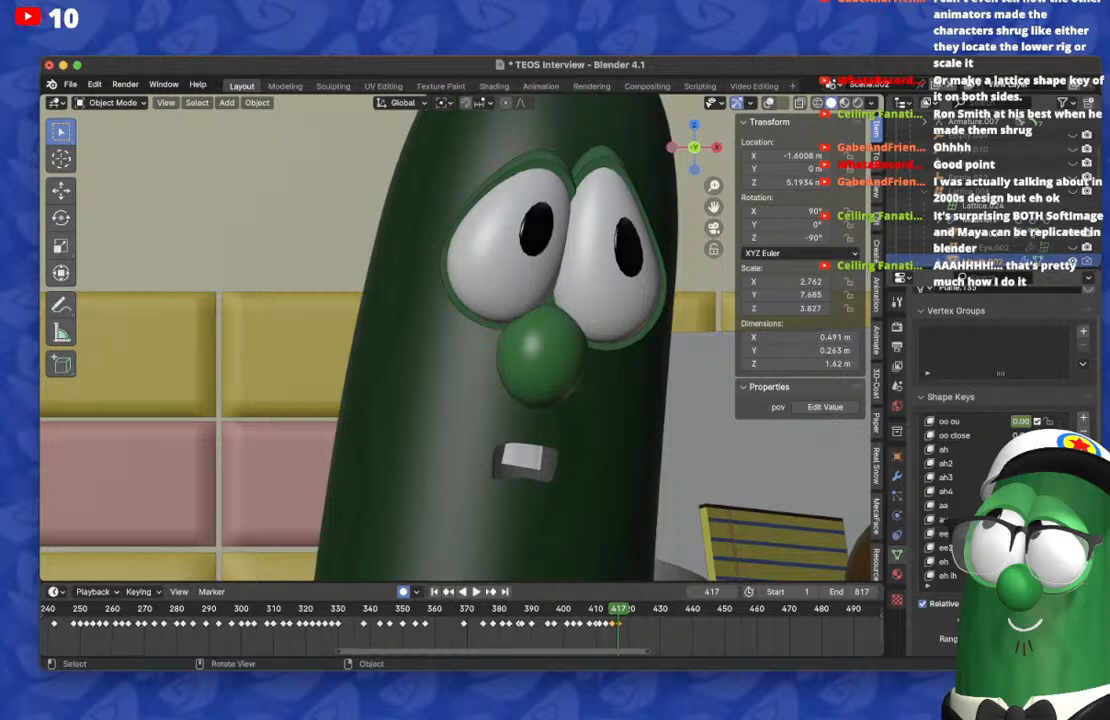
key(Right)
key(Right)
key(Right)
key(Right)
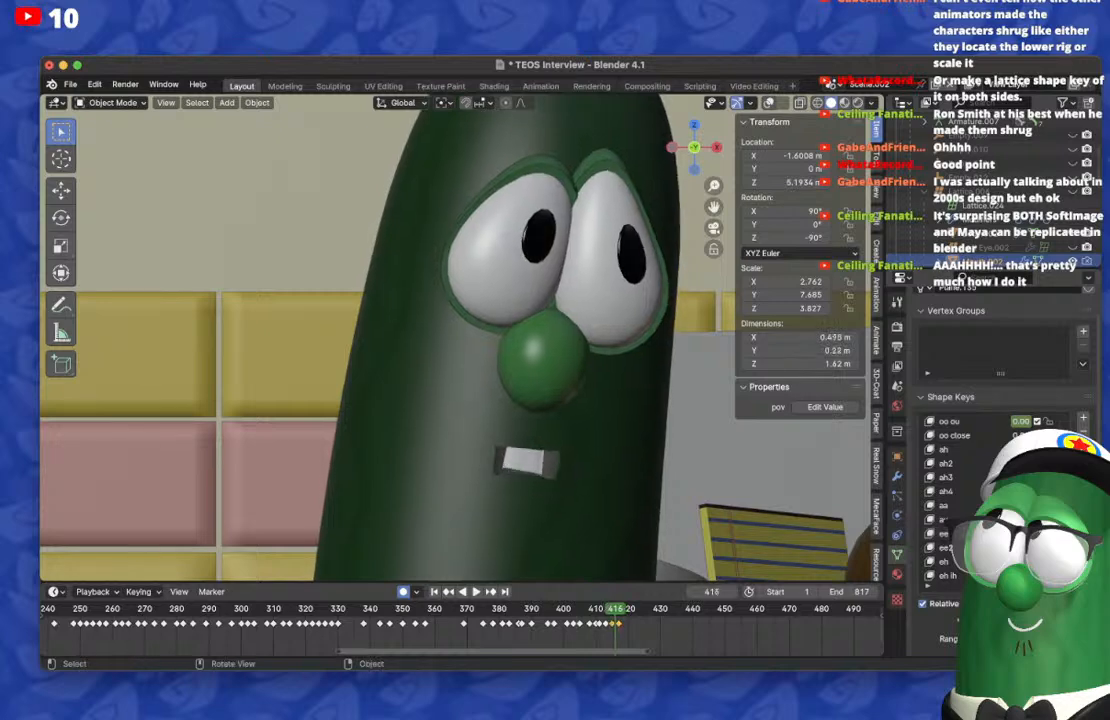
Step: Duplicate the mouth keyframe on frame 415 to frame 418
scroll(462, 630, up, 10)
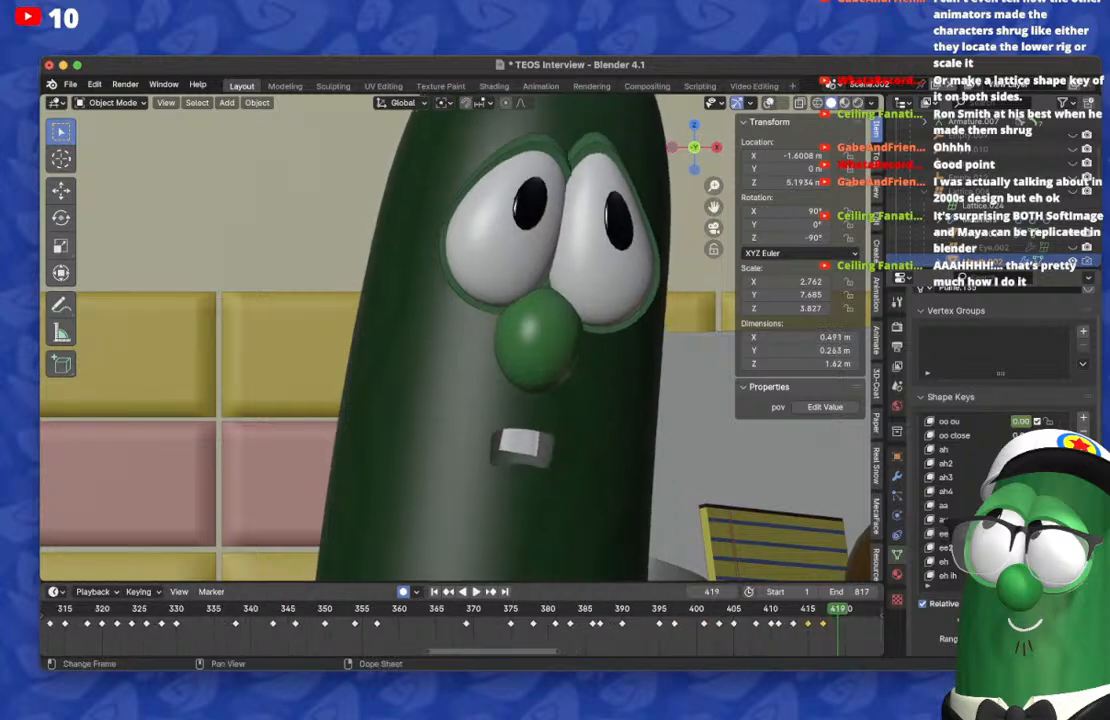
middle_drag(462, 630, 283, 630)
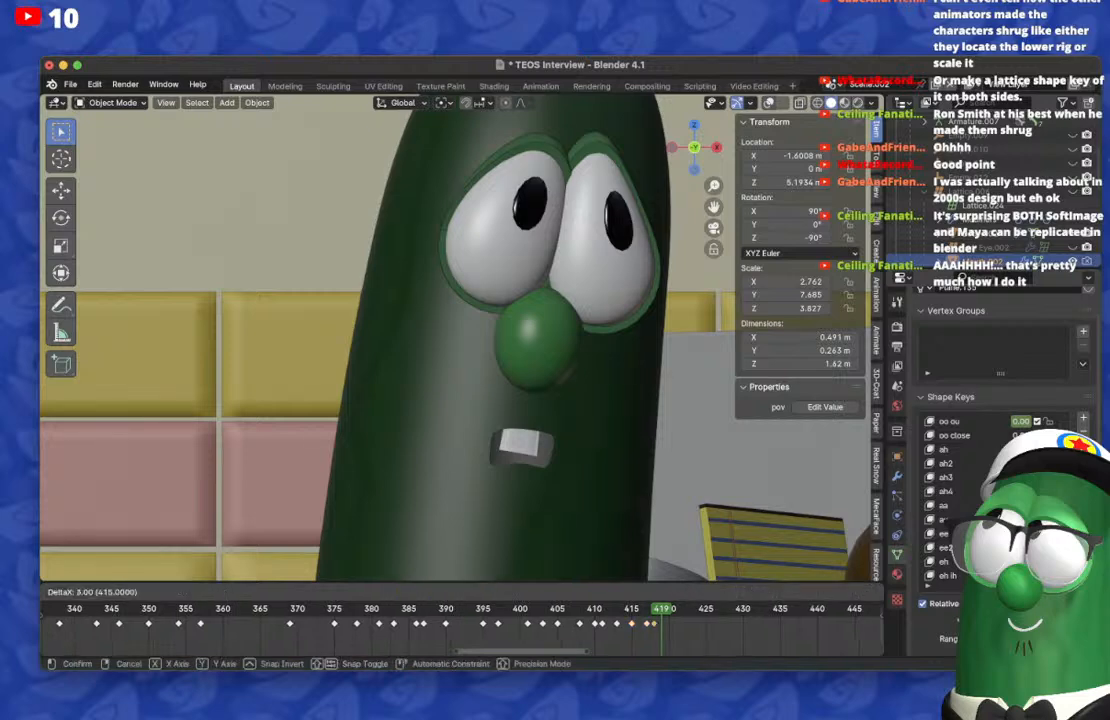
Step: On frame 420, reset the mouth's shape keys and key a tall, narrow oval opening
key(Right)
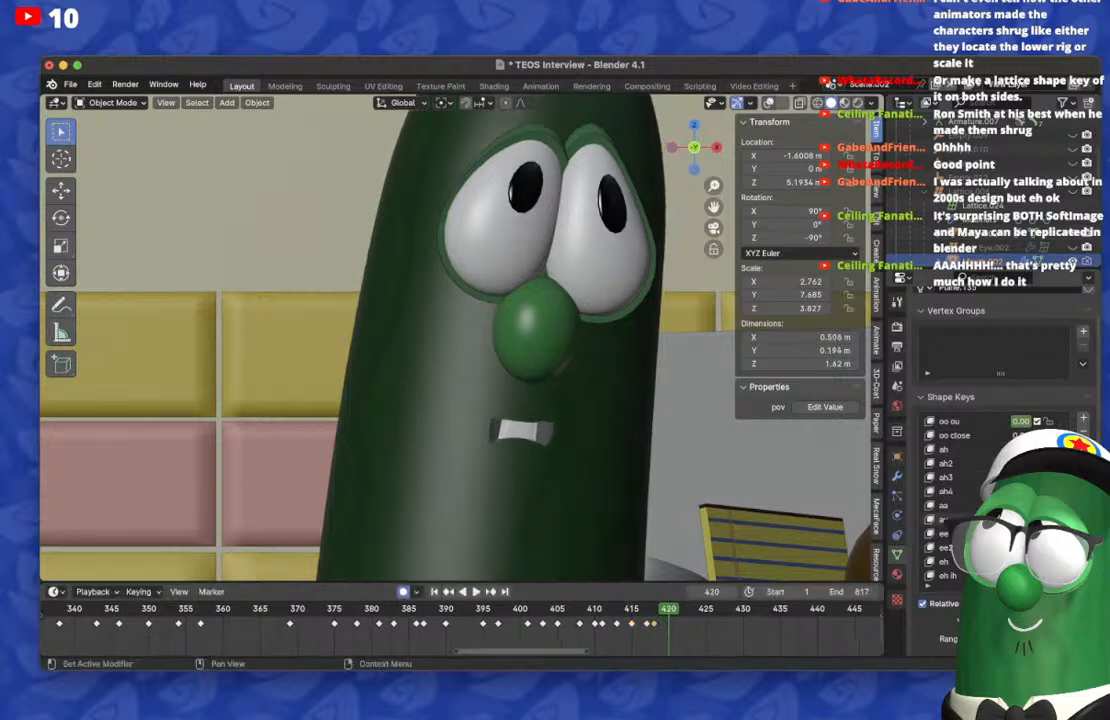
scroll(960, 449, down, 7)
scroll(960, 463, down, 11)
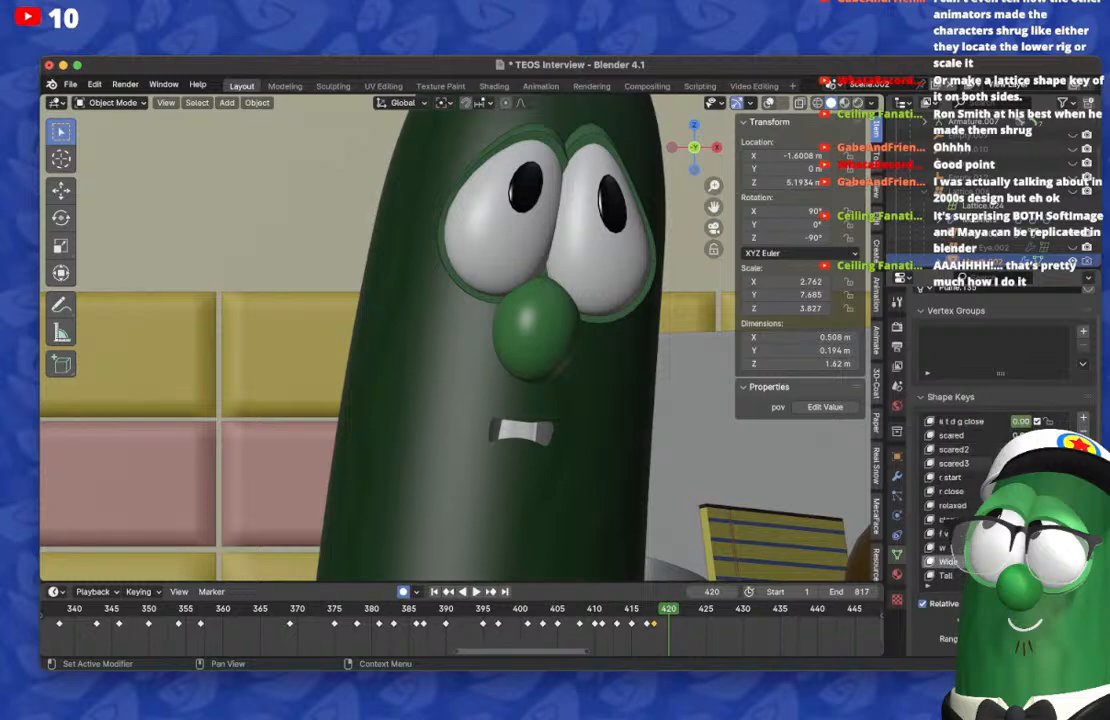
scroll(960, 463, up, 5)
drag(1020, 463, 980, 463)
scroll(960, 463, up, 14)
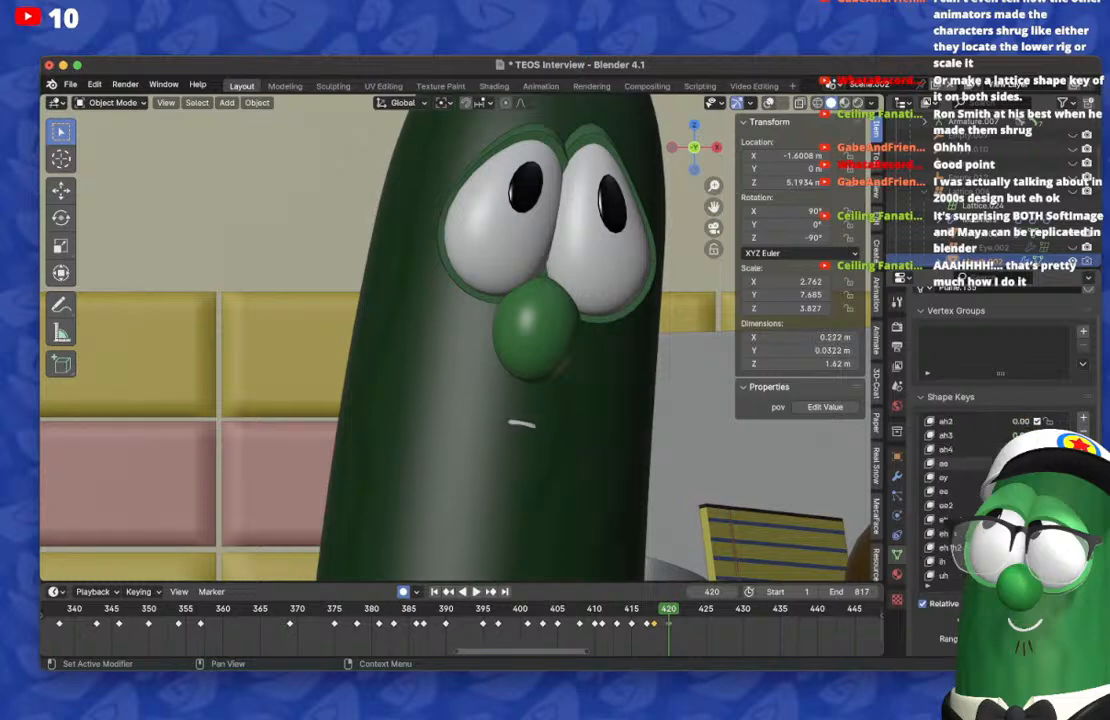
key(Left)
key(Left)
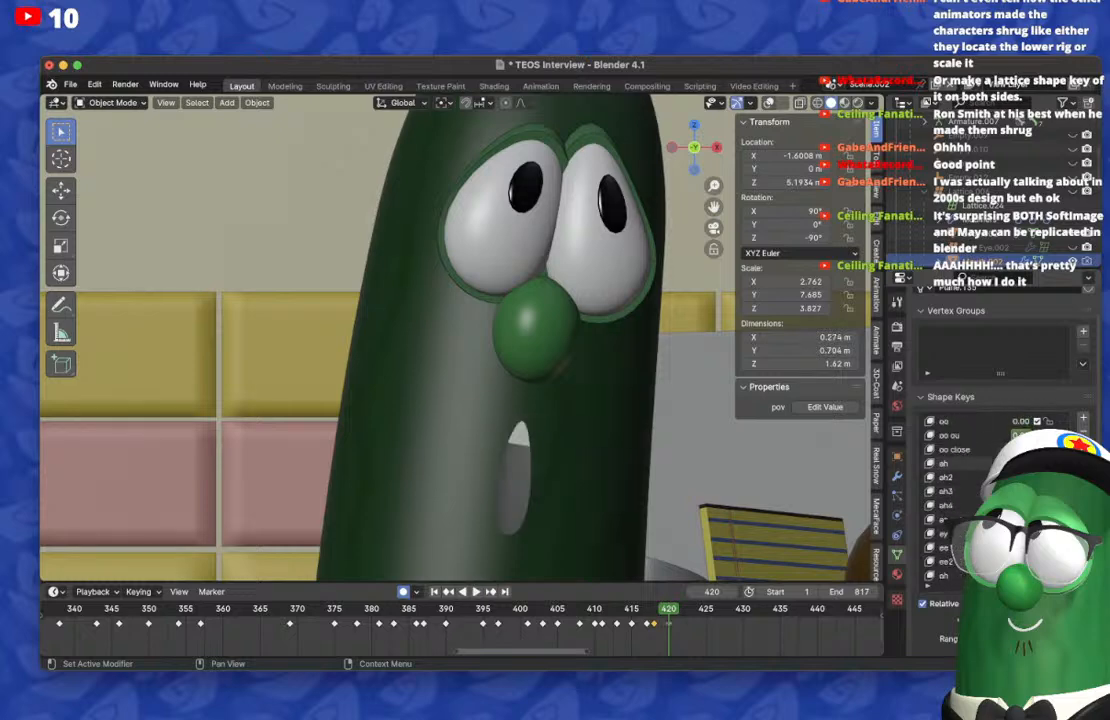
Step: On frame 423, reset the mouth's shape keys and key a small, closed, downturned mouth
key(Right)
key(Right)
key(Right)
key(Right)
key(Right)
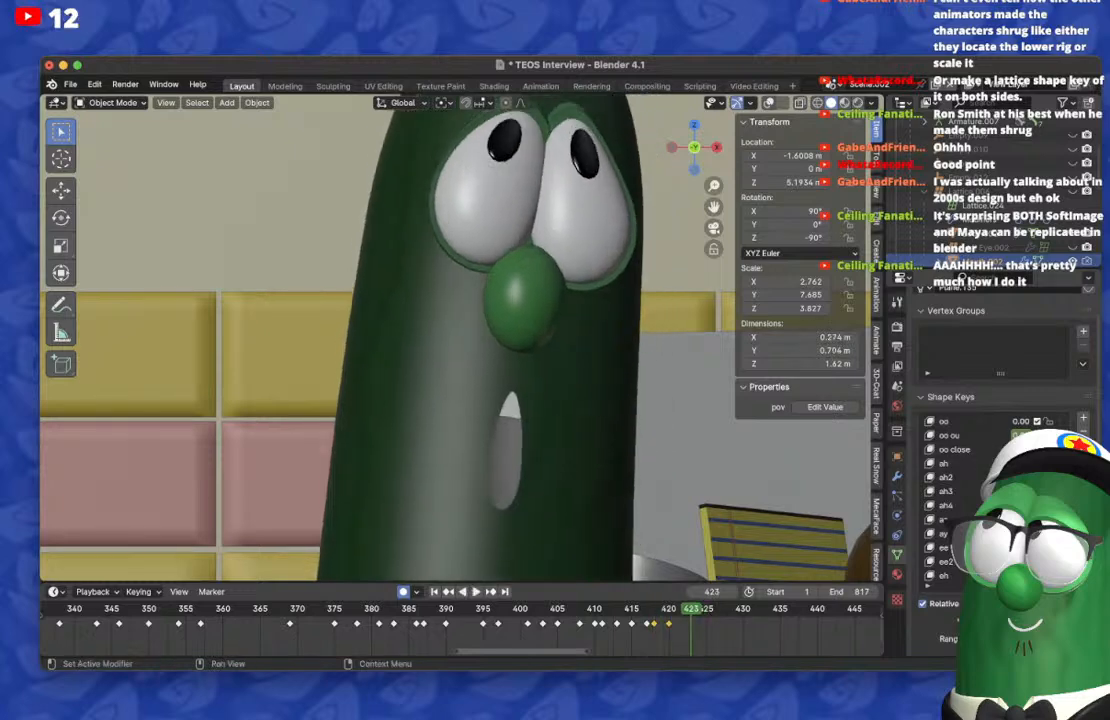
key(BackSpace)
scroll(1000, 491, down, 10)
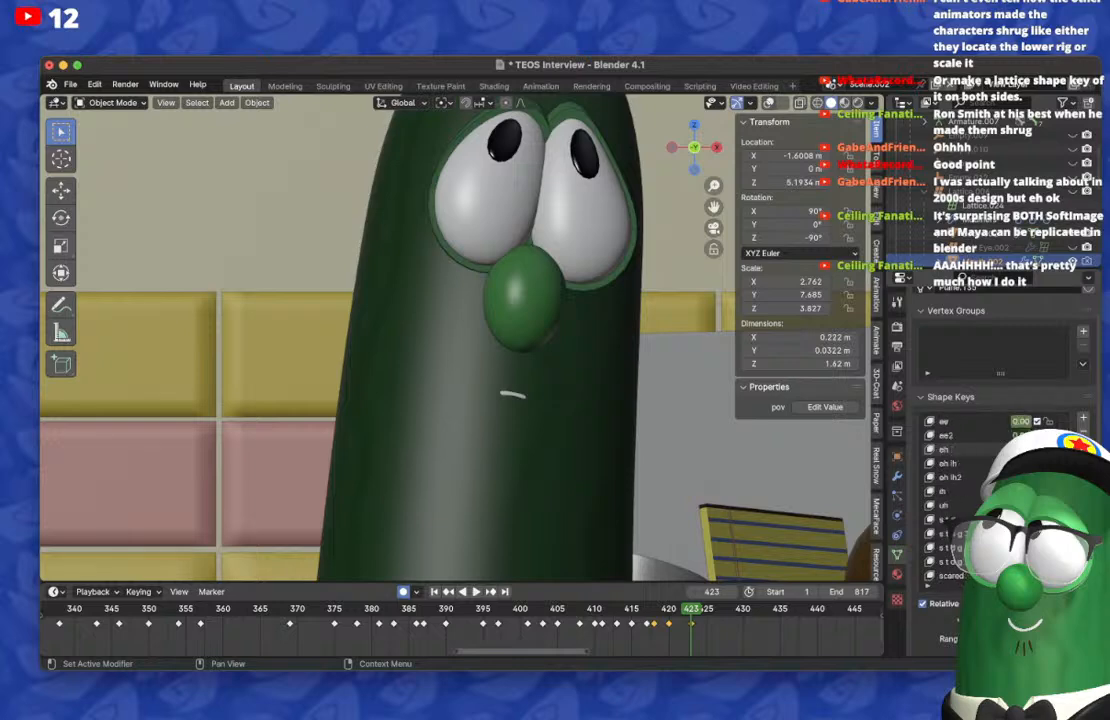
key(Left)
key(Left)
key(Left)
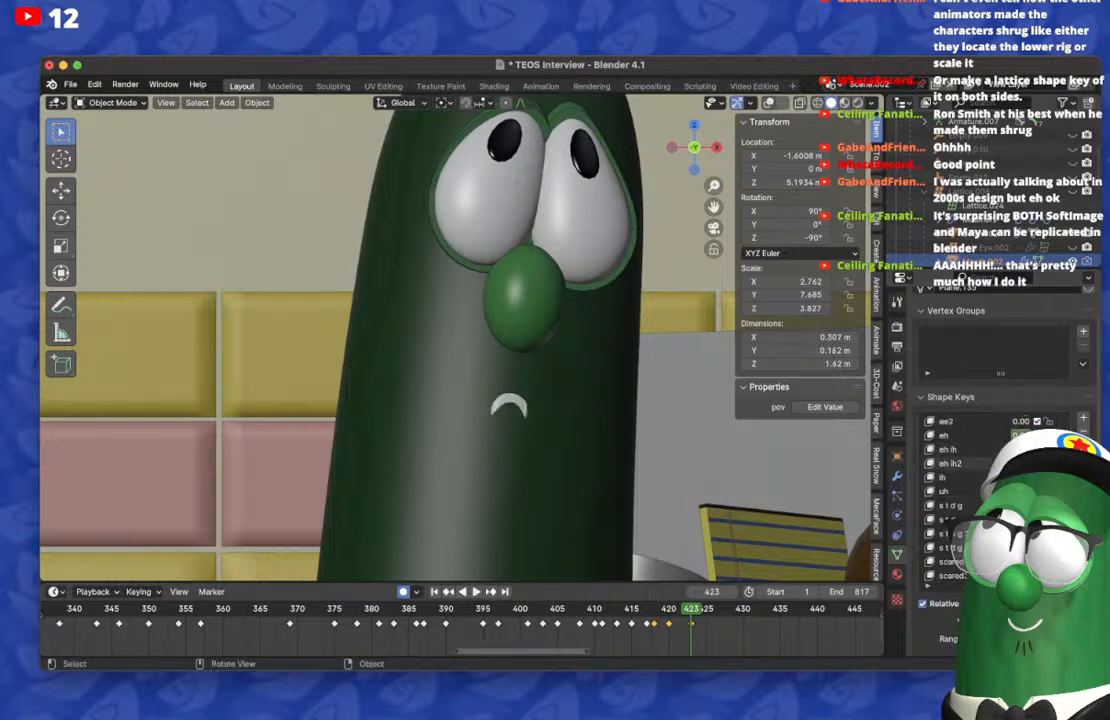
Step: Step back and forth between frames 420 and 423 to check the mouth's closing transition
key(Right)
key(Right)
key(Right)
key(Right)
key(Right)
key(Right)
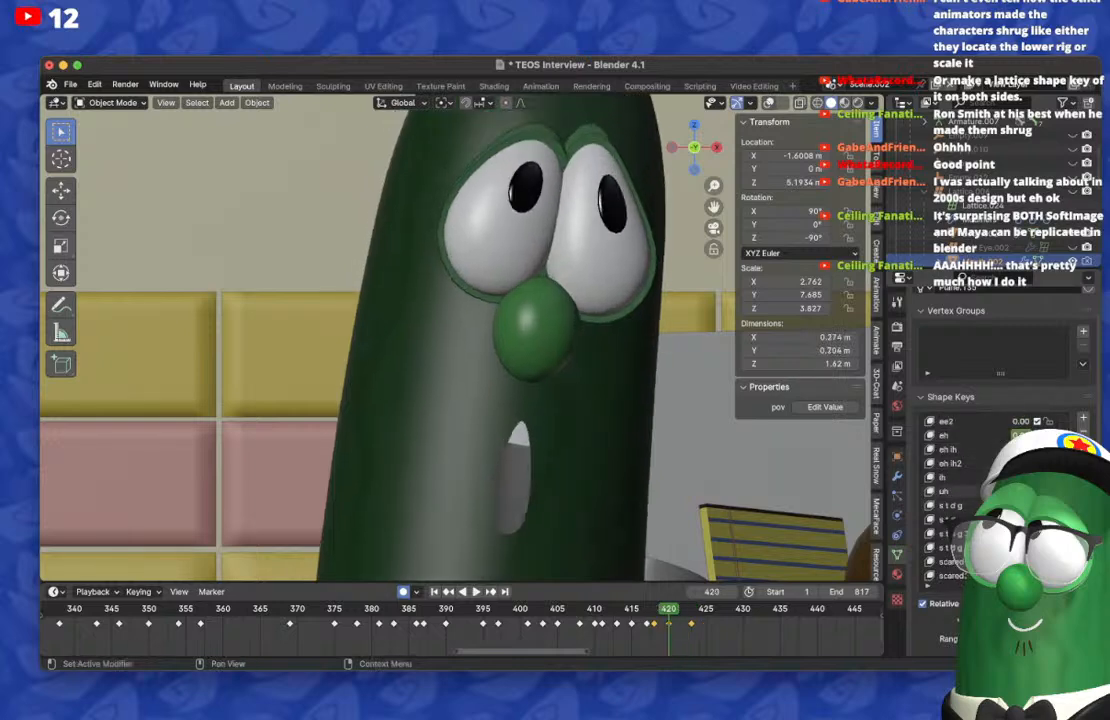
key(Left)
key(Left)
key(Left)
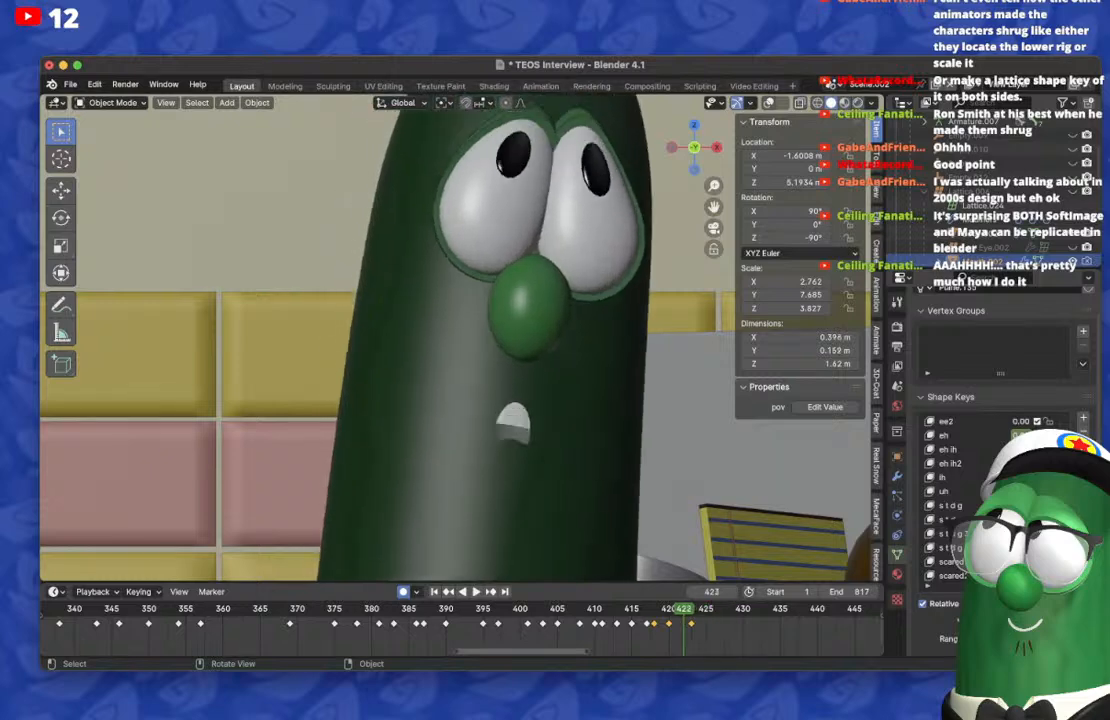
key(Left)
key(Left)
key(Left)
key(Right)
key(Right)
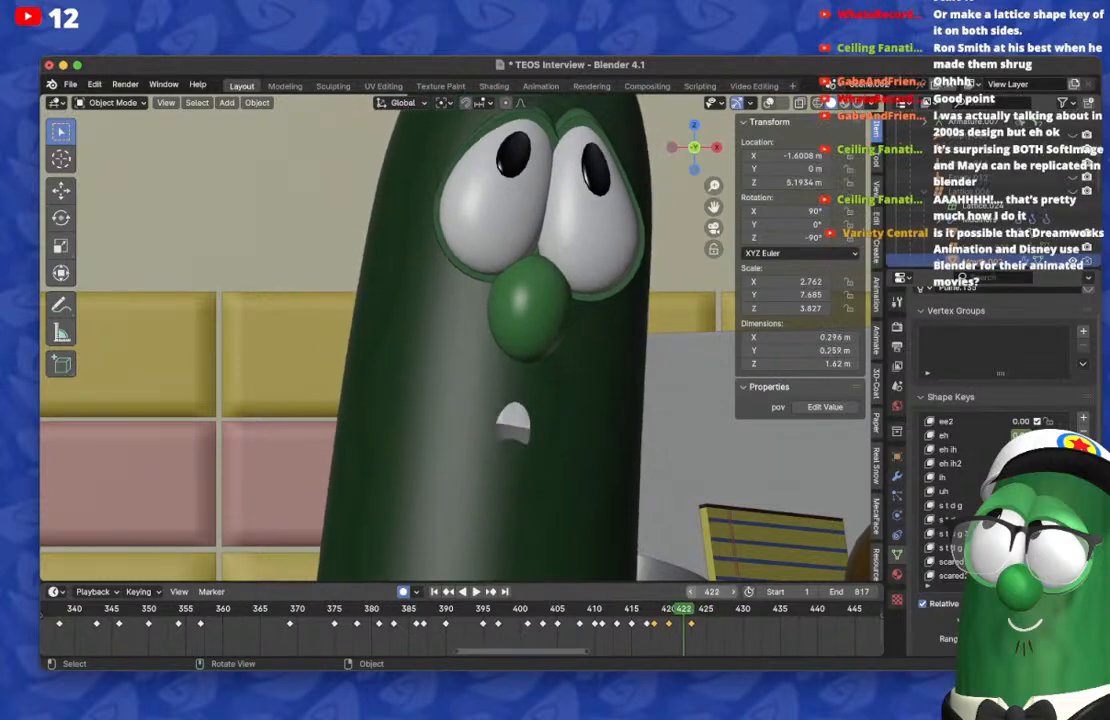
Step: On frame 425, reset the mouth's shape keys and key a small, narrow, upright opening with the upper teeth showing
key(Right)
key(Right)
key(Right)
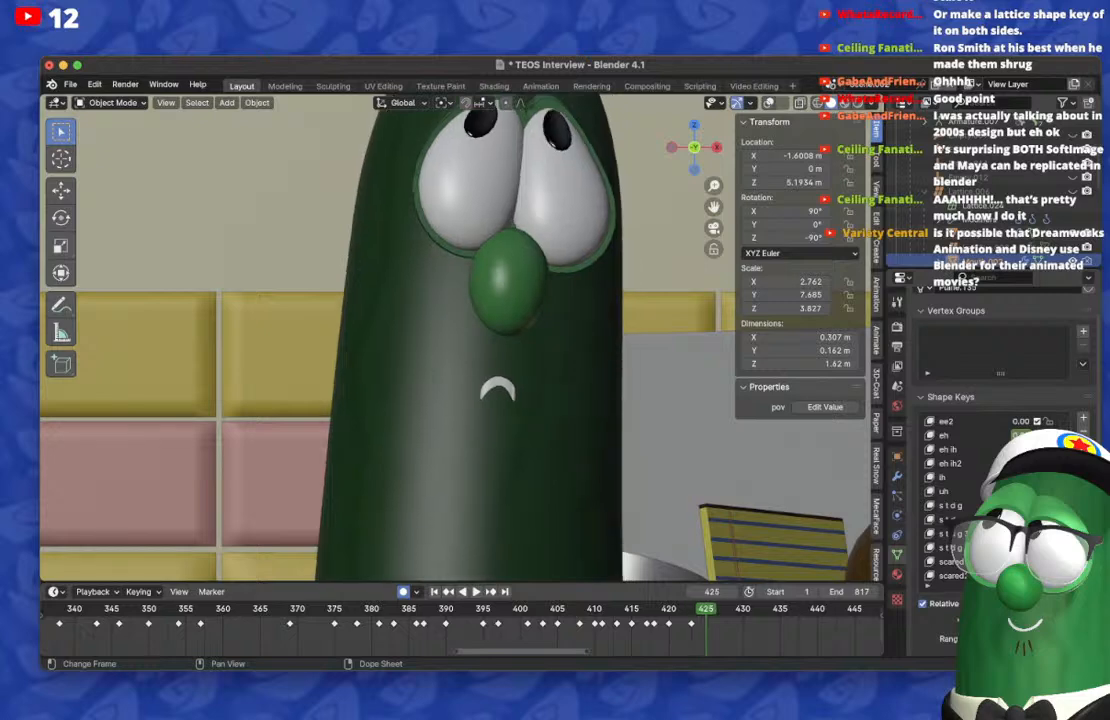
key(BackSpace)
scroll(1015, 505, down, 9)
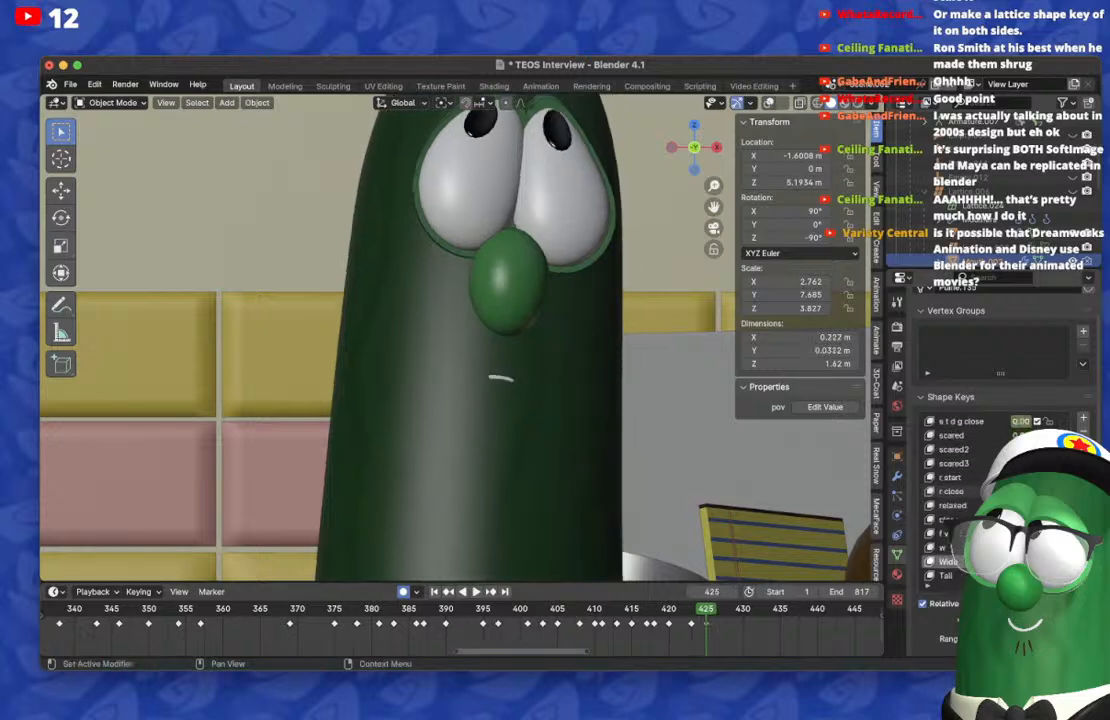
drag(1013, 576, 1045, 576)
drag(765, 609, 706, 609)
key(Left)
key(Left)
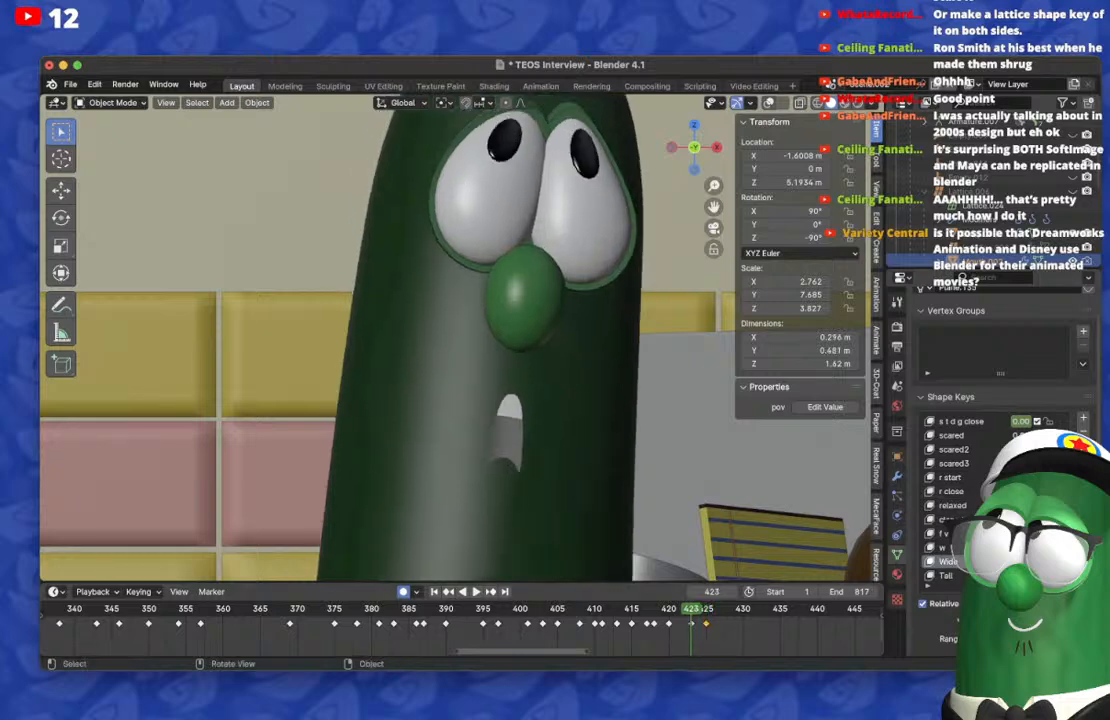
Step: Move the mouth keyframe on frame 425 to frame 427
key(Right)
key(Right)
key(Right)
key(Right)
key(Right)
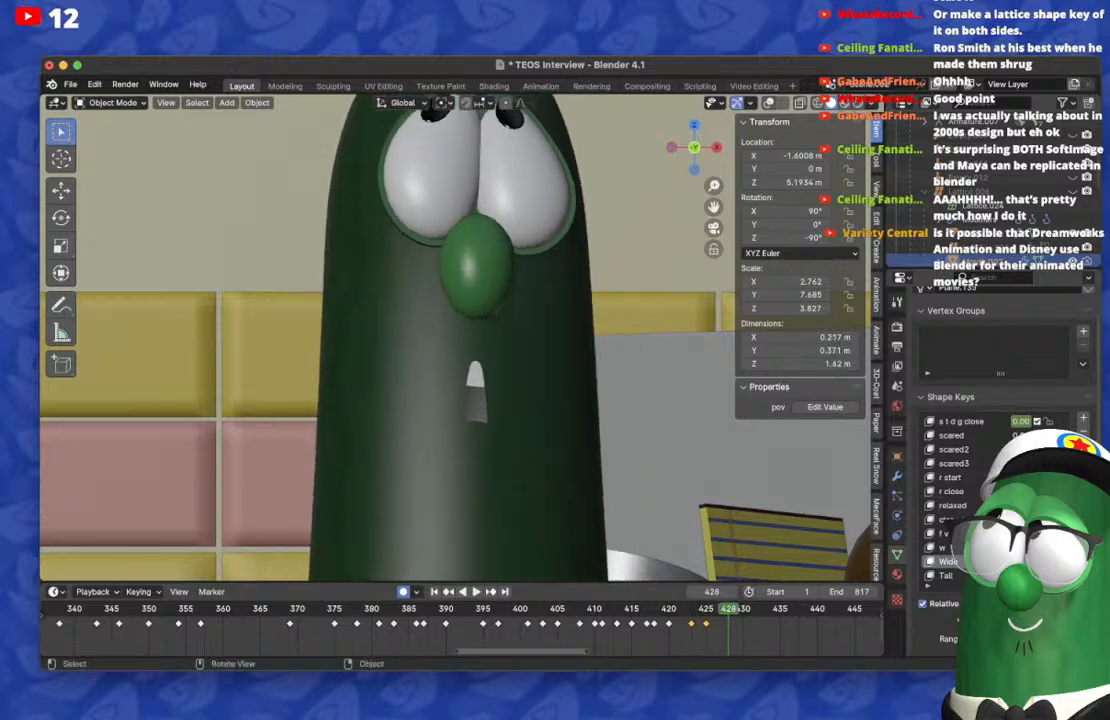
key(Left)
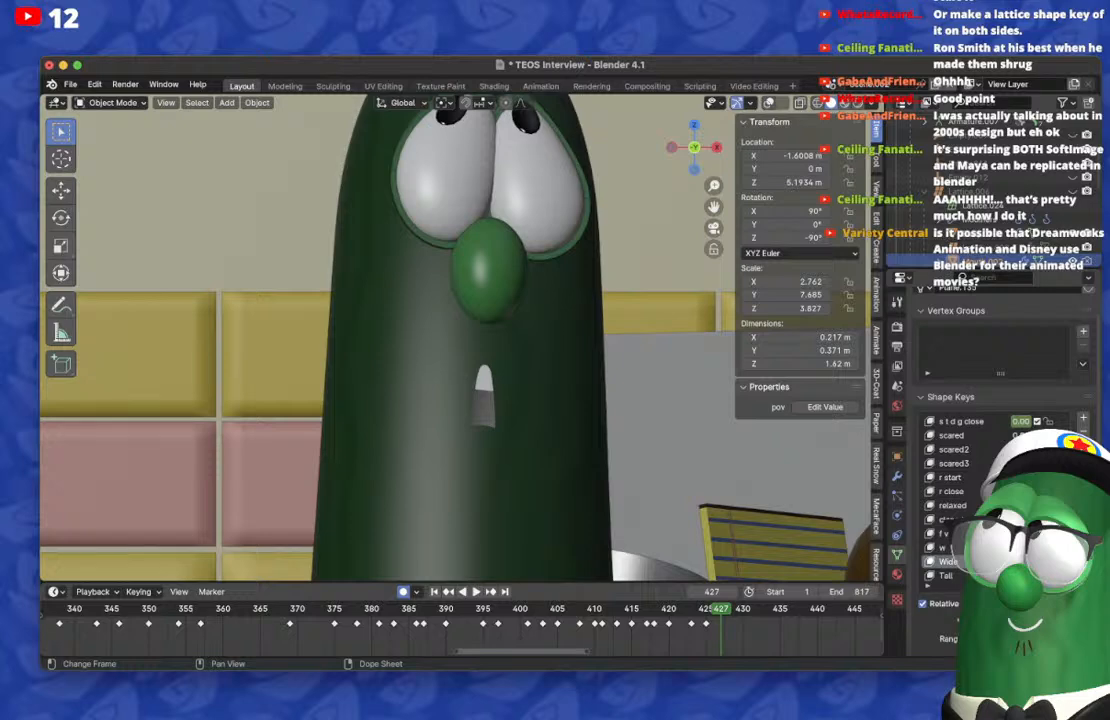
drag(706, 623, 721, 623)
Step: On frame 430, reset the mouth's shape keys and key a very tall, narrow, rounded opening
key(Right)
key(Right)
key(Right)
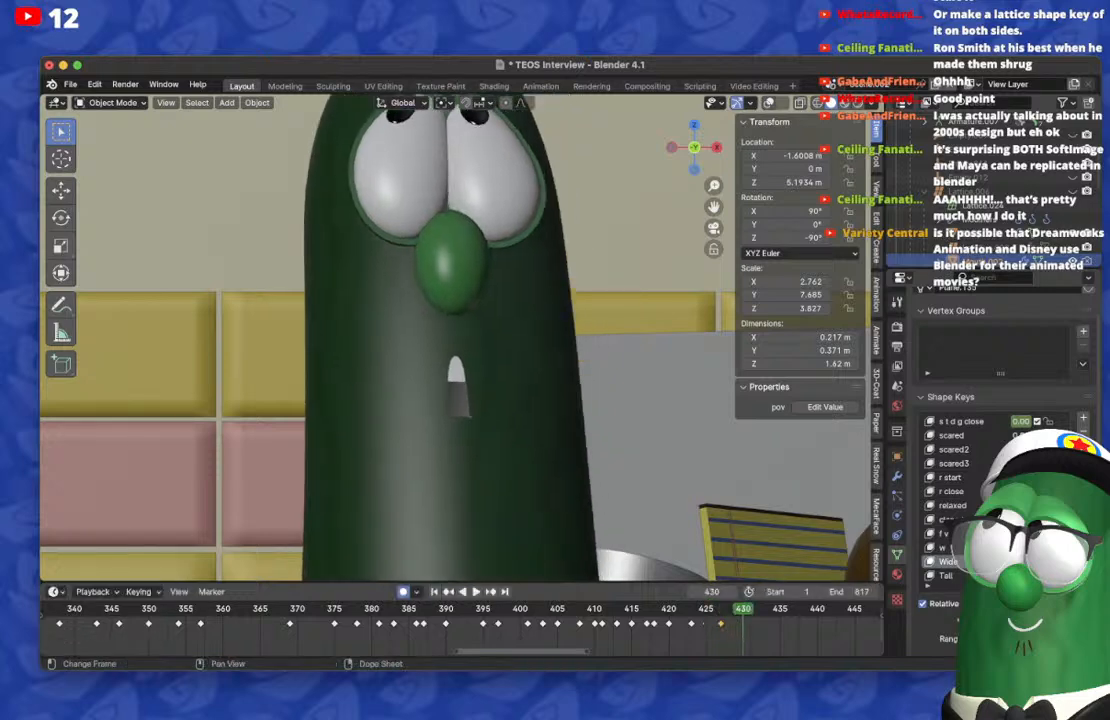
key(BackSpace)
scroll(958, 480, up, 15)
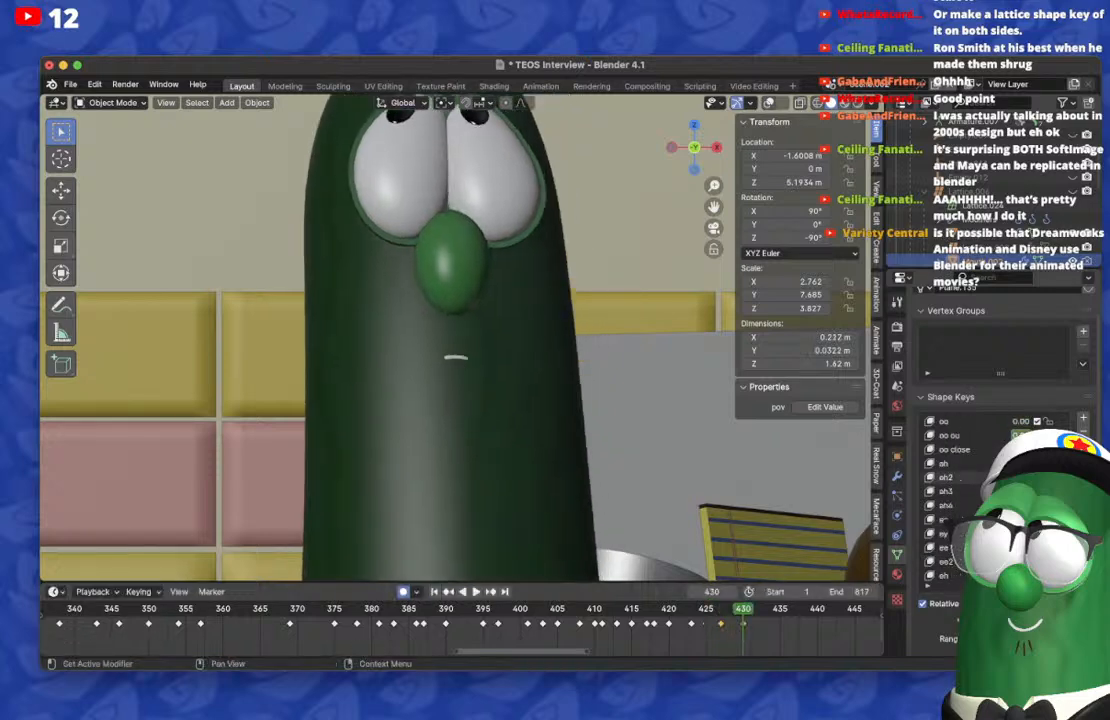
scroll(1020, 477, up, 4)
drag(1020, 463, 1045, 463)
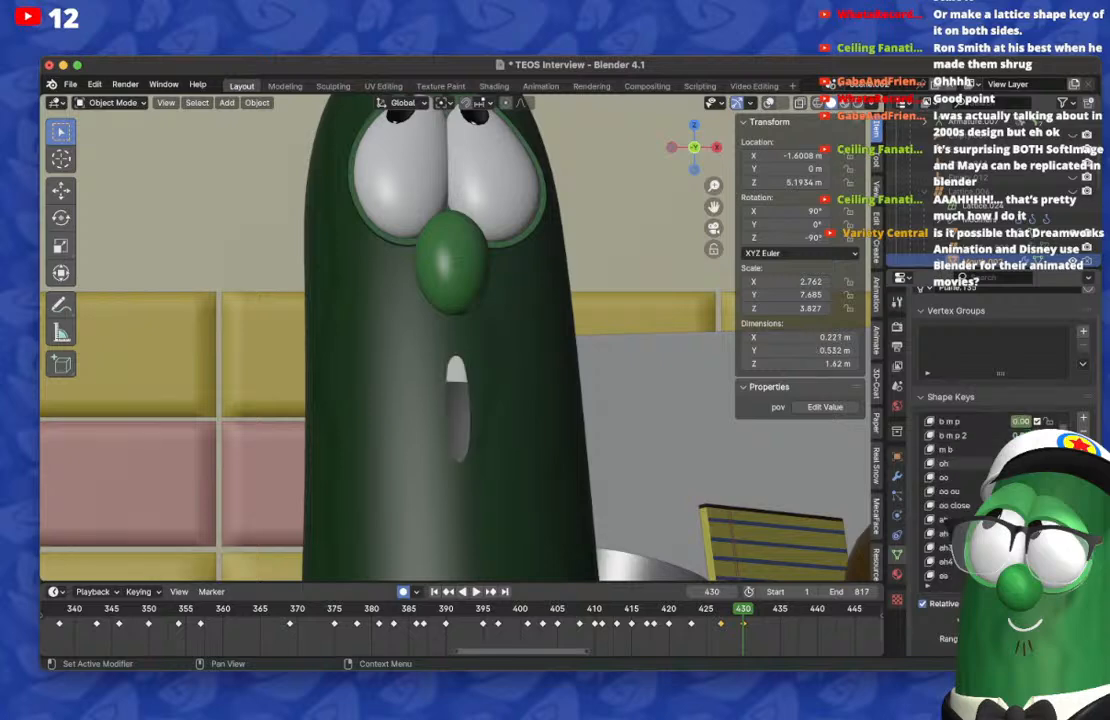
Step: Play back the animation up to frame 430 to check the latest mouth poses with the whole head in view
scroll(600, 430, down, 3)
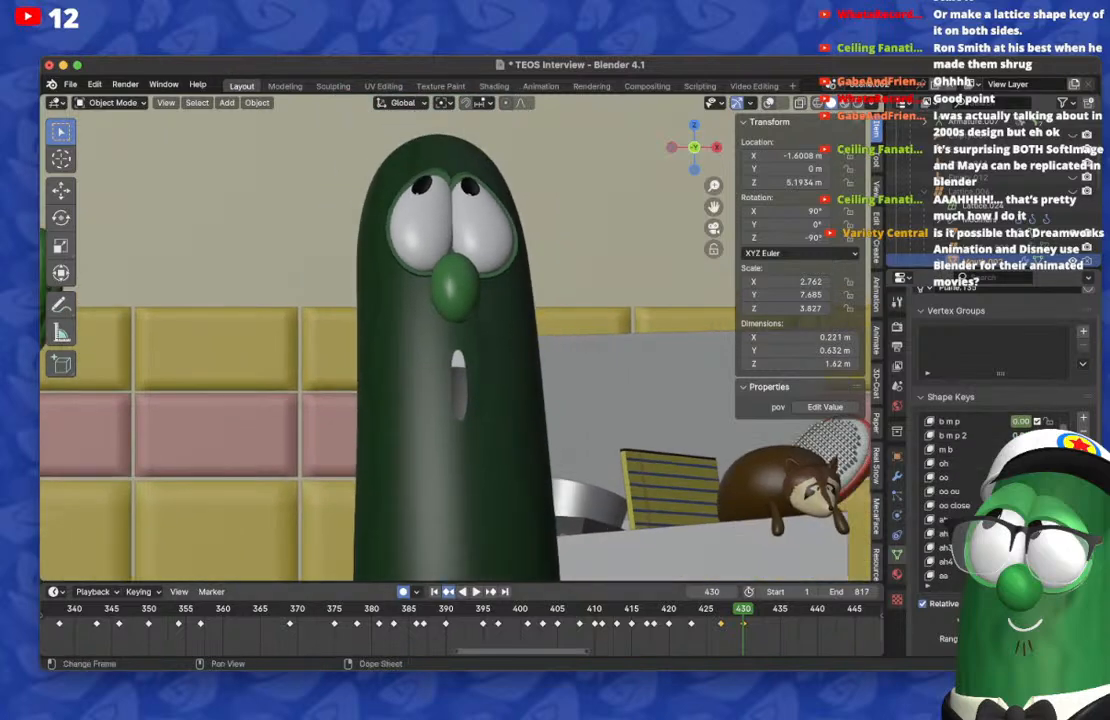
click(448, 592)
key(BackSpace)
key(space)
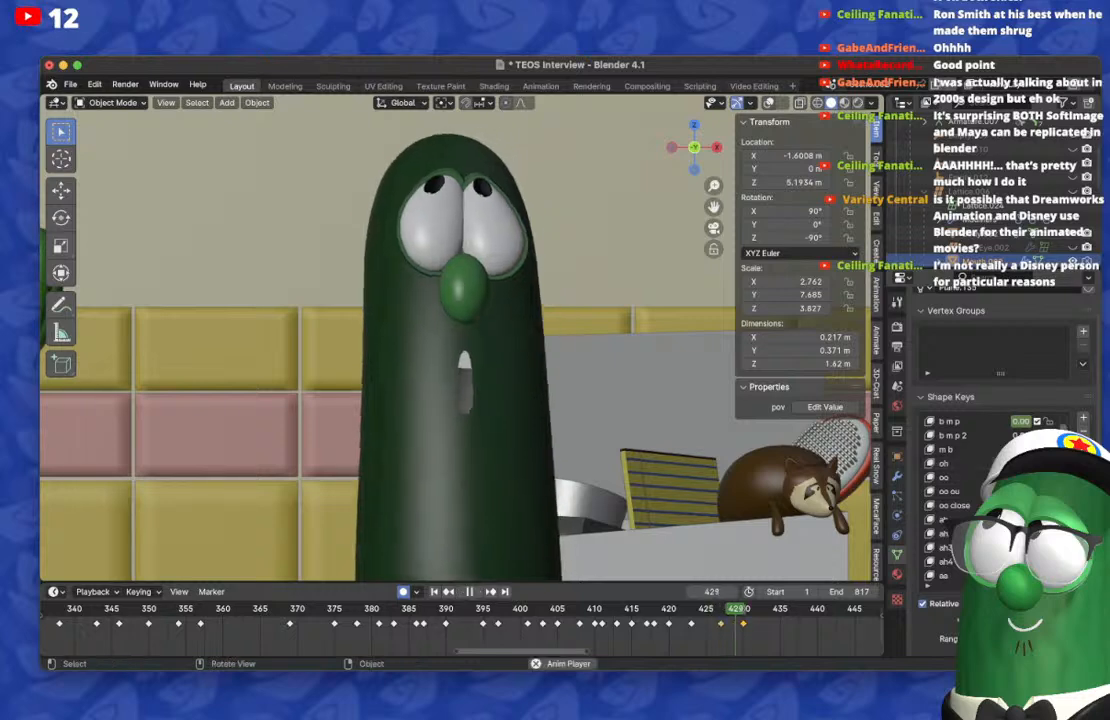
key(space)
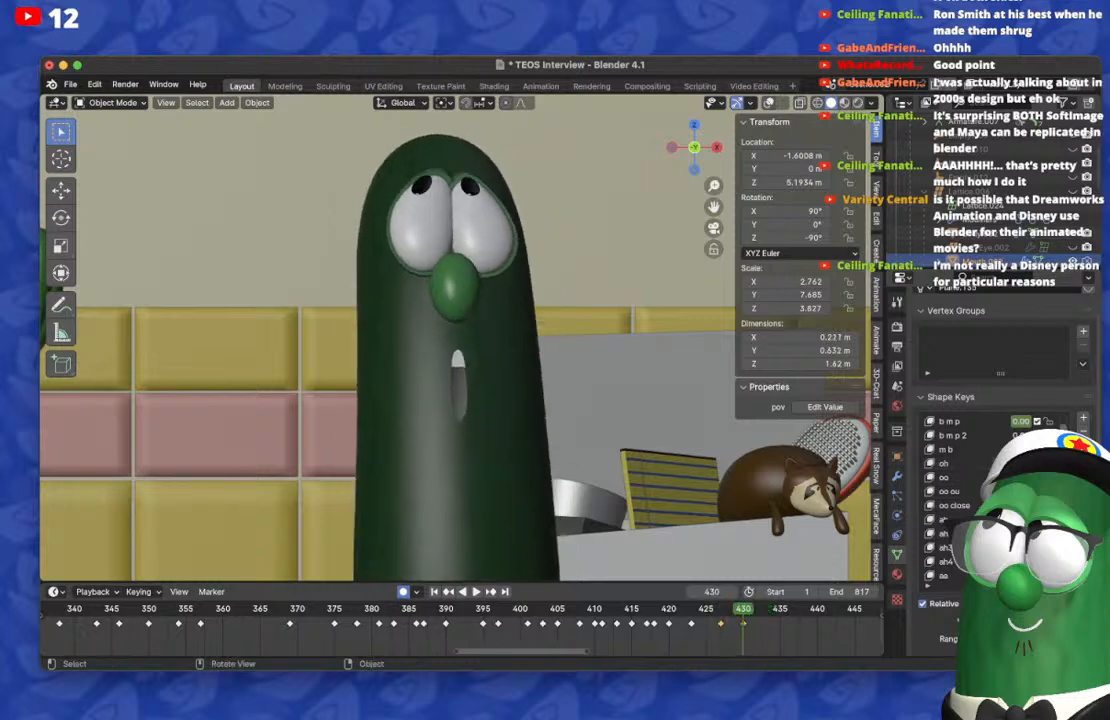
Step: On frame 433, reset the mouth's shape keys and key a low, wide opening with the upper teeth showing
key(Right)
key(Right)
key(Right)
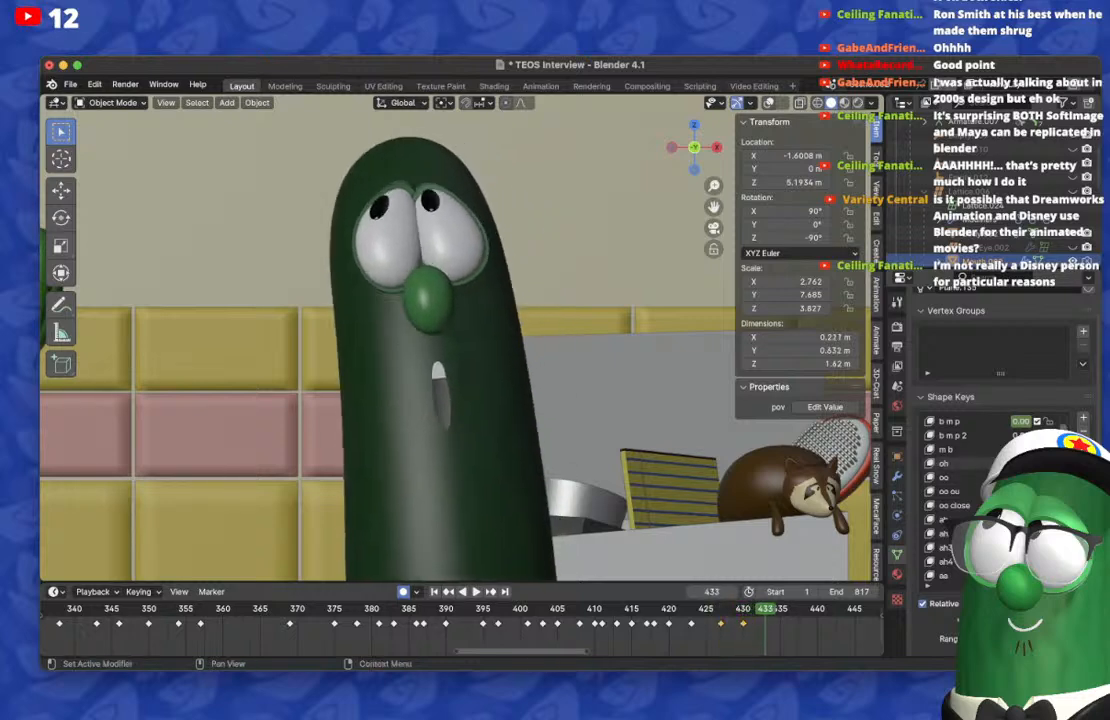
key(BackSpace)
scroll(1018, 463, down, 13)
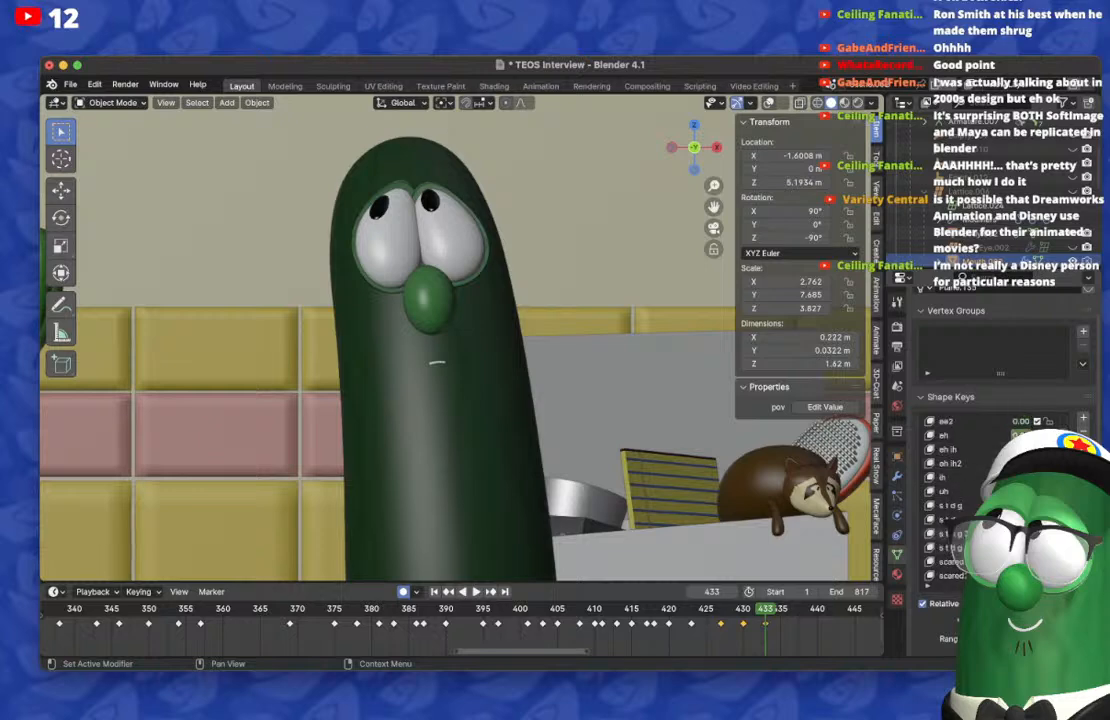
key(super+Tab)
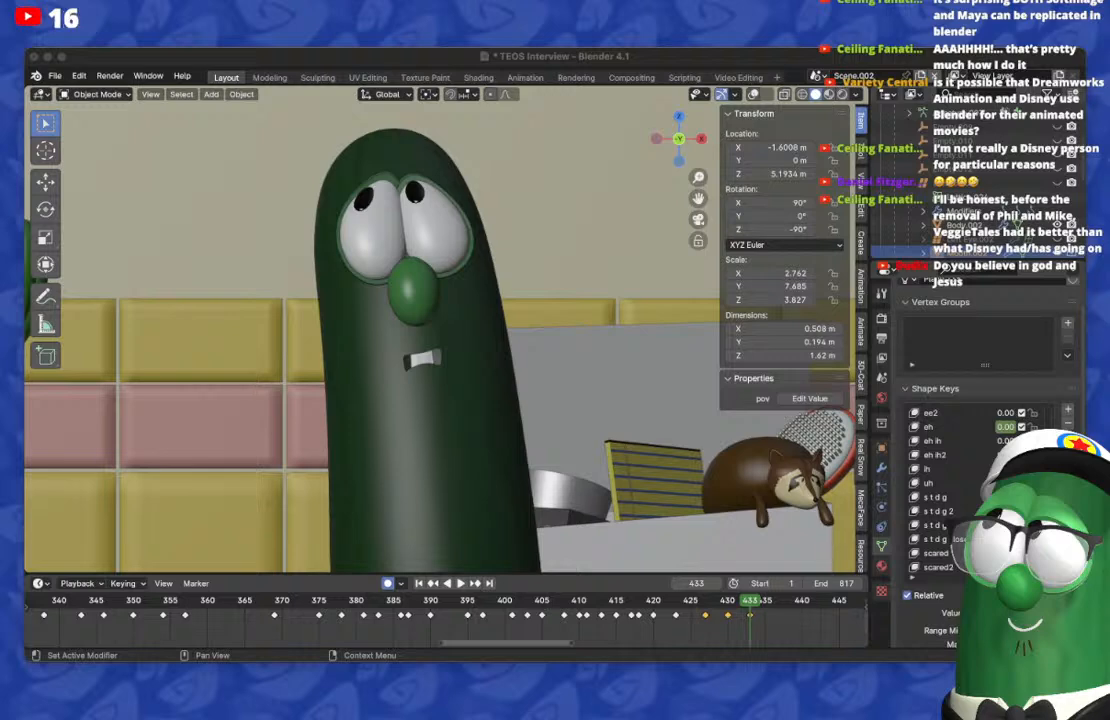
Step: Step between frames 430 and 433 to compare the tall, narrow mouth pose with the low, wide one
click(728, 600)
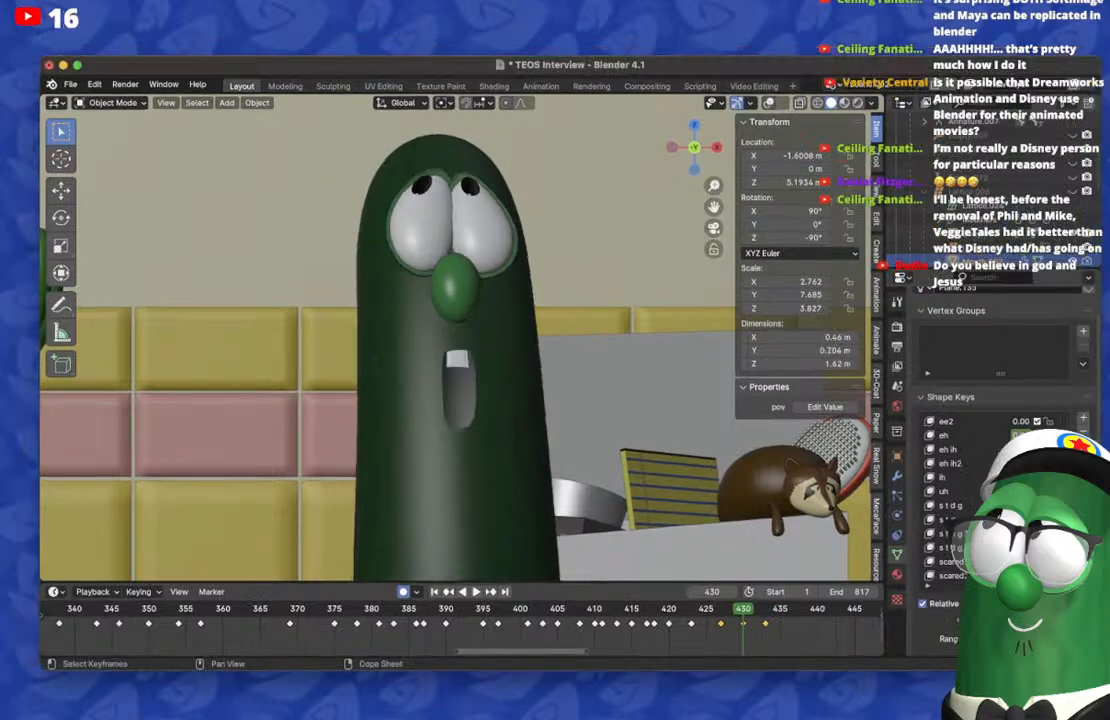
drag(1005, 511, 1035, 511)
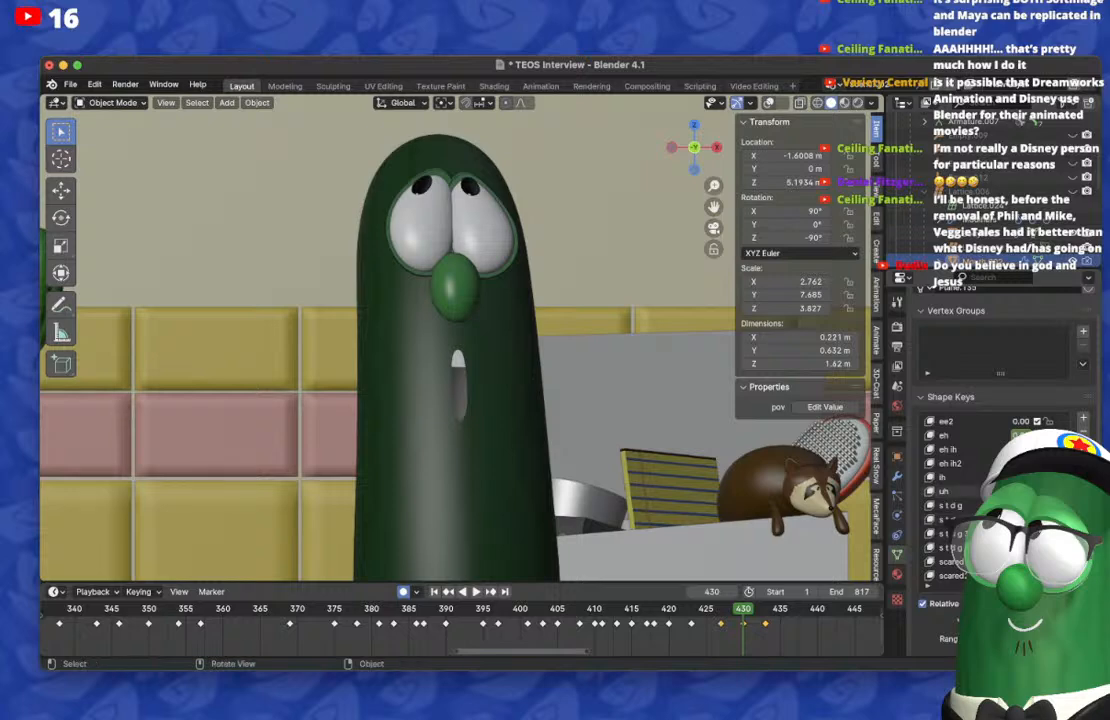
key(Right)
key(Right)
key(Right)
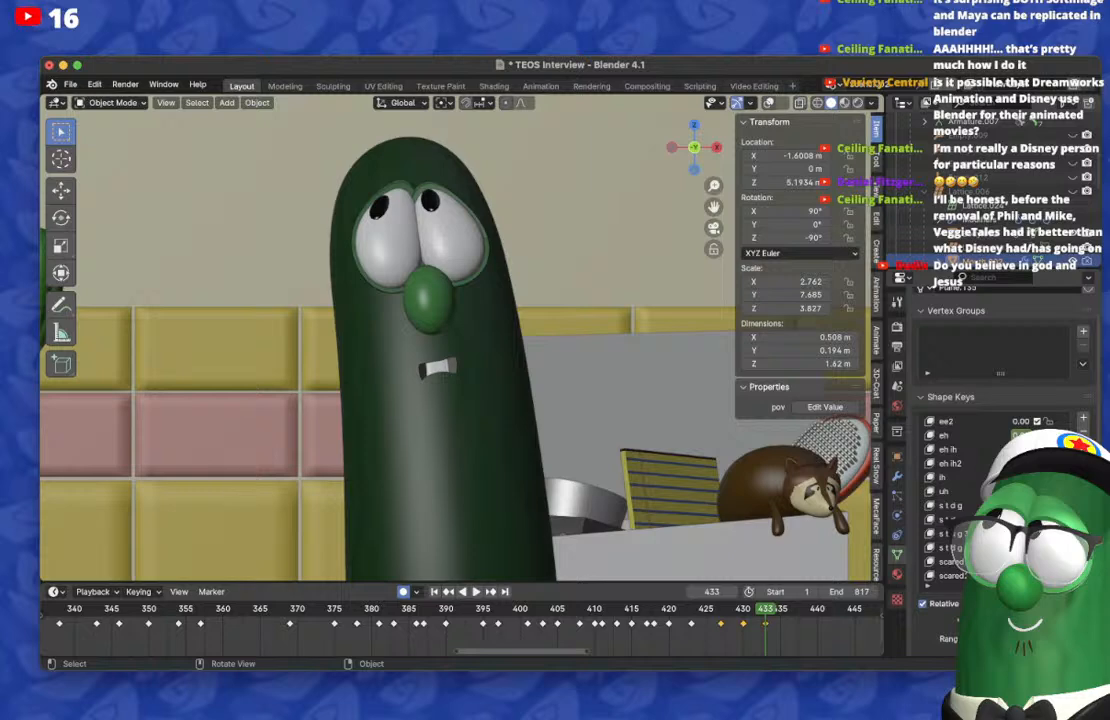
key(Left)
key(Left)
key(Left)
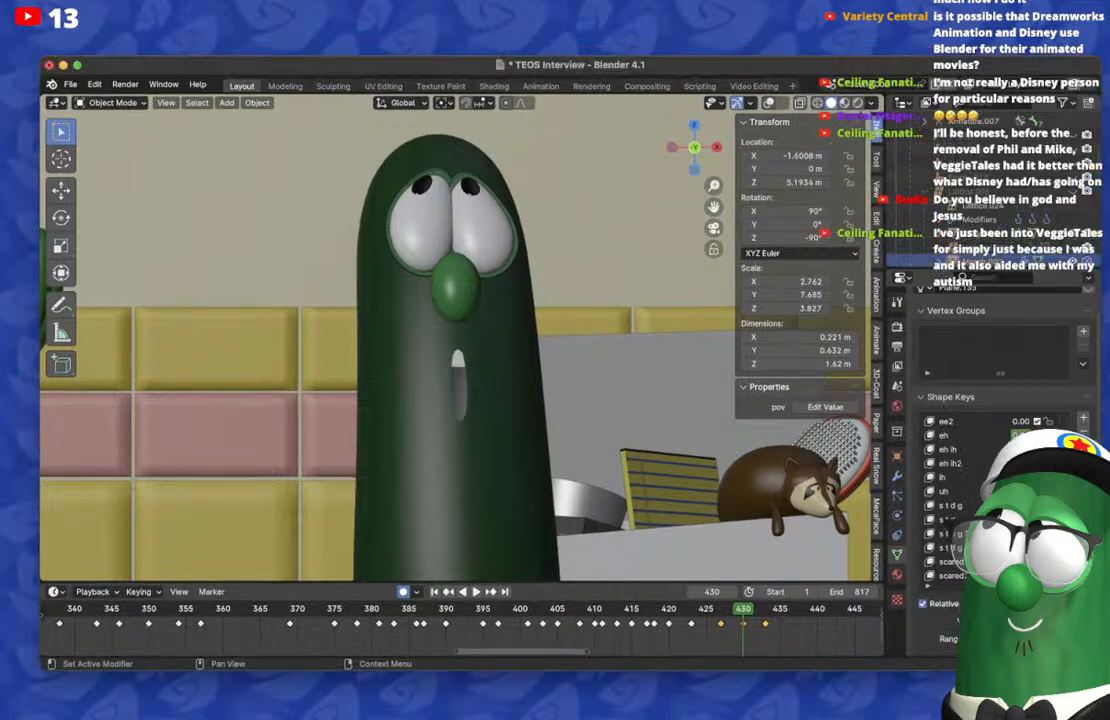
scroll(303, 650, down, 7)
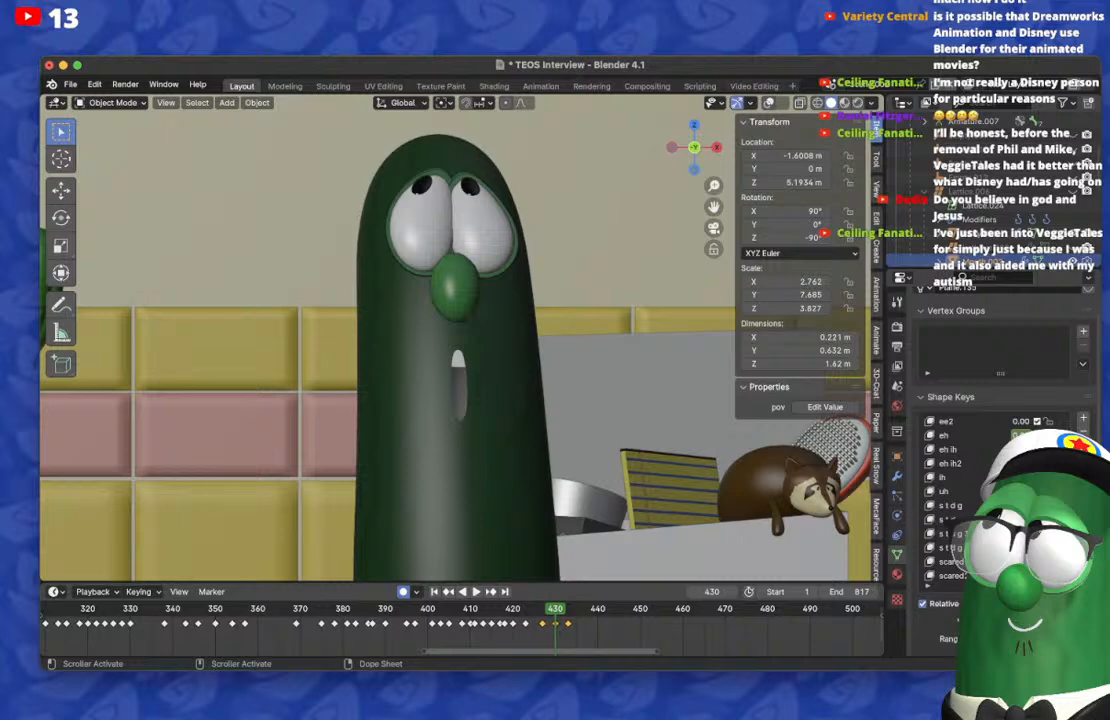
key(Right)
key(Right)
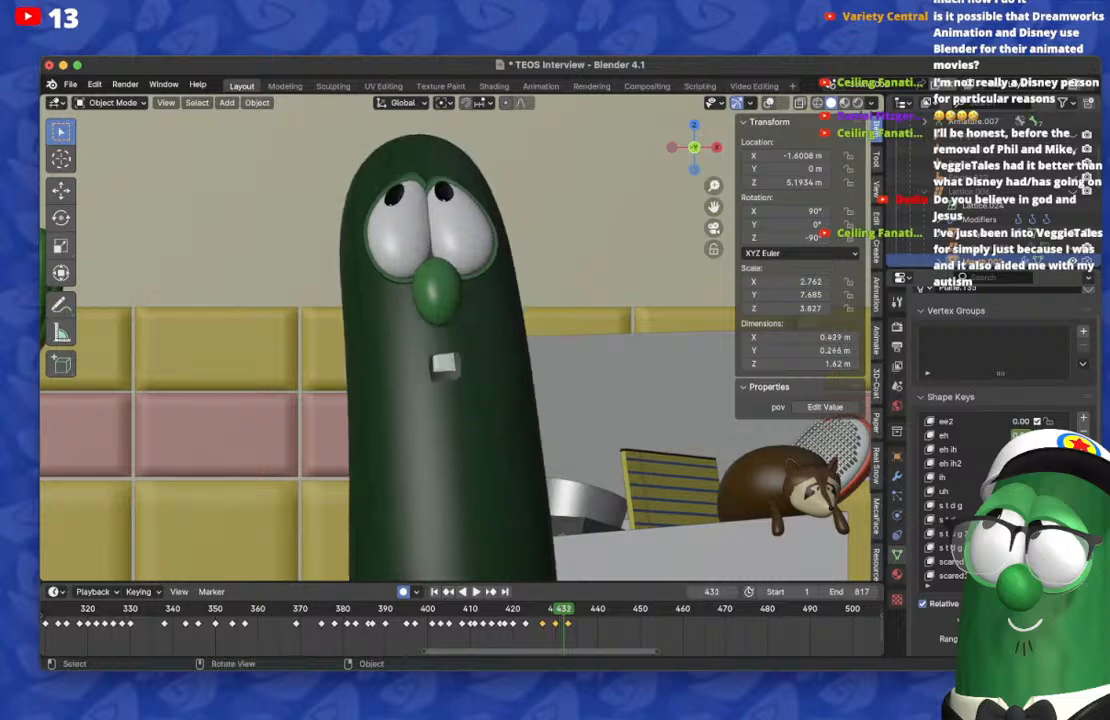
key(Right)
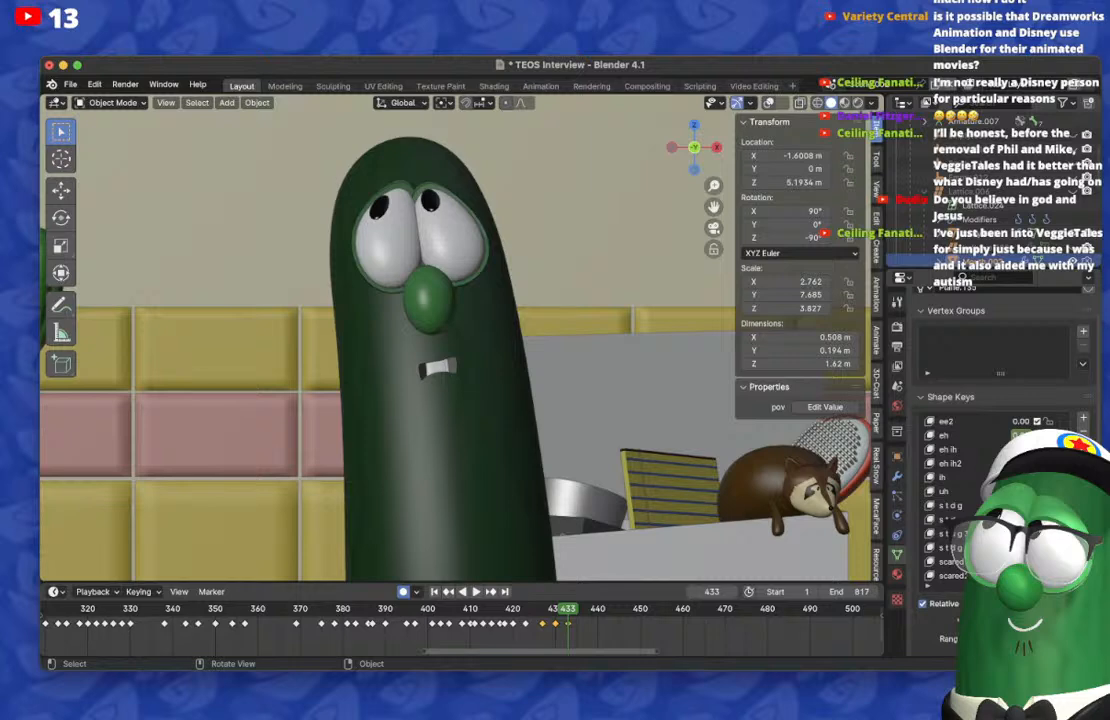
Step: Play back the animation from frame 430 to 434 to check the timing of the mouth change
key(Left)
key(Left)
key(Left)
key(Left)
key(Left)
key(Left)
key(Left)
key(space)
key(space)
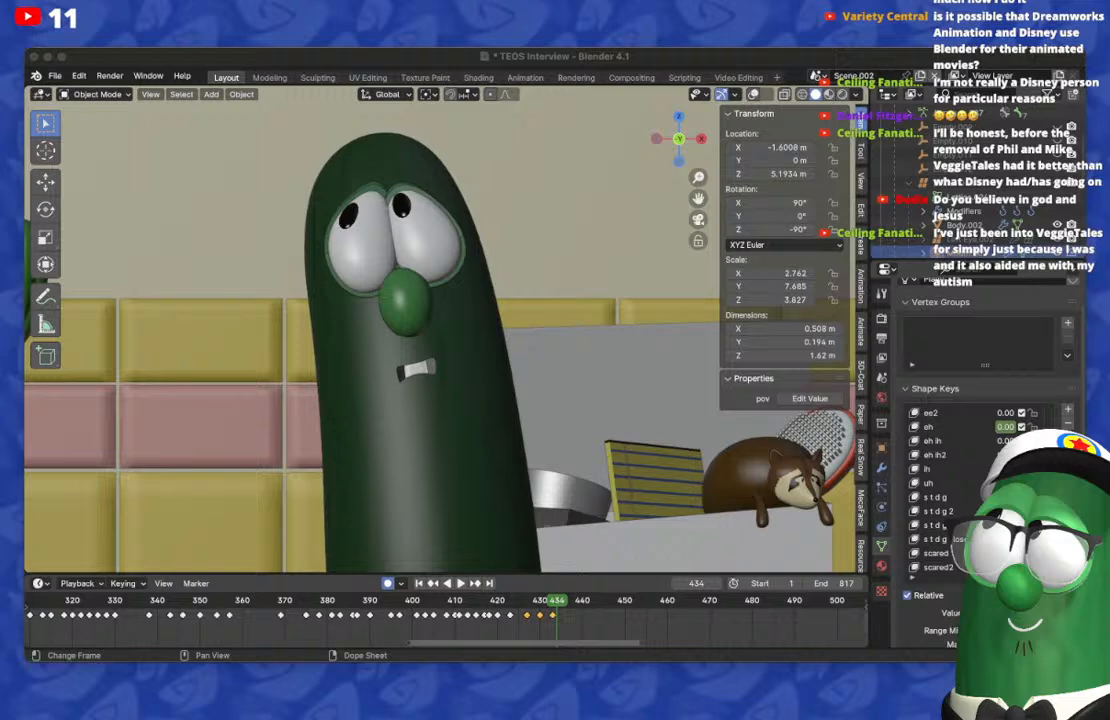
key(super+Tab)
key(Left)
key(Left)
key(Left)
key(Left)
key(Left)
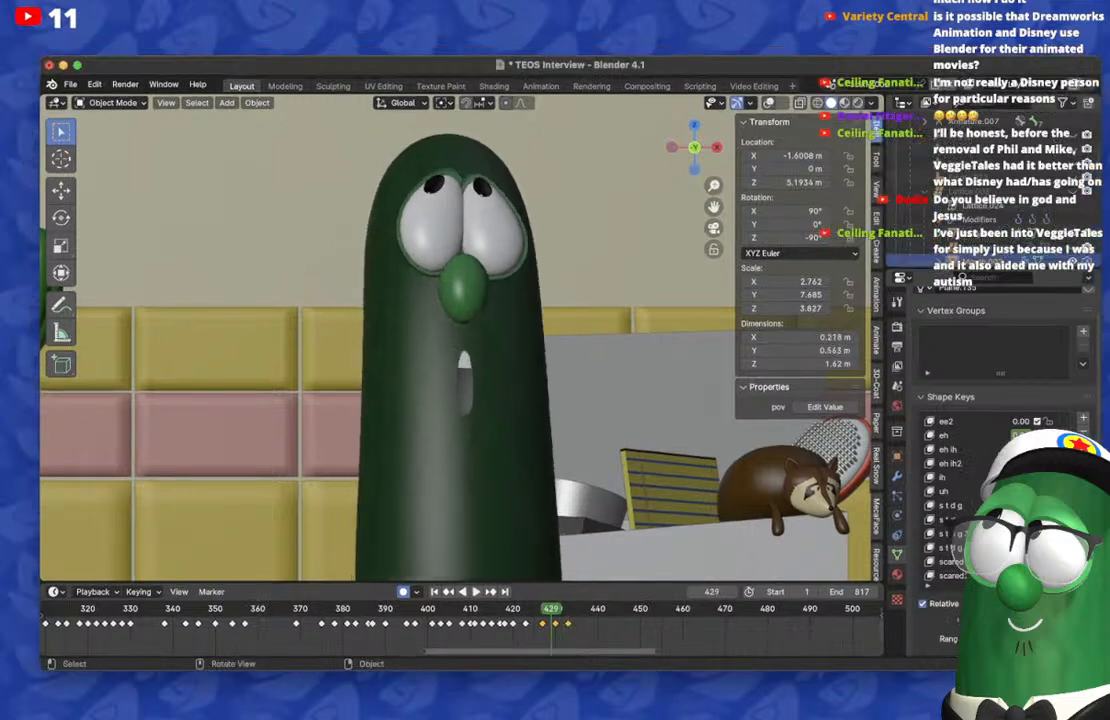
Step: On frame 435, reset the mouth's shape keys and key a small opening, slightly taller than on frame 433, with the upper teeth showing
key(Right)
key(Right)
key(Right)
key(Right)
key(Right)
key(Right)
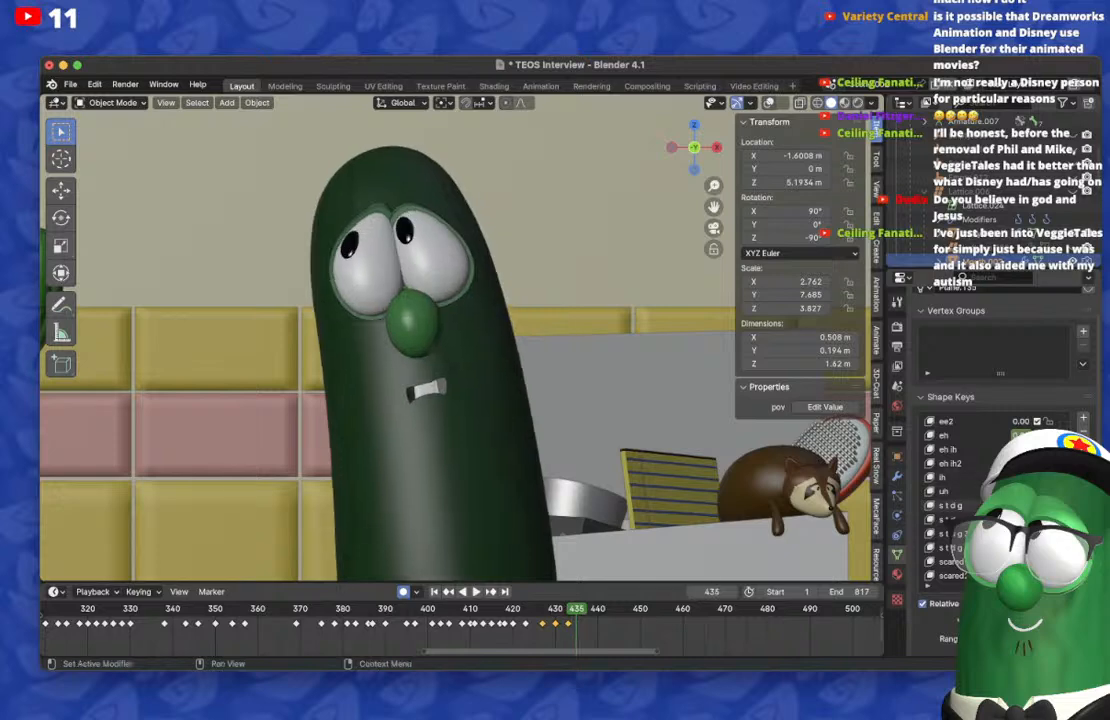
key(BackSpace)
scroll(1000, 490, up, 4)
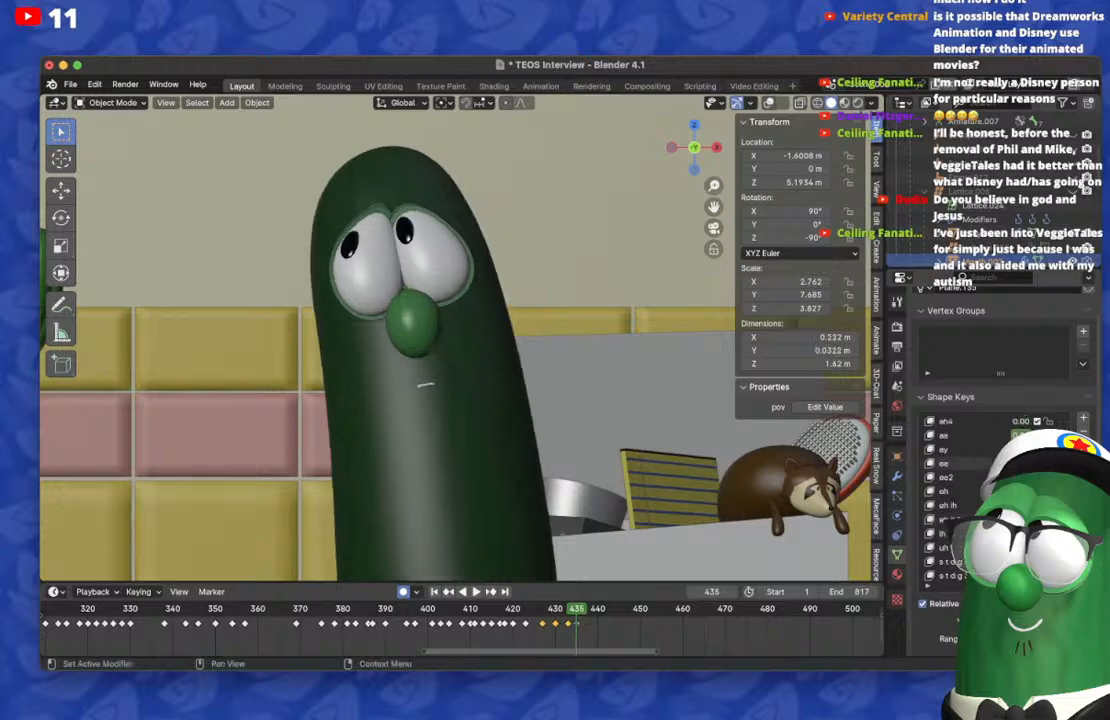
drag(1012, 491, 1040, 491)
key(Up)
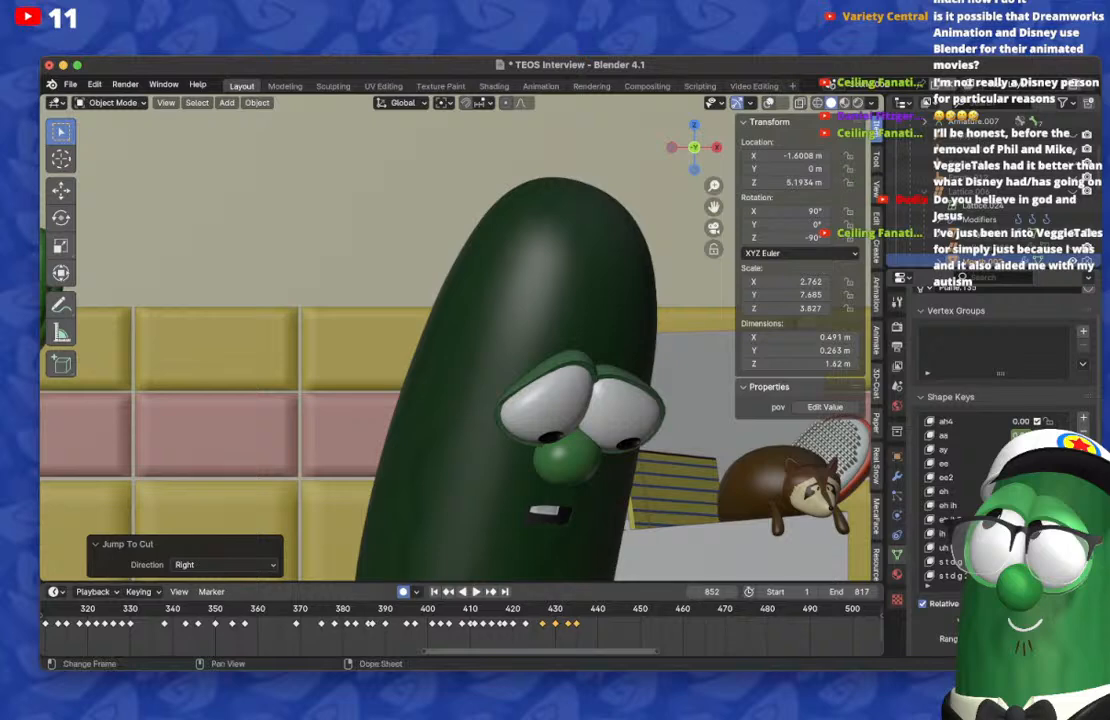
click(571, 610)
Step: Step and play through frames 432 to 437 to check the mouth pose on frame 435
key(Left)
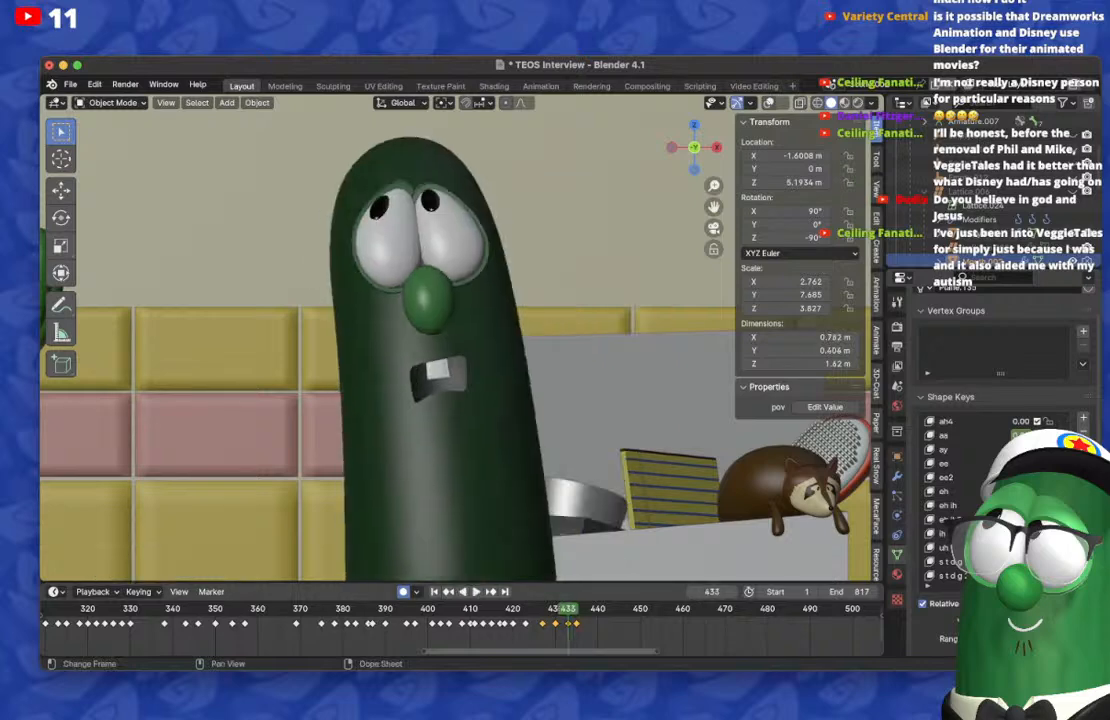
key(Left)
key(Left)
key(Left)
key(Left)
key(Left)
key(Left)
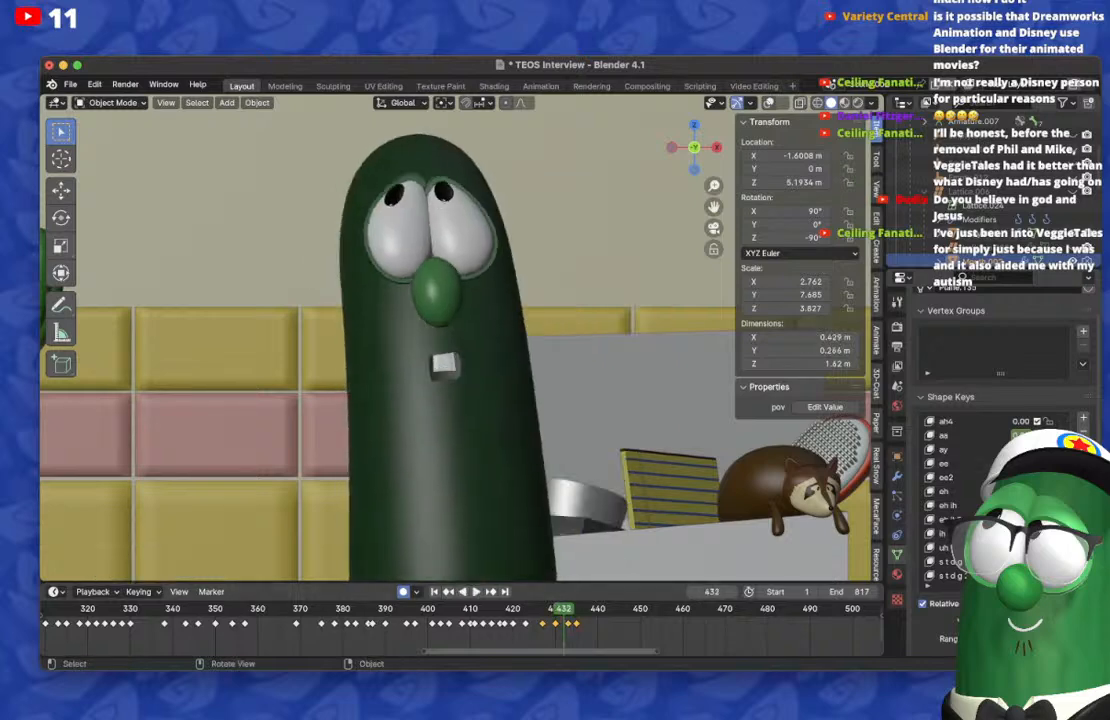
key(space)
key(space)
key(Right)
key(Right)
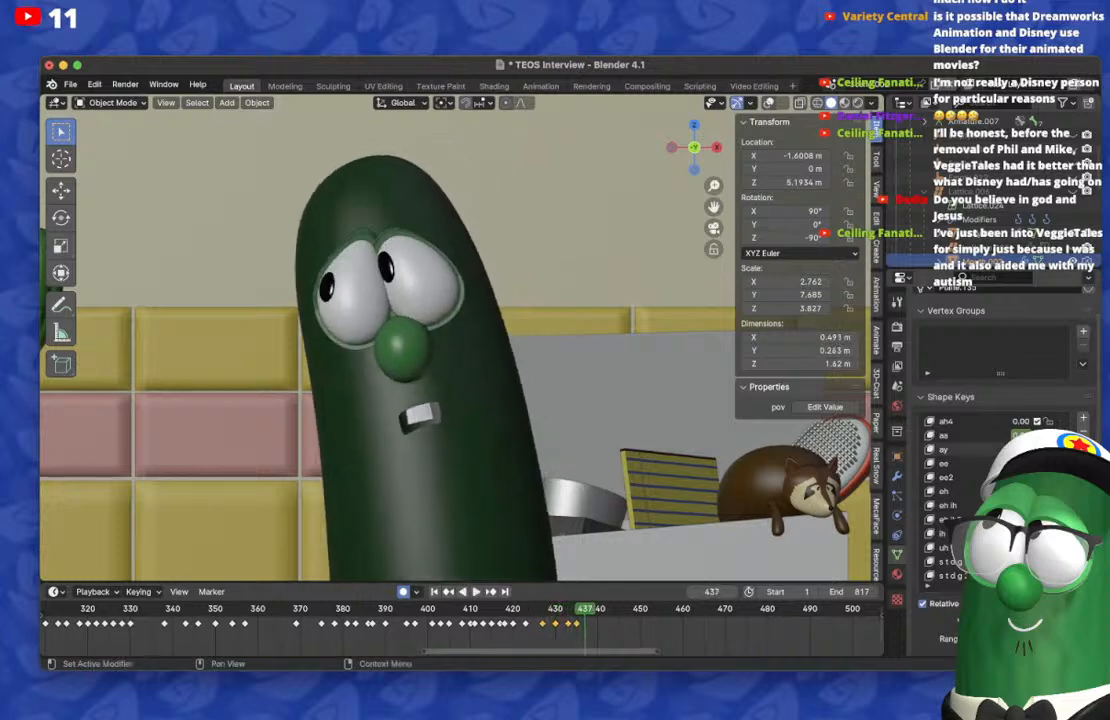
key(space)
key(Escape)
key(Right)
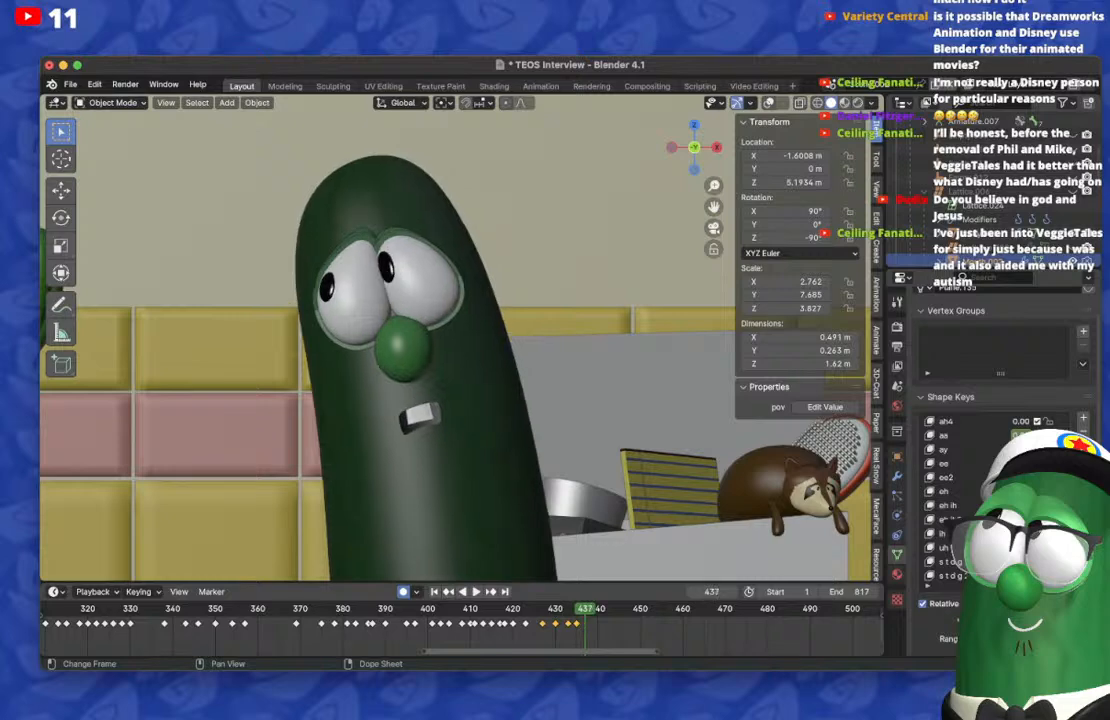
key(Right)
key(Left)
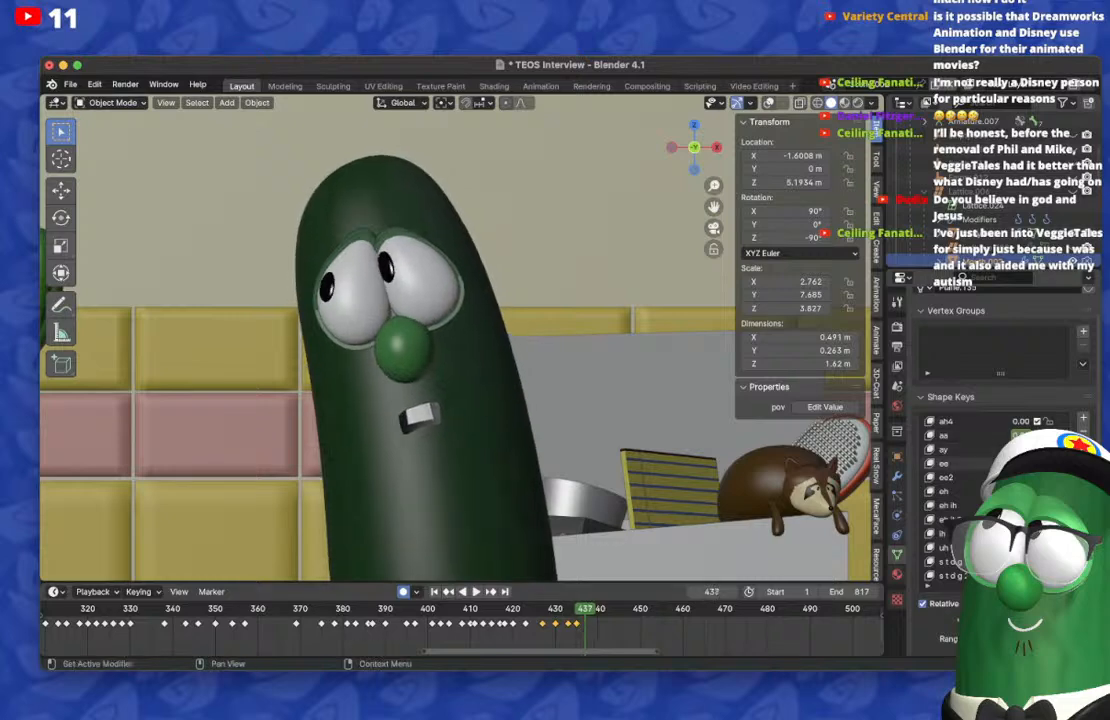
Step: On frame 437, reset the mouth's shape keys and key a tall, moderately wide opening with the upper teeth showing
key(BackSpace)
scroll(990, 480, up, 3)
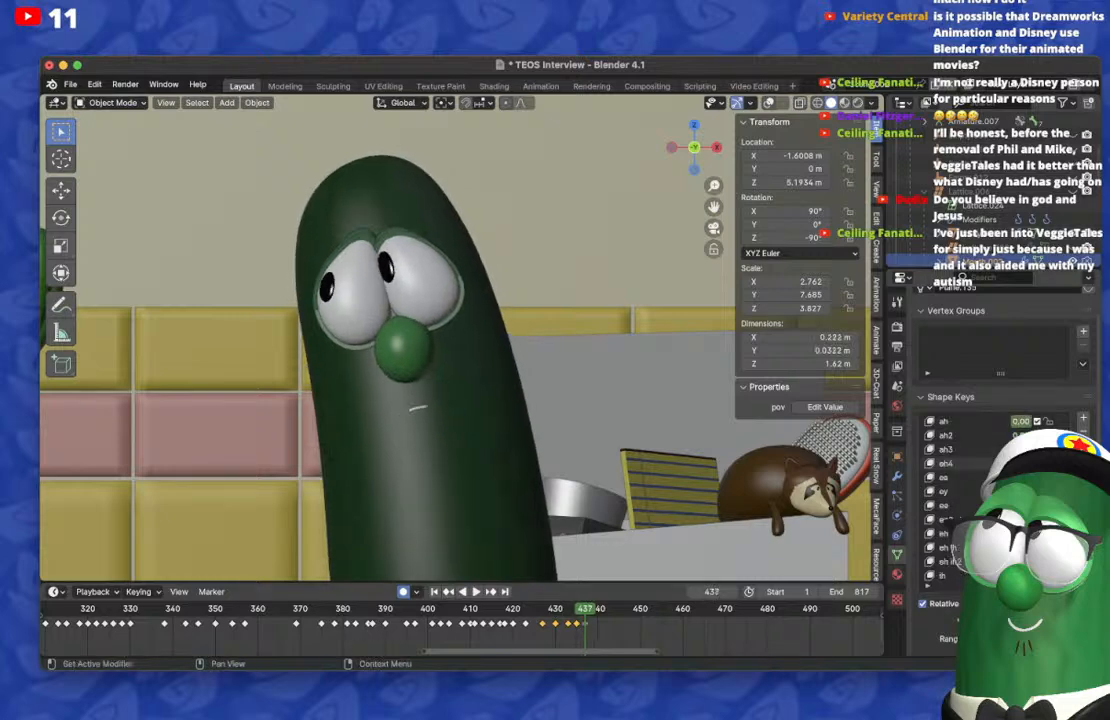
key(super+z)
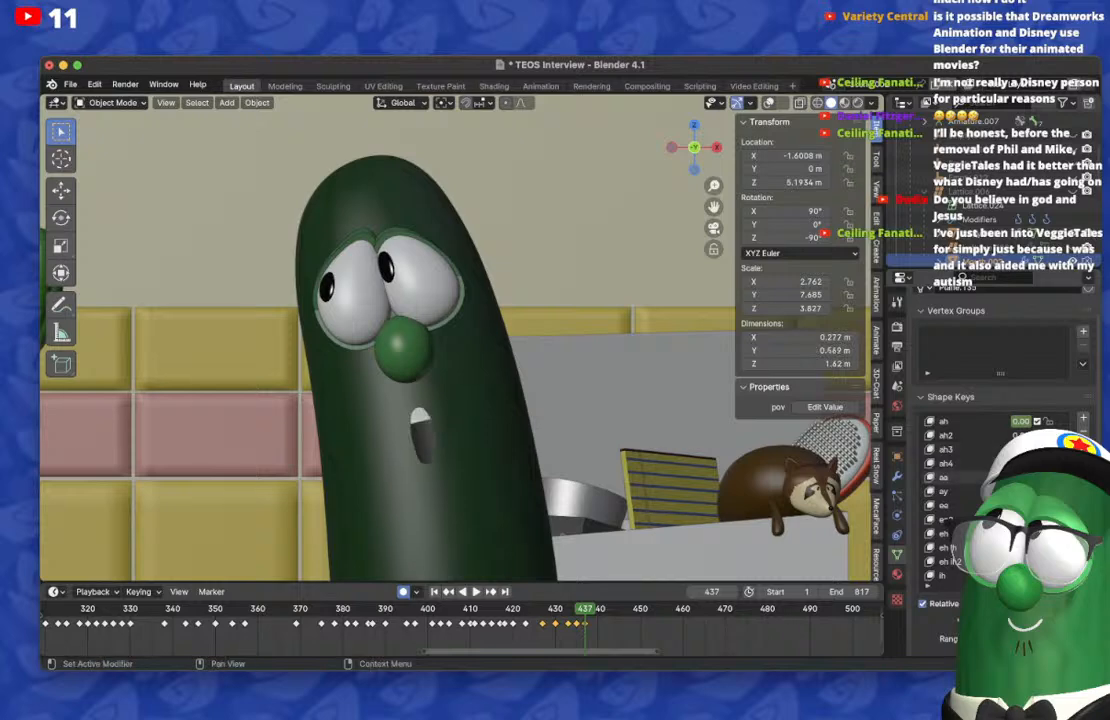
key(BackSpace)
scroll(990, 480, down, 3)
drag(1017, 435, 1036, 435)
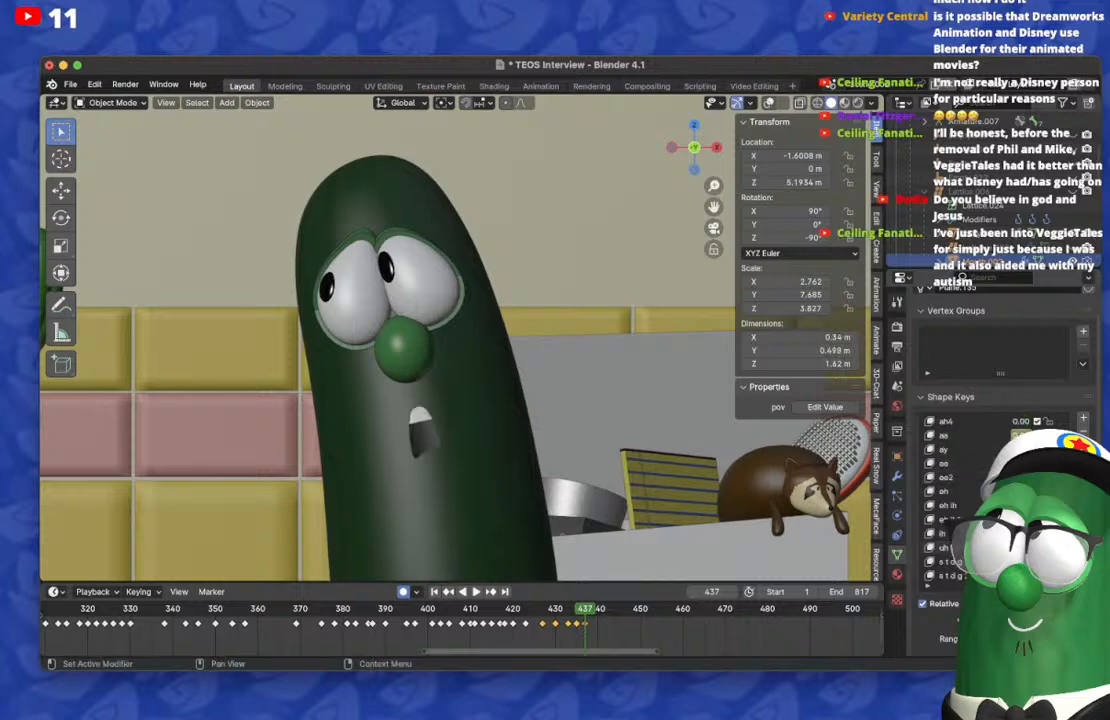
mouse_move(586, 608)
mouse_down()
mouse_move(637, 608)
mouse_move(577, 608)
mouse_up()
key(BackSpace)
Step: On frame 440, reset the mouth's shape keys and key a short, rounded opening with the upper teeth showing
key(Right)
key(Right)
key(Right)
key(Right)
key(Right)
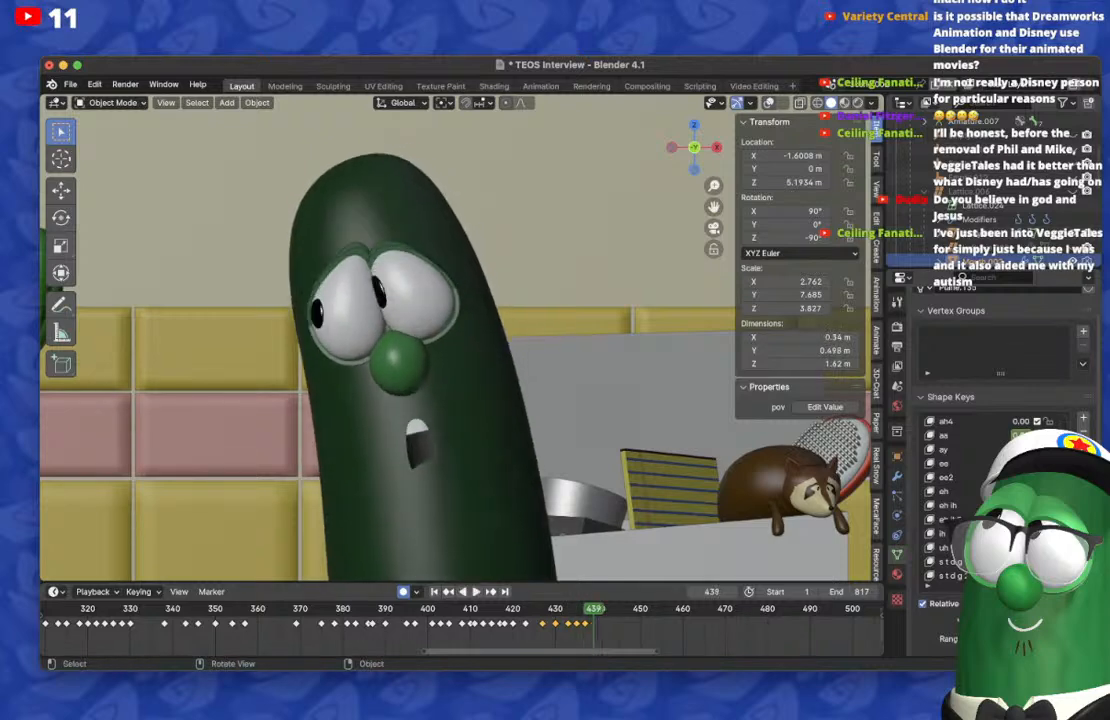
key(Left)
key(Left)
key(Right)
key(Right)
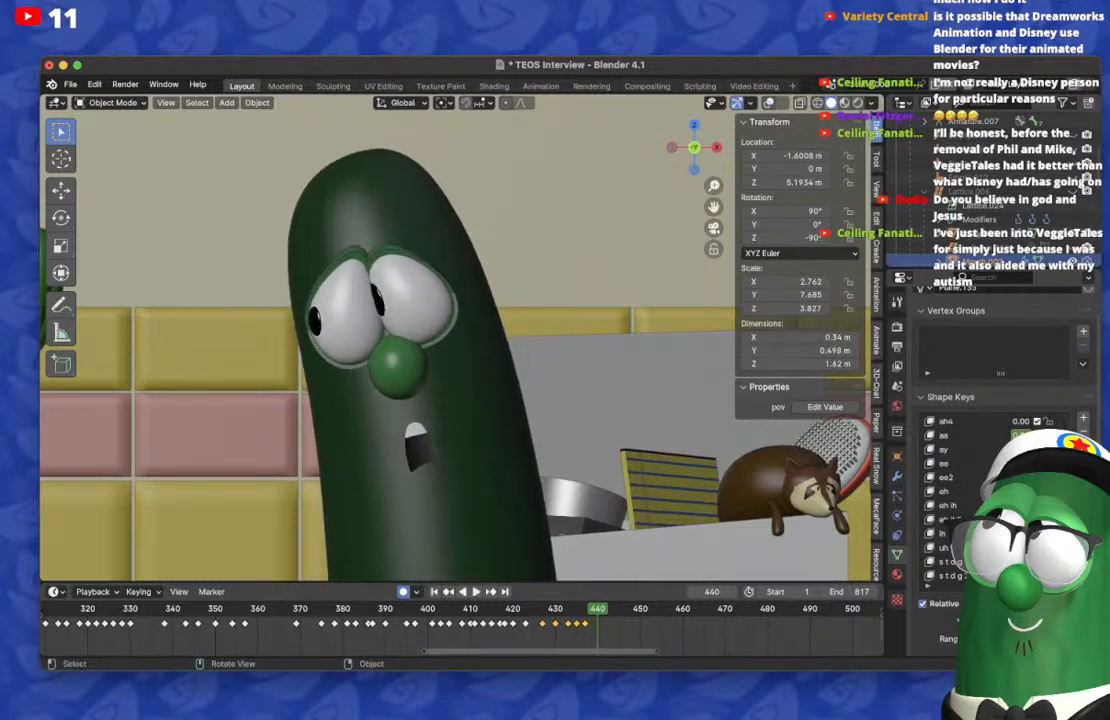
scroll(985, 477, up, 5)
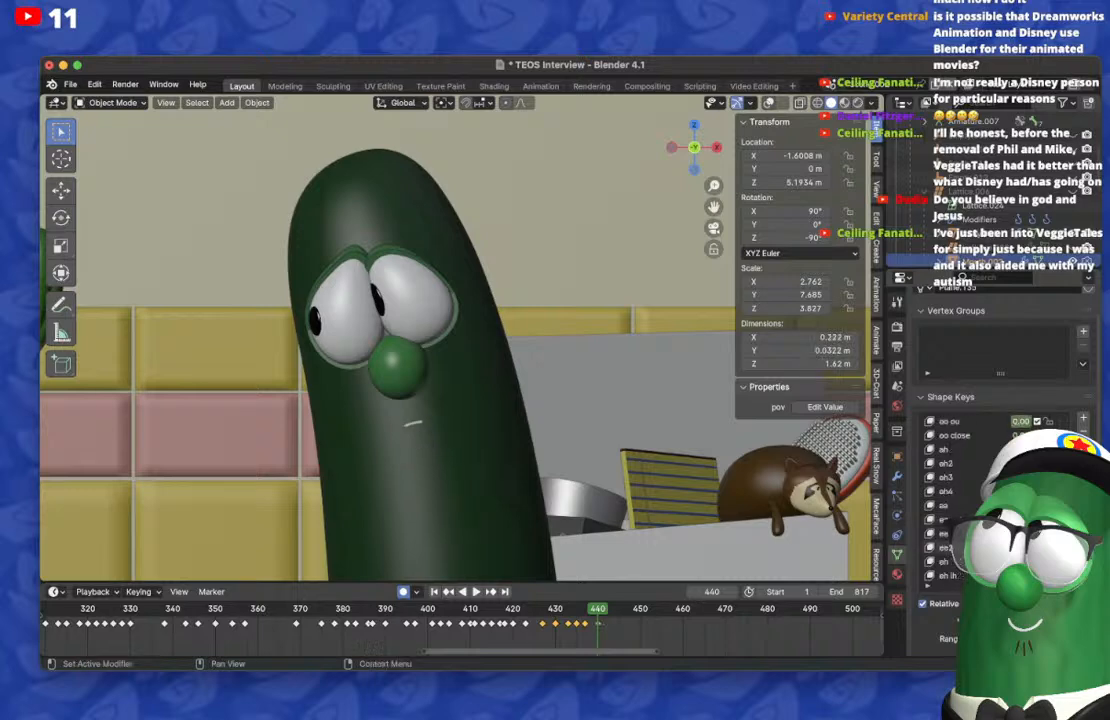
drag(1019, 449, 1045, 449)
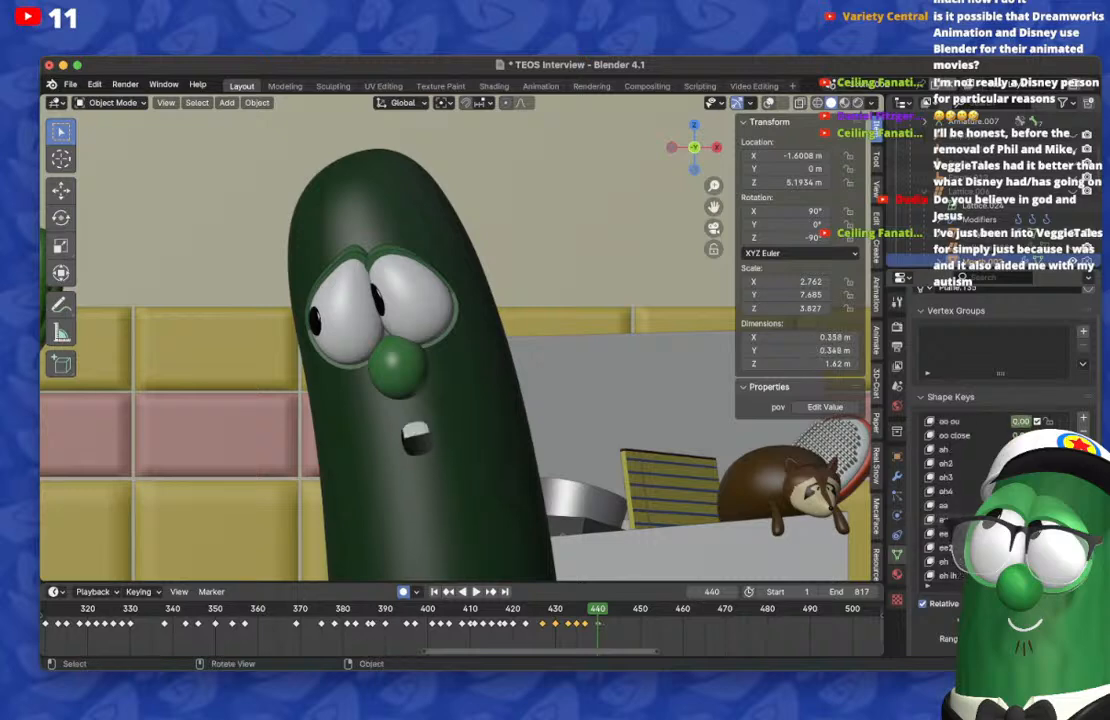
Step: On frame 443, reset the mouth's shape keys and key a low, wide, toothy opening, checking it against frame 440
key(Left)
key(Left)
key(Left)
key(Right)
key(Right)
key(Right)
key(Right)
key(Right)
key(Right)
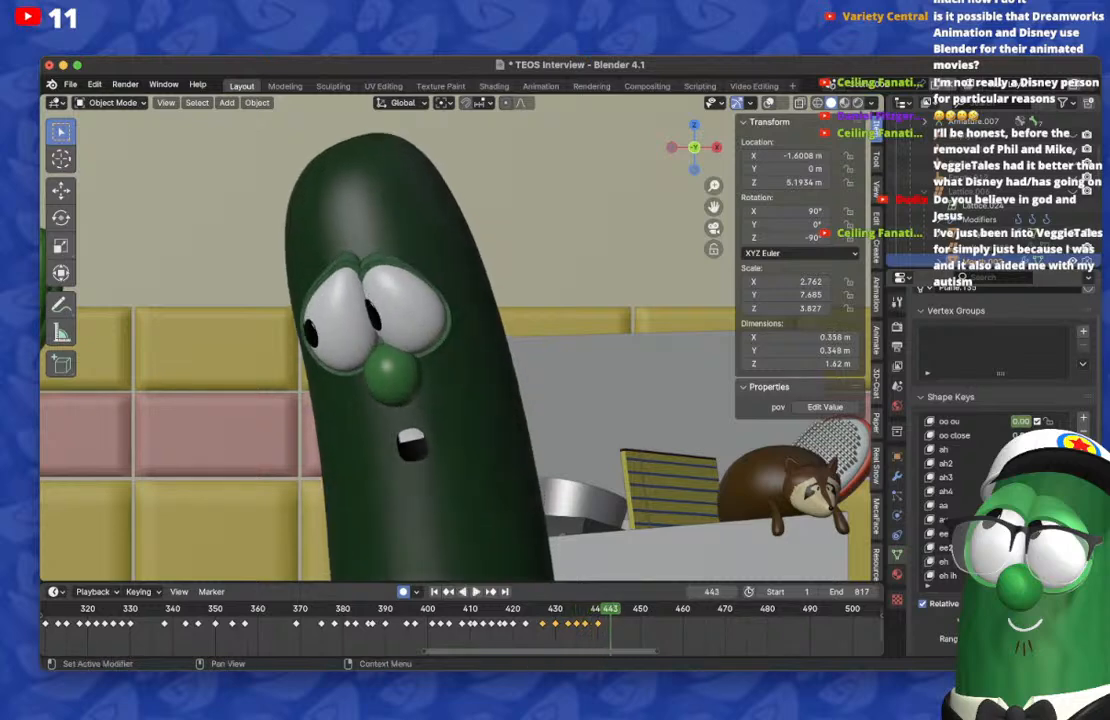
drag(1040, 449, 1005, 449)
scroll(985, 477, down, 8)
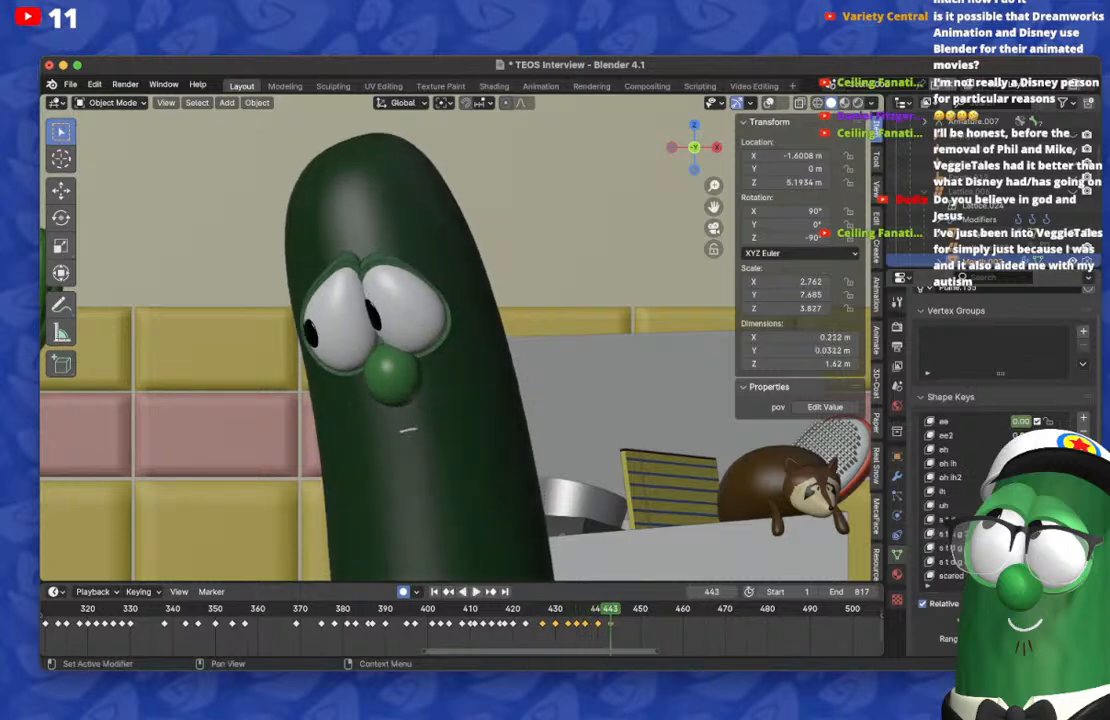
key(Left)
key(Left)
key(Left)
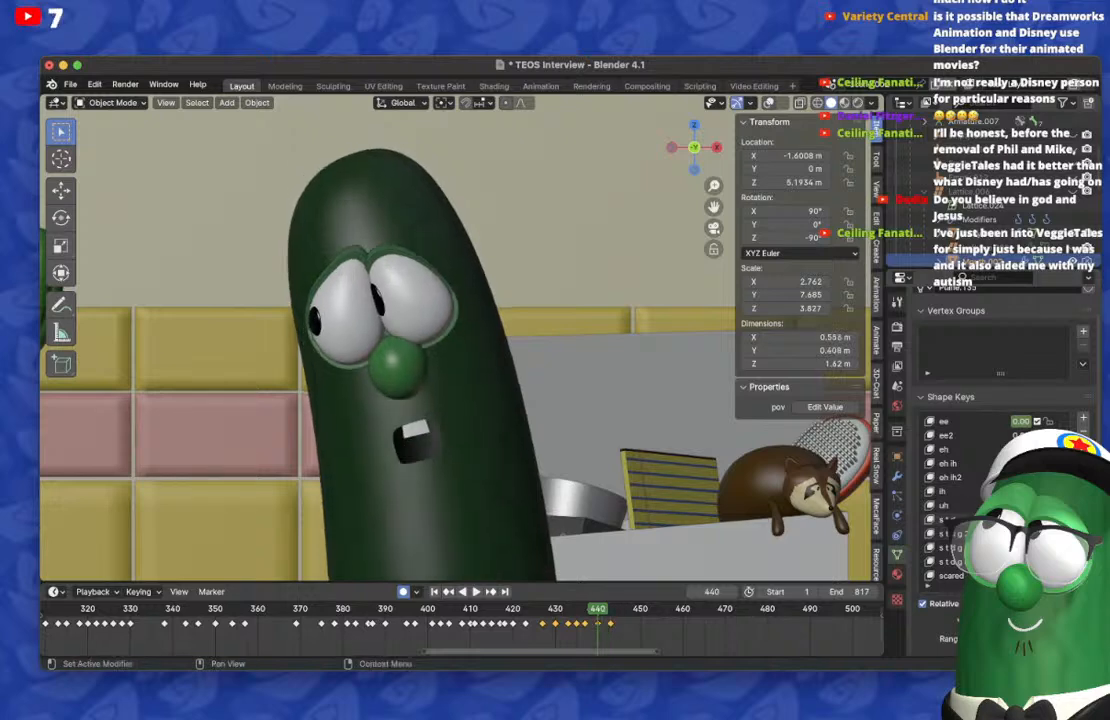
Step: Duplicate the mouth keyframe on frame 443 to frame 445 to hold the low, wide pose
key(Right)
key(Right)
key(Right)
key(Right)
key(Right)
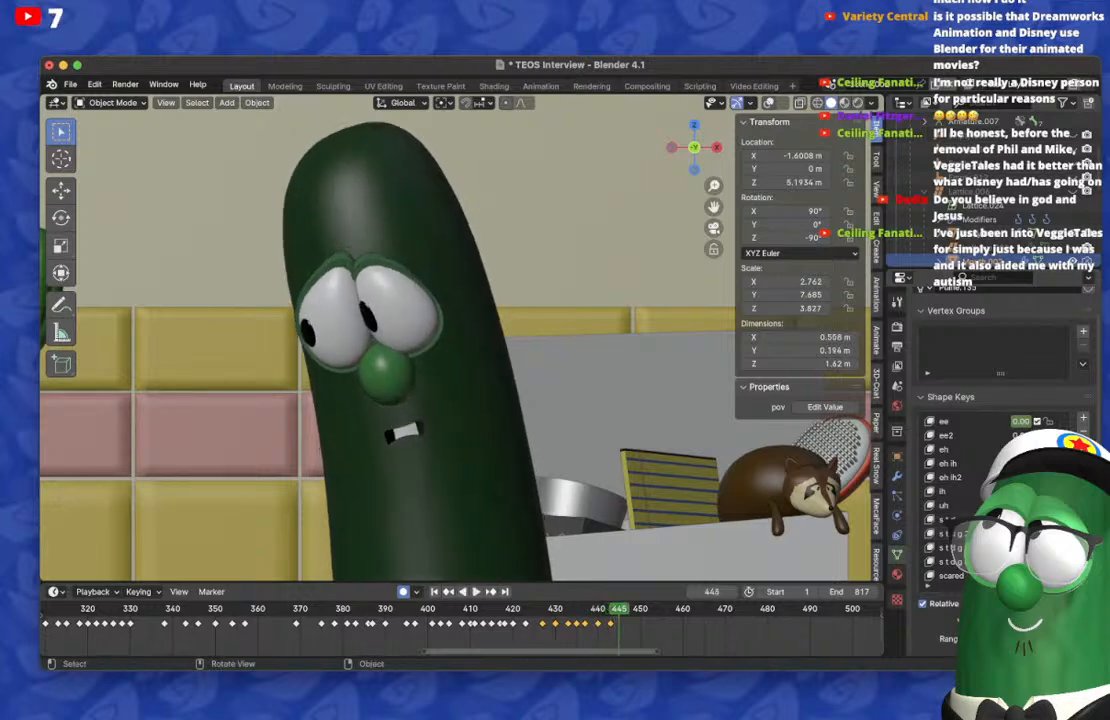
key(alt+a)
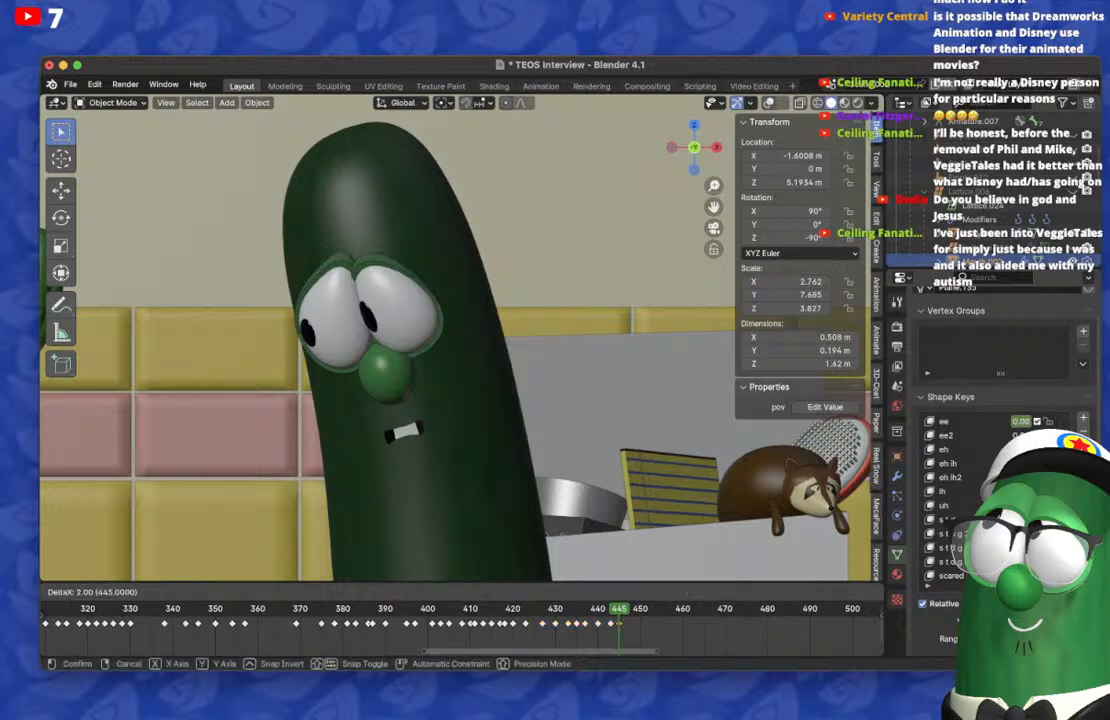
Step: Play back frames 440 to 448 repeatedly to check the latest mouth poses and the held pose
key(Right)
key(Right)
key(Right)
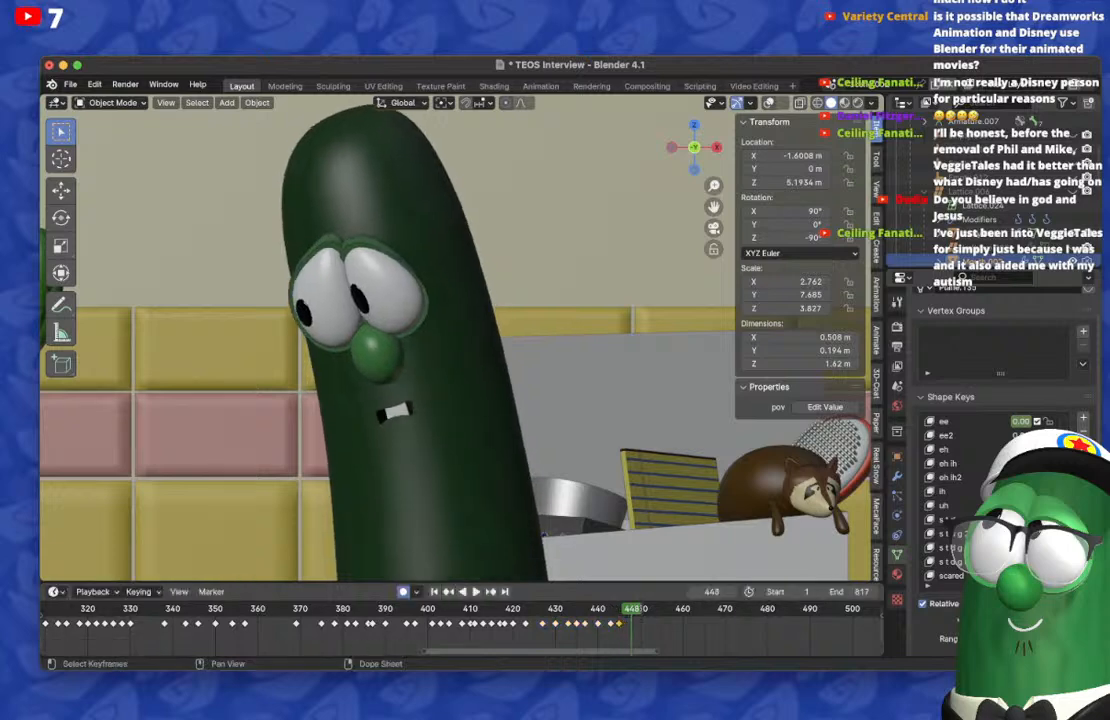
key(space)
click(598, 608)
key(space)
click(598, 608)
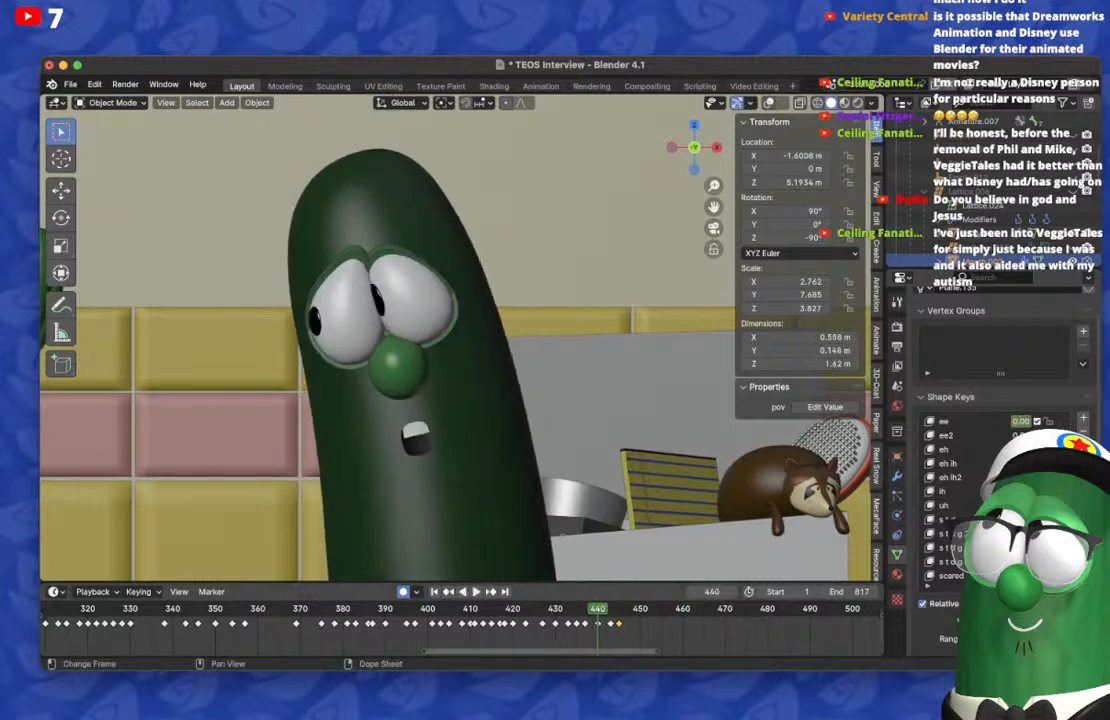
key(space)
click(598, 608)
key(space)
key(space)
key(Right)
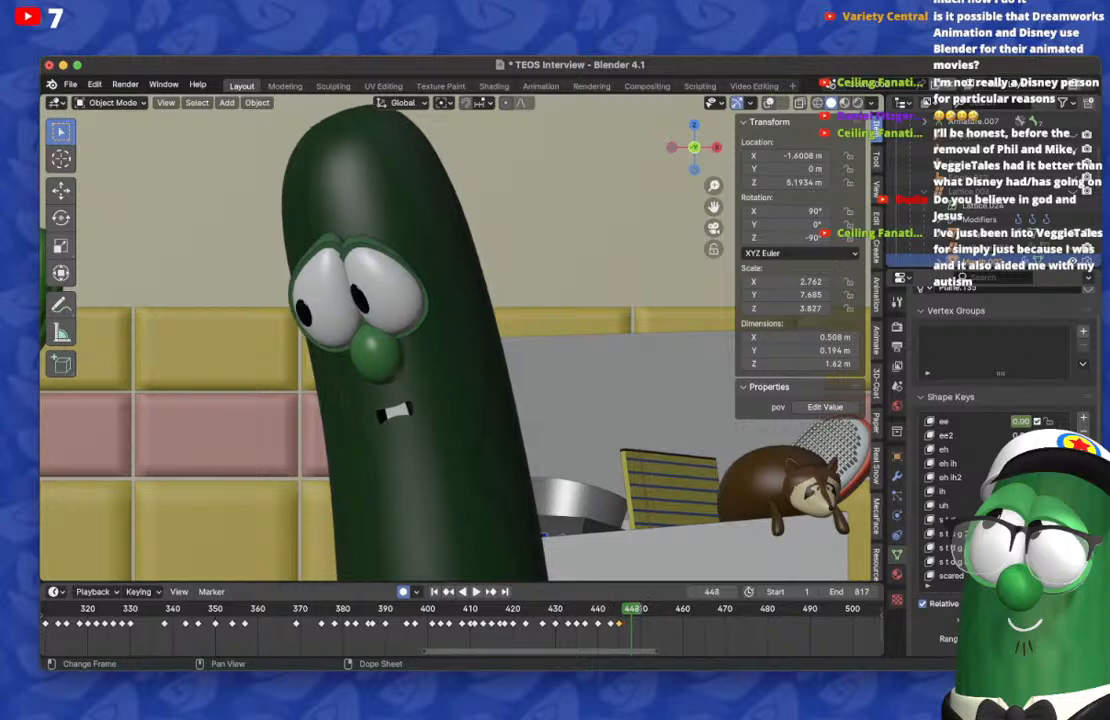
Step: On frame 448, reset the mouth's shape keys and key a short, narrow opening with upper teeth, checking it against frames 445 and 450
key(BackSpace)
scroll(1000, 498, down, 6)
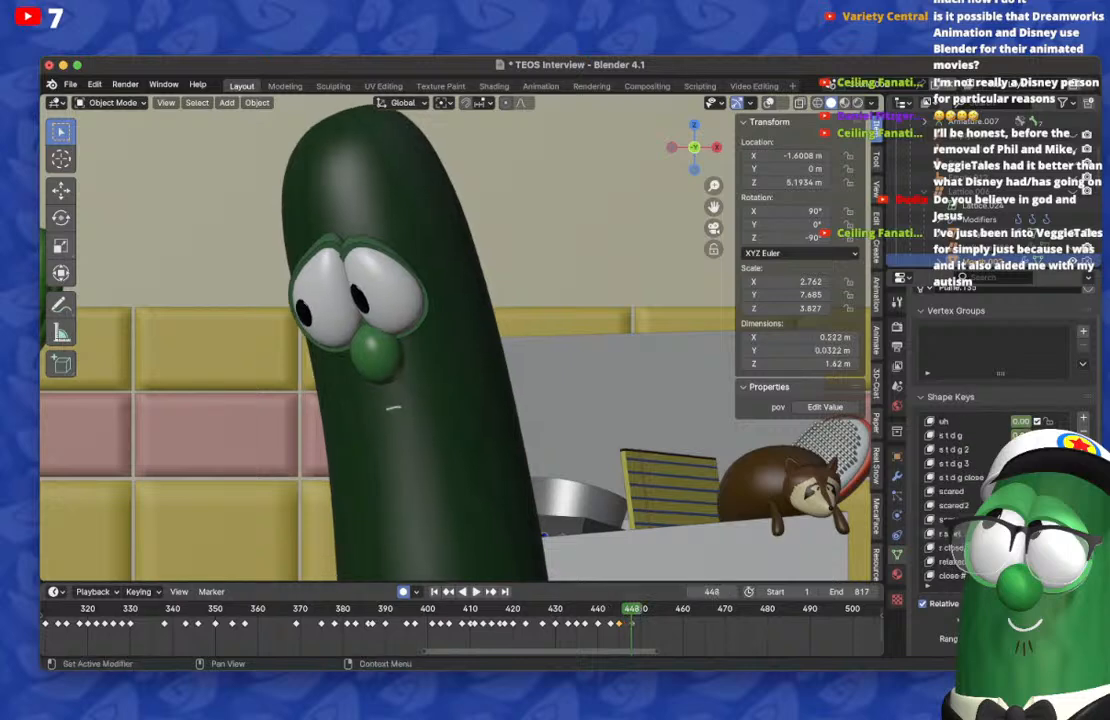
key(Left)
key(Left)
key(Left)
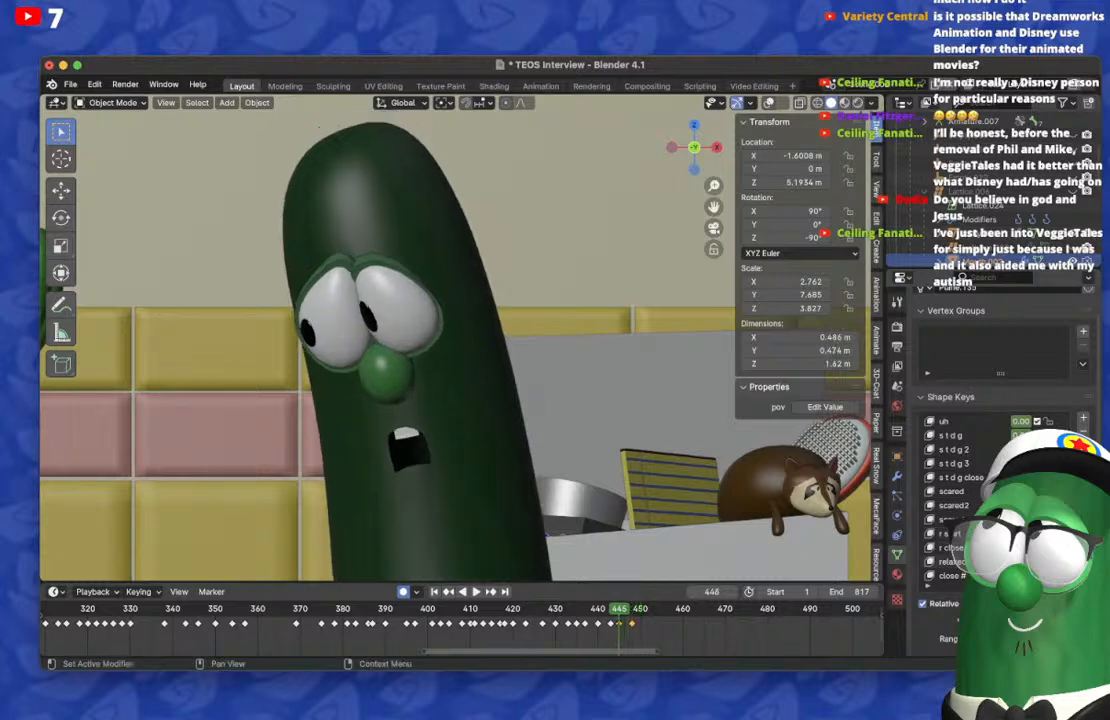
key(Right)
key(Right)
key(Right)
key(Right)
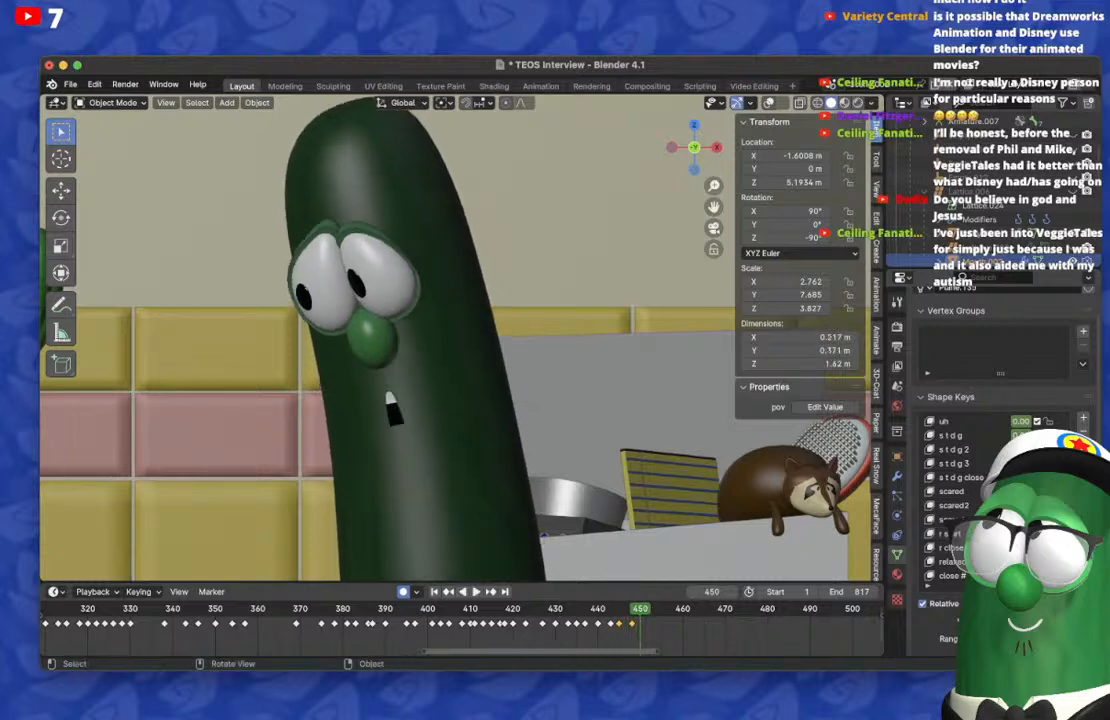
key(Left)
key(Left)
key(Left)
key(Right)
key(Right)
key(Right)
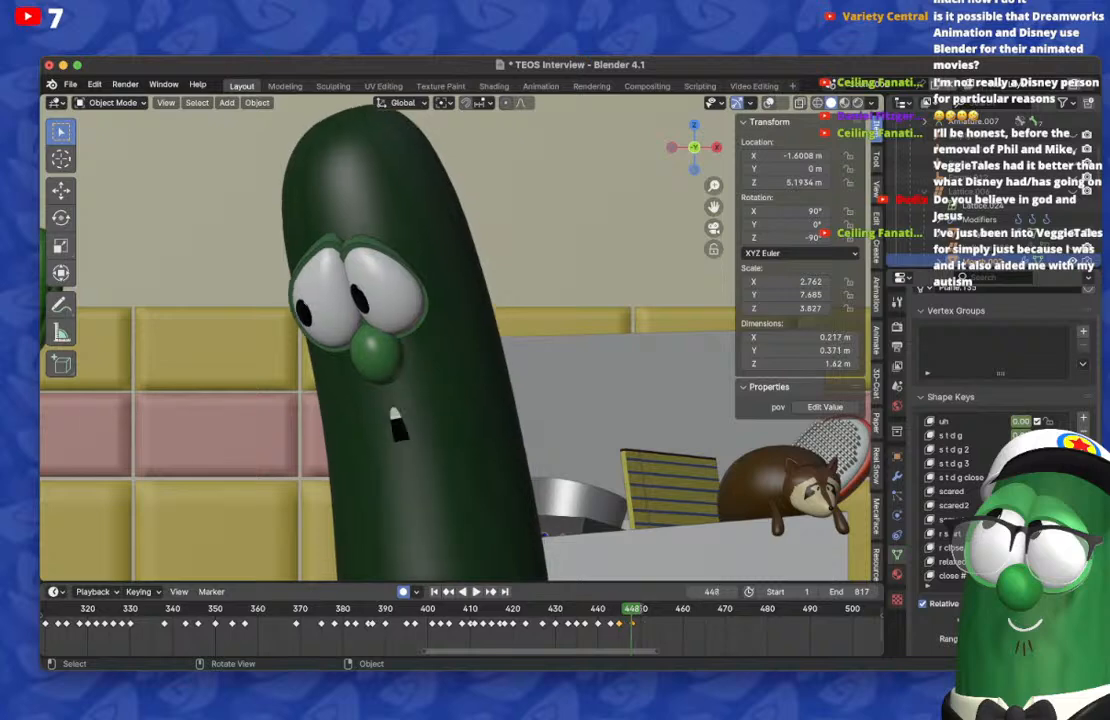
Step: On frame 450, reset the mouth's shape keys and key a rounded opening with upper teeth, checking it against frame 448
scroll(975, 490, up, 6)
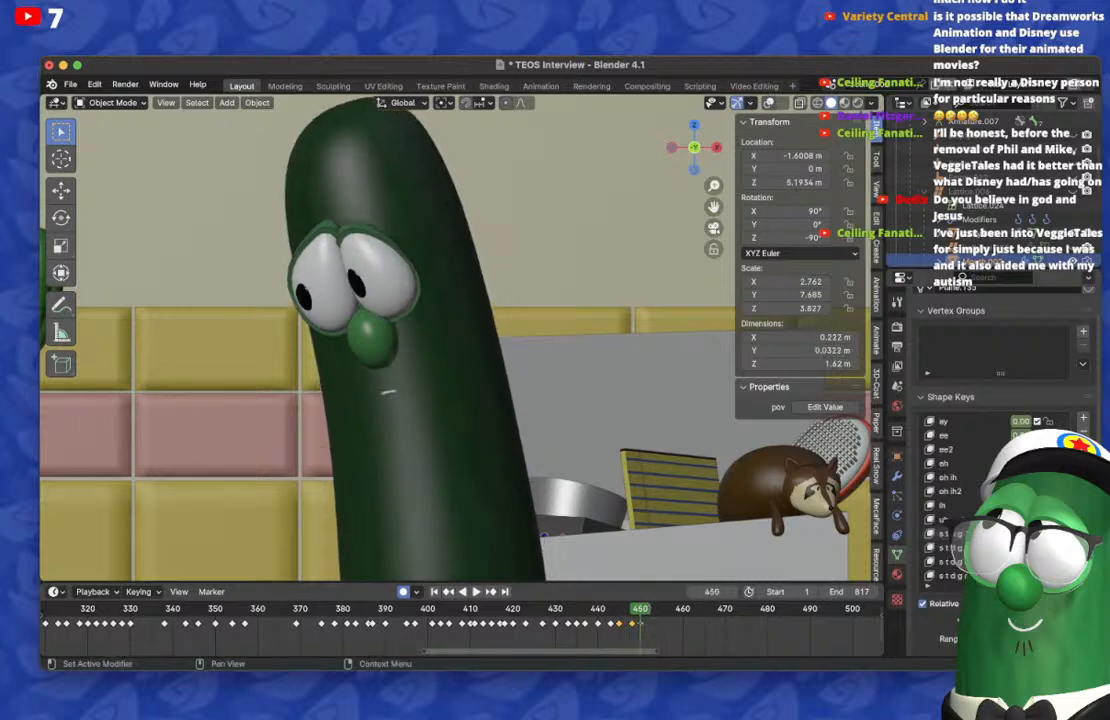
scroll(975, 490, up, 6)
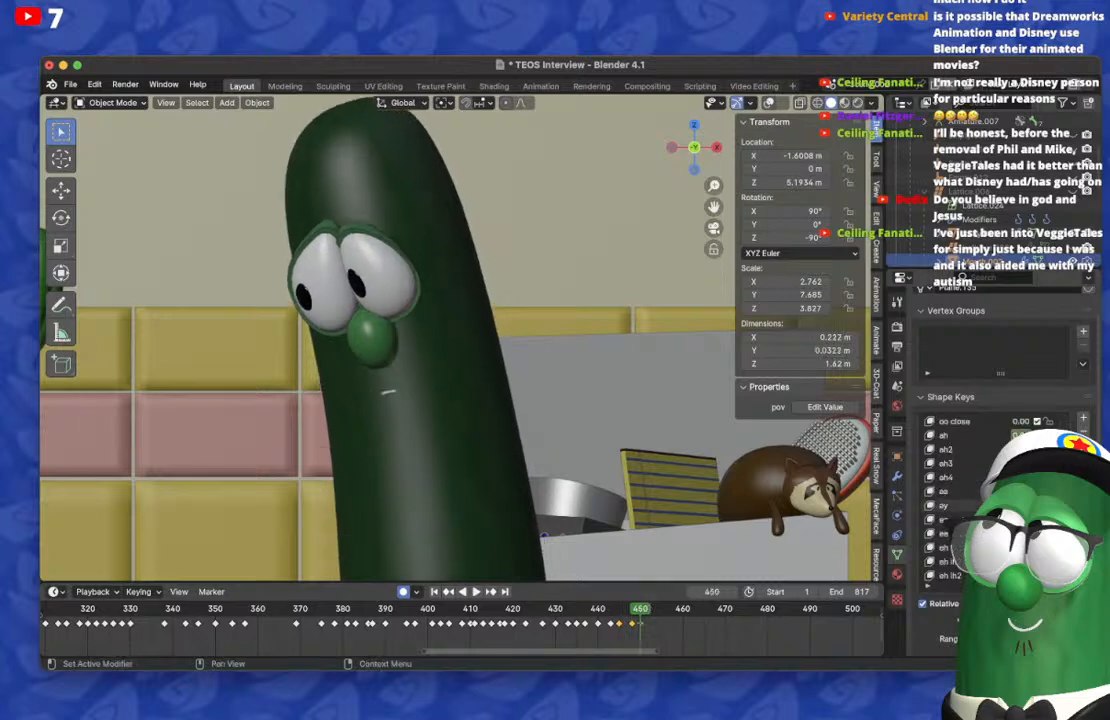
key(Left)
key(Left)
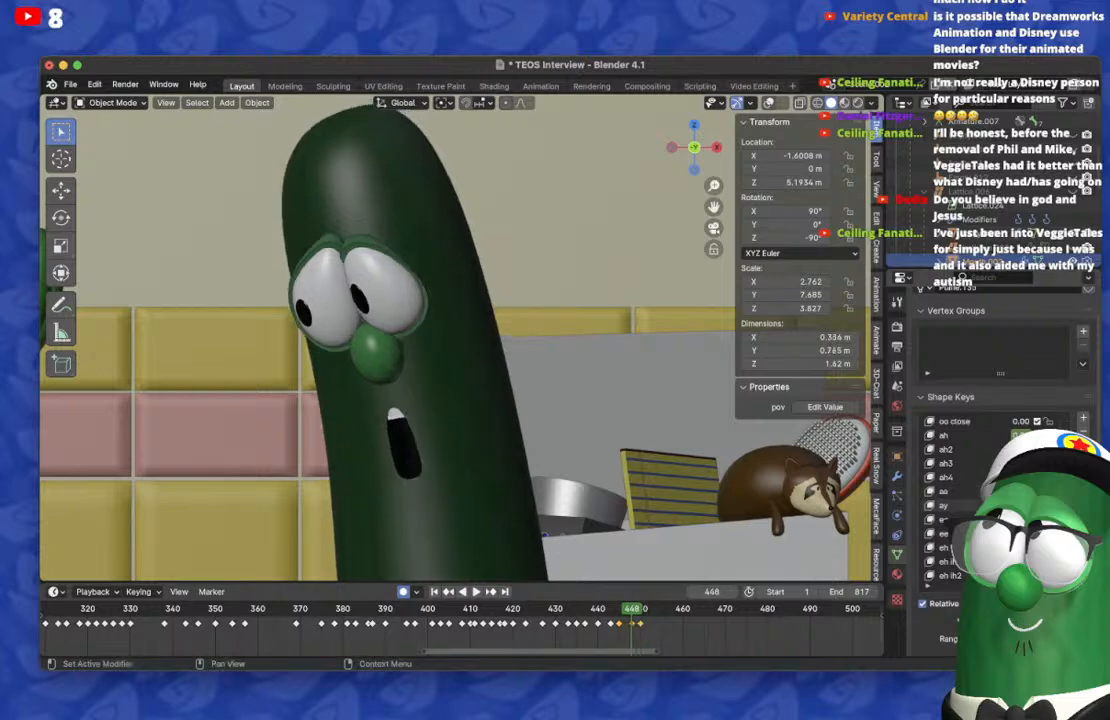
key(Right)
key(Right)
key(Right)
key(Right)
key(Right)
key(Right)
key(Left)
key(Left)
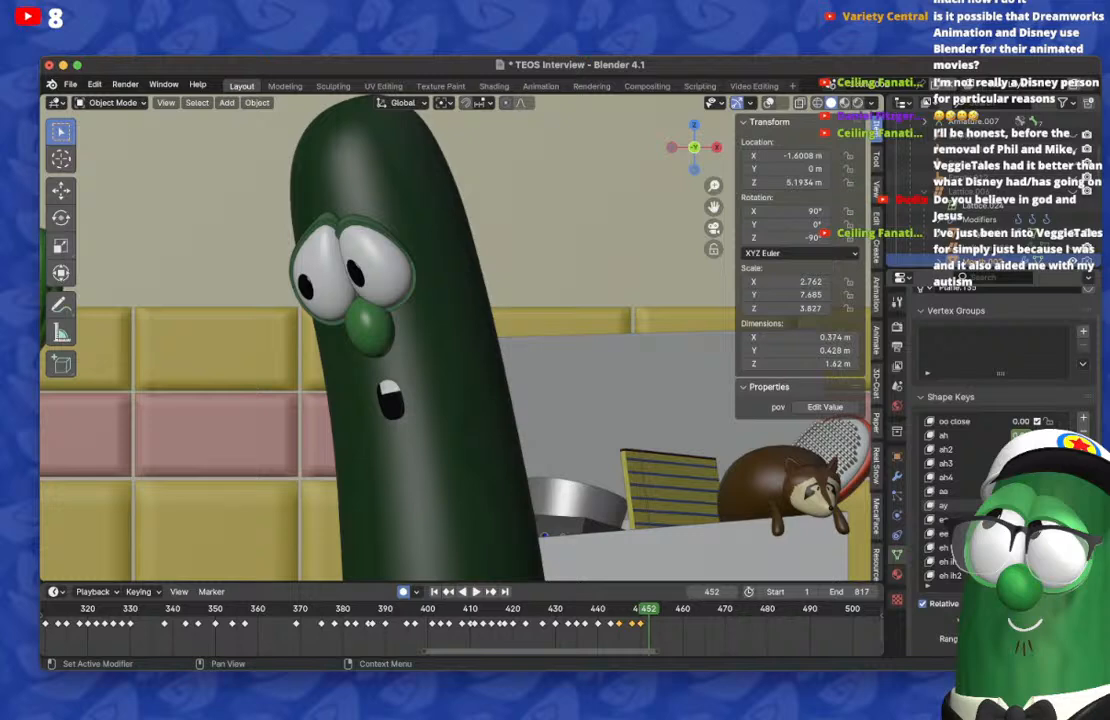
Step: On frame 452, reset the mouth's shape keys and key a small, toothy opening, stepping through the neighbouring frames to compare
key(BackSpace)
key(ctrl+v)
key(super+Tab)
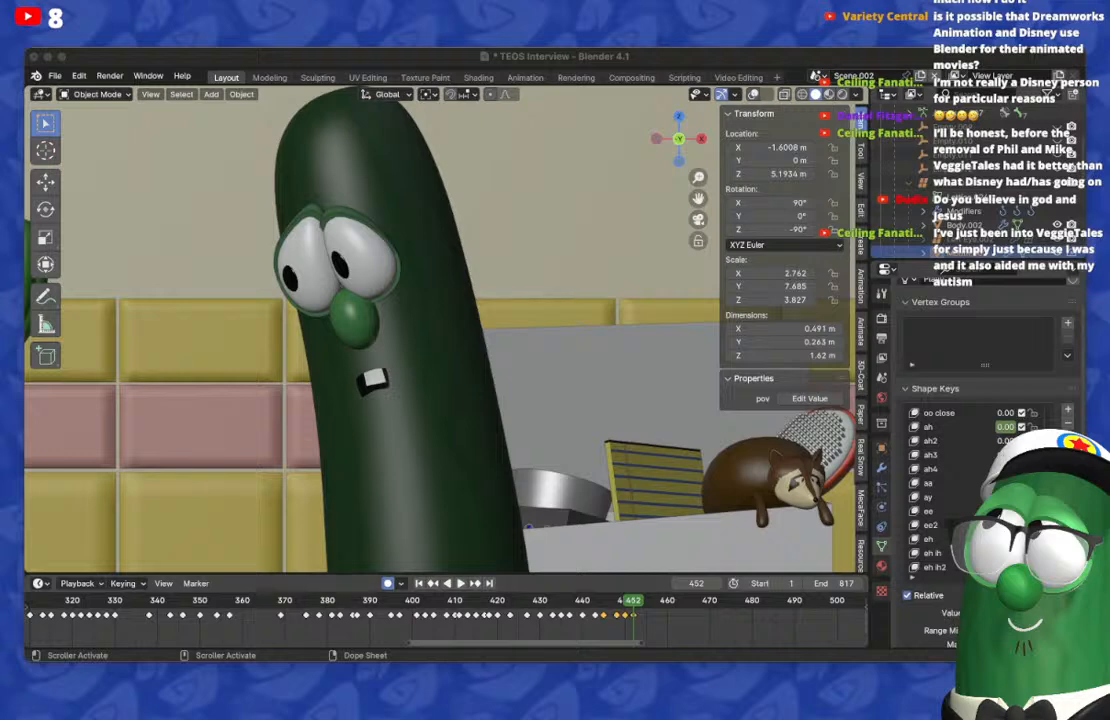
key(super+Tab)
key(Left)
key(Left)
key(Left)
key(Right)
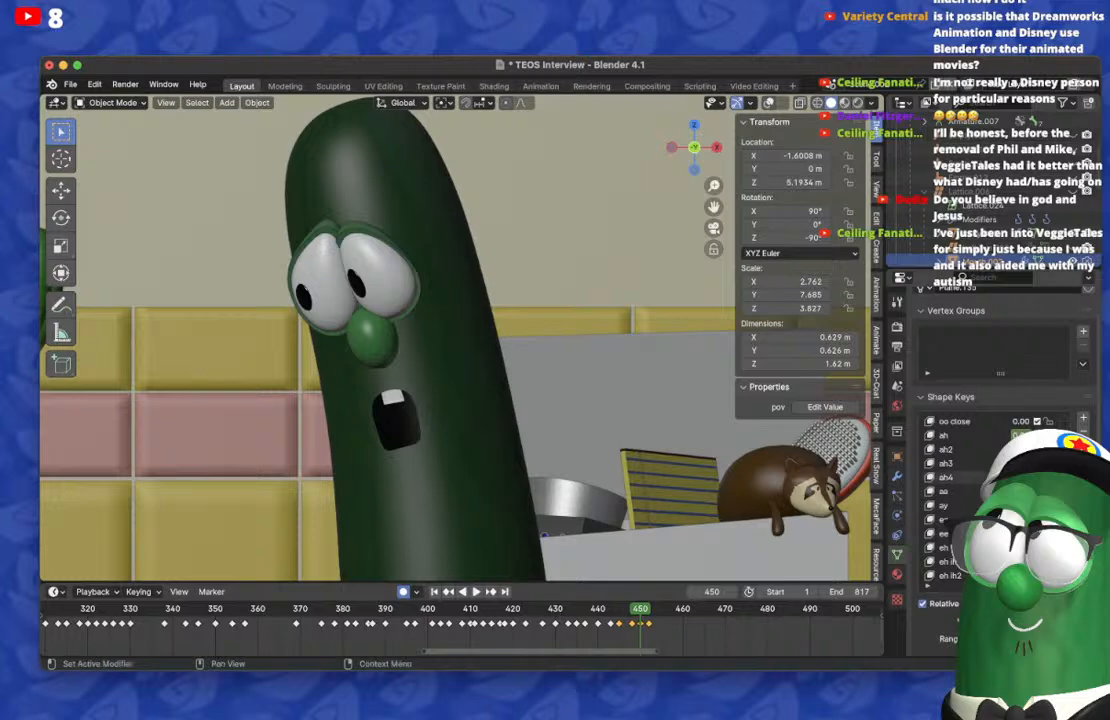
Step: Reset the shape key carried back onto frame 450 to restore the mouth's rounded opening there
key(BackSpace)
key(super+Tab)
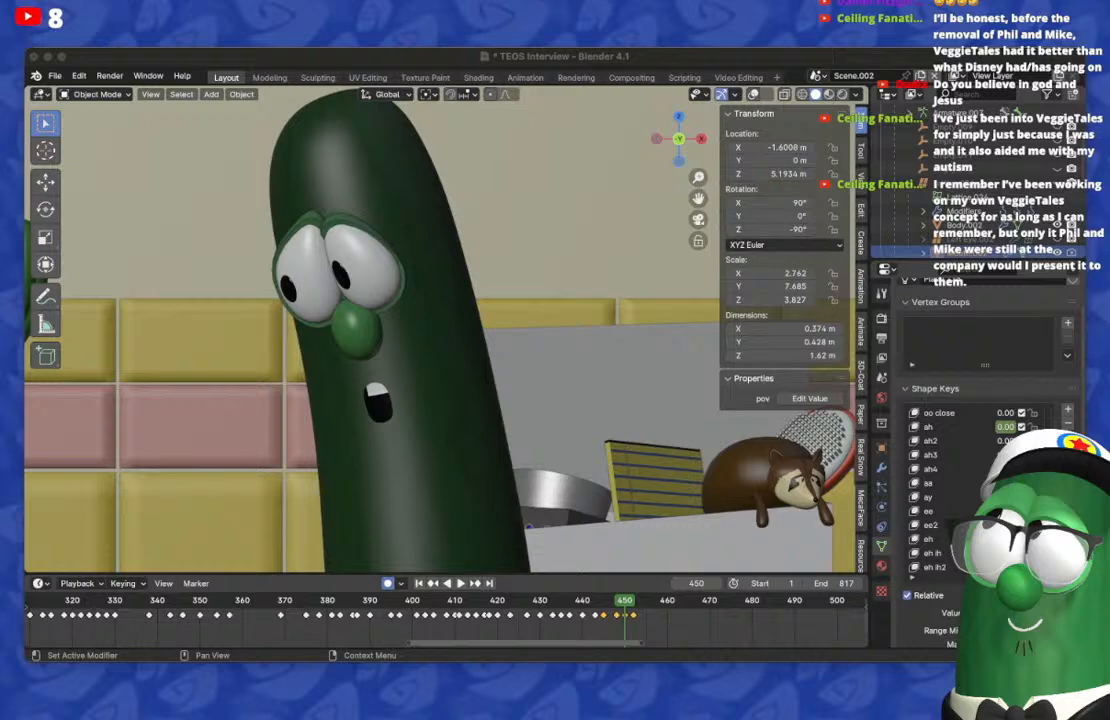
key(super+Tab)
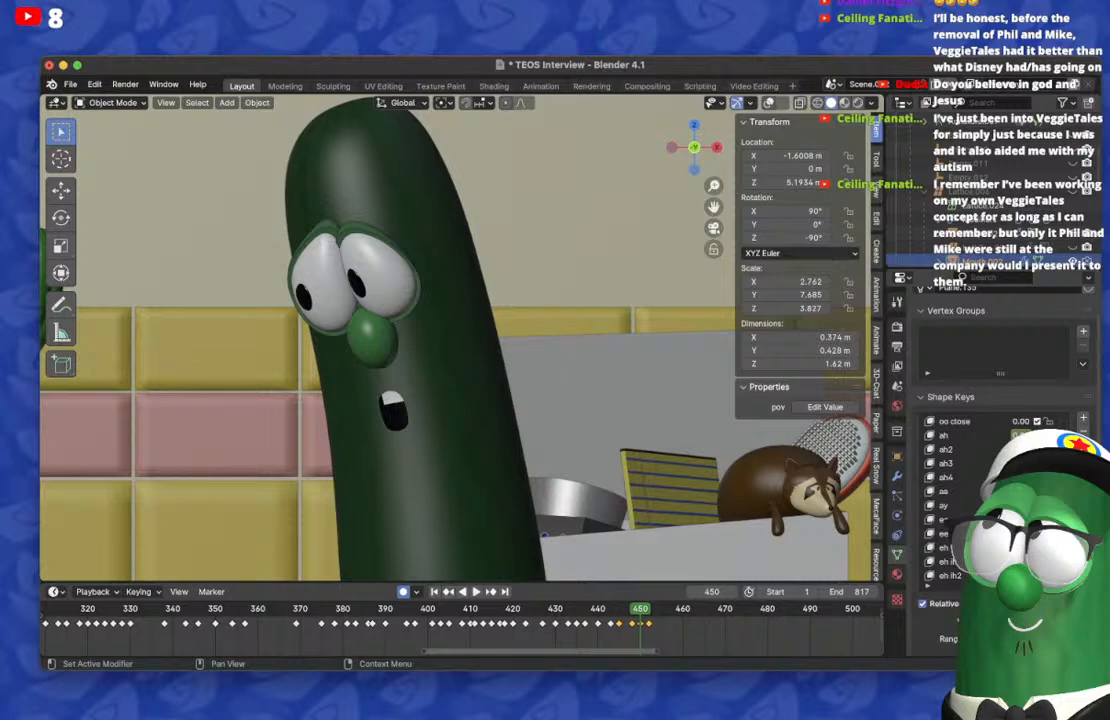
key(super+Tab)
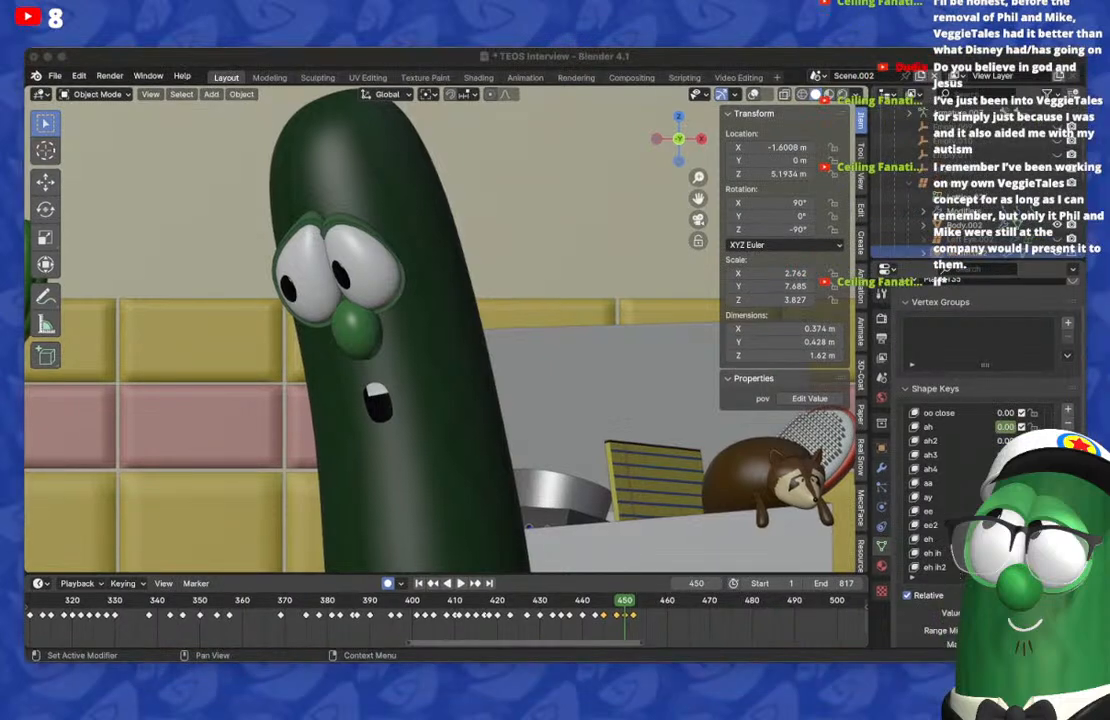
key(super+Tab)
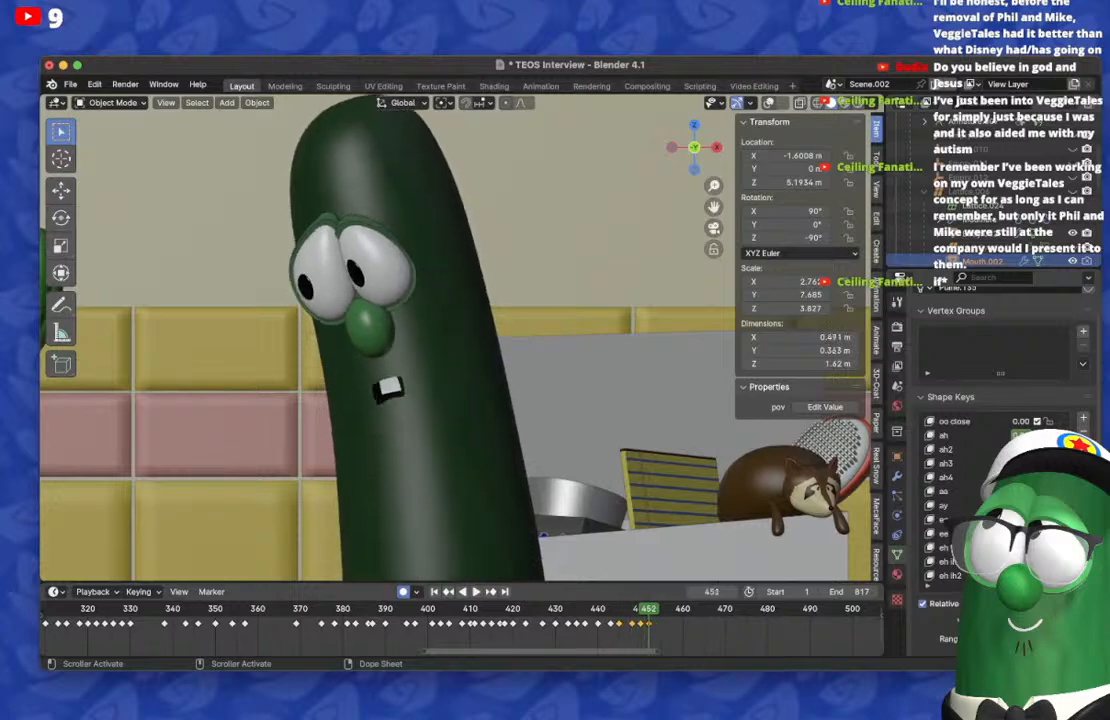
Step: On frame 454, reset the mouth's shape keys and key a low, wide, toothy opening, comparing it with frame 452
key(BackSpace)
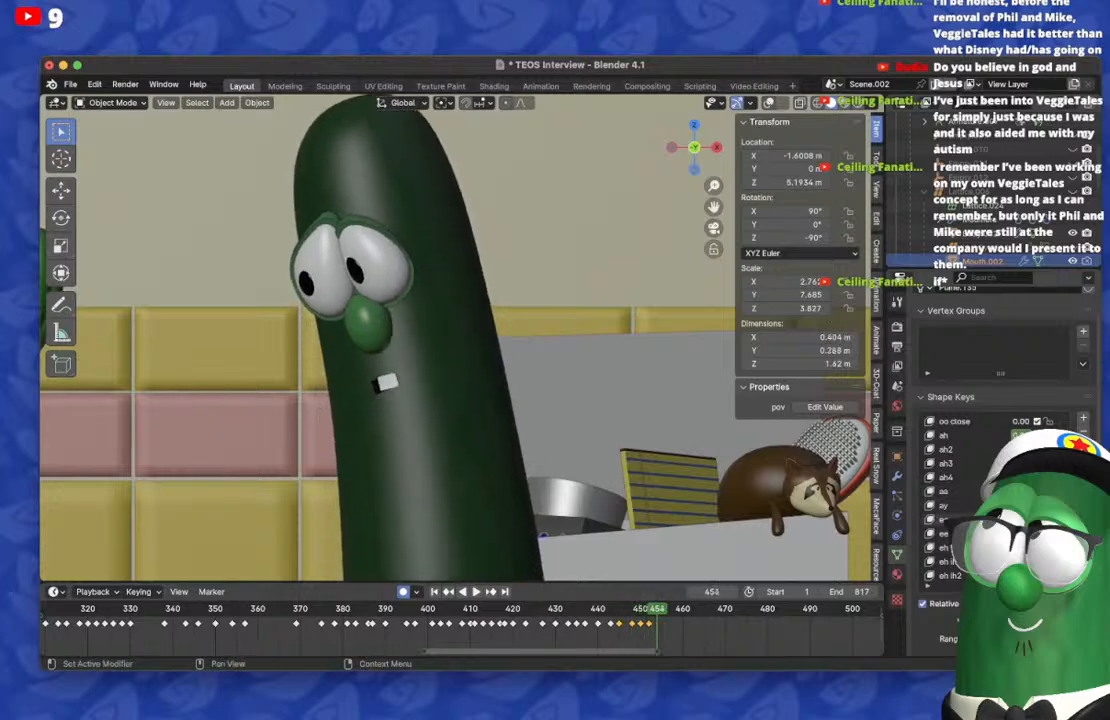
scroll(1020, 491, down, 9)
key(BackSpace)
key(Left)
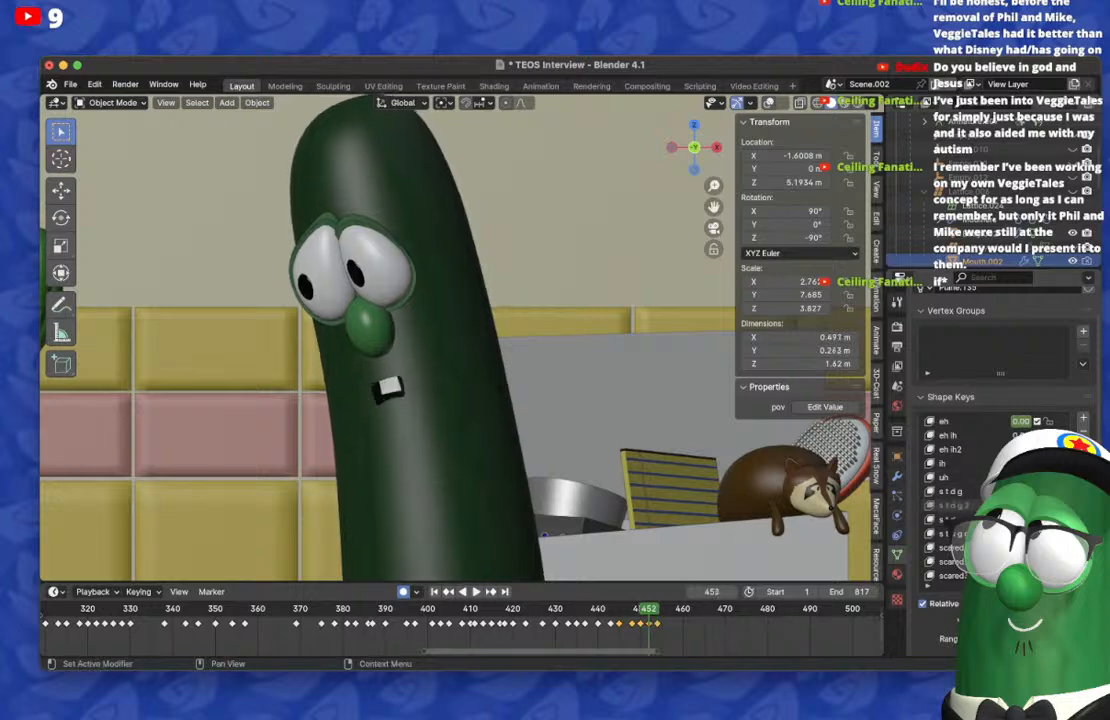
key(Right)
key(Right)
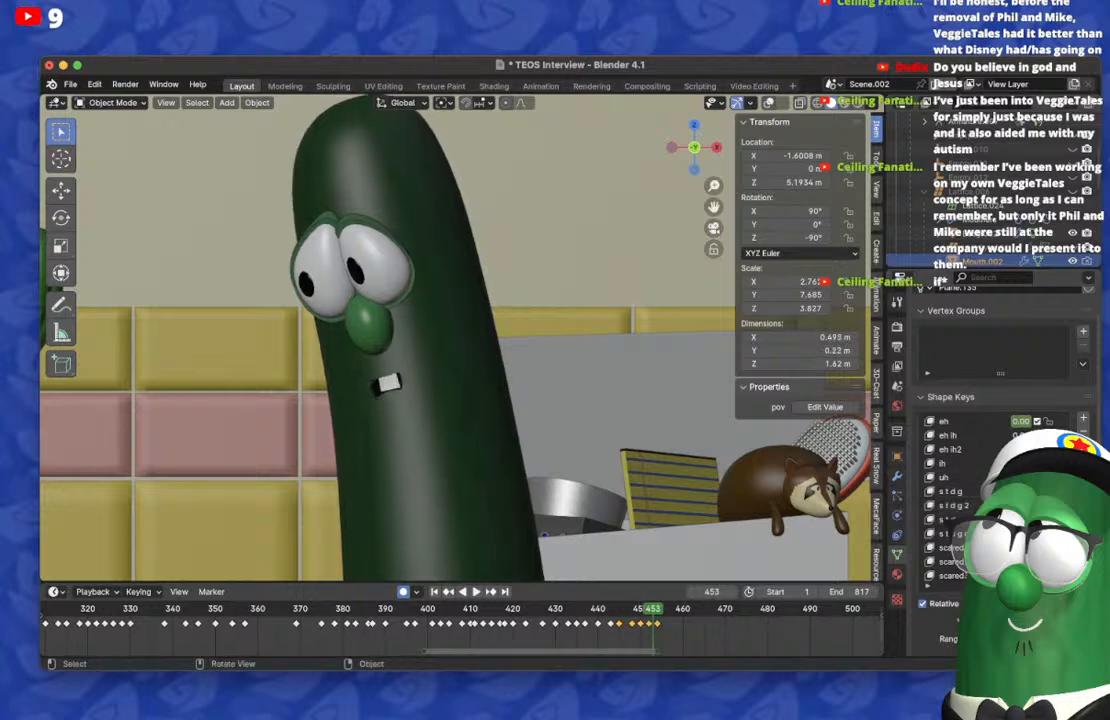
key(Right)
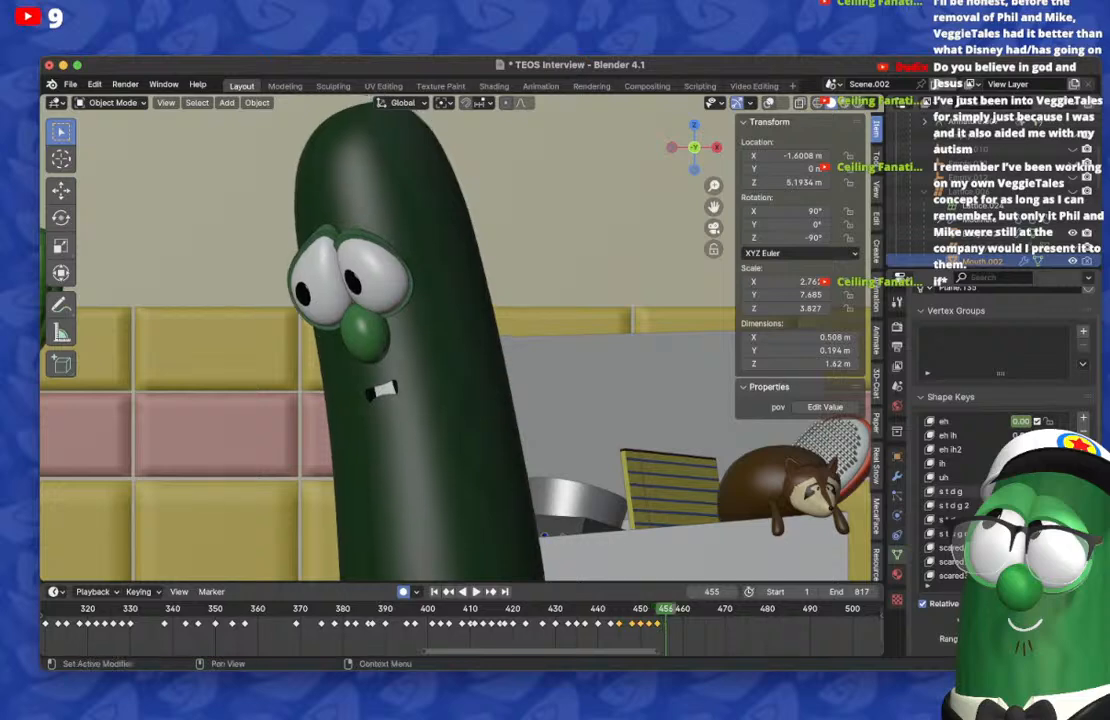
Step: On frame 456, reset the mouth's shape keys and key a narrow, rounded opening with upper teeth, checking it against frame 454
key(Right)
scroll(955, 505, up, 4)
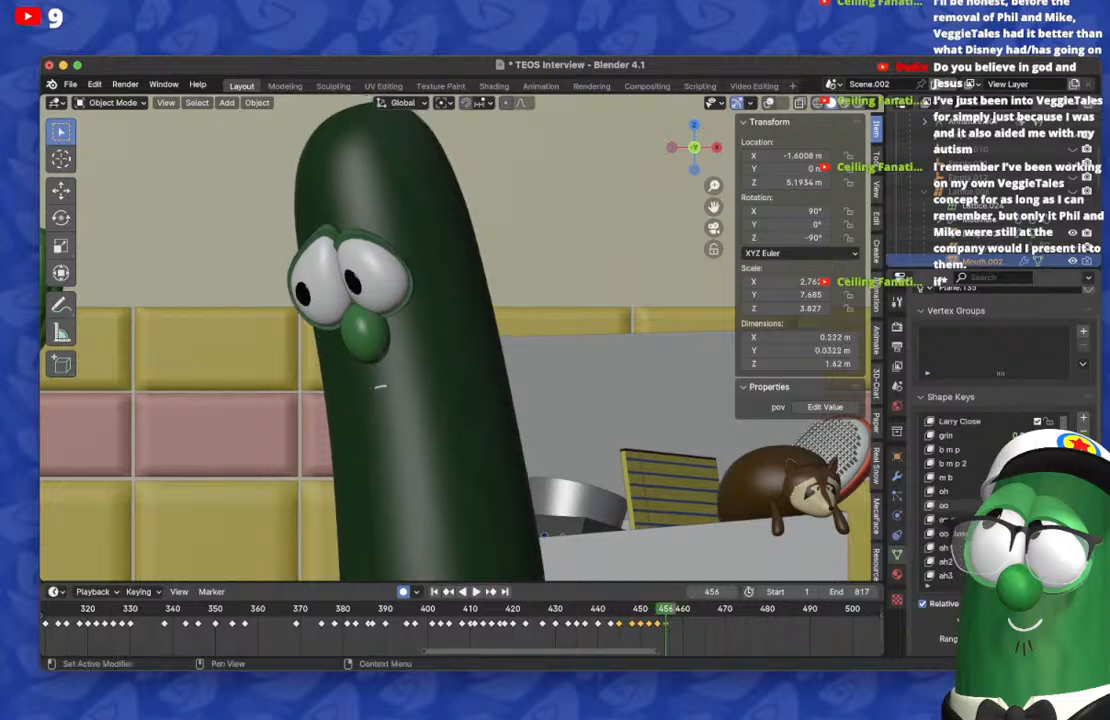
scroll(955, 505, down, 17)
scroll(955, 505, up, 17)
scroll(1010, 505, down, 2)
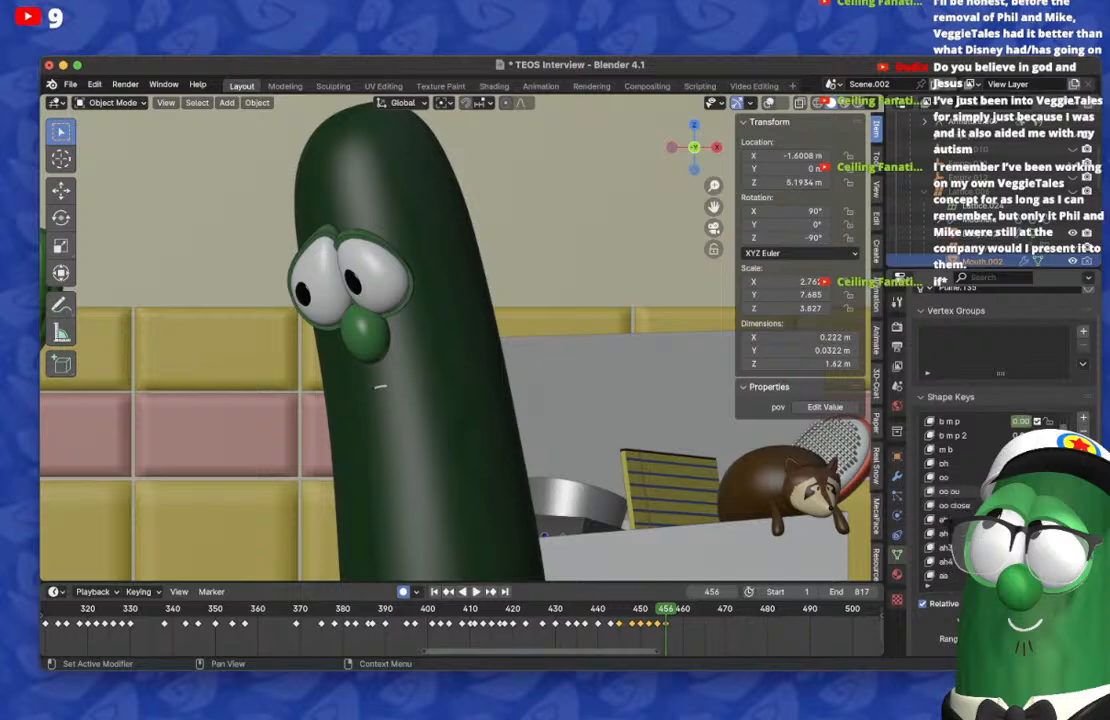
drag(1018, 519, 1042, 519)
key(Left)
key(Left)
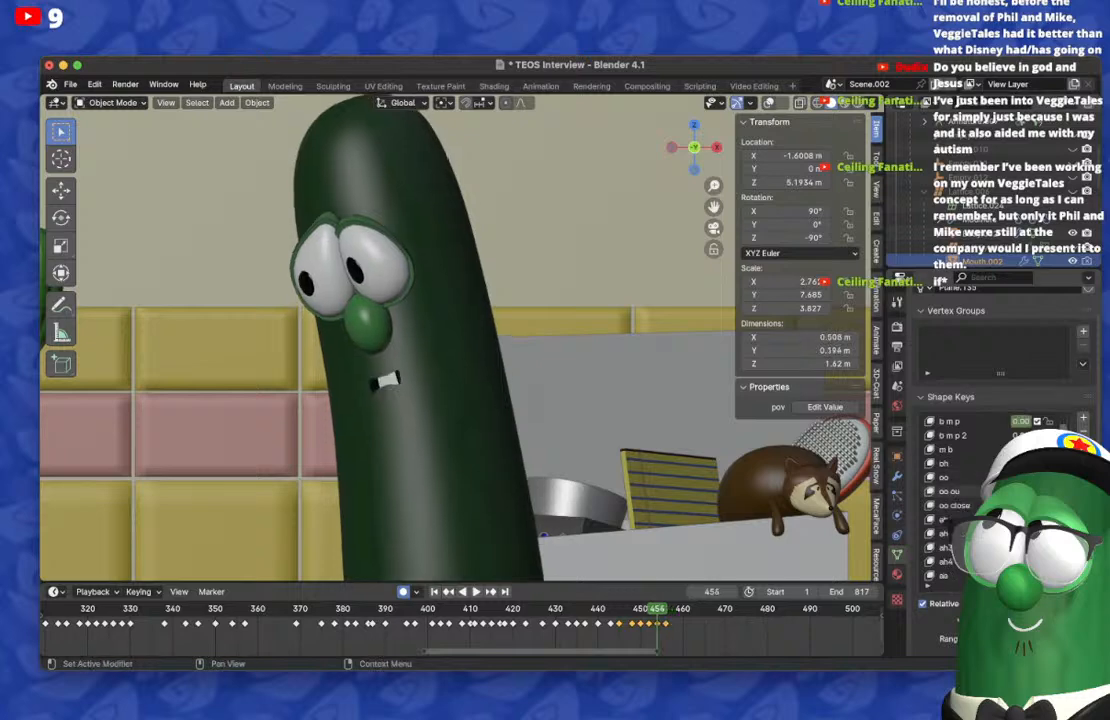
key(Right)
key(Right)
key(Right)
key(Right)
key(Right)
Step: Duplicate the low, toothy mouth keyframe to frame 459 and place another copy on frame 461
click(666, 624)
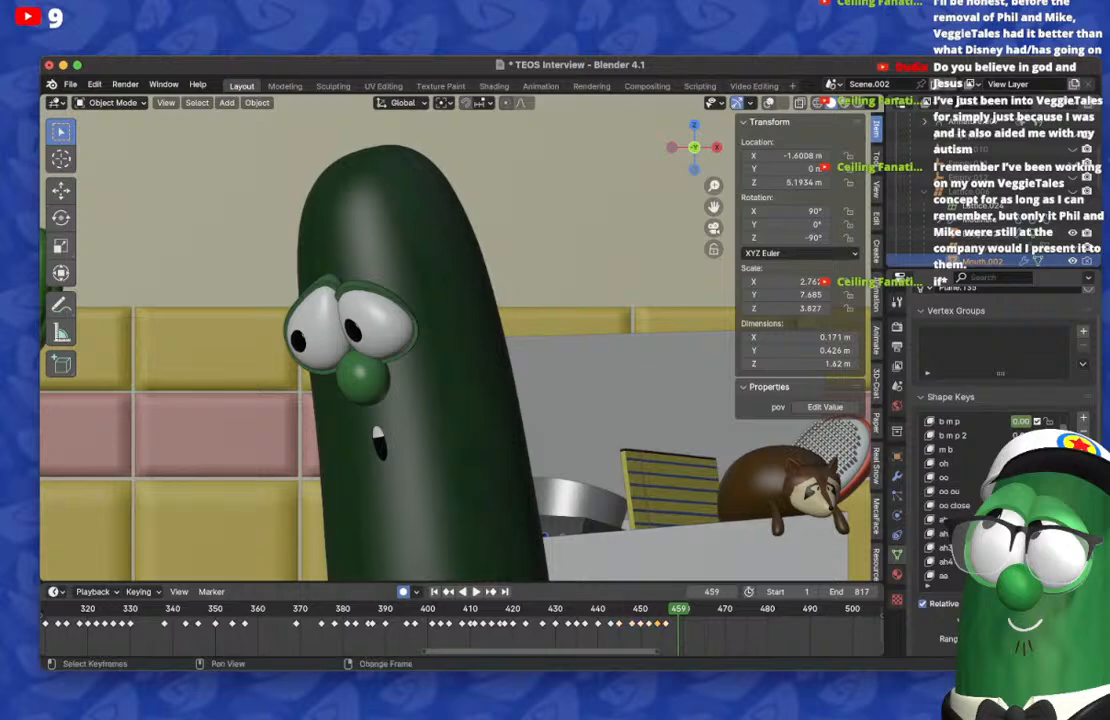
key(shift+d)
click(679, 624)
key(Right)
key(Right)
key(Right)
key(Right)
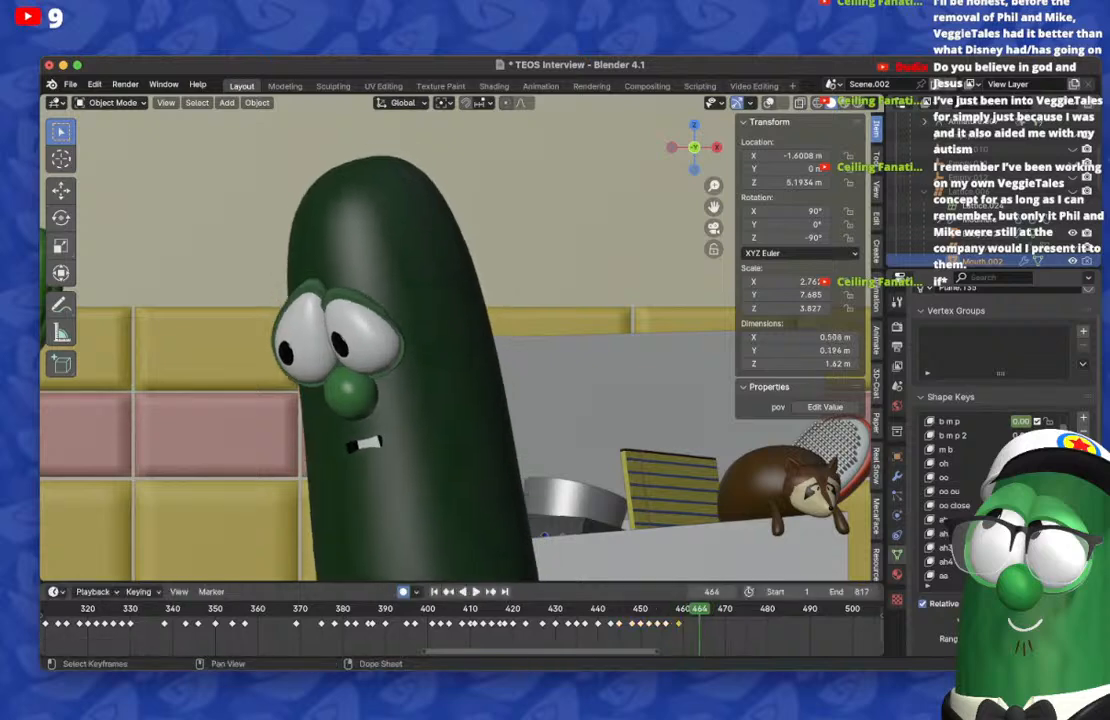
key(Right)
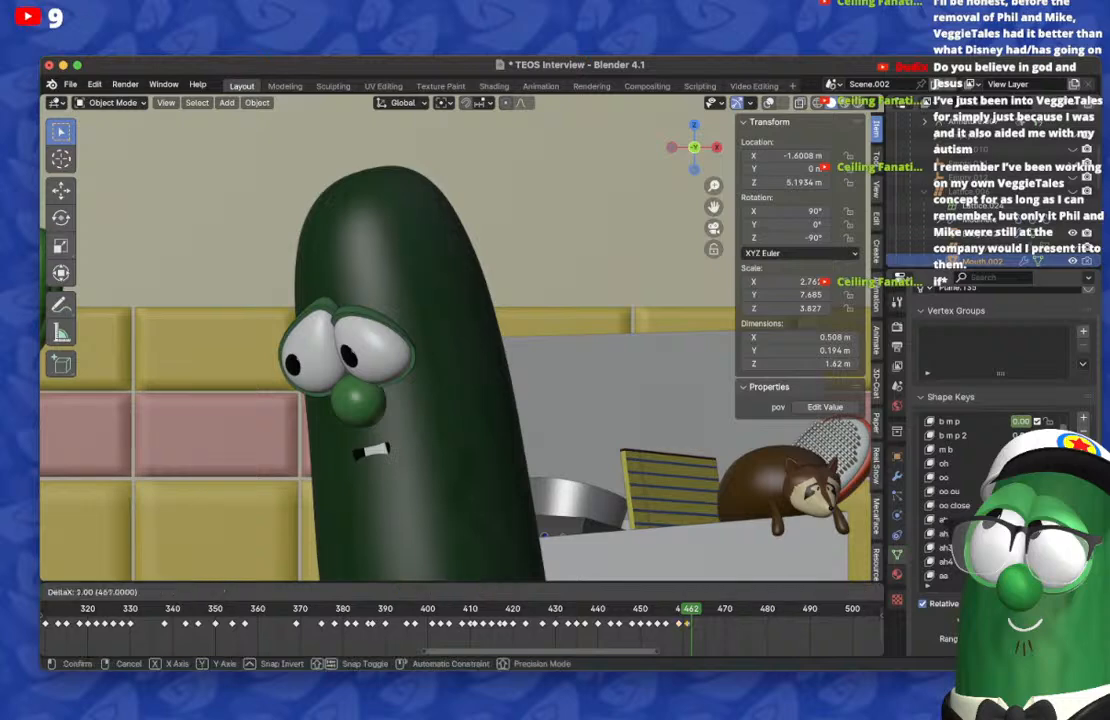
Step: On frame 465, clear the low, toothy mouth shape and adjust the Wide shape key
key(Right)
scroll(980, 437, down, 8)
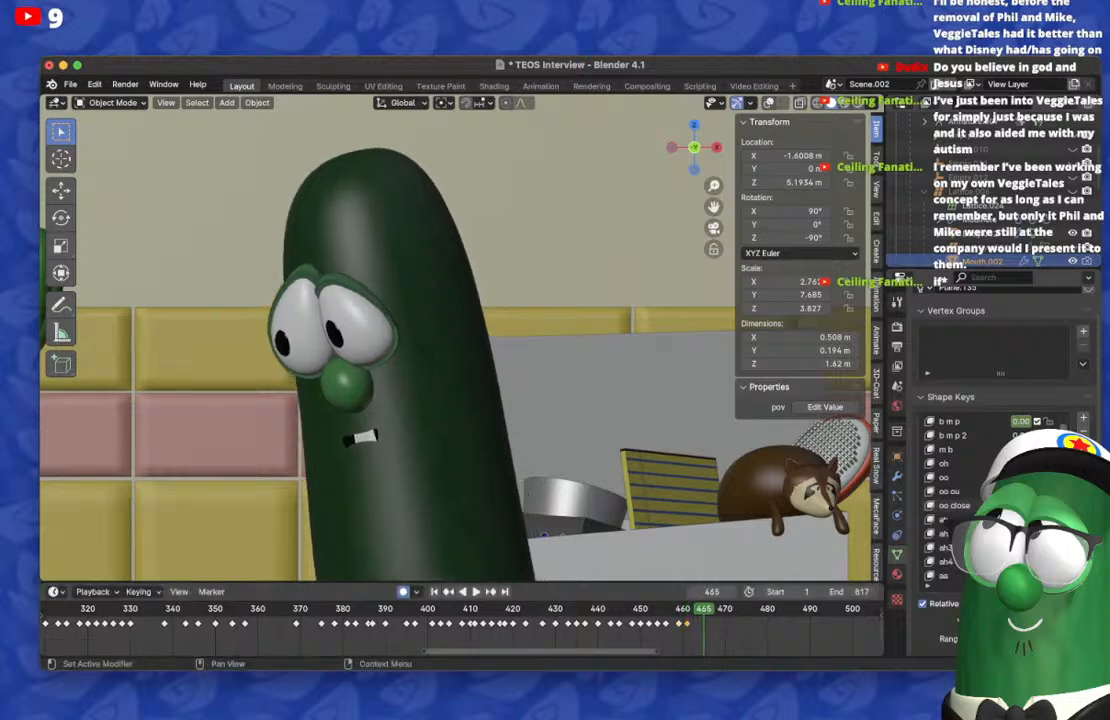
scroll(1015, 463, down, 9)
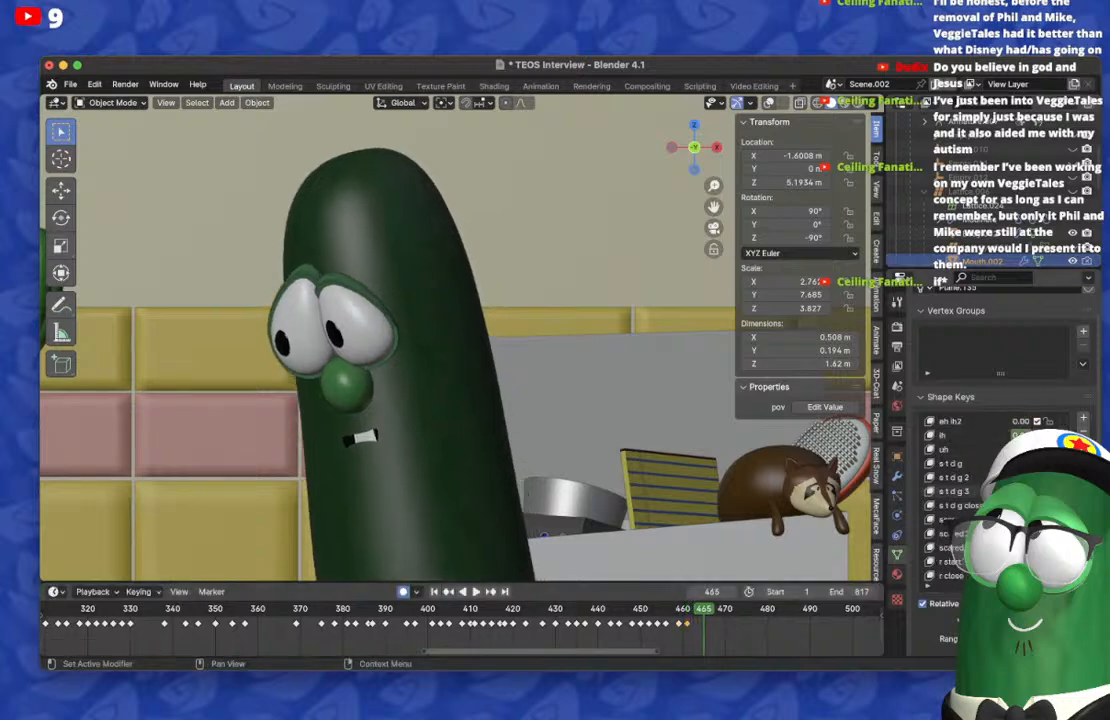
drag(1020, 463, 975, 463)
scroll(1015, 463, down, 8)
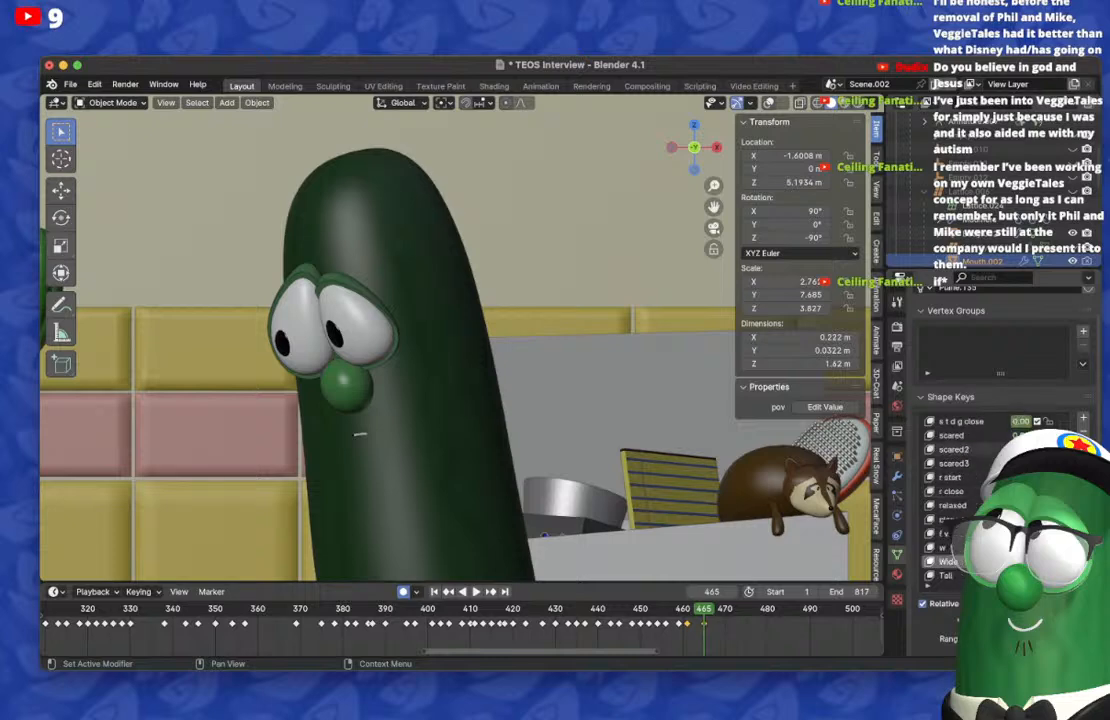
drag(1020, 562, 1060, 562)
key(super+z)
Step: On frame 461, lower the Wide shape key to restore the low, toothy mouth pose
key(Down)
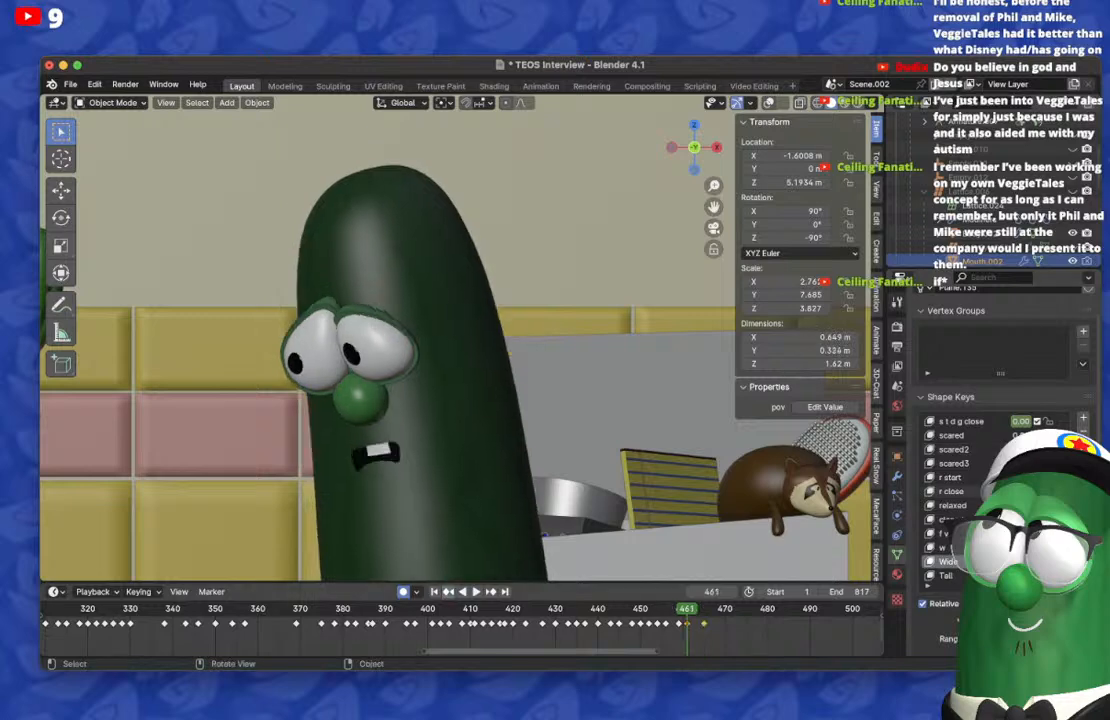
drag(1040, 562, 1010, 562)
scroll(1020, 520, up, 20)
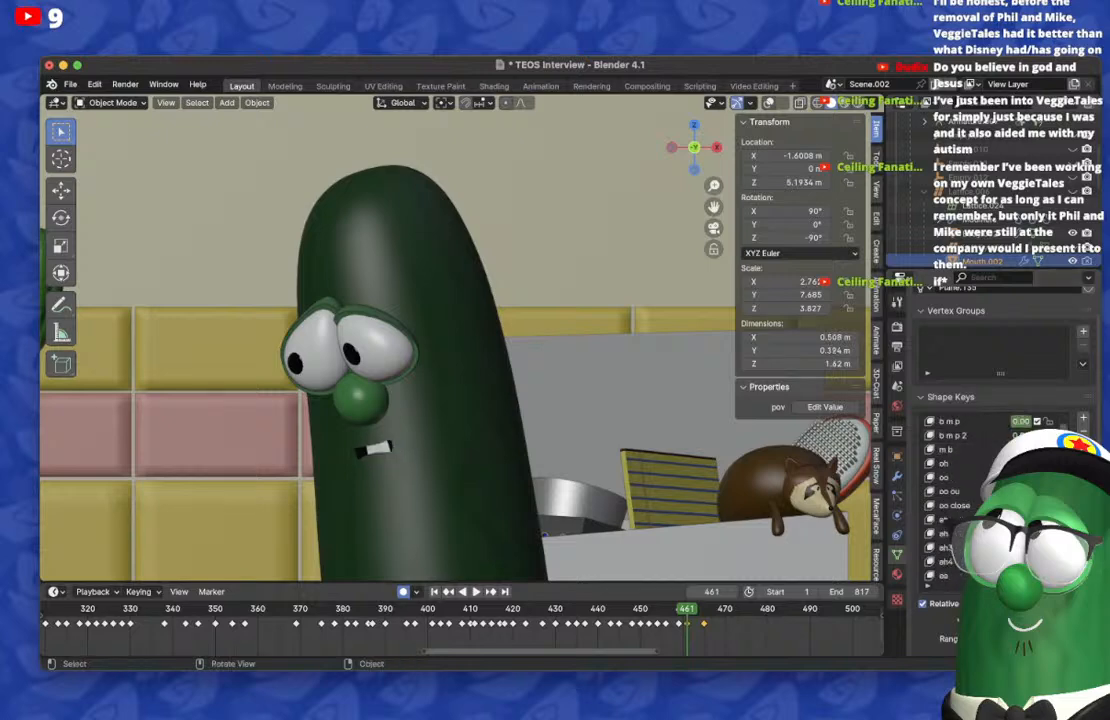
Step: On frame 465, key a tall, open mouth using the aa shape key, and reset that shape's carry-over on frame 461
key(Up)
scroll(980, 500, down, 5)
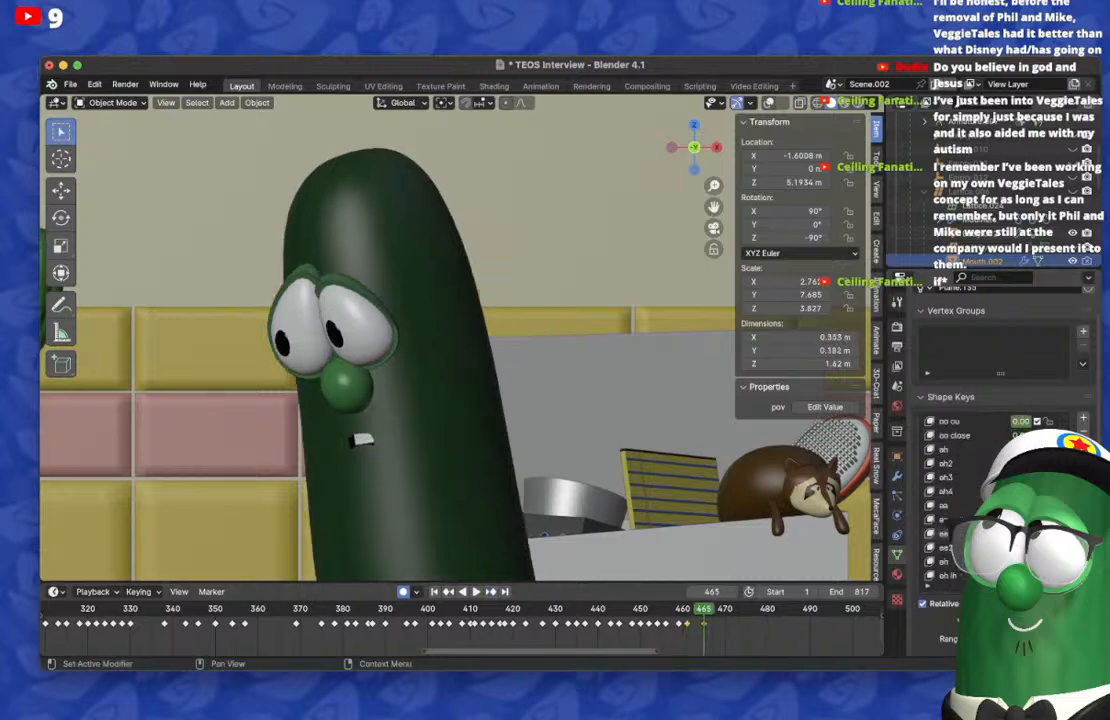
click(945, 505)
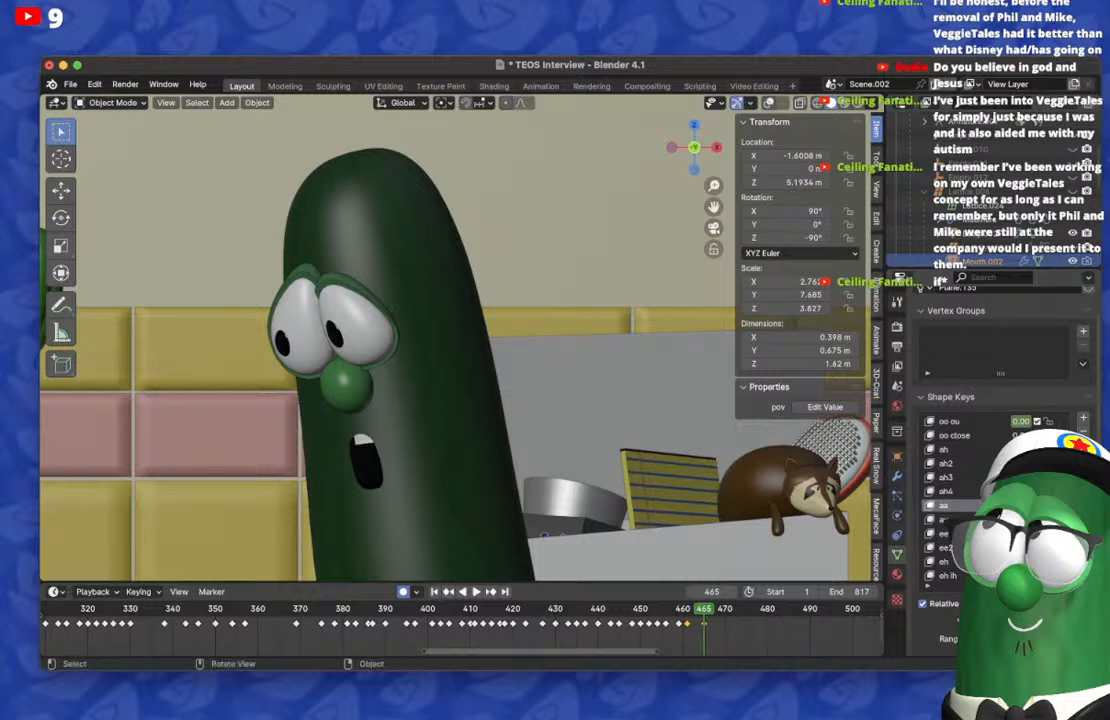
key(Down)
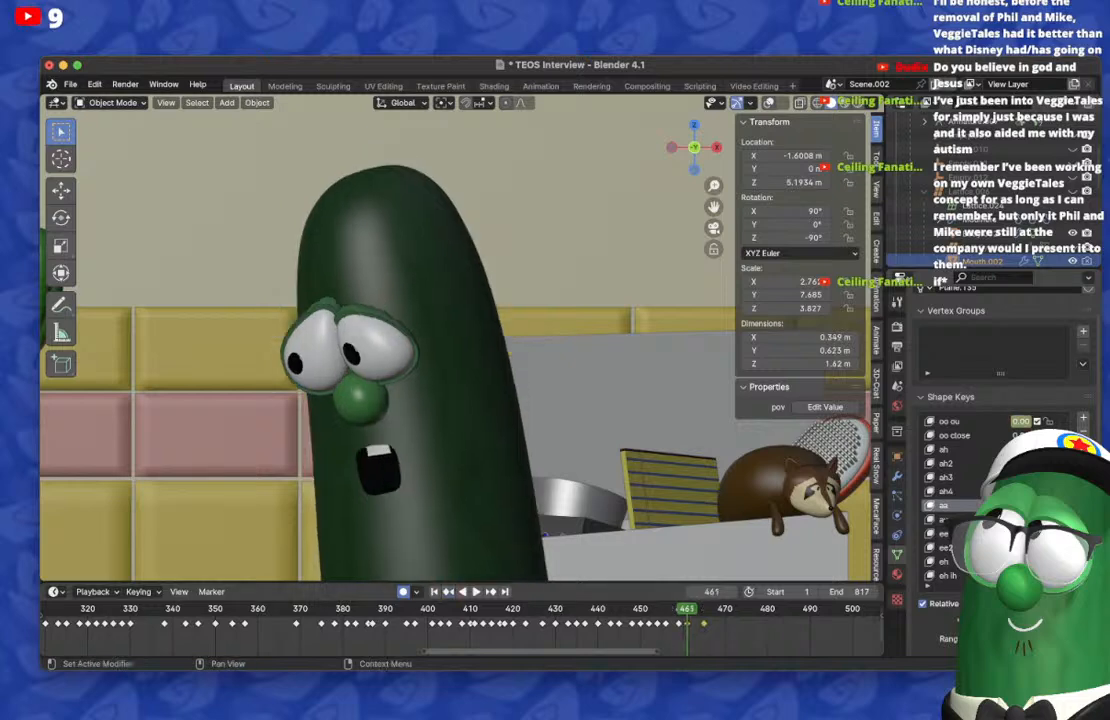
key(BackSpace)
key(space)
key(space)
Step: On frame 468, reset the mouth's shape keys and key a wide, downturned opening with the upper teeth showing
key(Right)
key(Right)
key(Right)
key(Right)
key(Left)
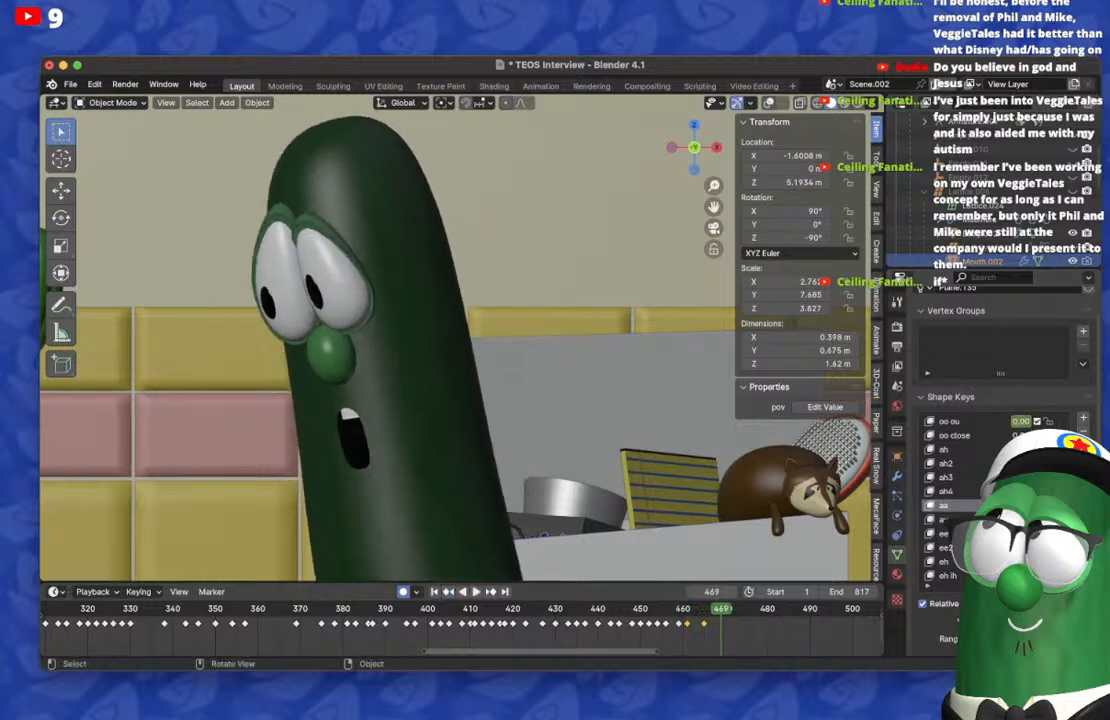
key(Left)
key(Left)
key(Right)
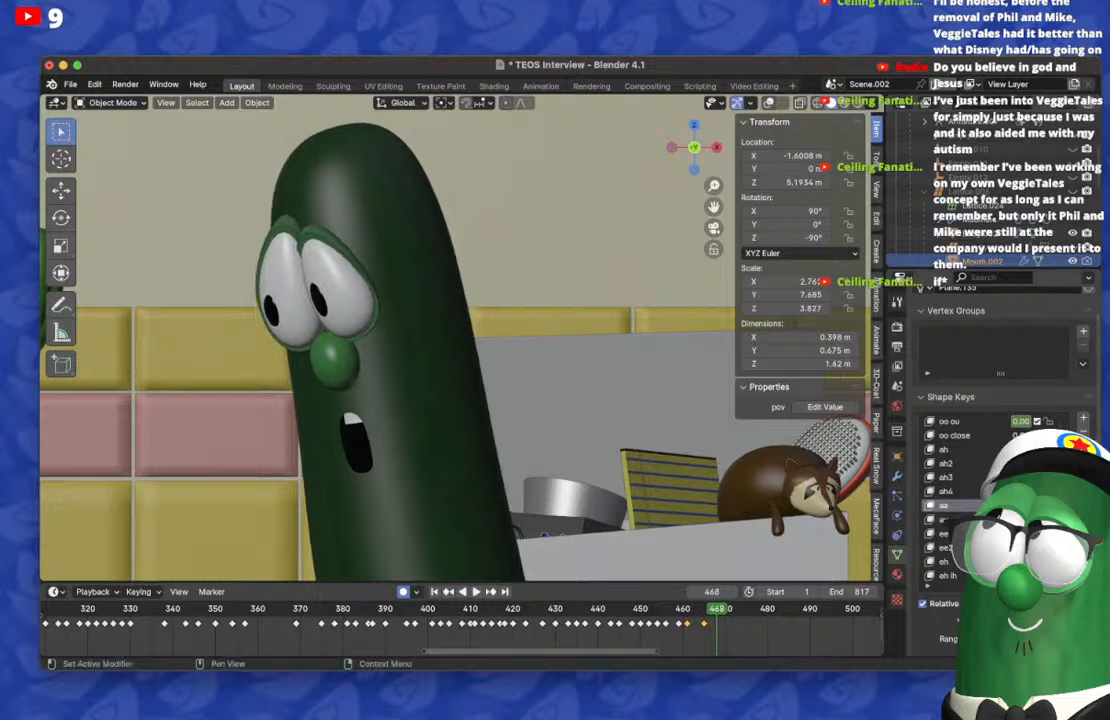
key(BackSpace)
scroll(1018, 505, up, 7)
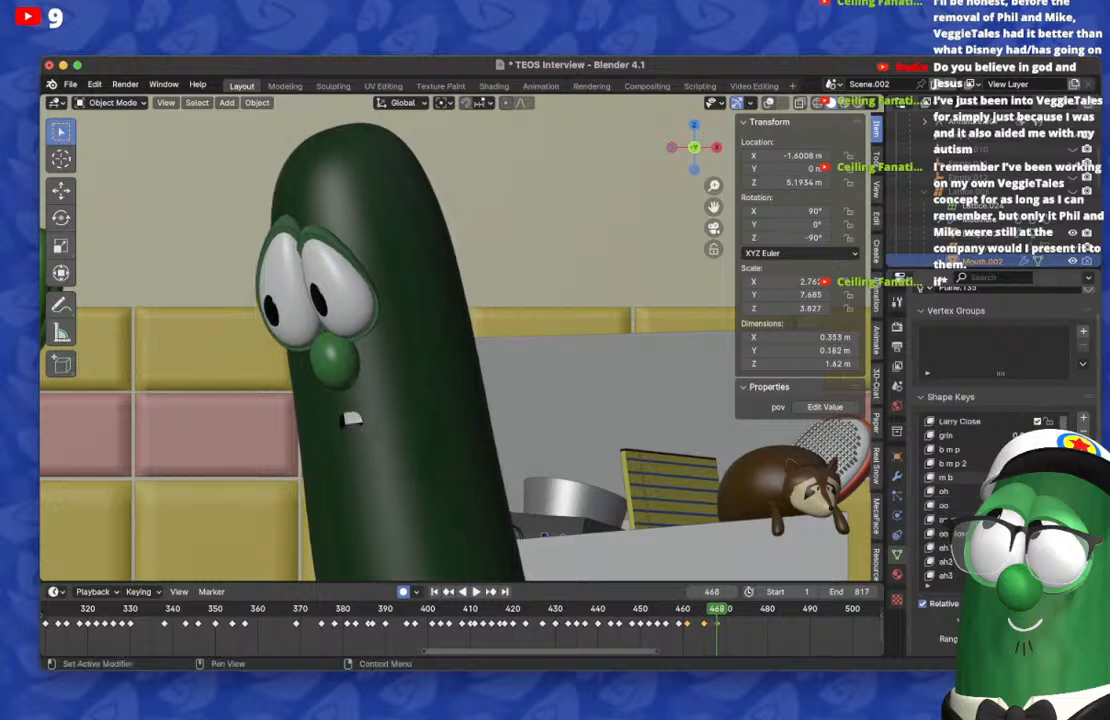
key(BackSpace)
scroll(1018, 421, down, 13)
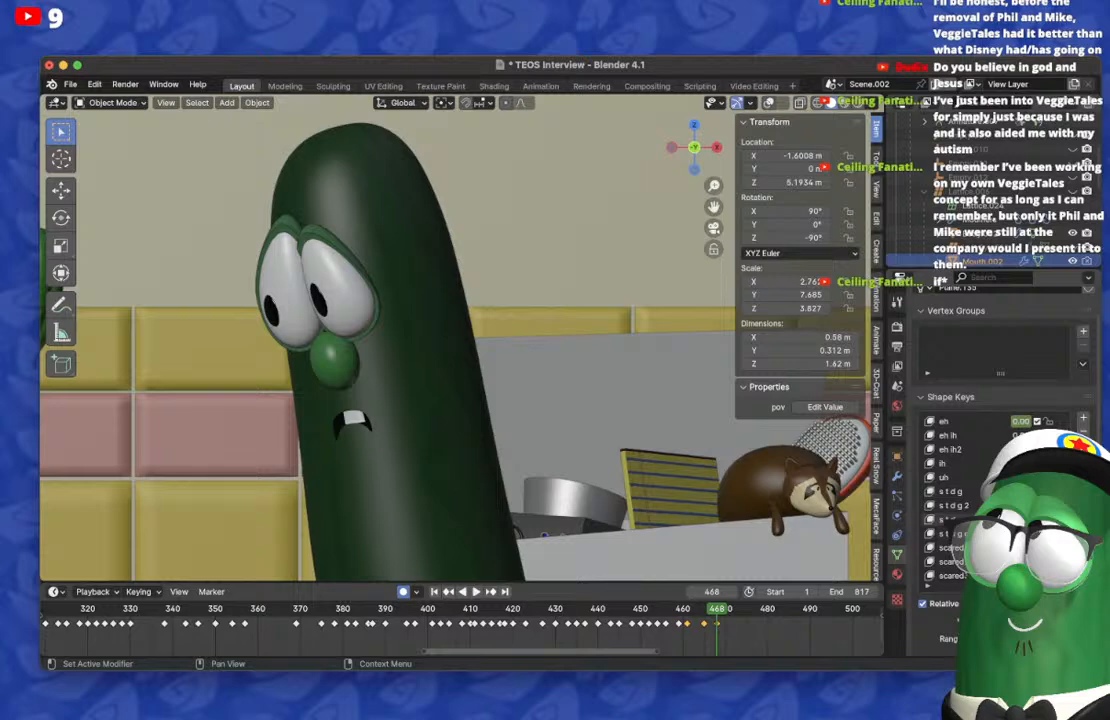
Step: Play back from frame 452 and reset the shape key carried onto frame 465 to restore its tall, open mouth
key(space)
key(space)
click(648, 609)
key(space)
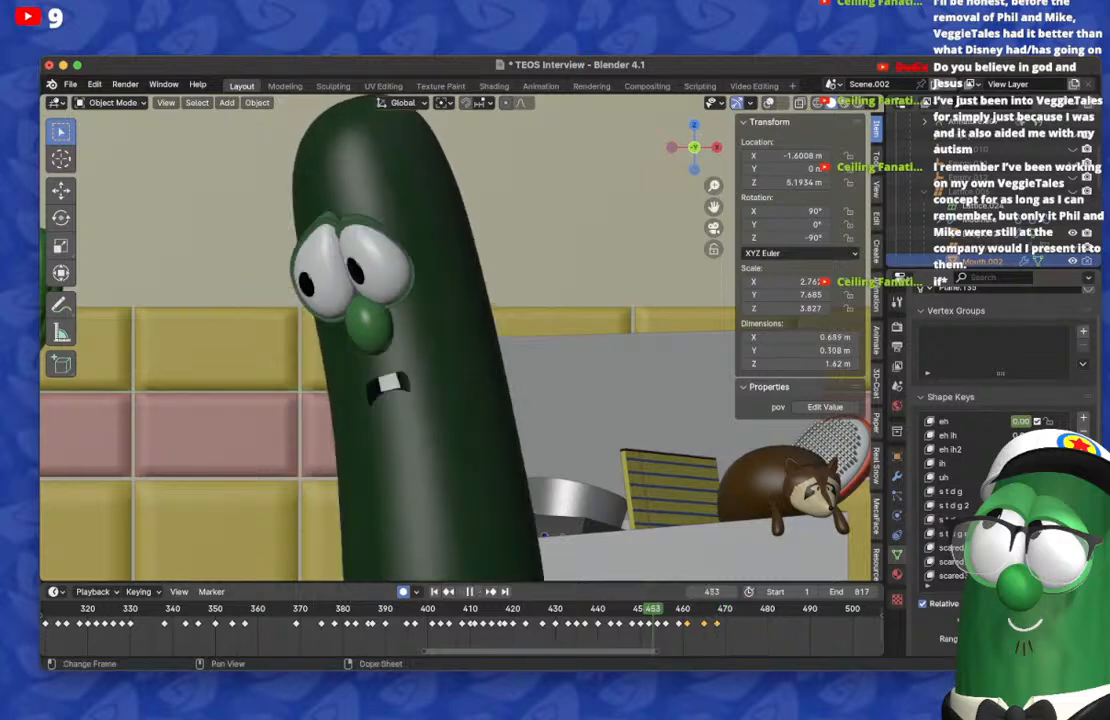
key(space)
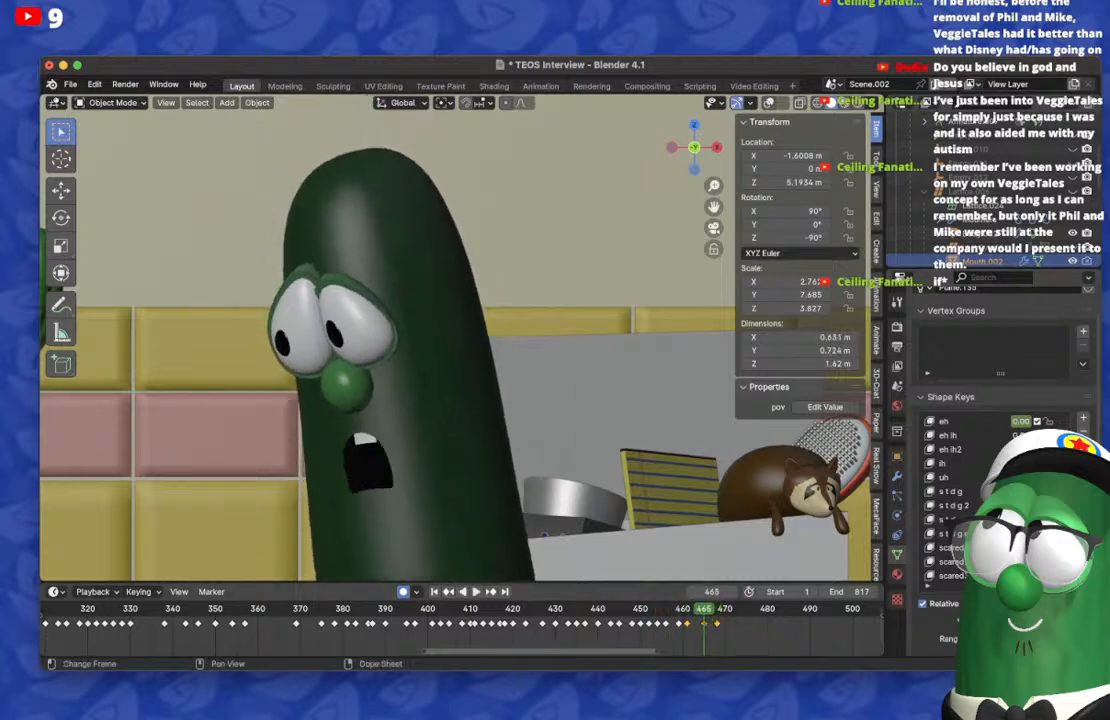
scroll(1000, 480, up, 13)
key(BackSpace)
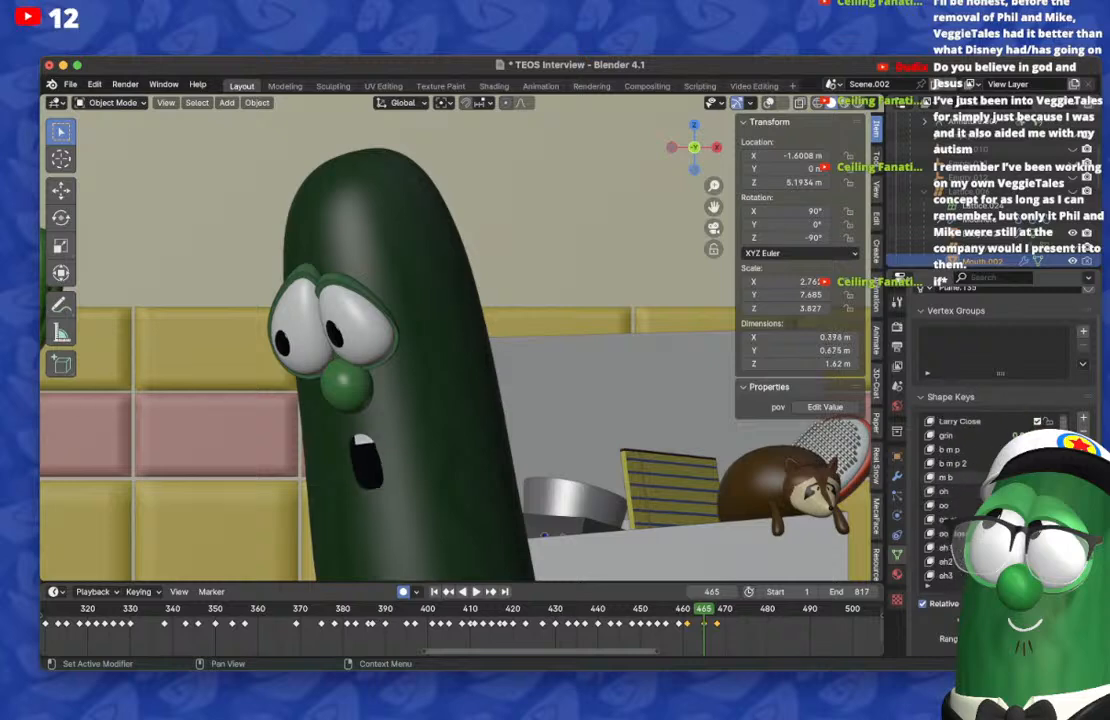
Step: Play back the animation from around frame 431 to check the newly keyed mouth poses
key(space)
key(space)
click(562, 609)
key(space)
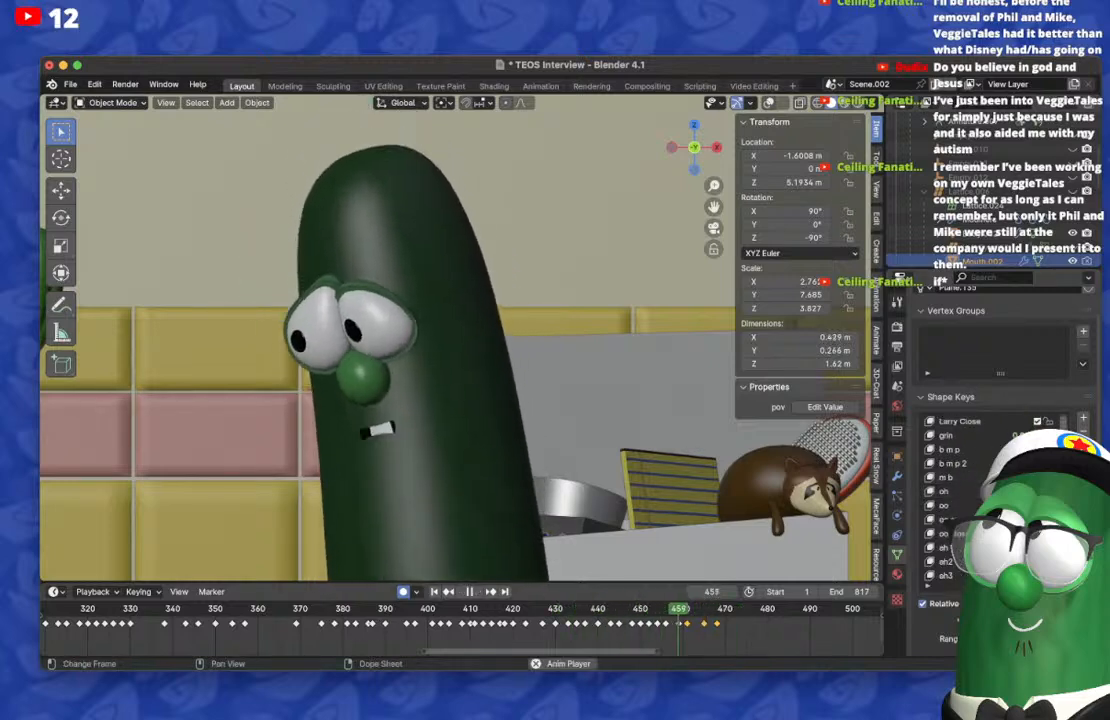
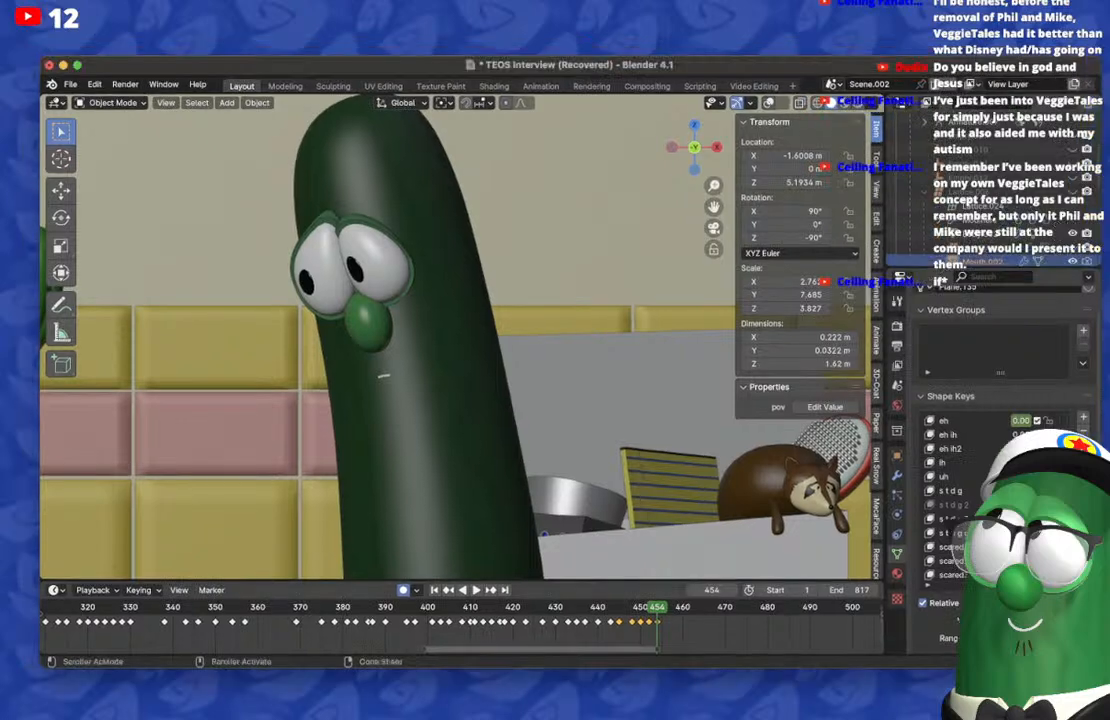
Step: Play back the animation past frame 454 and step back through the mouth poses between frames 447 and 454
key(space)
key(space)
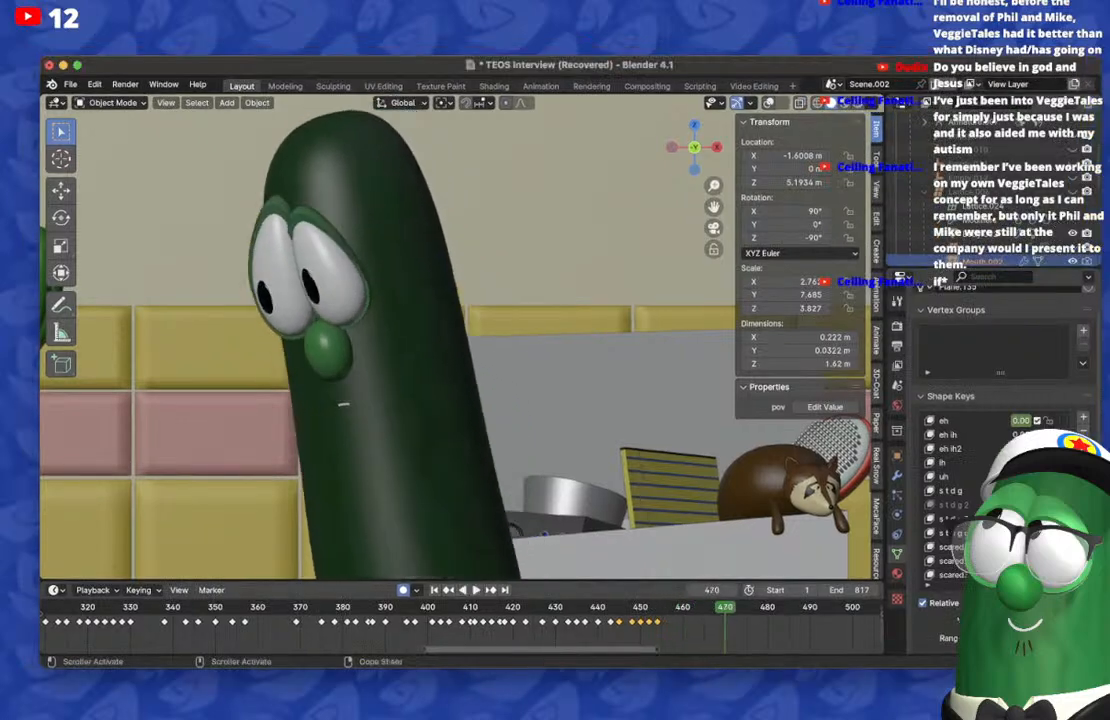
key(Down)
key(Down)
key(Left)
key(Left)
key(Right)
key(Right)
key(Right)
key(Right)
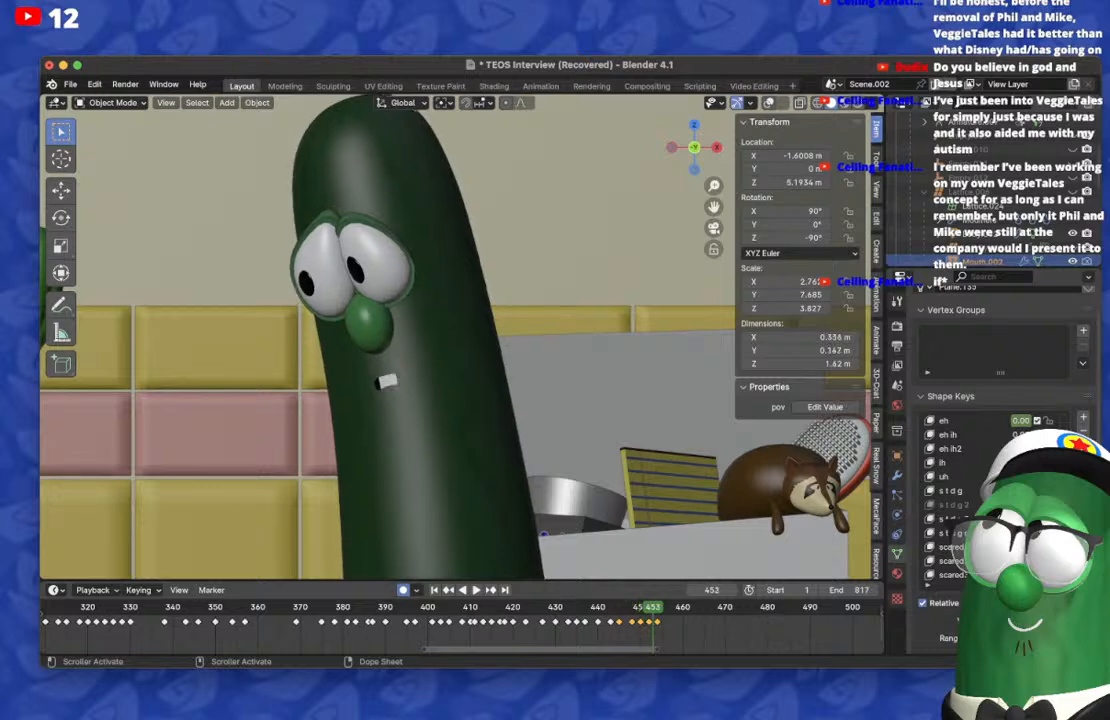
key(Left)
key(Left)
key(Left)
key(Left)
key(Left)
key(Left)
key(Left)
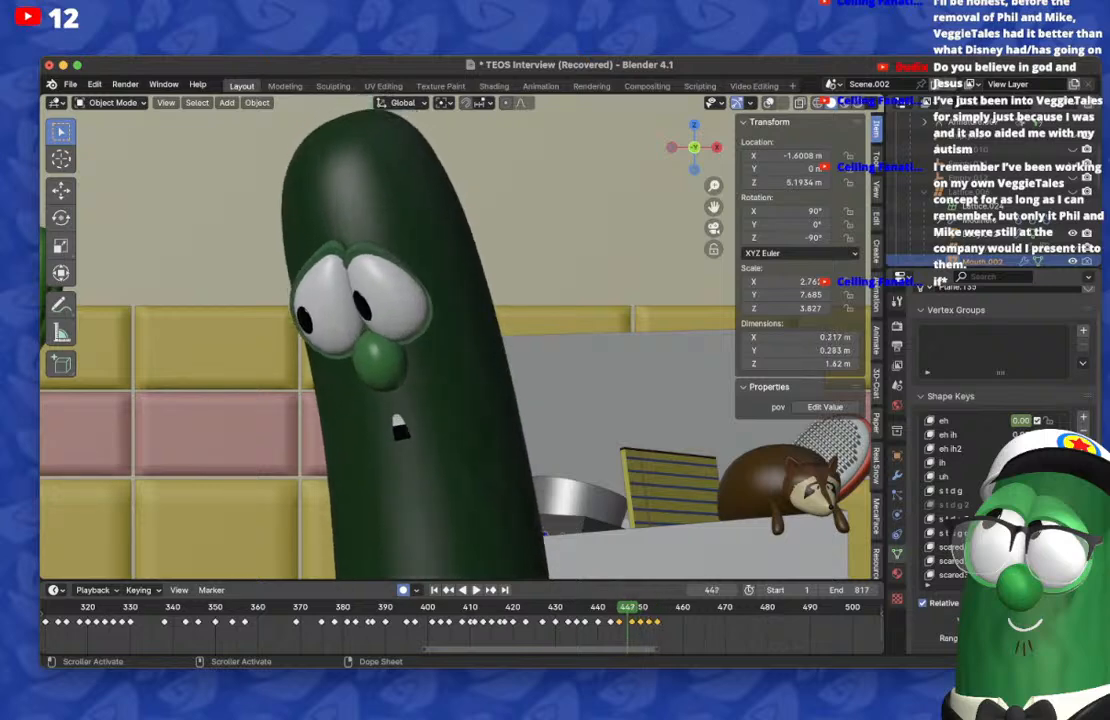
Step: On frame 454, key a wide, narrow mouth showing the upper teeth with the s t d g 2 shape key, checking it against frame 452
key(Right)
key(Right)
key(Right)
key(Right)
key(Right)
key(Right)
key(Right)
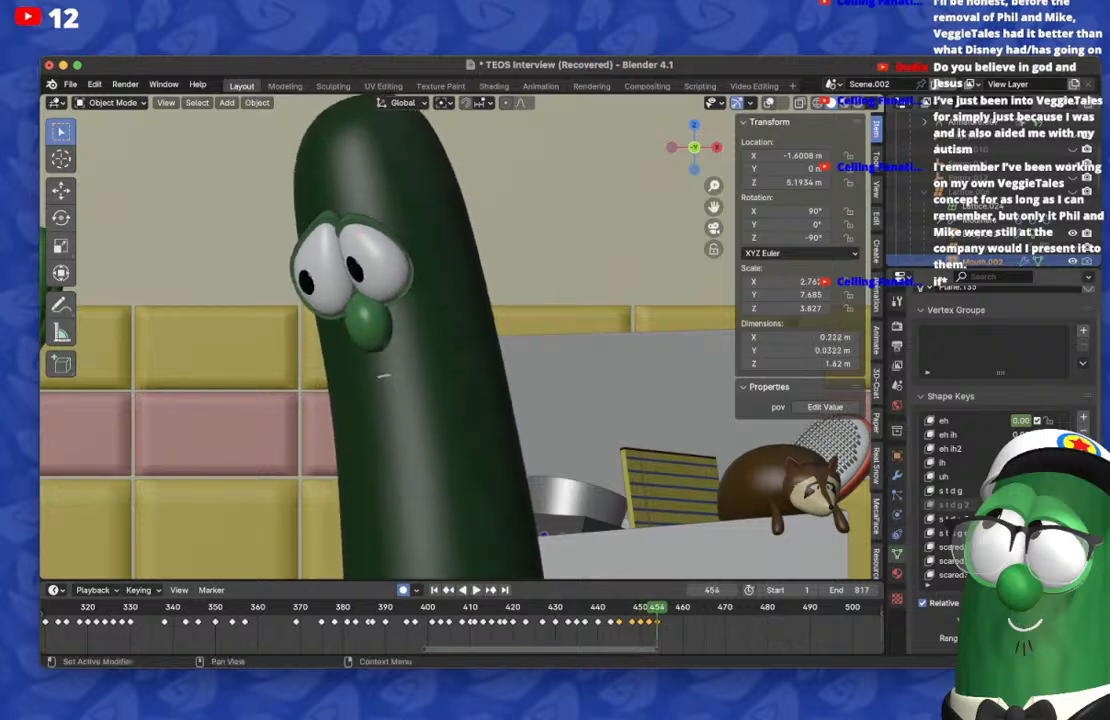
key(Left)
key(Left)
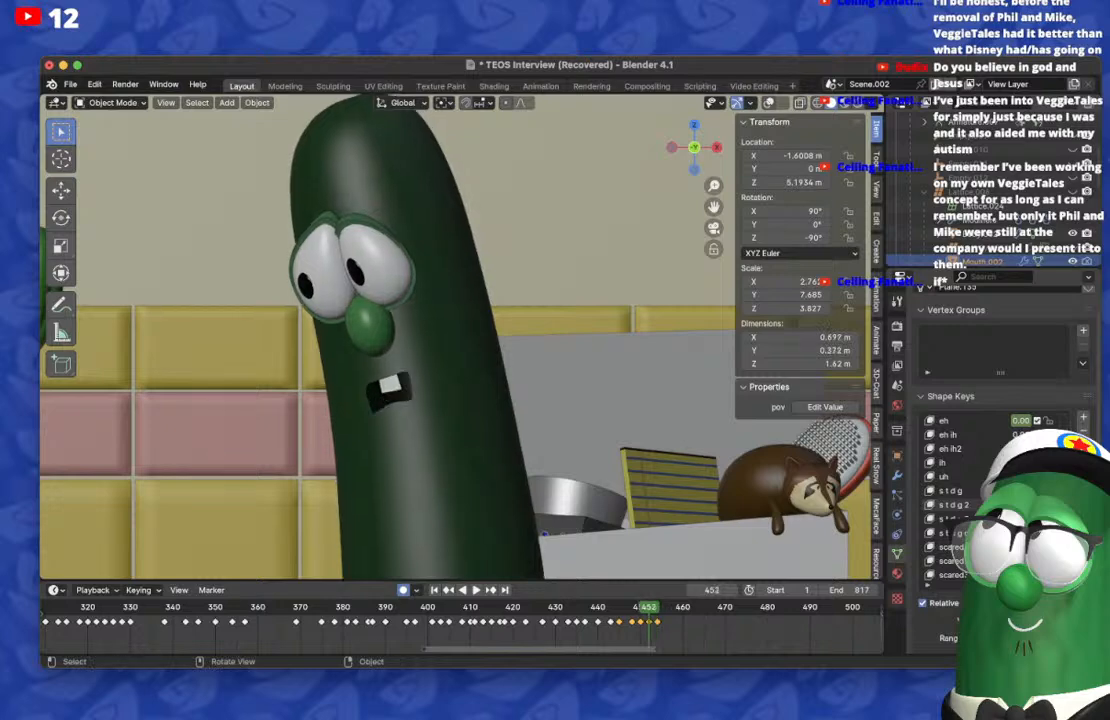
key(Right)
key(Right)
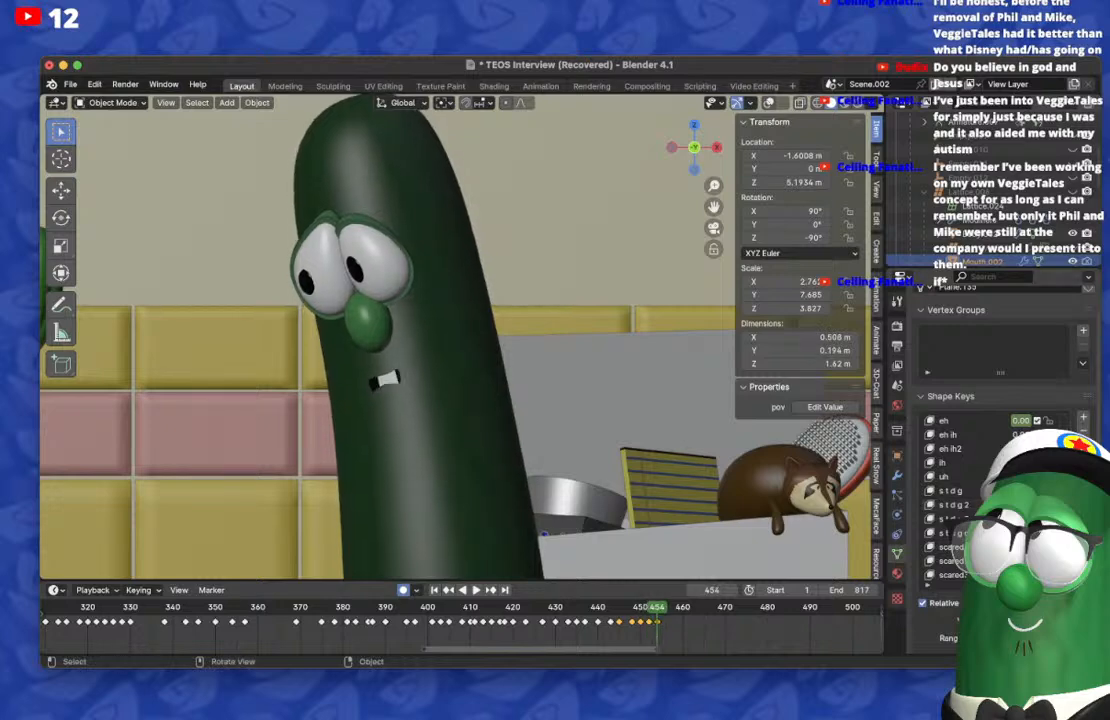
Step: On frame 456, reset the s t d g 2 shape, key oo ou at 1.00, and reset its carry-over on frame 454
key(Right)
key(Right)
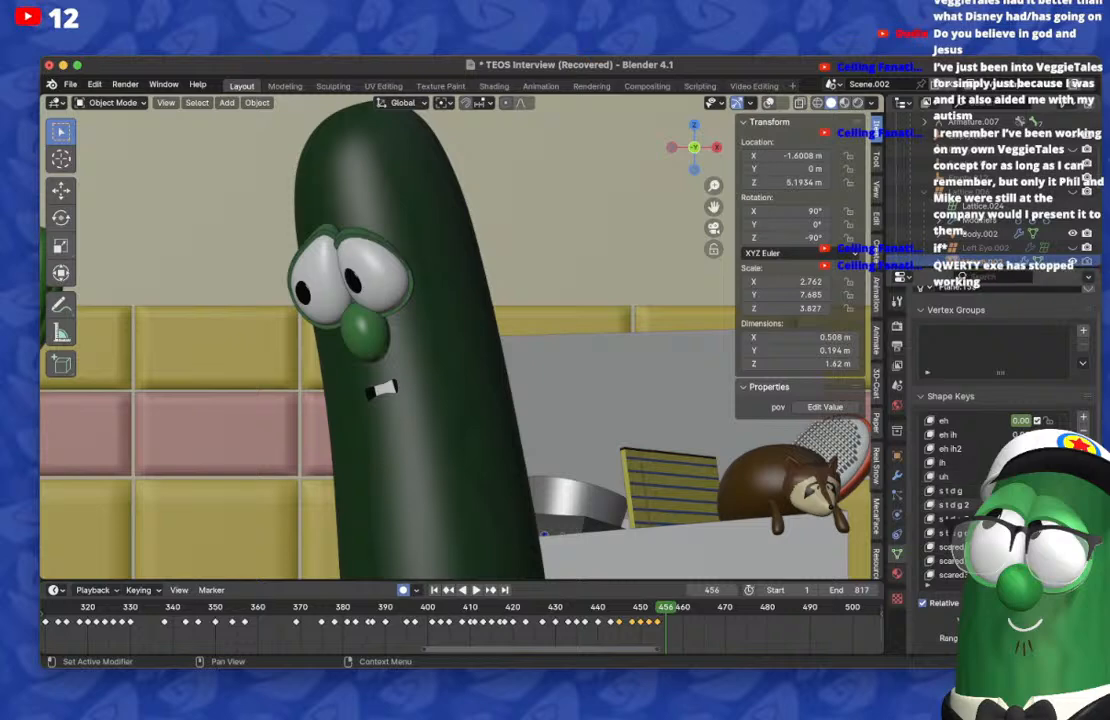
key(BackSpace)
scroll(1018, 490, up, 10)
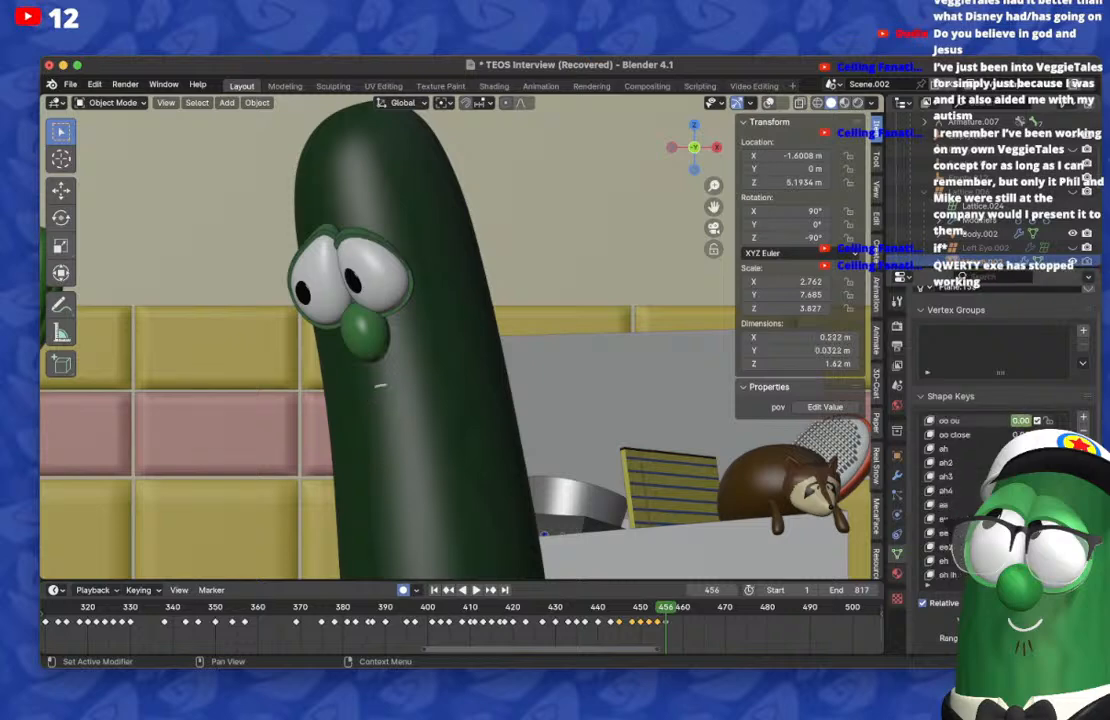
key(Left)
key(Left)
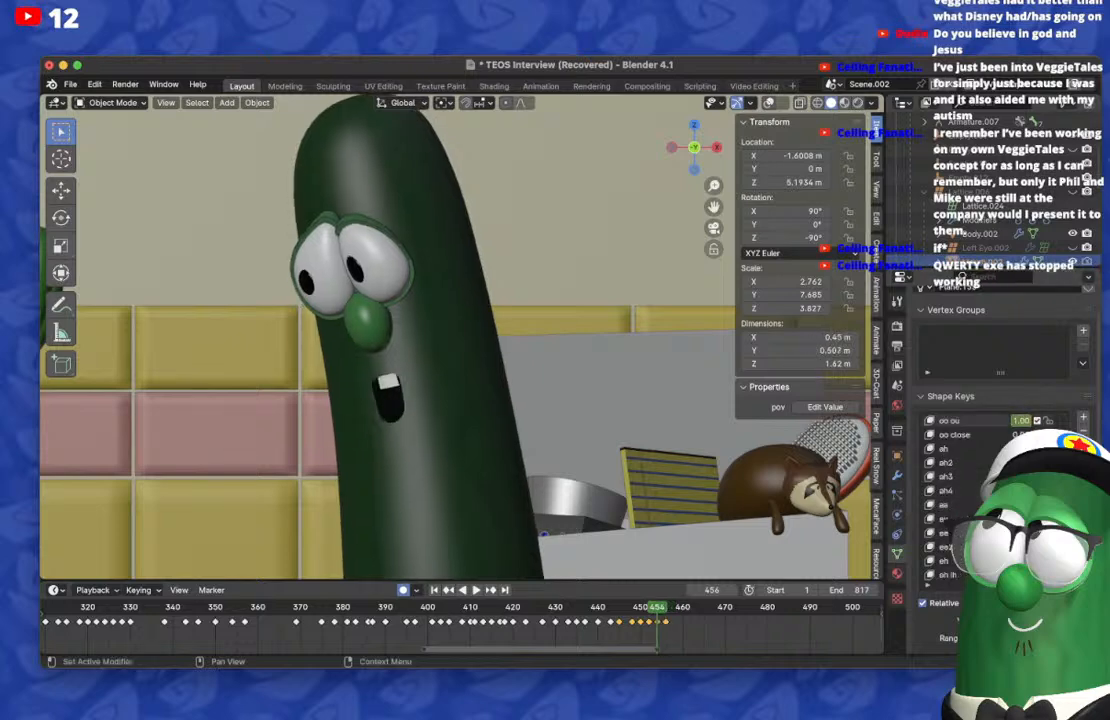
Step: Duplicate the frame 454 mouth keyframe to about frame 459, and place another copy on frame 461 to hold the toothy pose
key(Right)
key(Right)
key(Right)
key(Right)
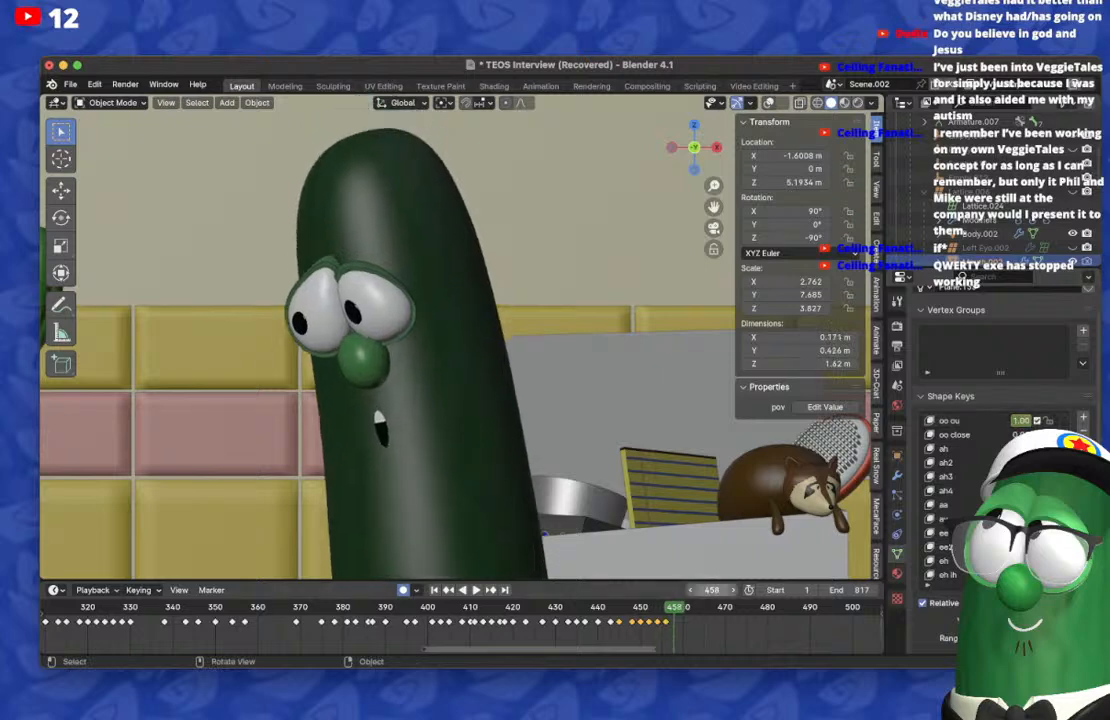
key(g)
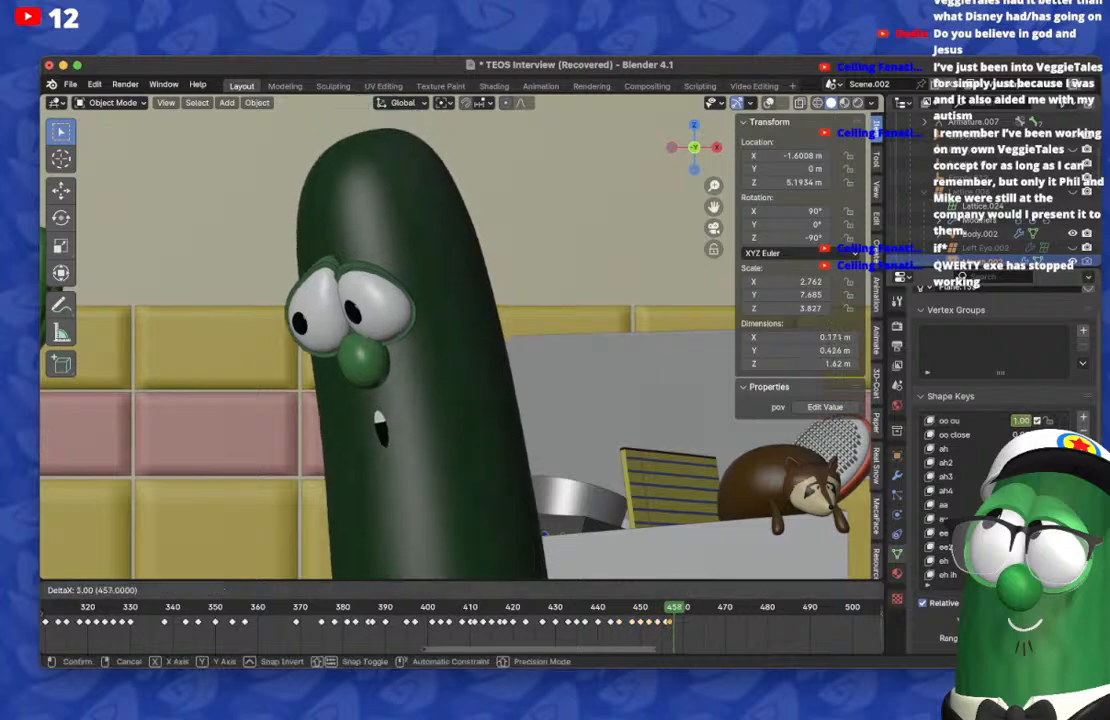
key(Return)
key(Right)
key(Right)
key(Right)
key(Right)
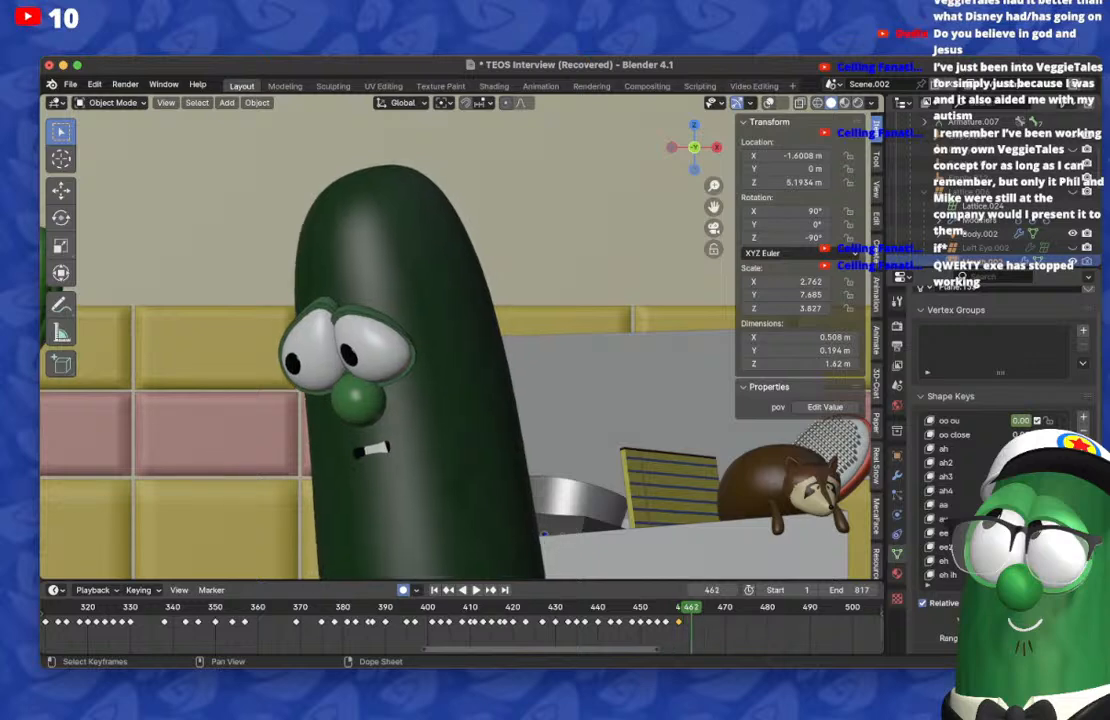
key(shift+d)
key(Return)
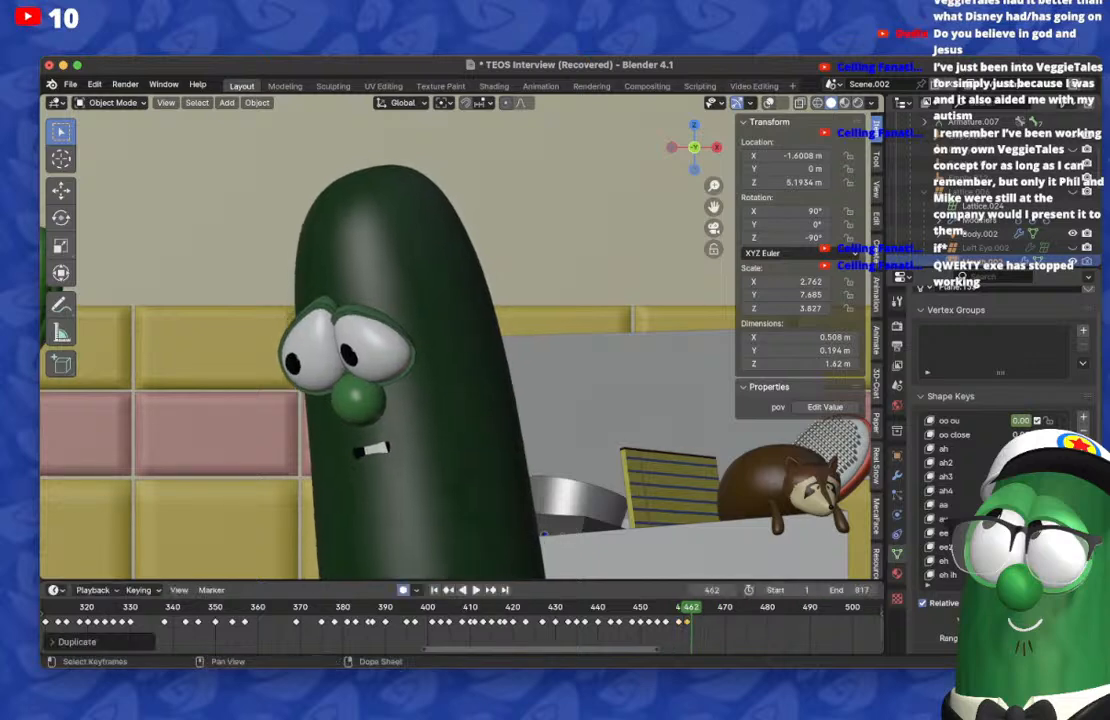
Step: On frame 465, replace the s t d g 2 mouth shape with the scared shape key, and reset its carry-over on frame 461
key(Right)
key(Right)
key(Right)
scroll(970, 505, down, 11)
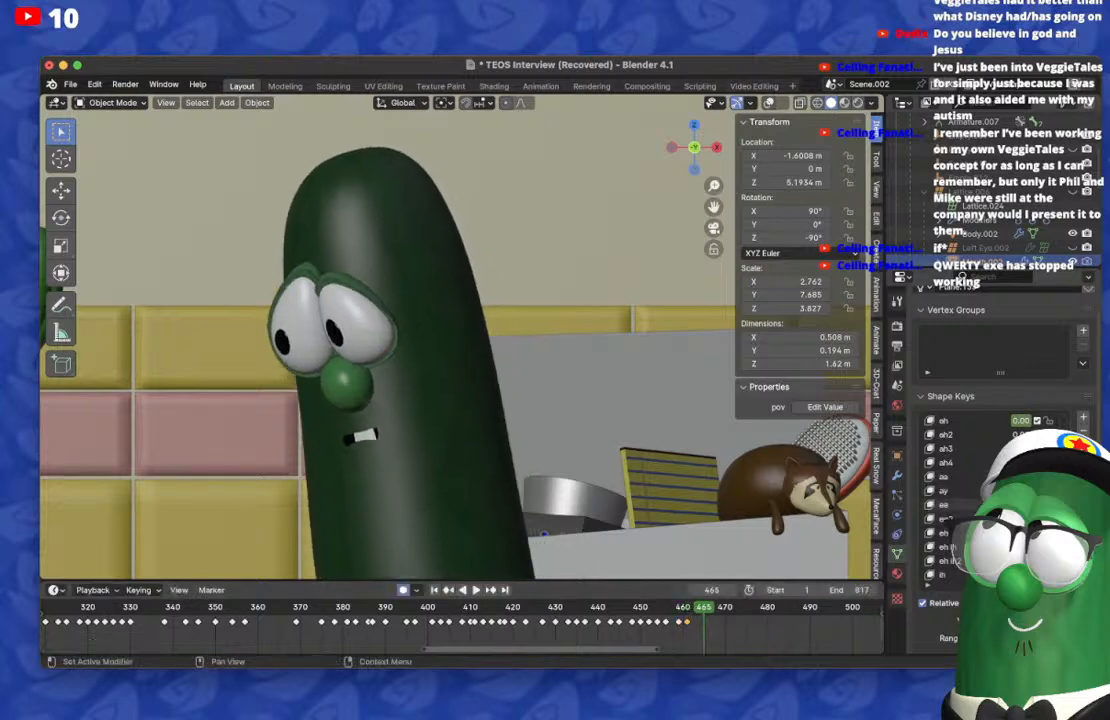
scroll(1000, 505, down, 2)
drag(1022, 505, 1045, 505)
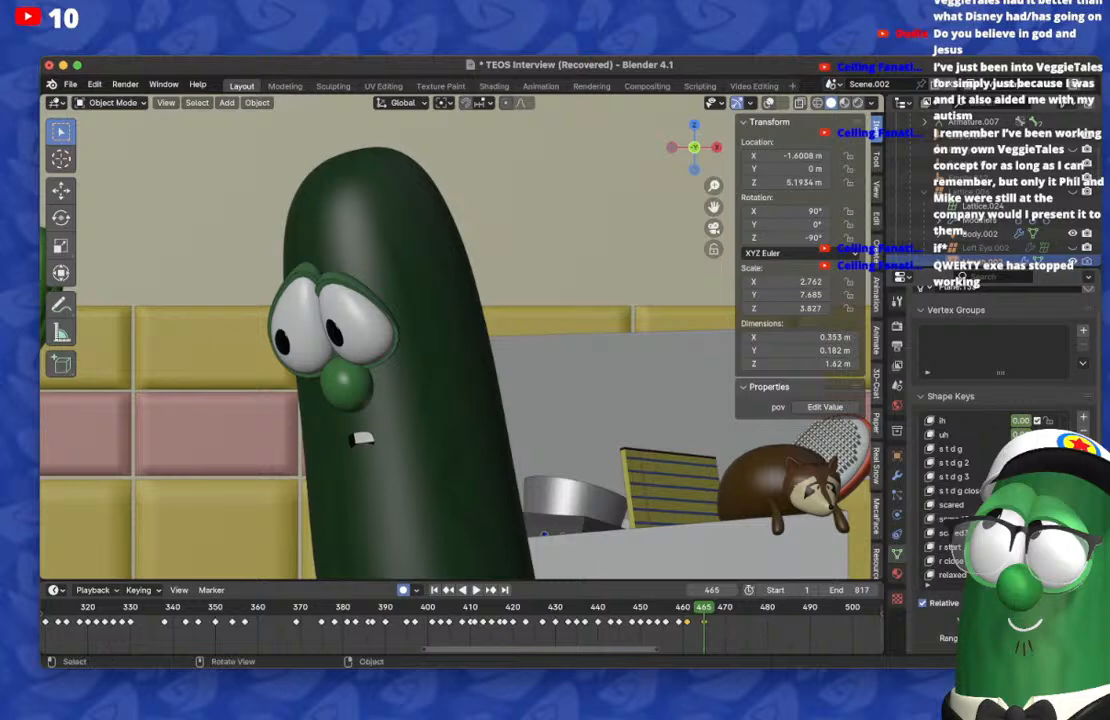
key(Left)
key(Left)
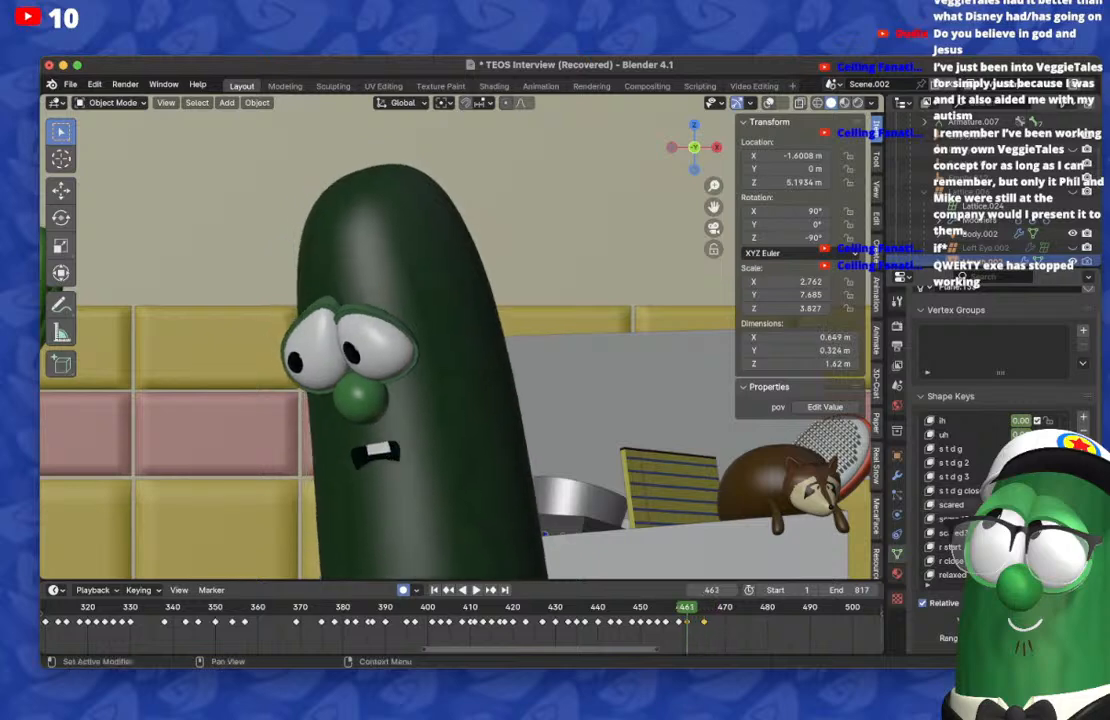
drag(1021, 505, 965, 505)
Step: Key a tall, open mouth on frame 465 with the ah shape key and play back from around frame 461 to check it
scroll(985, 505, up, 15)
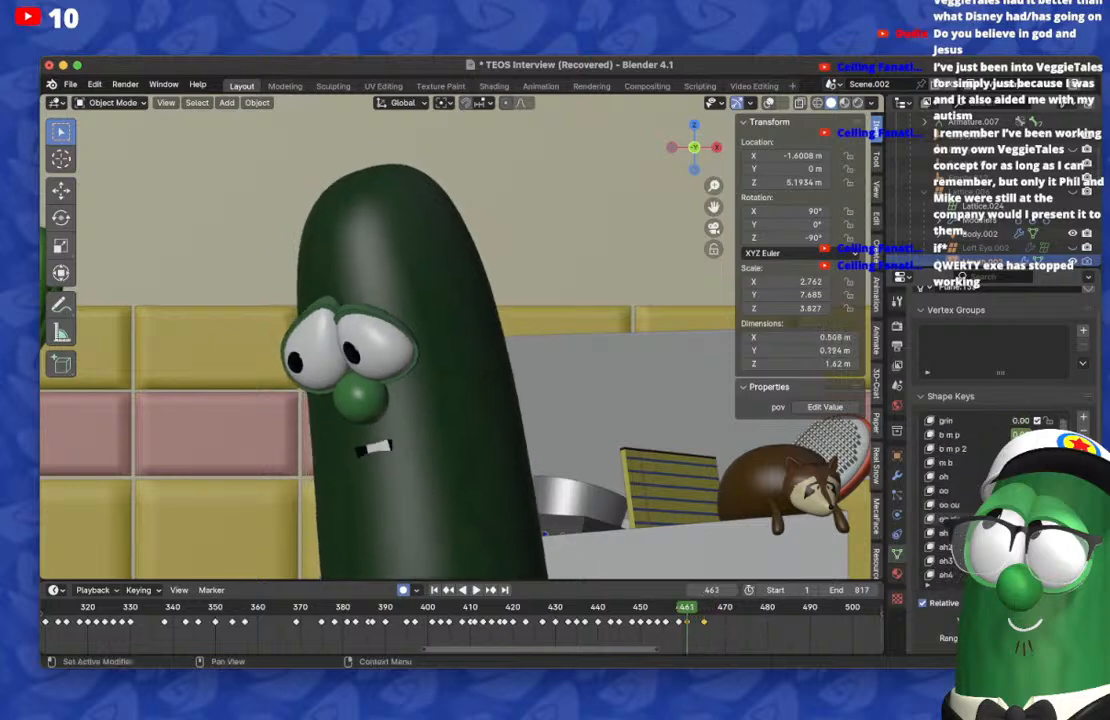
scroll(985, 500, down, 4)
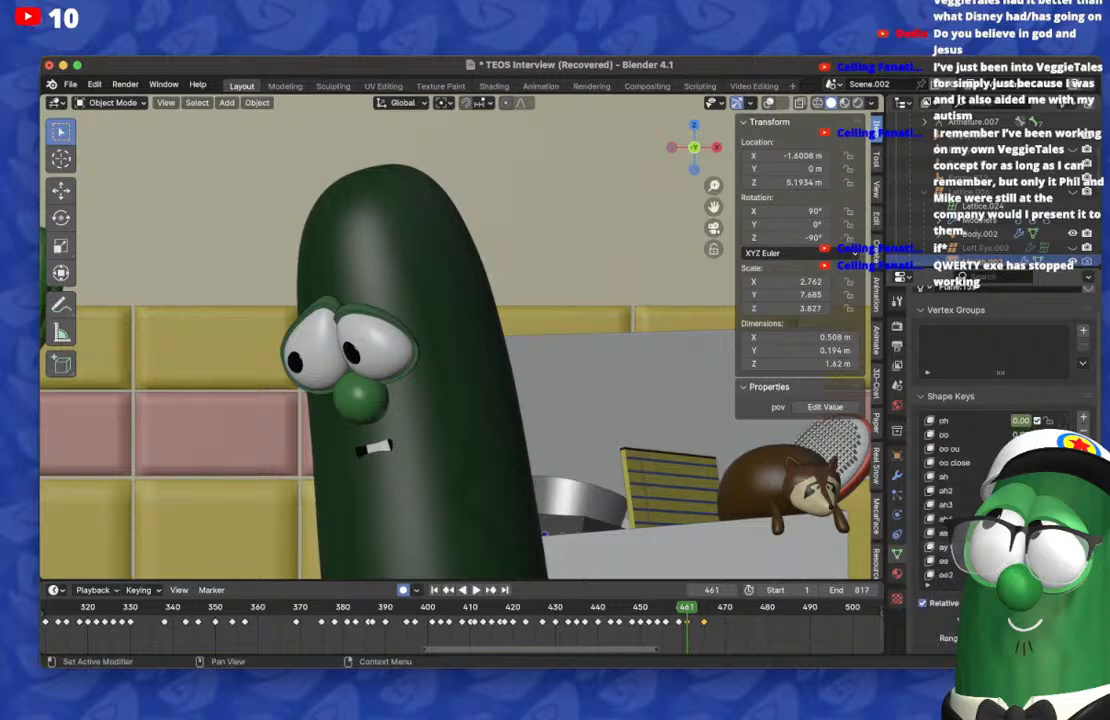
key(Right)
key(Right)
key(Right)
key(Right)
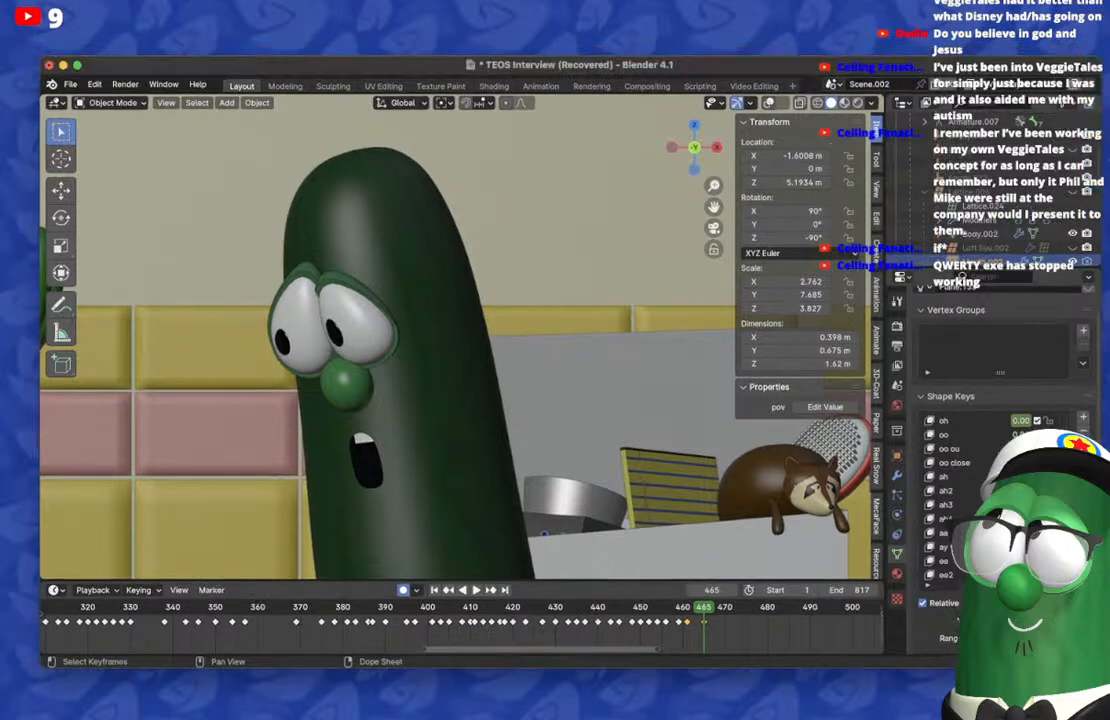
key(Left)
key(Left)
key(Left)
key(Left)
key(space)
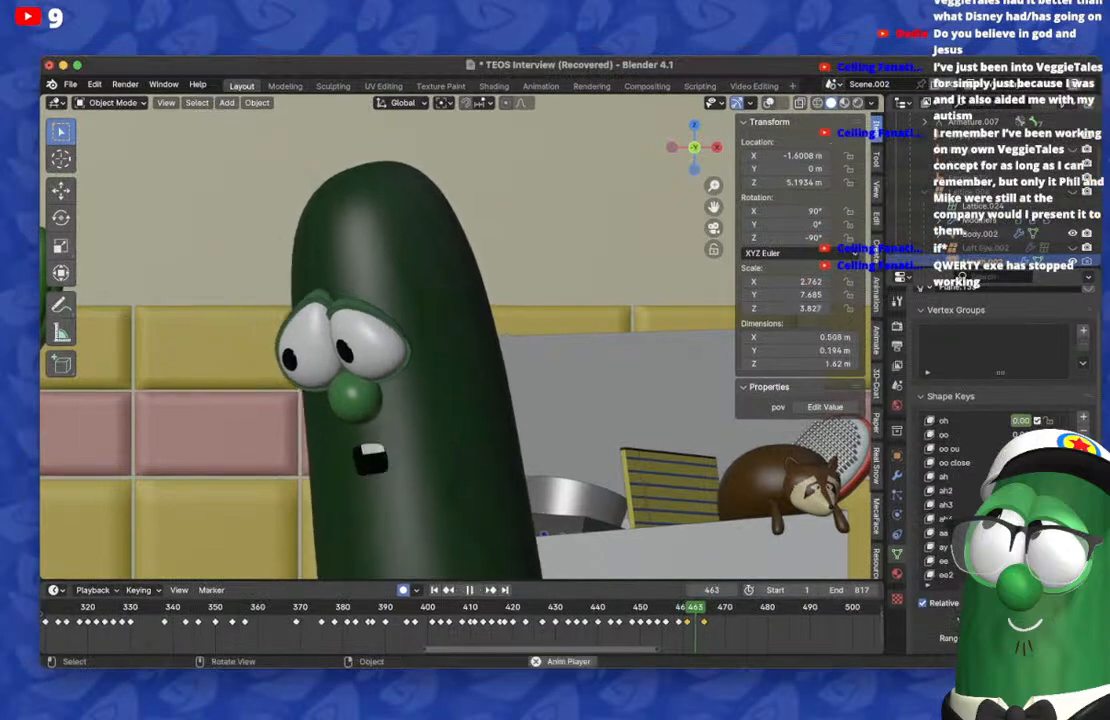
key(space)
Step: On frame 469, reset the carried-over ah and scared shapes and key a closed, downturned mouth with the m b shape key
key(Right)
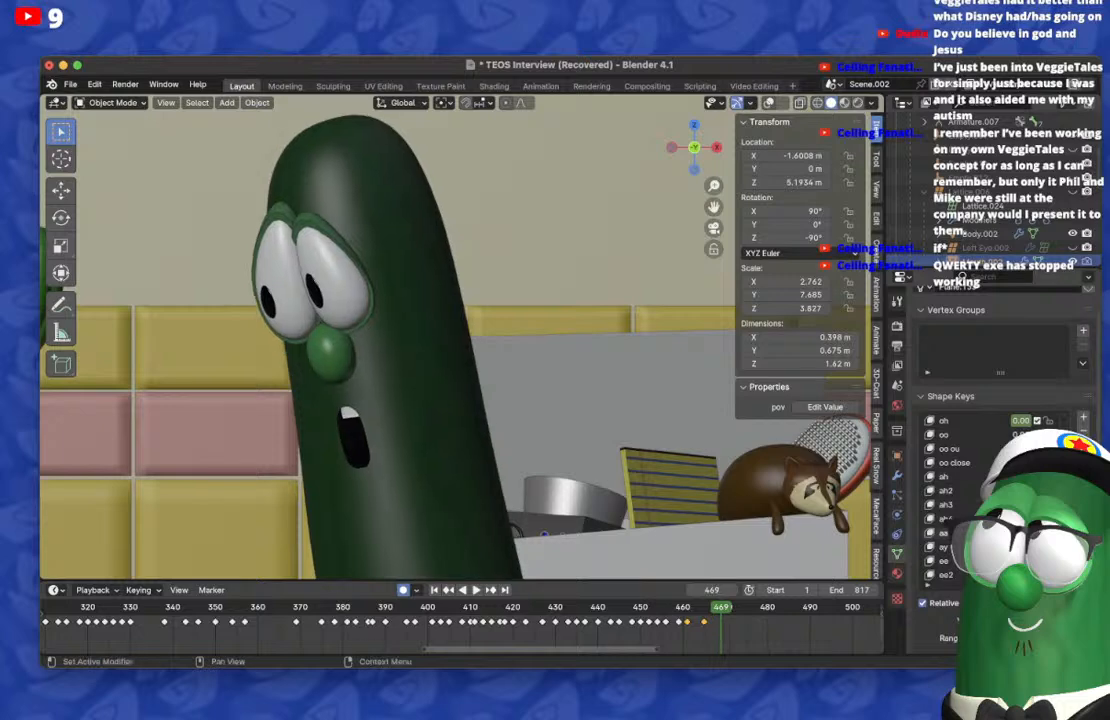
drag(1020, 477, 988, 477)
scroll(1018, 477, up, 5)
scroll(1000, 490, down, 5)
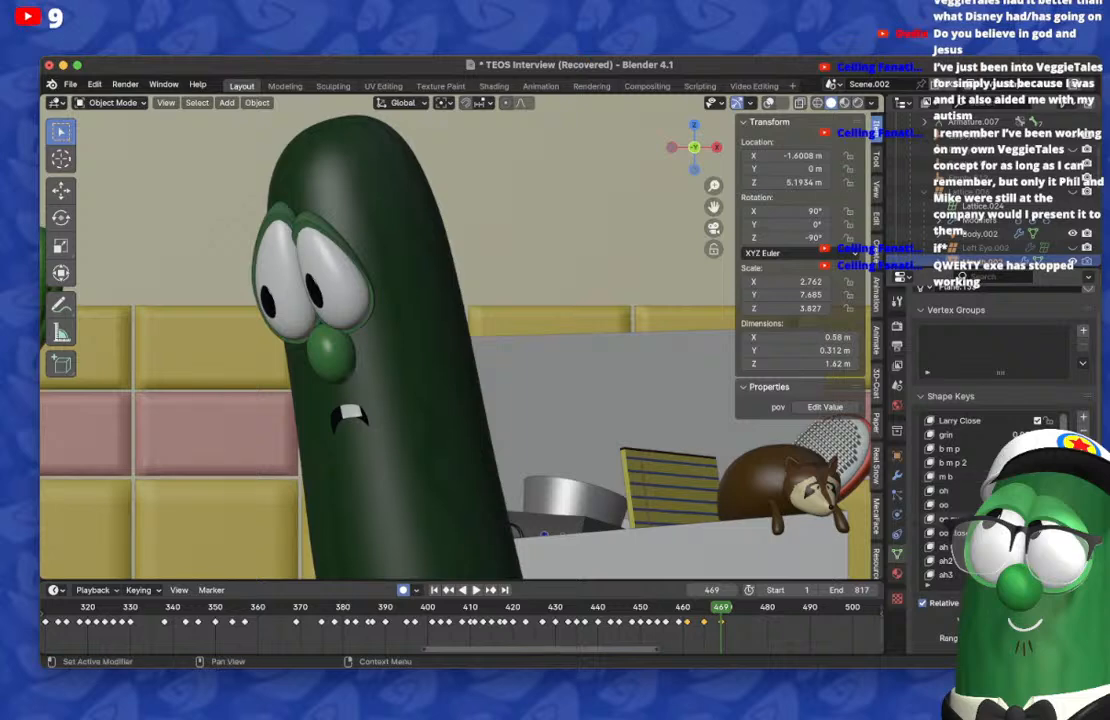
scroll(1018, 490, down, 7)
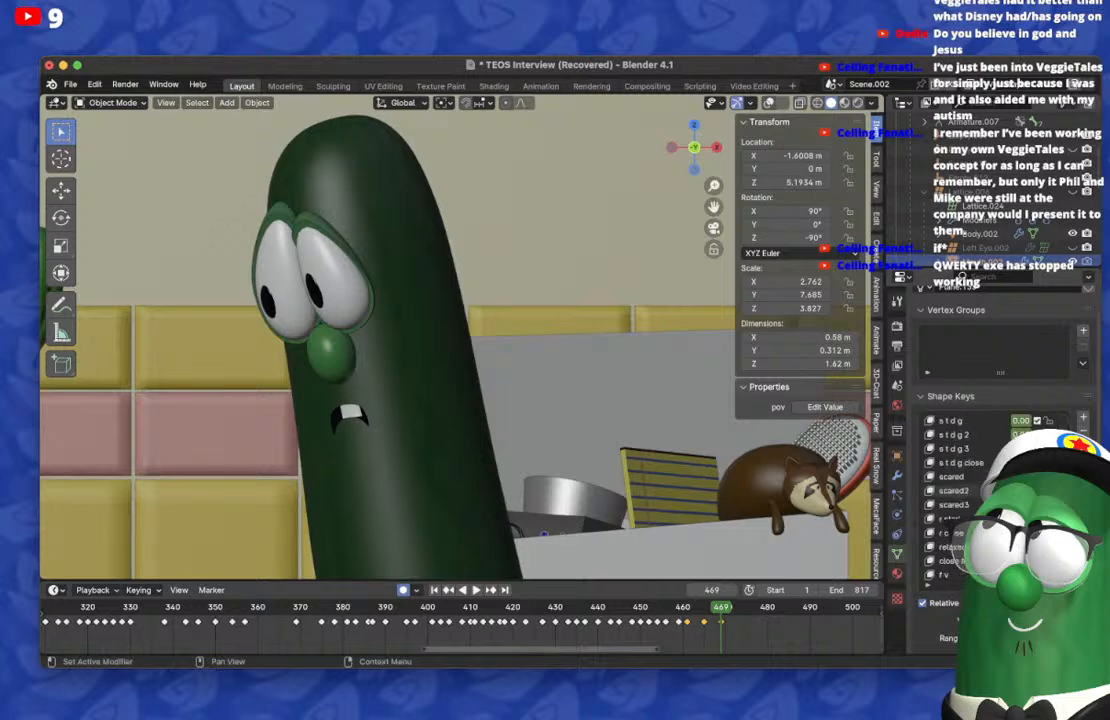
drag(1020, 490, 1045, 490)
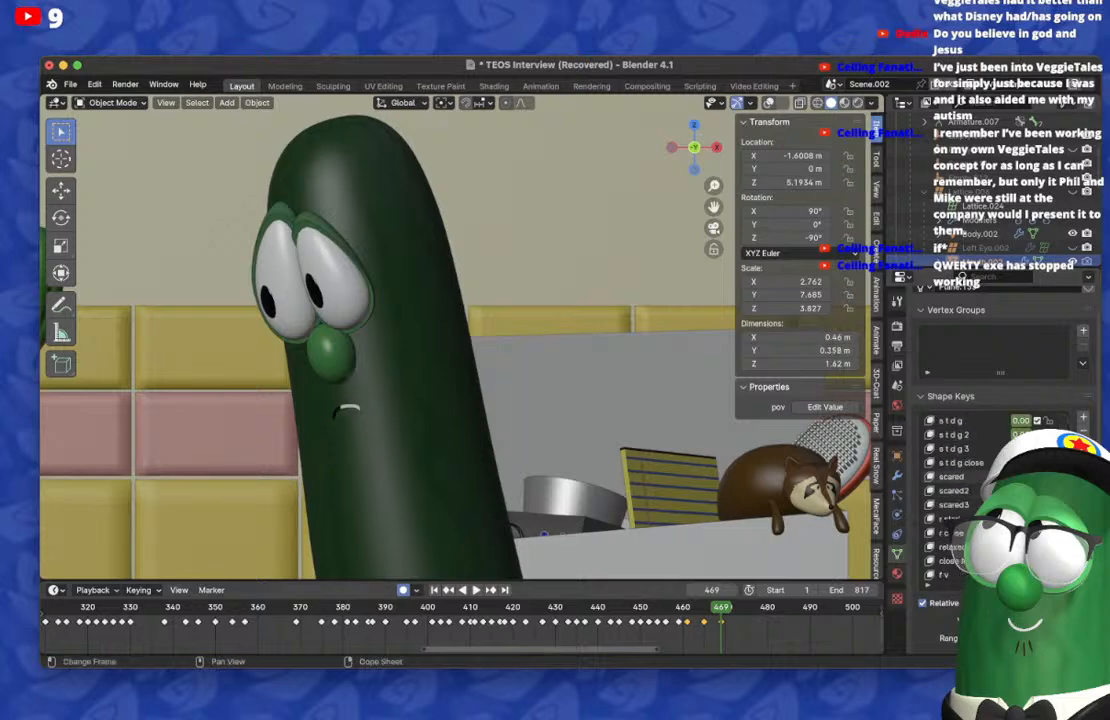
Step: Reset the m b shape key's carry-over on frame 465 and step through the following frames to check the transition
click(448, 590)
scroll(1000, 490, up, 12)
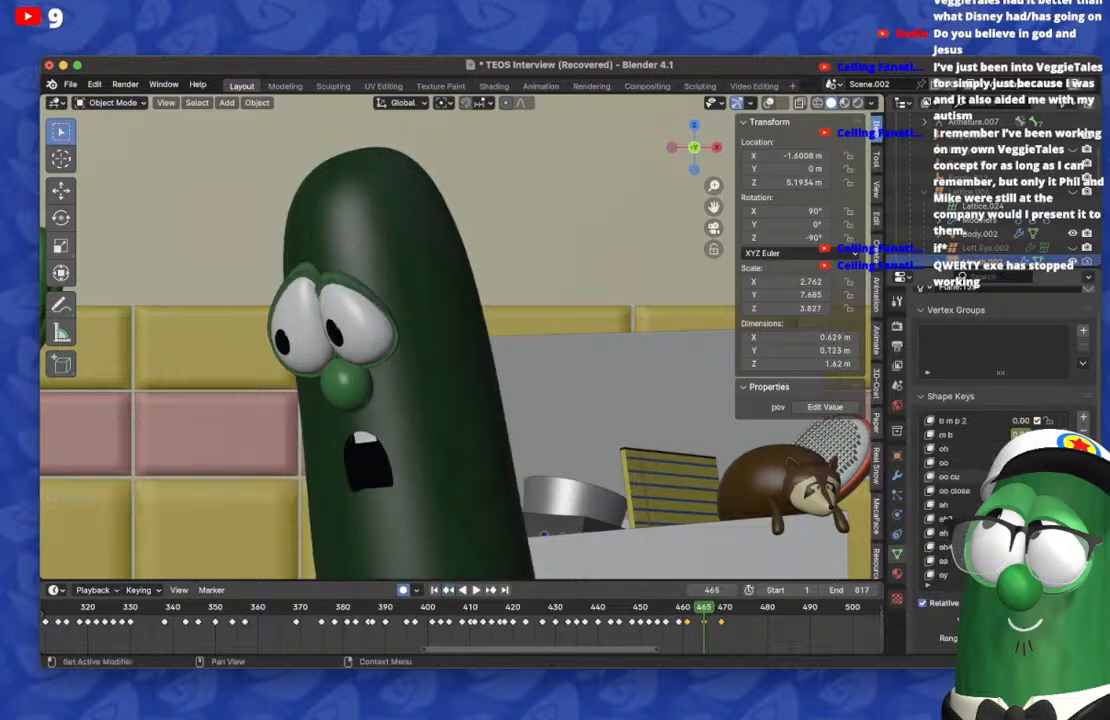
drag(1020, 434, 1032, 434)
key(Right)
key(Right)
key(Right)
key(Right)
key(Right)
key(Right)
key(Right)
key(Left)
key(Left)
key(Left)
key(Left)
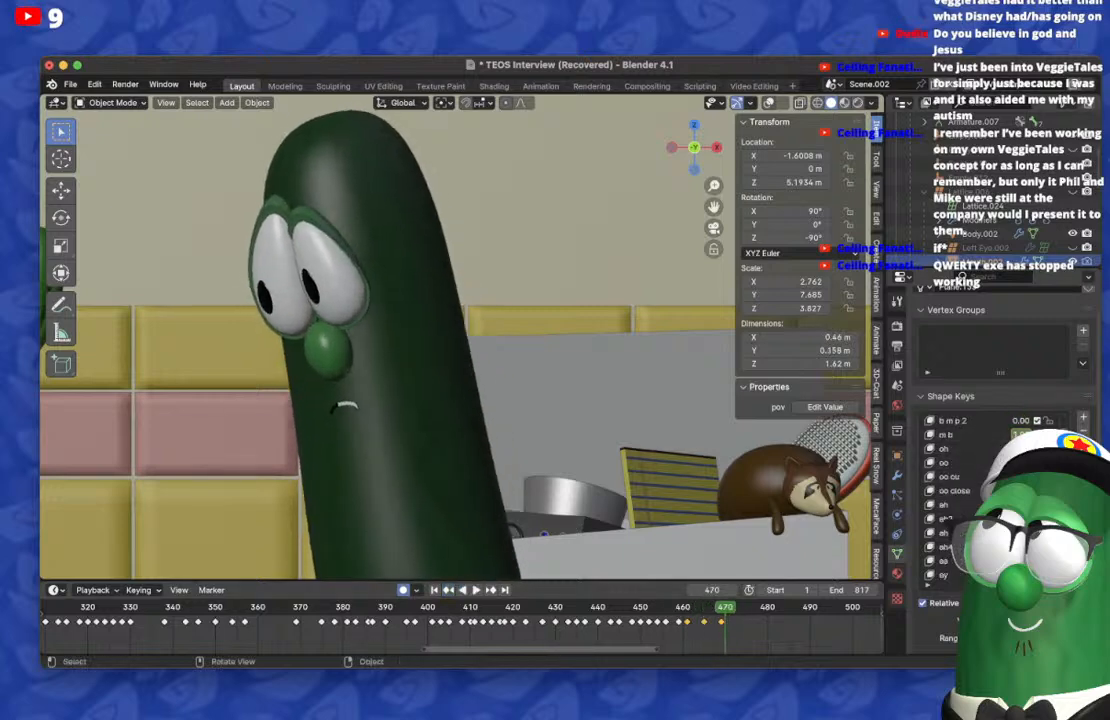
Step: On frame 471, reset the m b shape key and key an open mouth with the uh shape key
key(Right)
key(Right)
key(Right)
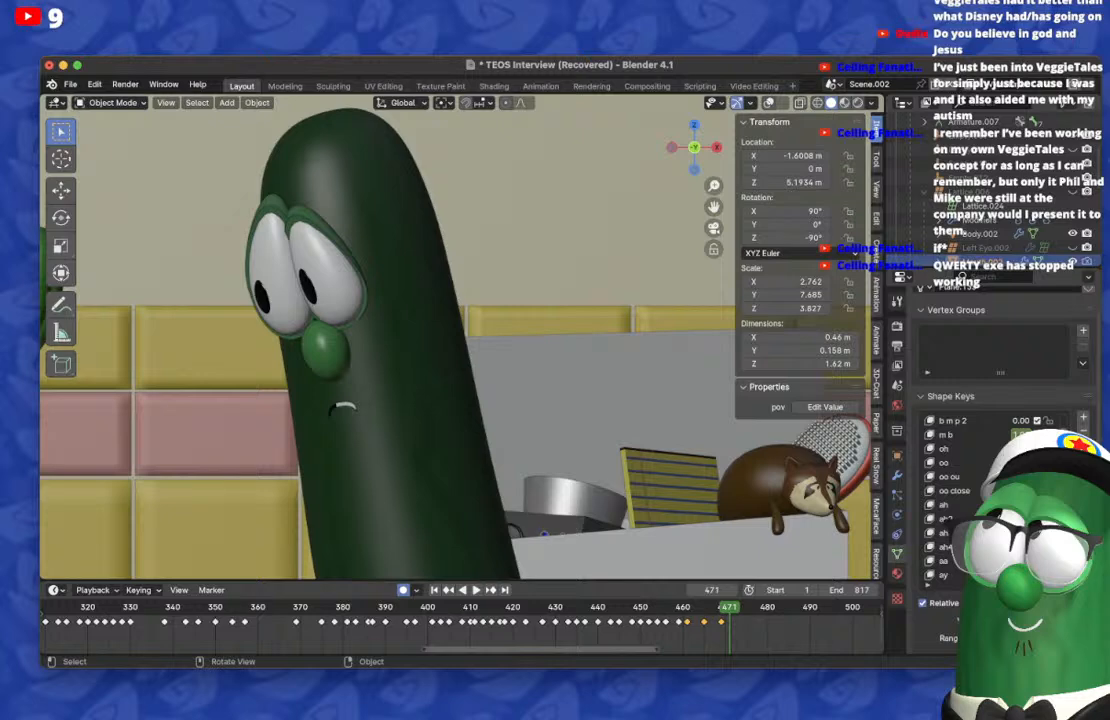
drag(1022, 434, 1000, 434)
scroll(1000, 490, down, 13)
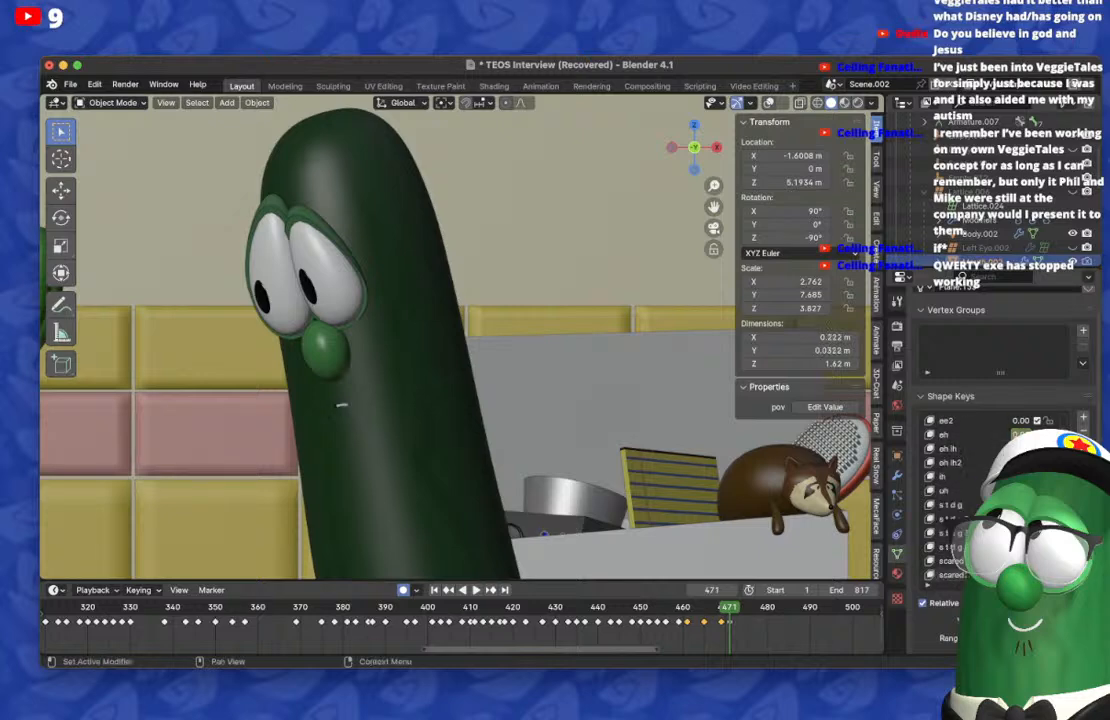
scroll(1000, 490, down, 8)
scroll(1000, 490, down, 1)
scroll(1000, 490, up, 5)
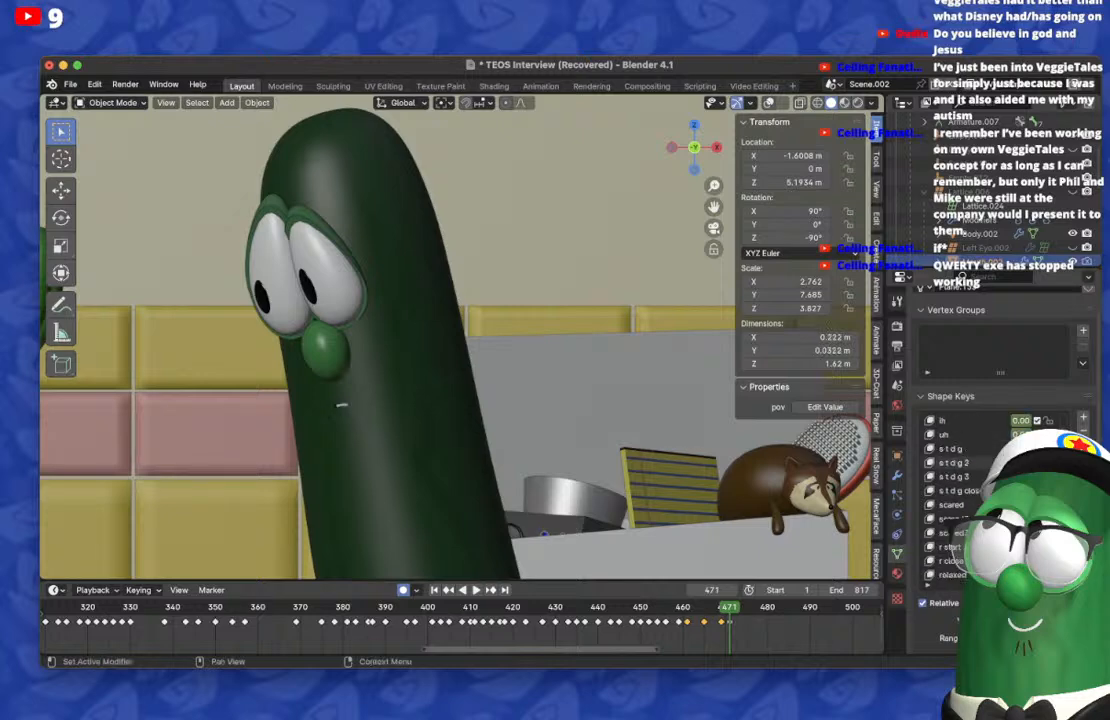
drag(1020, 434, 1060, 434)
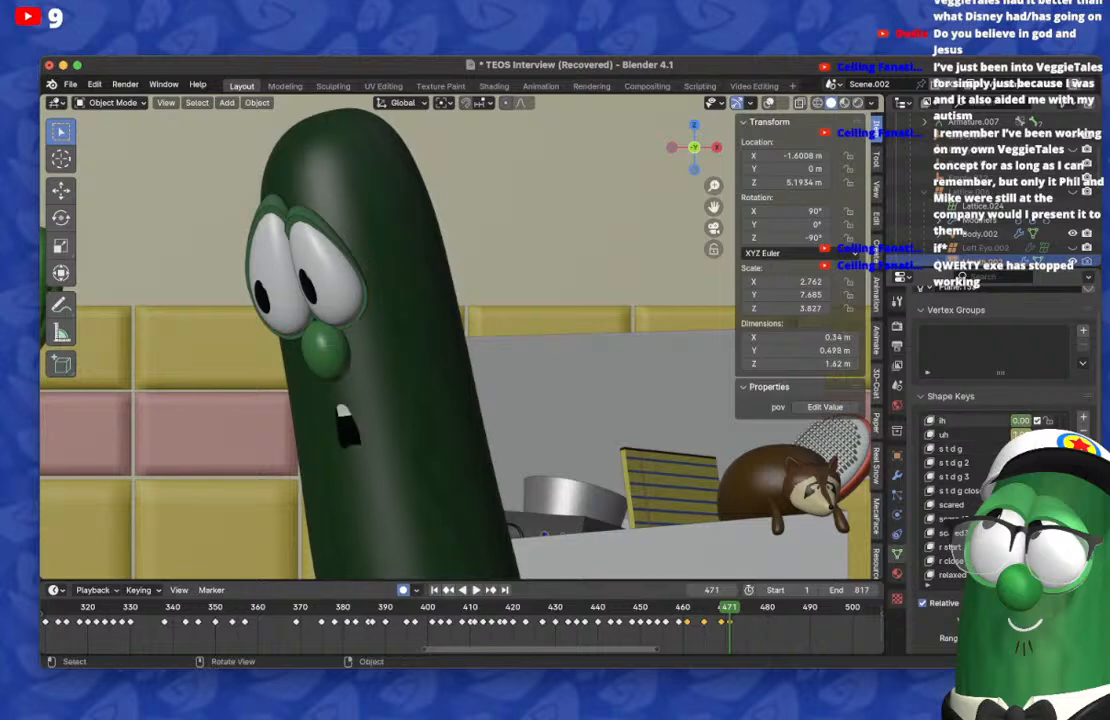
Step: On frame 473, reset the uh shape key and key a wider, shallower mouth, clearing its carry-over on frame 471
key(space)
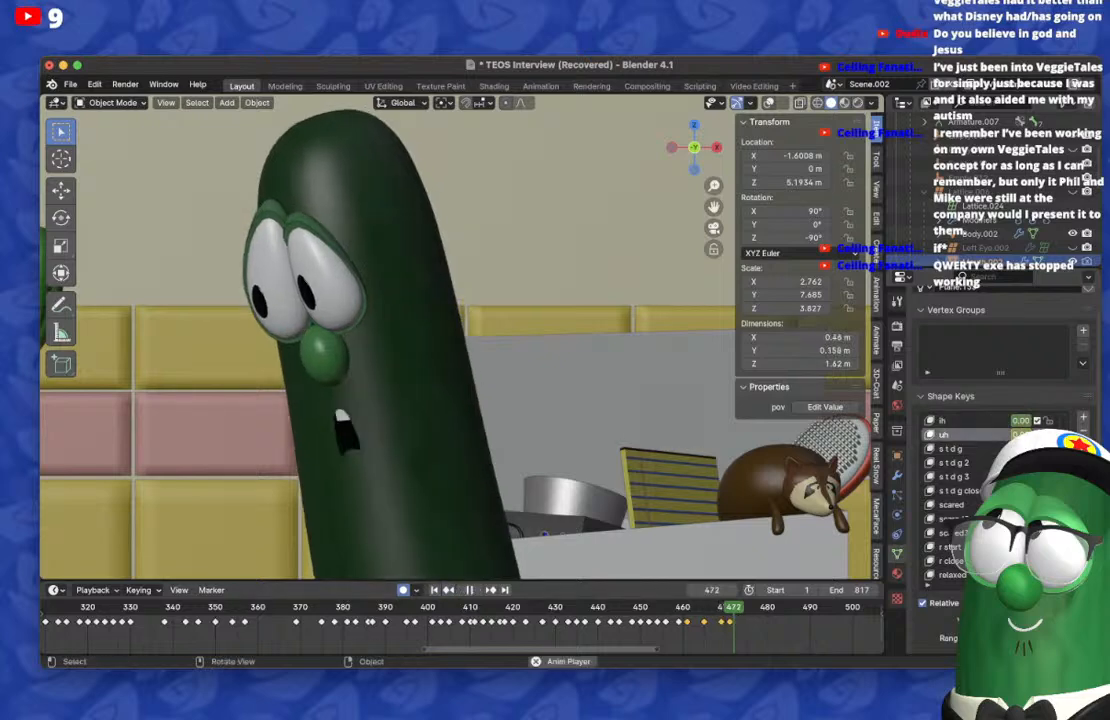
key(space)
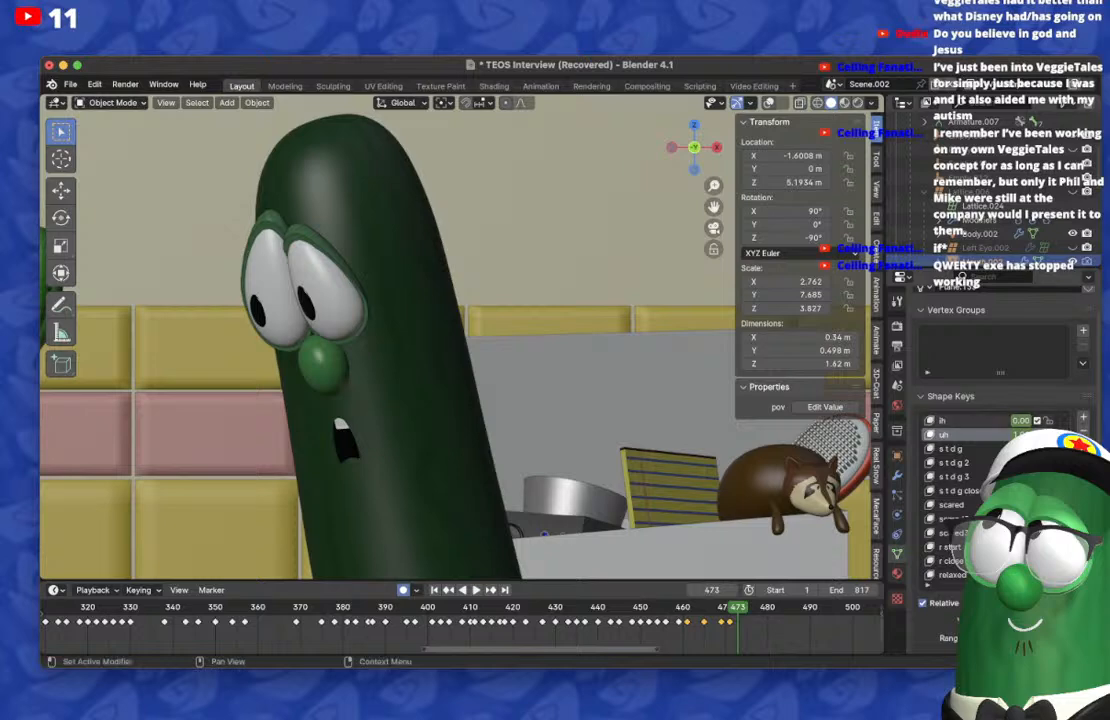
key(BackSpace)
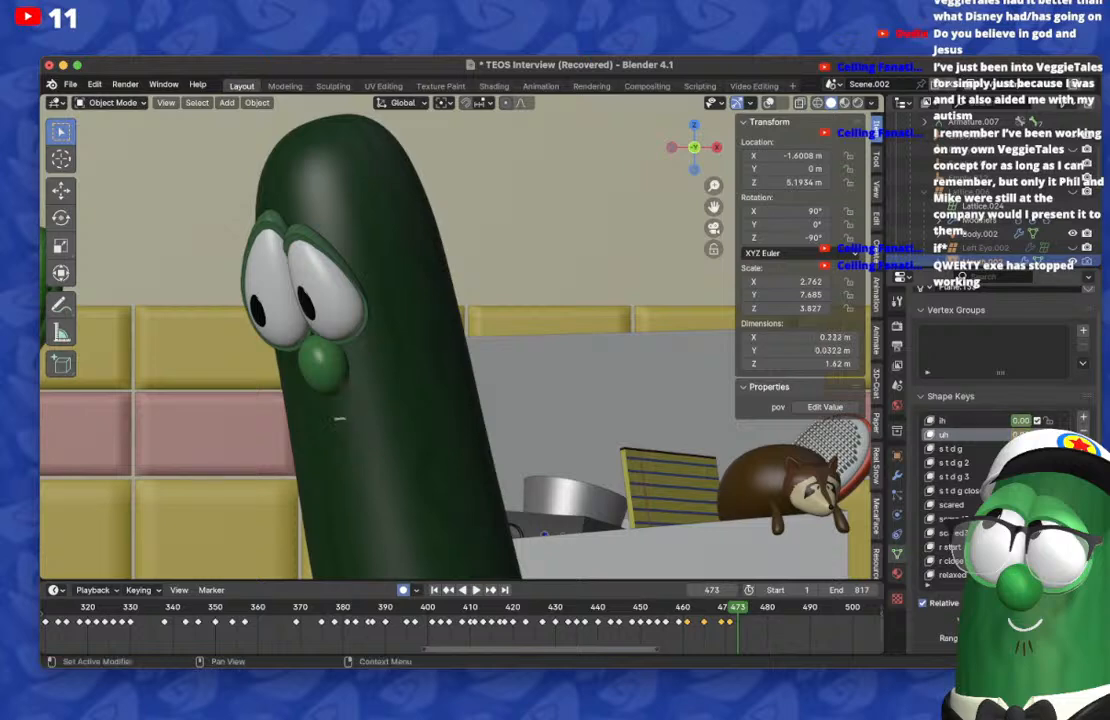
key(Left)
key(Left)
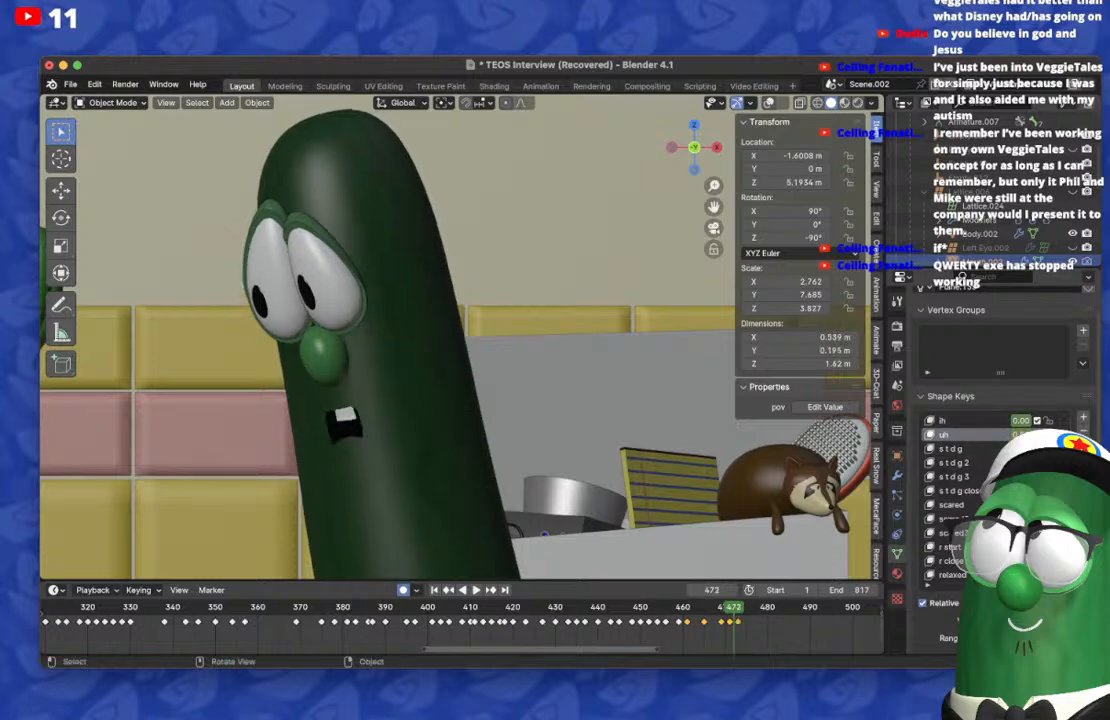
key(Right)
key(Right)
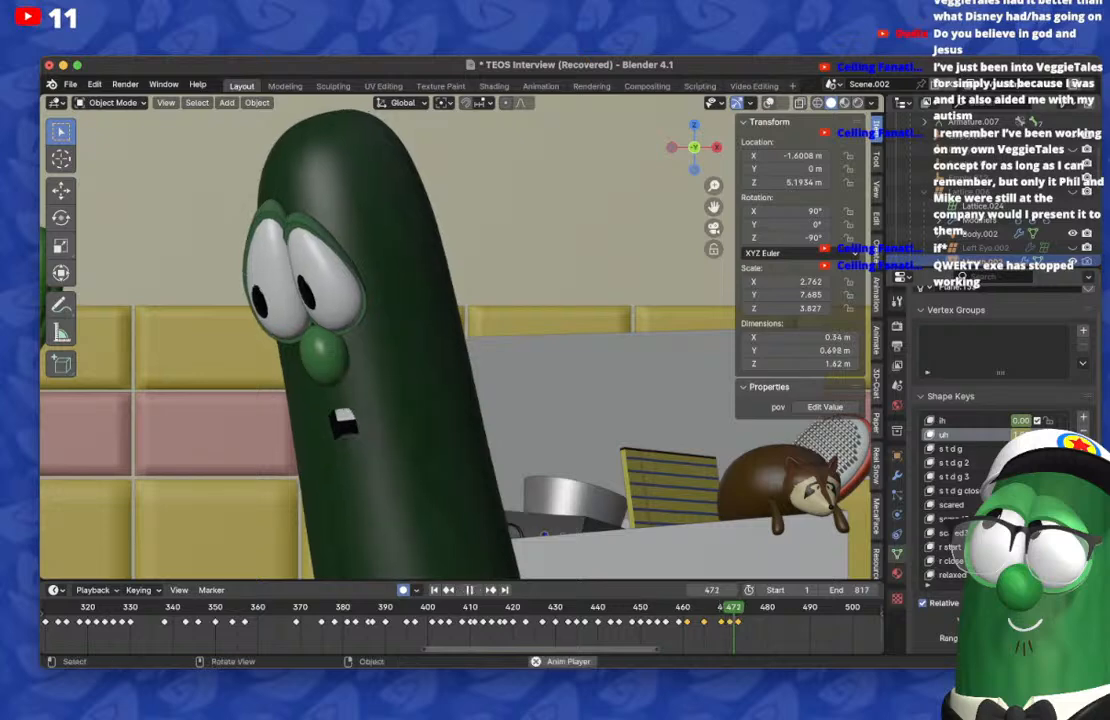
Step: Duplicate the frame 473 mouth keyframe to frame 474 and reset the active mouth shape on frame 476 for a new pose
key(Right)
key(Right)
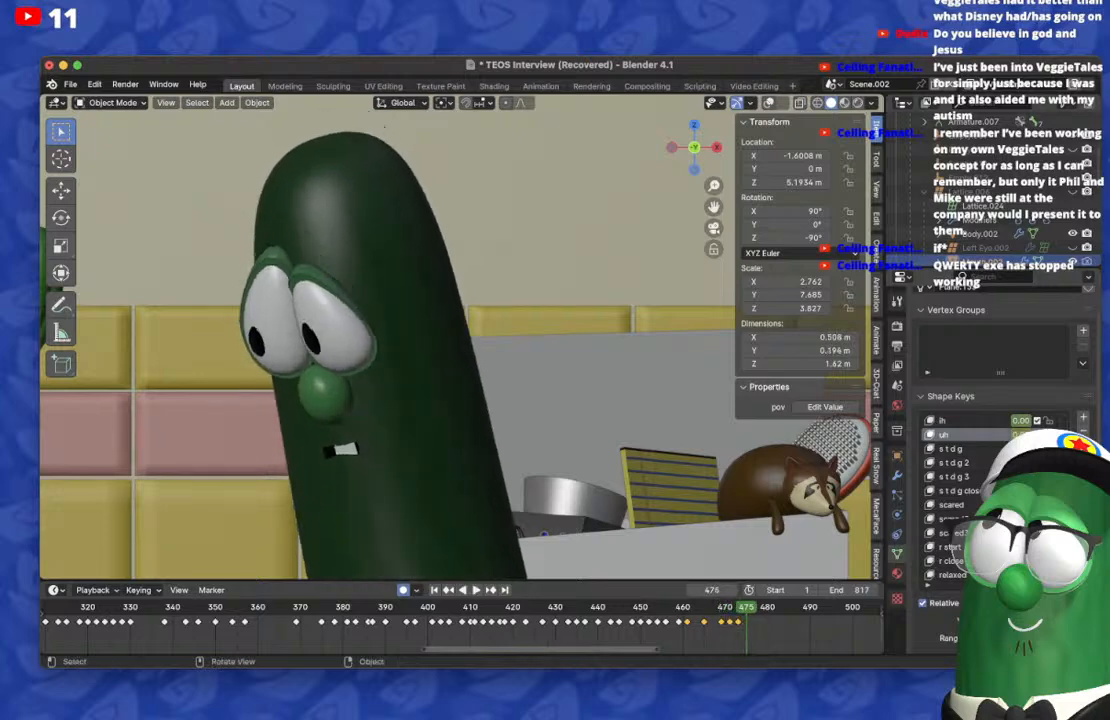
key(Right)
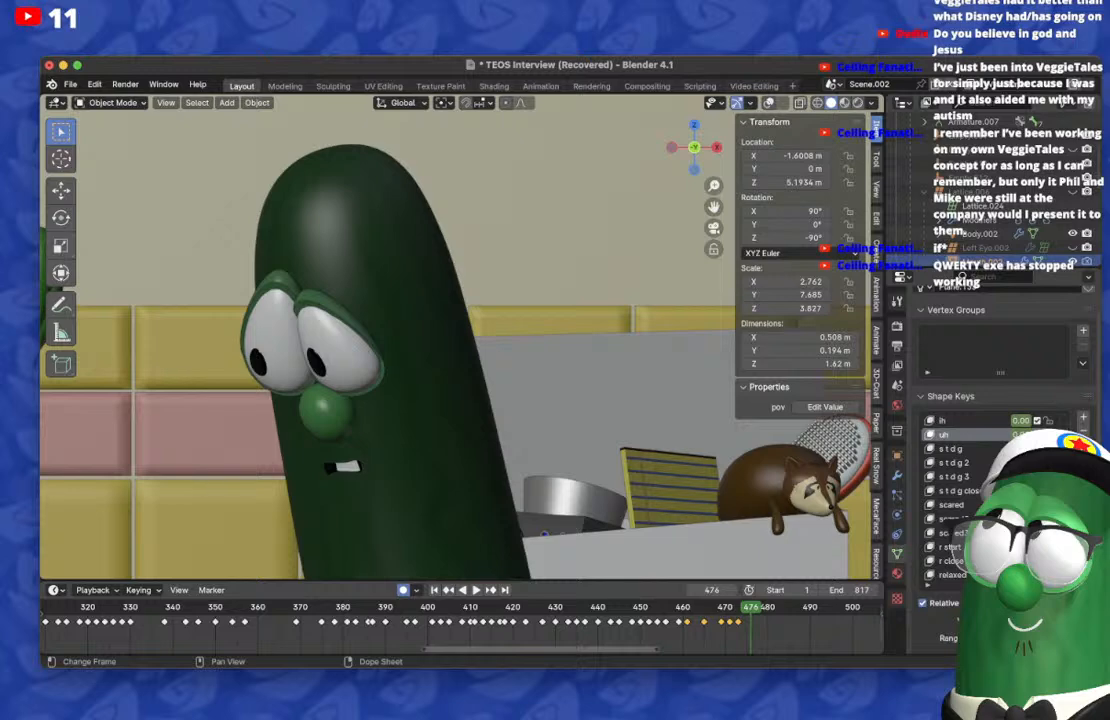
click(738, 622)
key(shift+d)
click(742, 622)
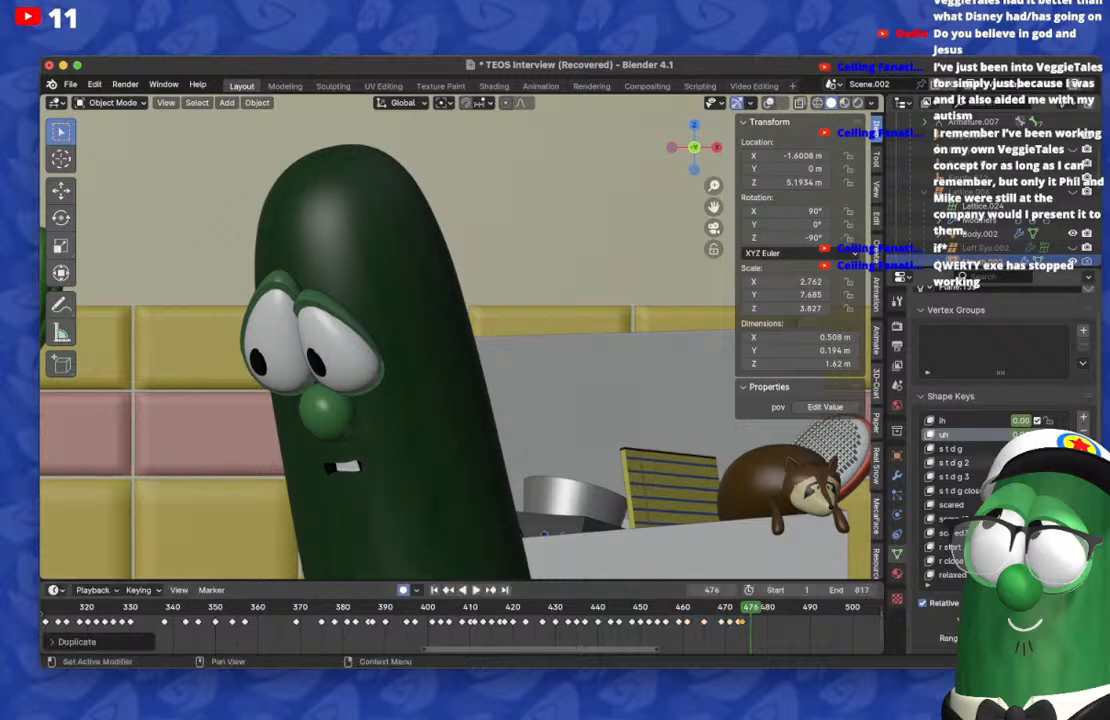
key(BackSpace)
scroll(1000, 434, up, 7)
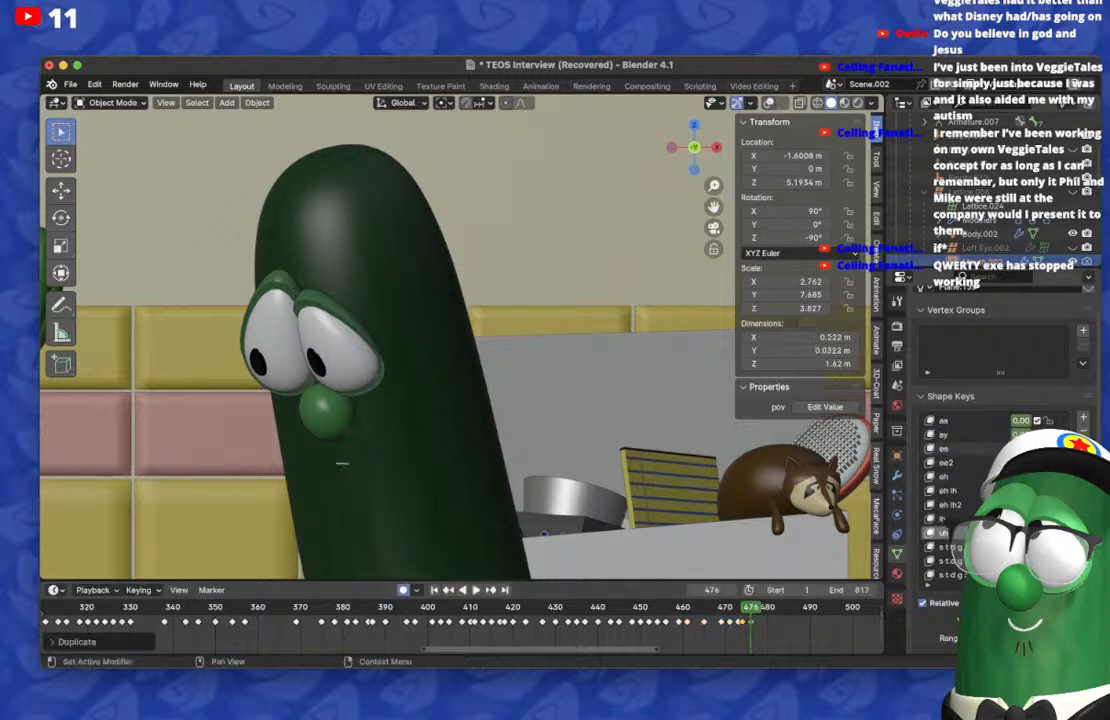
Step: Key a slightly open mouth on frame 476, clear its carry-over on frame 474, and check the frames up to 480
key(Left)
key(Right)
key(Left)
key(Left)
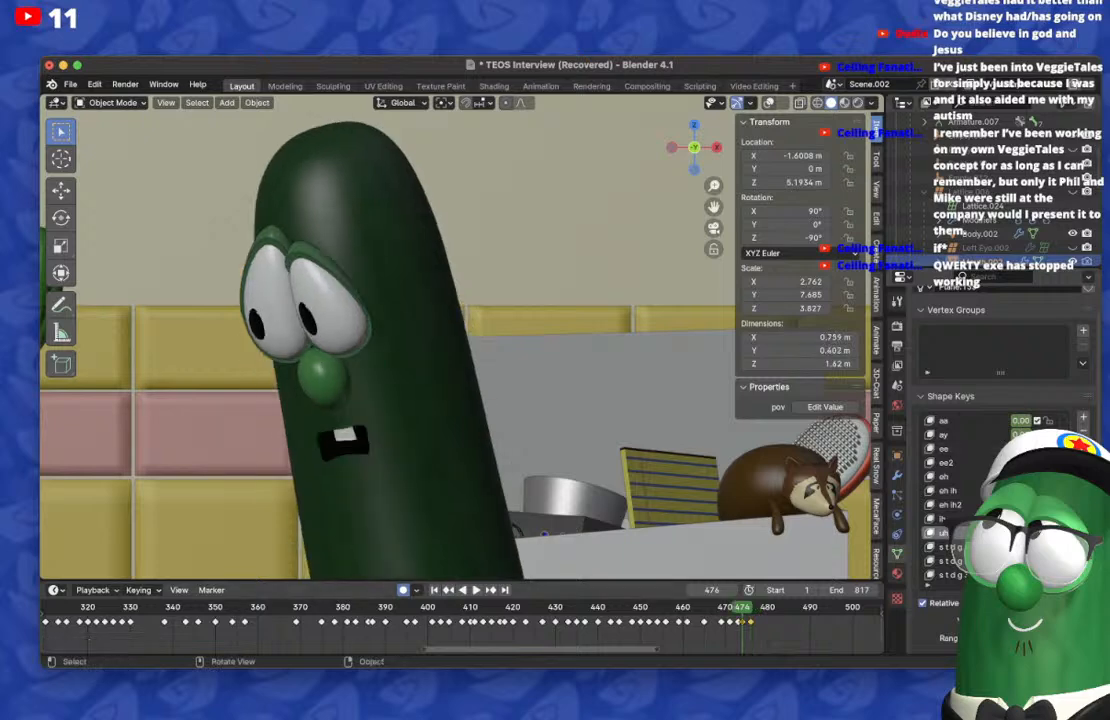
key(Right)
key(Right)
key(Right)
key(Right)
key(Right)
key(Right)
key(Right)
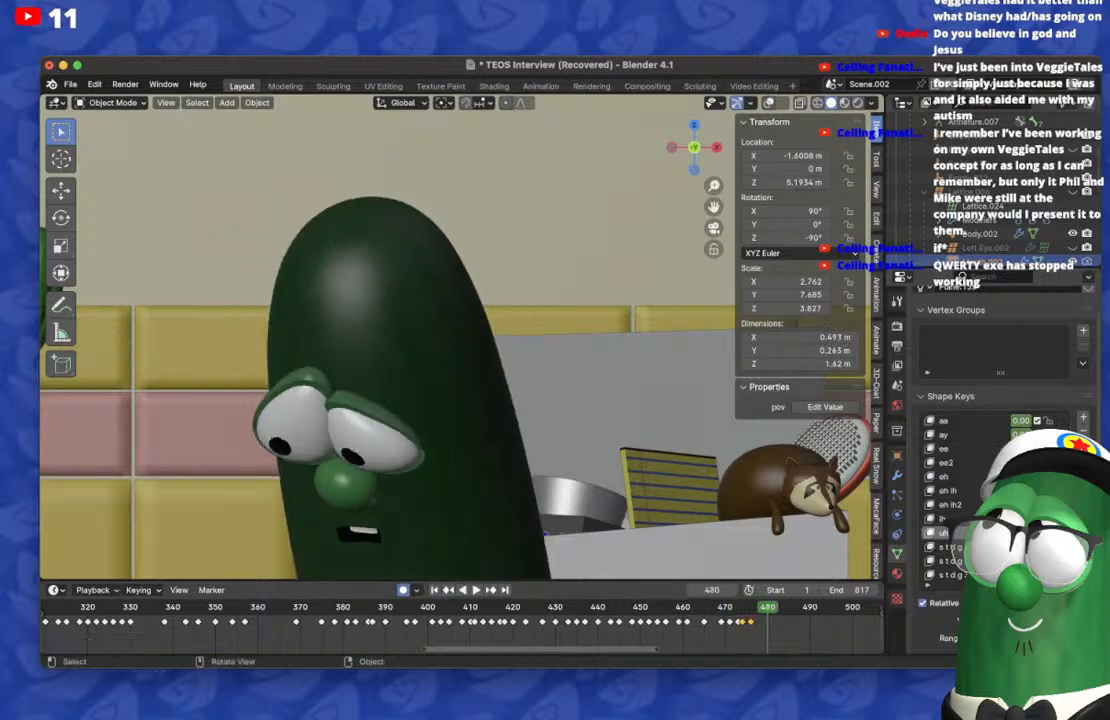
Step: Duplicate the frame 474 mouth keyframe to frame 479
key(Left)
key(Left)
key(Left)
key(Left)
key(Left)
key(Left)
key(Right)
key(Right)
key(Right)
key(Right)
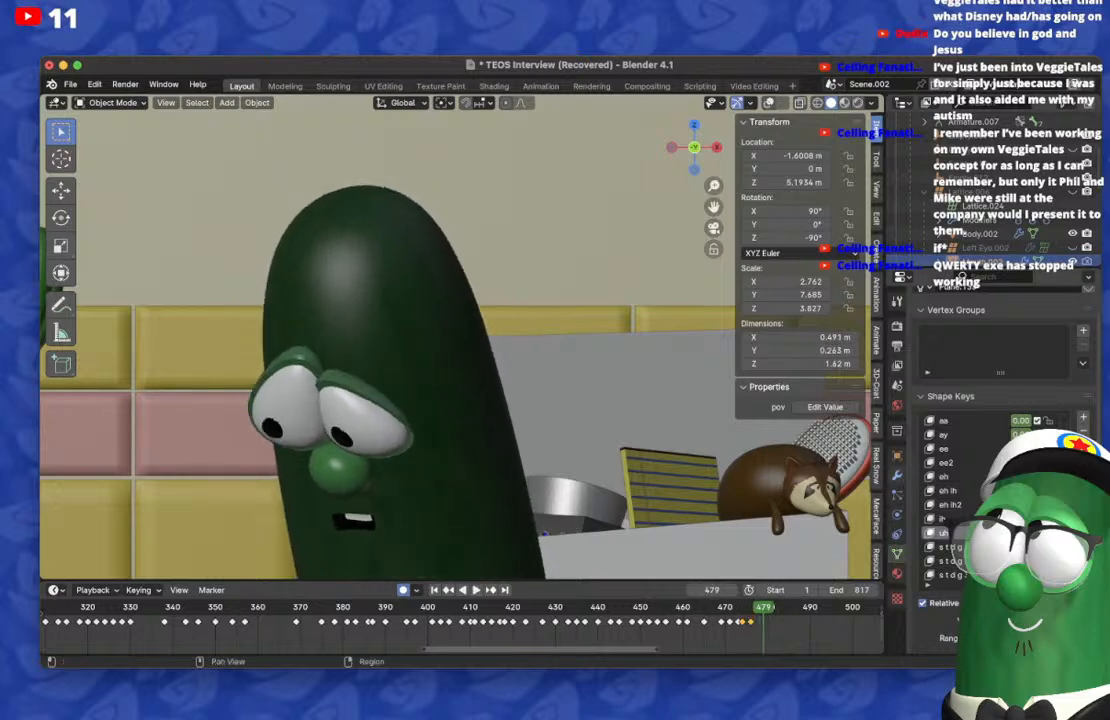
key(g)
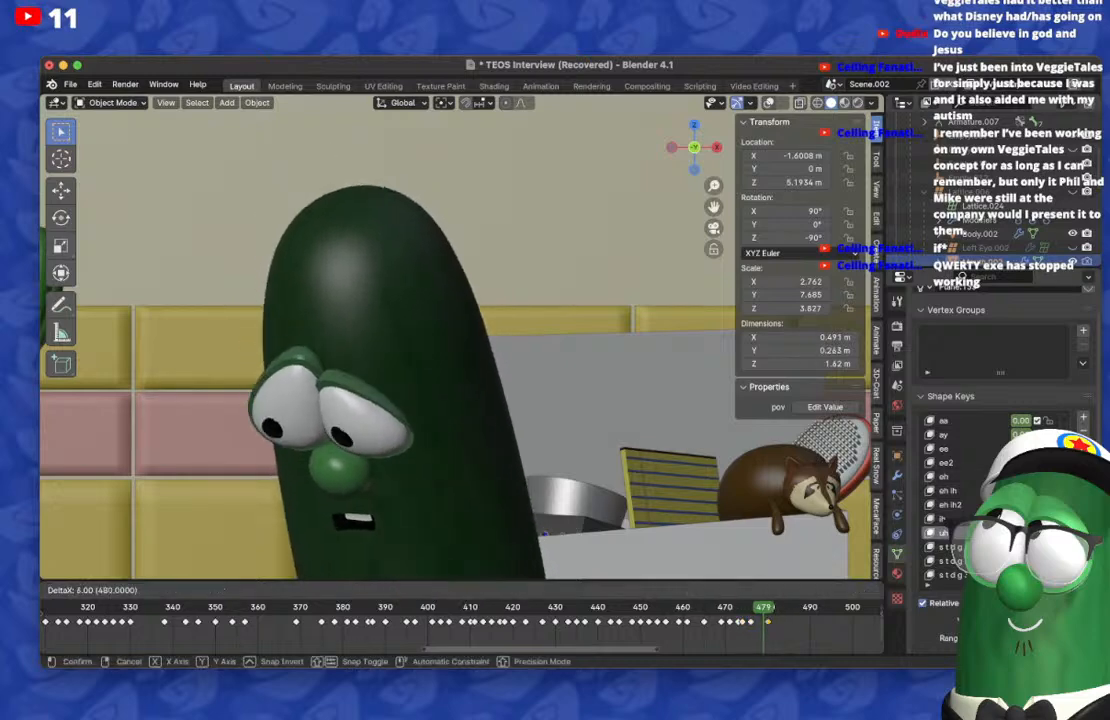
key(Return)
Step: On frame 481, key an open mouth with the uh shape key and return to frame 479
key(Right)
key(Right)
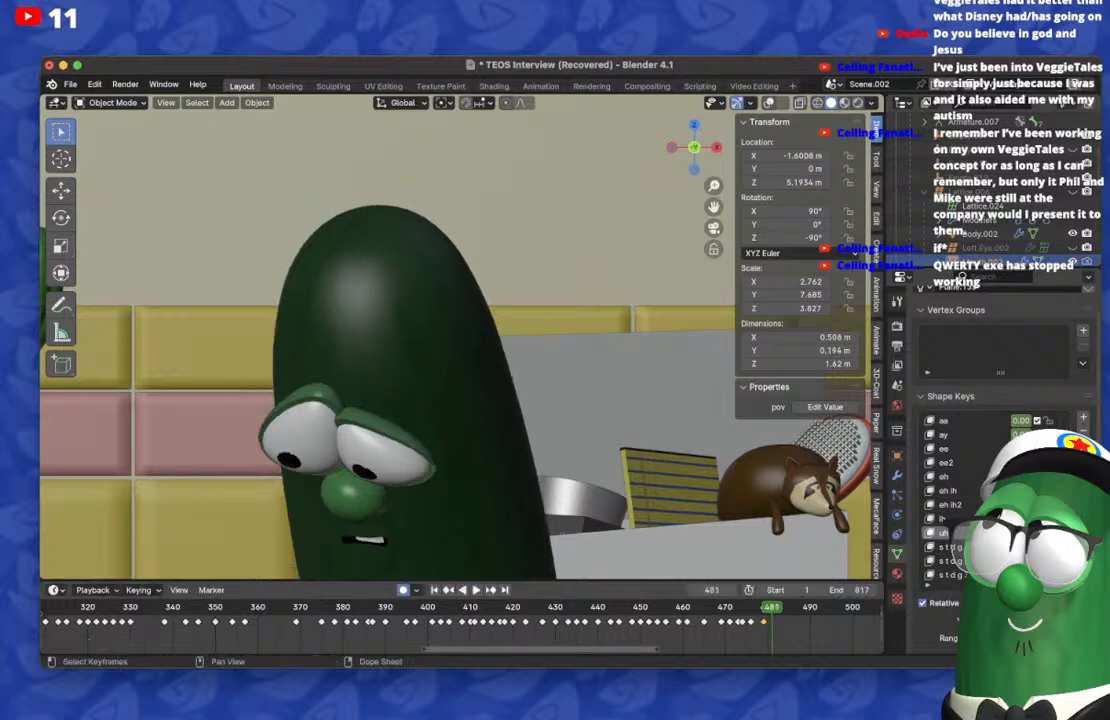
drag(1020, 547, 1060, 533)
key(Left)
key(Left)
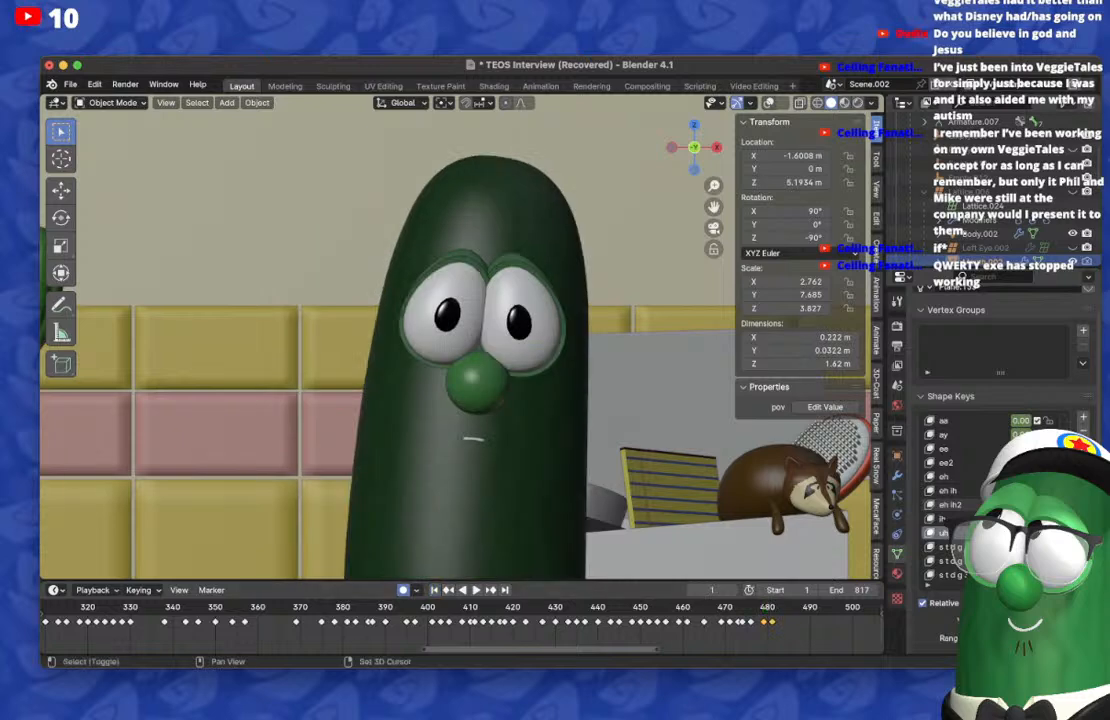
Step: Clear the uh shape key's carry-over on frame 479 and step forward to frame 482 to check the transition
shift+middle_drag(560, 380, 558, 468)
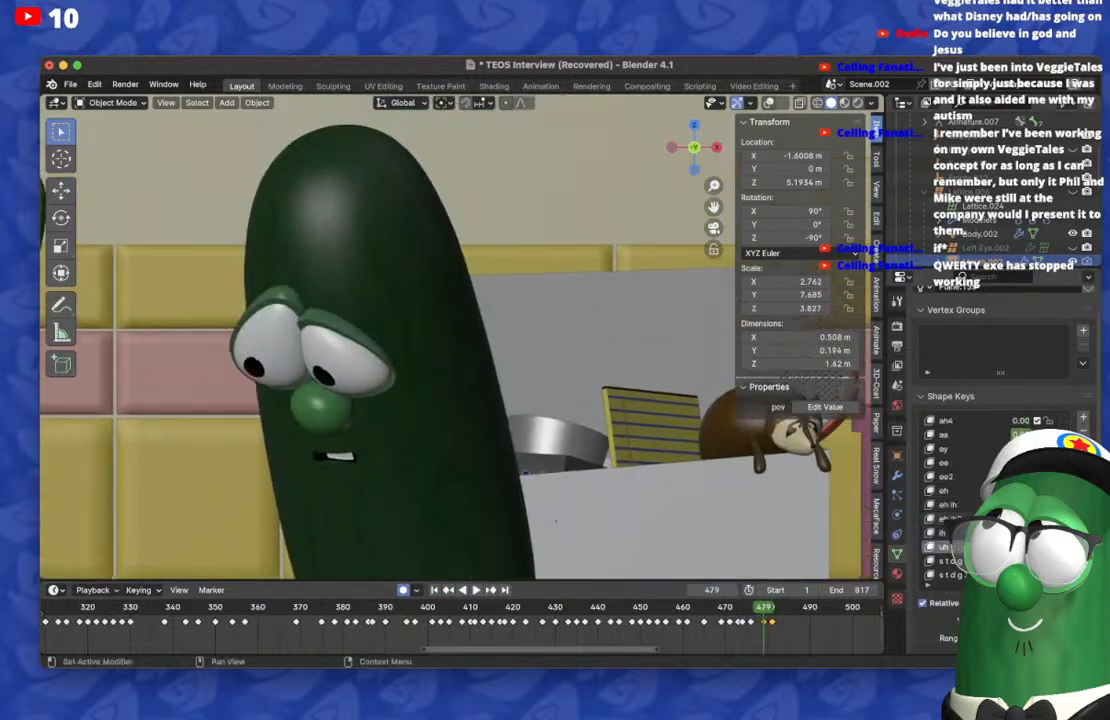
scroll(975, 491, up, 5)
key(Right)
key(Right)
key(Right)
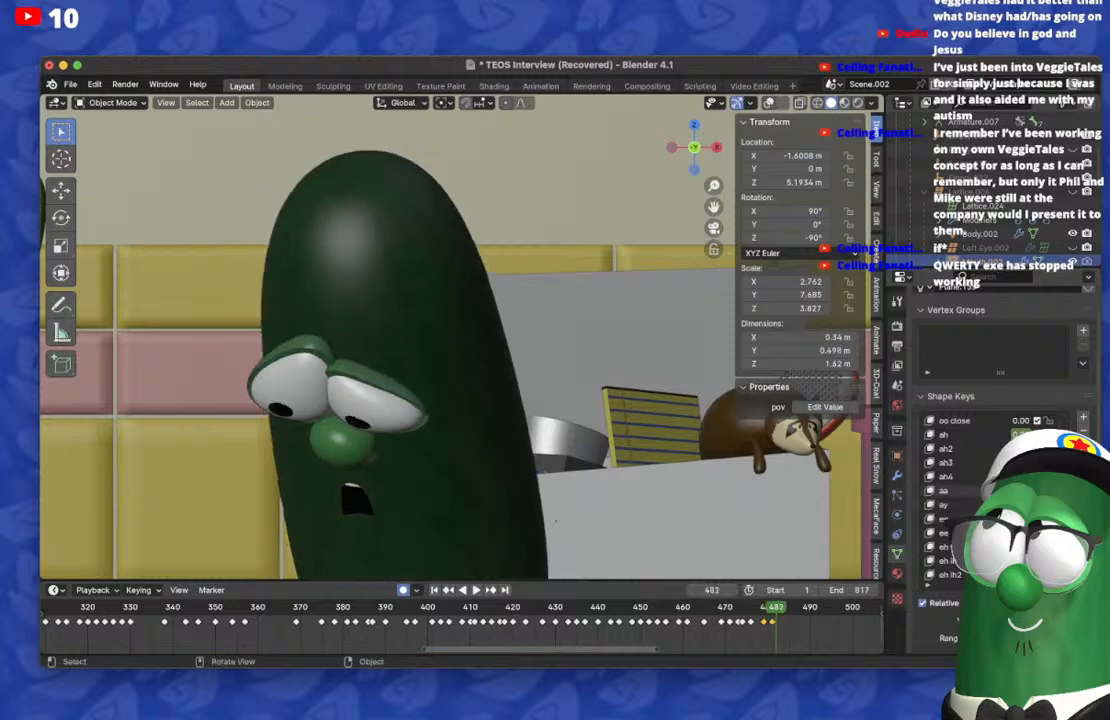
Step: Duplicate the frame 479 mouth keyframe to frame 485
key(shift+Left)
click(771, 607)
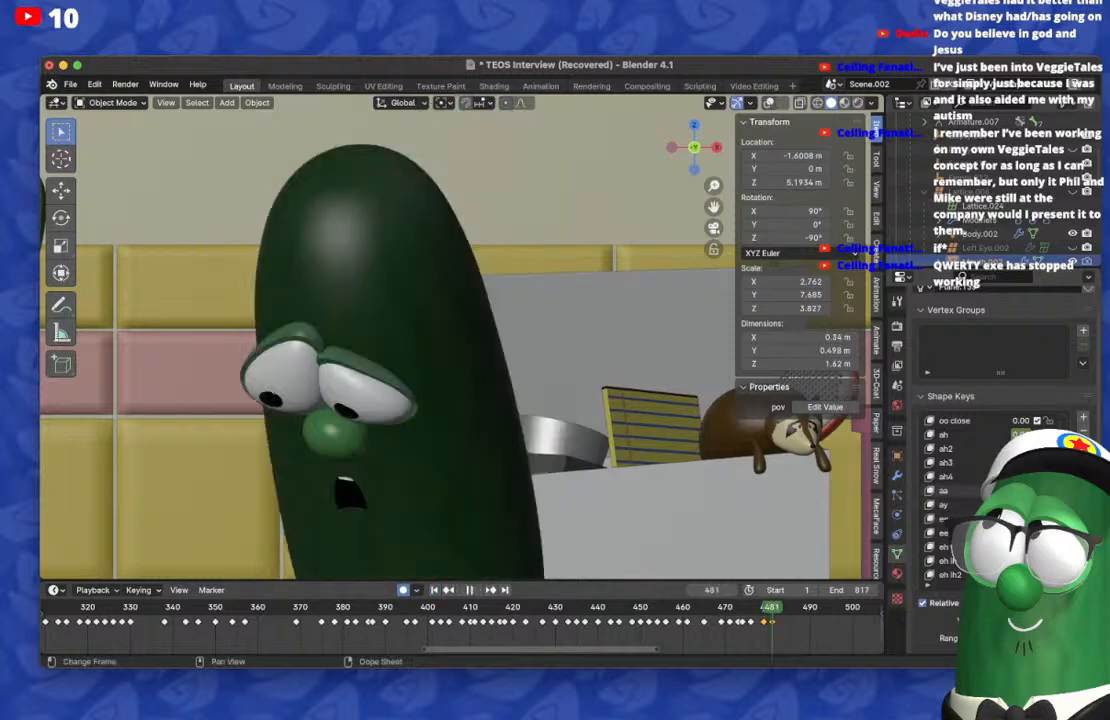
key(Right)
key(Right)
key(Right)
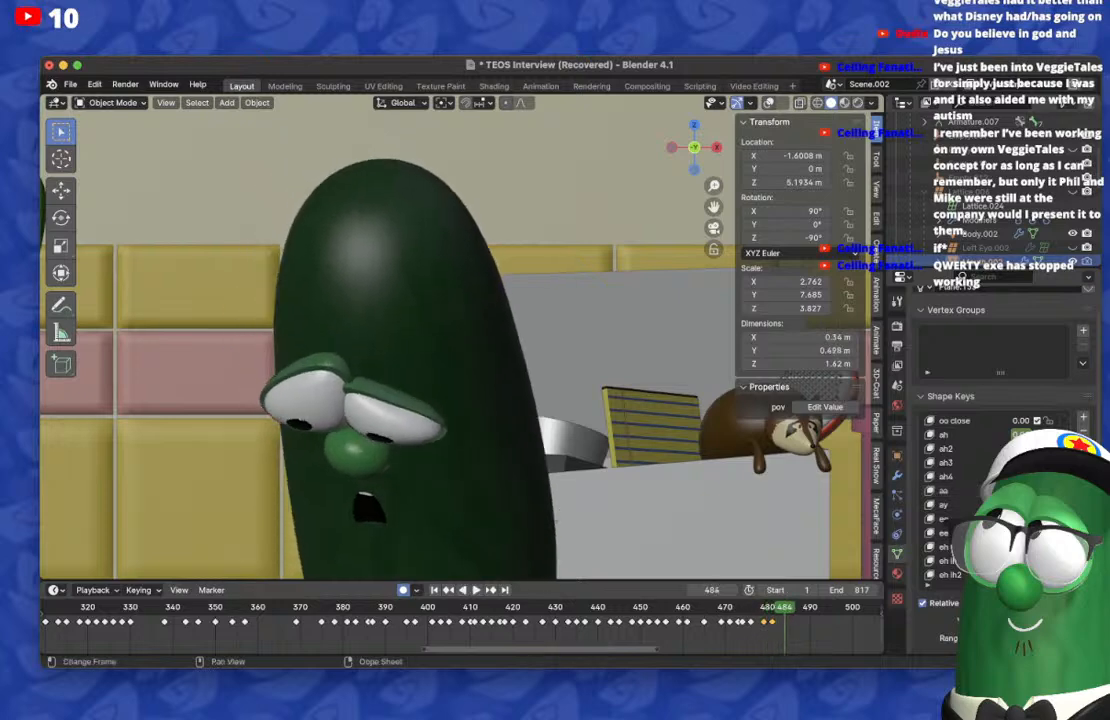
key(Right)
key(g)
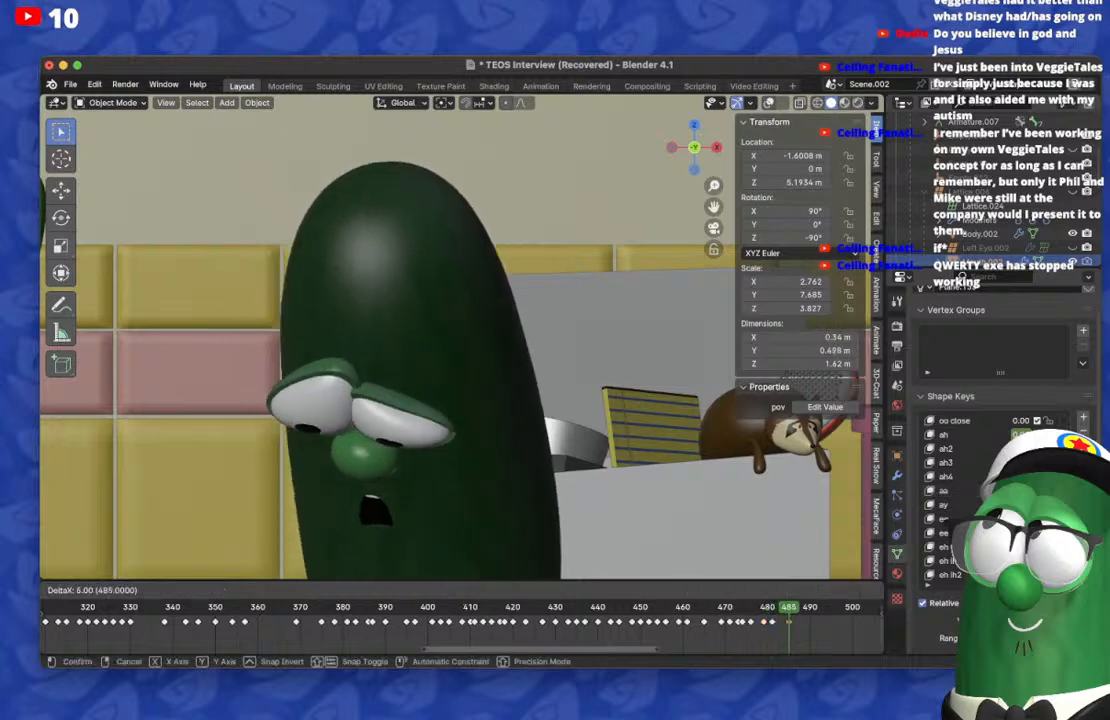
key(Return)
Step: On frame 492, key a wide, downturned mouth with the scared shape key and clear its carry-over on frame 485
key(space)
key(space)
key(Right)
key(Right)
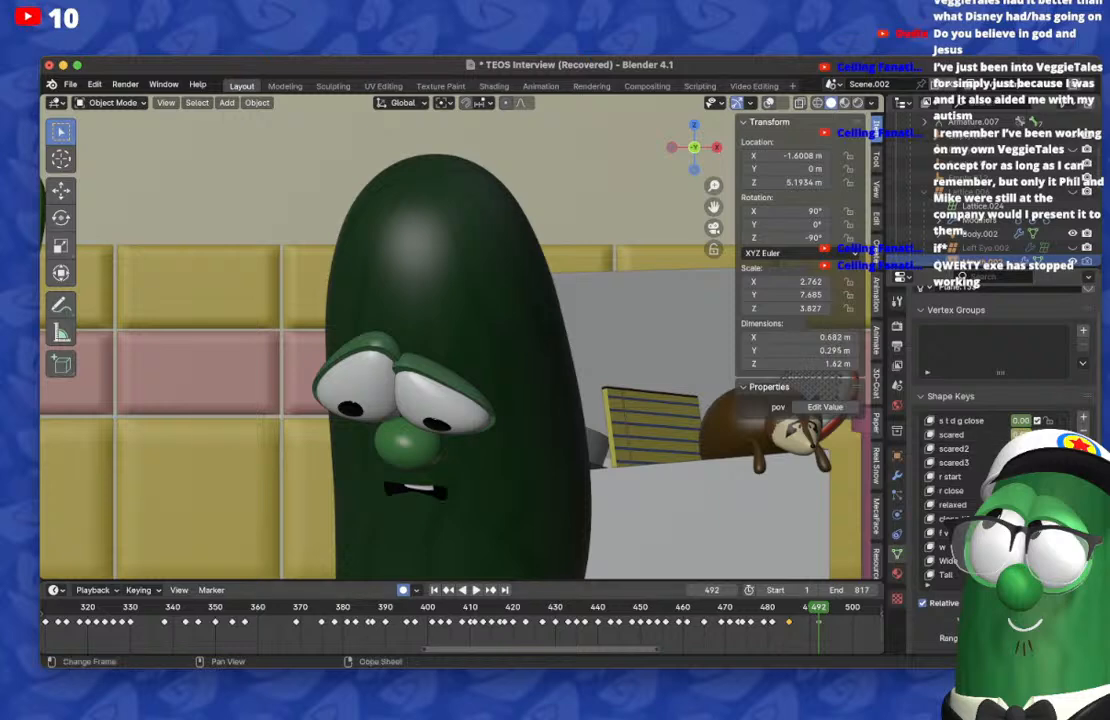
click(448, 590)
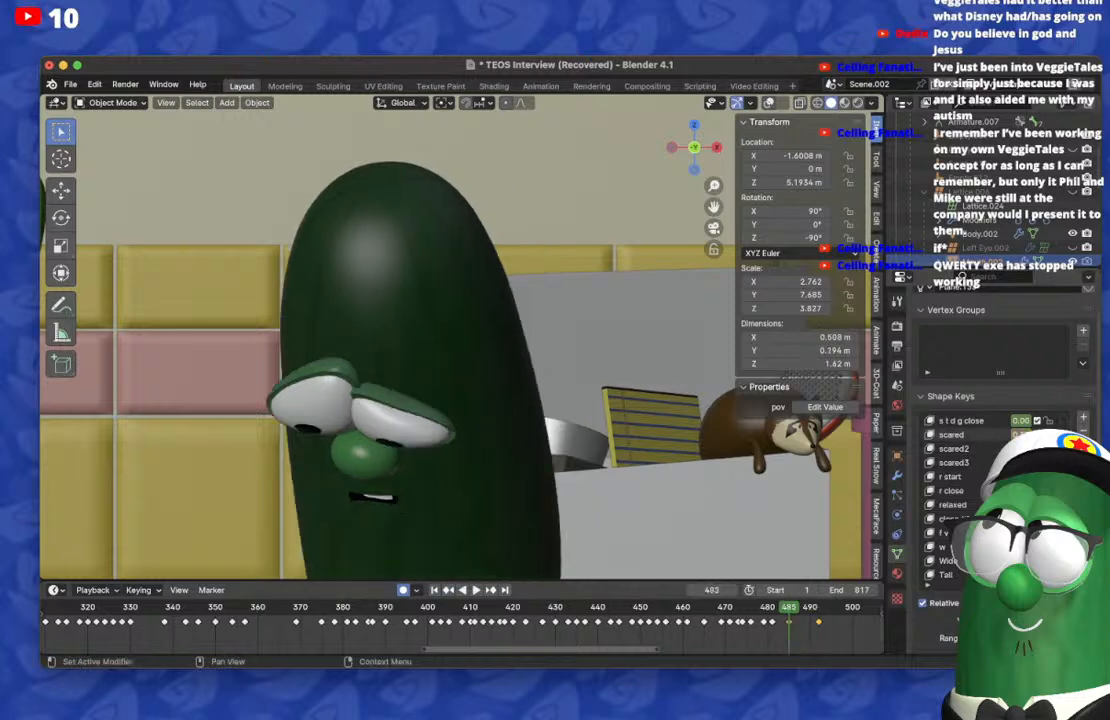
Step: On frame 492, make the downturned mouth narrower and shallower with the uh shape key
scroll(951, 435, up, 5)
click(951, 435)
click(491, 590)
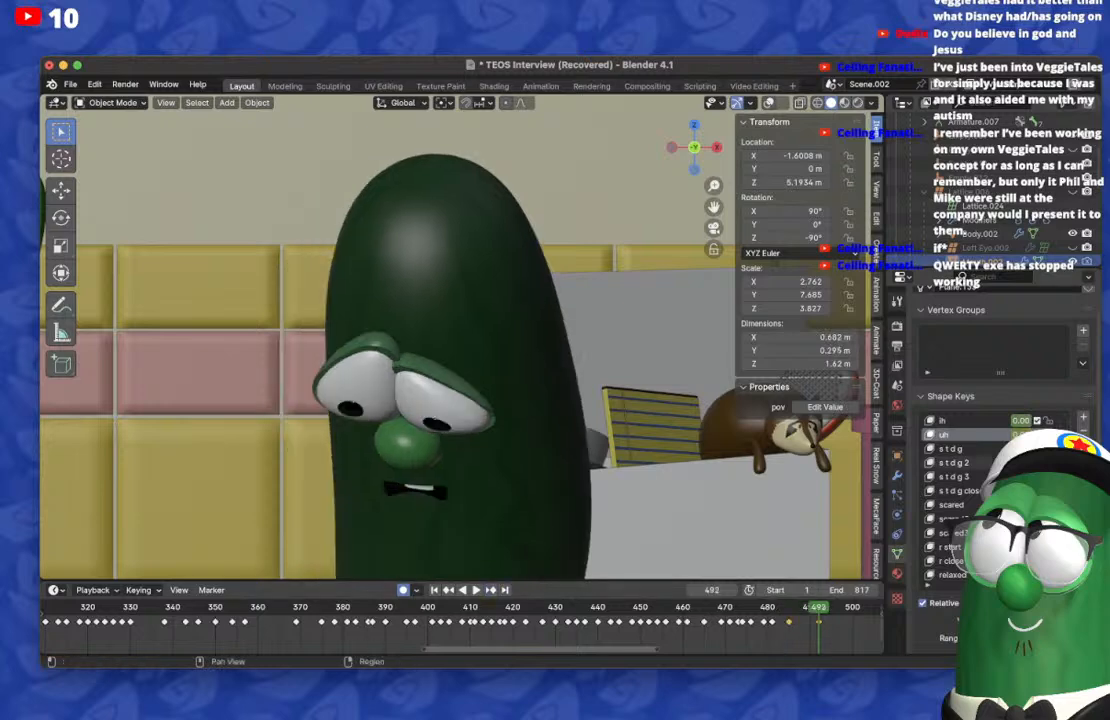
drag(1020, 435, 1032, 435)
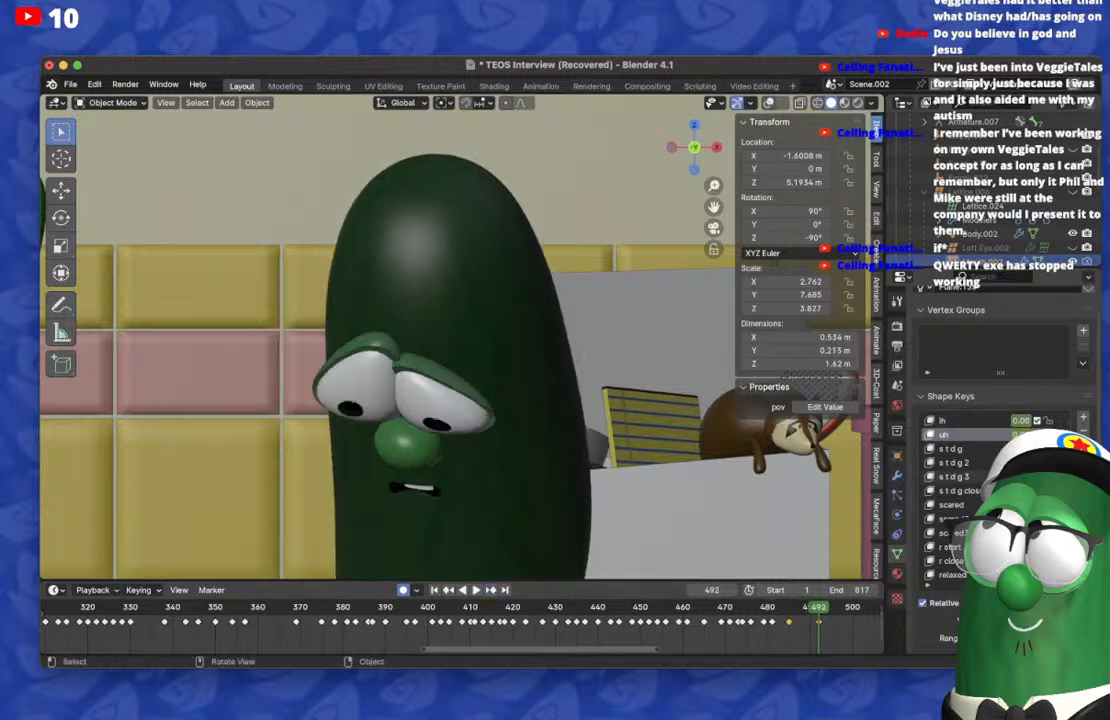
scroll(980, 470, up, 1)
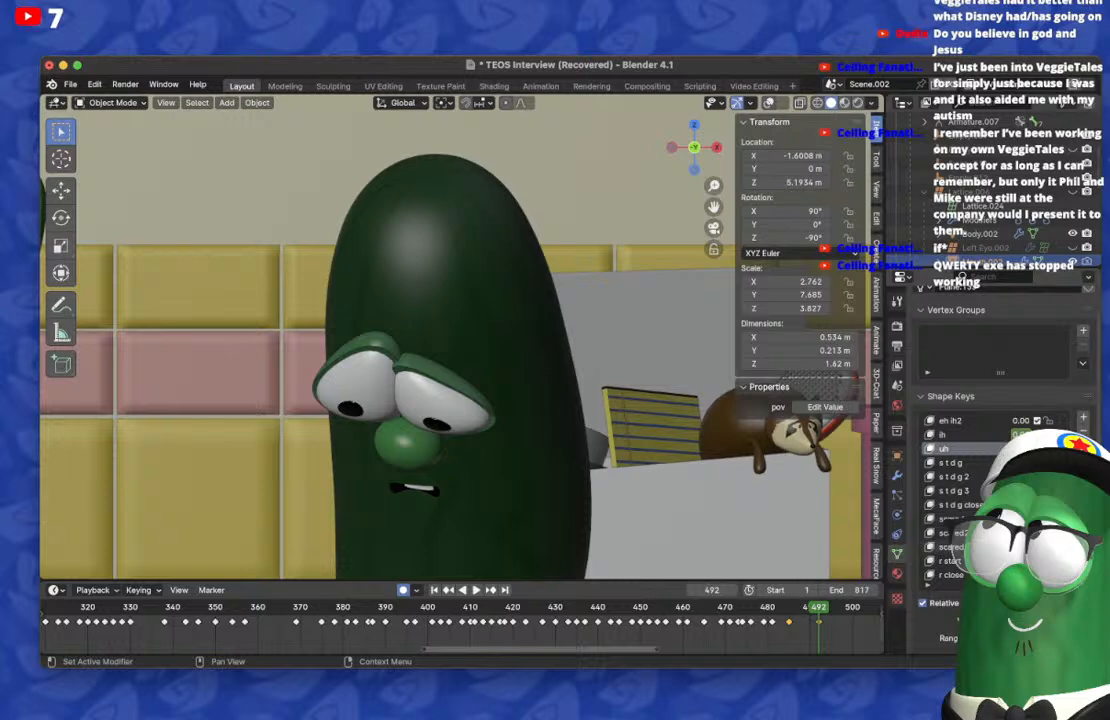
scroll(960, 480, up, 5)
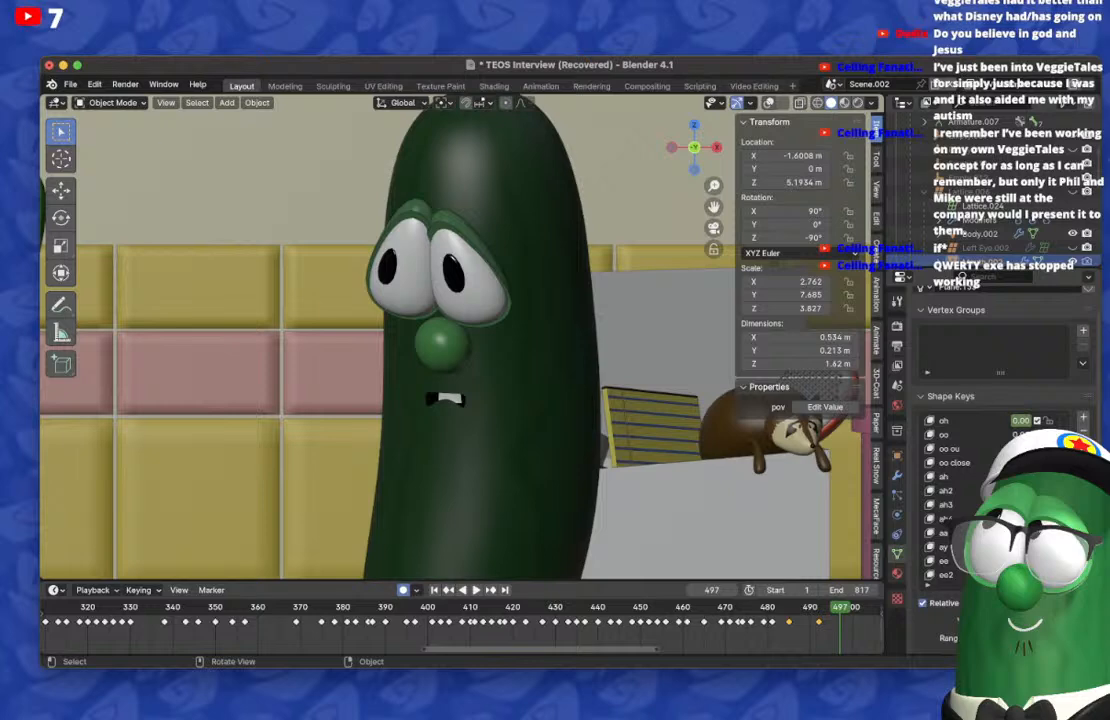
Step: On frame 498, key a tall, narrow open mouth with the ah shape key, undoing the extra uh adjustment
key(Right)
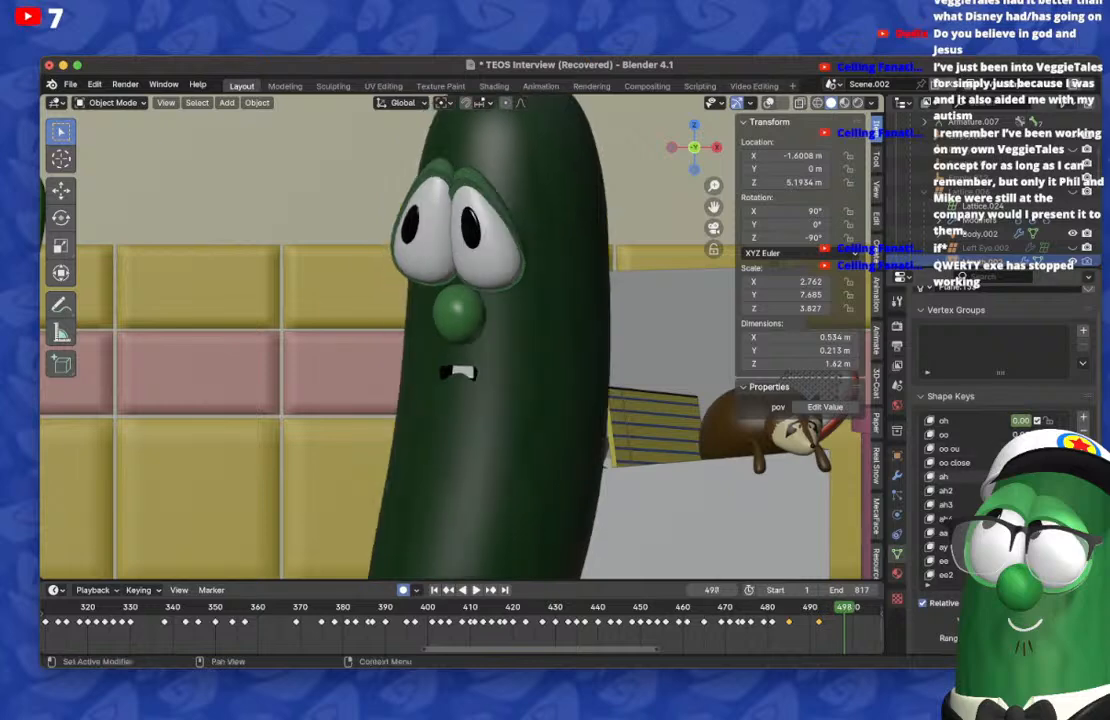
drag(1018, 476, 1050, 476)
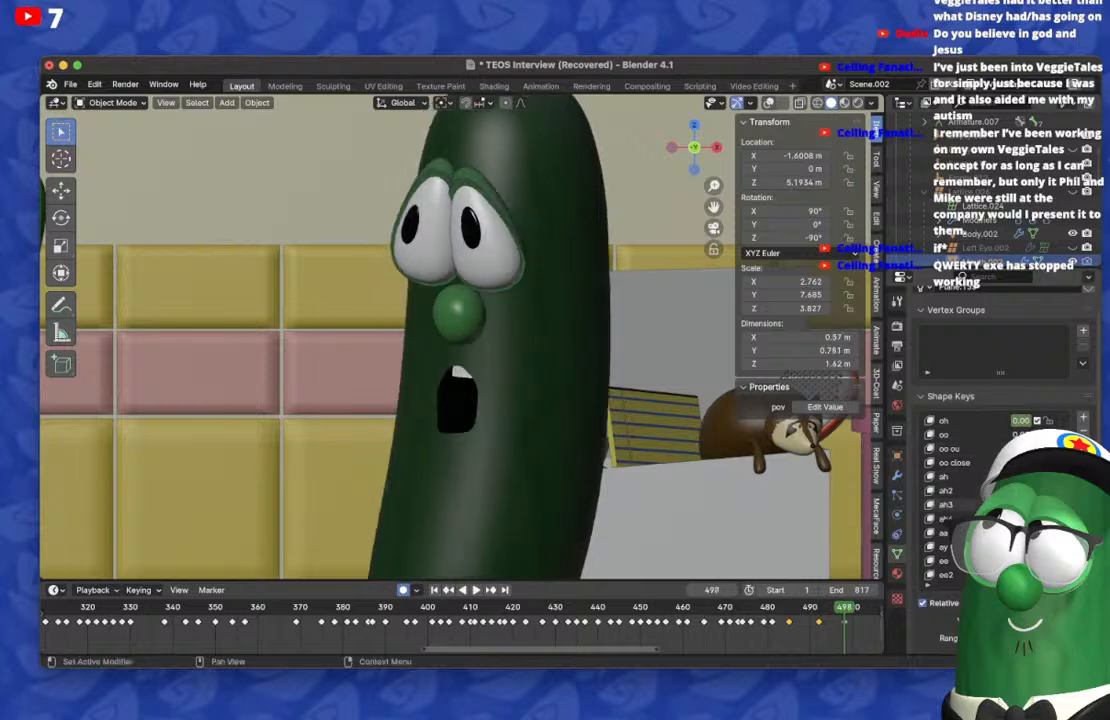
scroll(1018, 478, down, 10)
drag(1018, 421, 1034, 421)
scroll(1018, 425, down, 2)
scroll(1018, 425, up, 4)
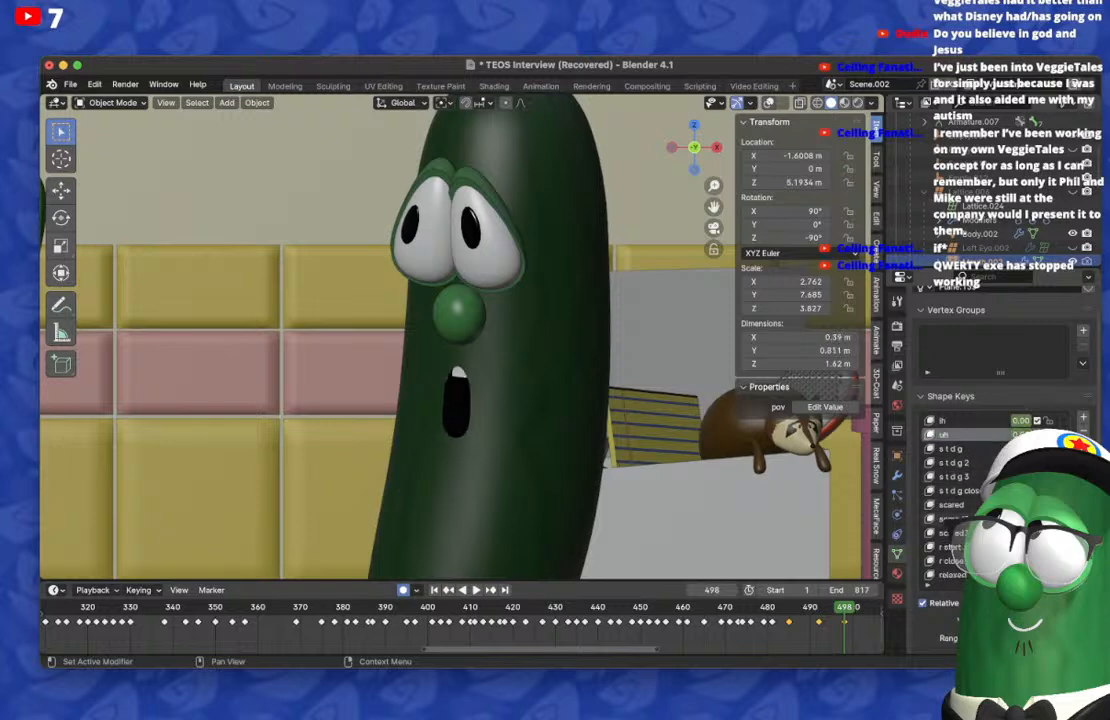
drag(1018, 435, 1038, 435)
key(ctrl+z)
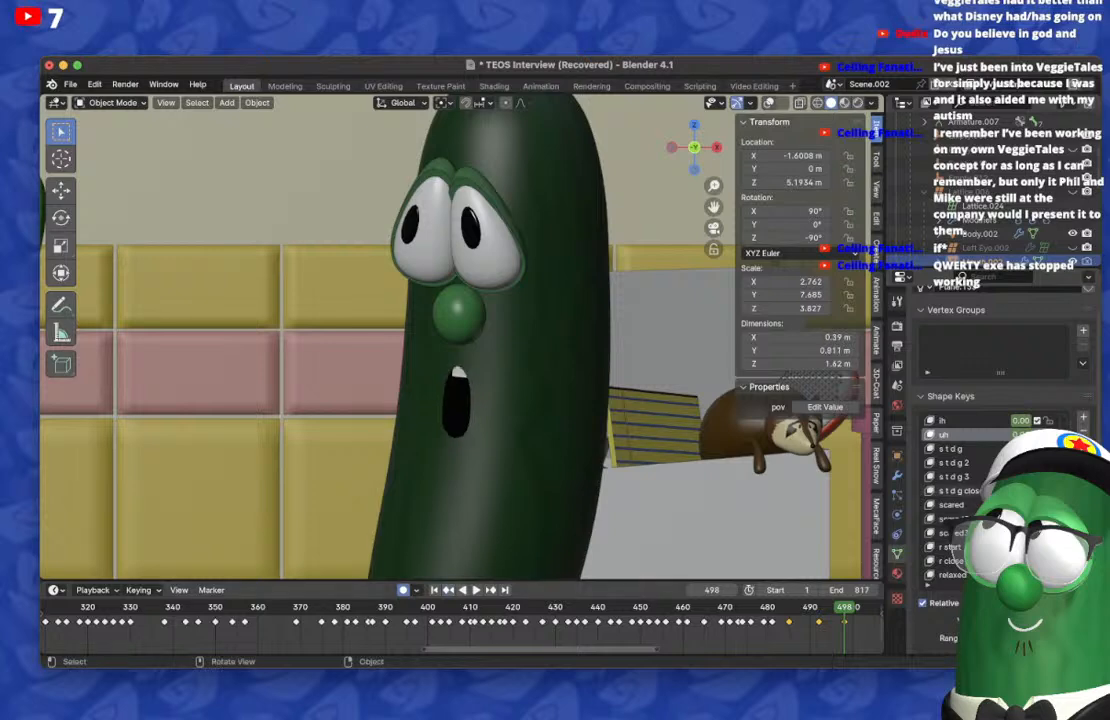
Step: Clear the ah shape key's carry-over on frame 492 and return to frame 498
key(Down)
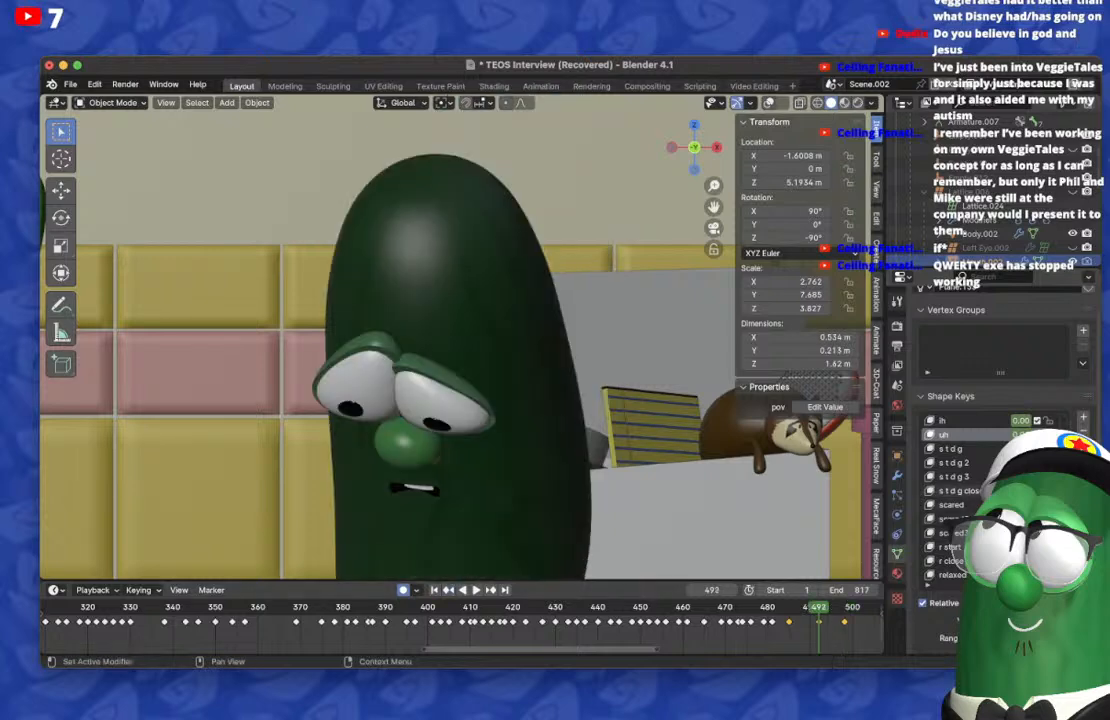
scroll(978, 490, up, 16)
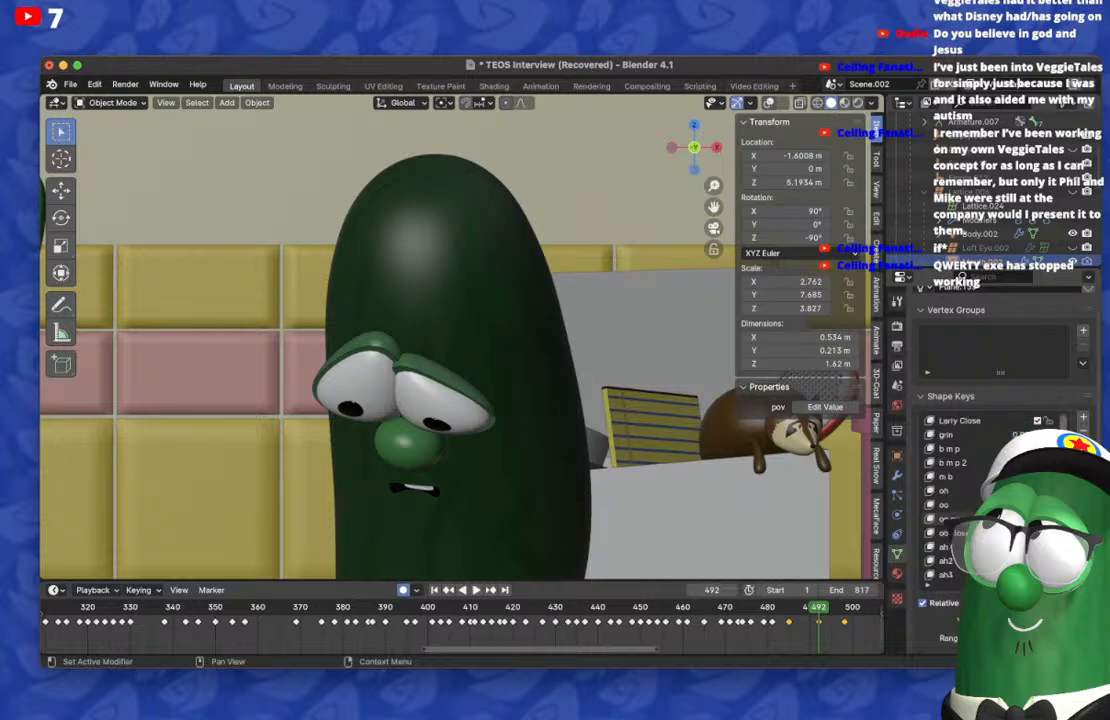
scroll(985, 490, down, 8)
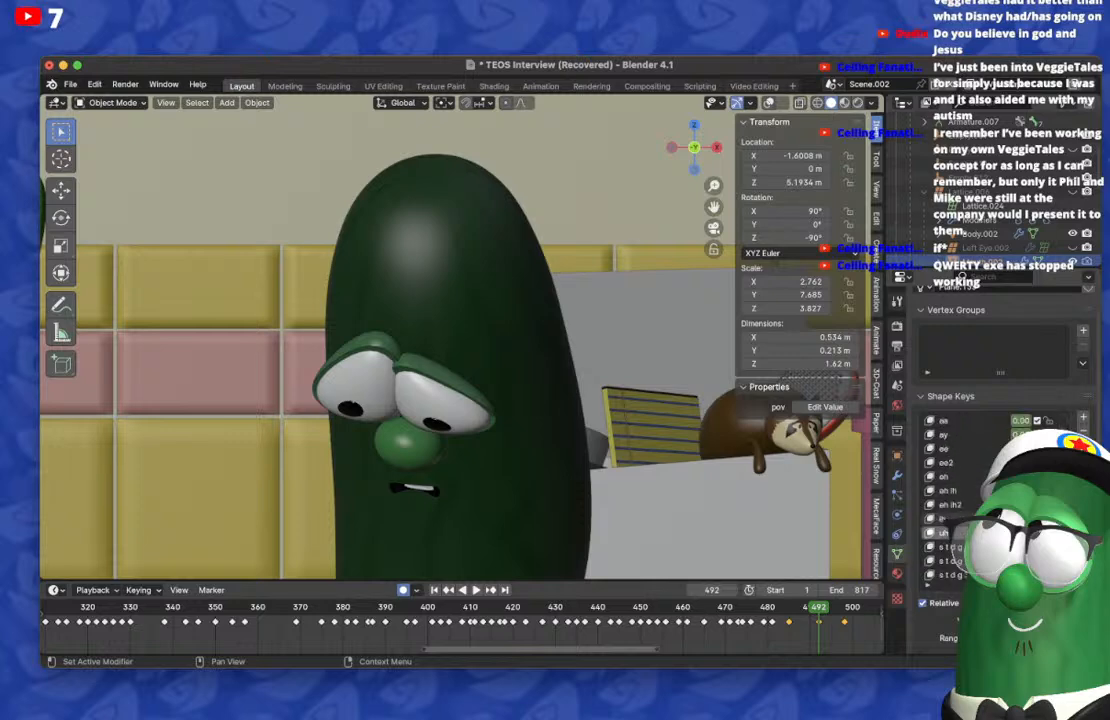
scroll(985, 490, up, 7)
key(space)
key(space)
key(Down)
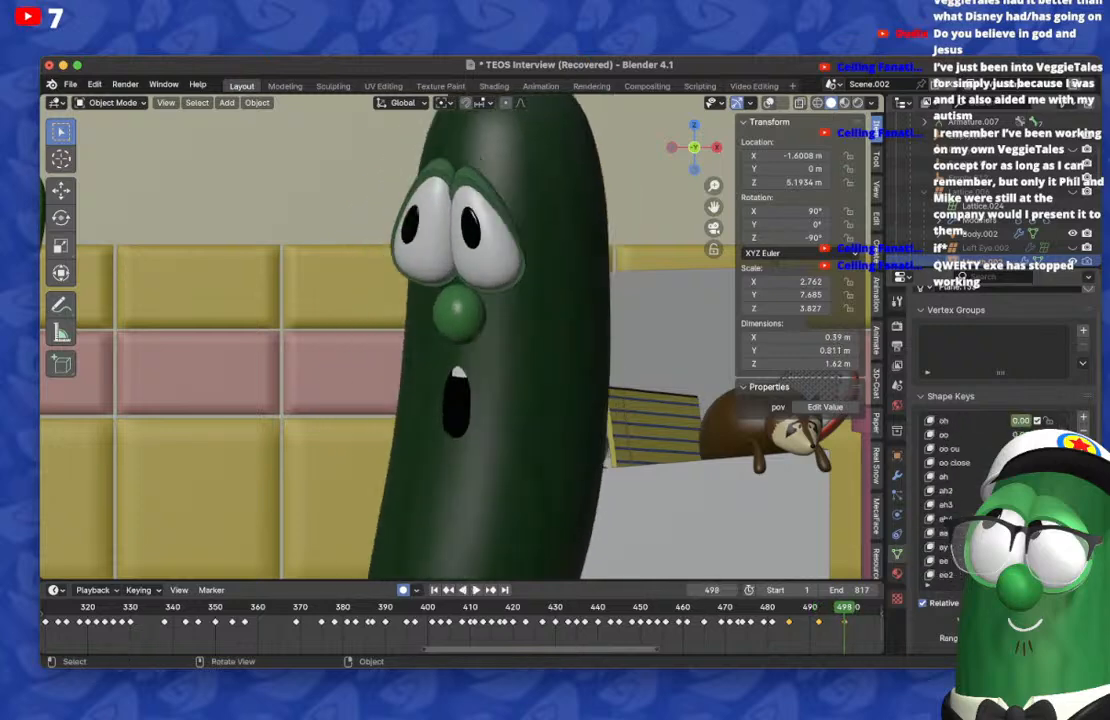
Step: On frame 498, reset the ah shape key and key a wide, downturned open mouth, broadening it with the Wide shape key
scroll(985, 490, up, 5)
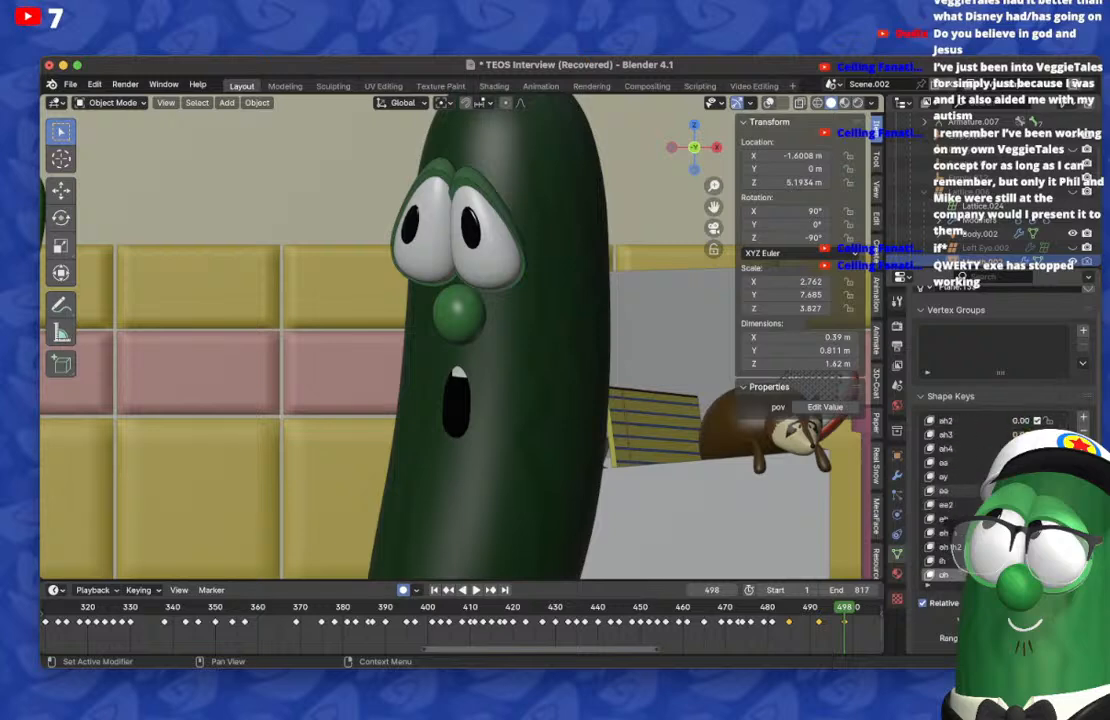
scroll(960, 495, down, 4)
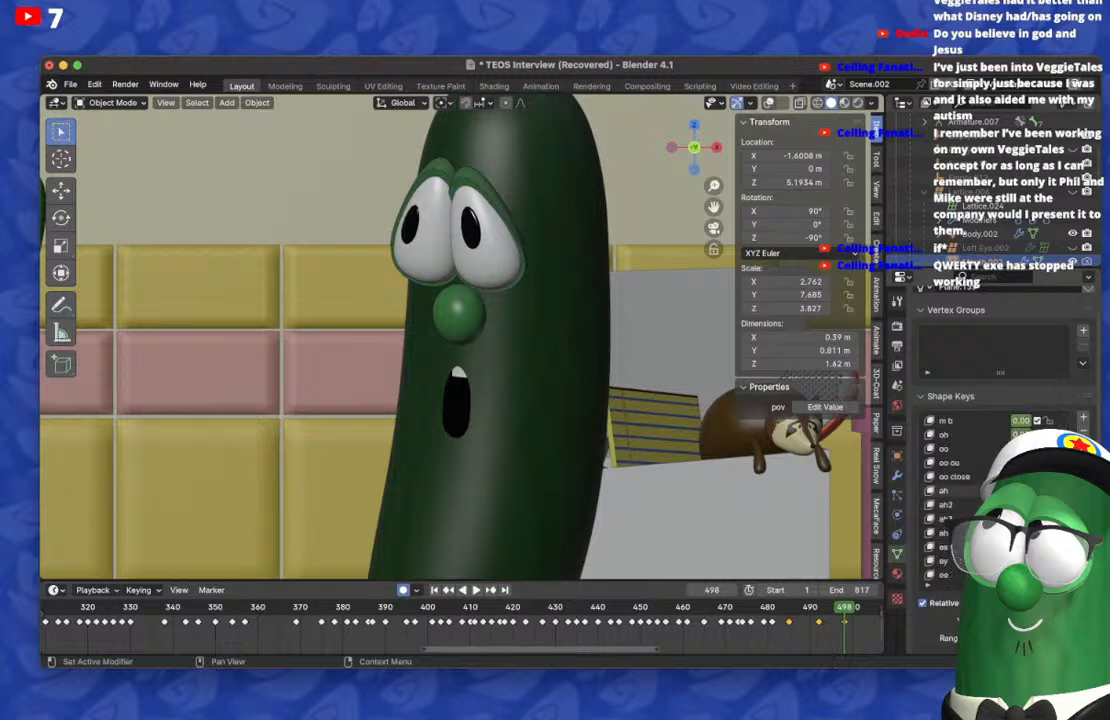
drag(1020, 490, 1036, 490)
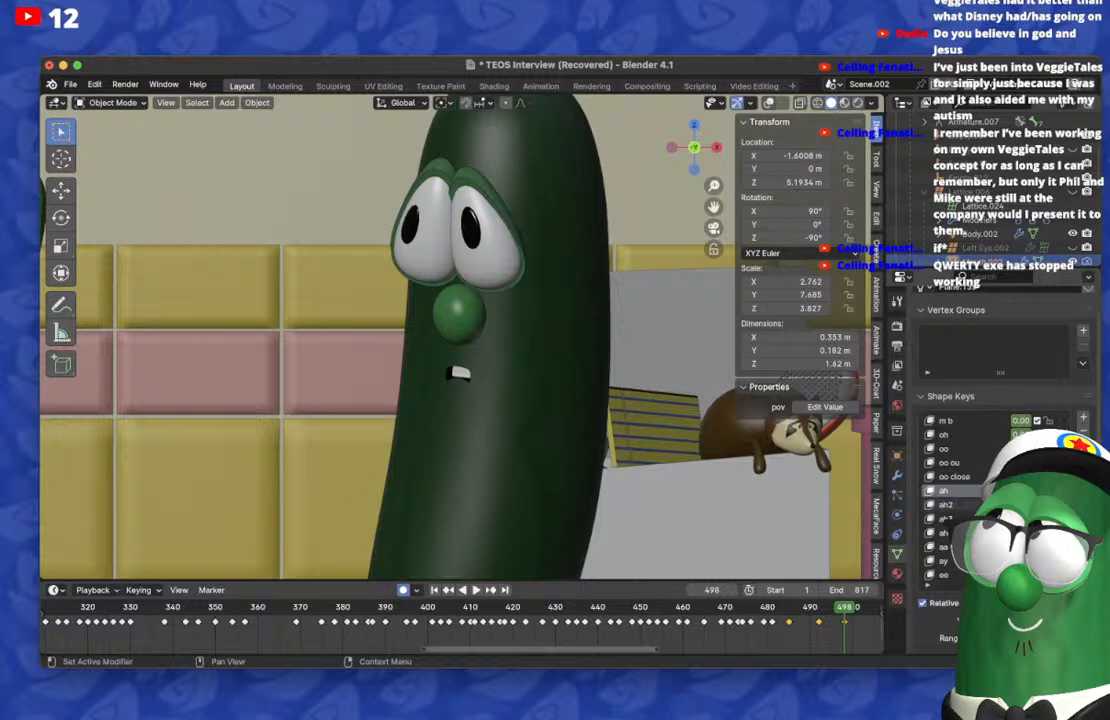
scroll(960, 495, down, 4)
drag(1020, 477, 1040, 477)
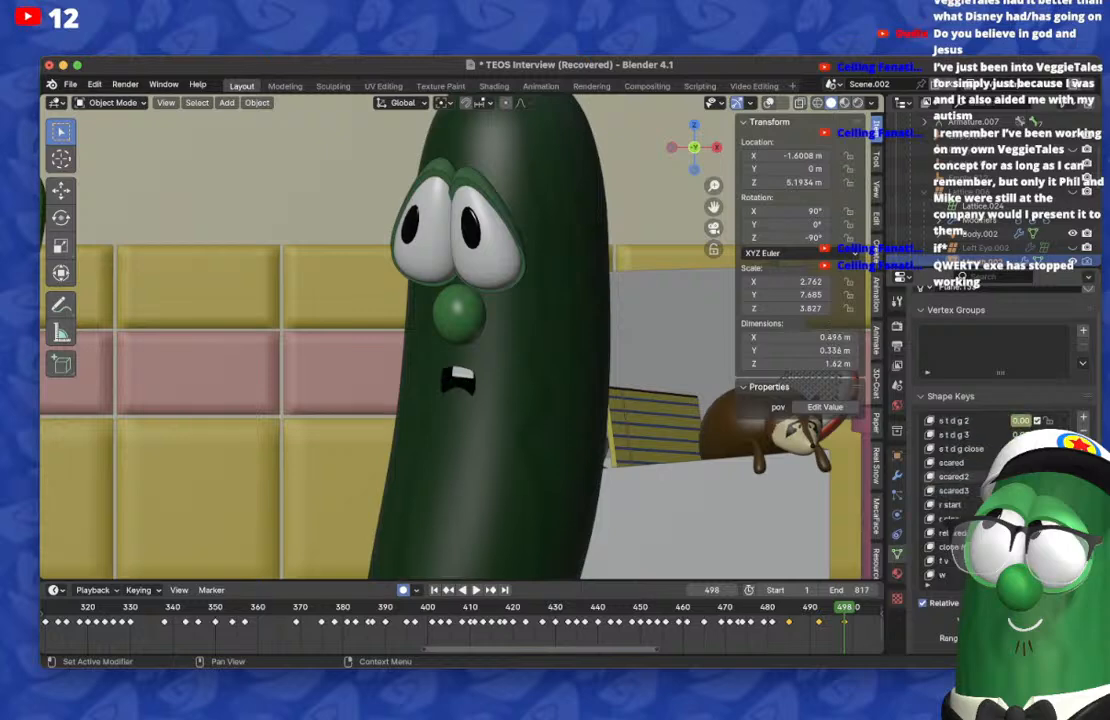
scroll(960, 495, down, 2)
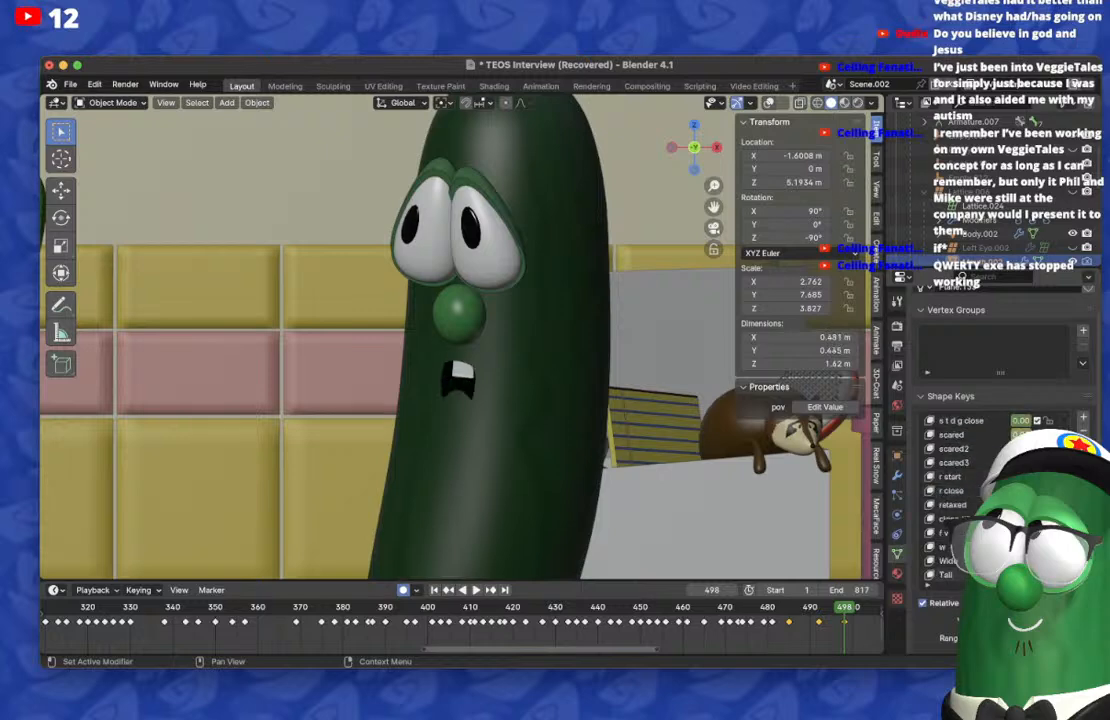
drag(1020, 561, 1040, 561)
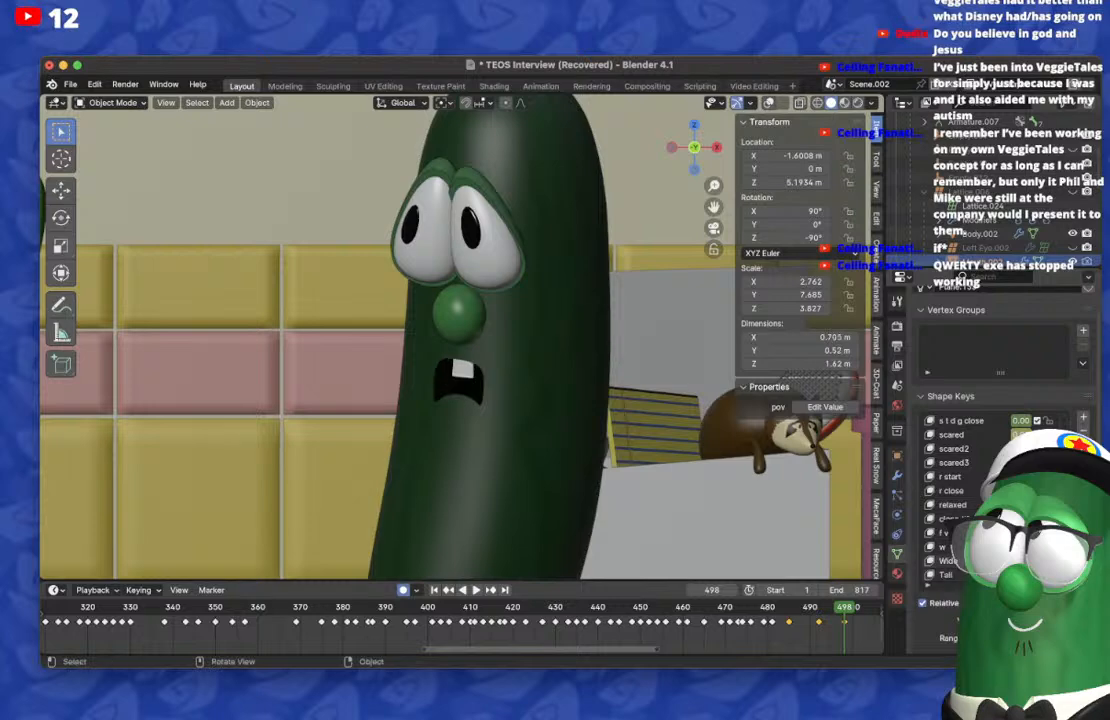
Step: Reduce the Wide shape key on frame 498 to narrow the open mouth slightly and play the result briefly
key(Down)
drag(1040, 561, 1020, 561)
key(space)
key(space)
Step: Duplicate the narrow, shallow mouth keyframe from frame 492 to frame 504
key(Right)
key(Right)
key(Right)
key(Right)
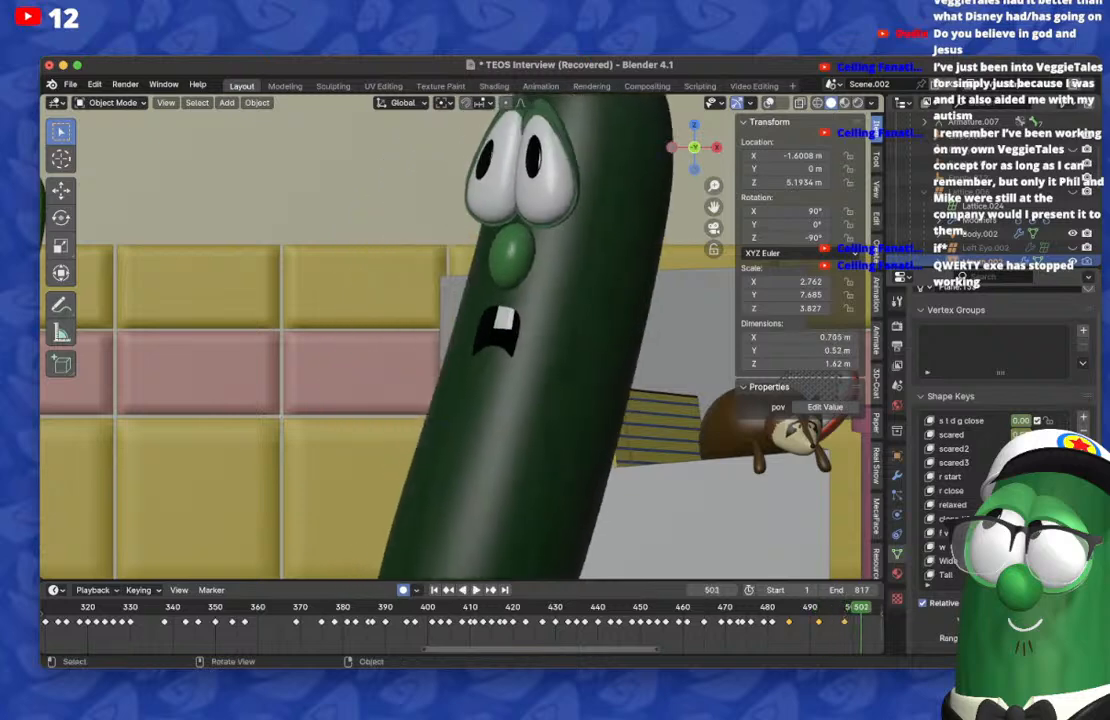
scroll(460, 622, right, 5)
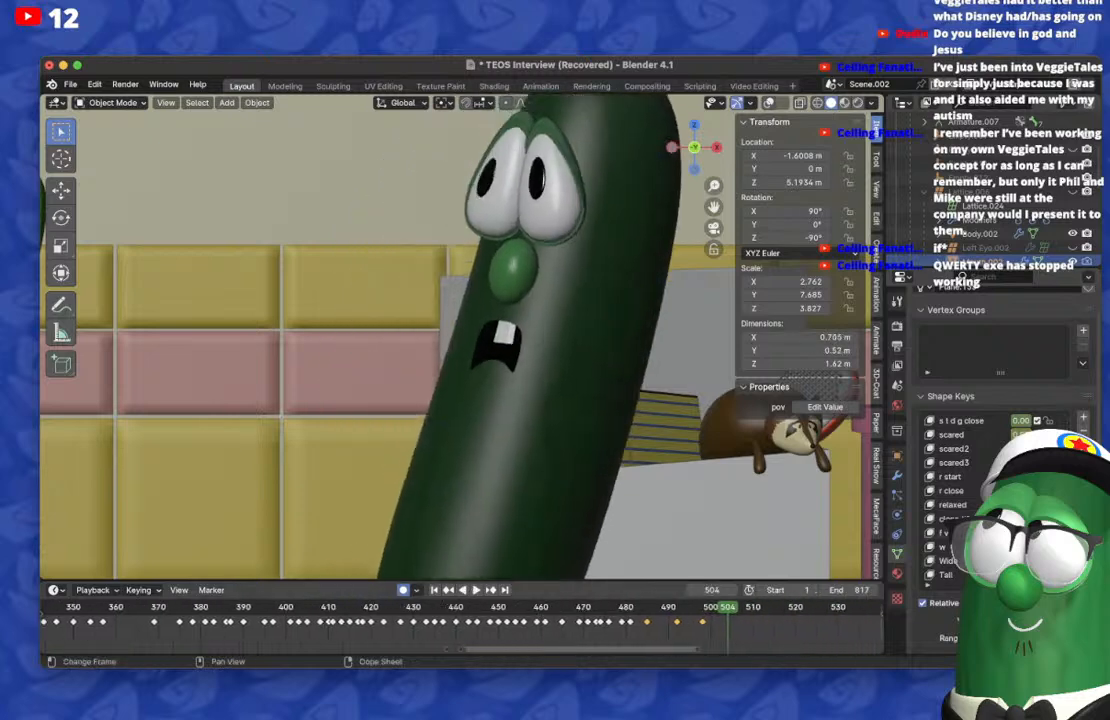
click(677, 622)
key(shift+d)
click(728, 622)
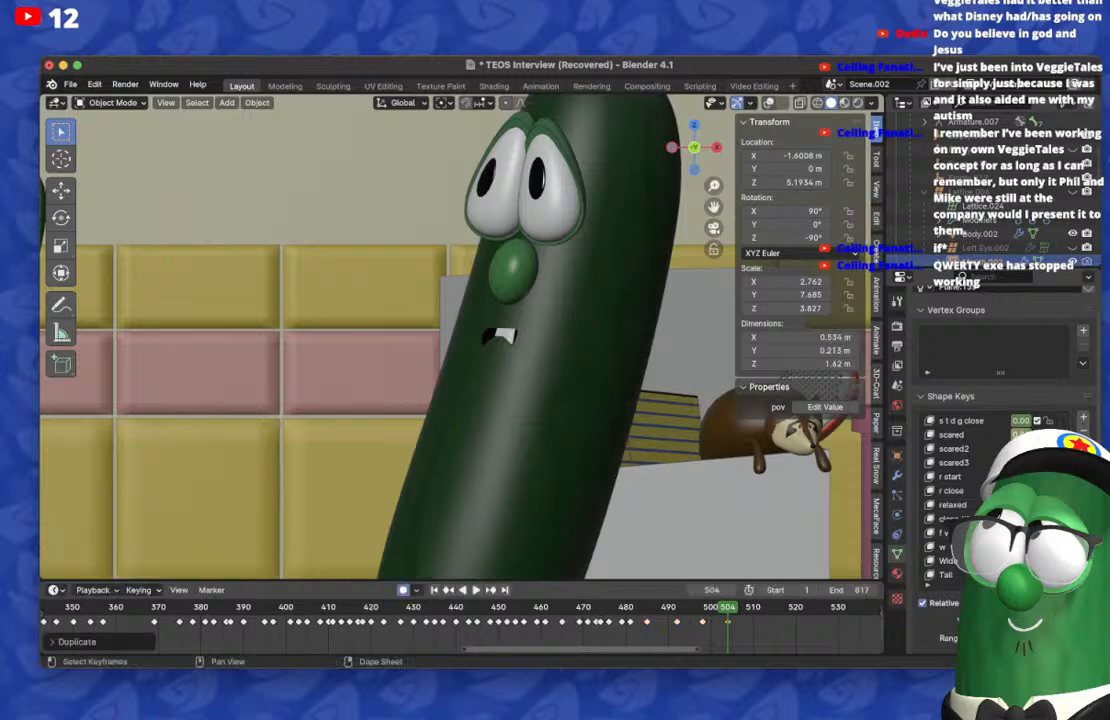
Step: Play the animation repeatedly from about frame 485 to 512 to check the mouth's transition into frame 504
click(665, 607)
key(space)
key(space)
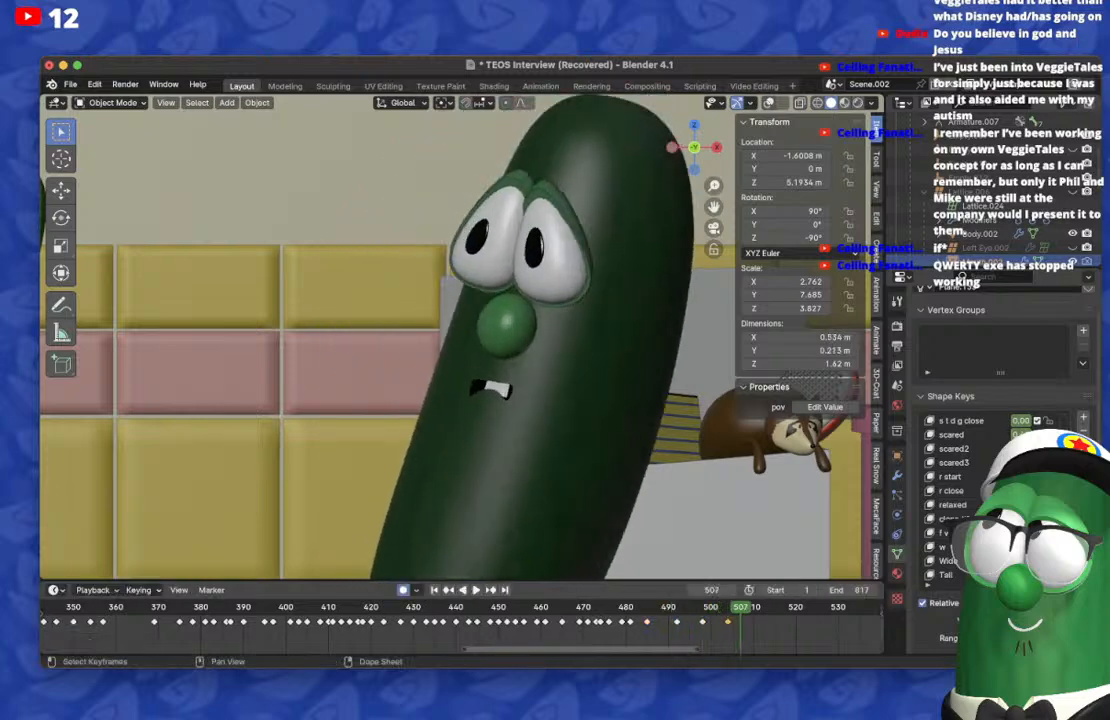
key(Left)
key(space)
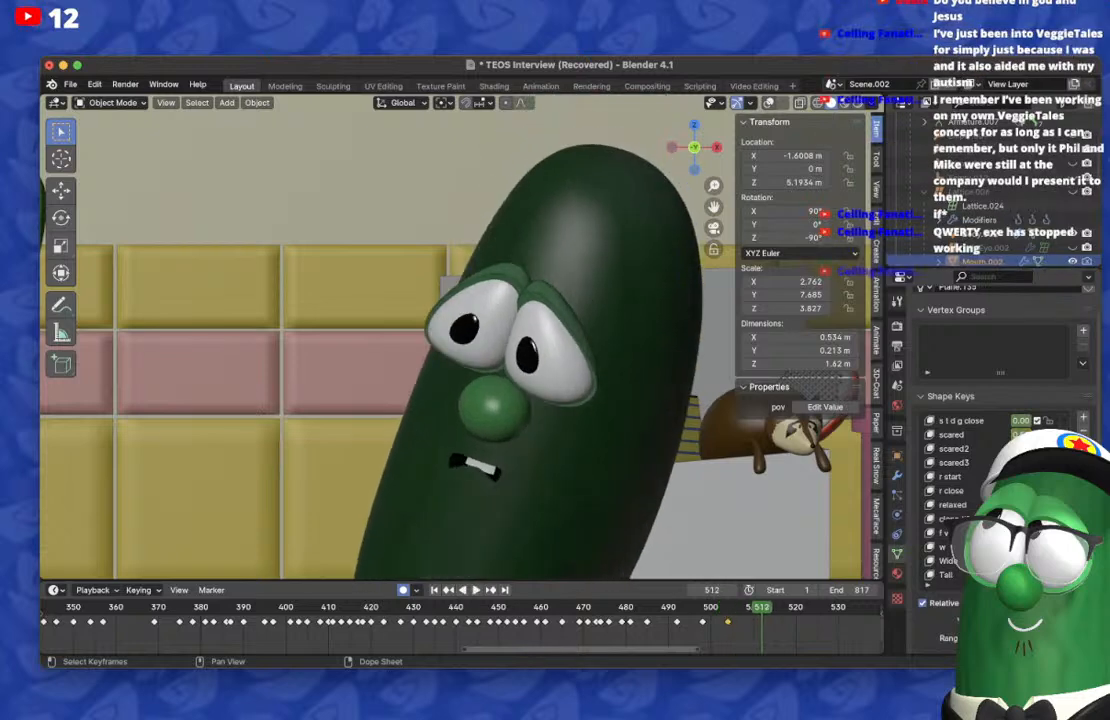
click(647, 607)
key(space)
key(space)
Step: Play the animation from frame 76 to frame 544 to review the whole lip-sync
scroll(462, 622, down, 18)
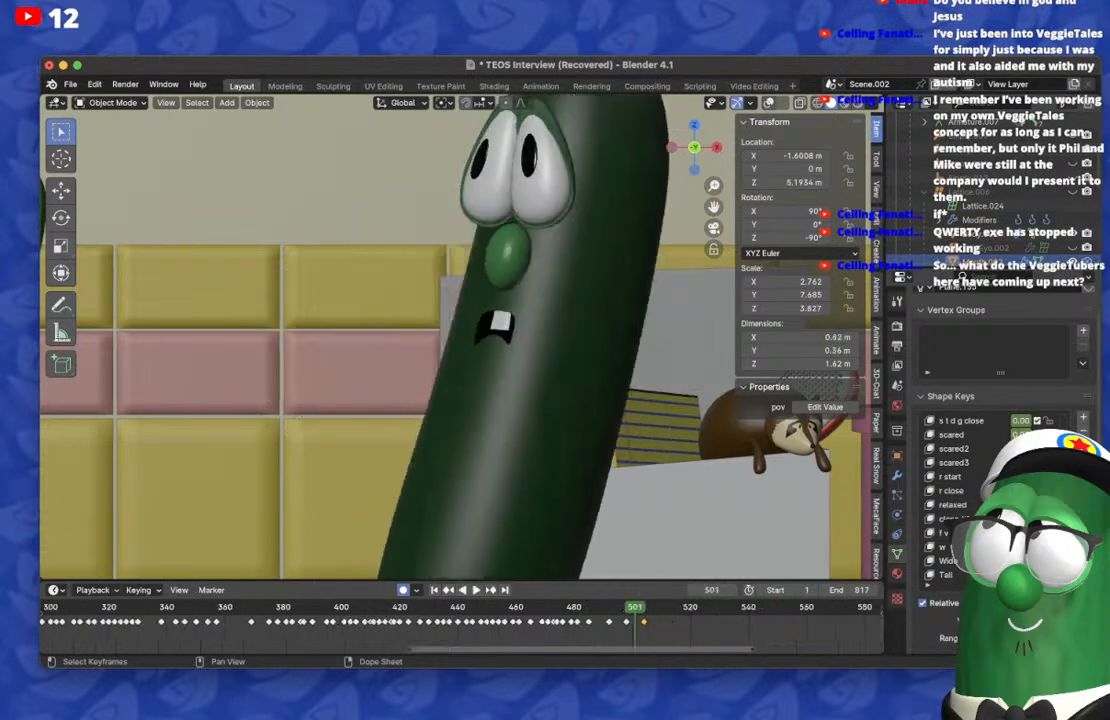
drag(509, 607, 514, 607)
click(171, 607)
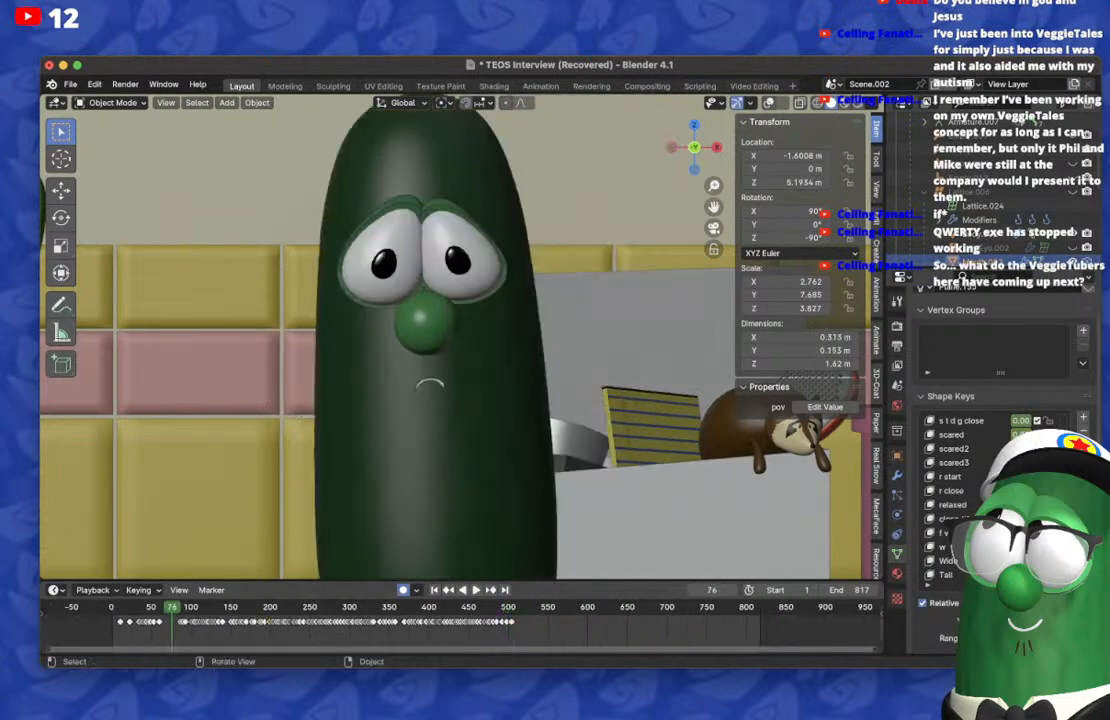
key(space)
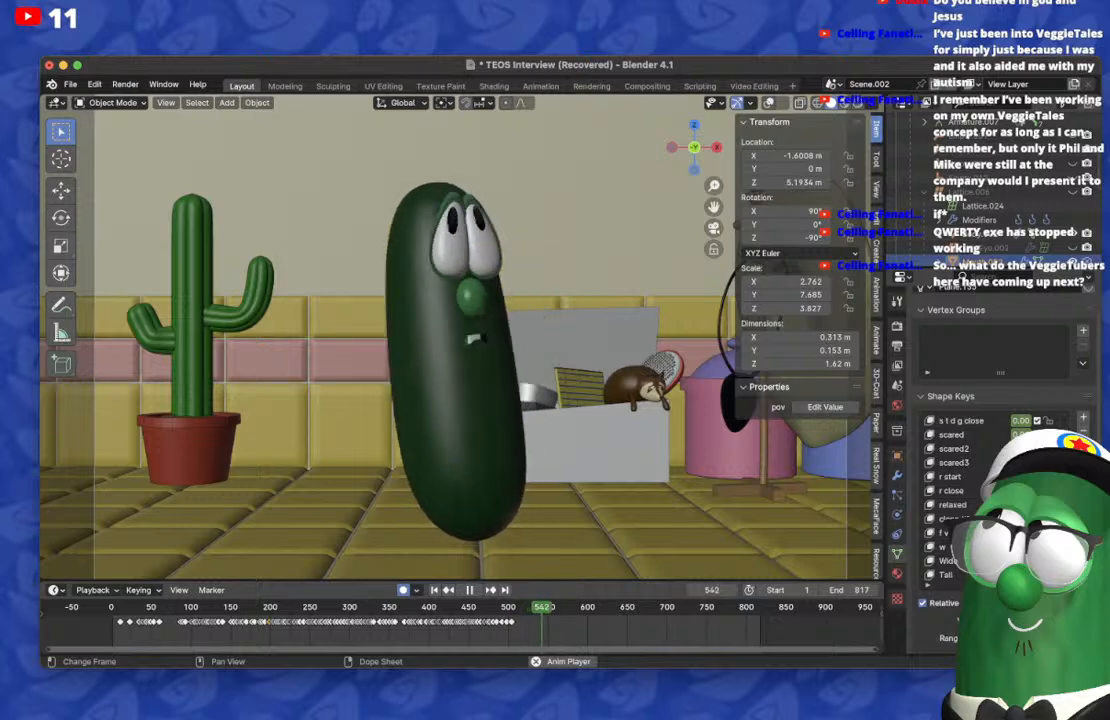
key(space)
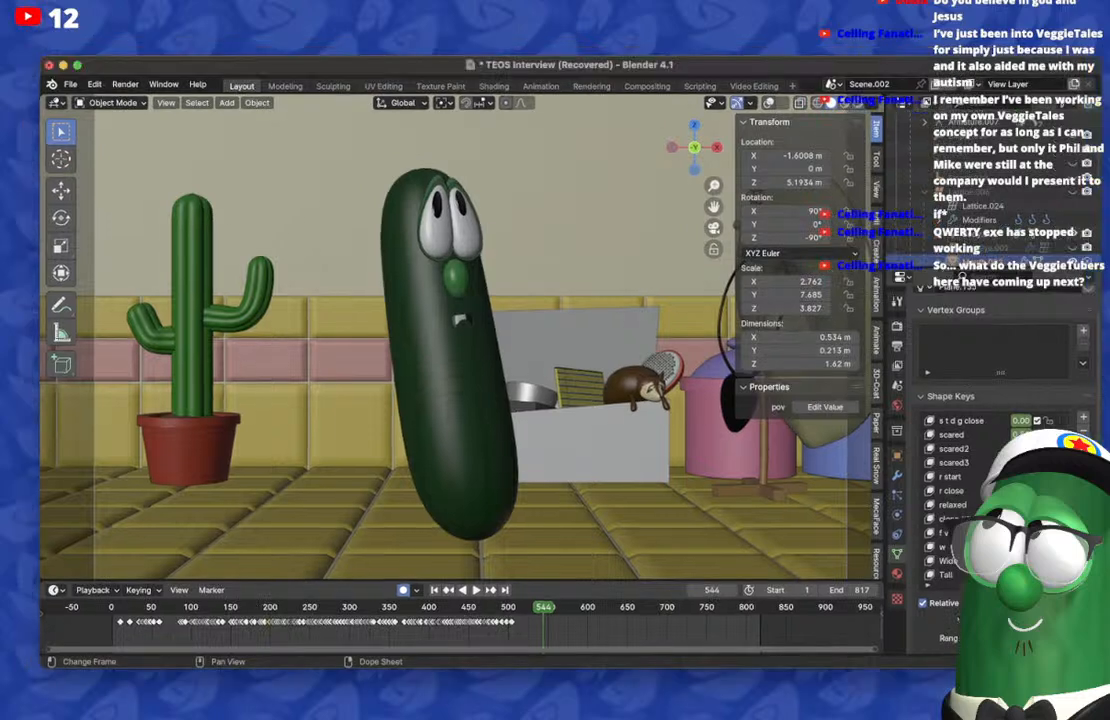
Step: Return to frame 510, just past the last mouth keyframe, and check the playback there
drag(543, 607, 514, 607)
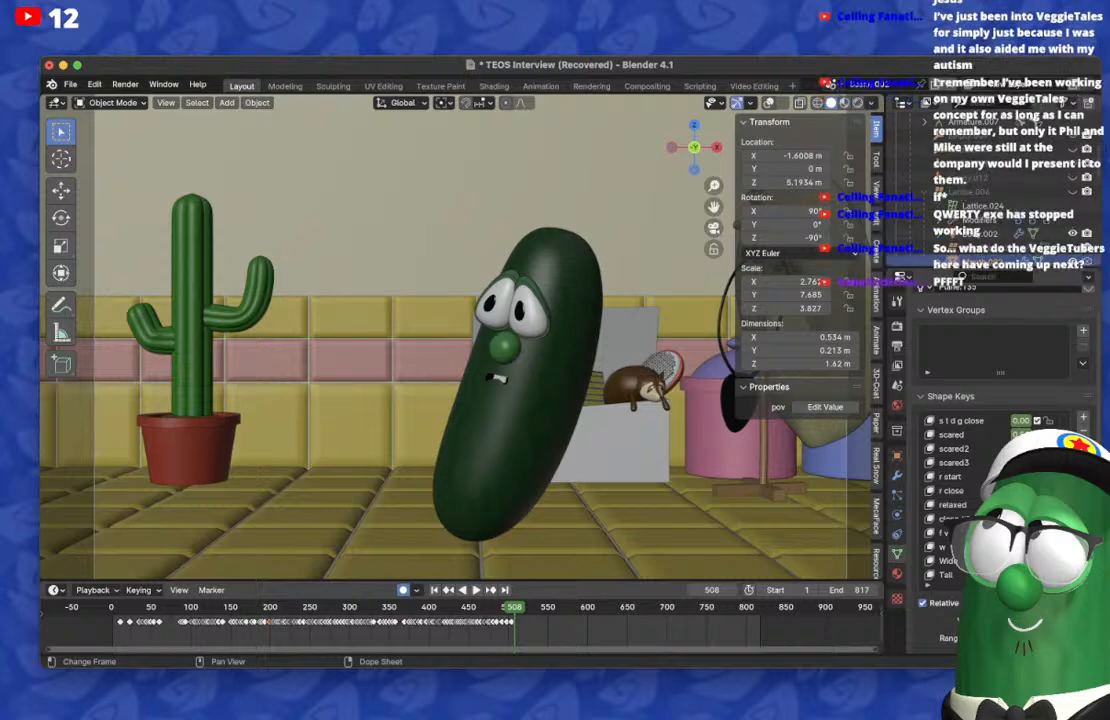
mouse_move(514, 607)
mouse_down()
mouse_move(499, 607)
mouse_move(516, 607)
mouse_up()
key(space)
key(space)
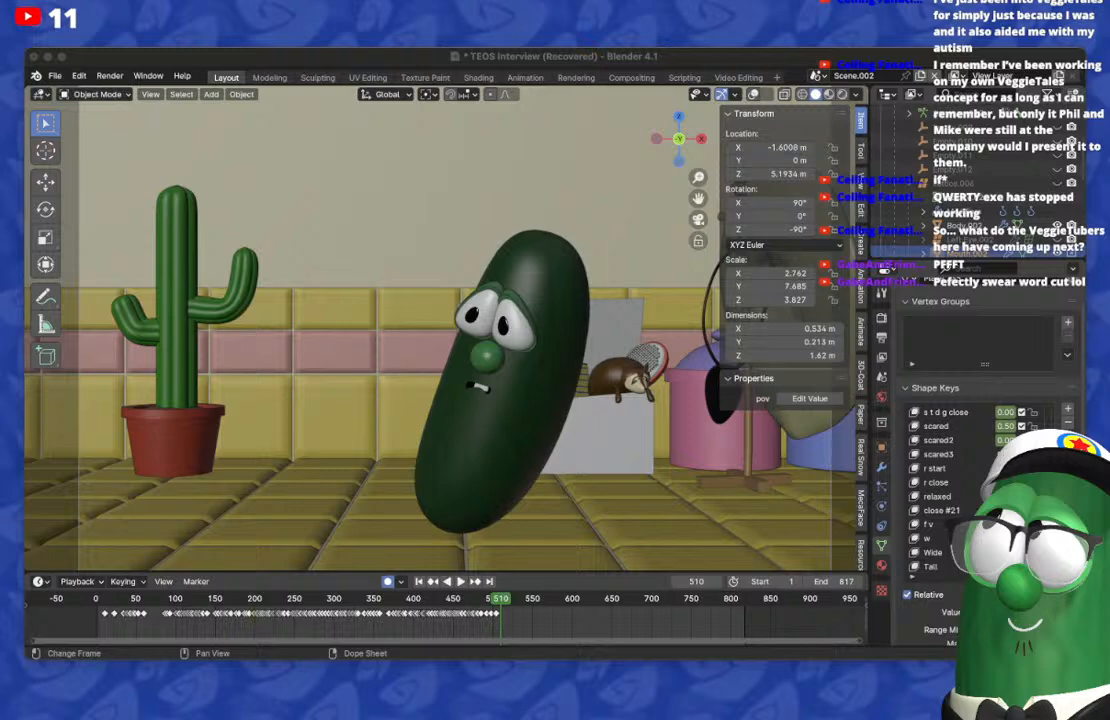
key(super+Tab)
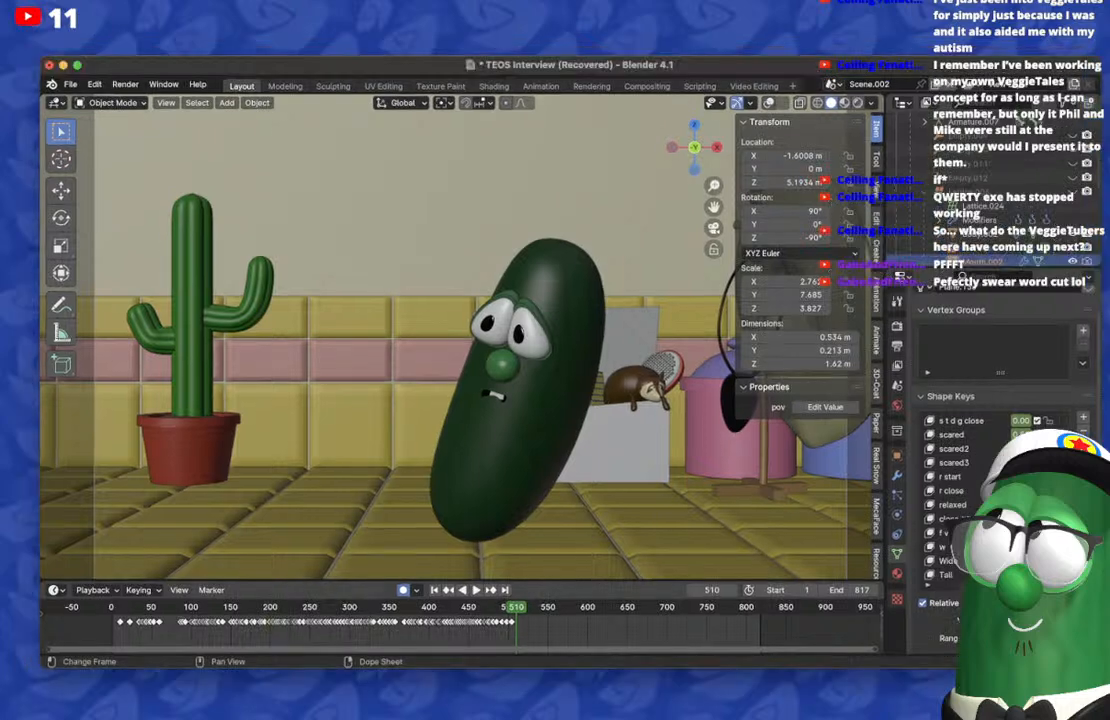
key(super+Tab)
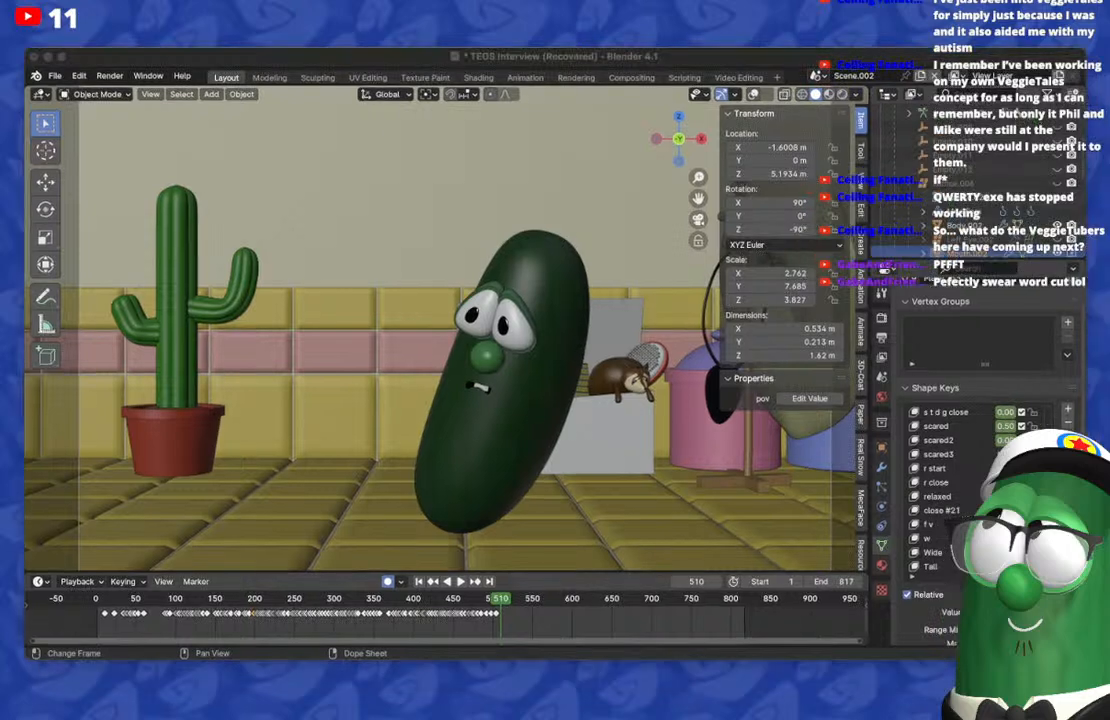